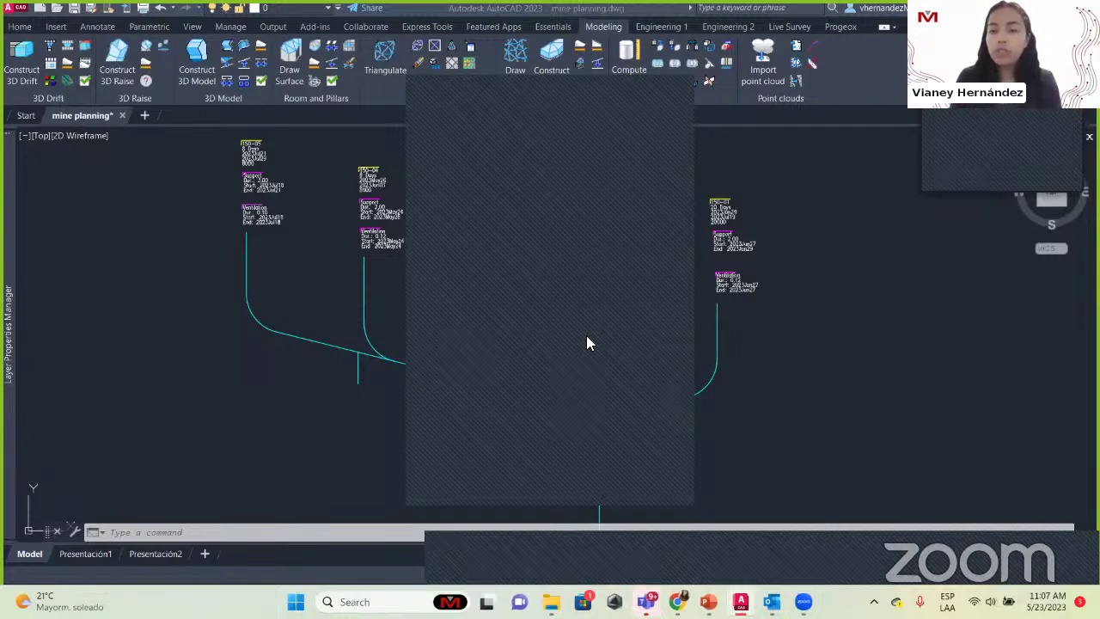
left_click(672, 95)
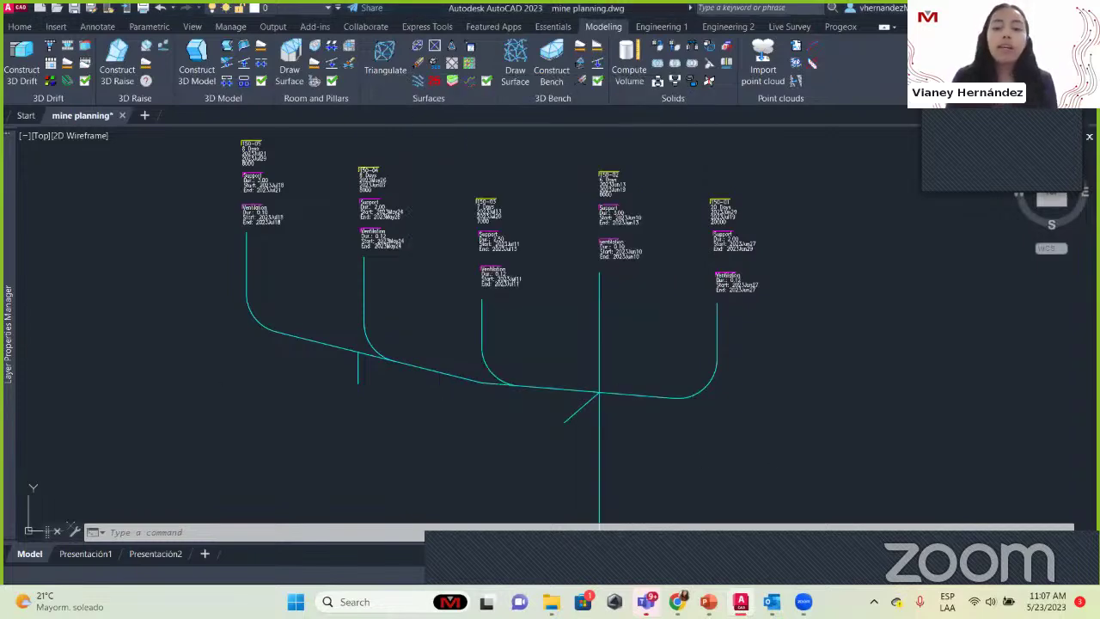
scroll(532, 351, "down", 4)
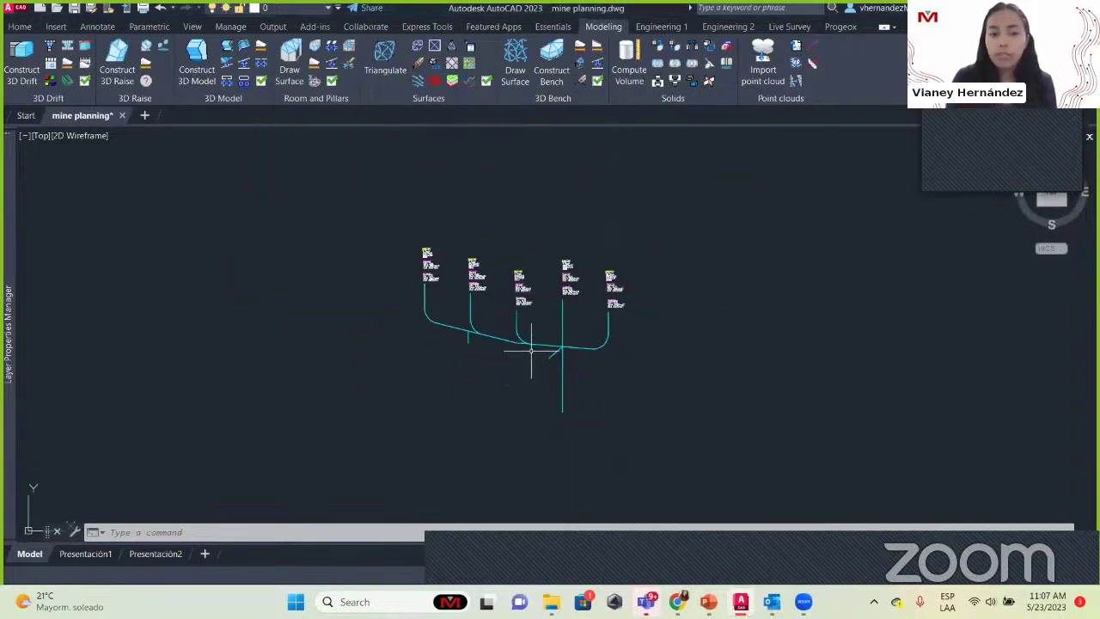
middle_click_drag(531, 351, 504, 302)
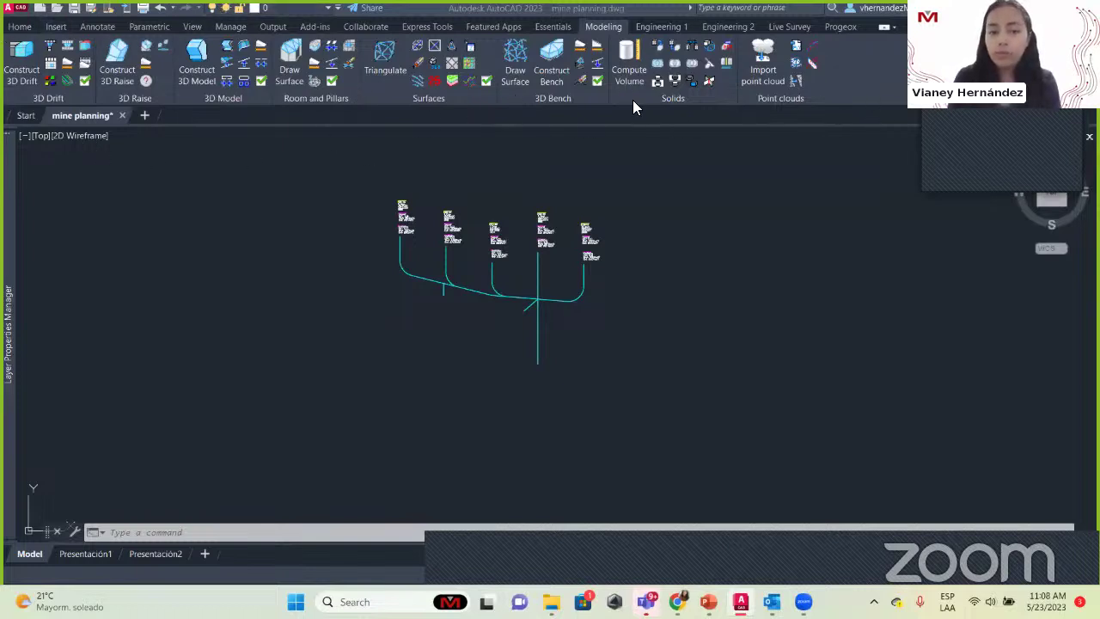
left_click(660, 27)
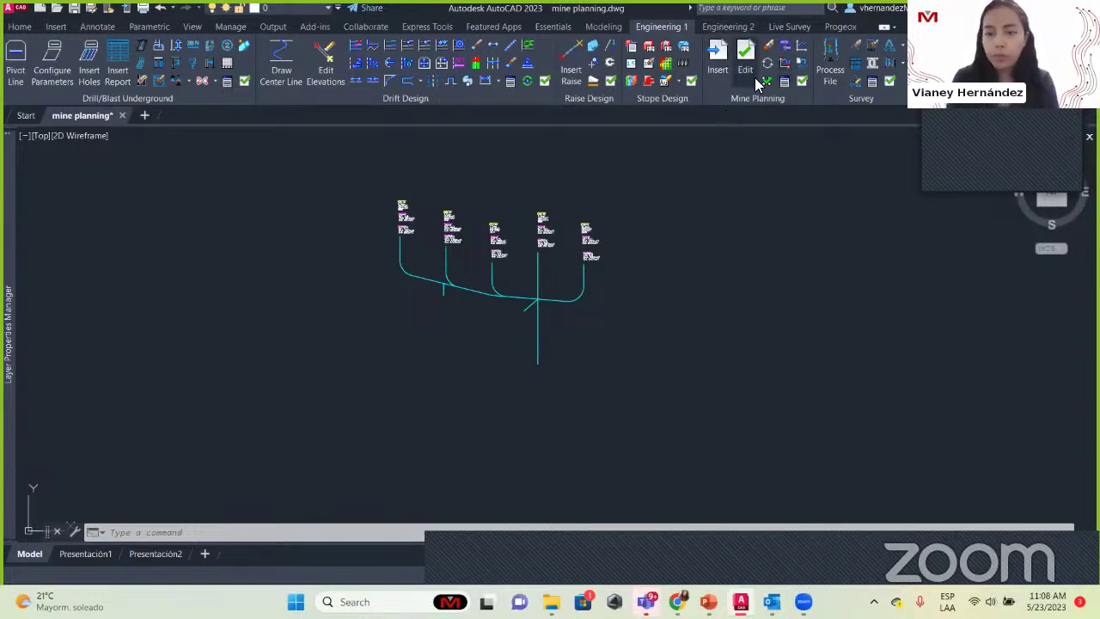
left_click(727, 27)
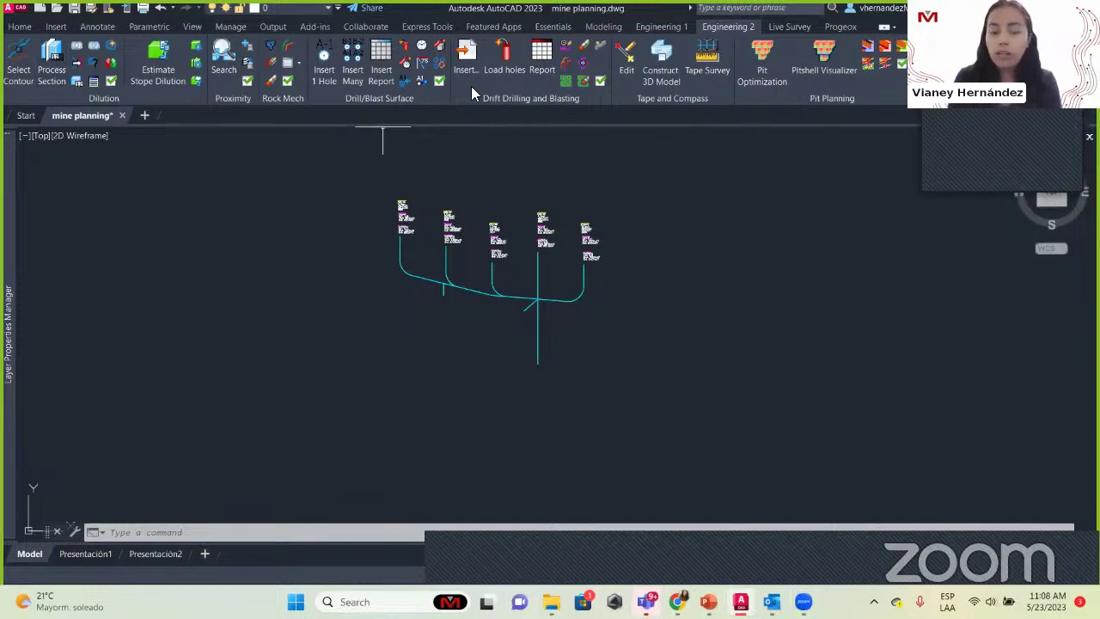
left_click(830, 30)
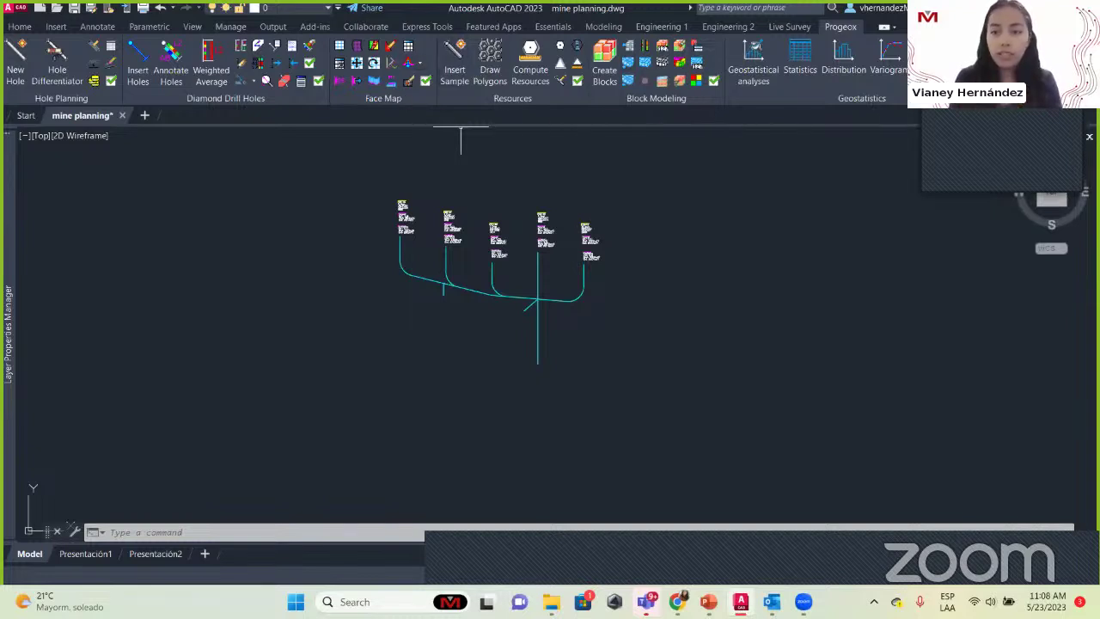
left_click(661, 27)
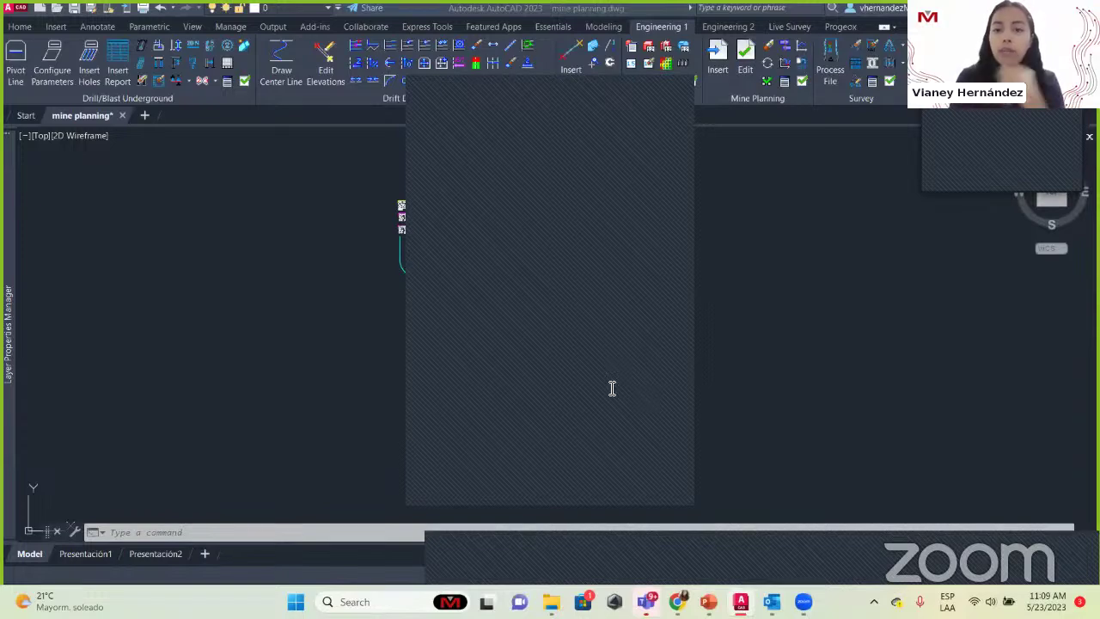
left_click(737, 27)
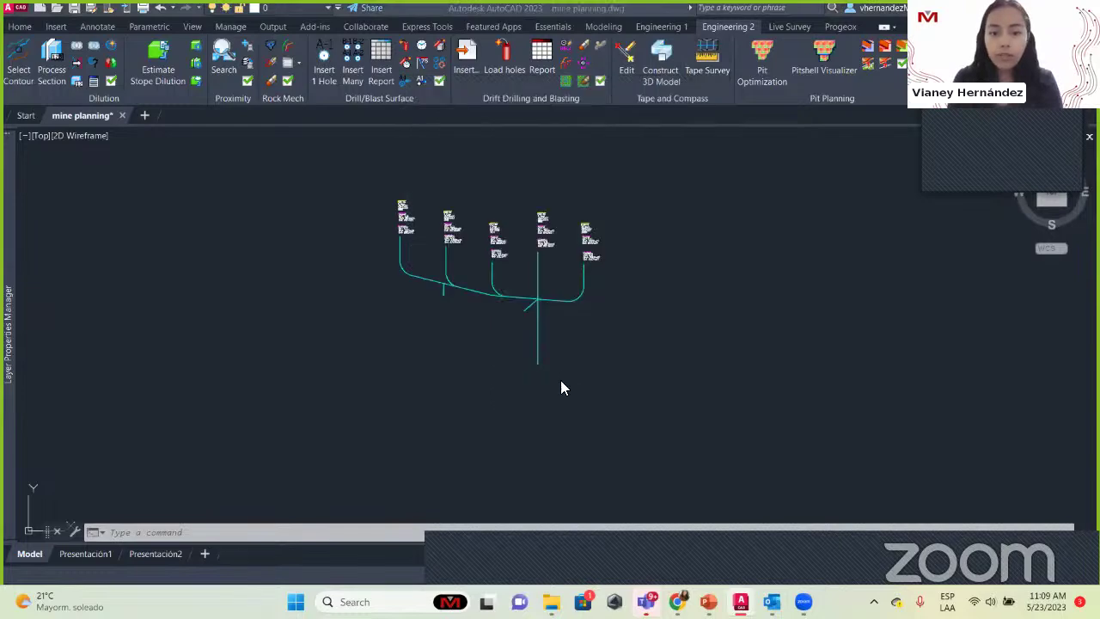
Step: Examine the durations and dates in the ventilation and support labels above the drift centerlines
middle_click_drag(595, 280, 710, 277)
scroll(624, 307, "up", 4)
scroll(668, 339, "down", 3)
scroll(632, 338, "up", 3)
scroll(633, 338, "down", 4)
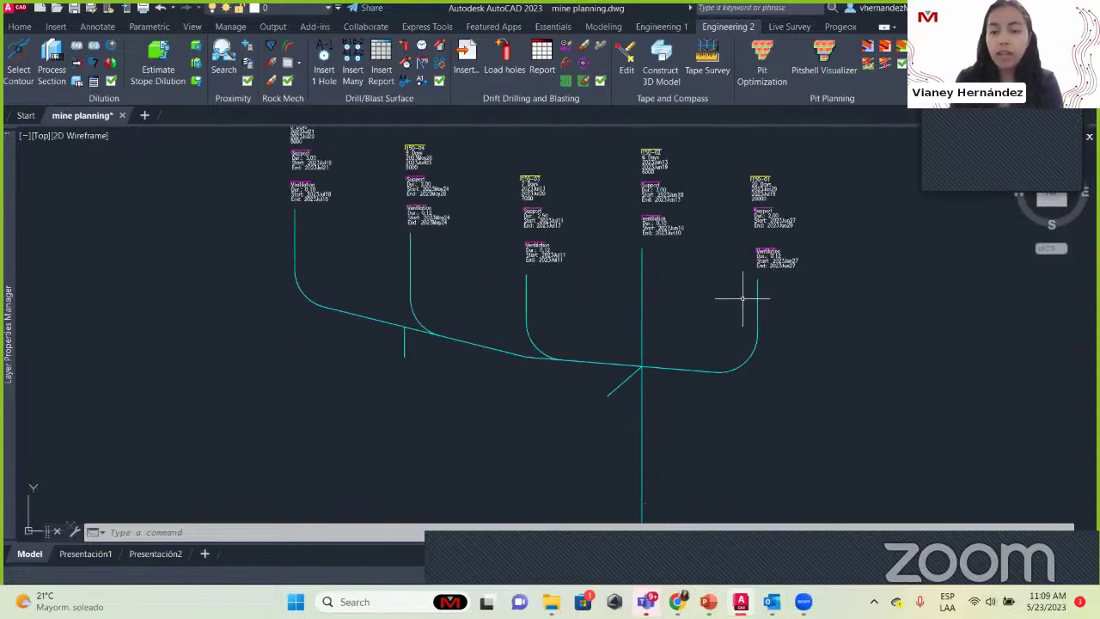
middle_click_drag(742, 295, 626, 349)
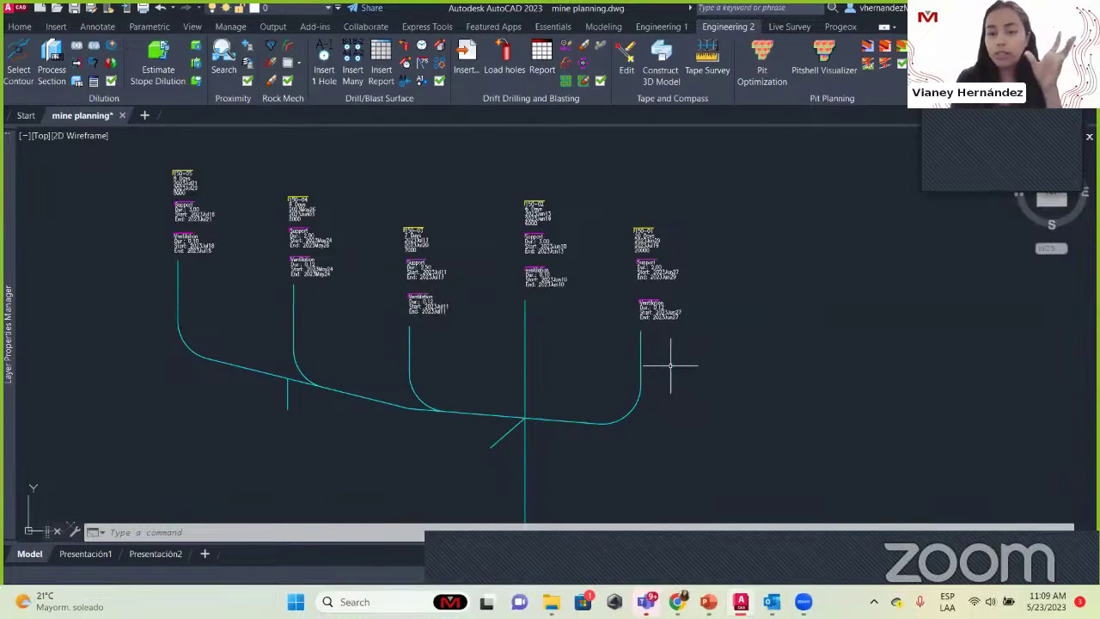
scroll(683, 341, "up", 3)
middle_click_drag(693, 344, 832, 394)
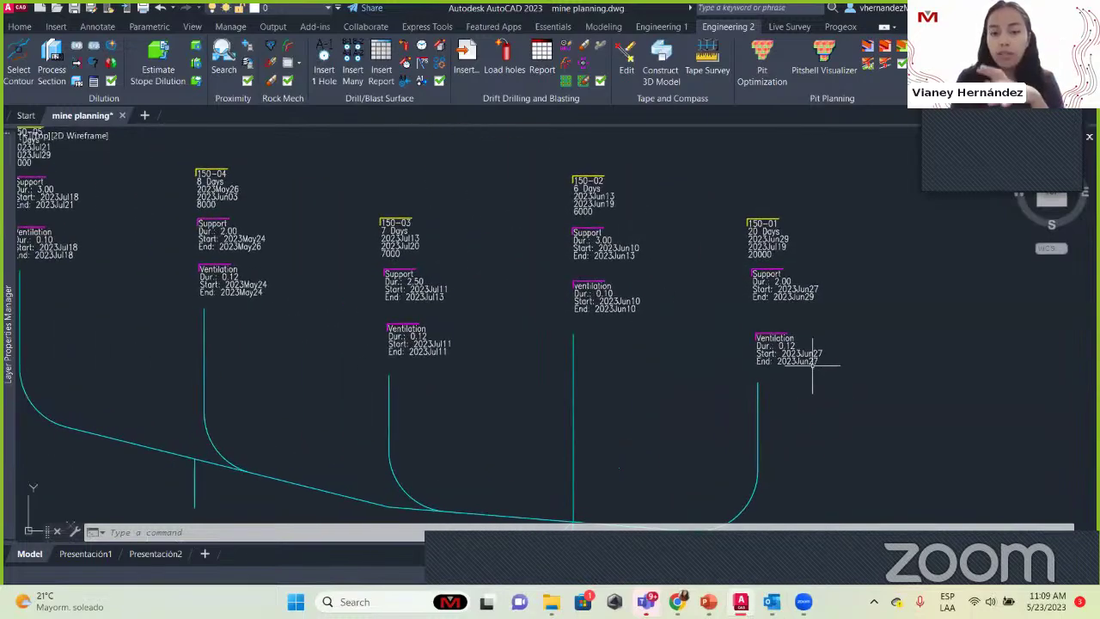
scroll(812, 365, "up", 2)
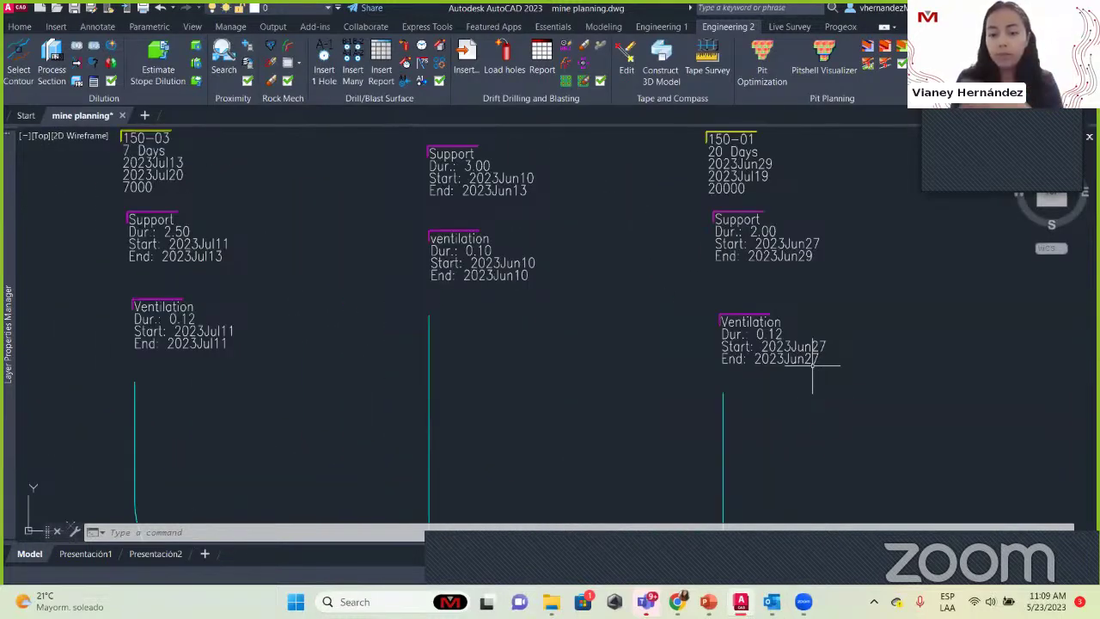
mouse_move(658, 373)
middle_mouse_down()
mouse_move(484, 341)
mouse_move(507, 213)
middle_mouse_up()
scroll(307, 434, "down", 2)
middle_click_drag(307, 434, 503, 314)
scroll(338, 242, "down", 2)
scroll(370, 326, "down", 2)
middle_click_drag(395, 361, 486, 378)
middle_click_drag(542, 325, 529, 368)
scroll(481, 284, "up", 8)
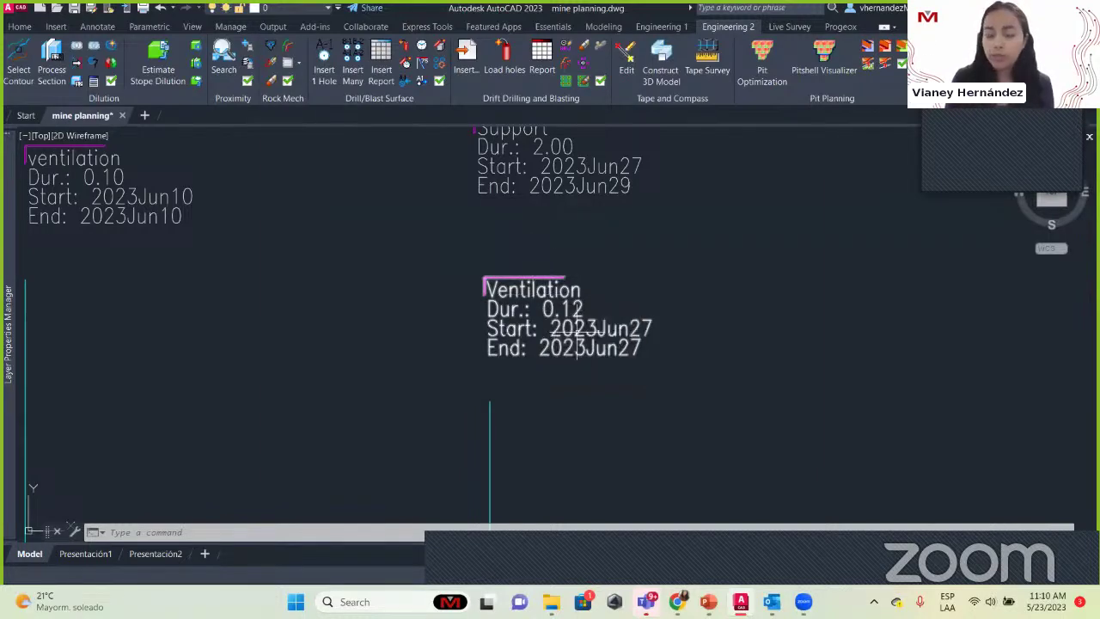
scroll(559, 367, "down", 2)
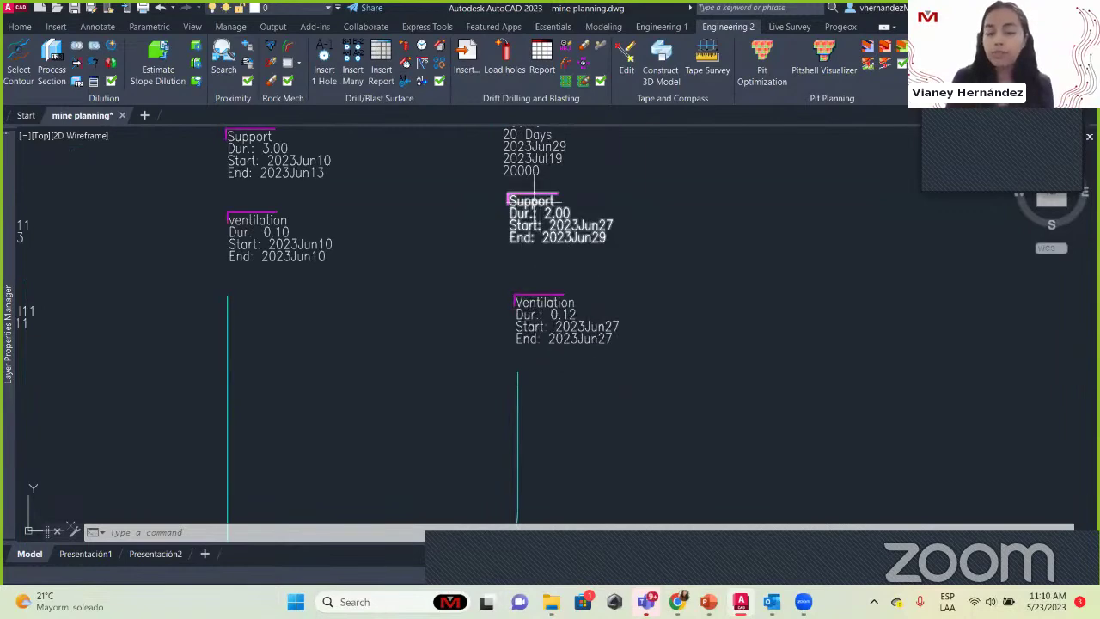
Step: Review the production labels 150-01 to 150-04 together with the support and ventilation activities below each of them
left_click(661, 26)
mouse_move(627, 220)
middle_mouse_down()
mouse_move(773, 284)
mouse_move(805, 343)
middle_mouse_up()
mouse_move(440, 354)
middle_mouse_down()
mouse_move(627, 365)
mouse_move(752, 283)
middle_mouse_up()
scroll(752, 288, "down", 2)
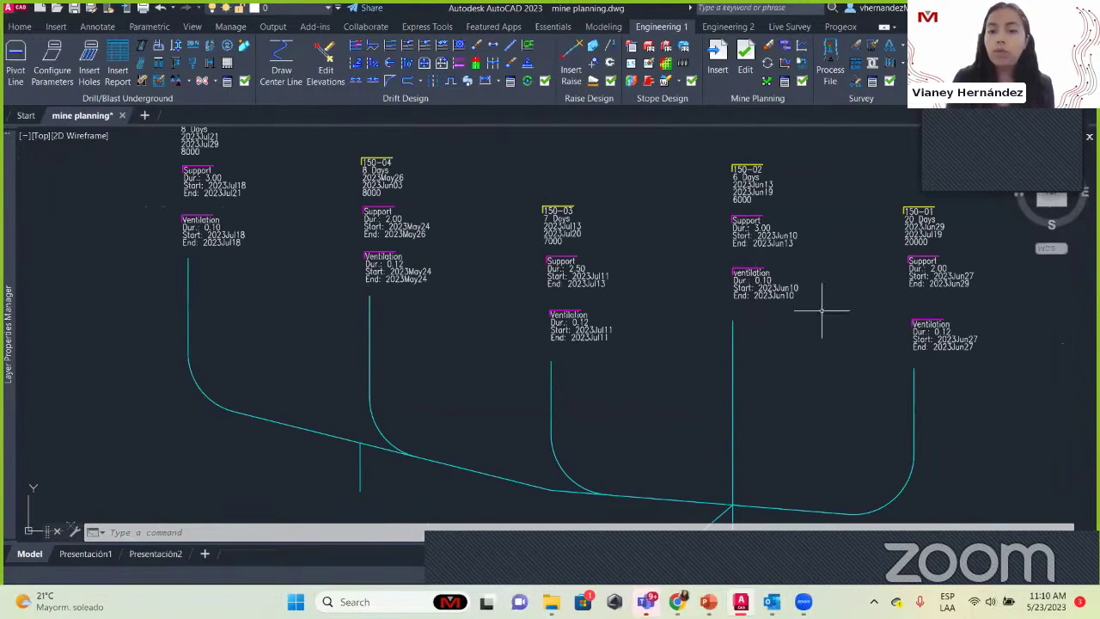
scroll(661, 358, "down", 2)
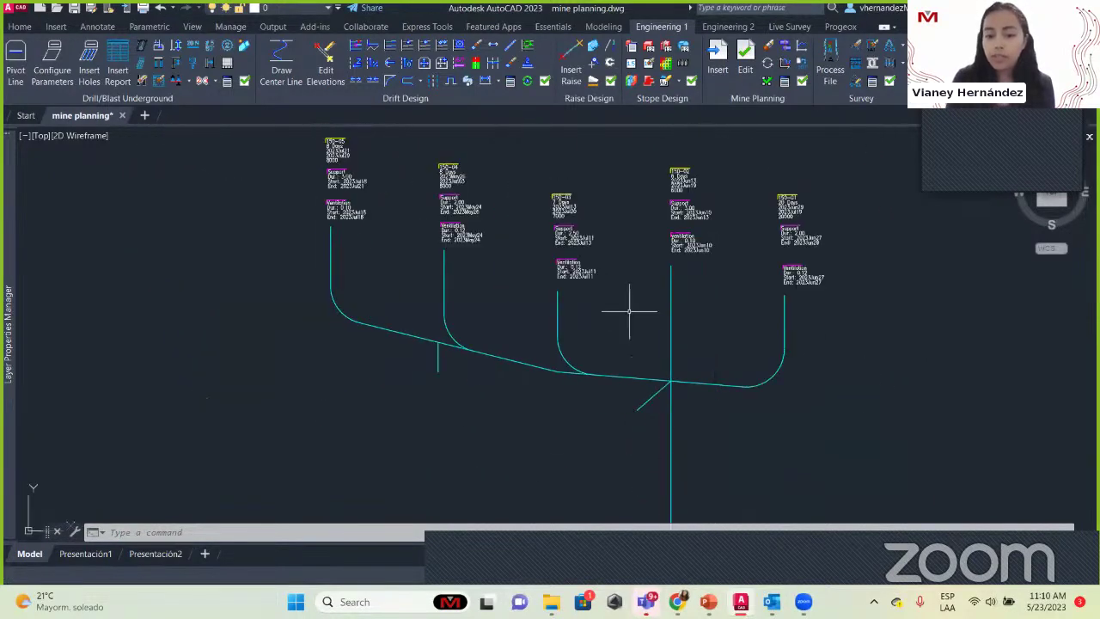
scroll(811, 234, "up", 4)
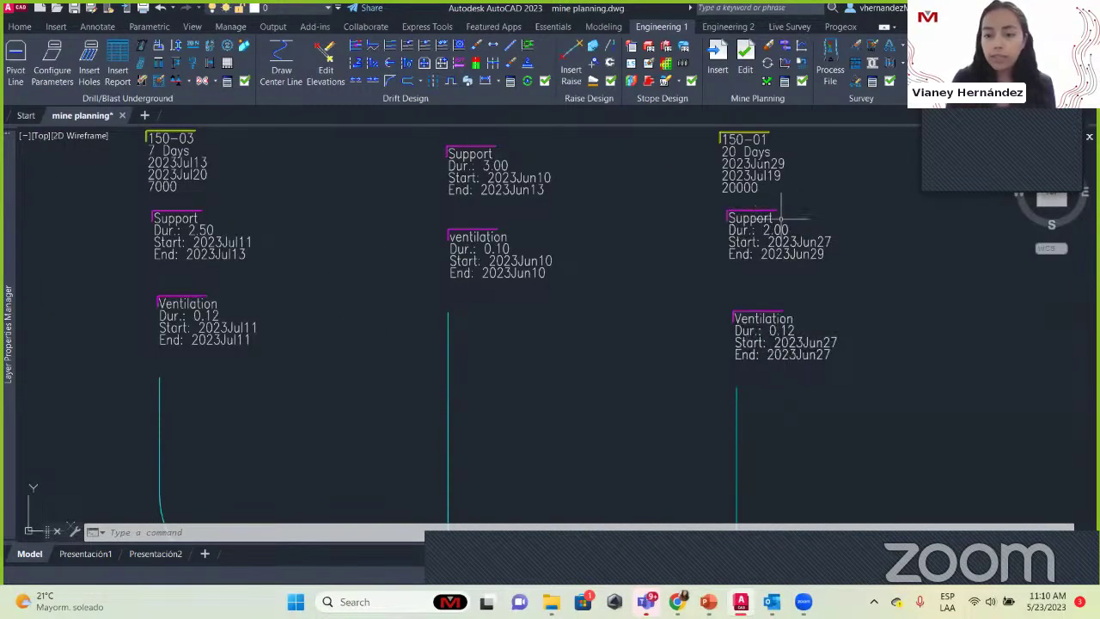
middle_click_drag(762, 314, 780, 380)
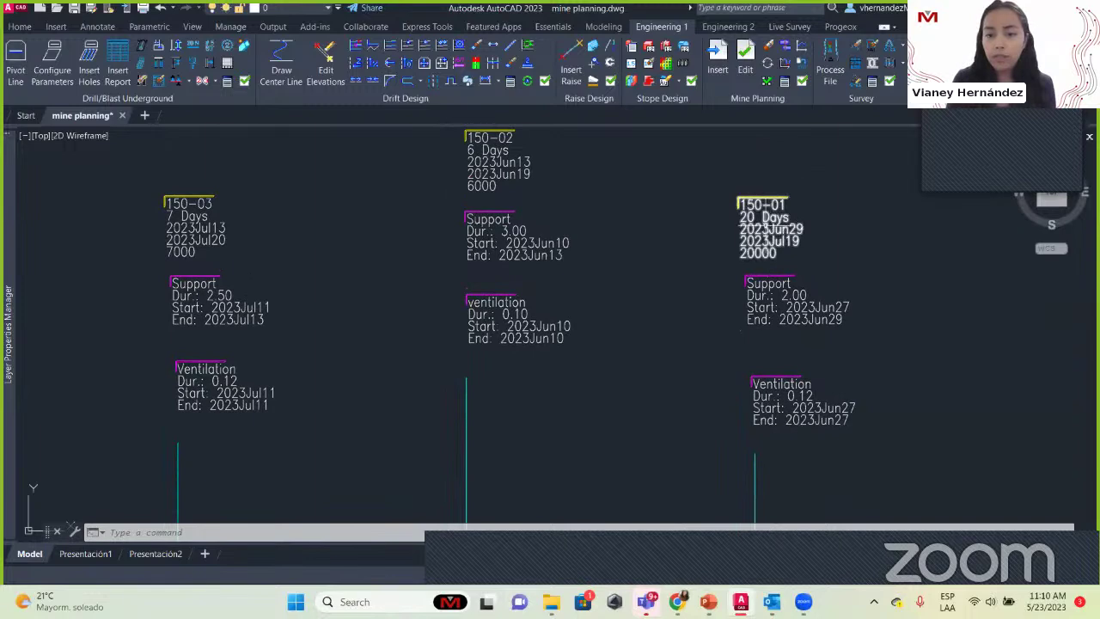
Step: Turn on the G_3D_ORE_1 layer and view the ore body against the drift centerlines in 3D
middle_click_drag(347, 355, 449, 71)
scroll(613, 226, "down", 2)
scroll(699, 336, "down", 4)
mouse_move(7, 323)
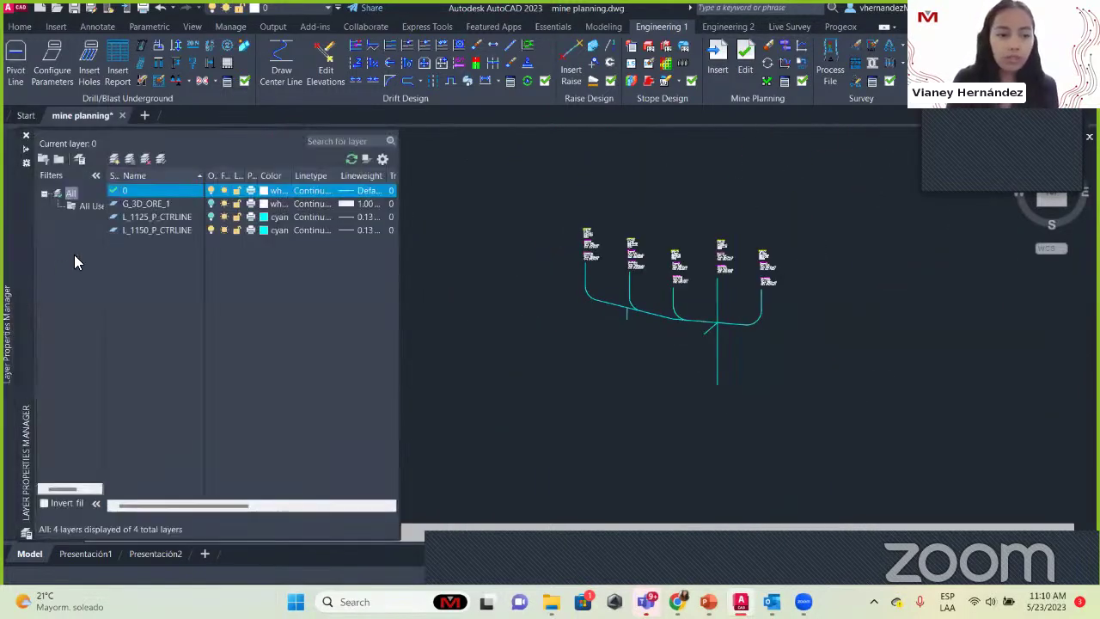
left_click(210, 204)
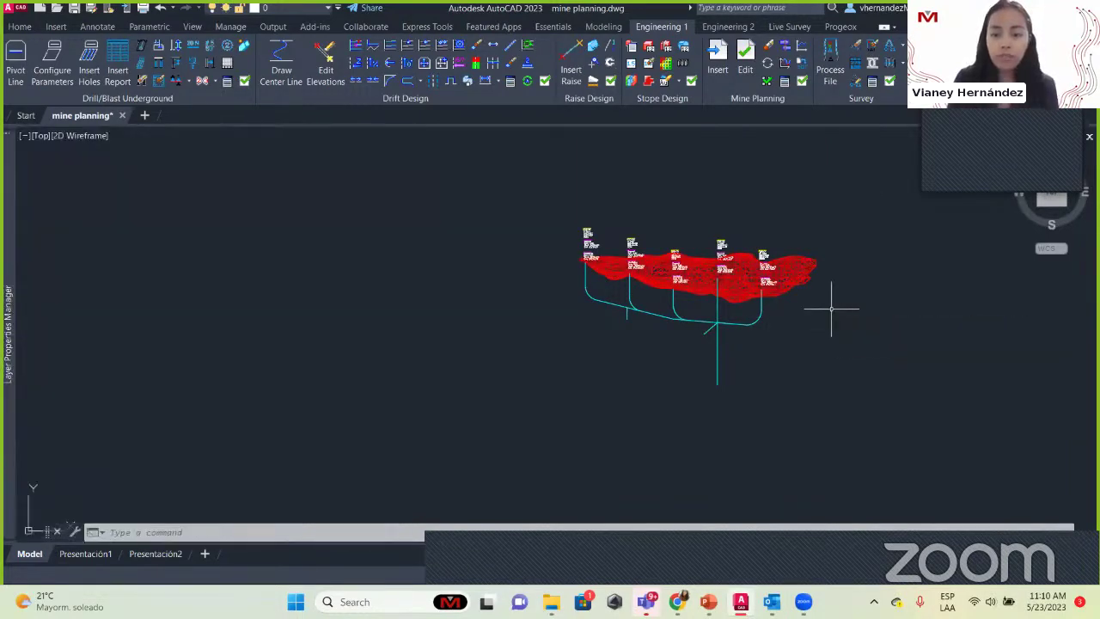
mouse_move(810, 319)
middle_mouse_down()
mouse_move(751, 356)
mouse_move(707, 336)
mouse_move(719, 456)
mouse_move(578, 276)
middle_mouse_up()
scroll(751, 356, "up", 5)
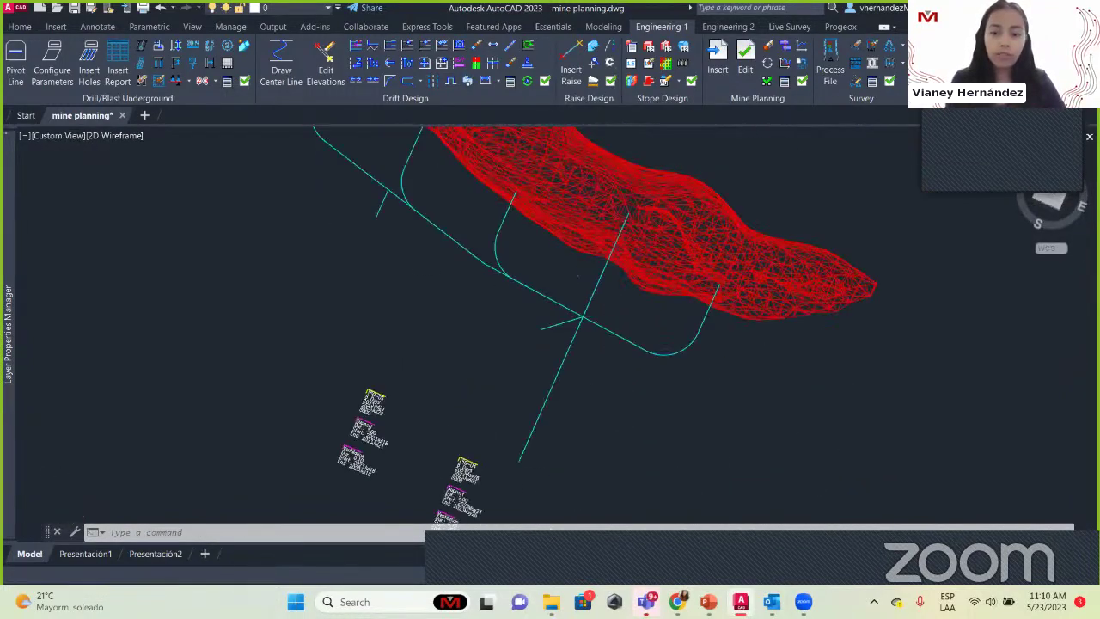
scroll(577, 276, "down", 6)
middle_click_drag(675, 363, 711, 234, "shift")
middle_click_drag(760, 204, 533, 310, "shift")
Step: Create a new layer with its default name, and delete that layer
mouse_move(2, 315)
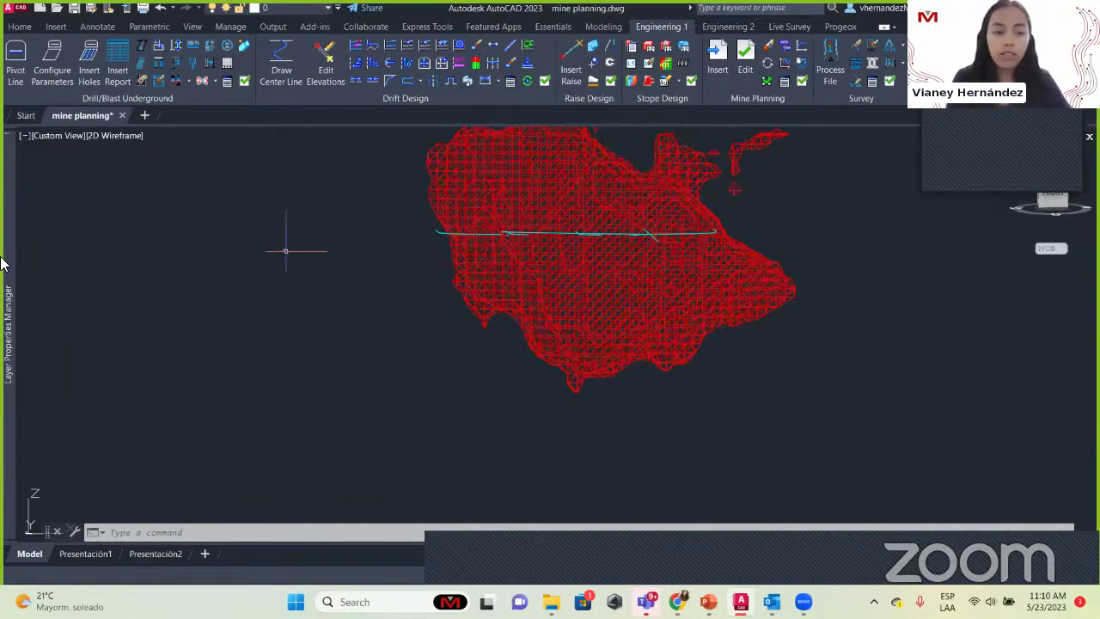
mouse_move(1, 268)
left_click(114, 158)
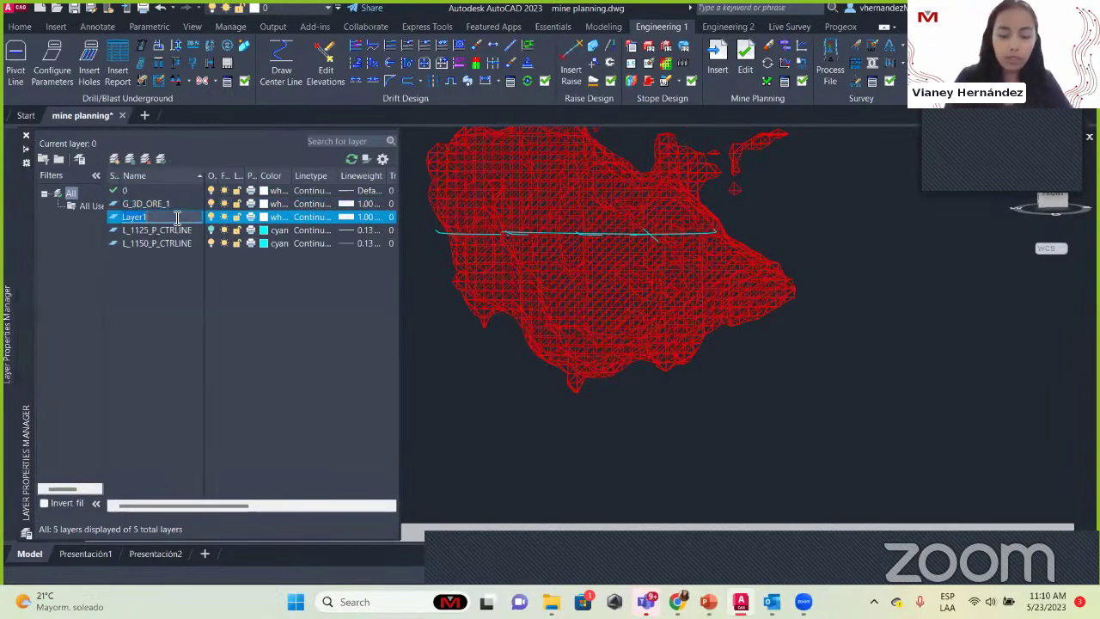
left_click(198, 285)
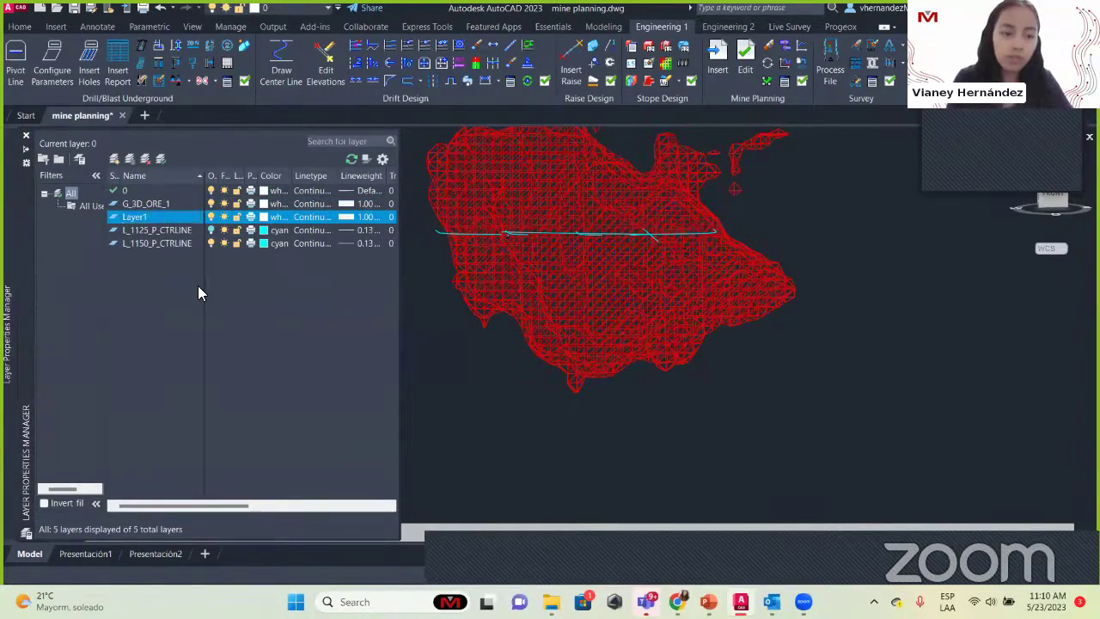
left_click(145, 159)
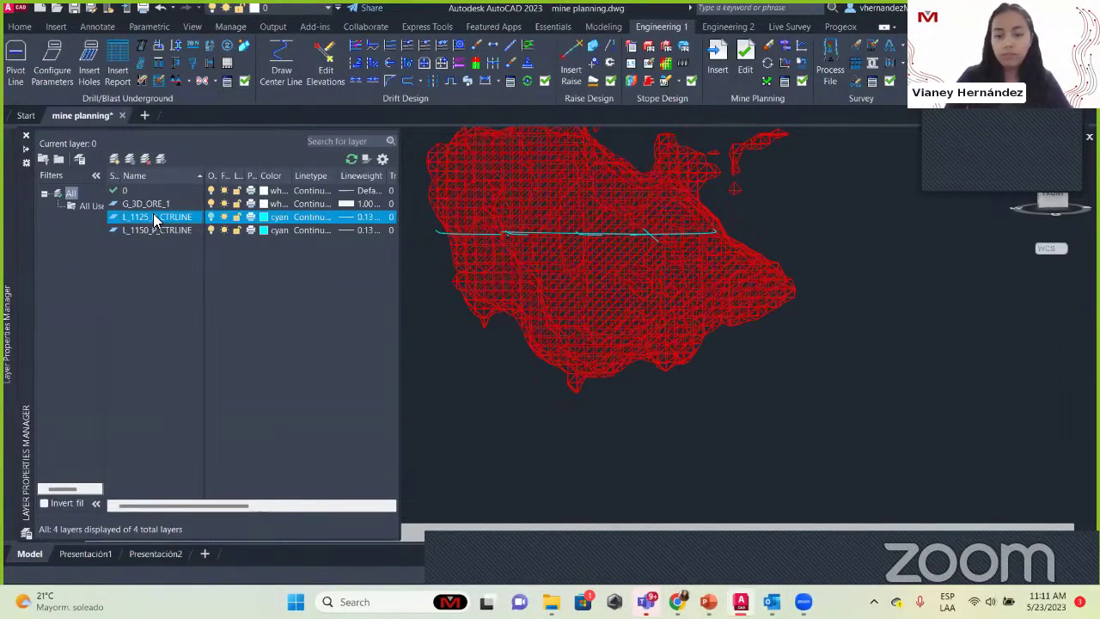
Step: Dock the Layer Properties Manager beside the drawing and return the drawing to plan view with the SECP command
left_click(25, 136)
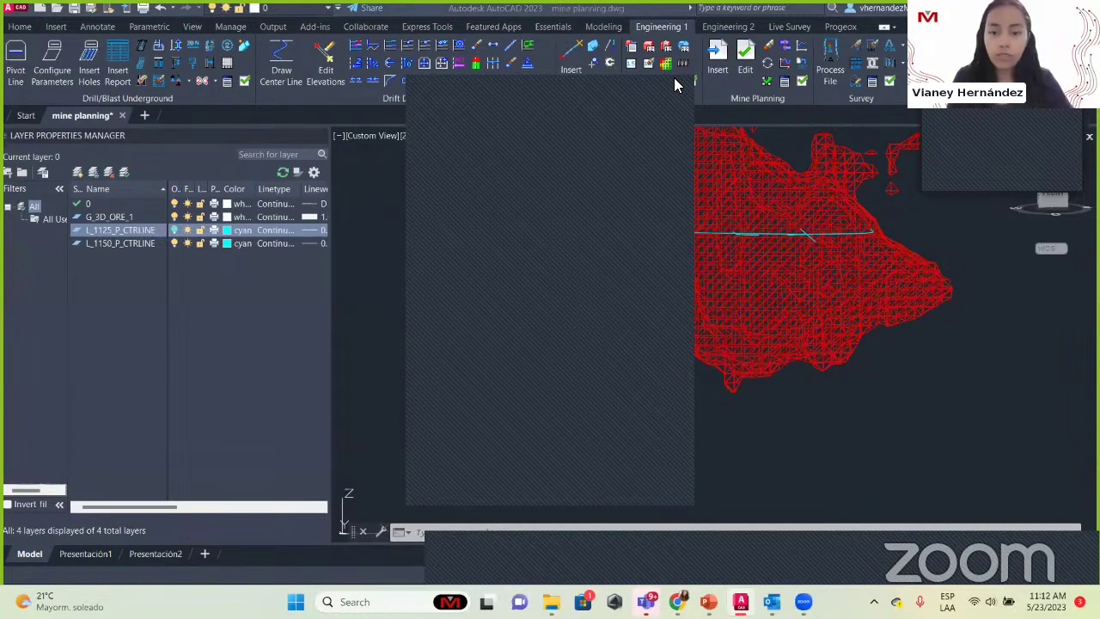
scroll(751, 337, "down", 5)
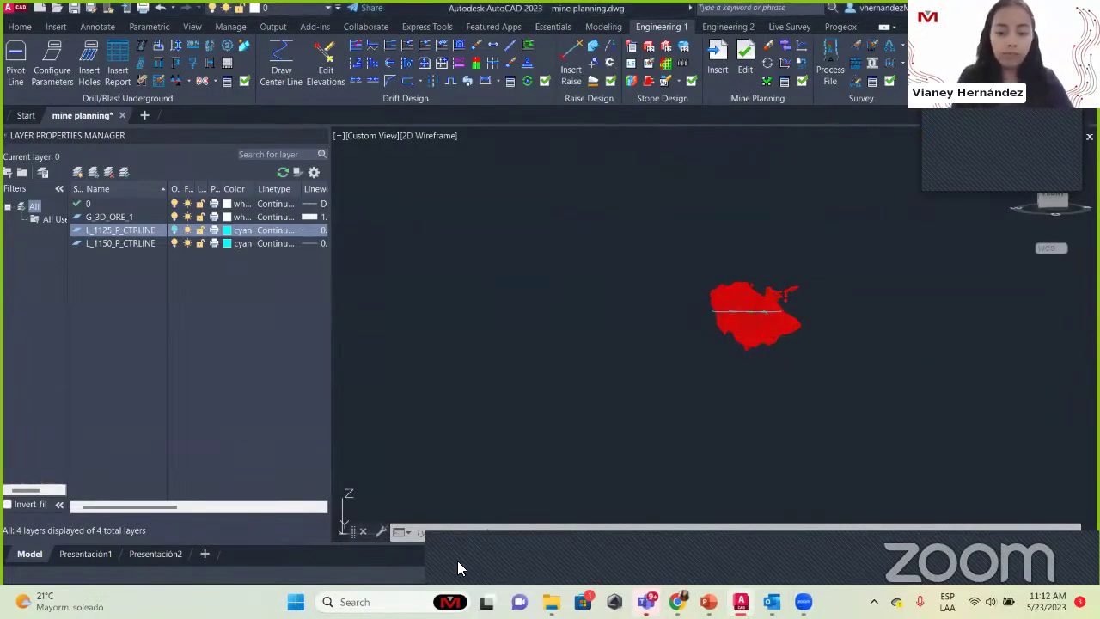
type("SECP")
key("Return")
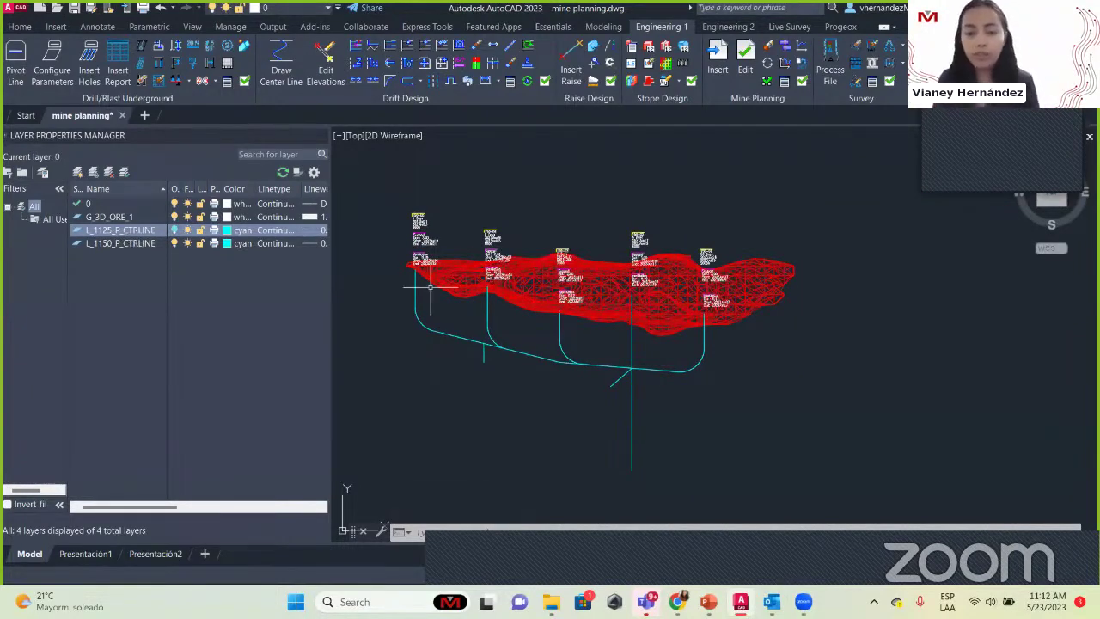
middle_click_drag(693, 351, 680, 352)
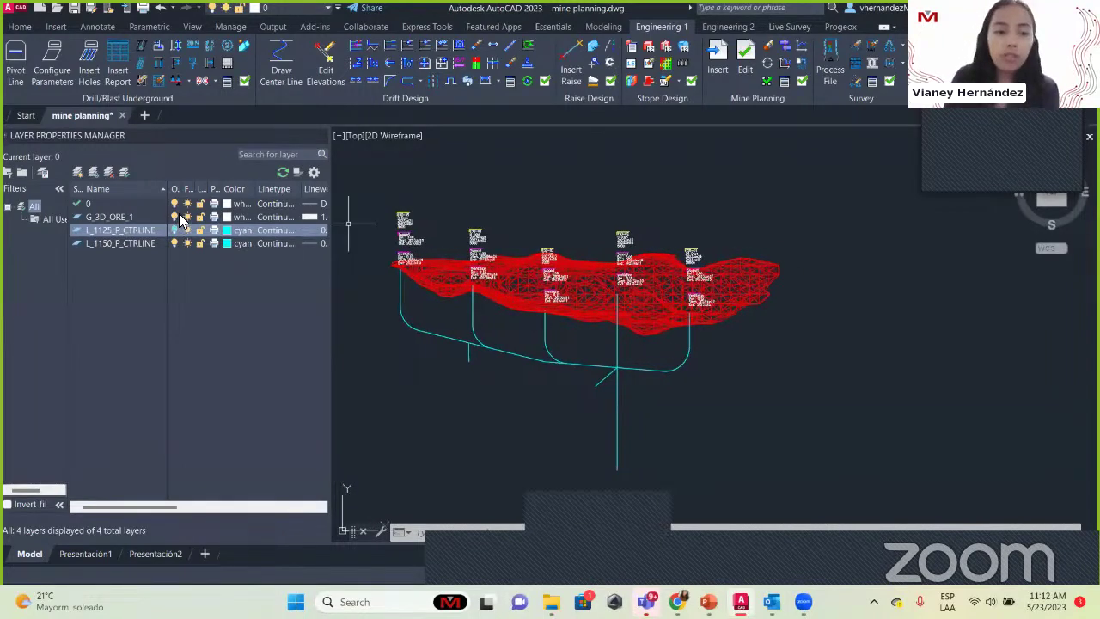
Step: Turn off the current layer 0 and the L_1150_P_CTRLINE layer, keeping G_3D_ORE_1 on
left_click(176, 206)
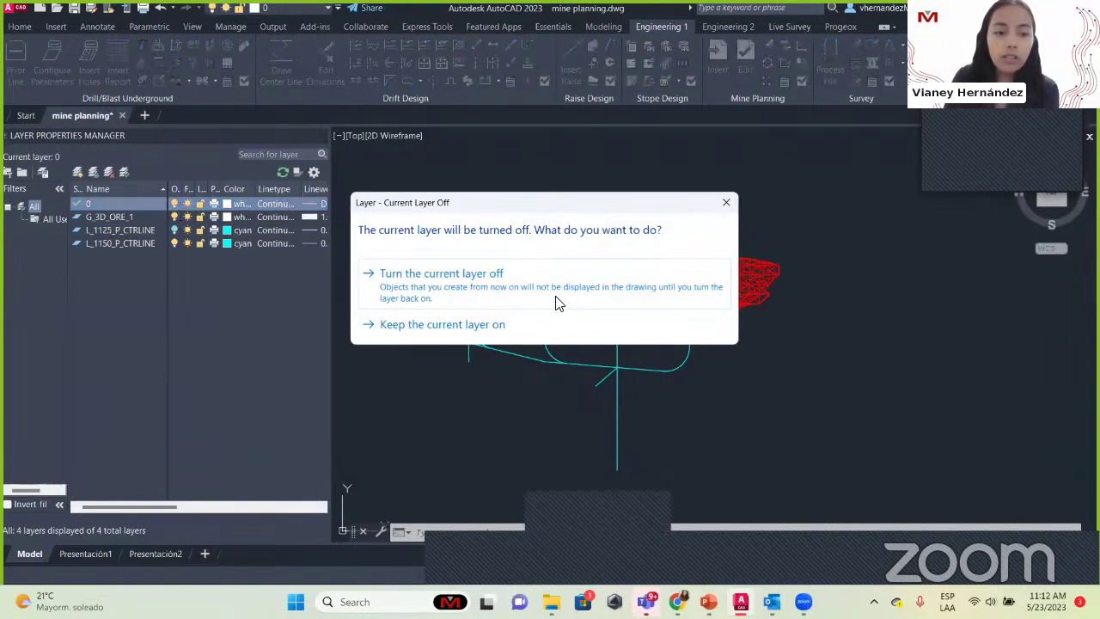
left_click(464, 344)
left_click(175, 216)
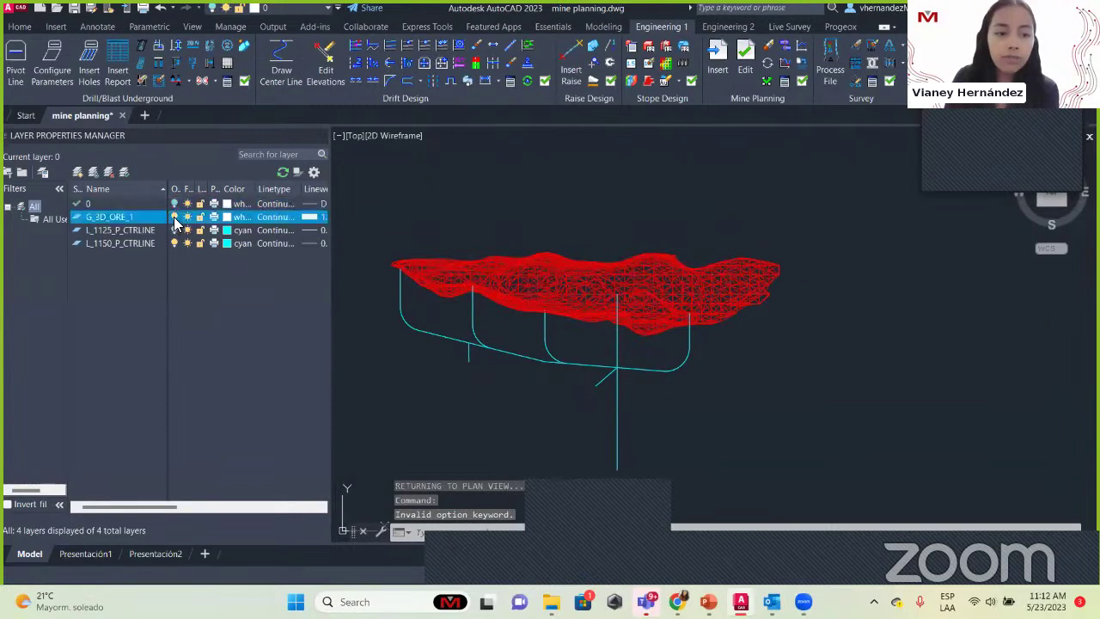
left_click(174, 217)
left_click(172, 245)
left_click(174, 243)
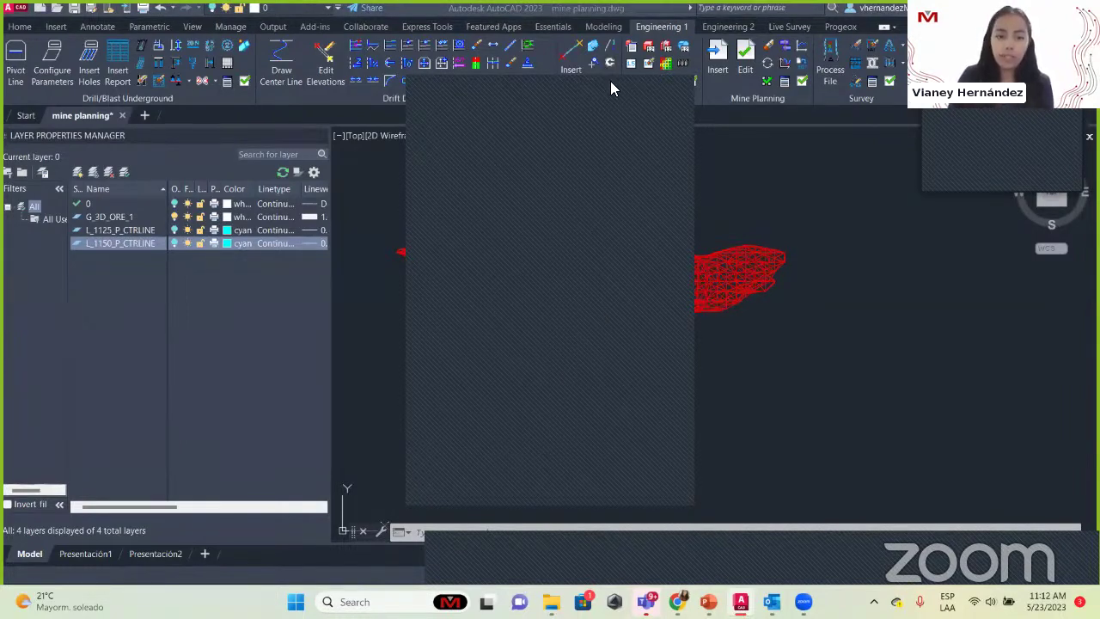
Step: Close the Layer Properties Manager and reopen it with the LAYER command
left_click(302, 134)
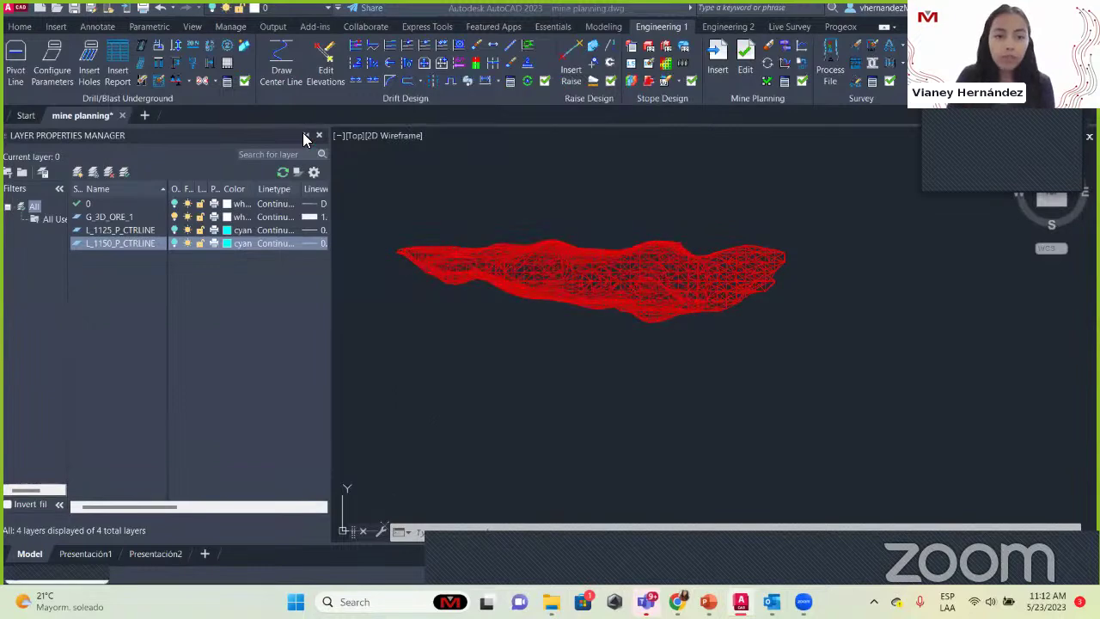
left_click(462, 551)
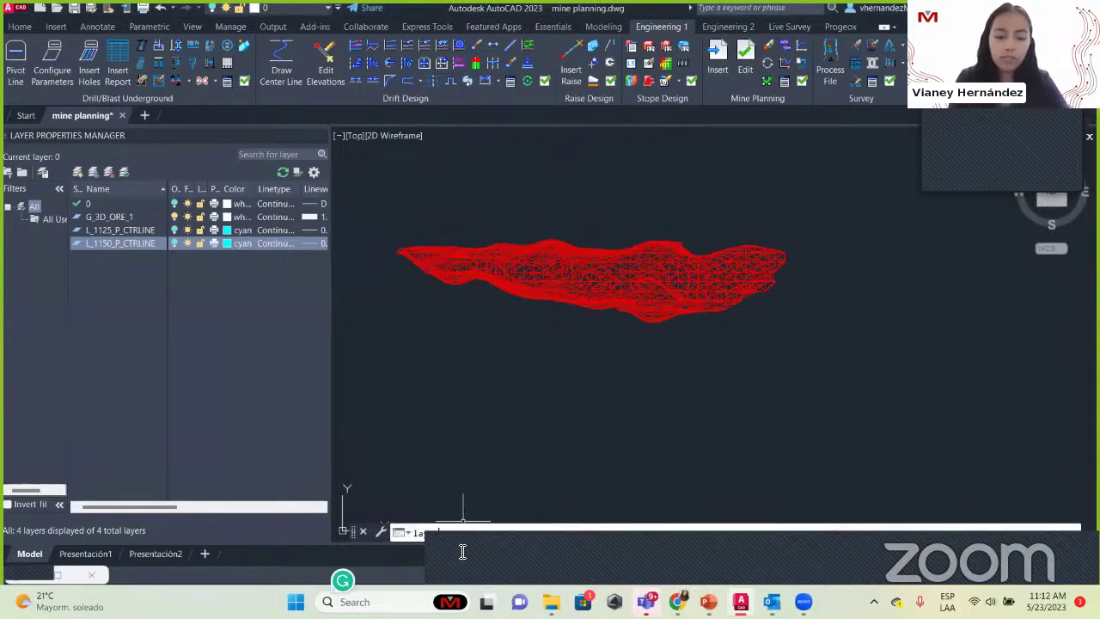
type("layer")
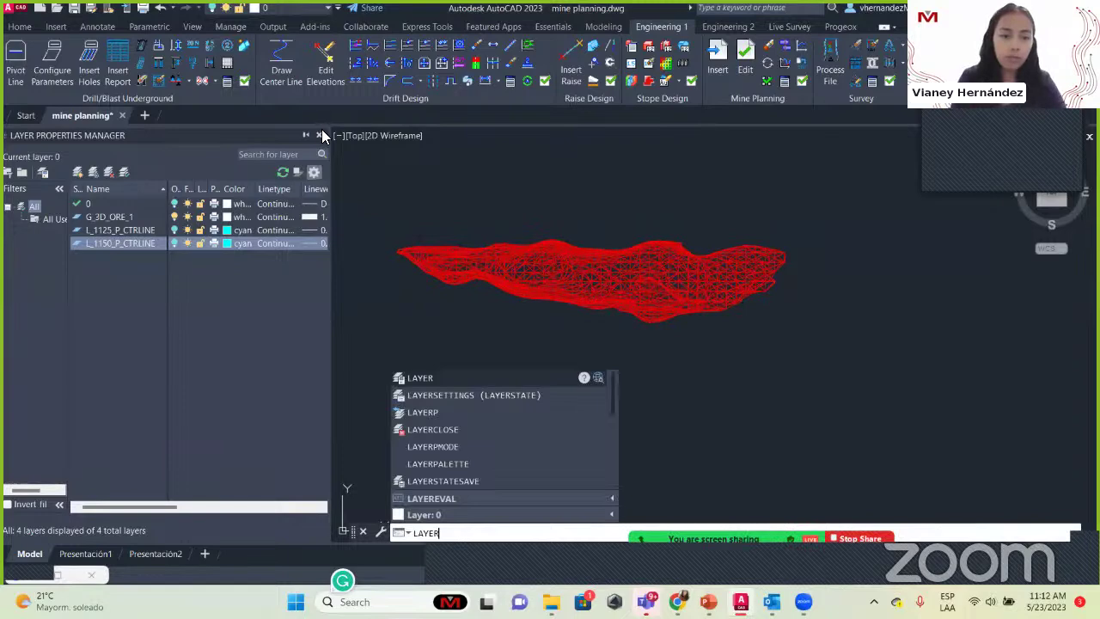
key("Return")
left_click(320, 136)
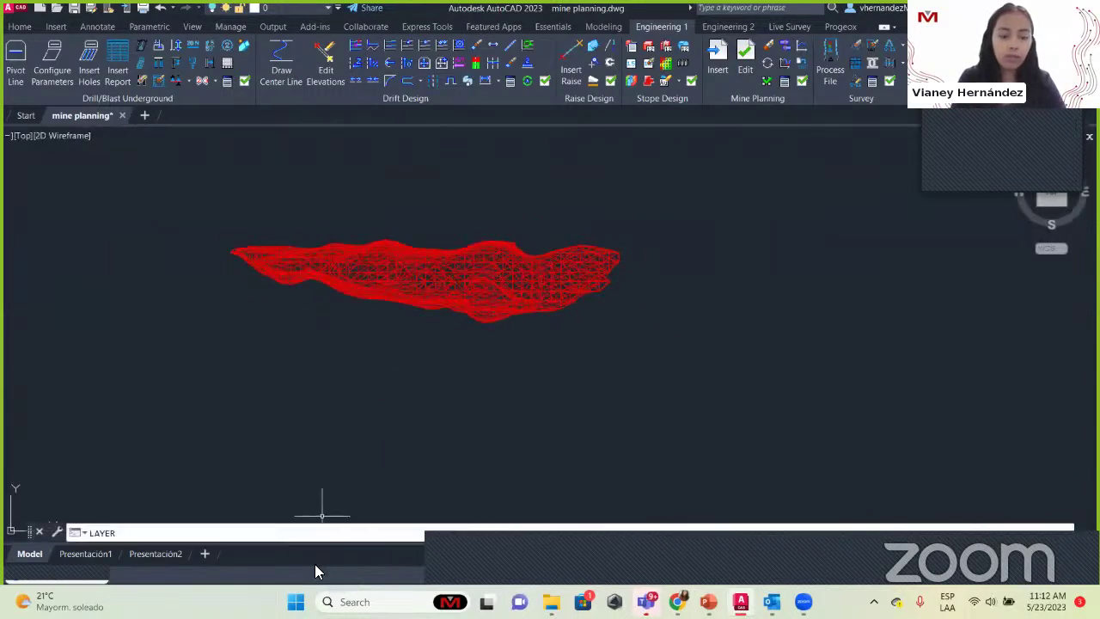
key("Return")
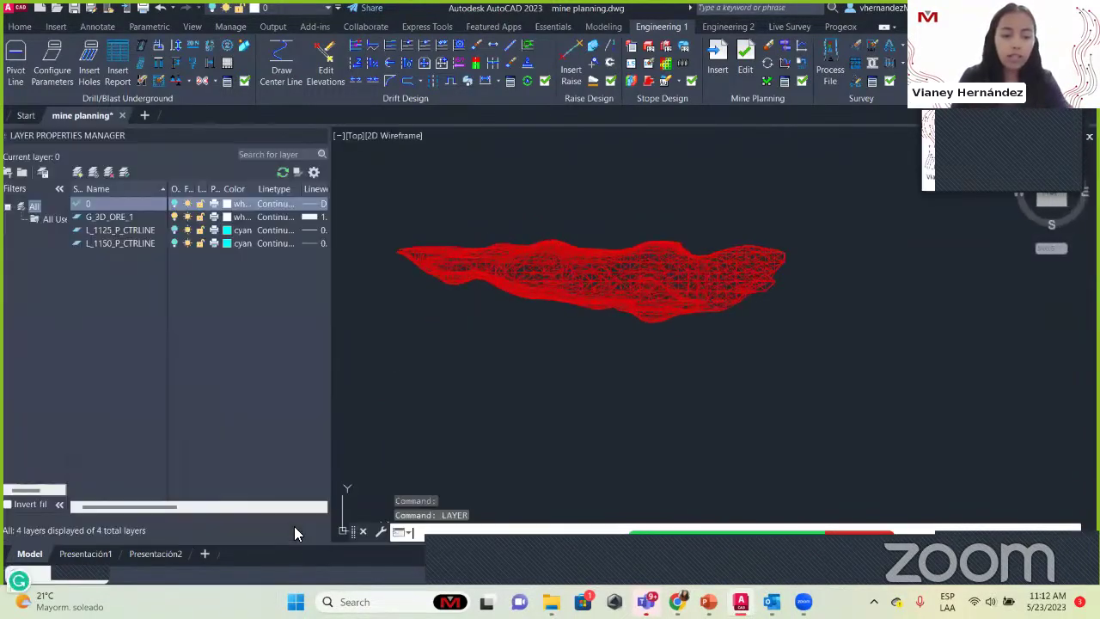
Step: Turn the current layer 0 on briefly and switch it back off
left_click(174, 207)
left_click(174, 206)
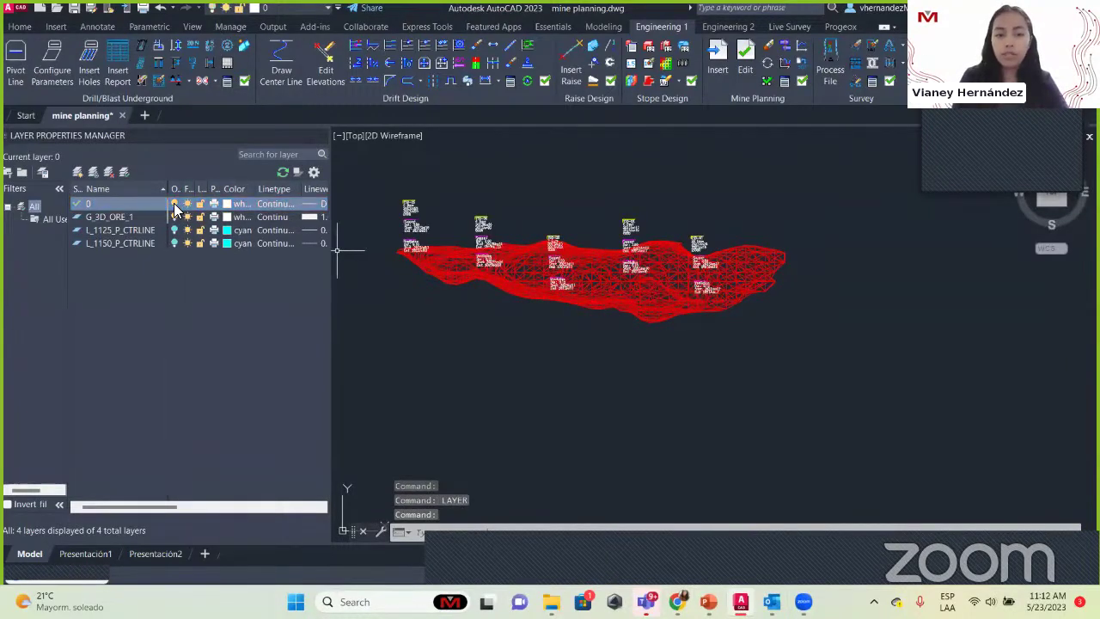
left_click(375, 275)
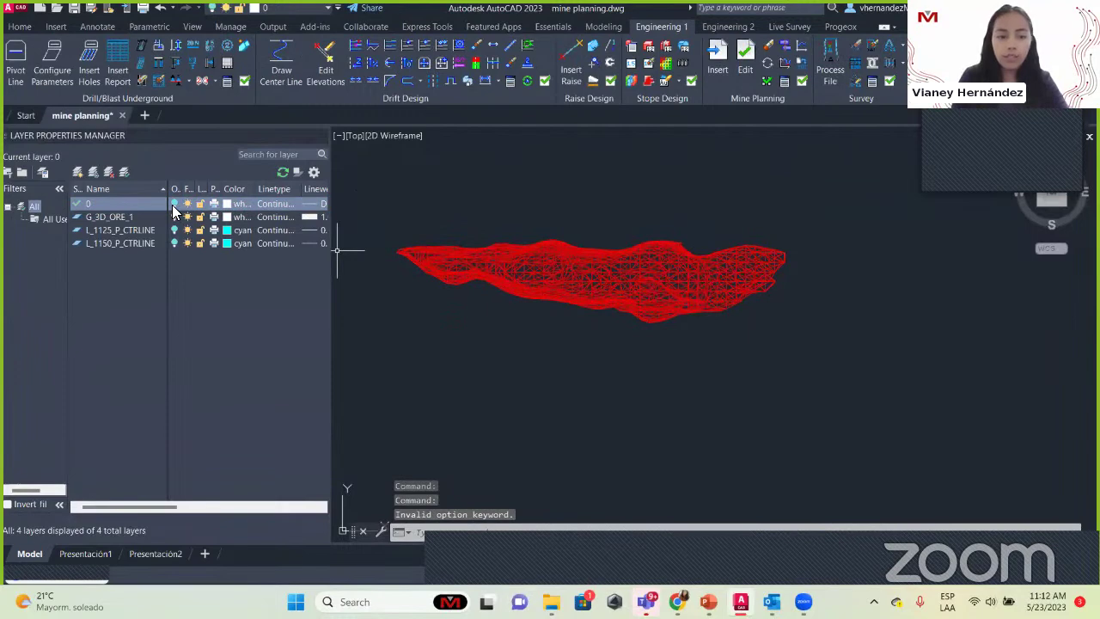
left_click(174, 206)
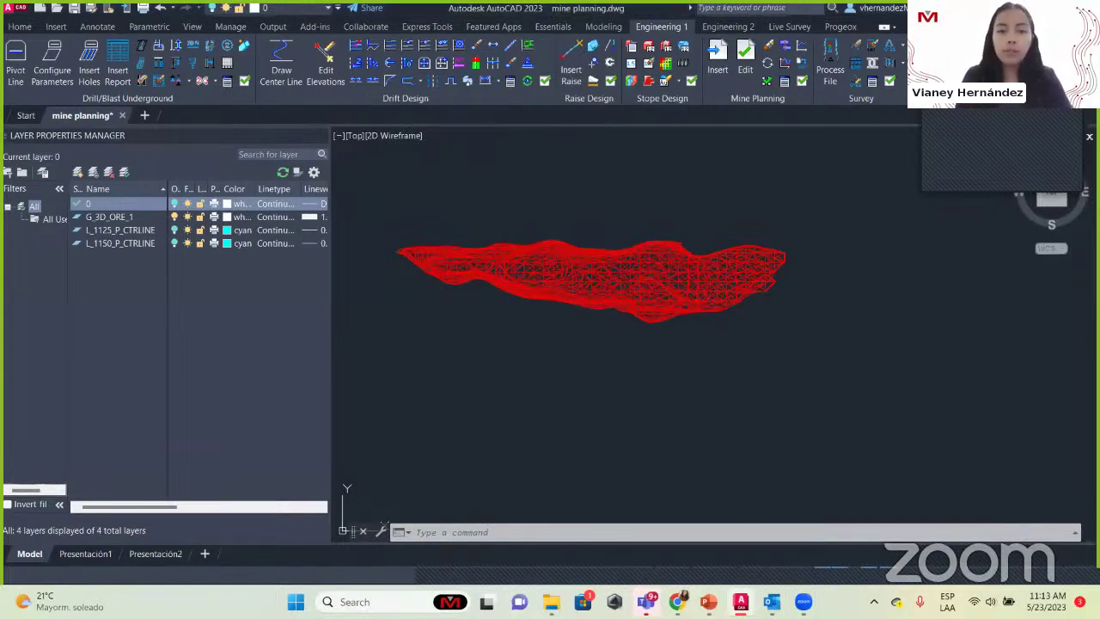
Step: Define a single section named Level 1125 with the Elevation type and the coordinate 1125
left_click(554, 29)
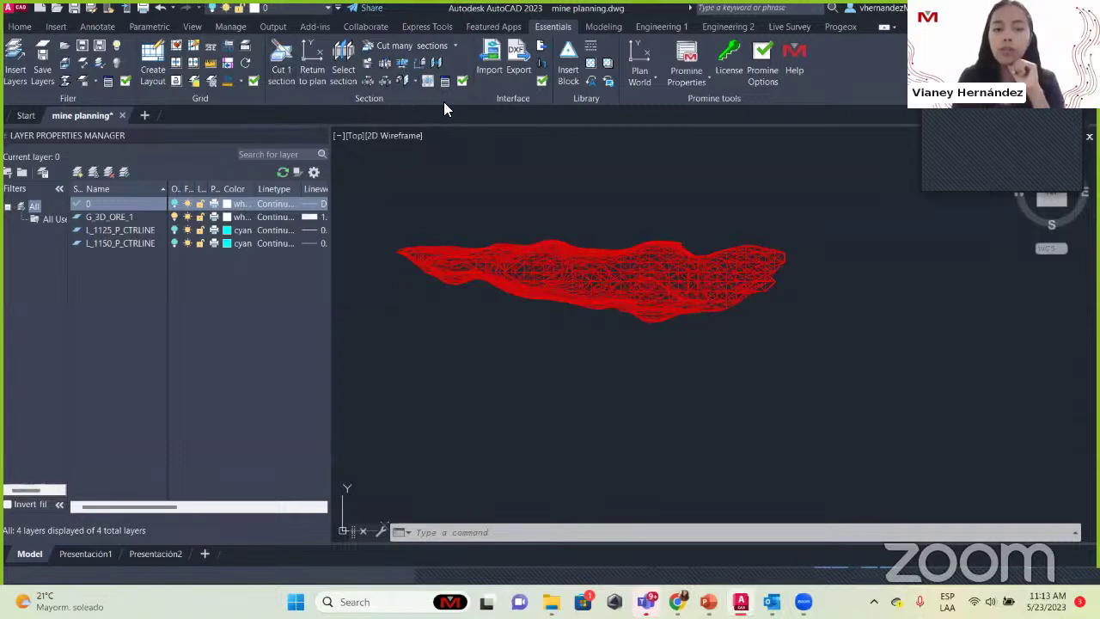
left_click(282, 71)
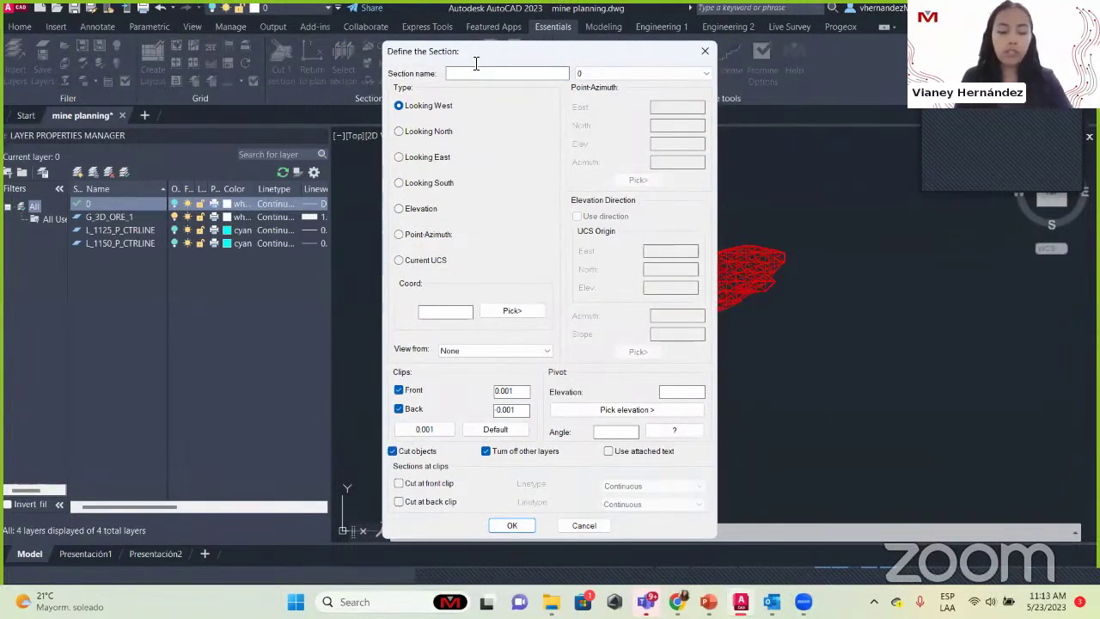
type("Level 1125")
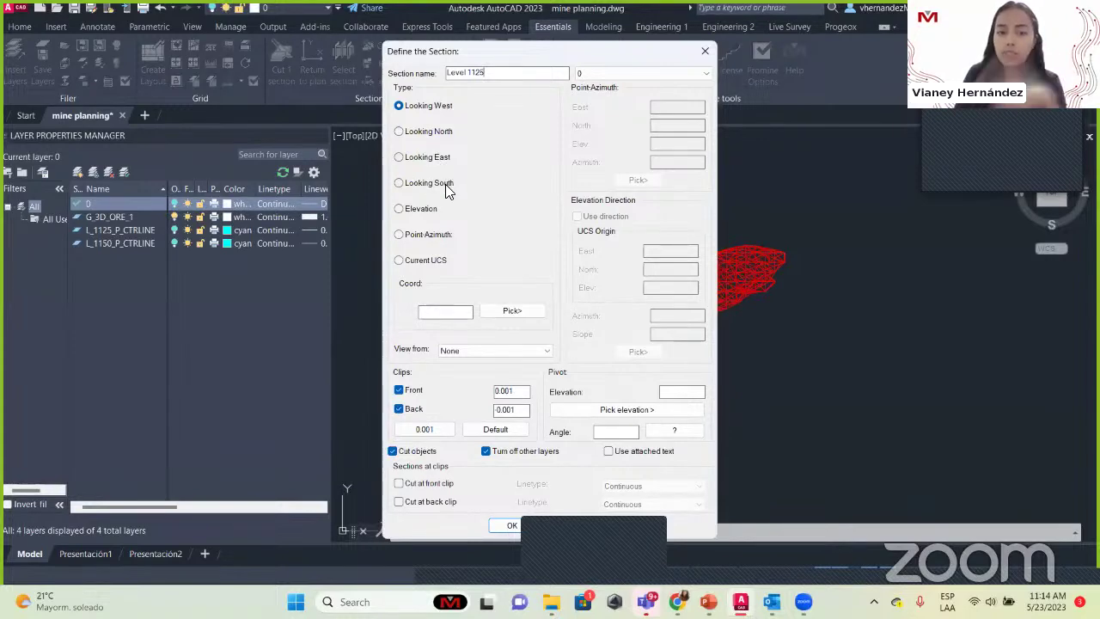
left_click(420, 211)
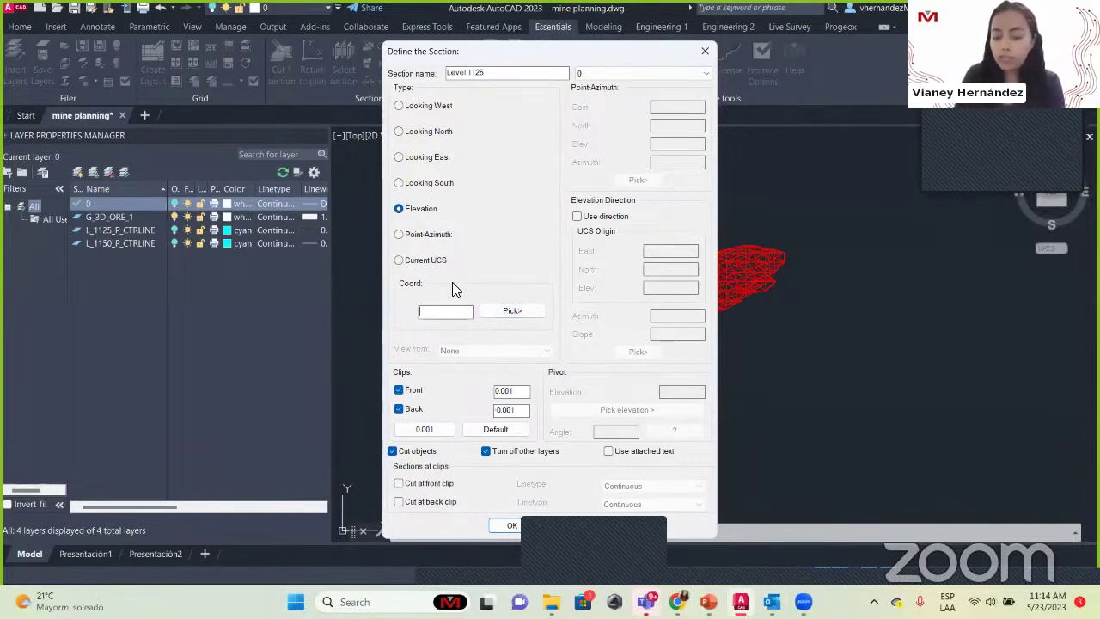
type("1125")
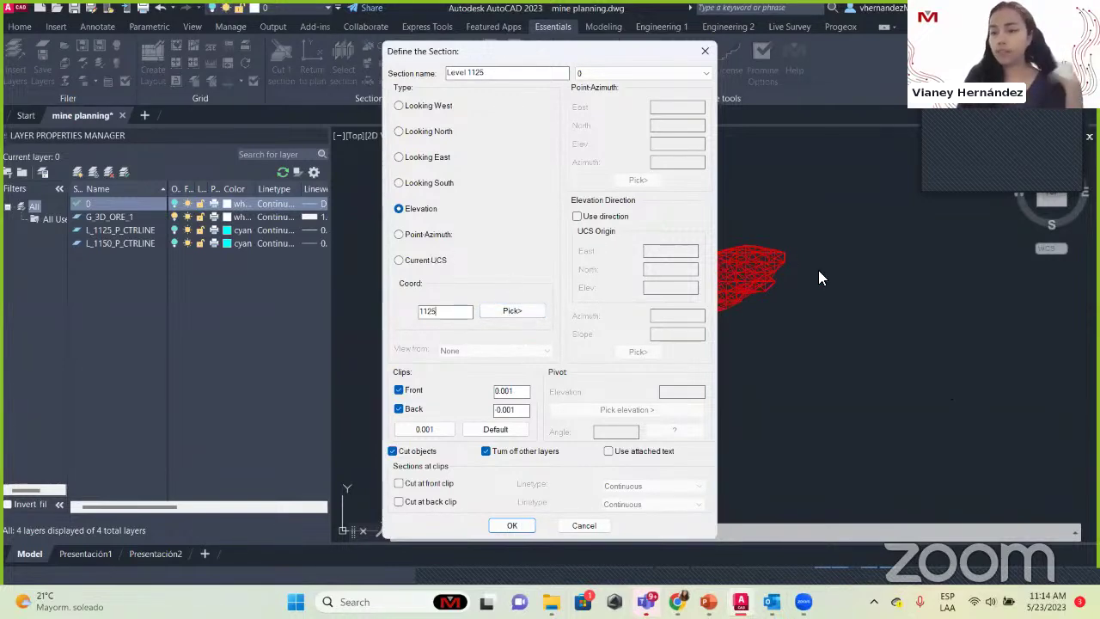
Step: Check the section's name, type and coordinate, and cut the ore body with the default clips
double_click(421, 311)
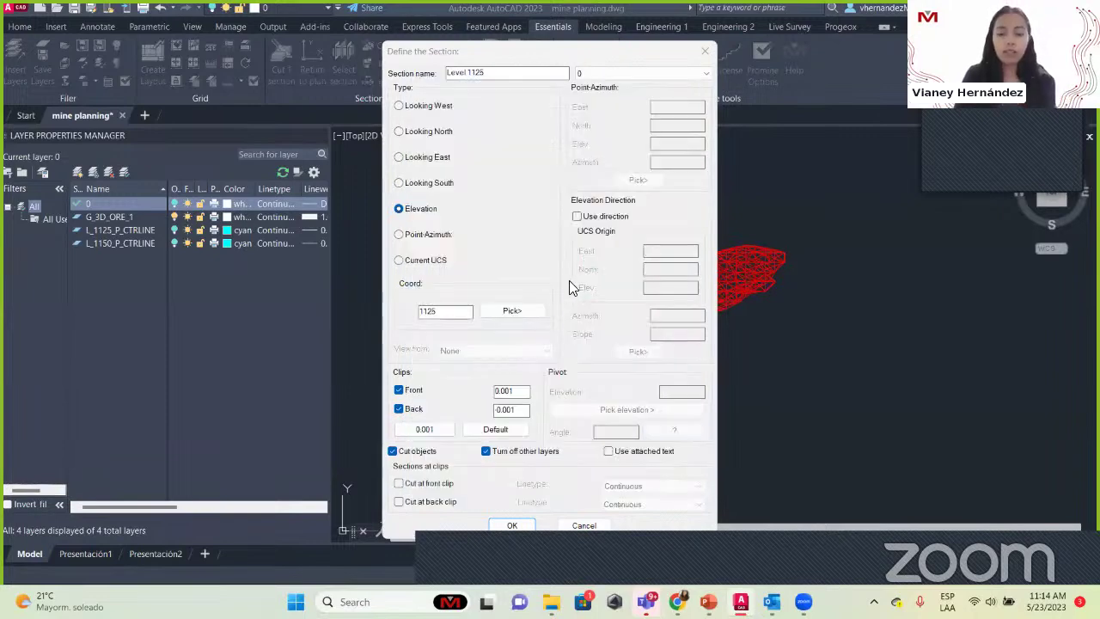
left_click(402, 211)
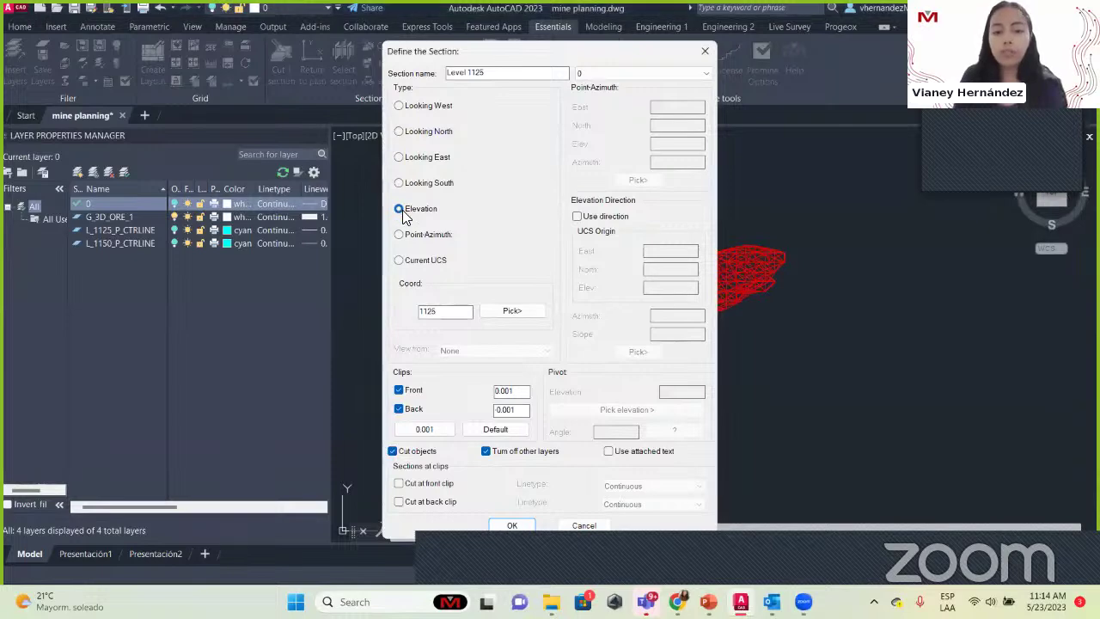
left_click_drag(462, 312, 401, 318)
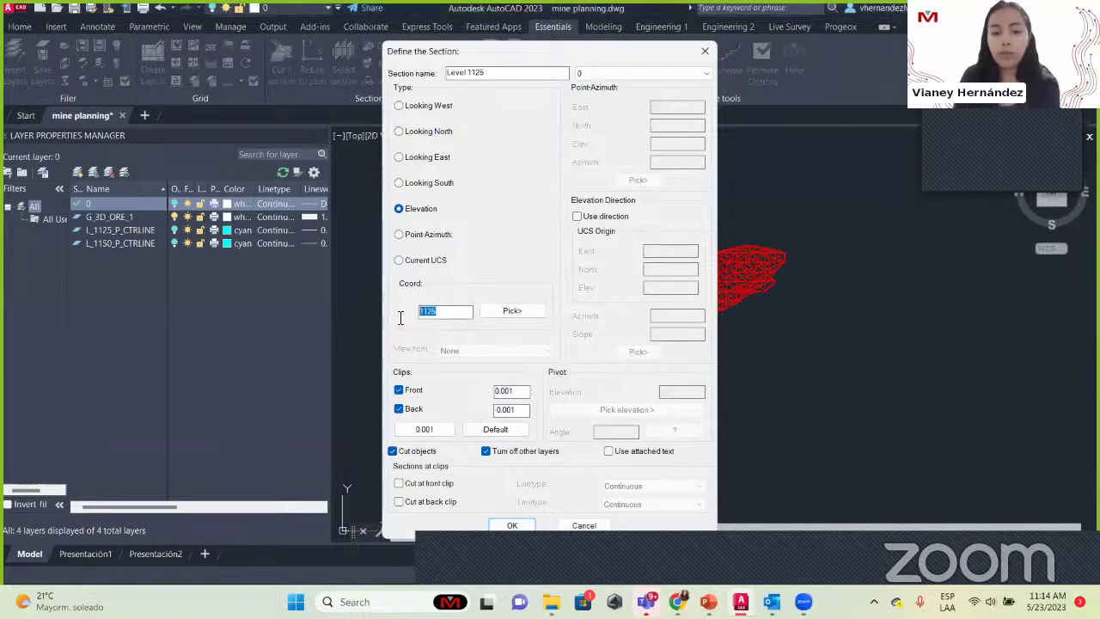
left_click(461, 311)
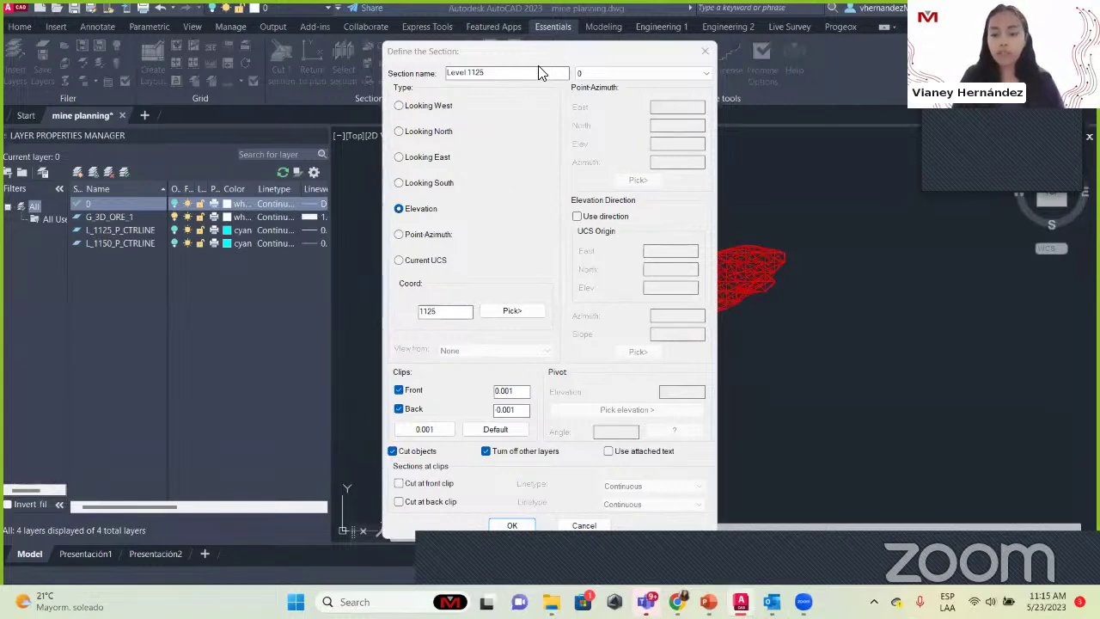
left_click(507, 73)
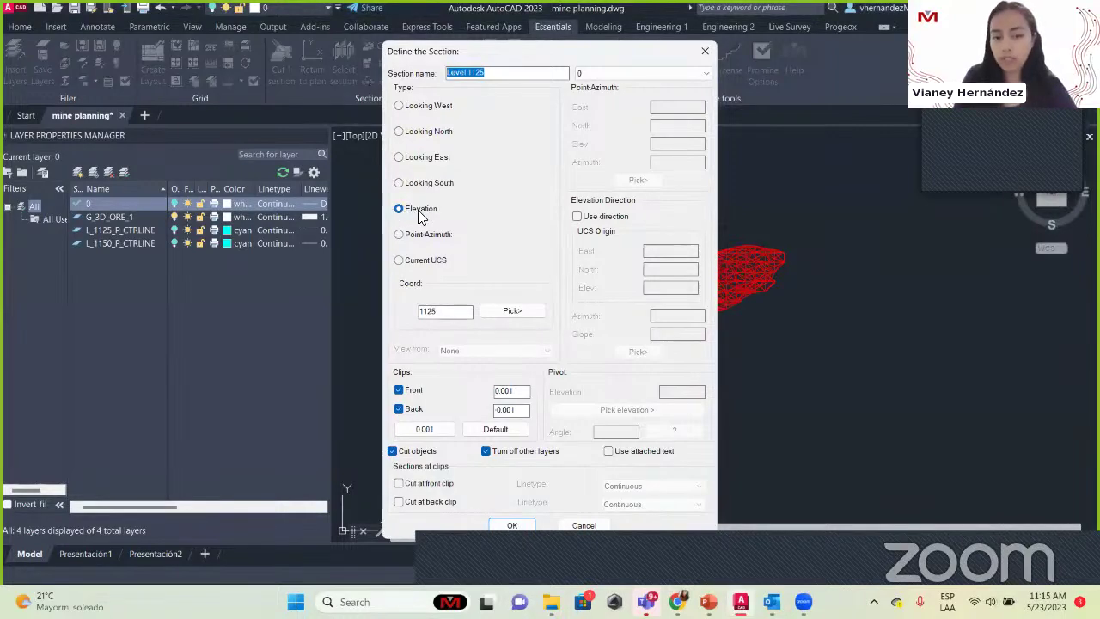
left_click_drag(447, 314, 386, 322)
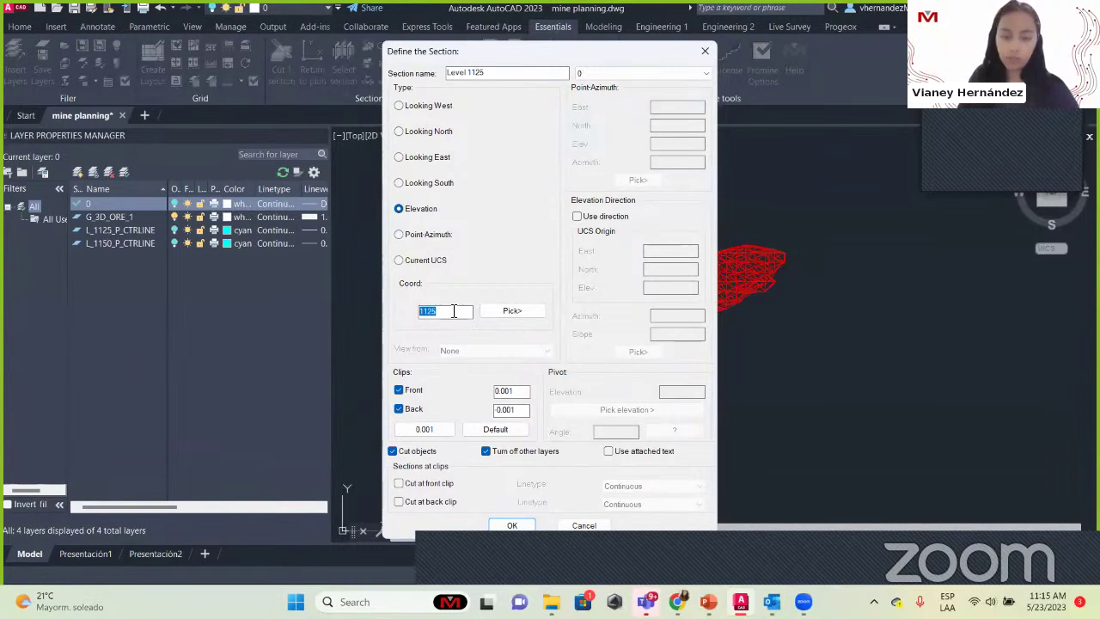
left_click(508, 526)
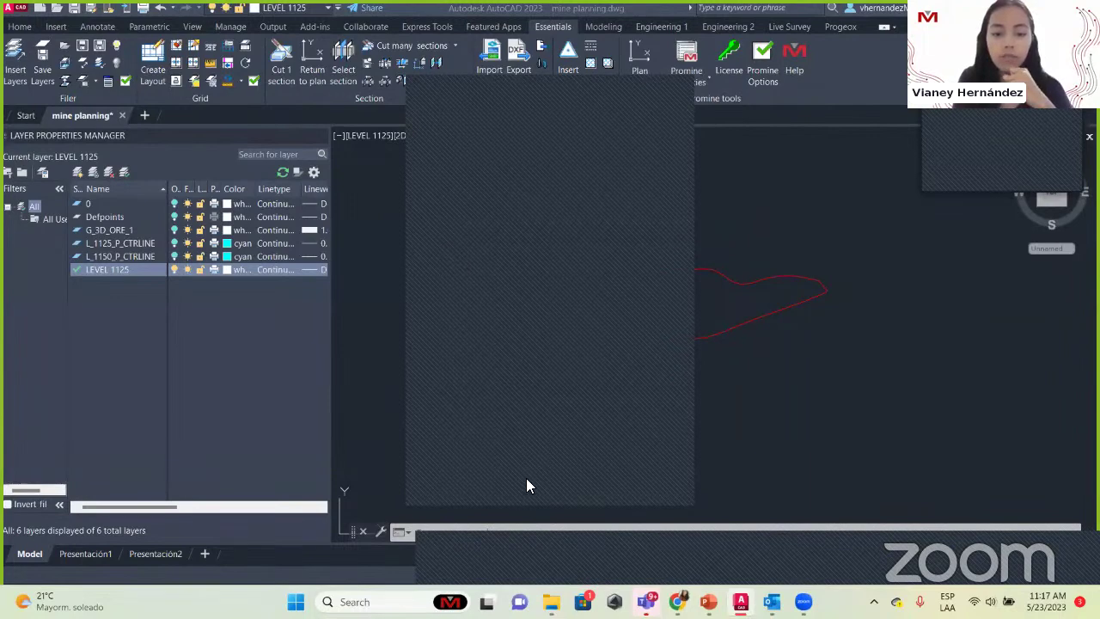
left_click(681, 87)
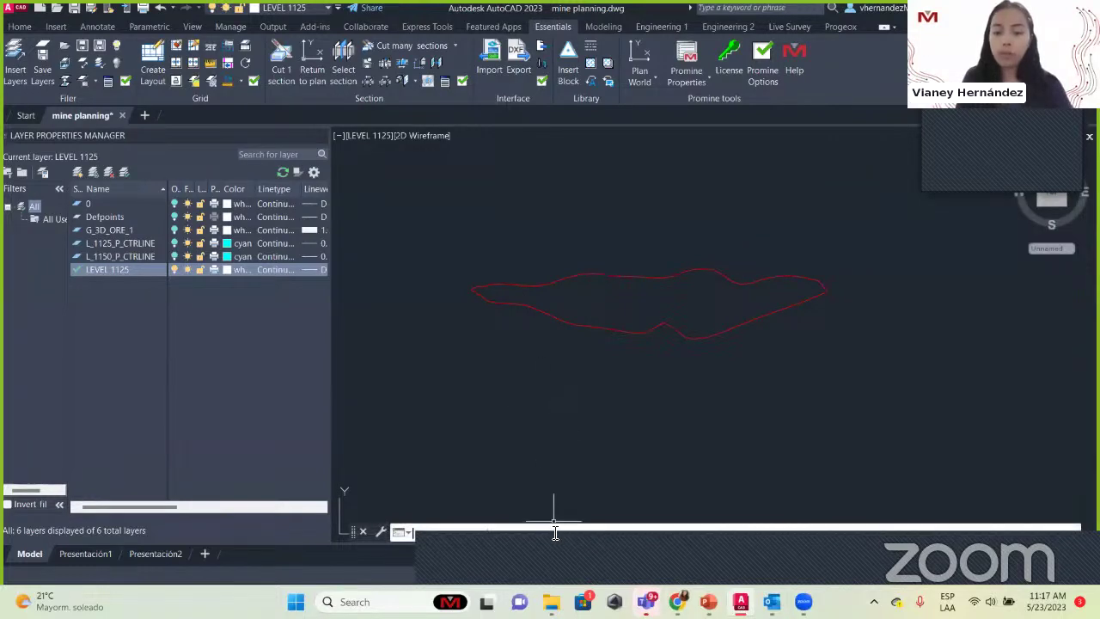
Step: Offset the ore outline of the Level 1125 section outward by 20
type("off")
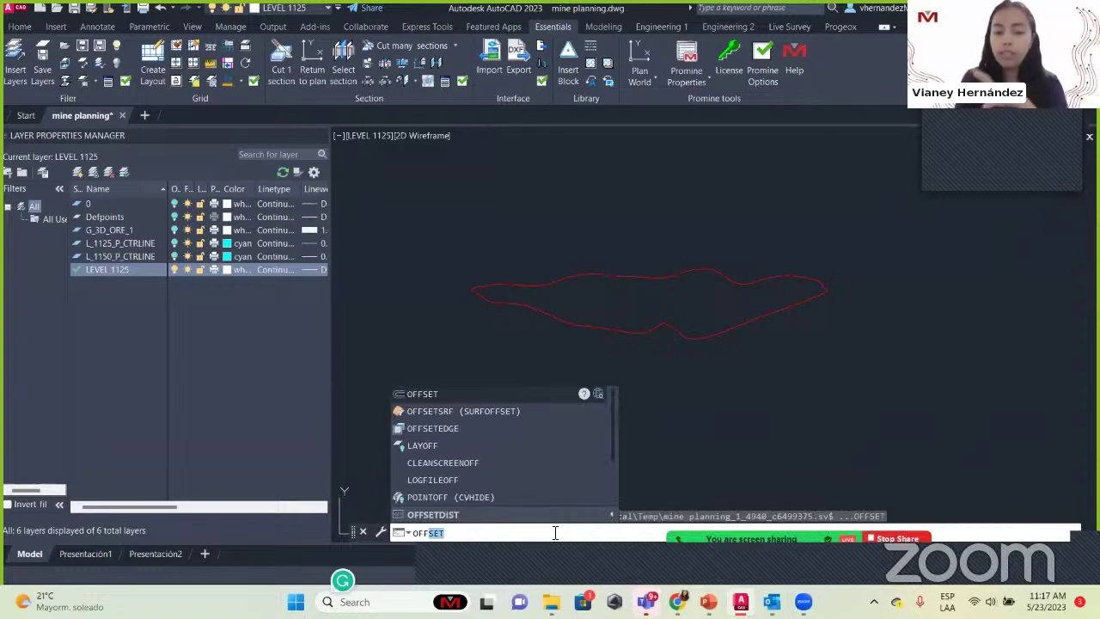
type("s")
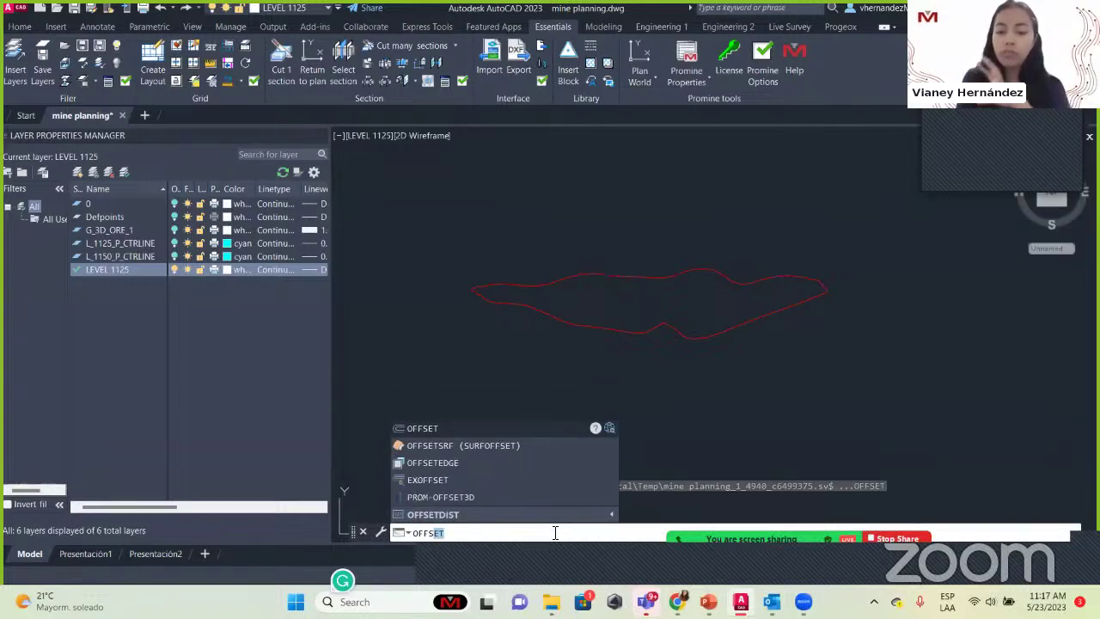
key("Return")
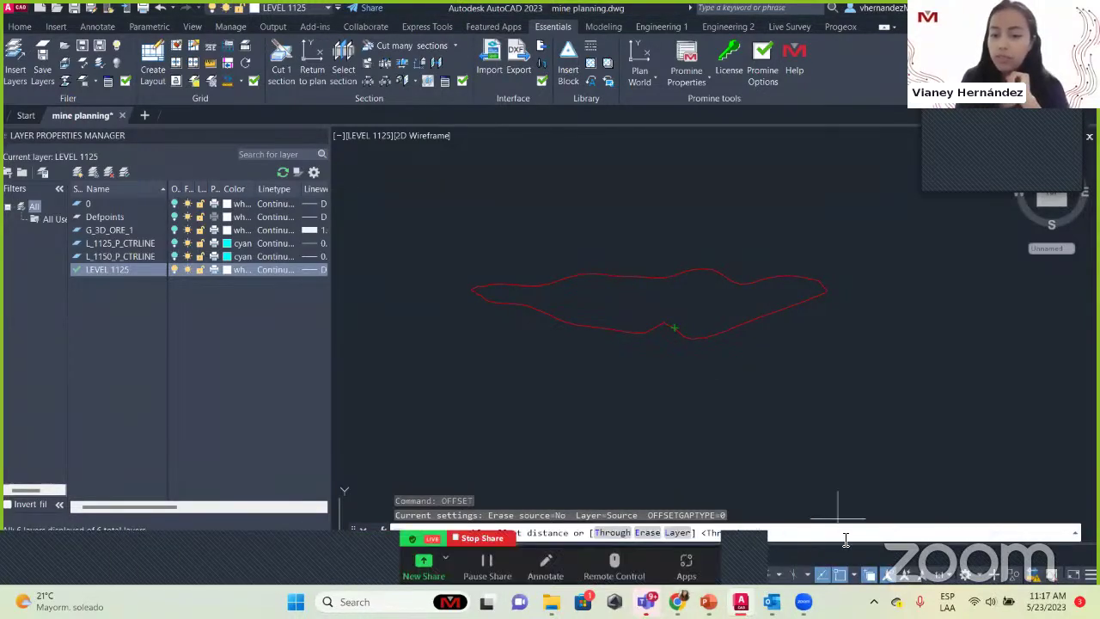
type("20")
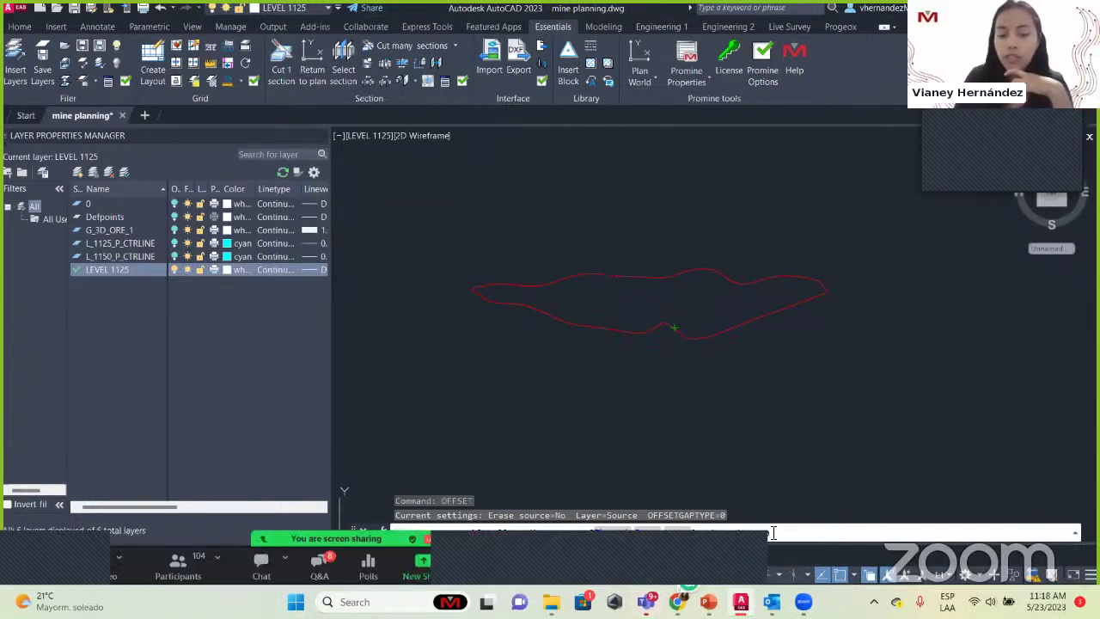
key("Return")
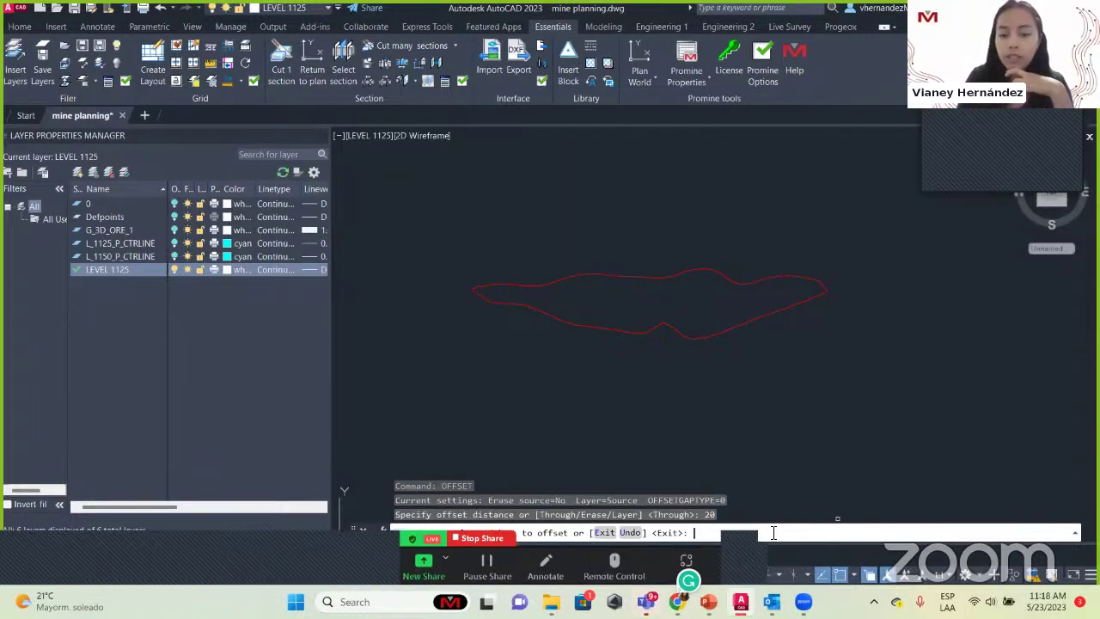
left_click(690, 338)
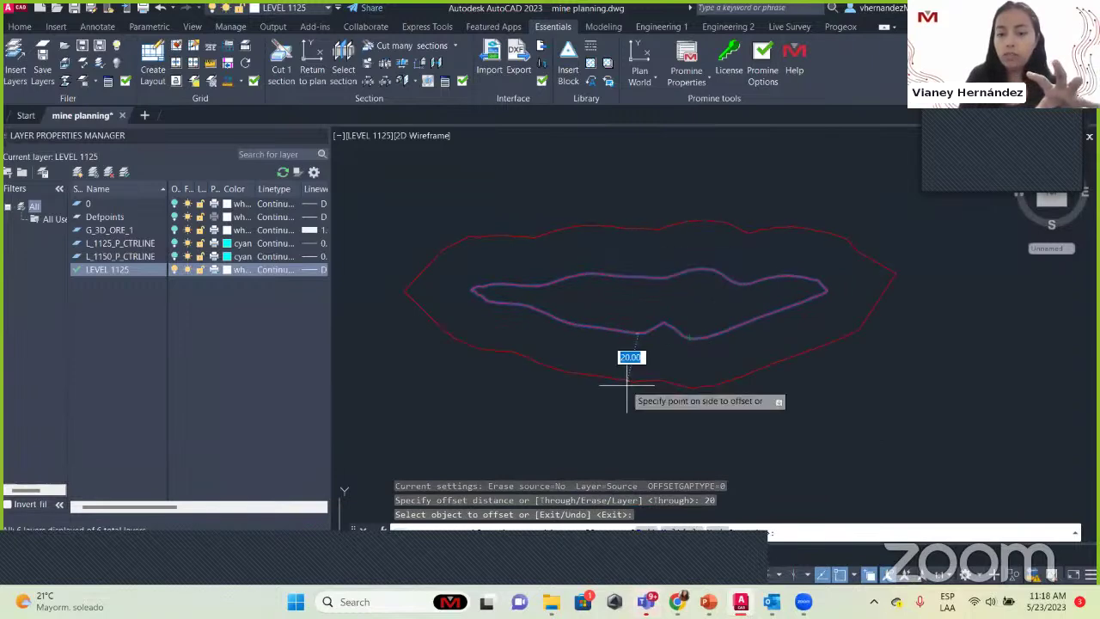
left_click(737, 383)
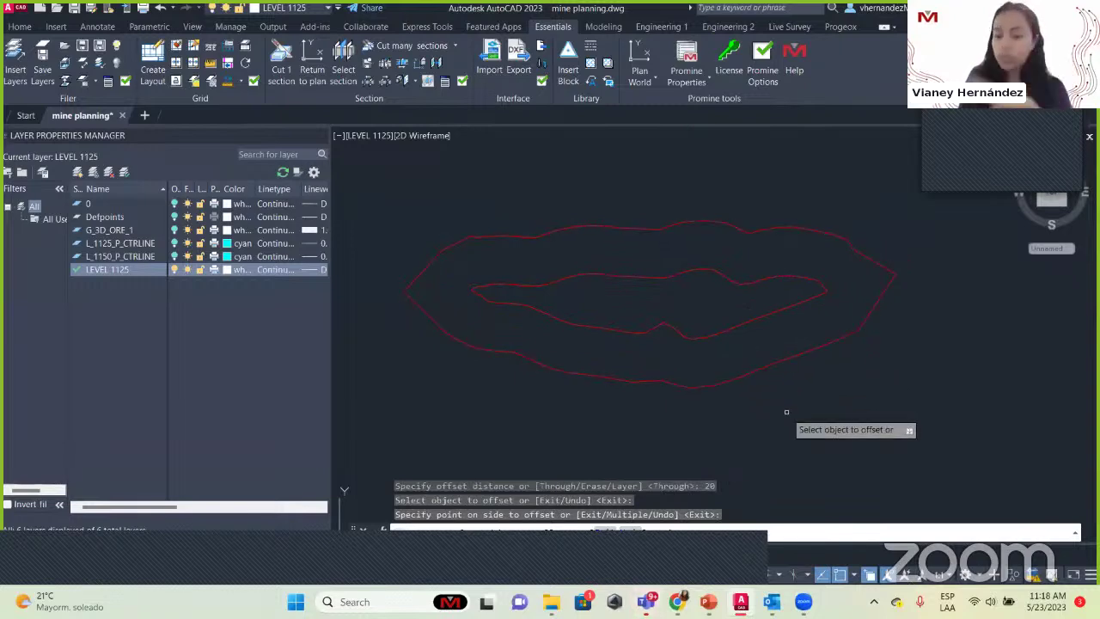
key("Return")
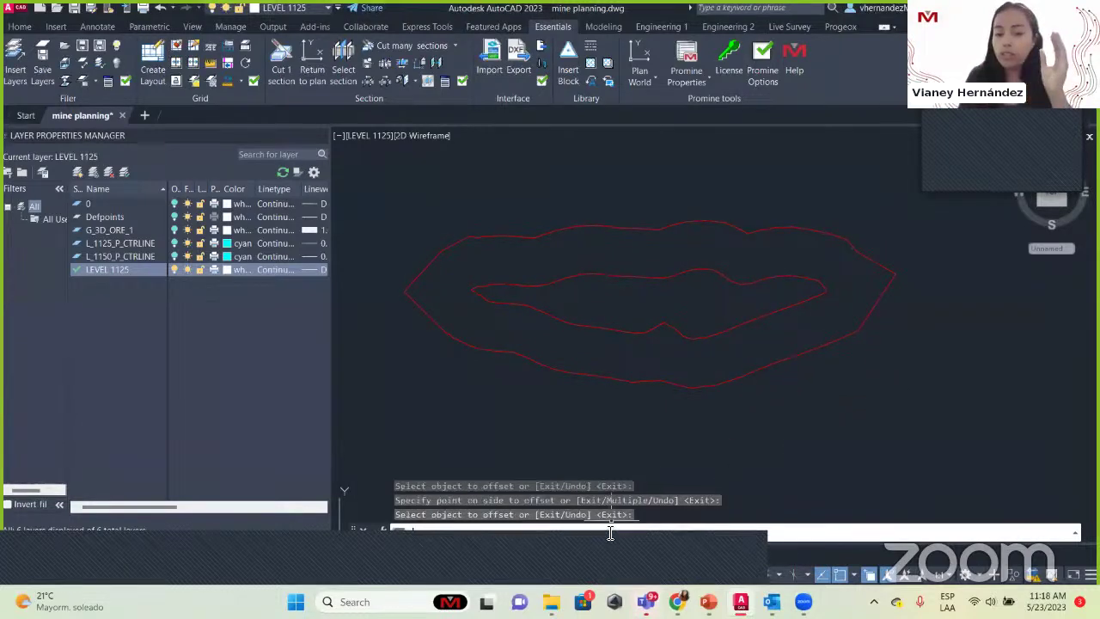
Step: Turn on the G_3D_ORE_1 layer and return the drawing to plan view with the SECP command
scroll(679, 374, "down", 2)
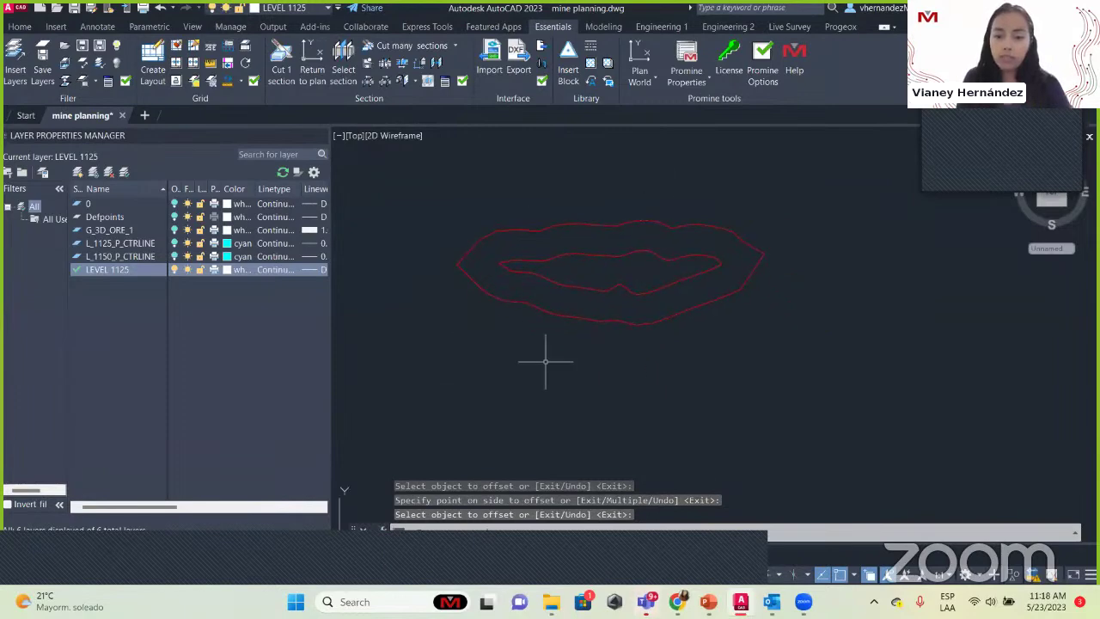
left_click(178, 231)
key("Return")
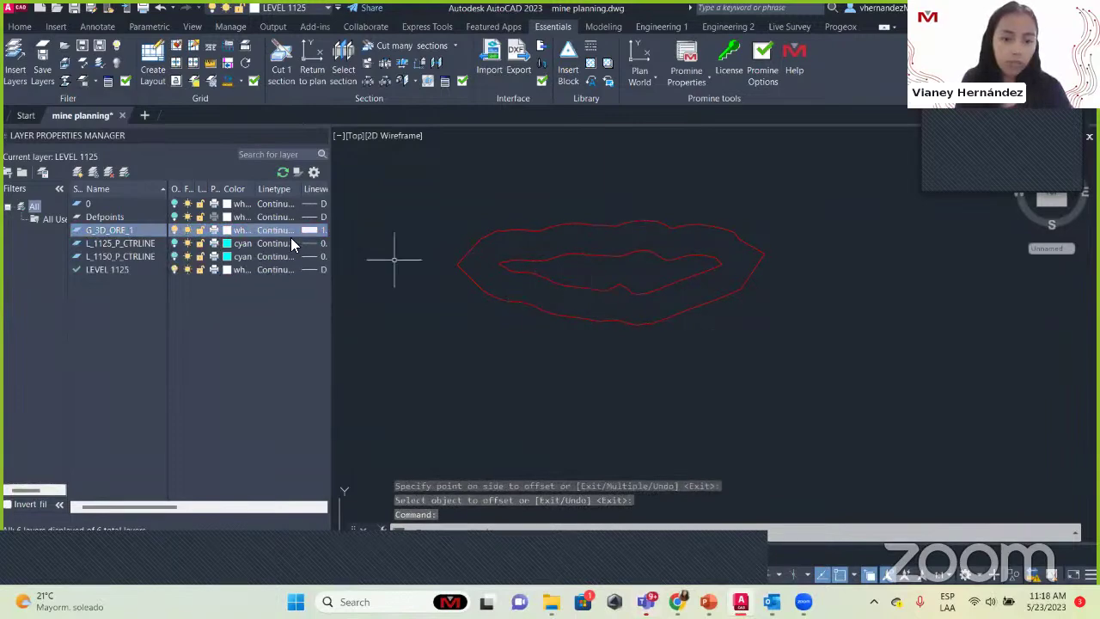
type("secp")
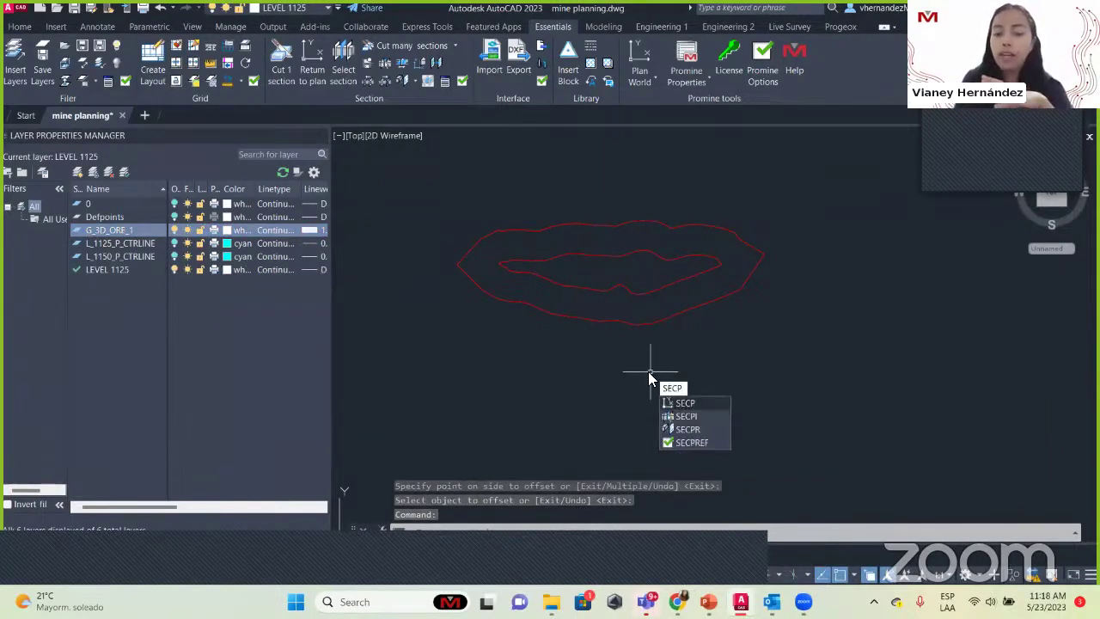
key("Return")
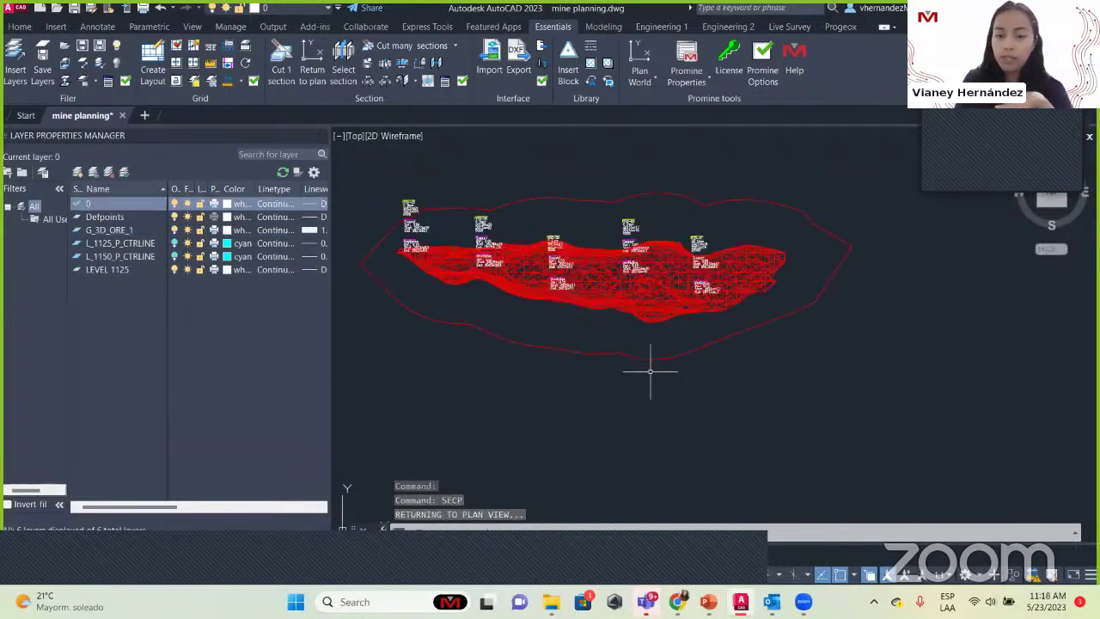
Step: Hide layer 0 to inspect the ore body and its offset outline in 3D, and return to plan view with SECP
left_click(176, 205)
left_click(555, 294)
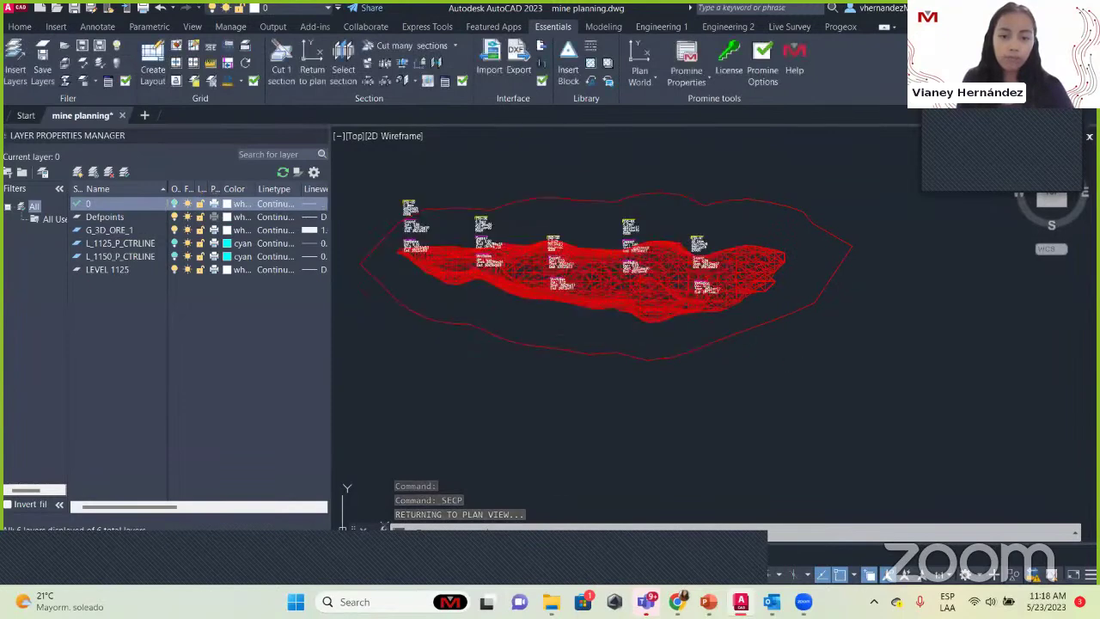
middle_click_drag(702, 369, 736, 454, "shift")
scroll(705, 436, "up", 5)
scroll(625, 448, "down", 3)
type("s")
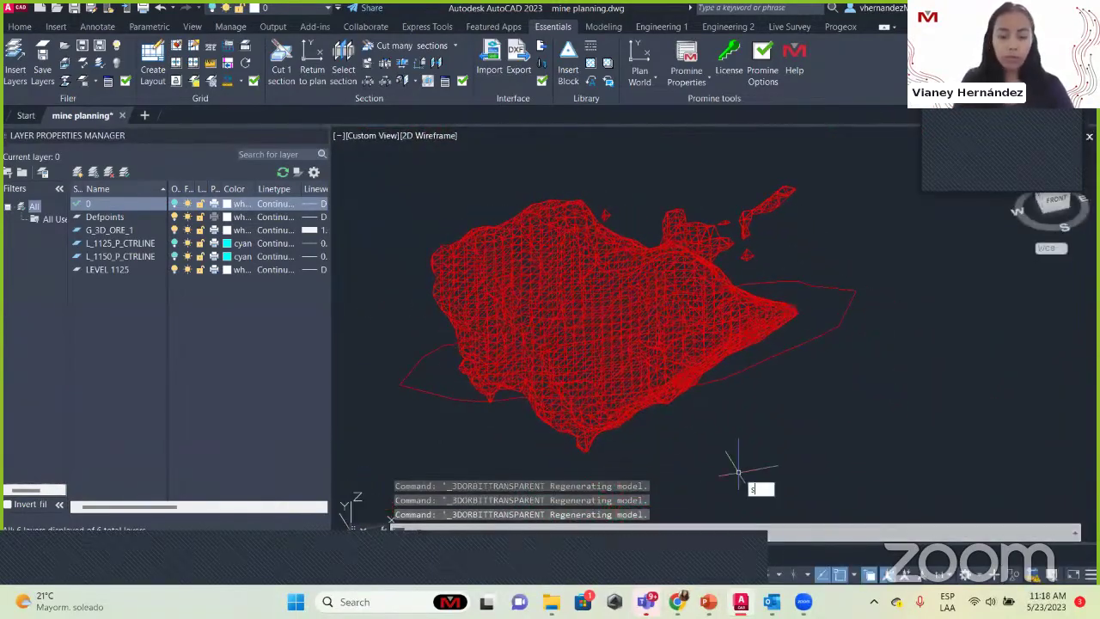
type("ecp")
key("Return")
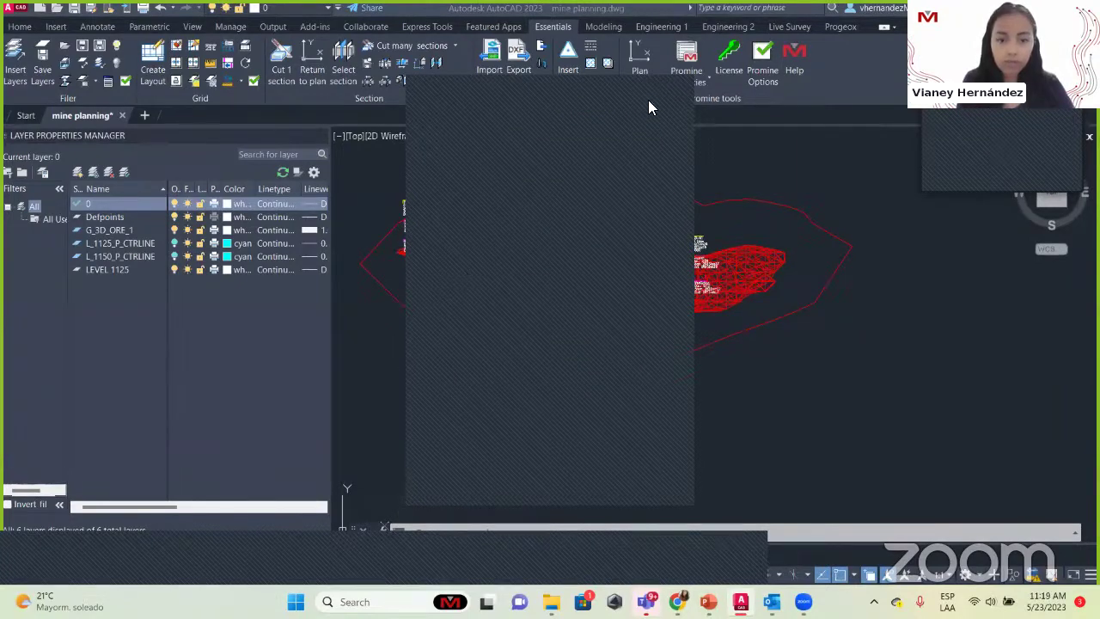
Step: Turn off the layers 0 and G_3D_ORE_1
scroll(624, 356, "down", 2)
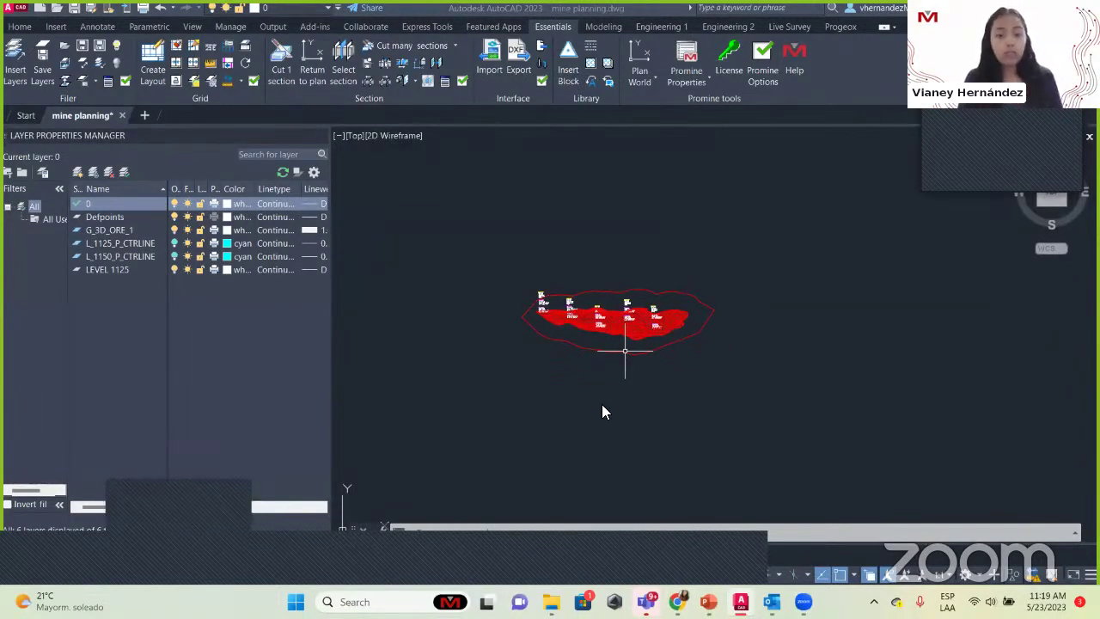
middle_click_drag(464, 370, 508, 301)
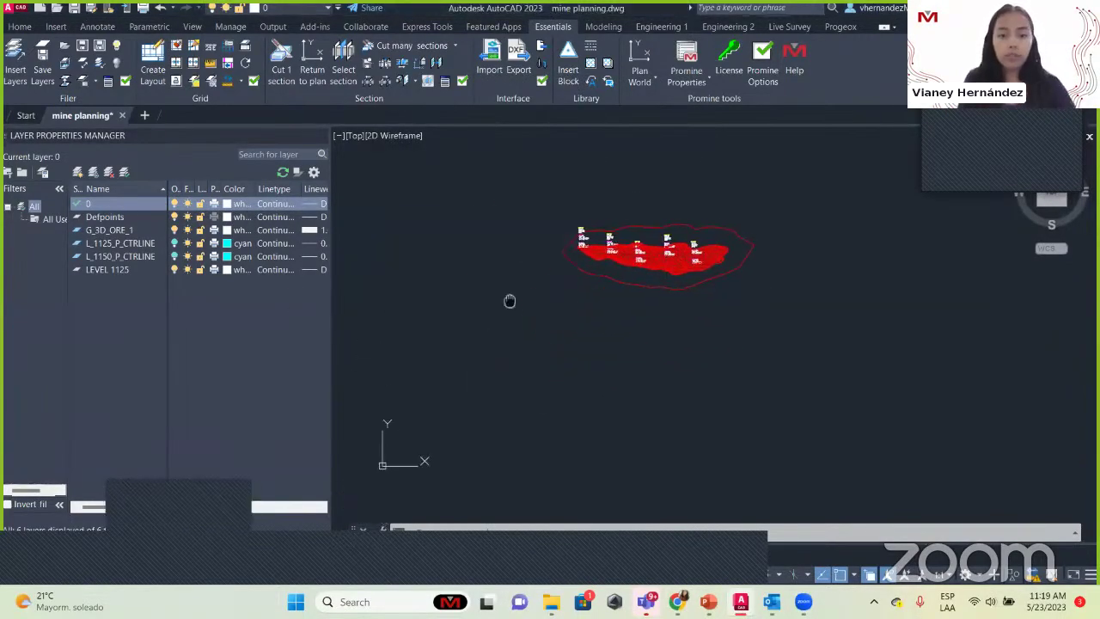
left_click(676, 26)
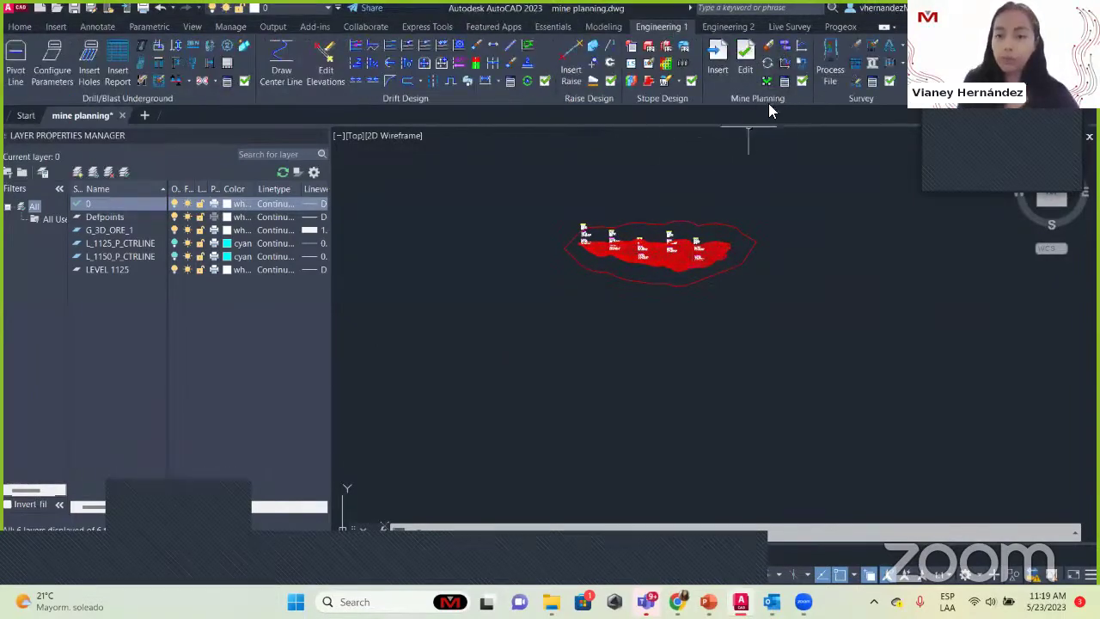
scroll(731, 224, "up", 4)
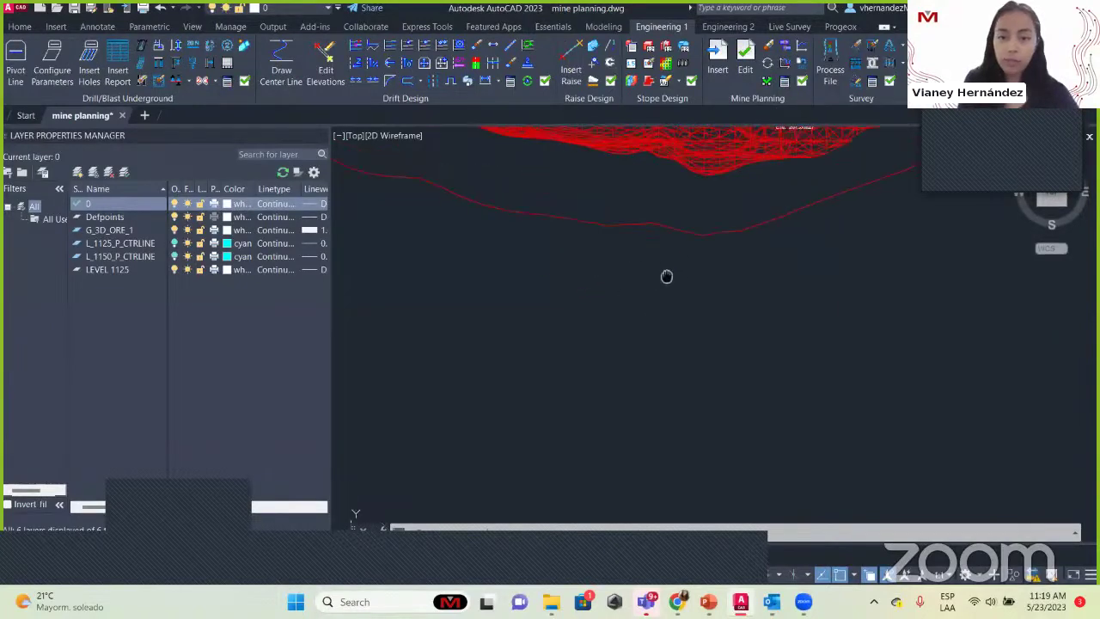
scroll(665, 275, "down", 4)
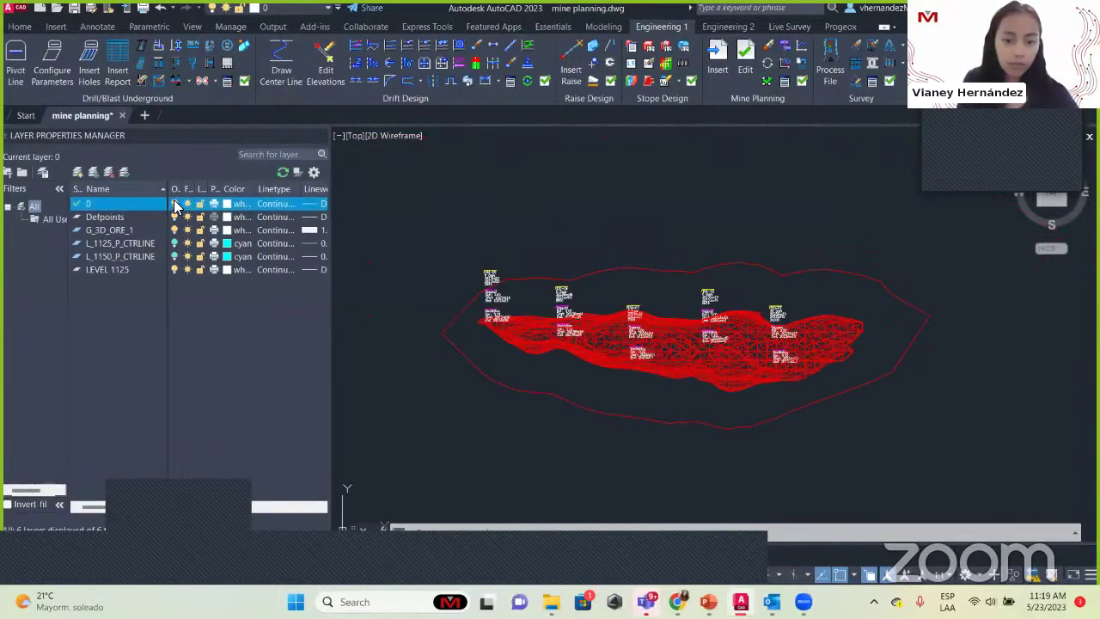
left_click(176, 203)
left_click(400, 272)
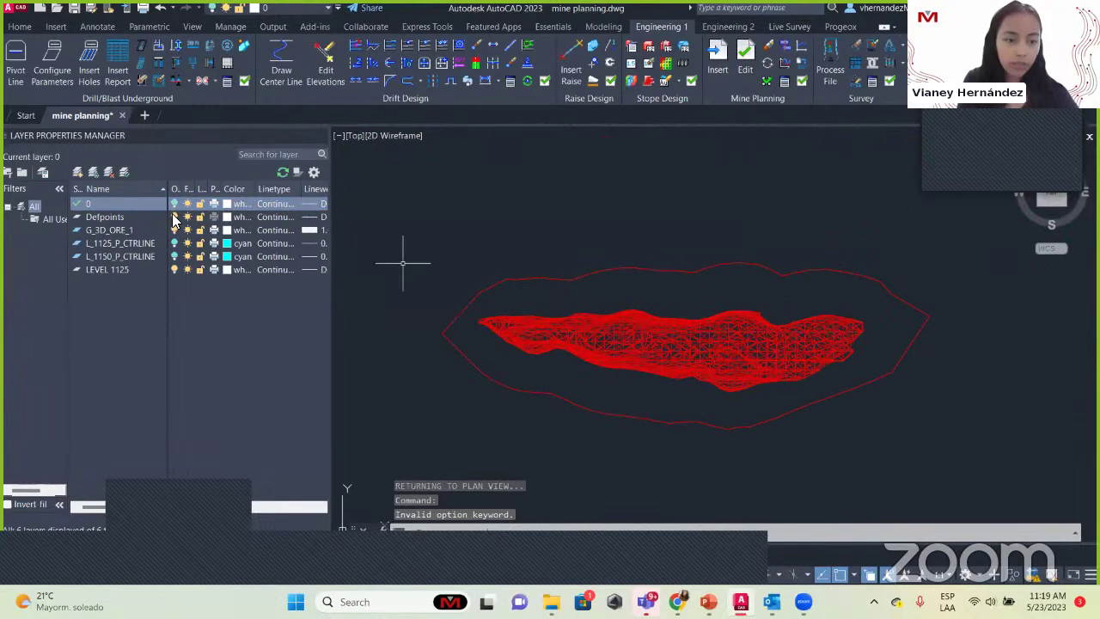
left_click(175, 230)
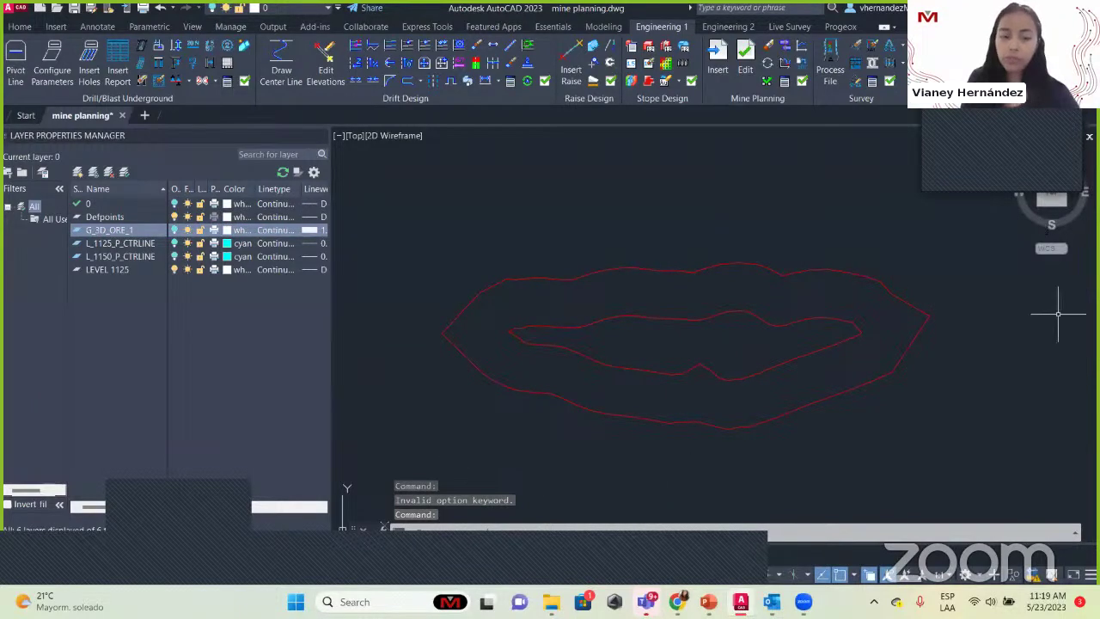
scroll(767, 240, "down", 2)
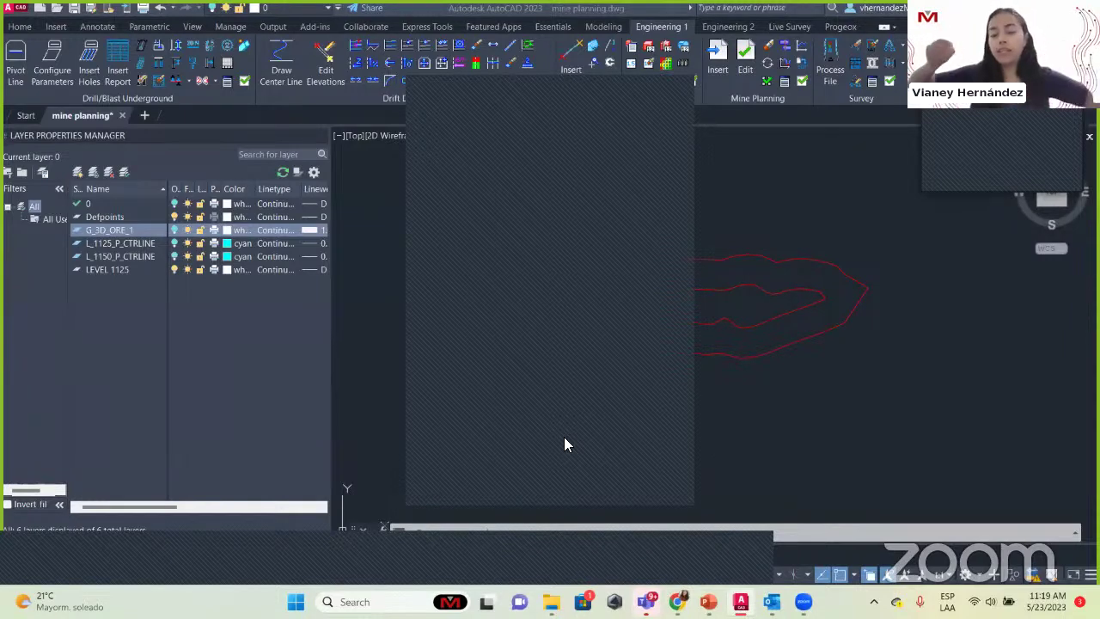
left_click(672, 100)
scroll(779, 349, "up", 5)
scroll(779, 349, "down", 3)
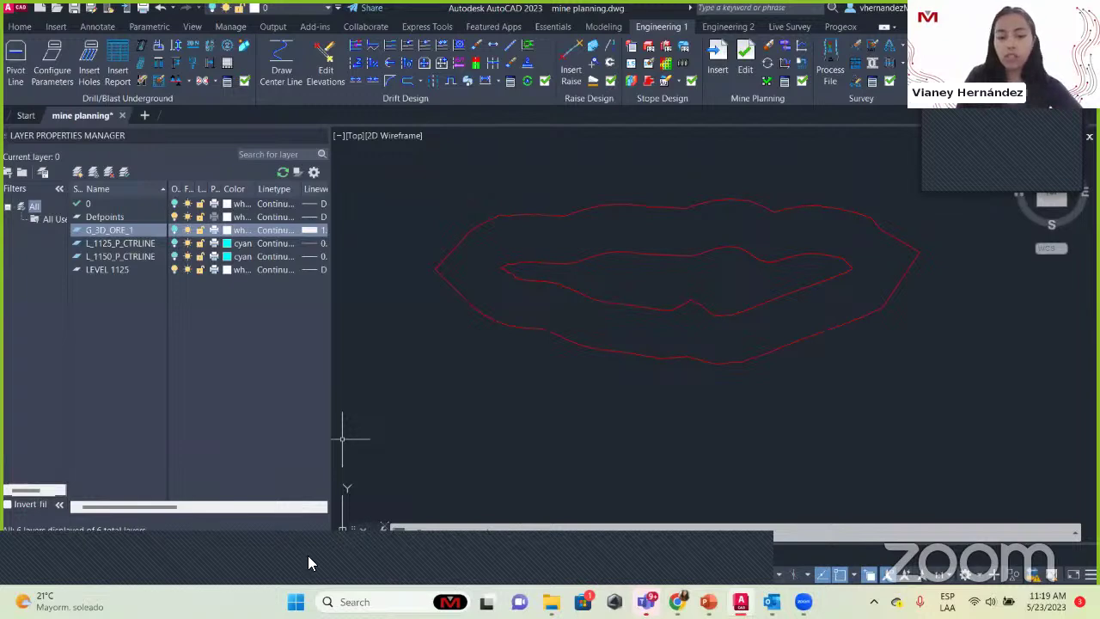
left_click(666, 83)
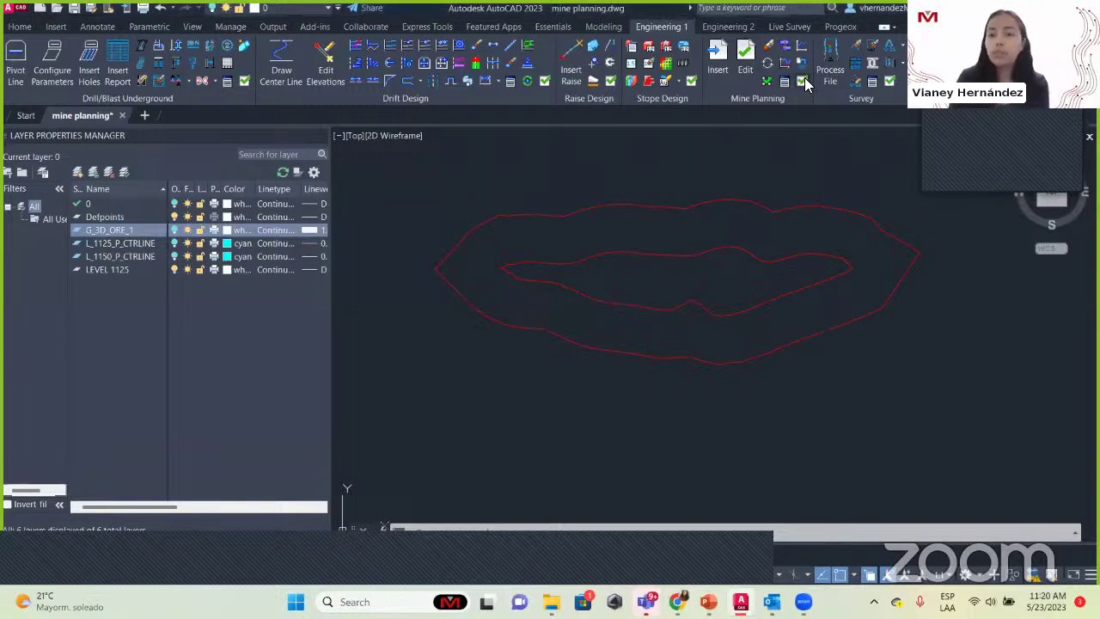
Step: Open the Mine Planning options and bring up the list of resources beside them
left_click(802, 80)
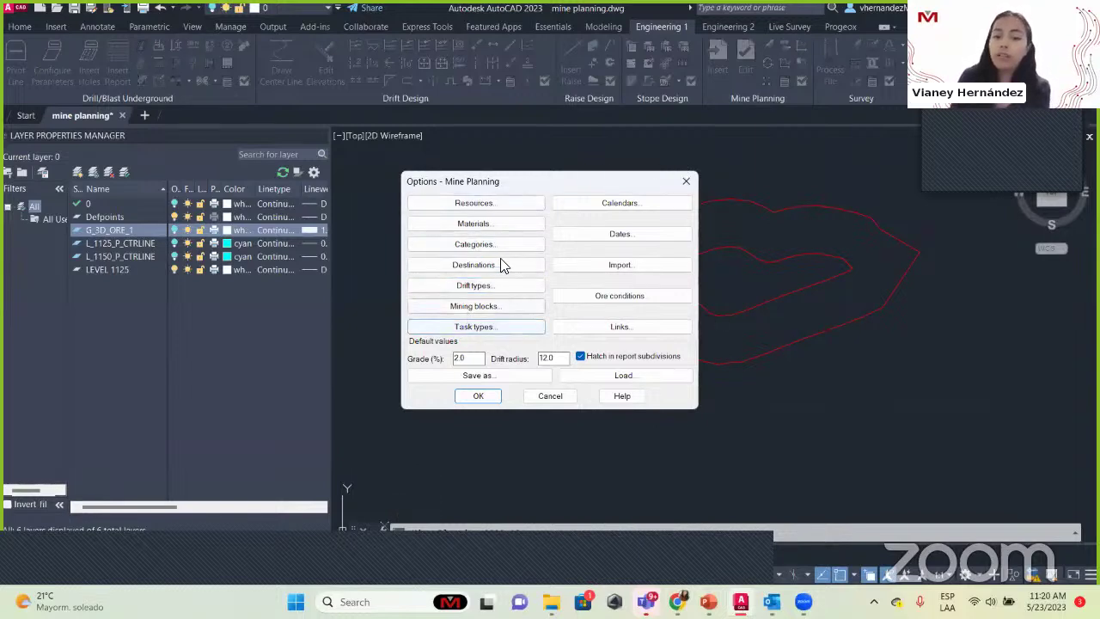
left_click(486, 201)
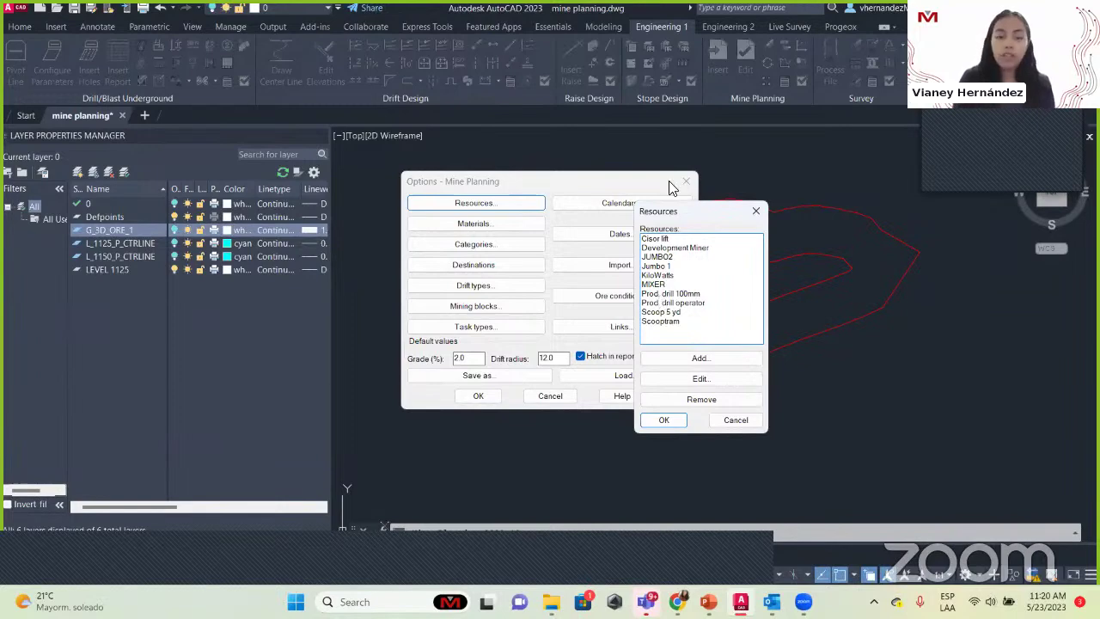
left_click(756, 212)
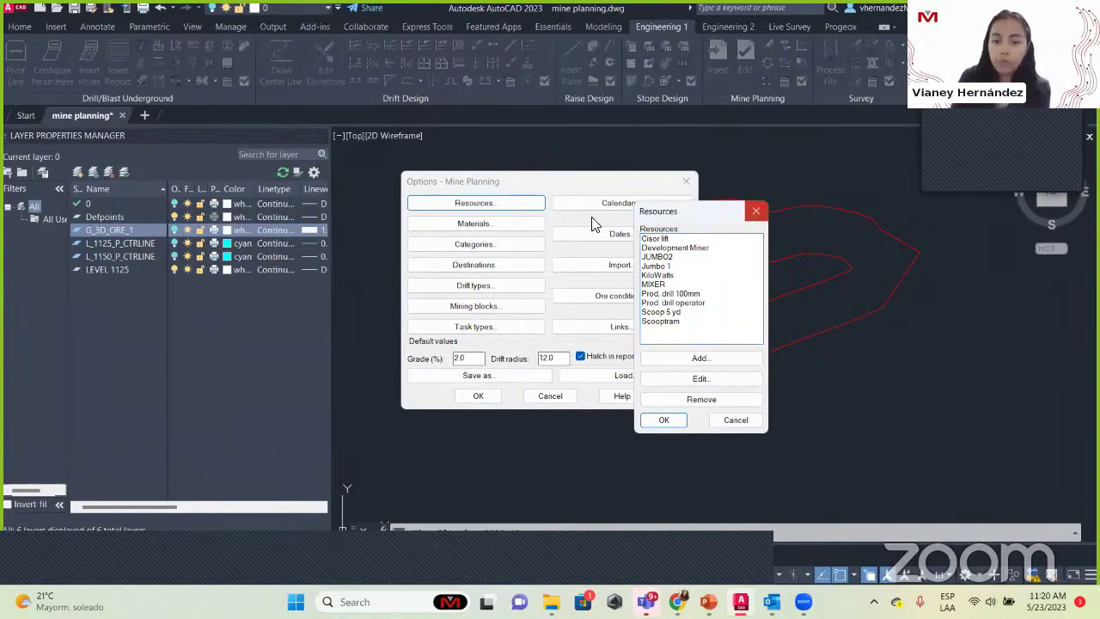
left_click(477, 204)
left_click_drag(524, 184, 675, 215)
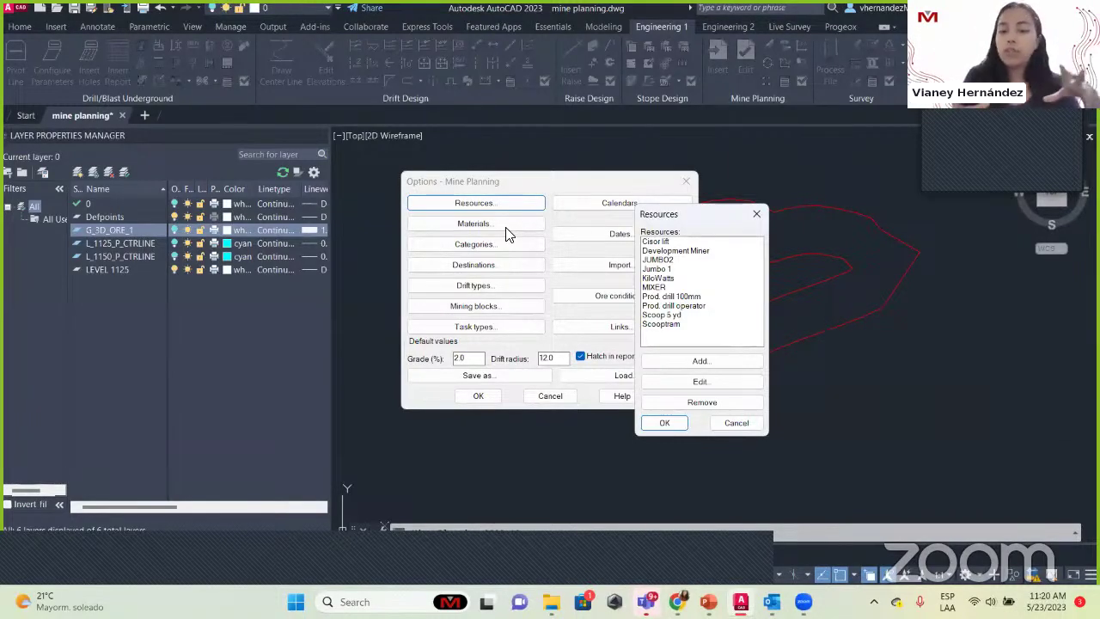
Step: Open the Jumbo 1 resource for editing, review its description, availability and cost per day, and accept it unchanged
left_click(668, 269)
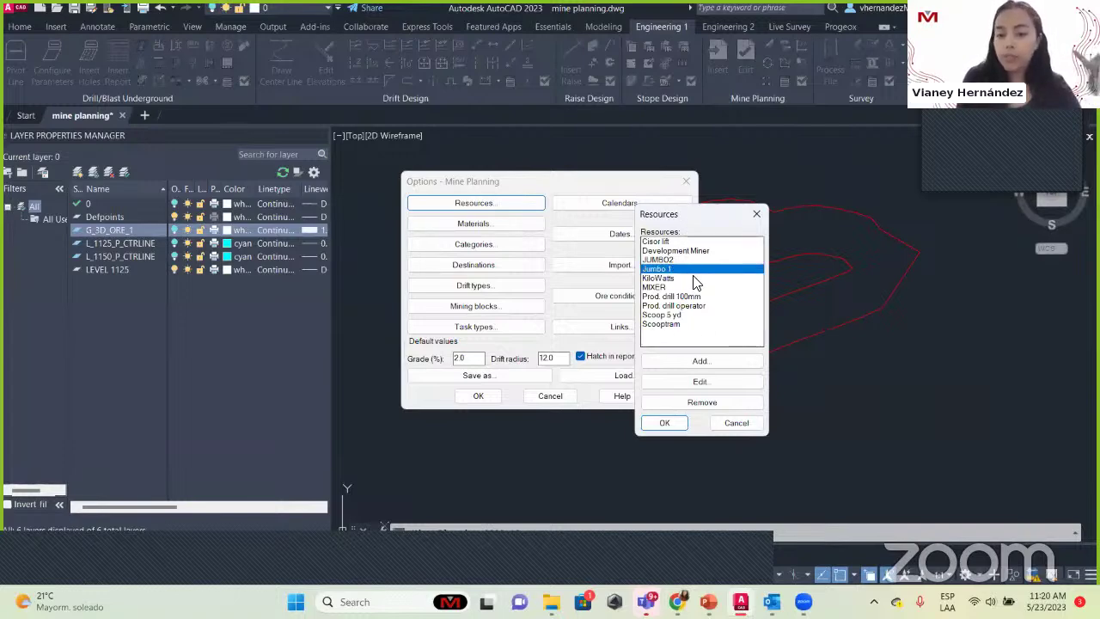
left_click(715, 381)
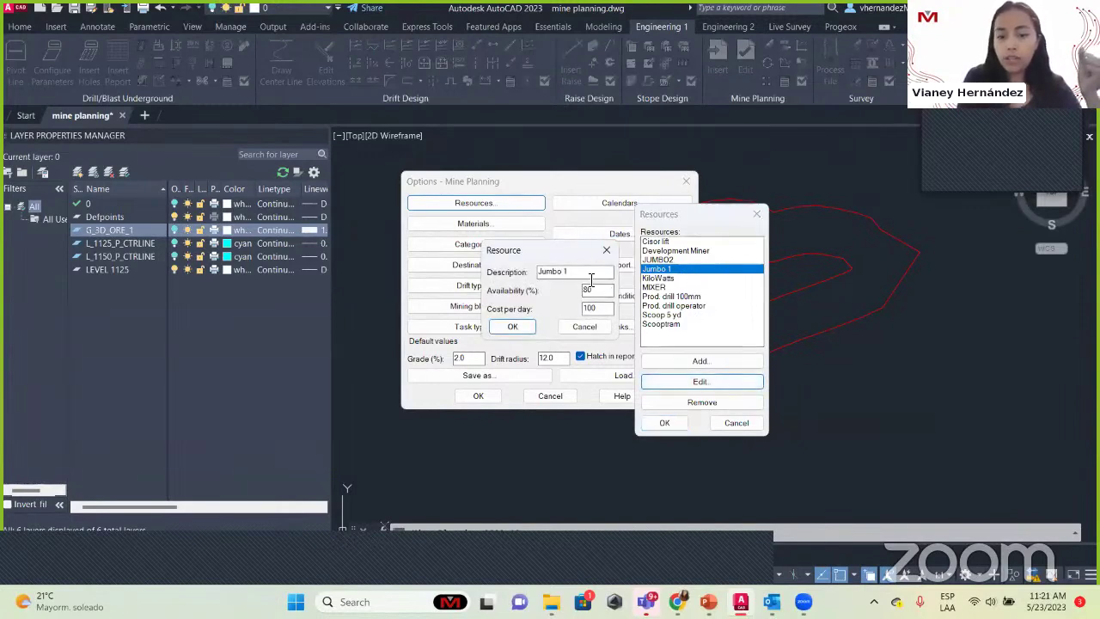
left_click_drag(530, 273, 567, 311)
left_click(576, 273)
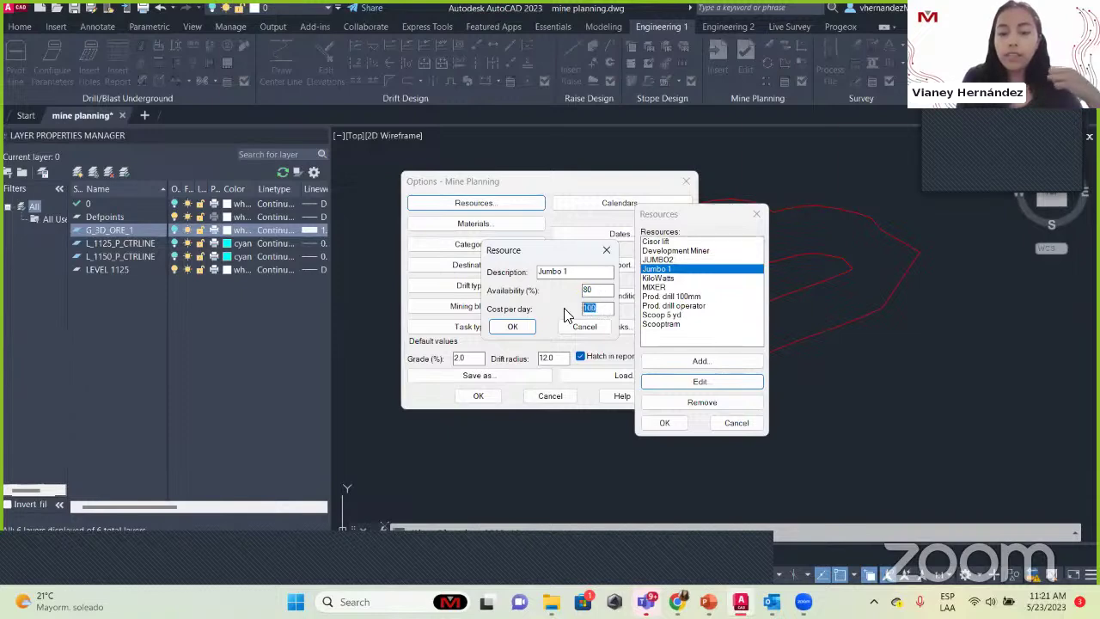
left_click(605, 313)
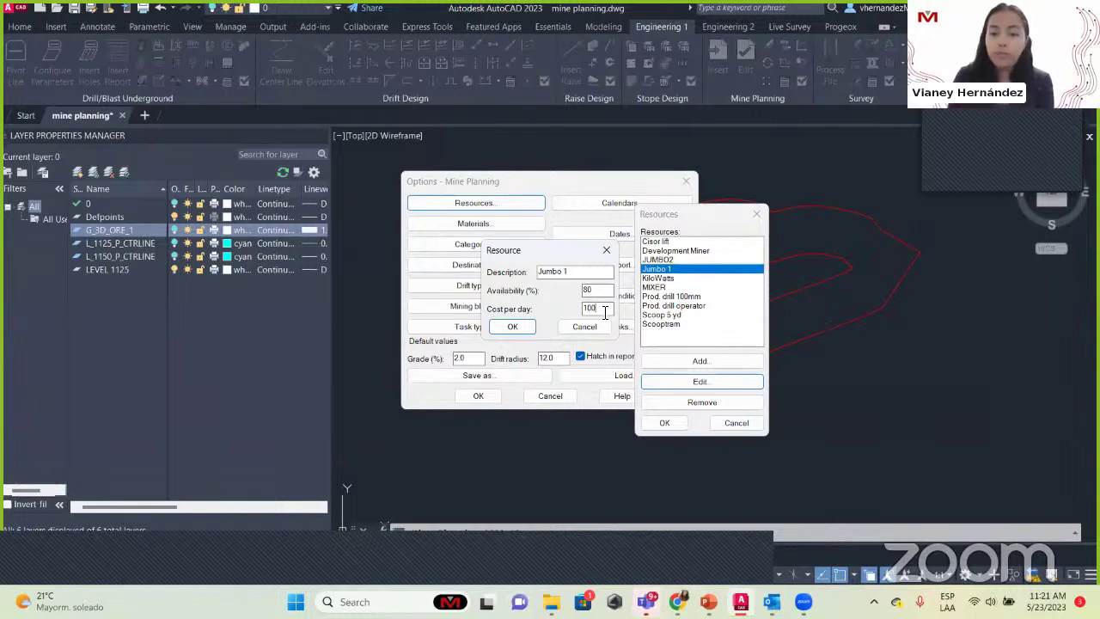
left_click_drag(601, 310, 565, 316)
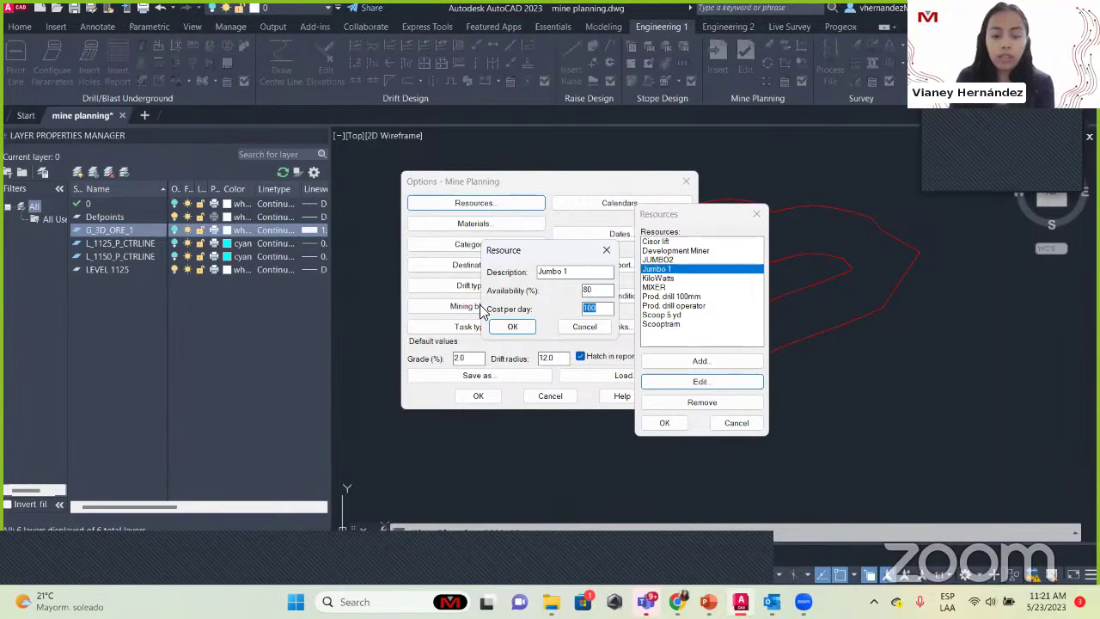
left_click(530, 327)
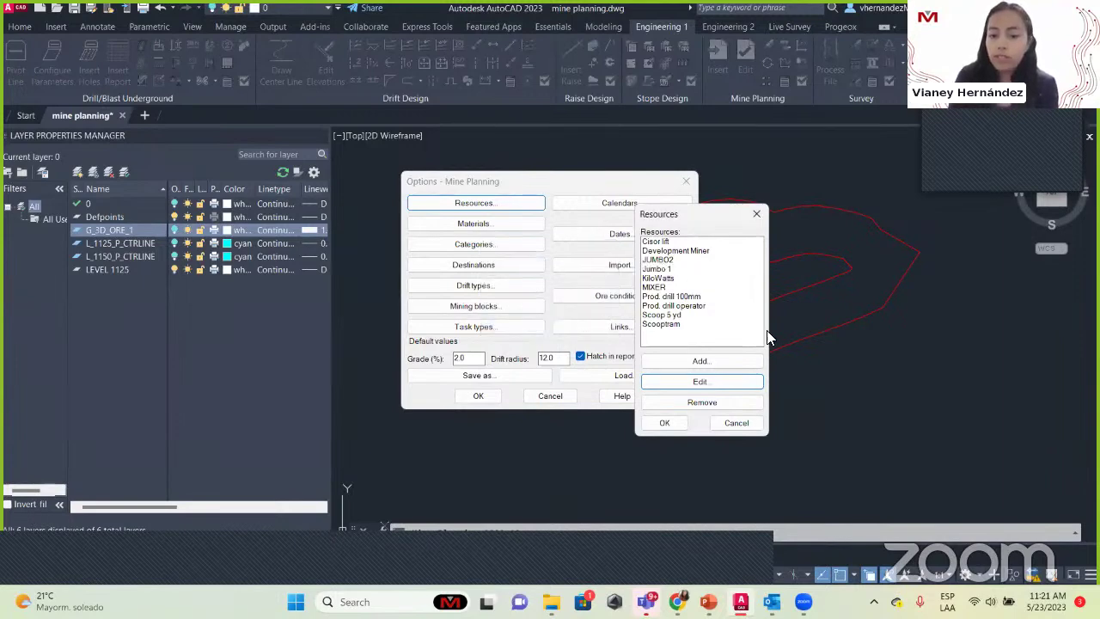
Step: Examine the blank form for adding a resource, and close it and the resources list without adding anything
left_click(677, 278)
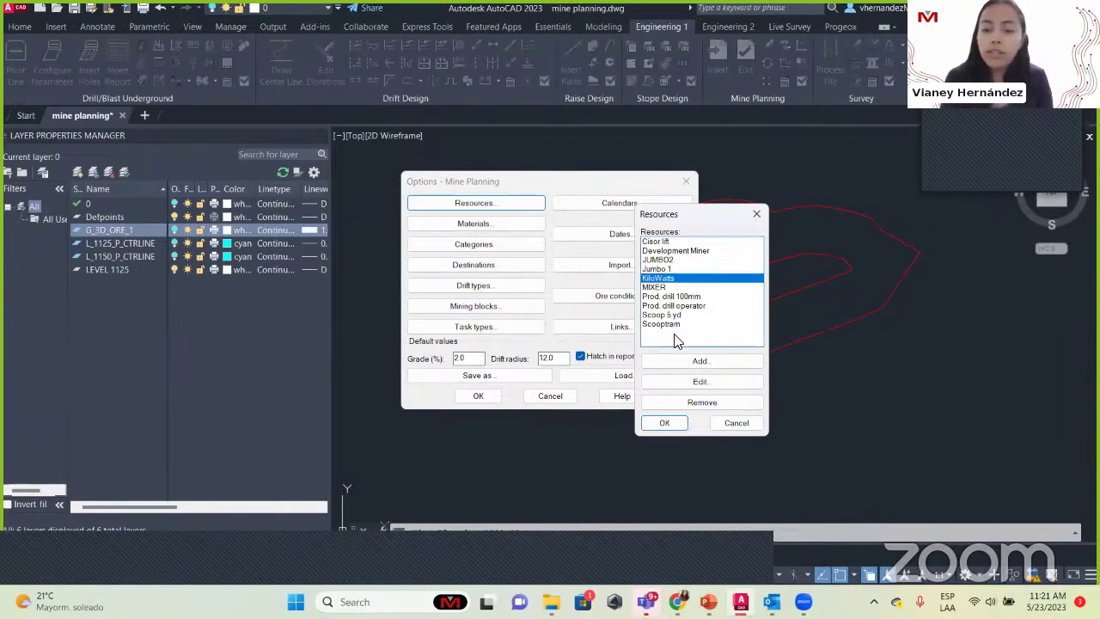
mouse_move(668, 336)
left_mouse_down()
mouse_move(659, 284)
mouse_move(672, 291)
mouse_move(674, 323)
left_mouse_up()
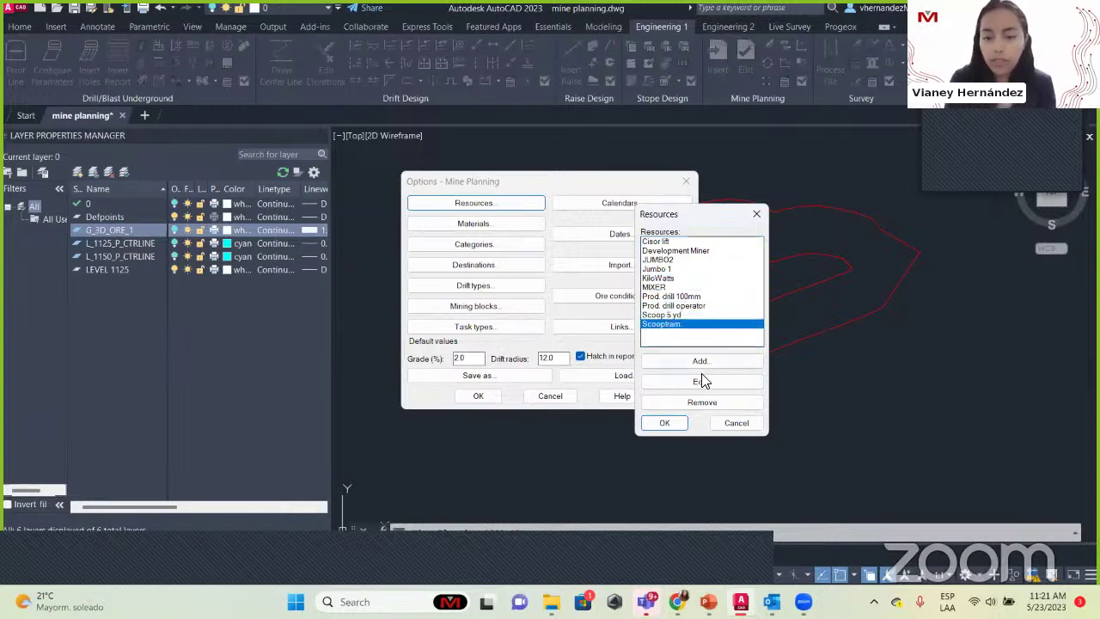
left_click(697, 360)
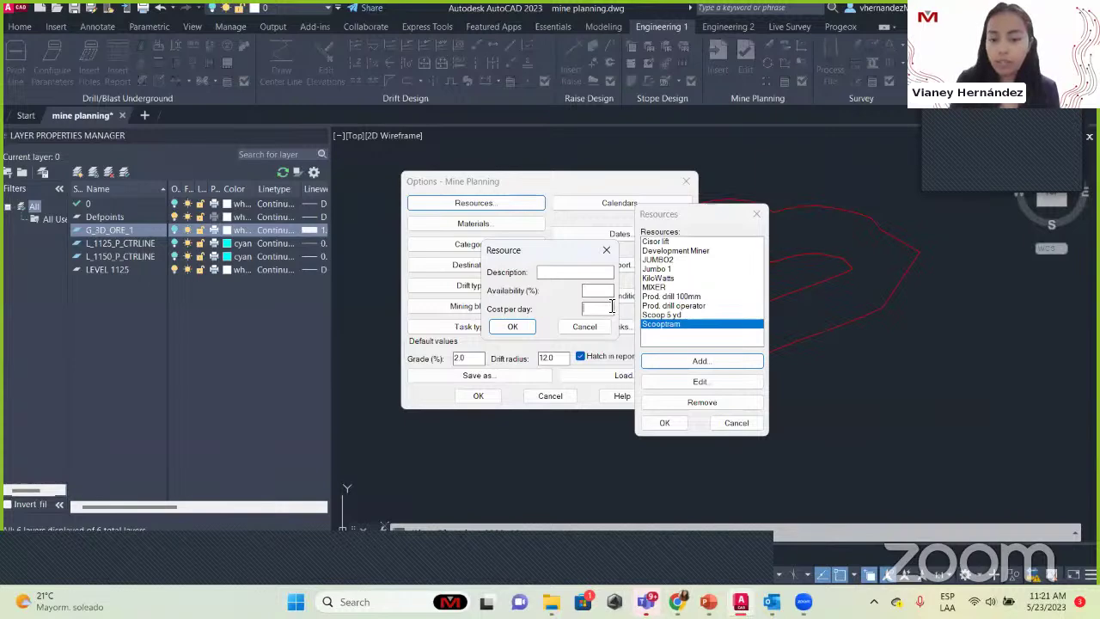
left_click(606, 251)
left_click(755, 215)
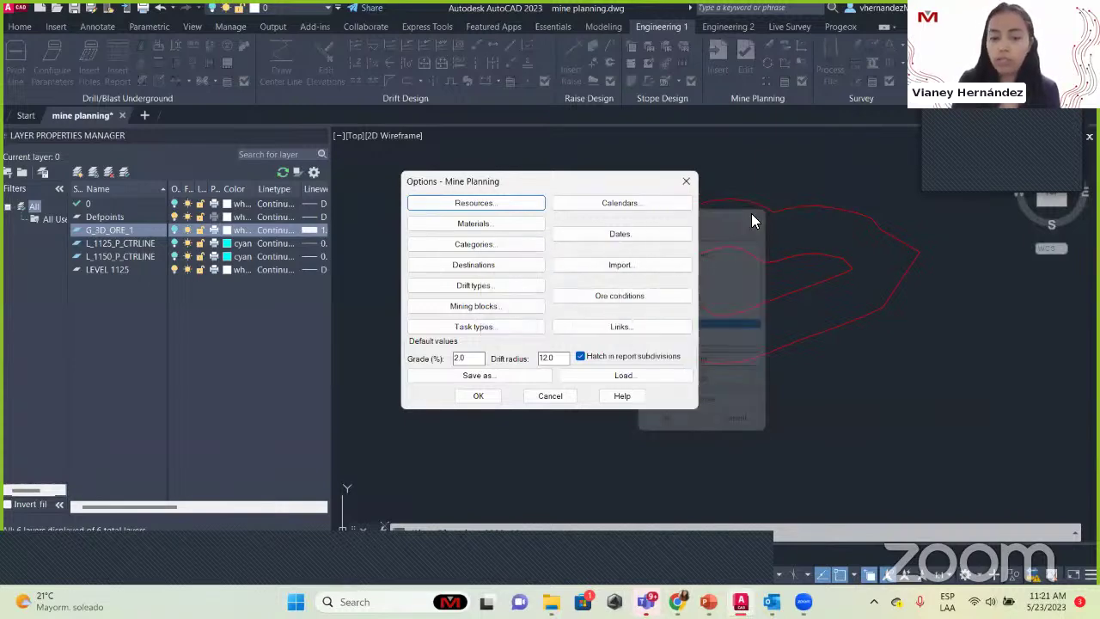
Step: Open the list of materials and look through its pipe, cable bolting and rock bolt entries
left_click(527, 223)
scroll(541, 268, "down", 3)
scroll(543, 274, "down", 1)
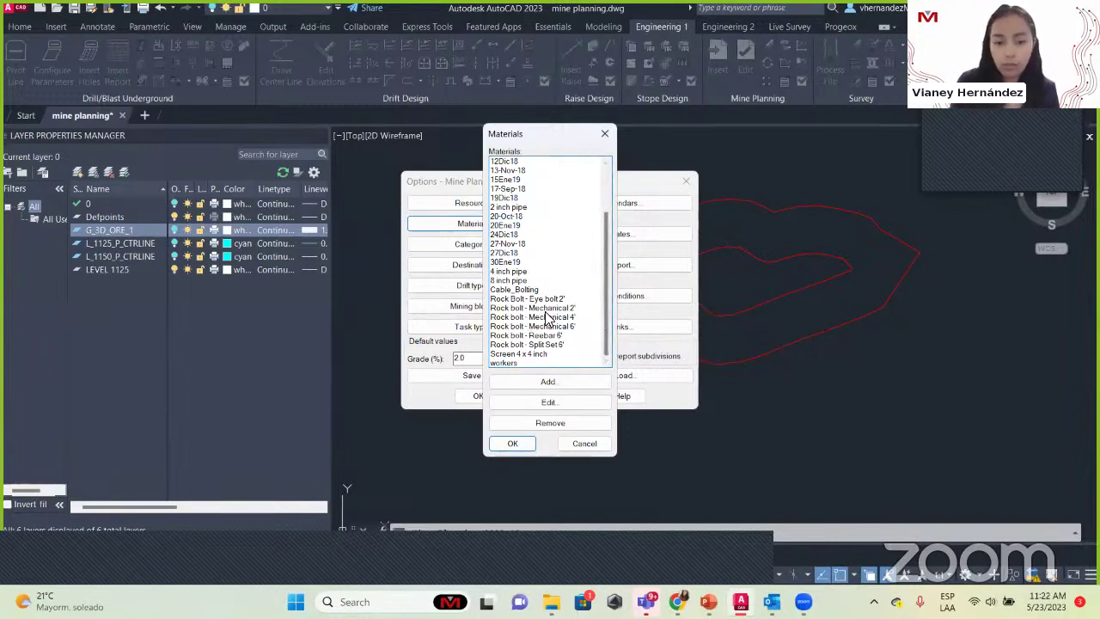
left_click(521, 272)
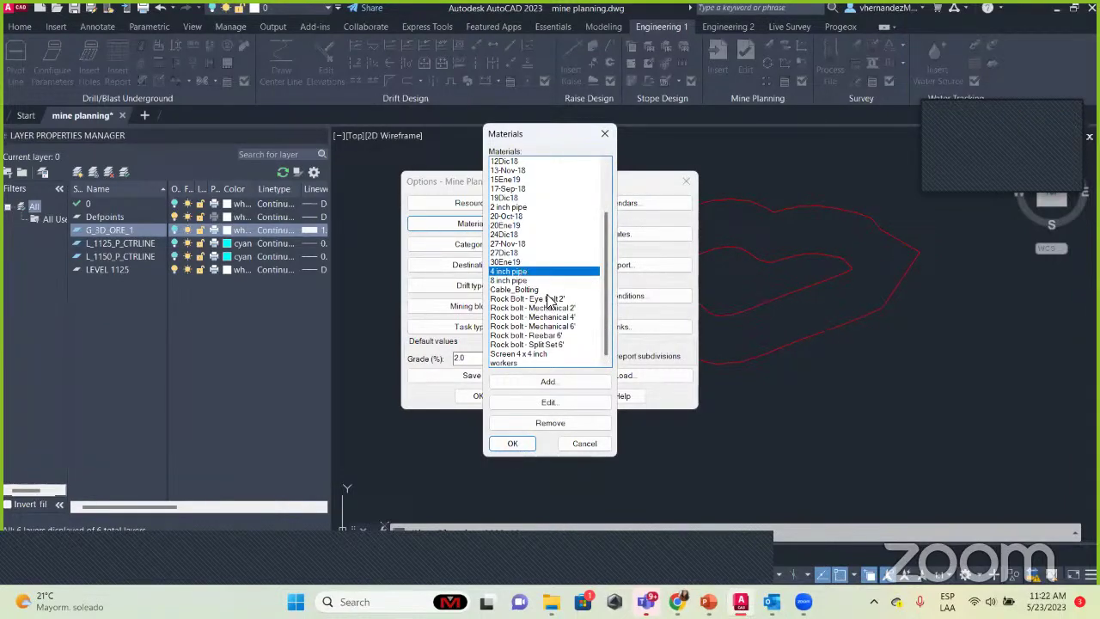
left_click(520, 317)
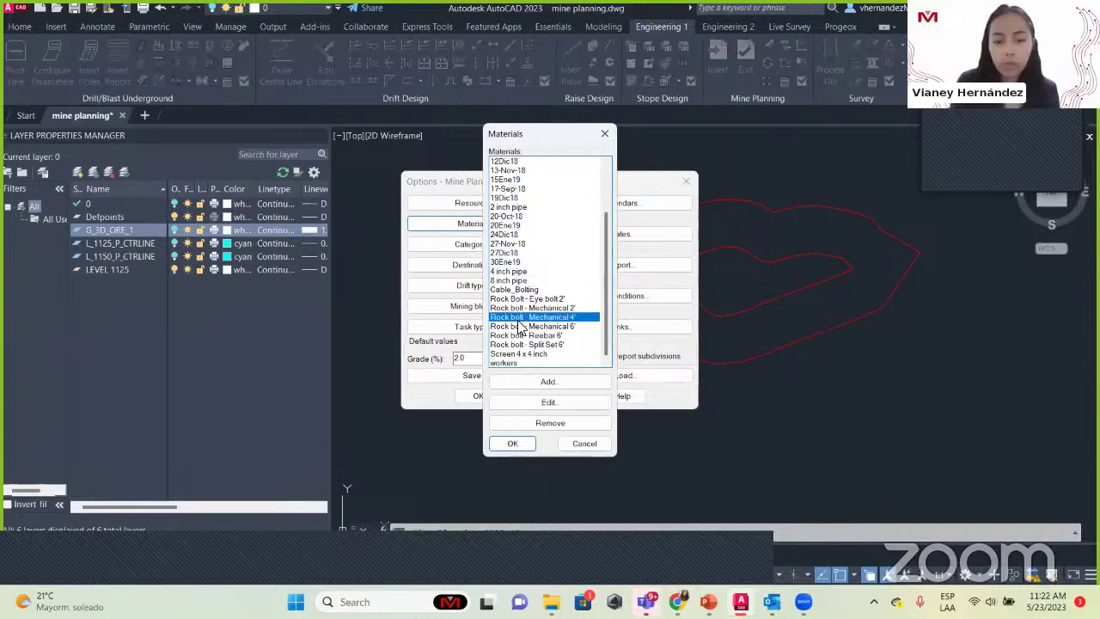
left_click(523, 291)
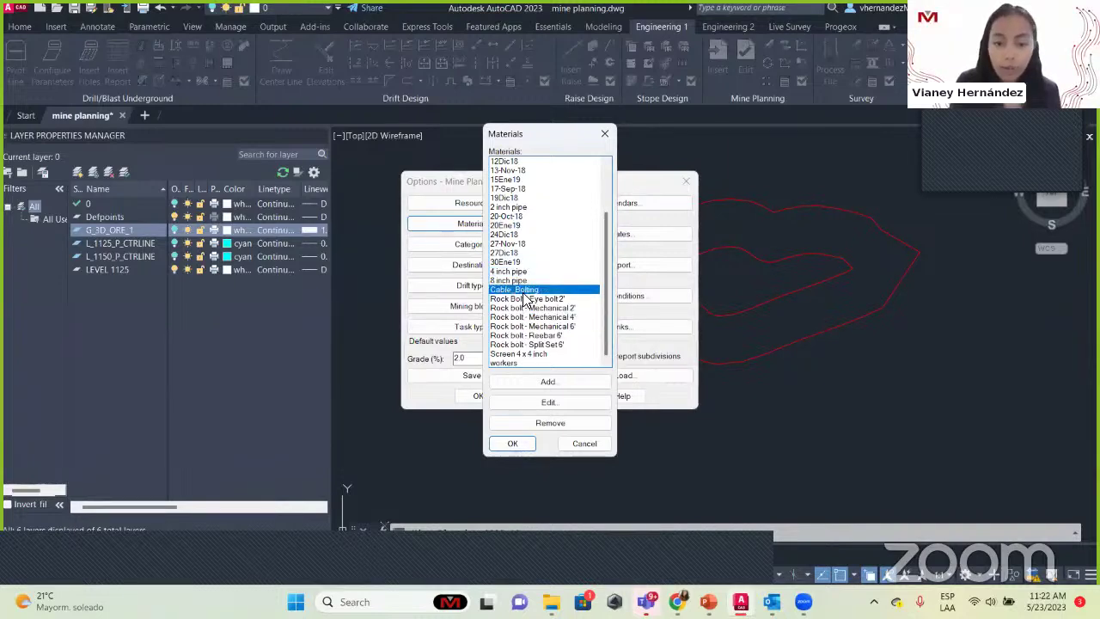
left_click(519, 327)
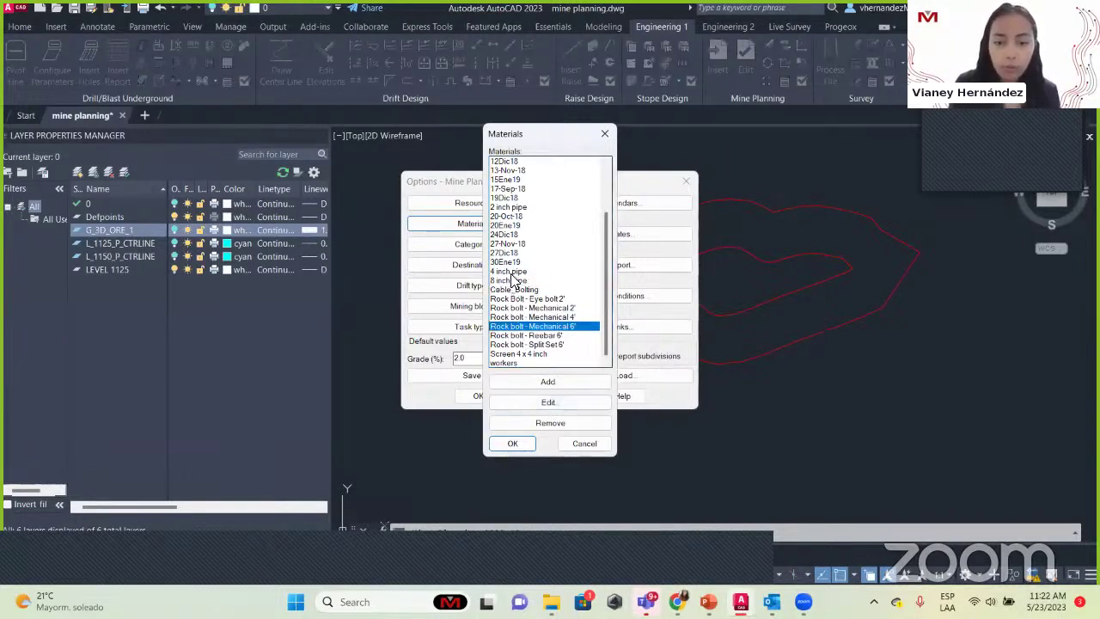
Step: Open the 4 inch pipe material for editing, review its description and cost per unit, and close it and the materials list unchanged
left_click(512, 271)
left_click(573, 403)
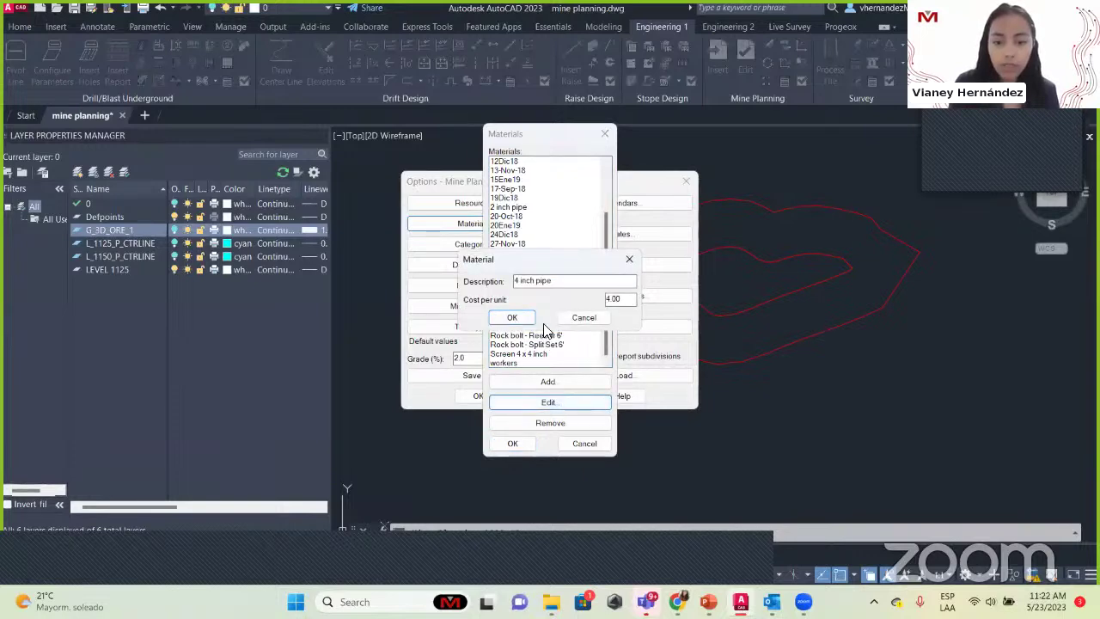
left_click_drag(578, 288, 469, 297)
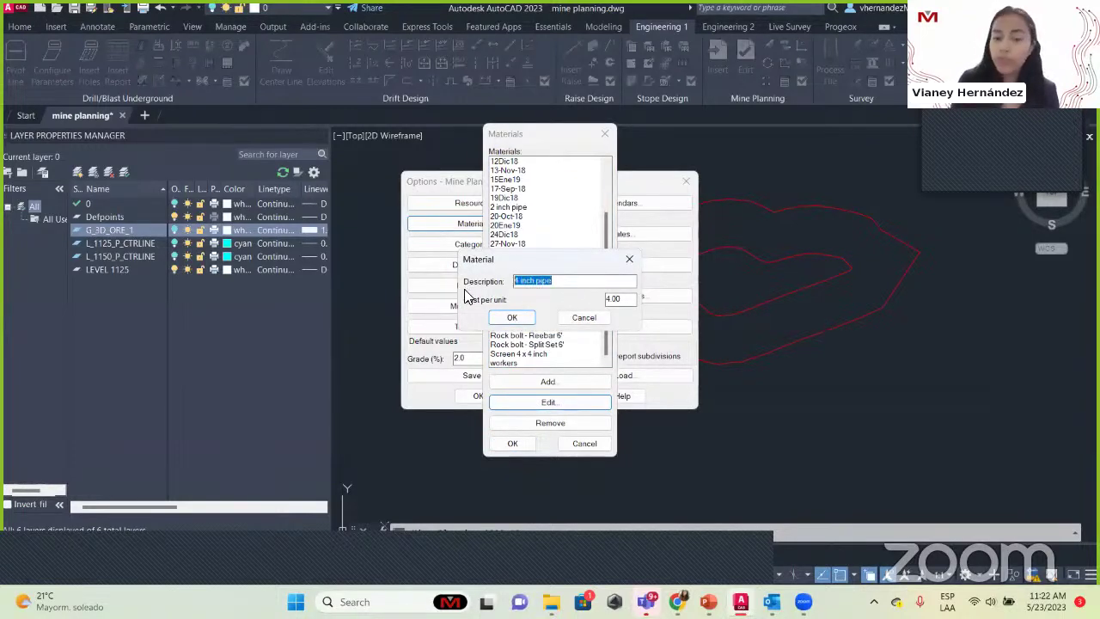
left_click_drag(627, 303, 593, 305)
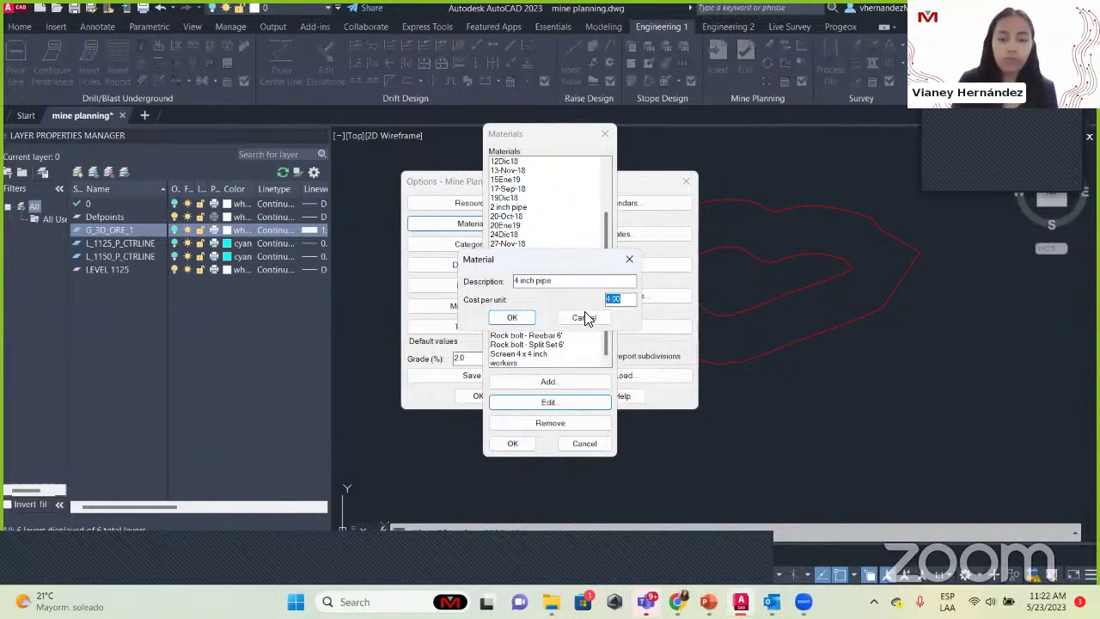
left_click(630, 261)
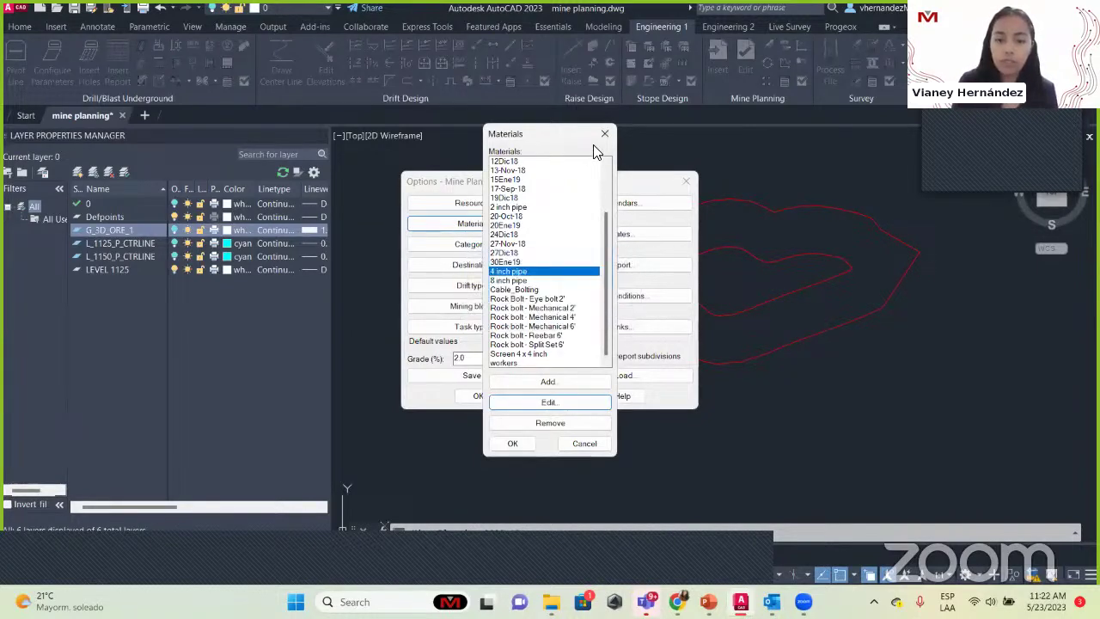
left_click(604, 134)
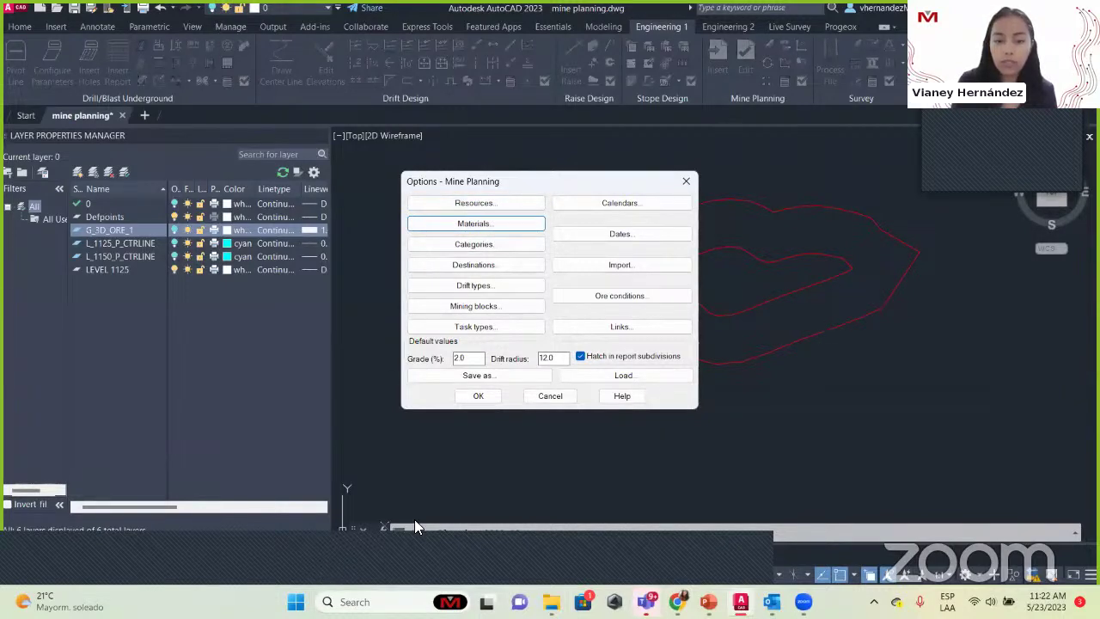
key("Return")
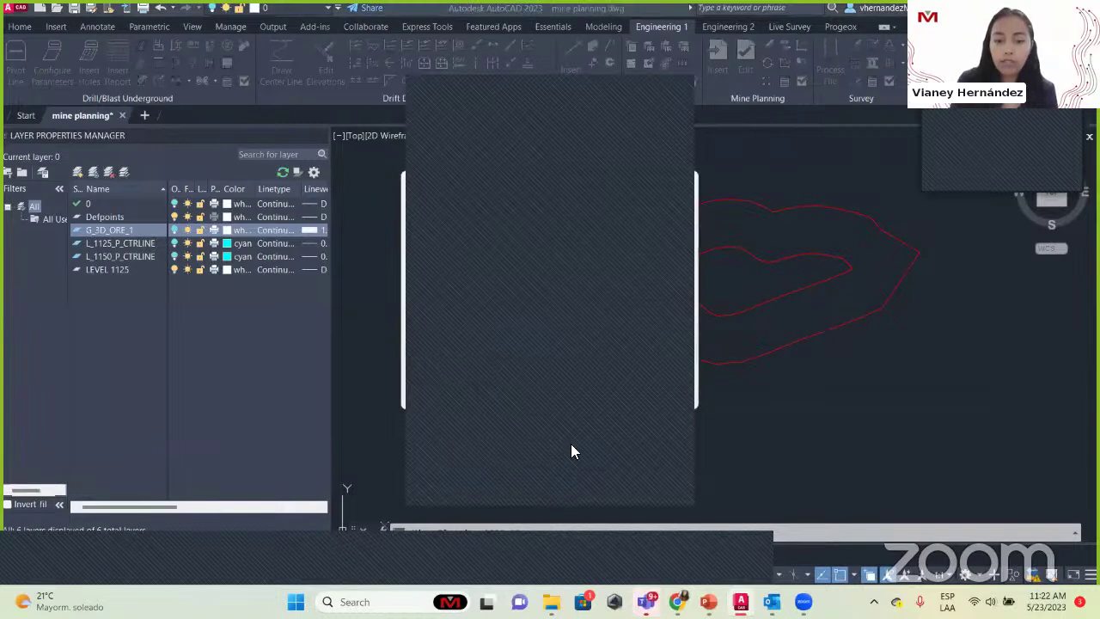
left_click(675, 91)
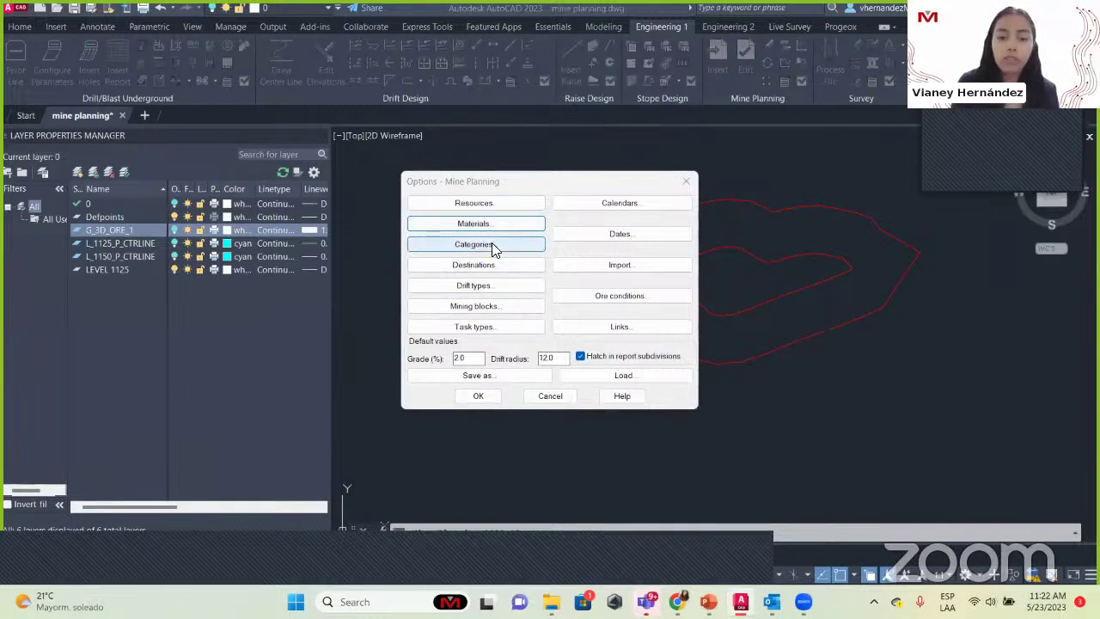
Step: Open the list of categories, inspect the Capex entry's editable name, and close the list without changing anything
left_click(491, 245)
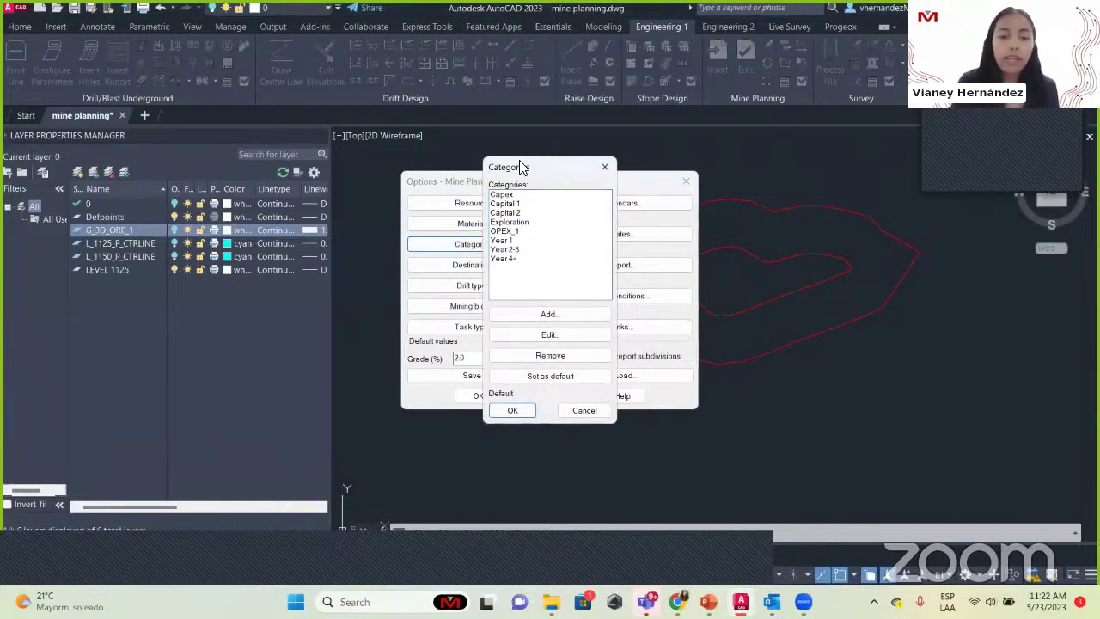
left_click_drag(522, 167, 669, 193)
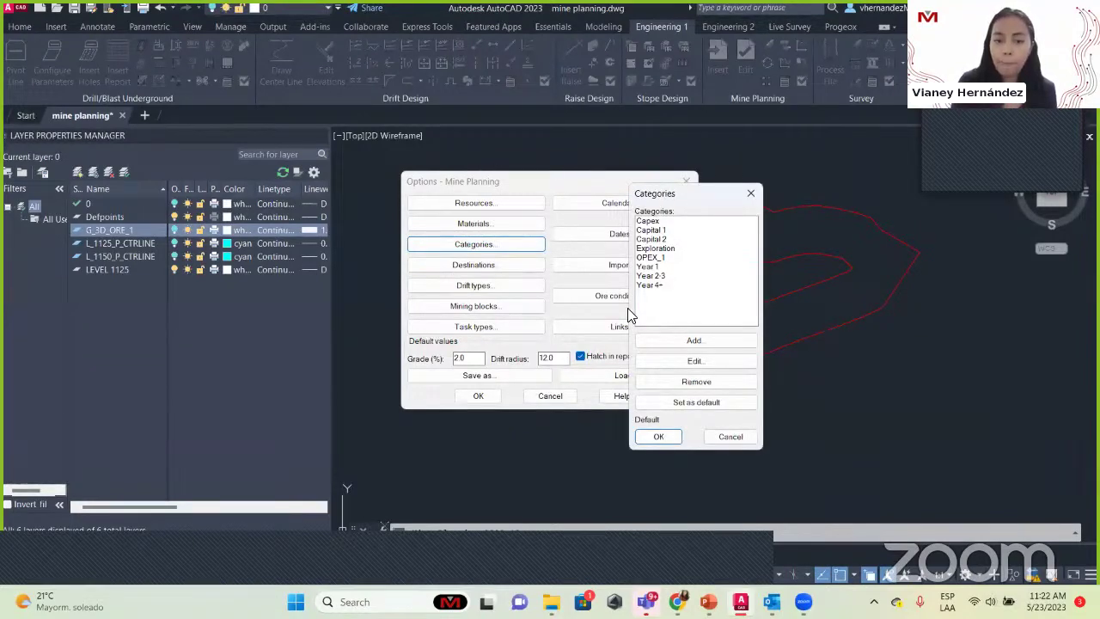
left_click(661, 223)
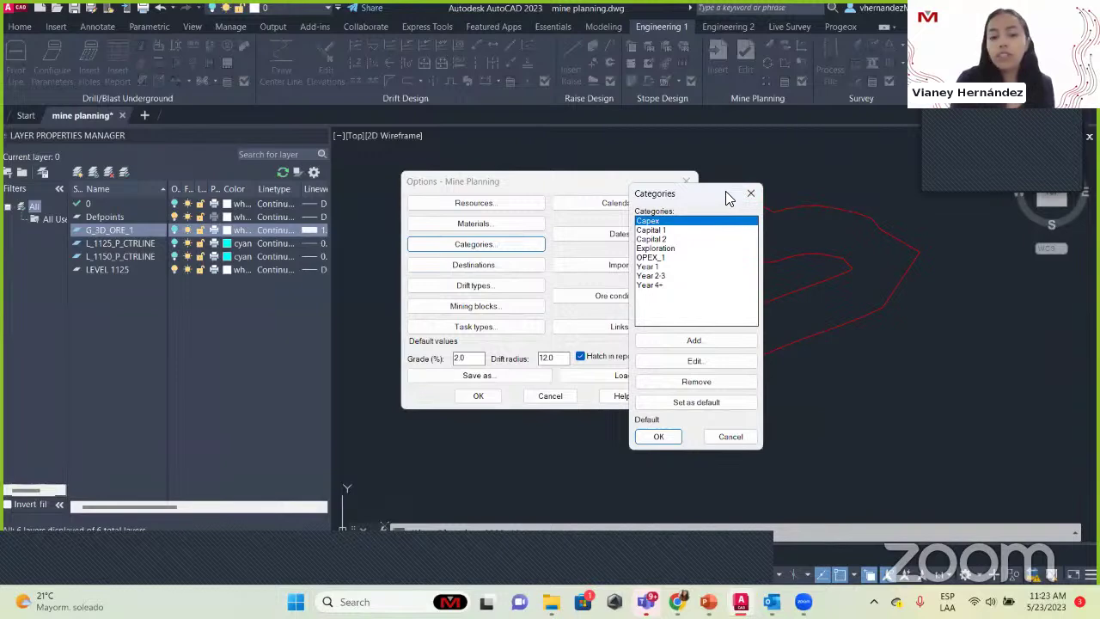
left_click(712, 368)
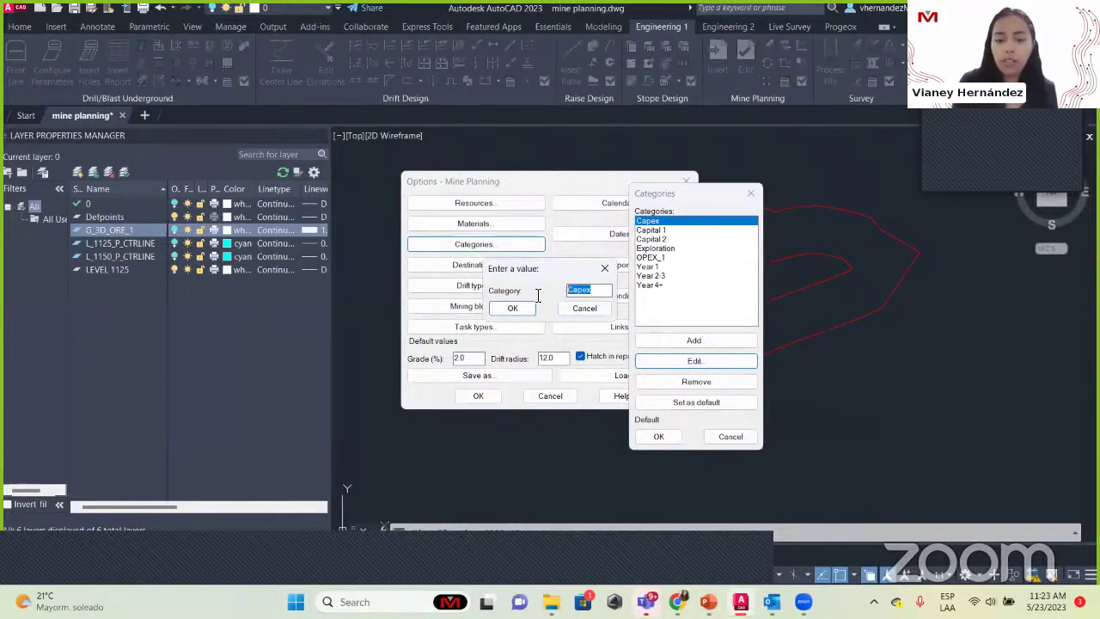
left_click(600, 273)
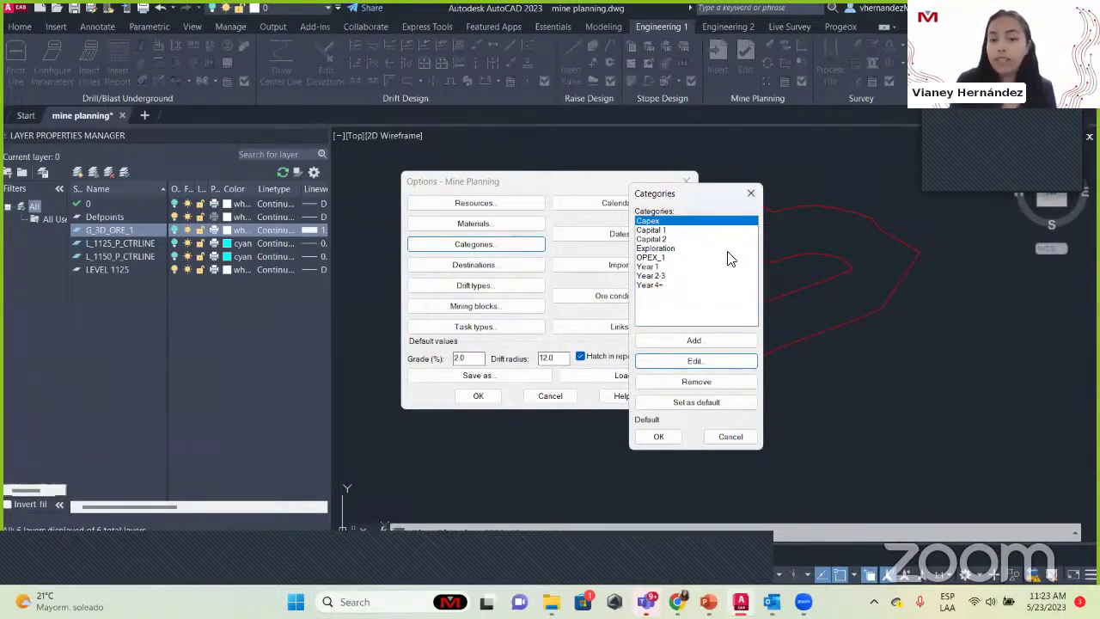
left_click(747, 191)
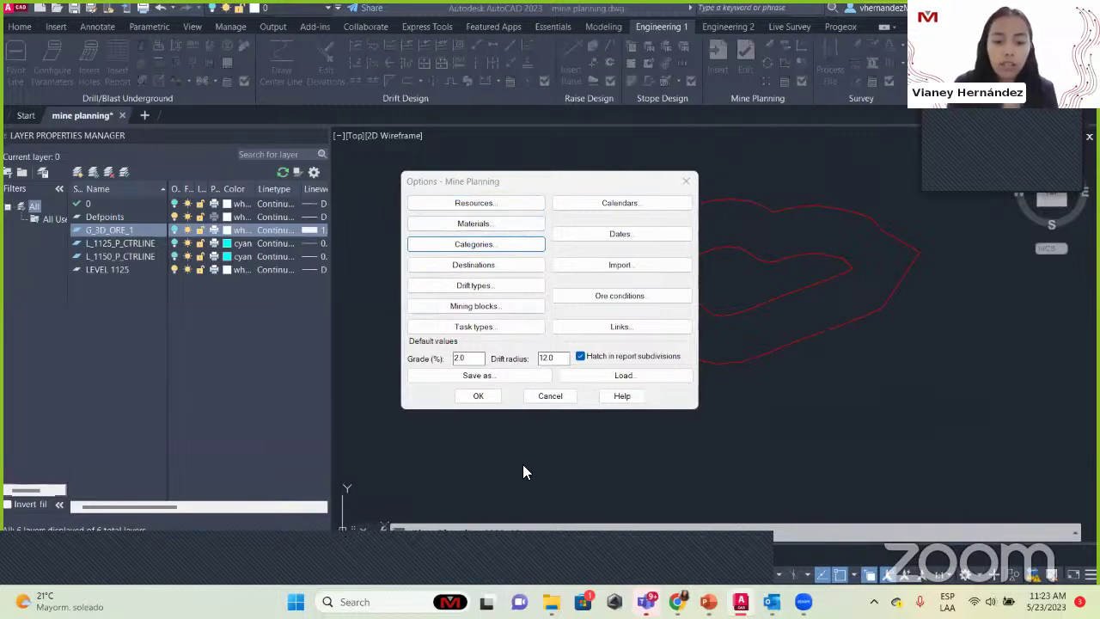
Step: Reopen the resources list, check the cost per day of Jumbo 1, and close both dialogs without changes
left_click(485, 203)
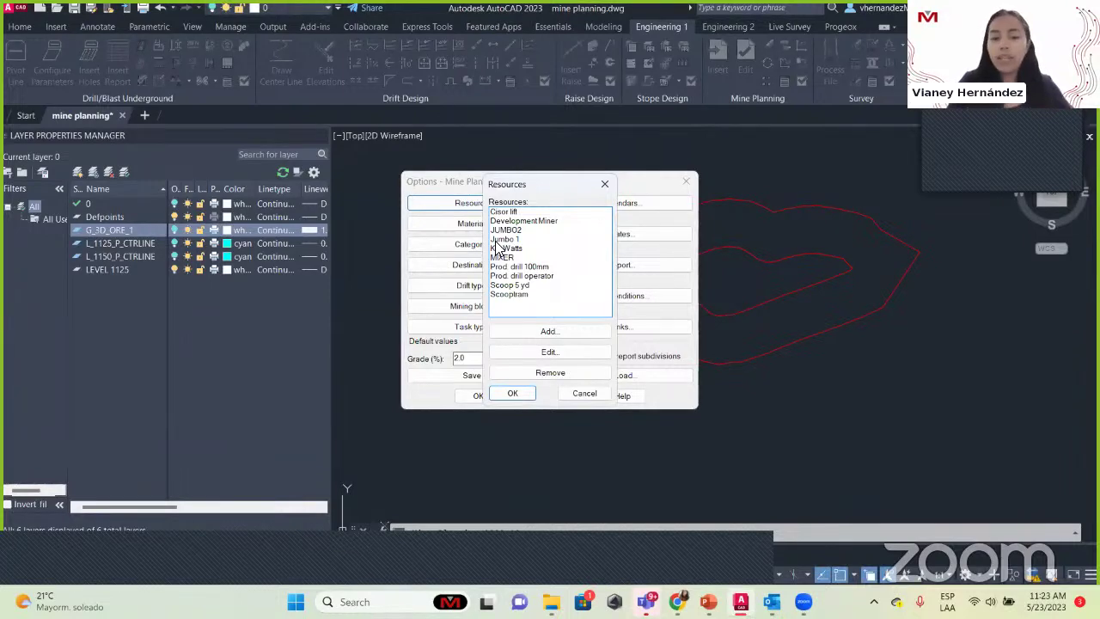
left_click(503, 239)
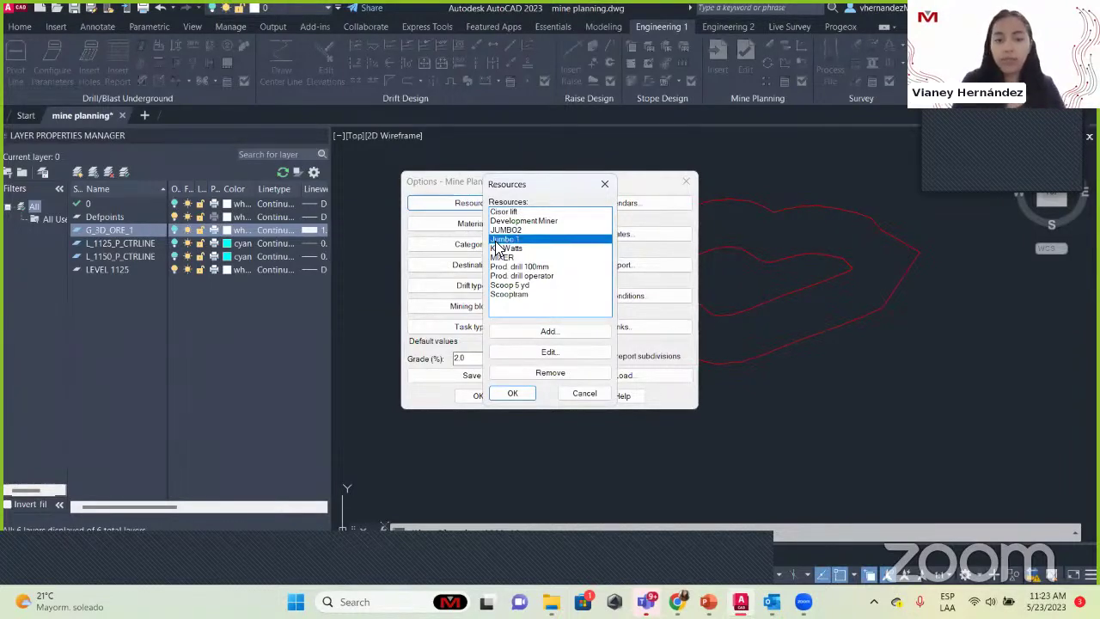
left_click(572, 351)
double_click(596, 307)
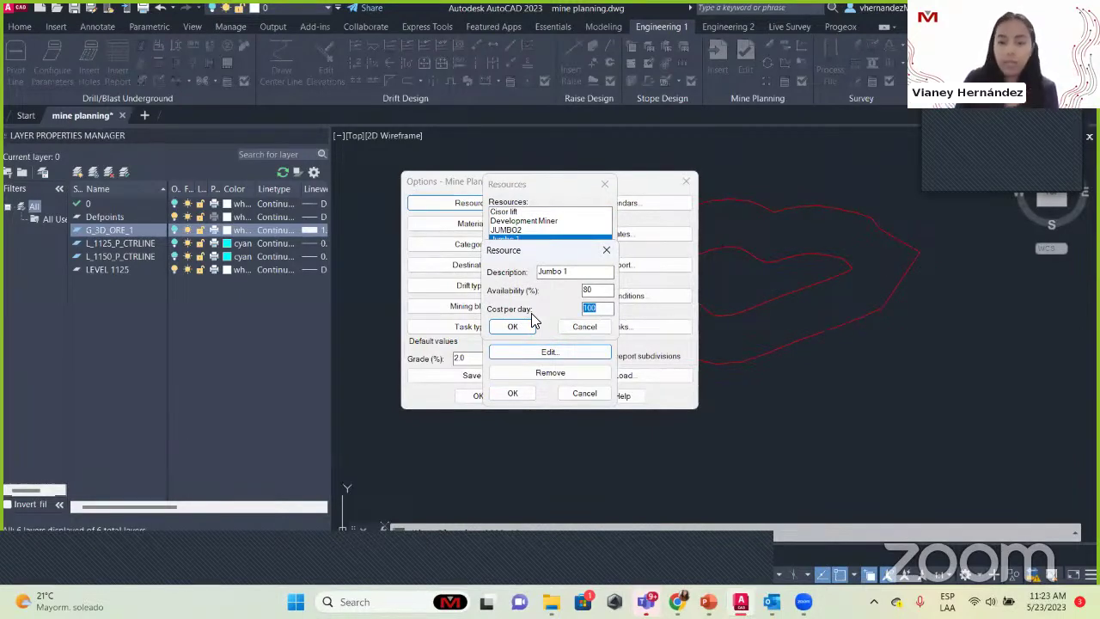
left_click(606, 249)
left_click(604, 184)
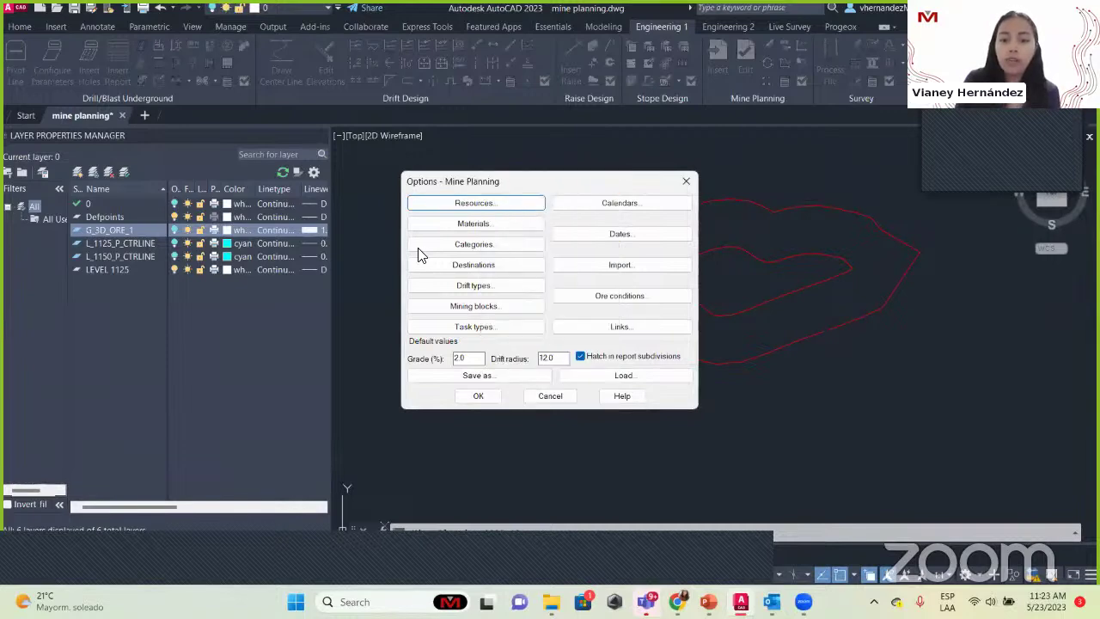
Step: Reopen the materials list, check the description and cost per unit of the 8 inch pipe, and close its form unchanged
left_click(454, 229)
scroll(516, 283, "down", 1)
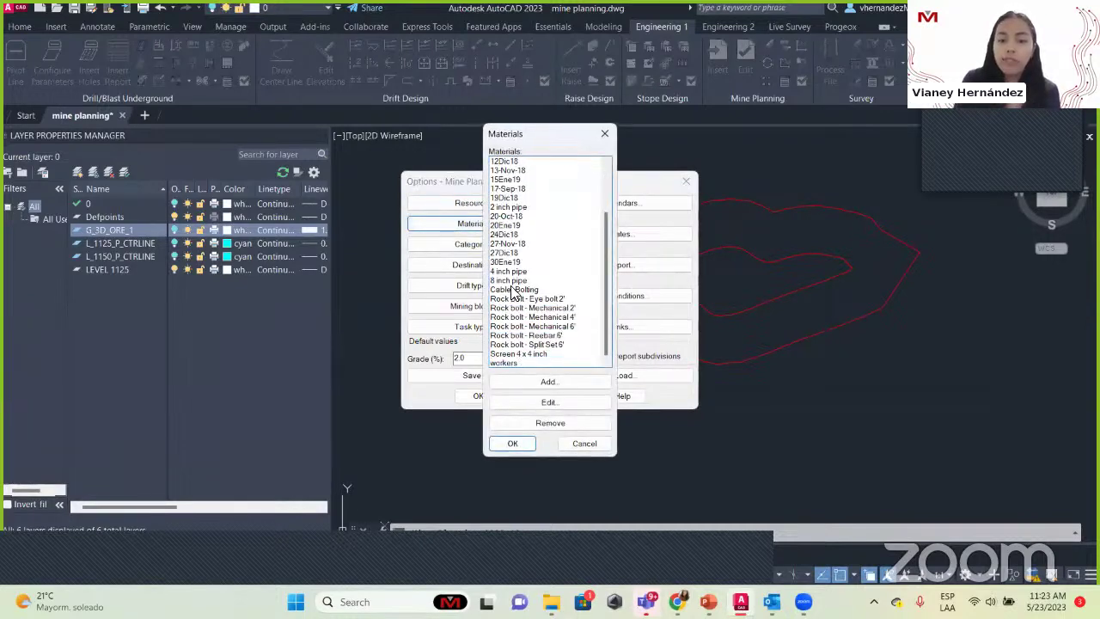
left_click(514, 281)
left_click(564, 400)
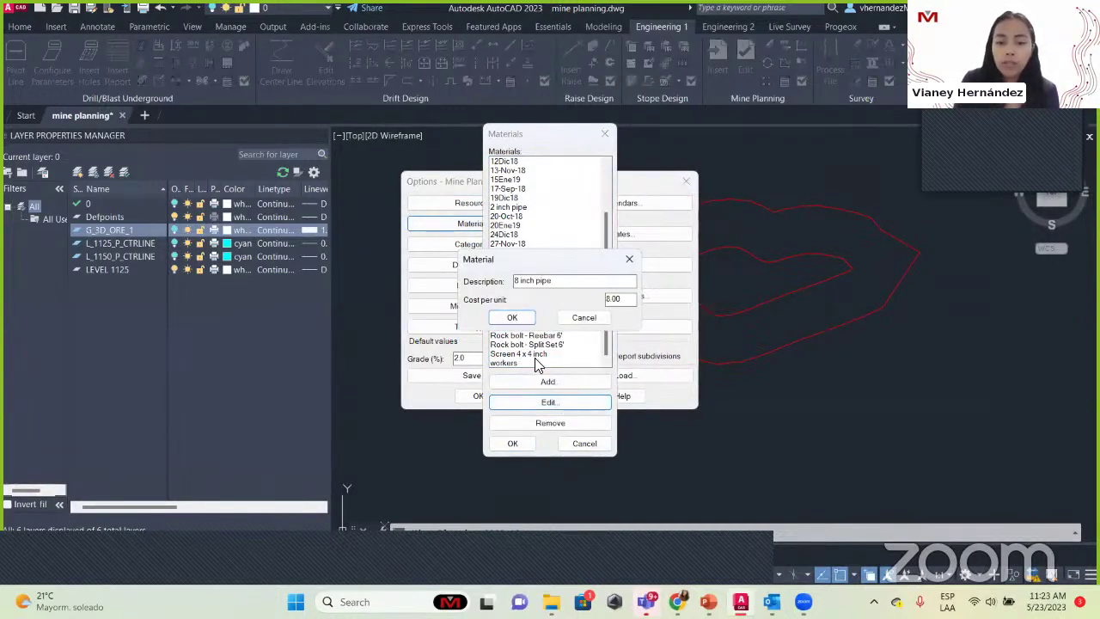
left_click(629, 259)
Step: Return to the resources list, review the daily cost of Jumbo 1 once more, and close the list unchanged
left_click(488, 206)
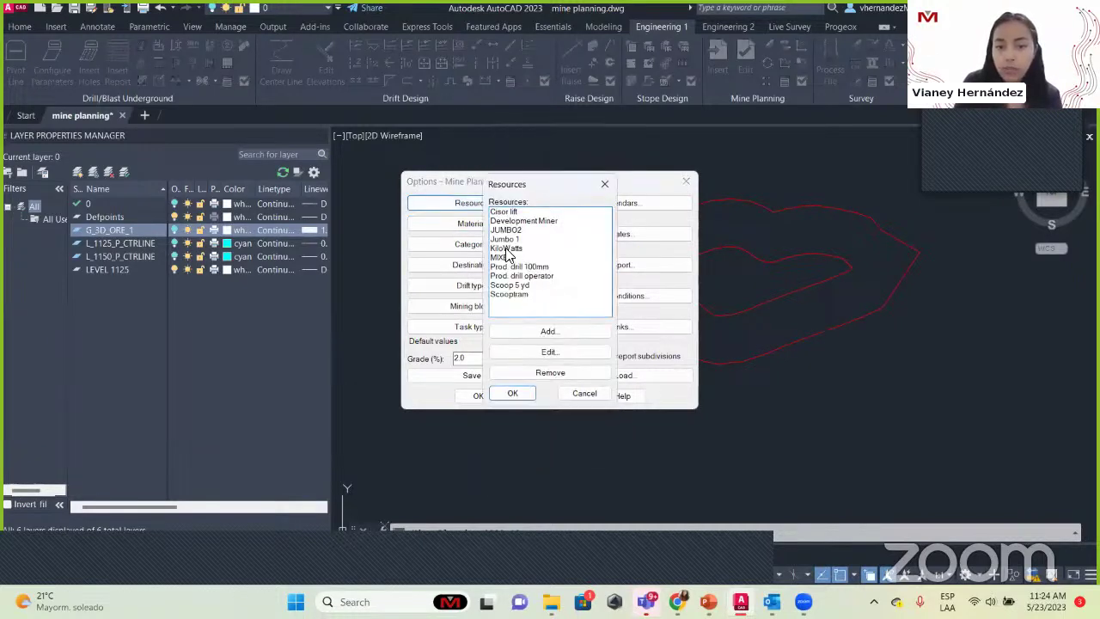
left_click(514, 231)
left_click(523, 240)
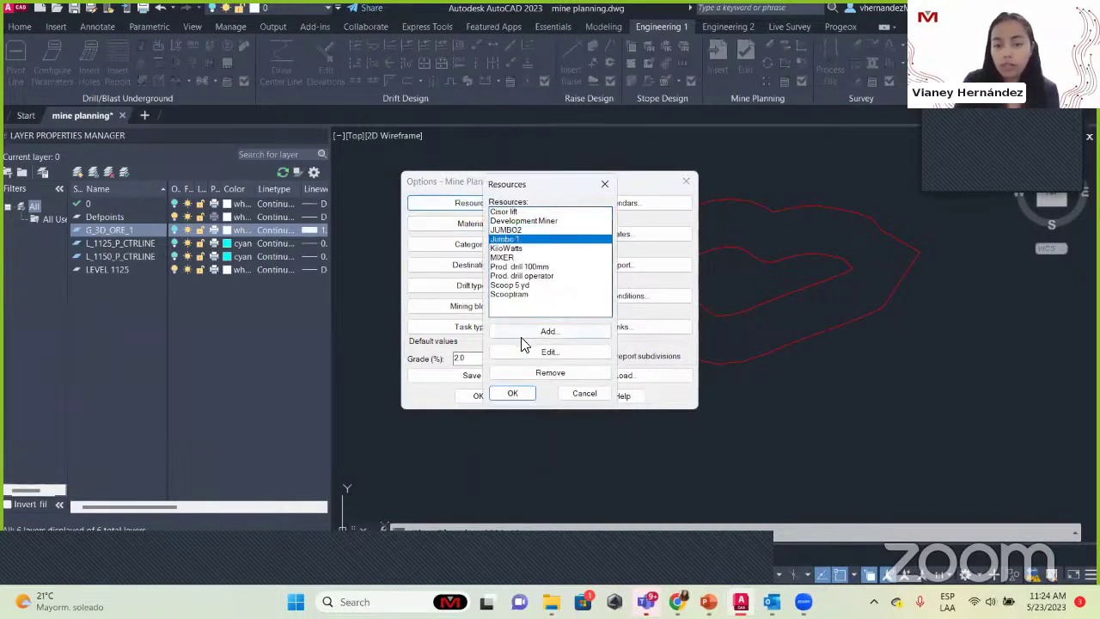
left_click(549, 351)
left_click_drag(593, 312, 558, 315)
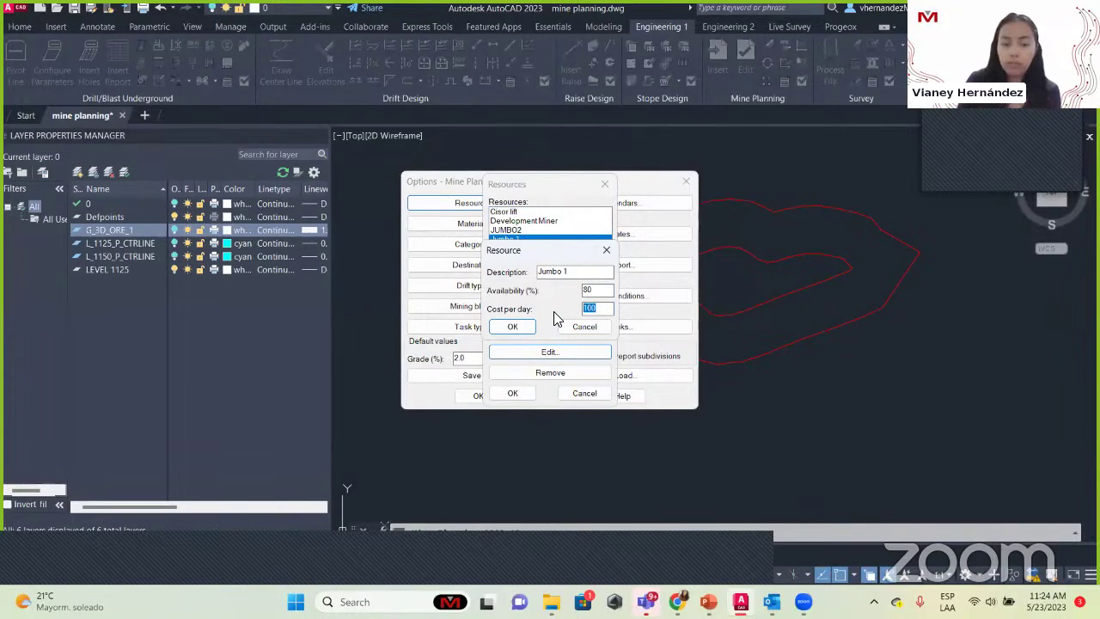
left_click(606, 250)
left_click(604, 184)
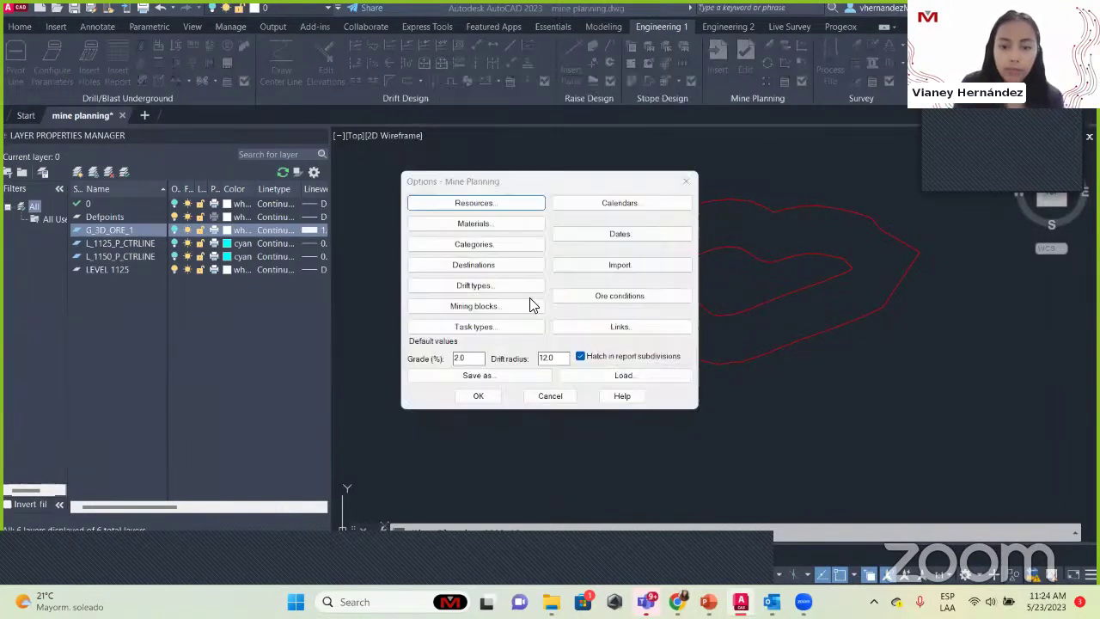
Step: Open the list of destinations and look through the Backfill, Stockpile Waste, Mill and Stockpile Ore entries
left_click(491, 264)
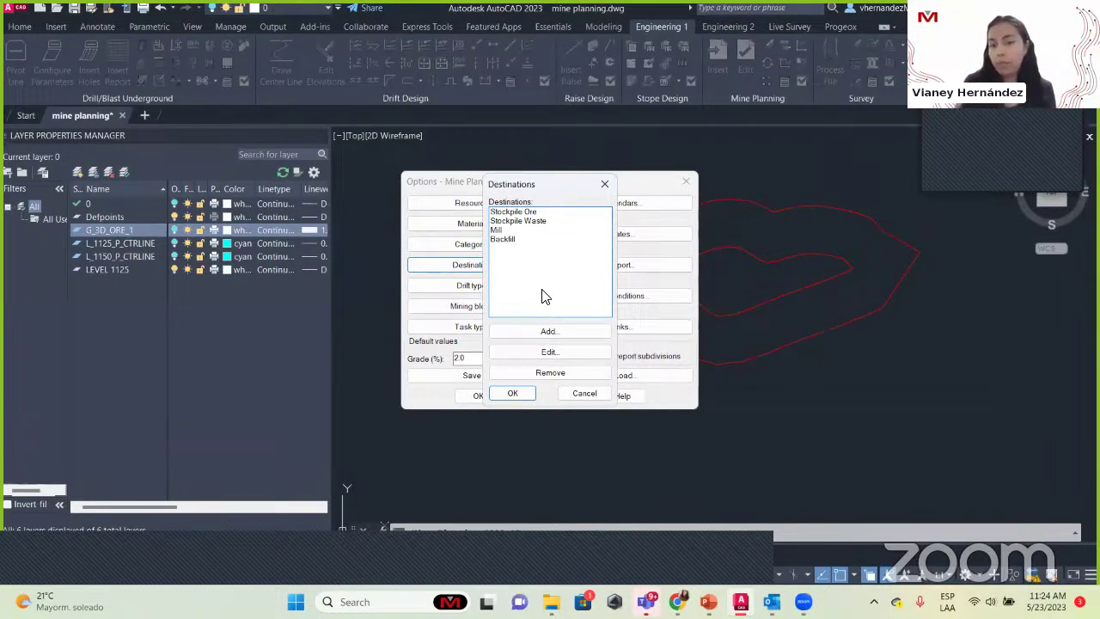
left_click(516, 239)
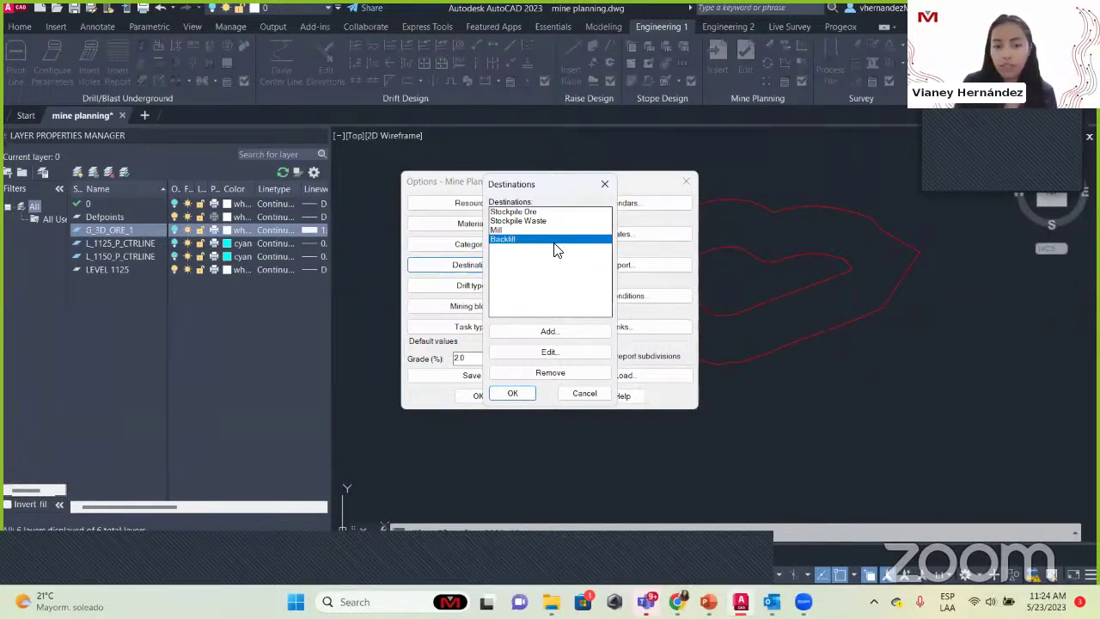
left_click(511, 220)
left_click(511, 230)
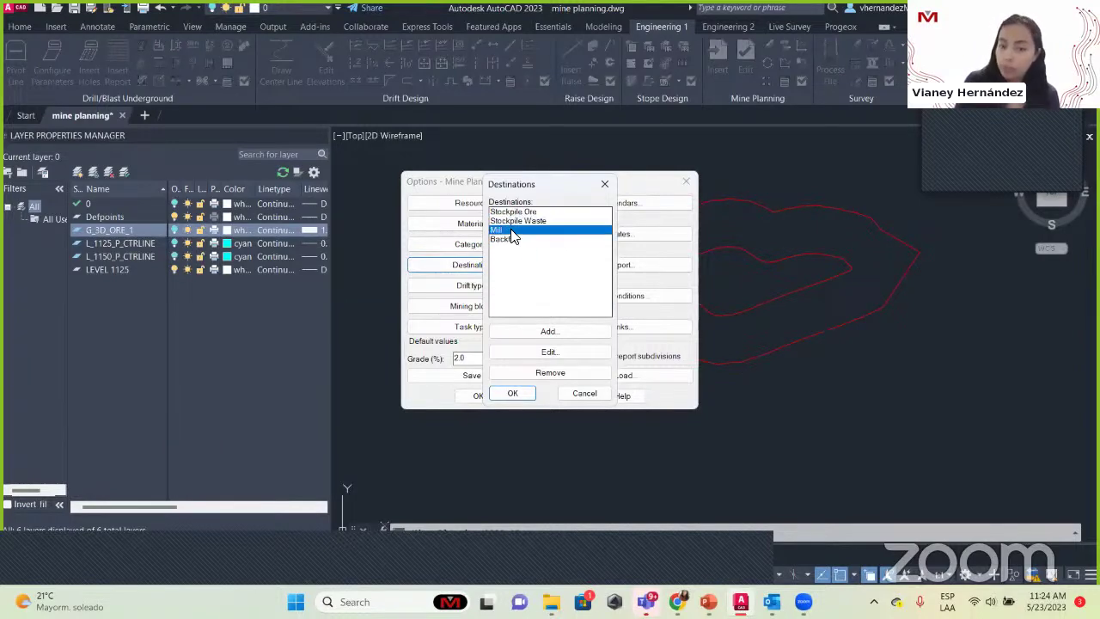
left_click(541, 211)
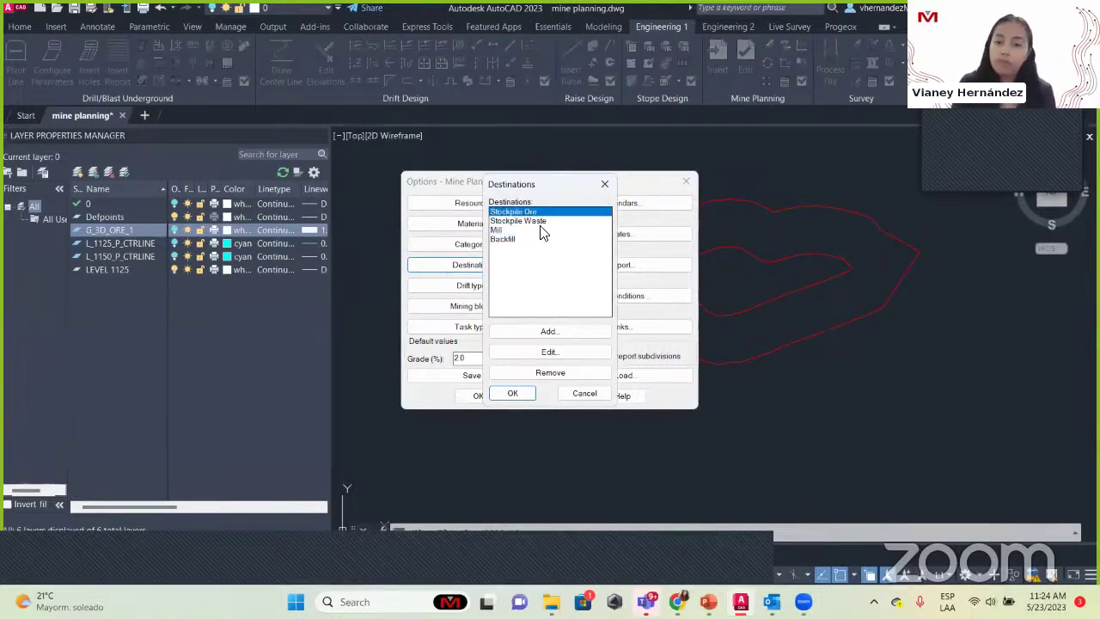
Step: Examine the blank new-destination form with its daily maximum and coordinate fields, and close it and the destinations list without adding anything
left_click(541, 332)
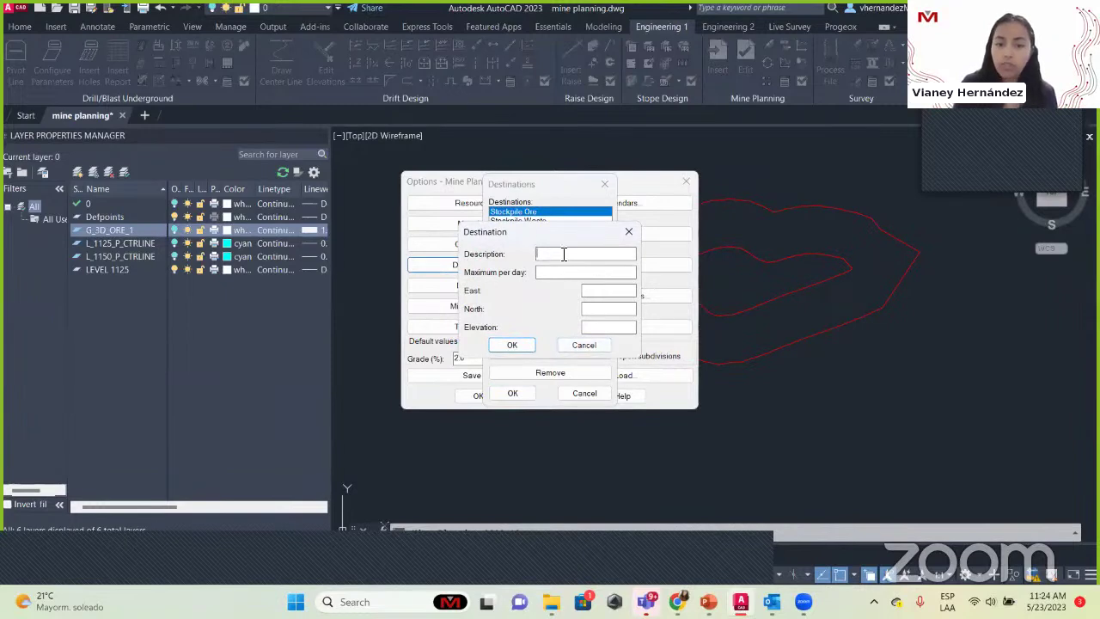
left_click_drag(526, 237, 587, 224)
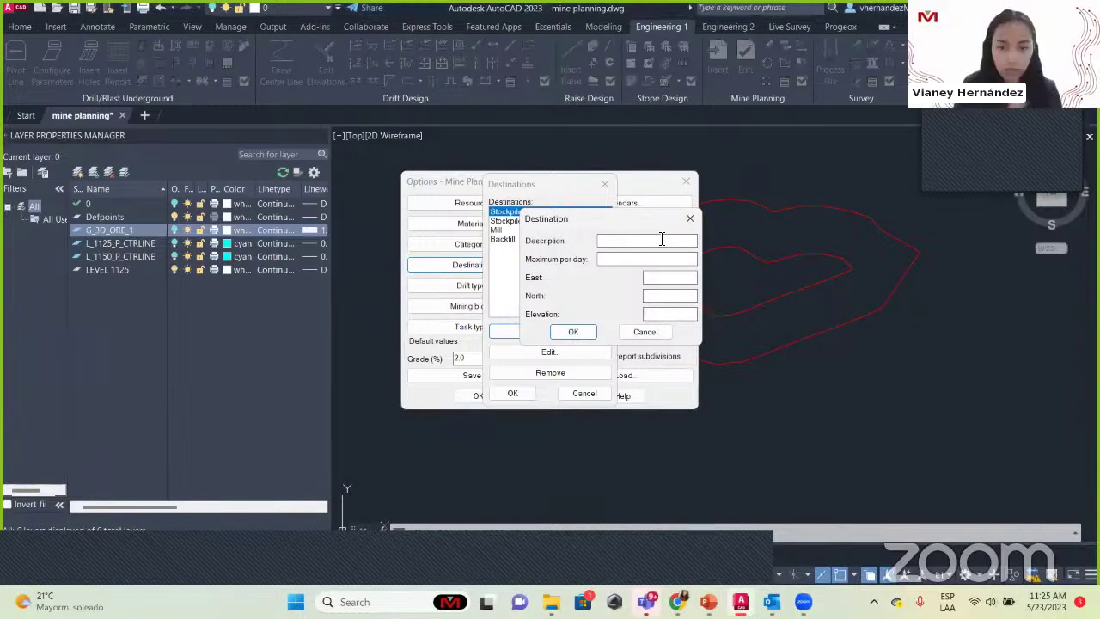
left_click_drag(590, 218, 536, 203)
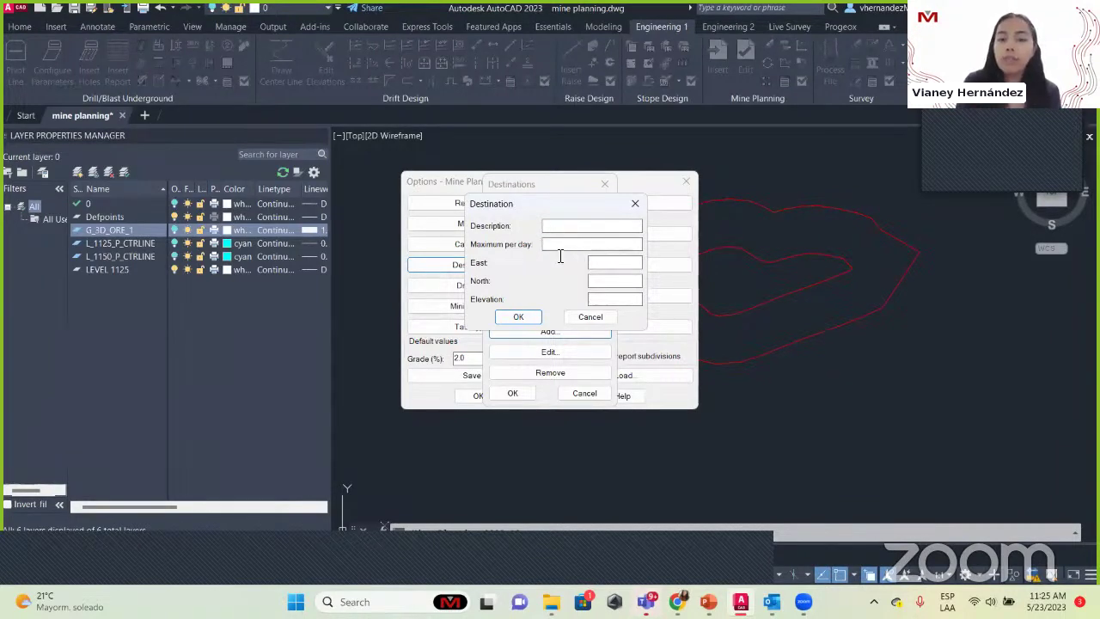
left_click(610, 280)
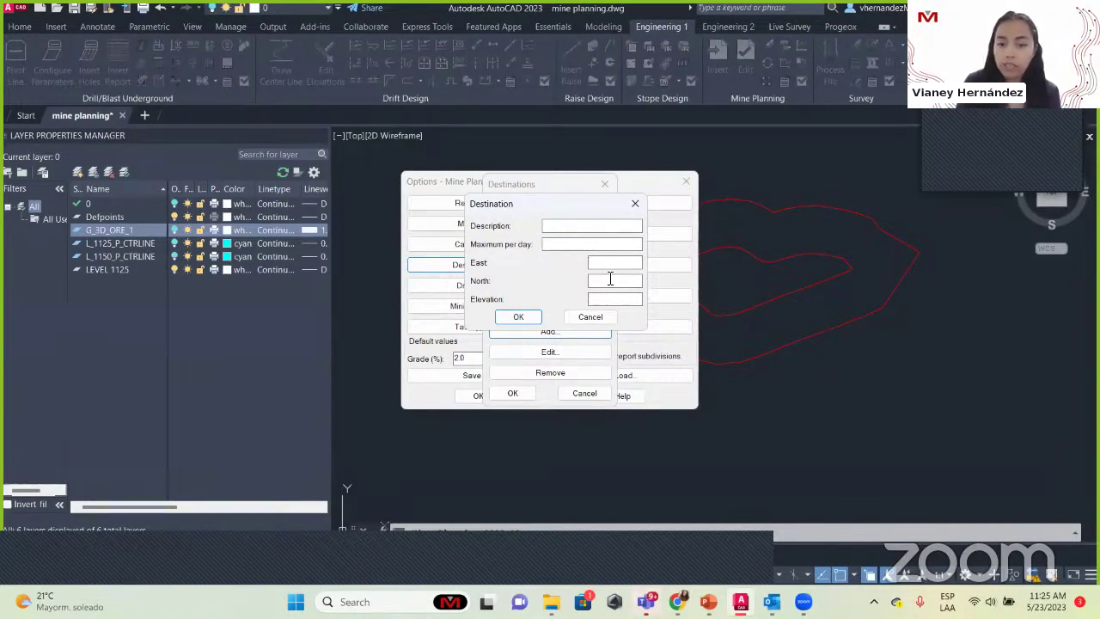
left_click(604, 263)
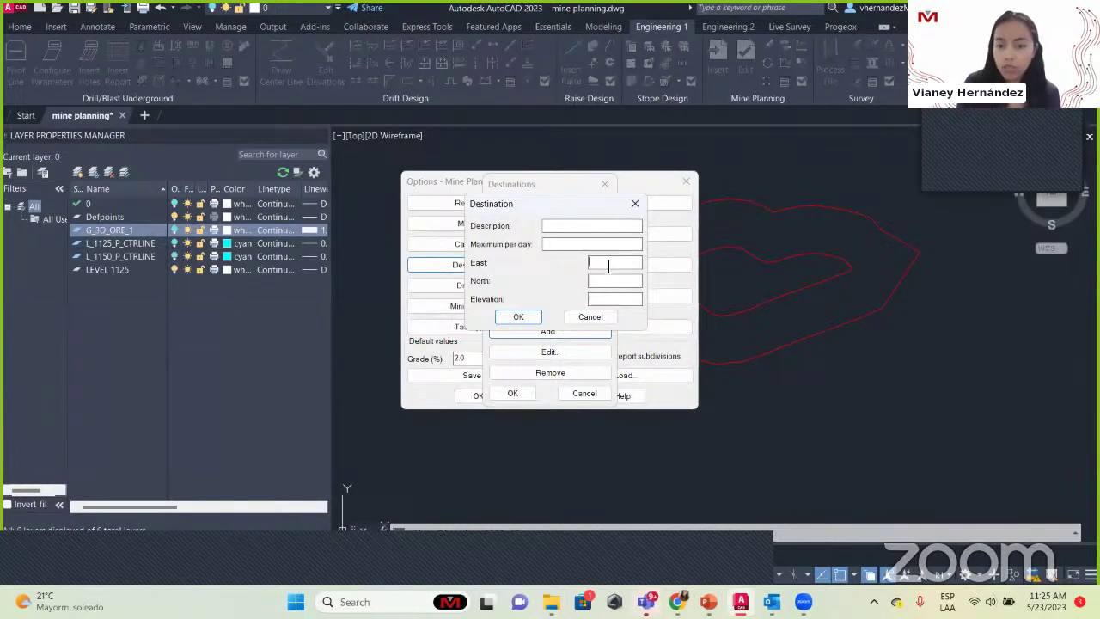
left_click_drag(501, 210, 639, 245)
left_click(764, 232)
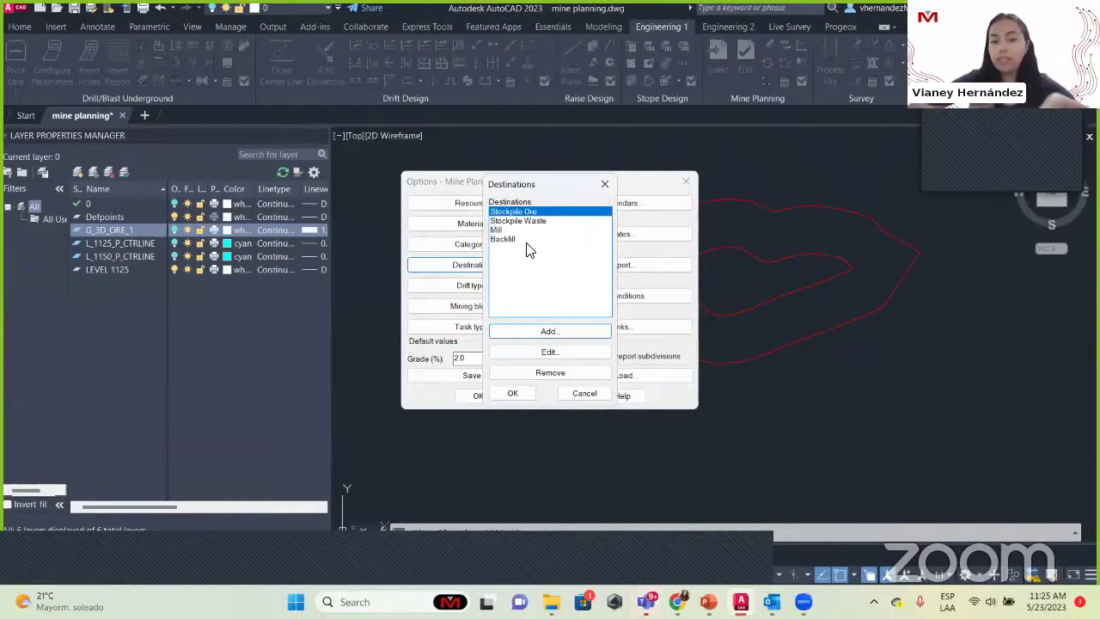
left_click(605, 184)
Step: Open the list of drift types, look at the Development definition and the blank new-type form, and close both forms unchanged
left_click(507, 284)
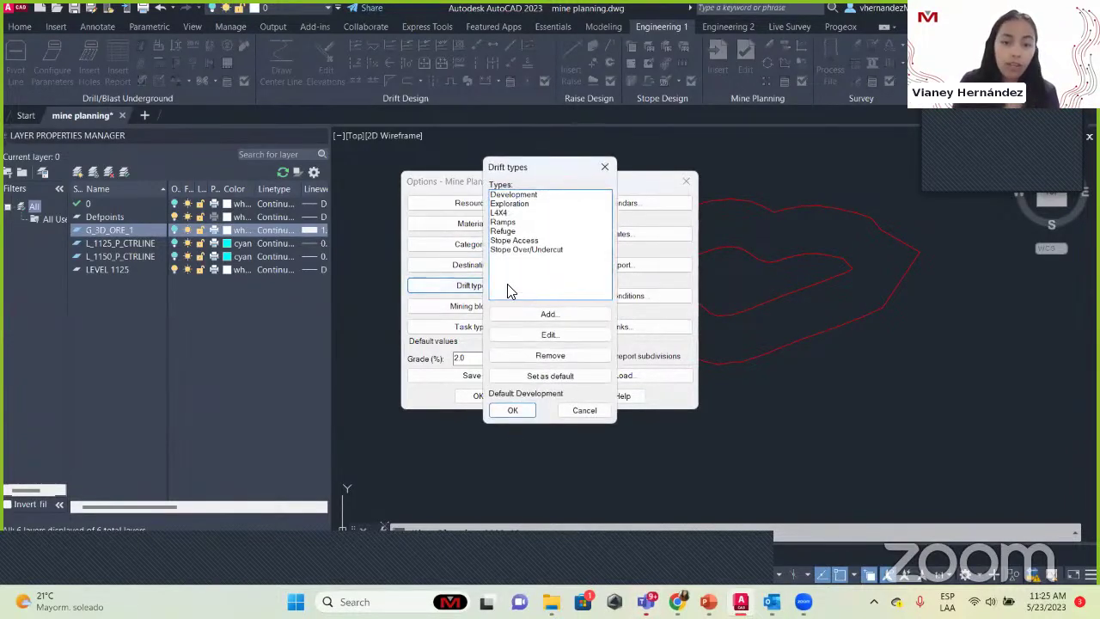
left_click(514, 195)
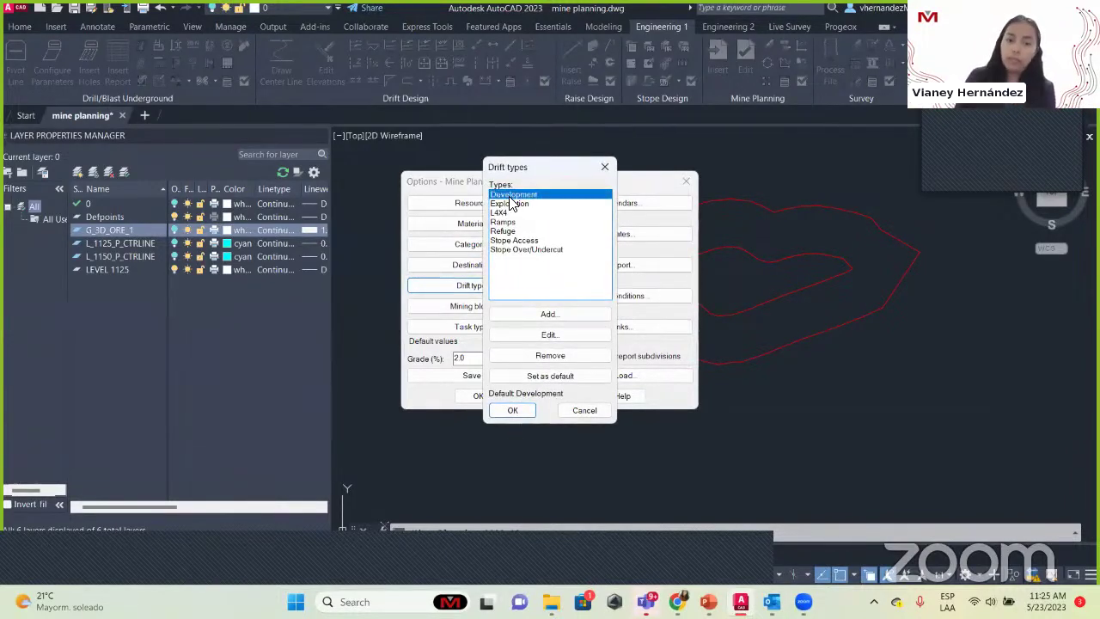
left_click(560, 334)
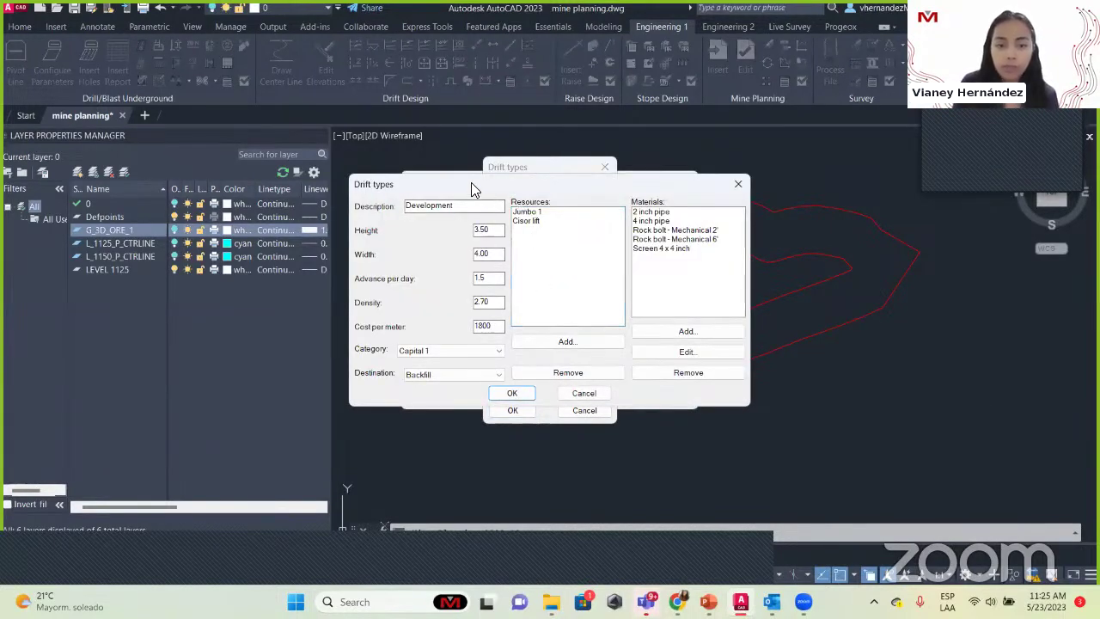
left_click_drag(471, 189, 589, 210)
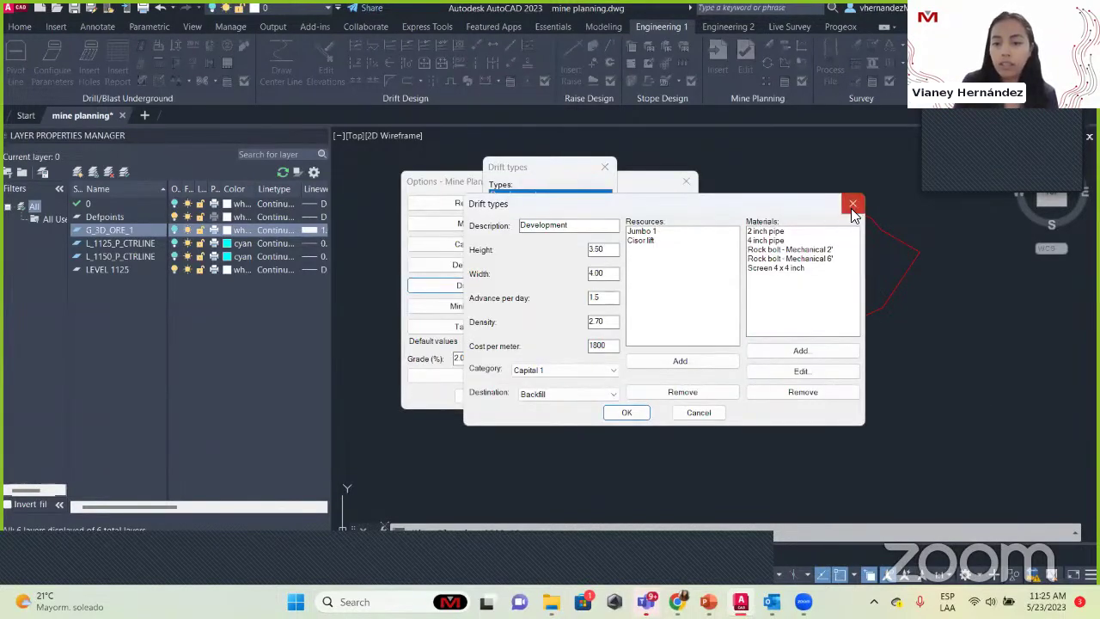
left_click(852, 207)
left_click(543, 315)
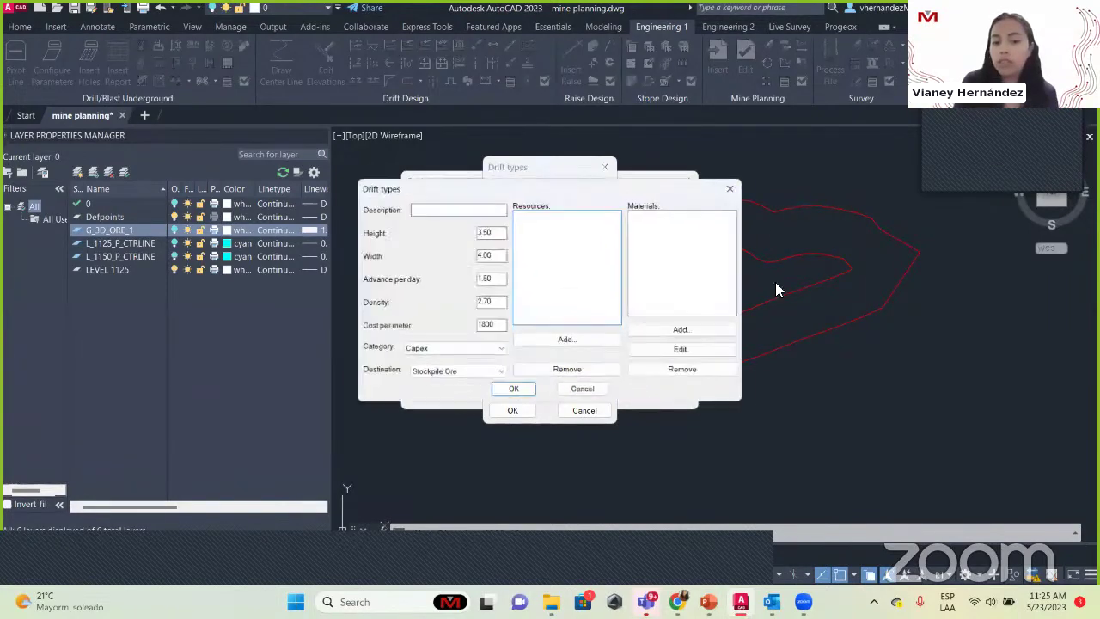
key("Escape")
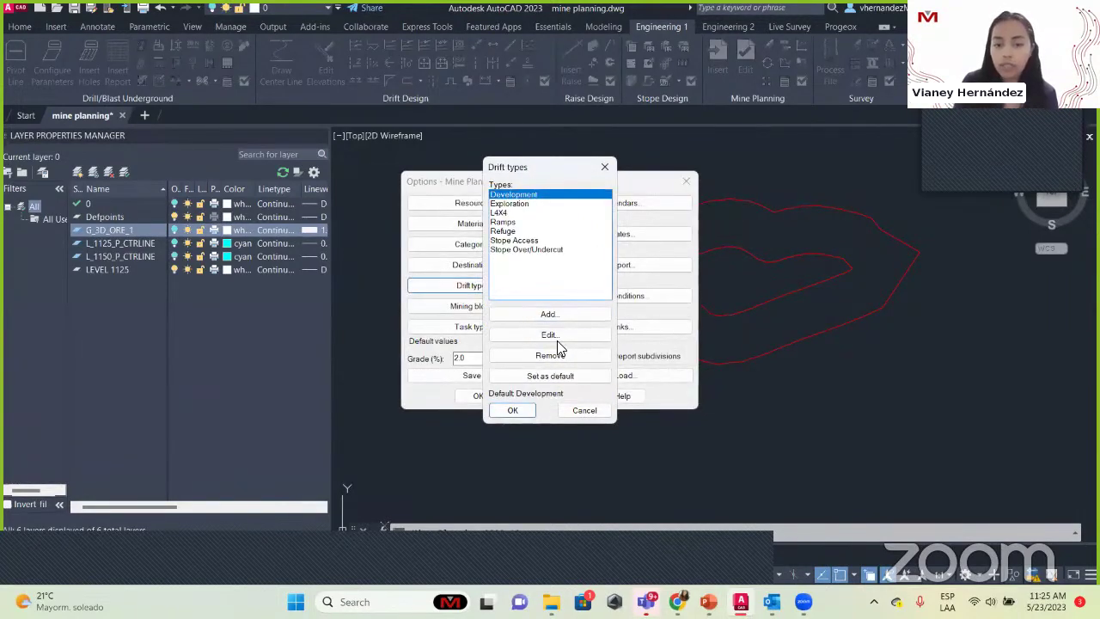
Step: Reopen the Development drift type and review its description, height, width, advance per day, density and cost per meter
left_click(550, 335)
left_click_drag(395, 187, 478, 161)
double_click(528, 176)
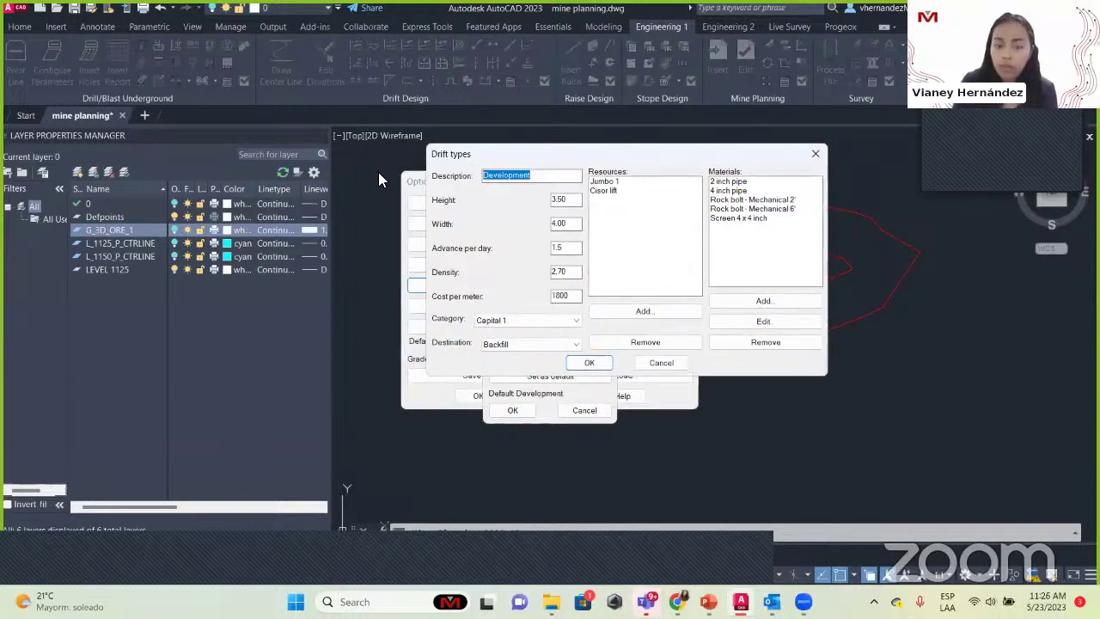
left_click(540, 175)
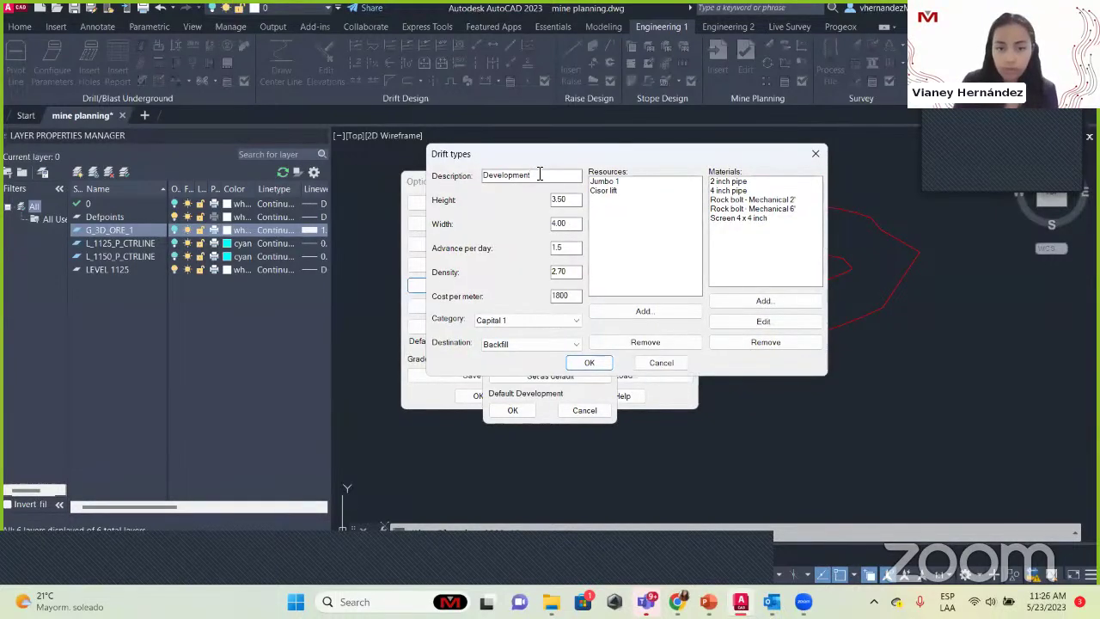
key("Tab")
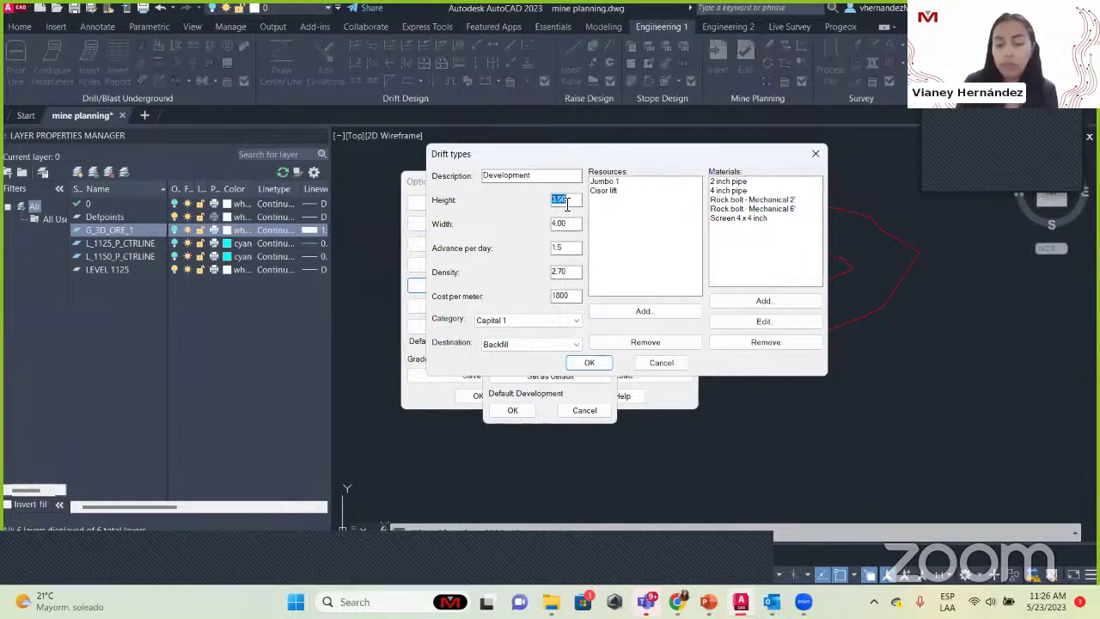
left_click(546, 223)
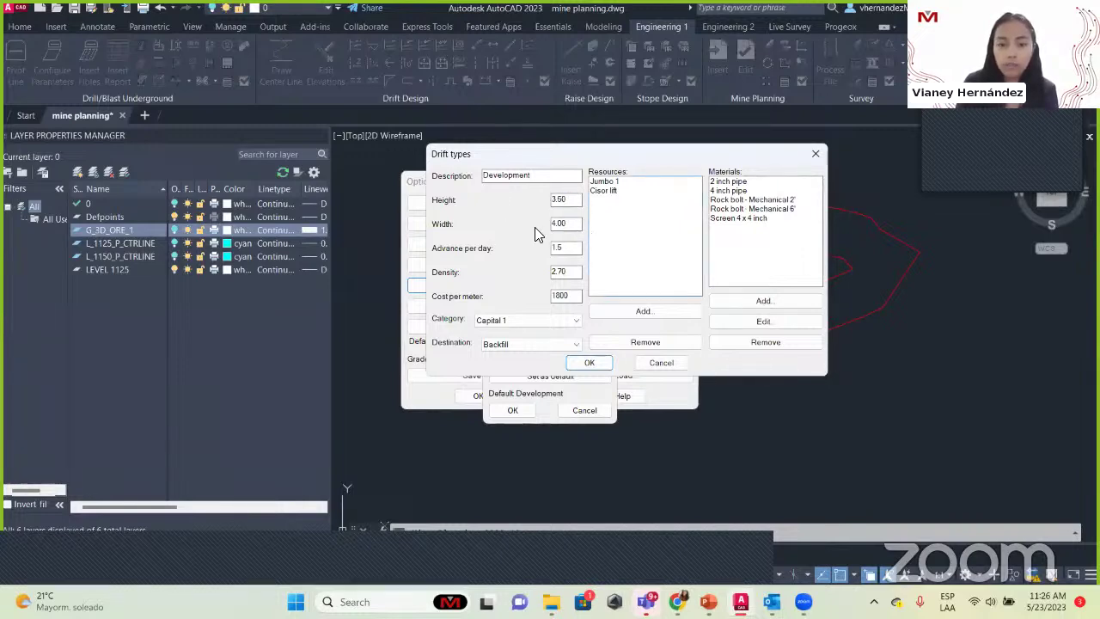
key("Tab")
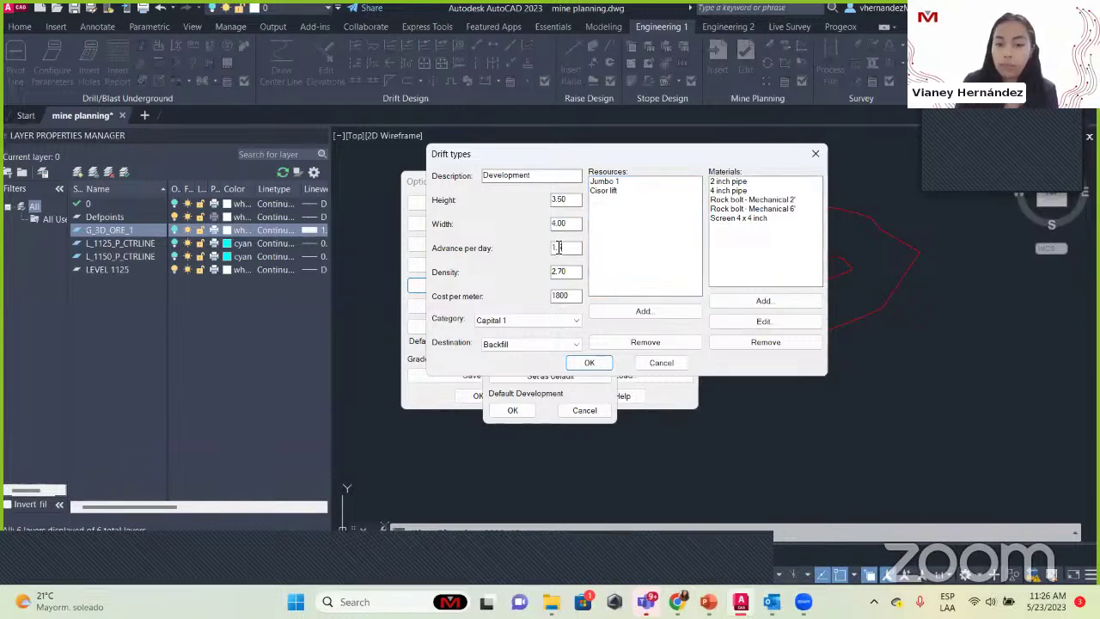
left_click(566, 246)
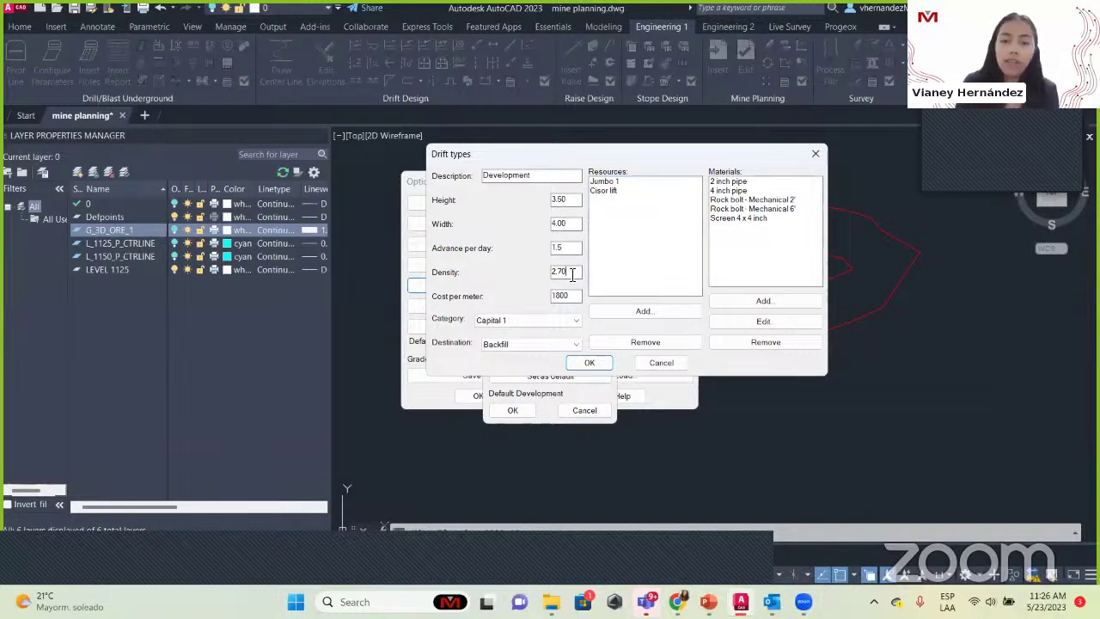
key("Tab")
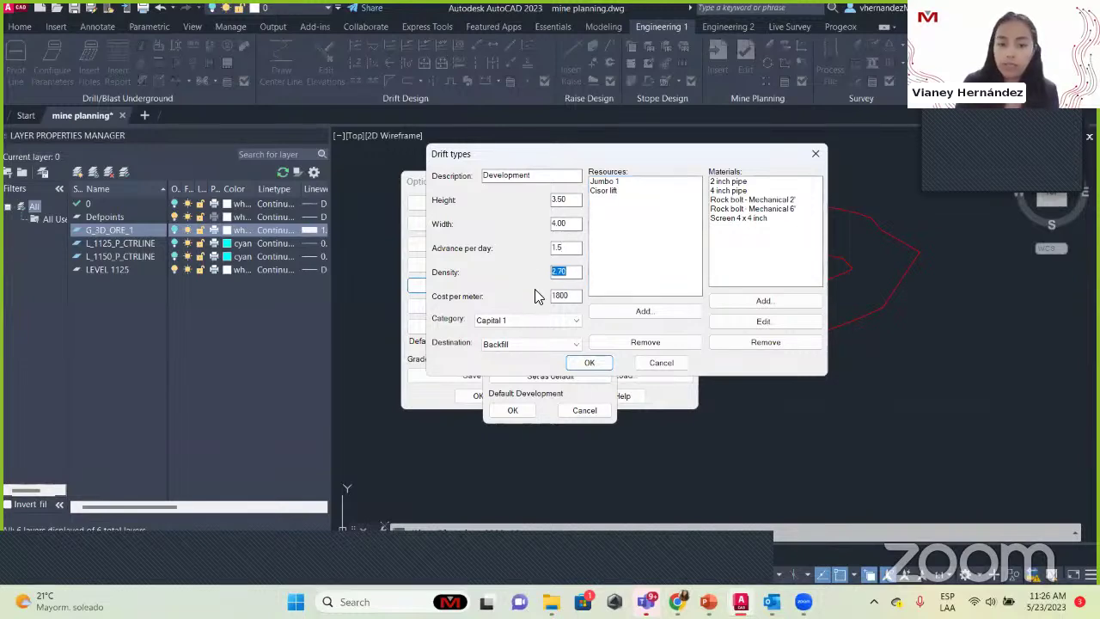
key("Tab")
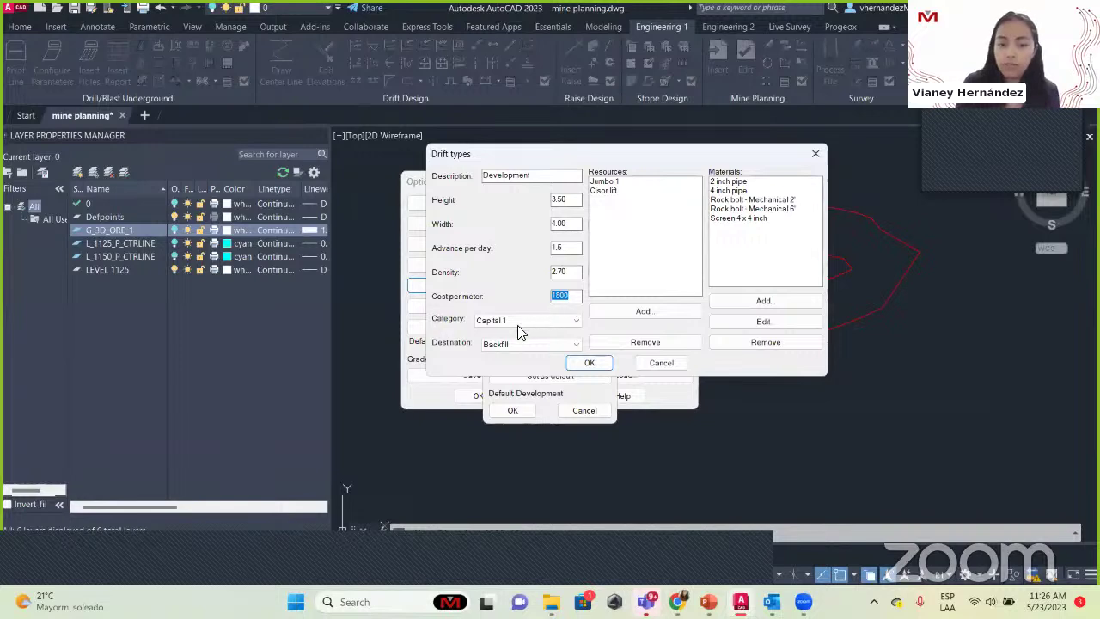
Step: Look through the category and destination choices of the Development drift type, keeping Capital 1 and Backfill
left_click(514, 322)
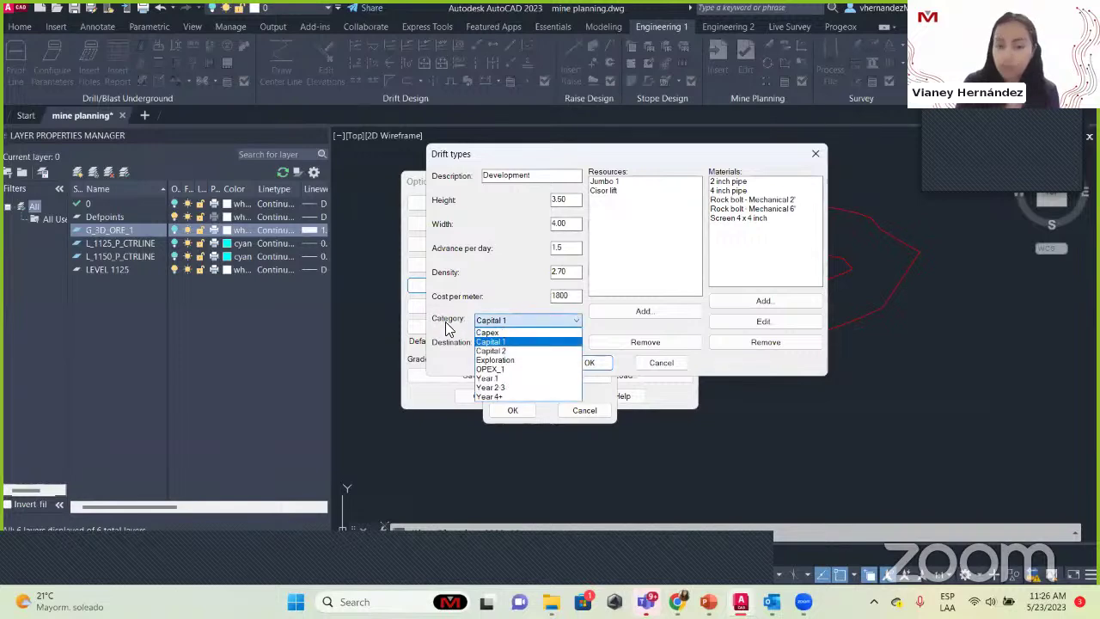
left_click(503, 323)
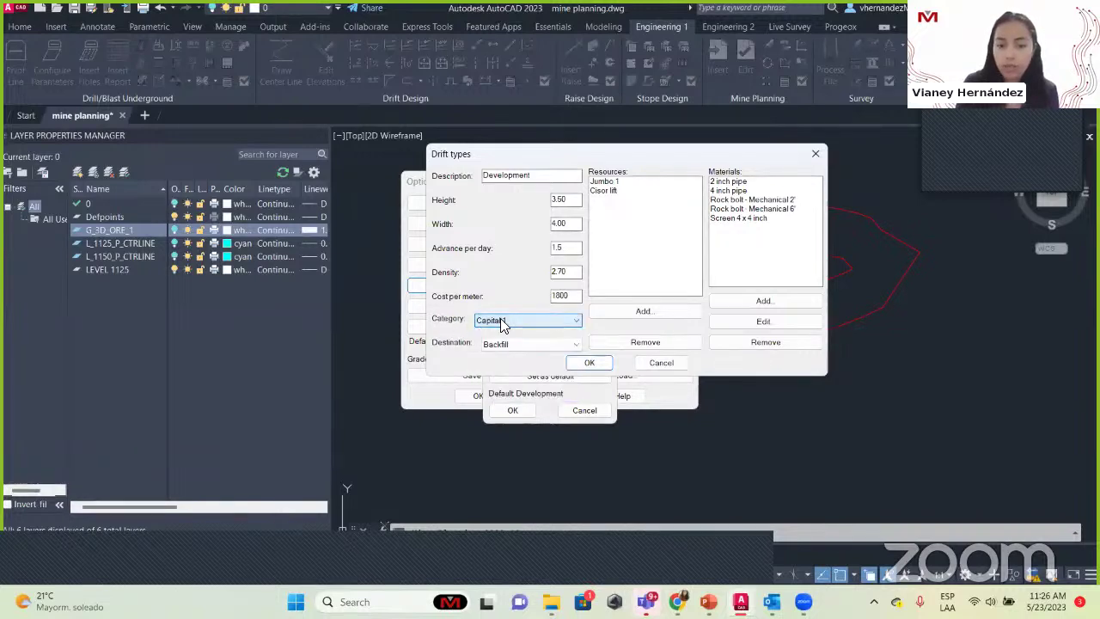
left_click(514, 344)
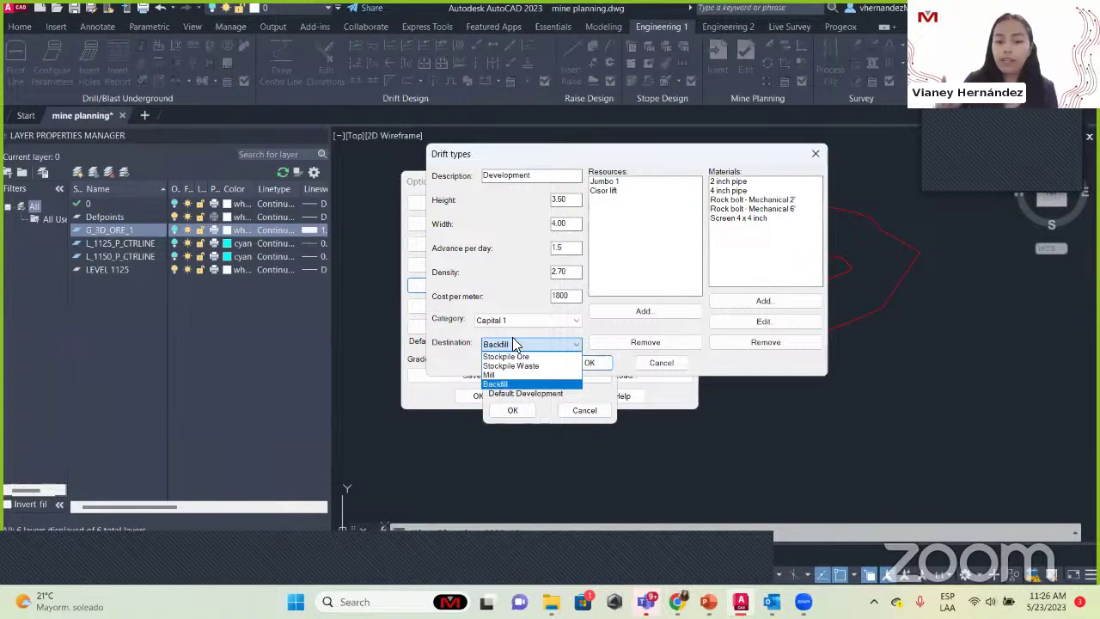
left_click(515, 344)
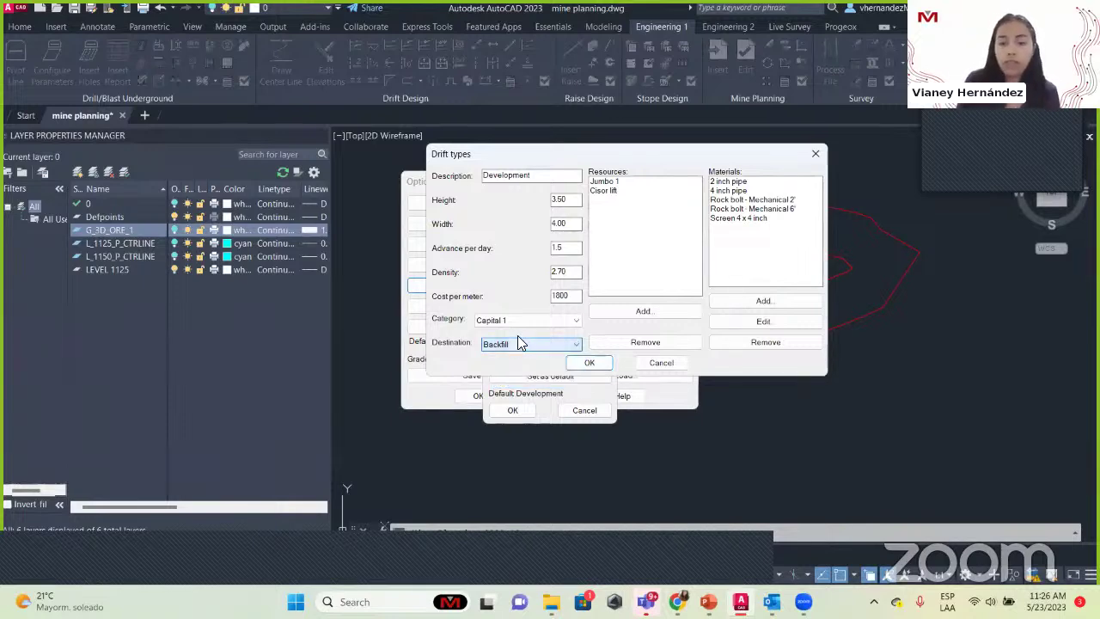
Step: Check the Jumbo 1 and Cisor lift resources assigned to Development and view the resources available to add, without adding any
left_click(616, 182)
left_click(616, 191)
left_click(611, 183)
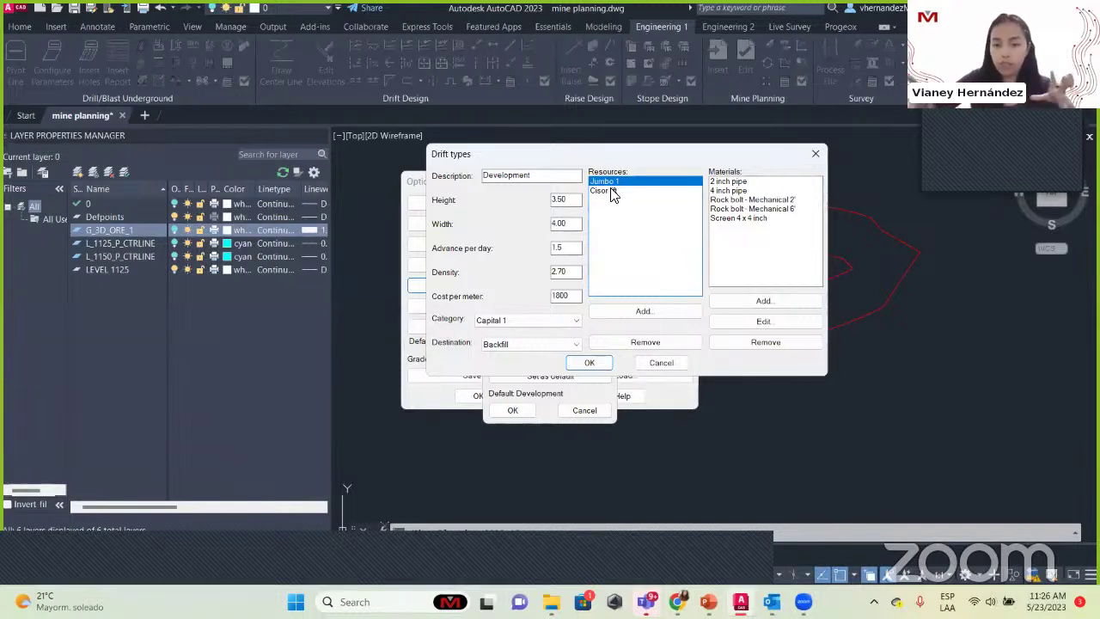
left_click(617, 189)
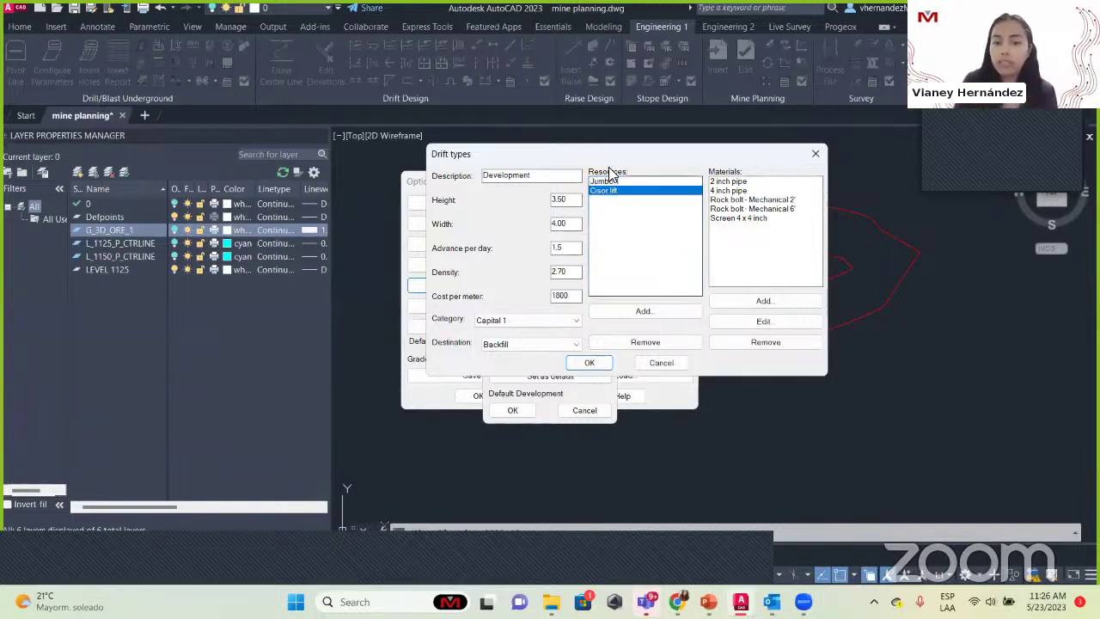
left_click(642, 311)
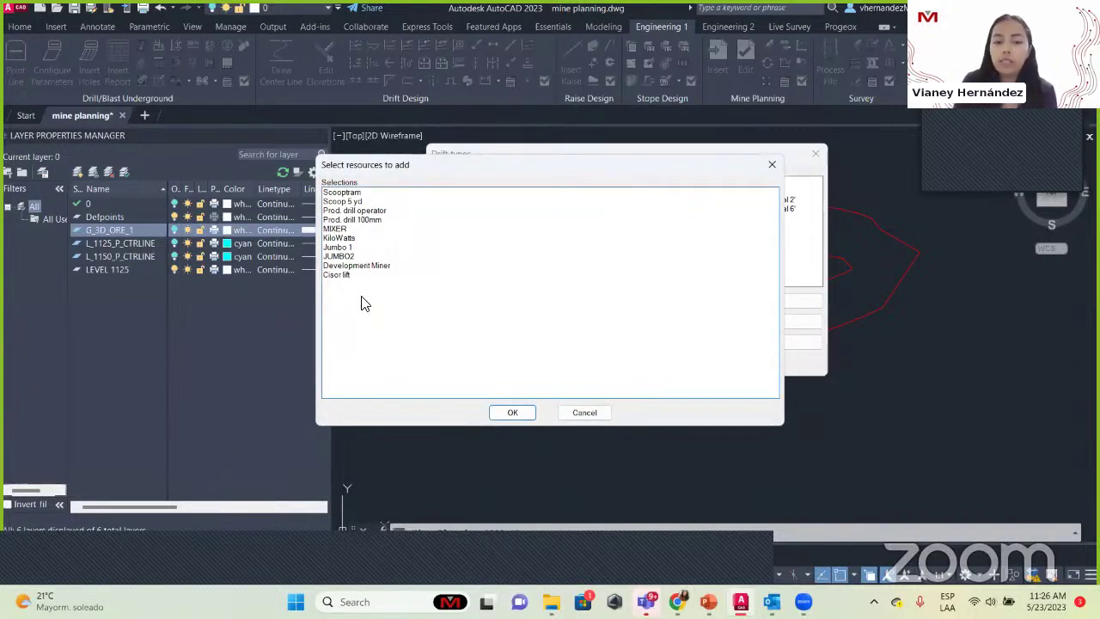
key("Escape")
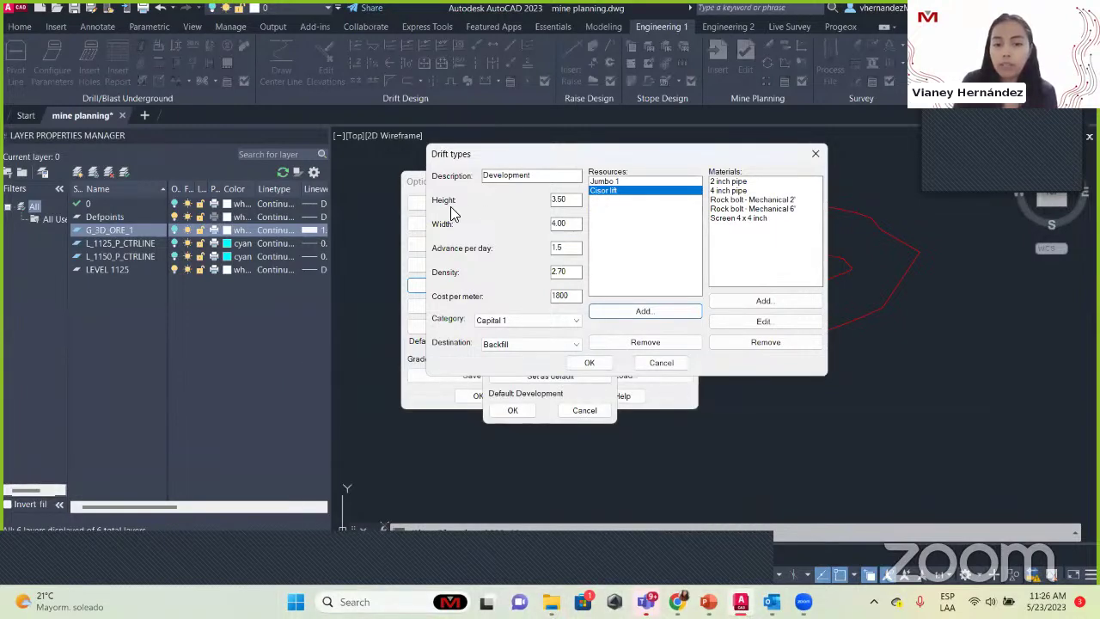
Step: Review the selectable resources for the Development drift type twice more, closing the selection list each time without adding any
left_click(835, 377)
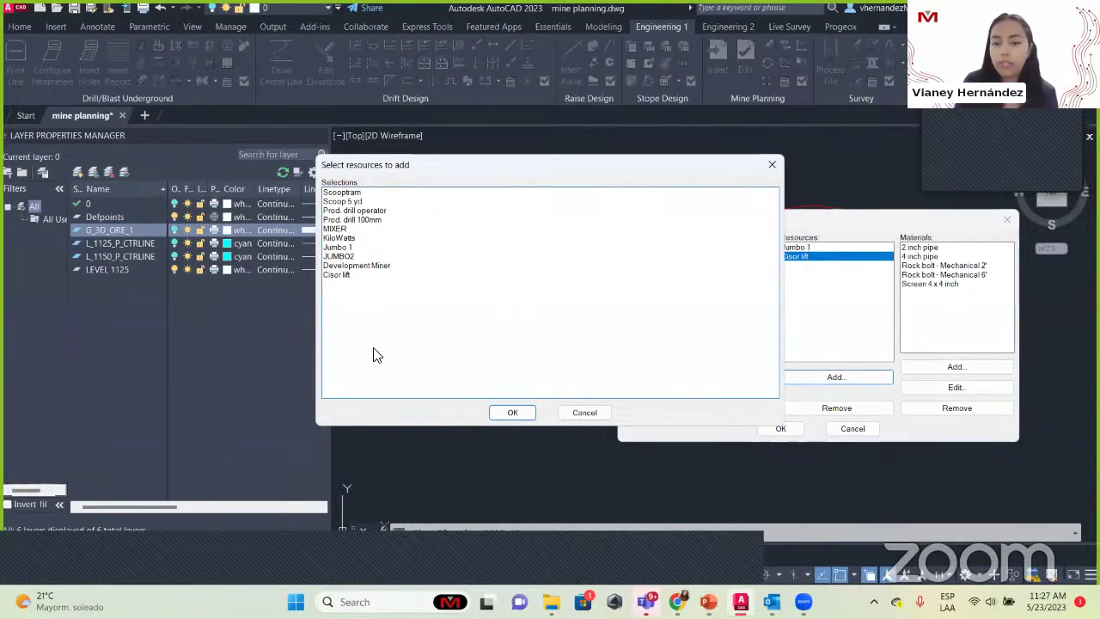
left_click(774, 166)
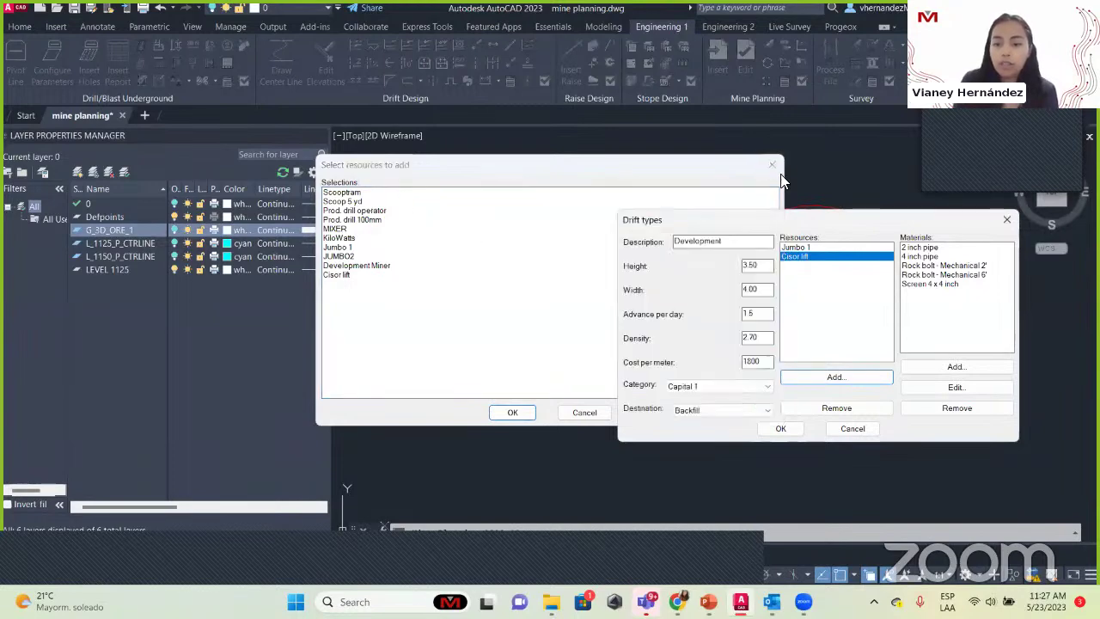
left_click(815, 249)
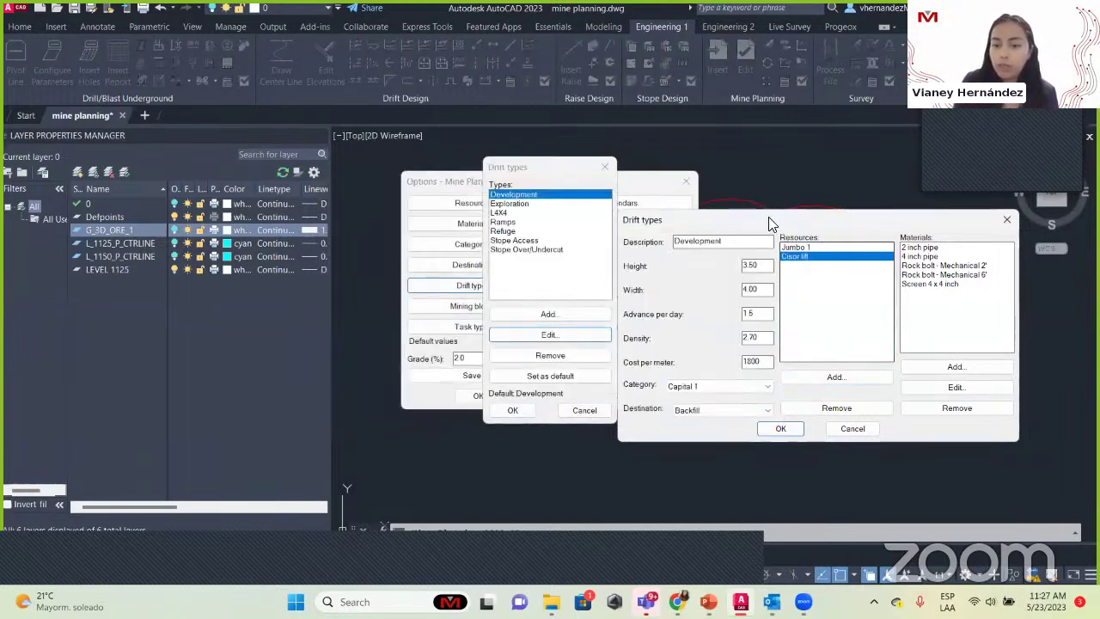
left_click_drag(773, 220, 607, 171)
left_click(645, 210)
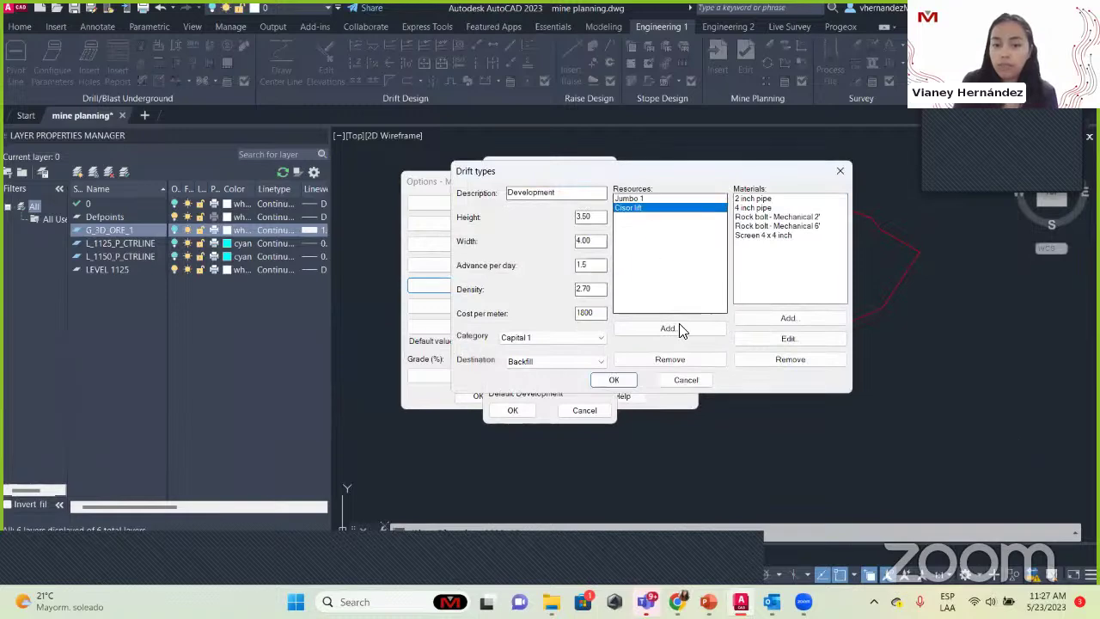
left_click(679, 327)
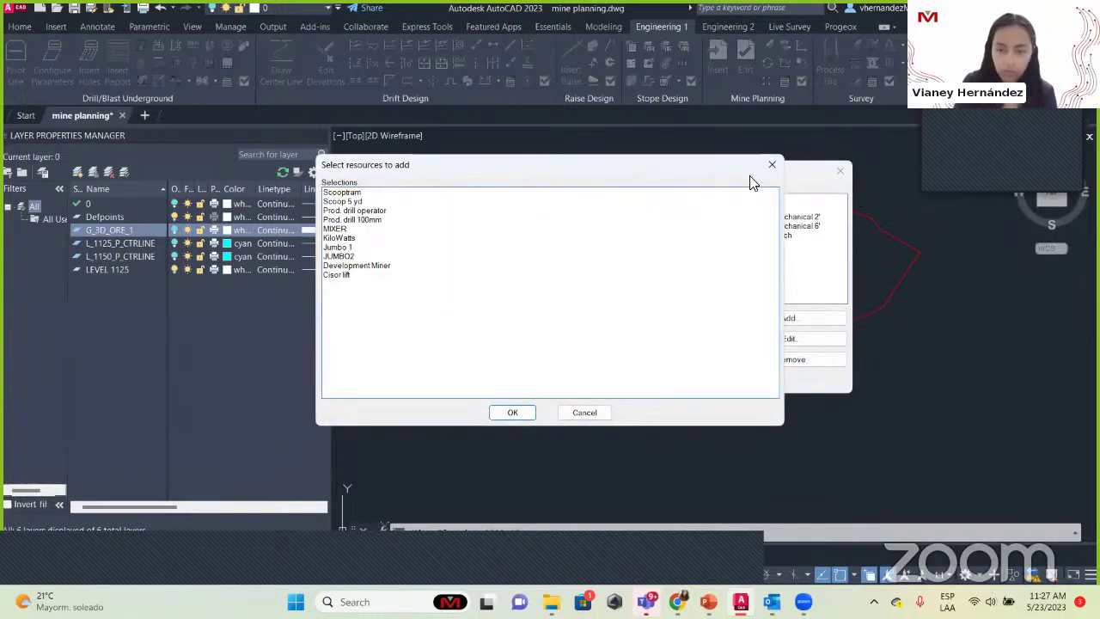
left_click(772, 164)
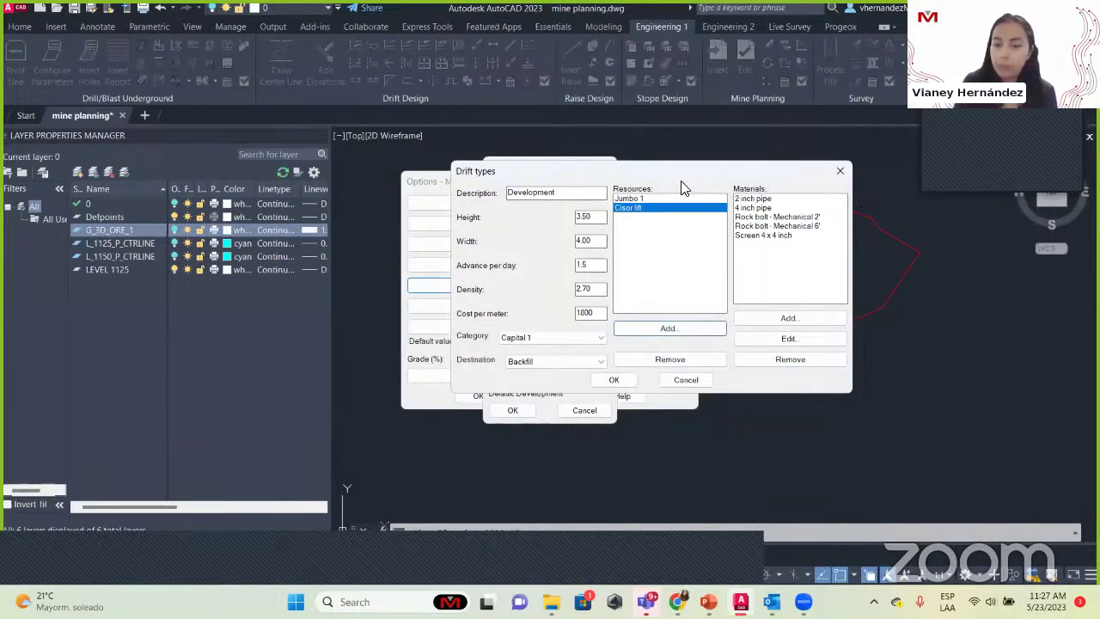
Step: Examine the form for adding a material to Development, with its materials list, quantity and per-unit options, and close it unchanged
left_click_drag(641, 177, 728, 189)
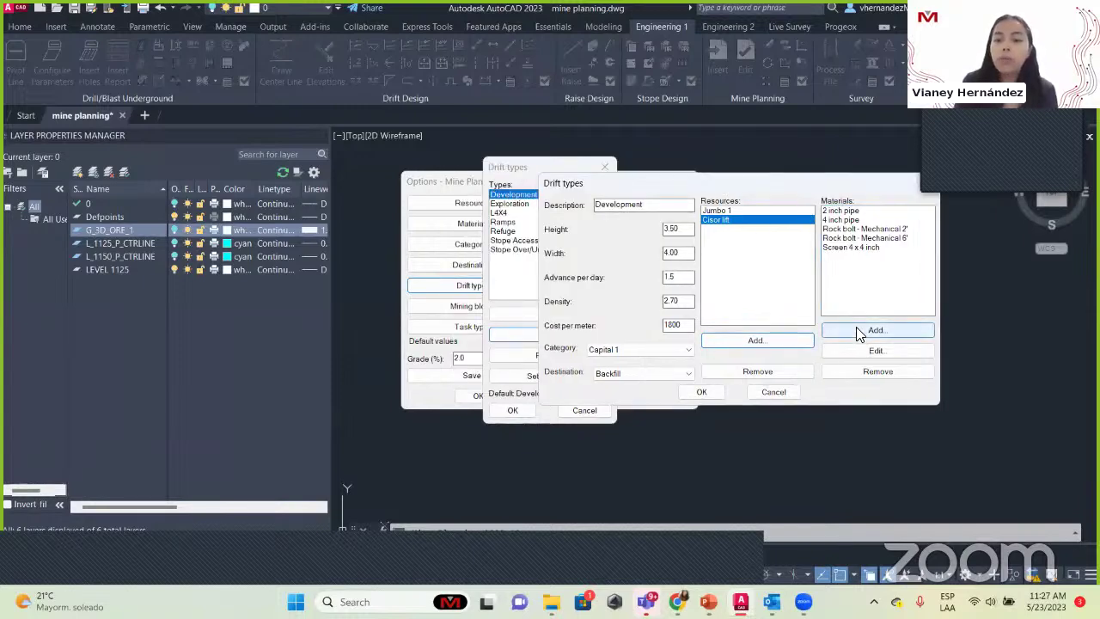
left_click(869, 330)
scroll(443, 250, "down", 5)
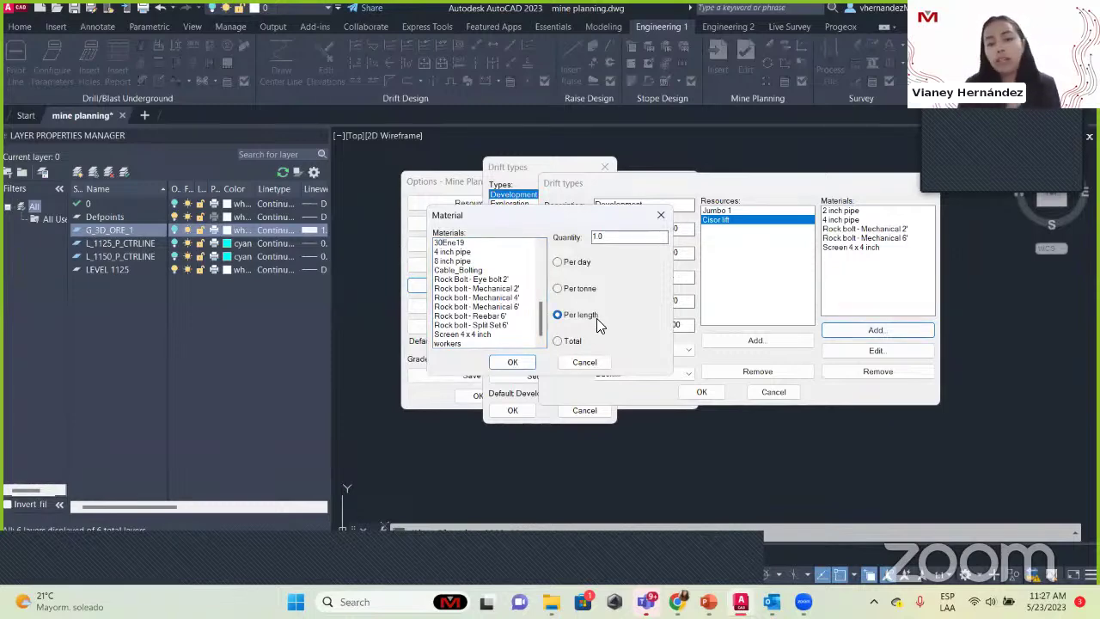
left_click(660, 215)
Step: Review the quantities and per-length settings of Development's assigned materials, starting with the 2 inch pipe, and close the form unchanged
left_click(835, 210)
left_click(876, 351)
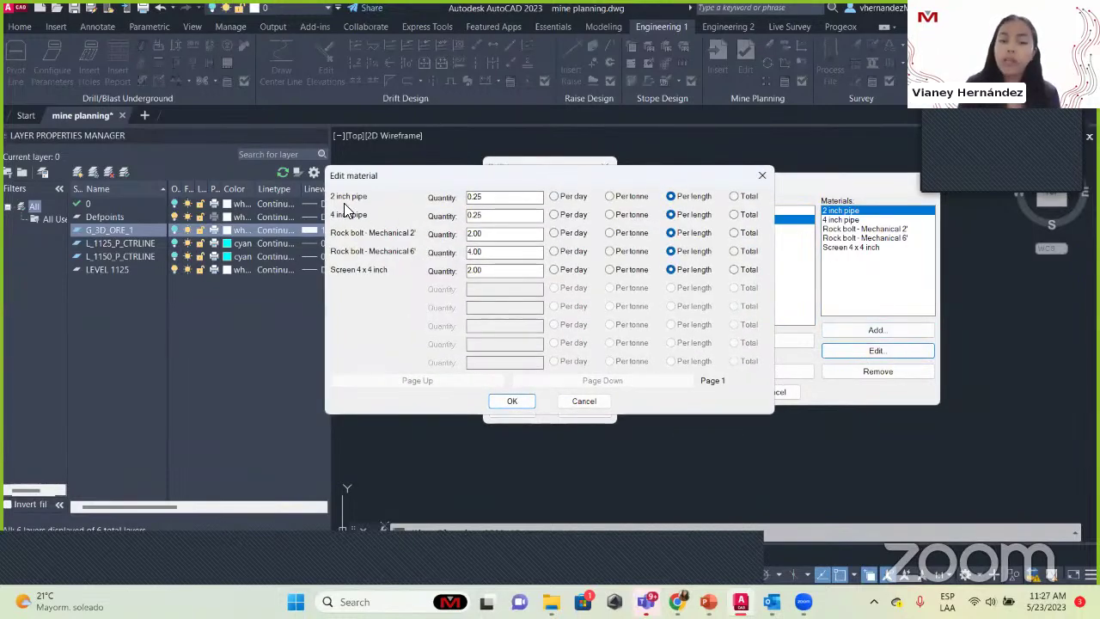
double_click(505, 201)
left_click(503, 198)
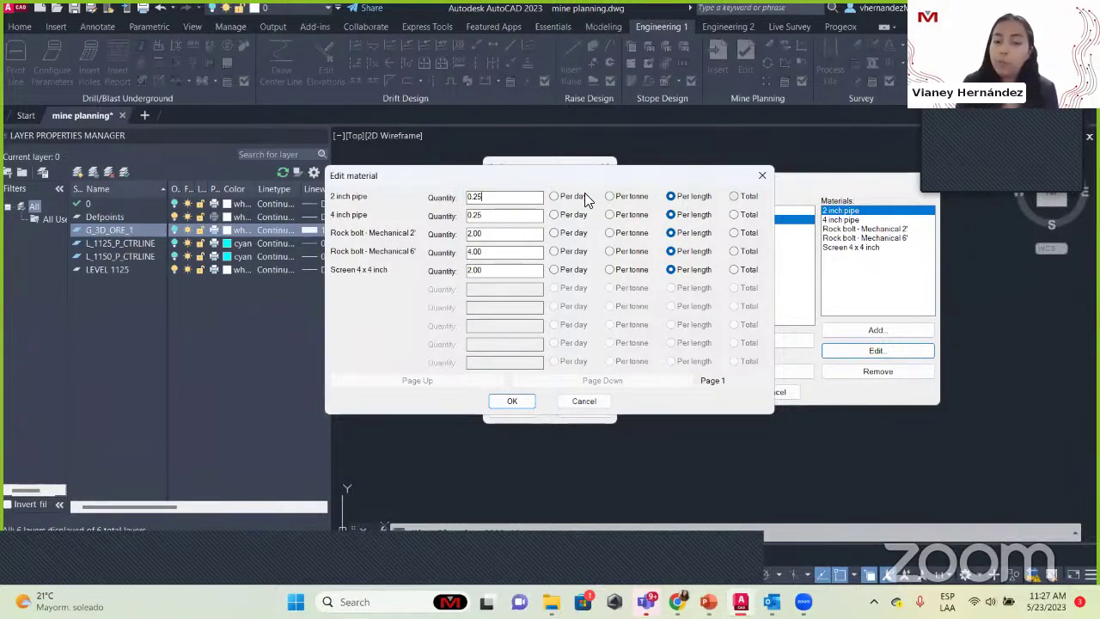
left_click(761, 180)
Step: Recheck the per-length quantities of Development's assigned materials and its destination options, and close the drift type forms unchanged
left_click_drag(842, 175, 745, 175)
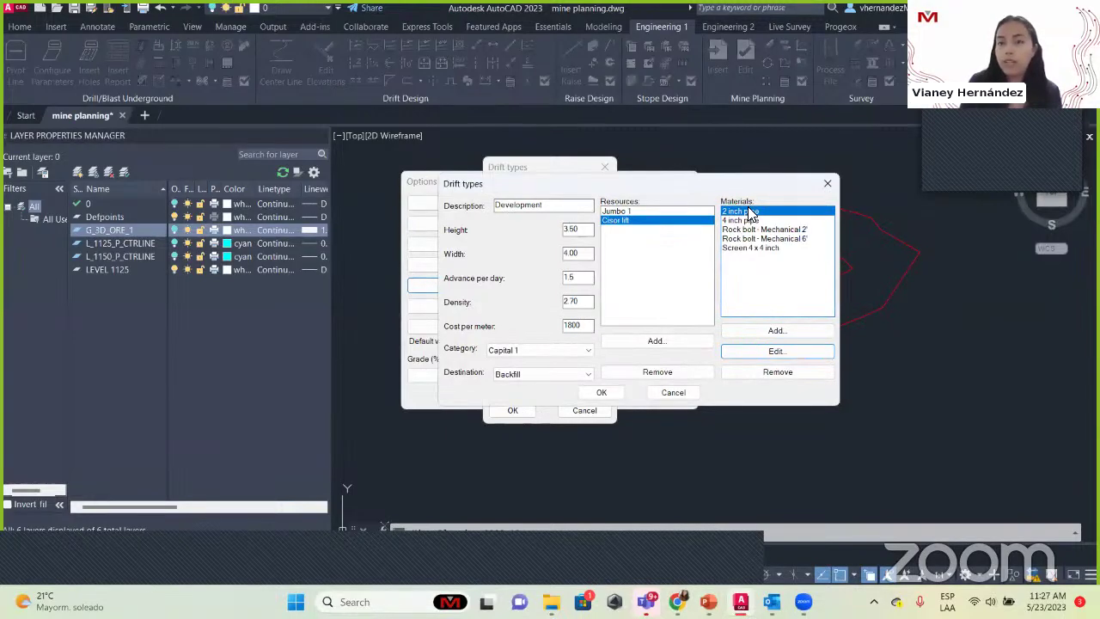
left_click(802, 351)
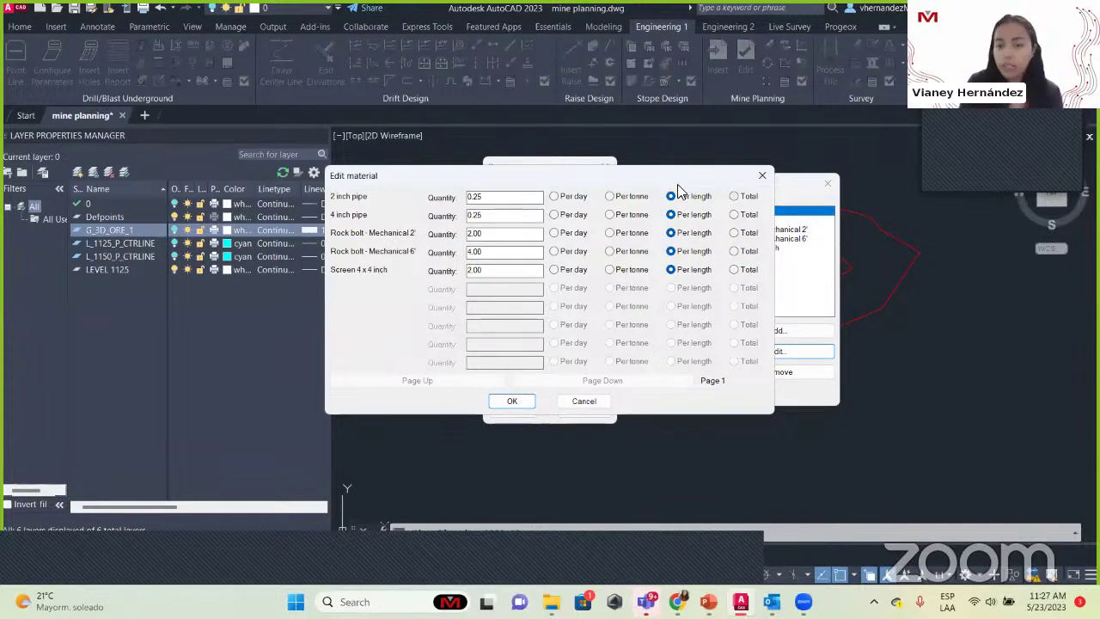
left_click_drag(642, 177, 671, 272)
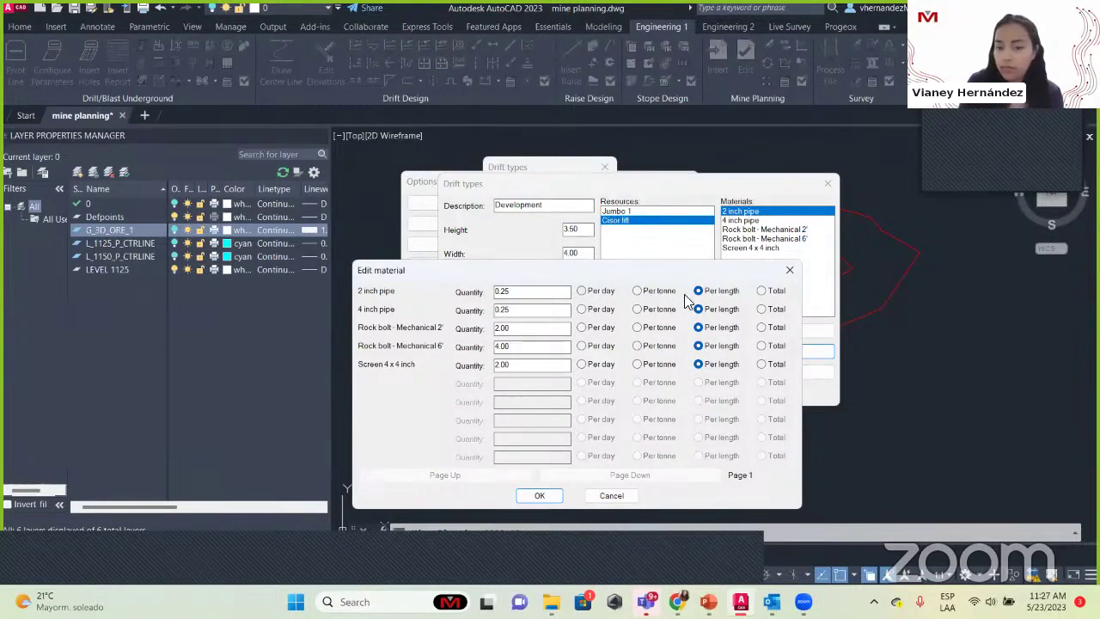
left_click(790, 271)
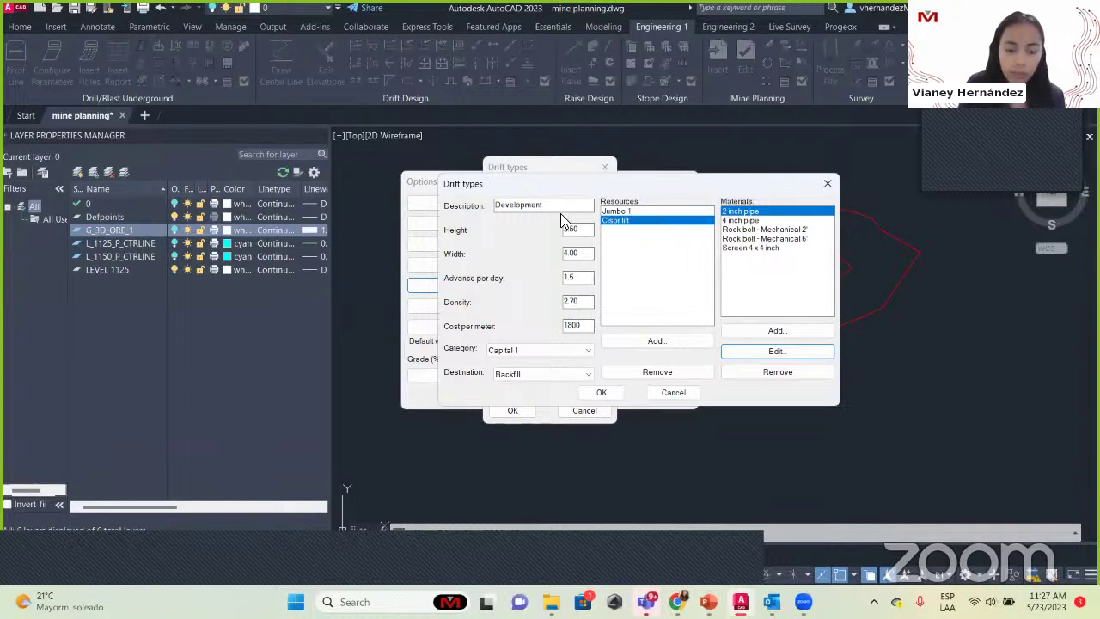
left_click(525, 378)
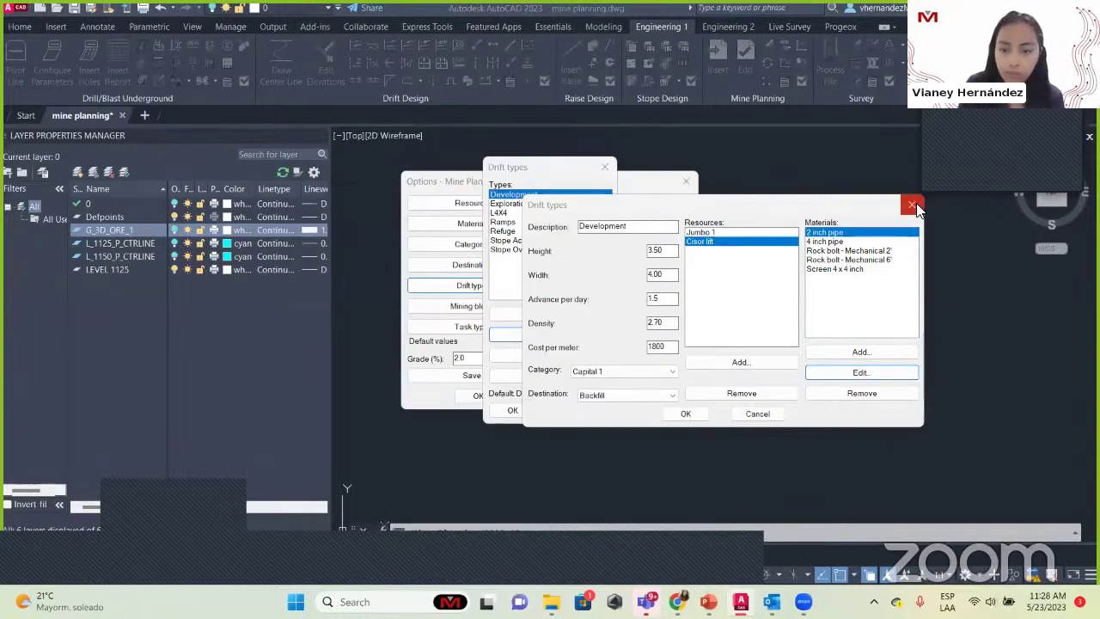
left_click(610, 172)
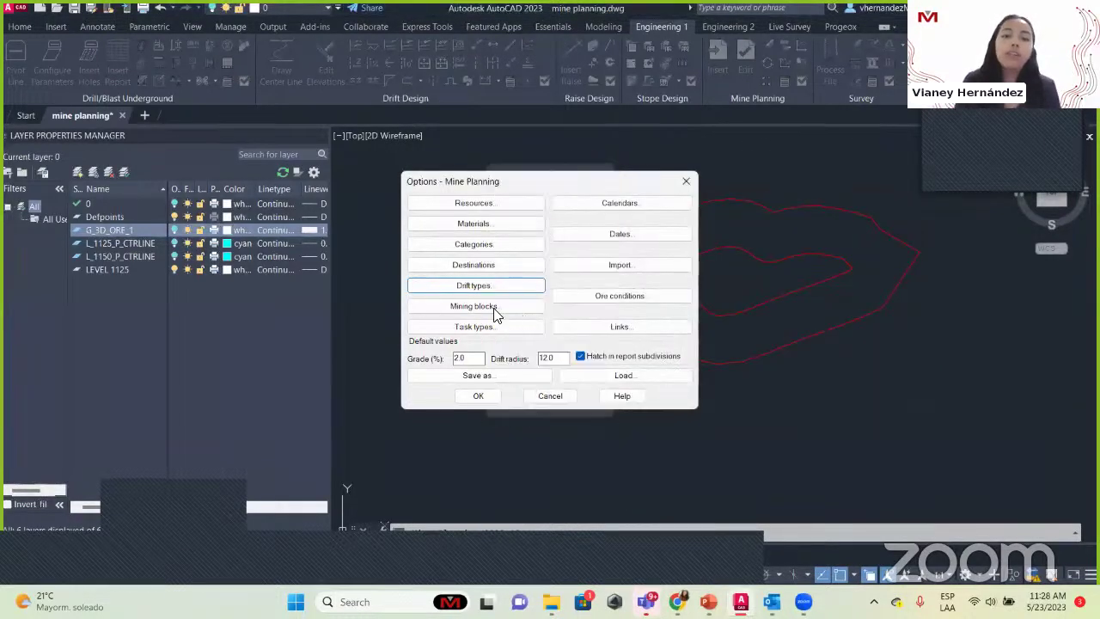
Step: Open the 1000 tpd mining block for editing and review its description
left_click(486, 310)
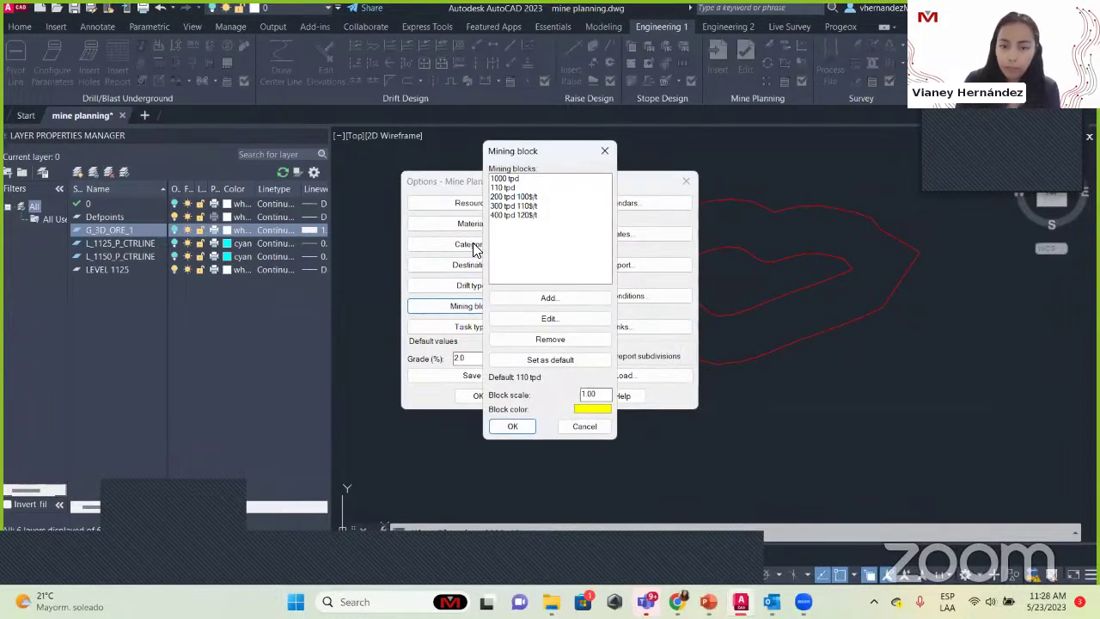
left_click(507, 179)
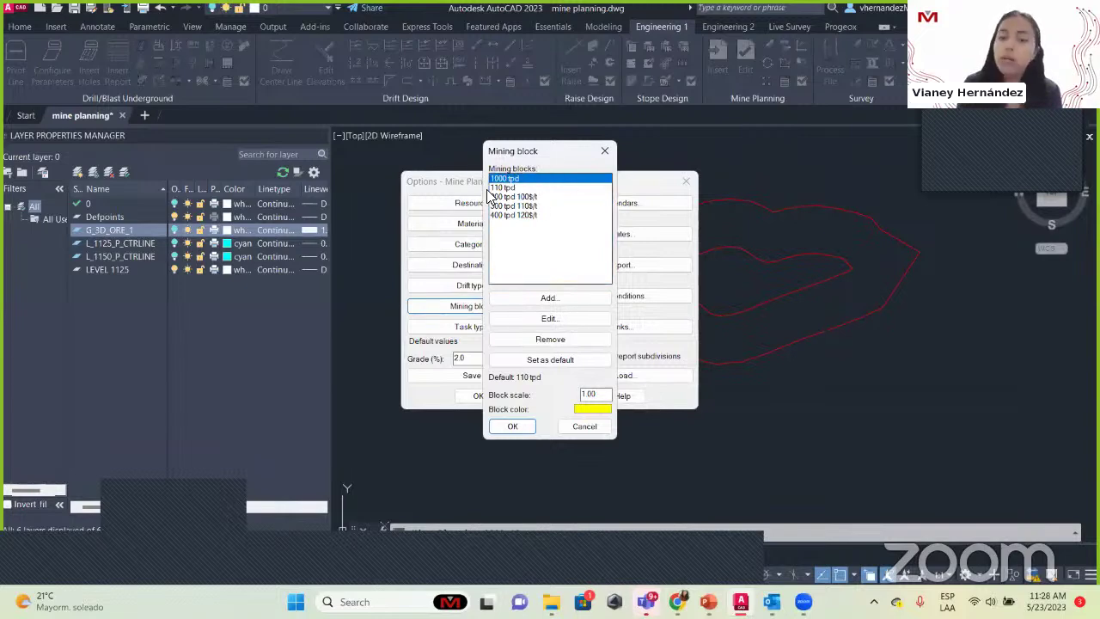
left_click(546, 319)
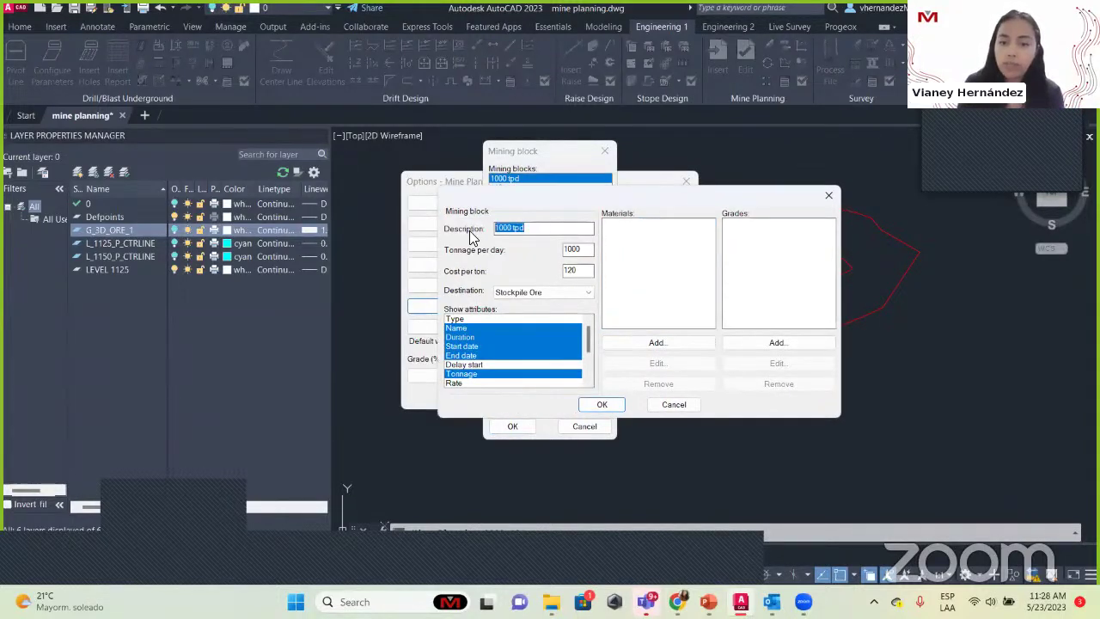
left_click(524, 228)
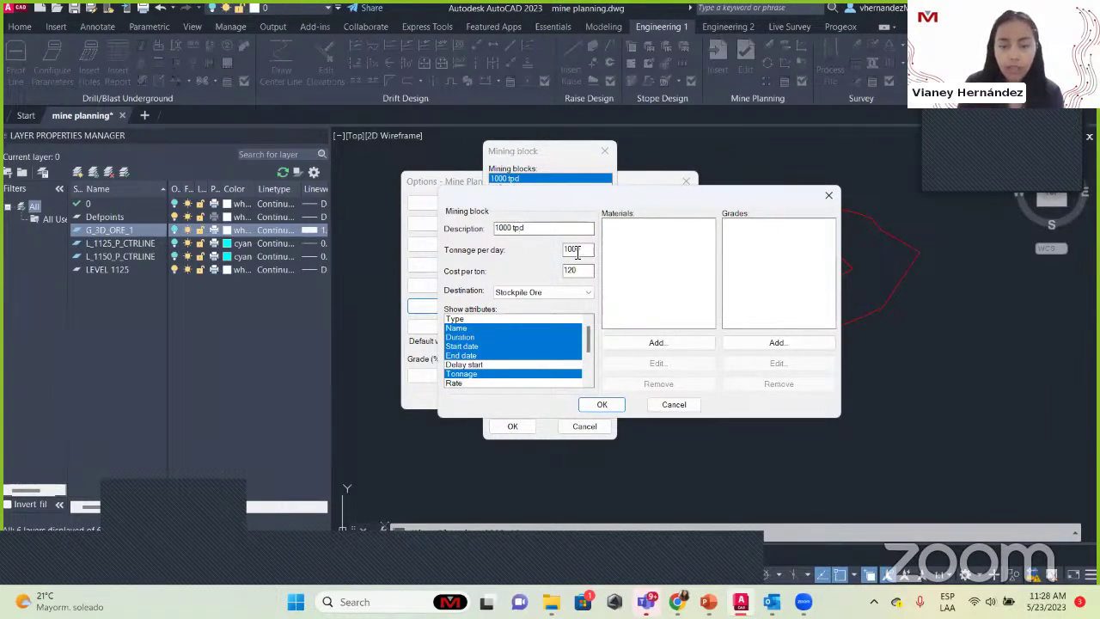
left_click_drag(549, 228, 499, 228)
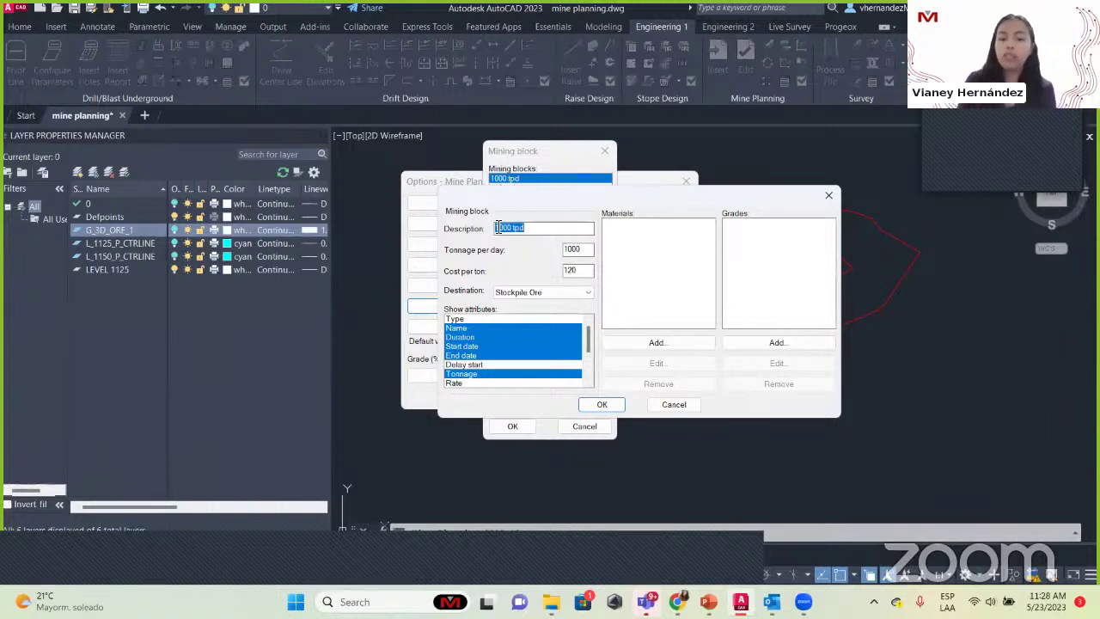
left_click(566, 227)
Step: Review the 1000 tpd block's tonnage per day, cost per ton and destination settings without changing them
left_click_drag(587, 249, 550, 258)
left_click(585, 252)
left_click(593, 251)
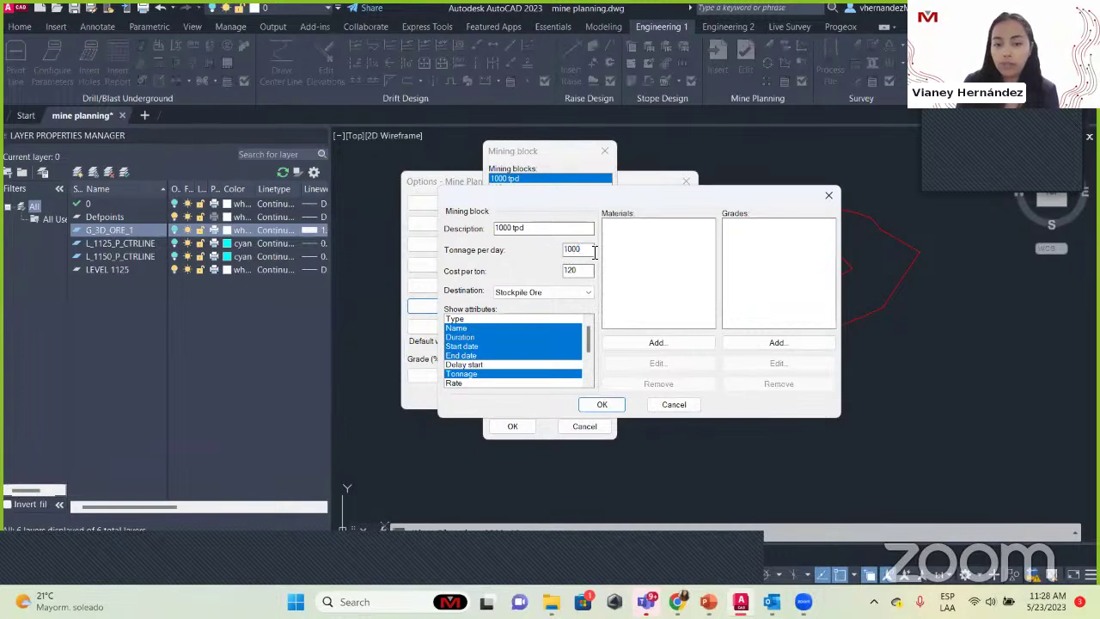
double_click(572, 272)
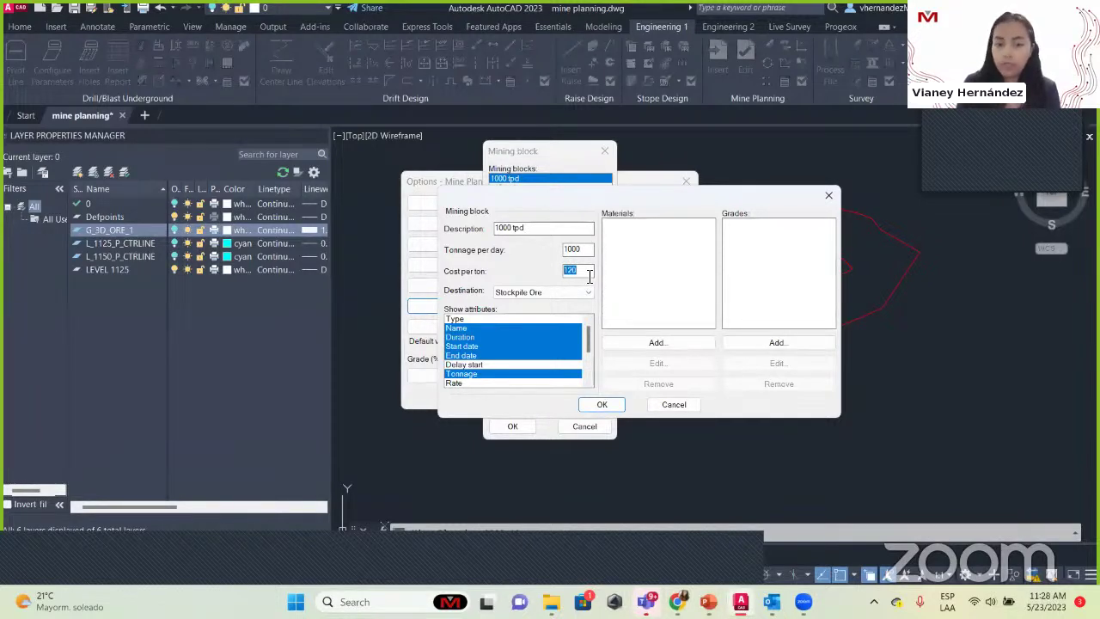
left_click(524, 292)
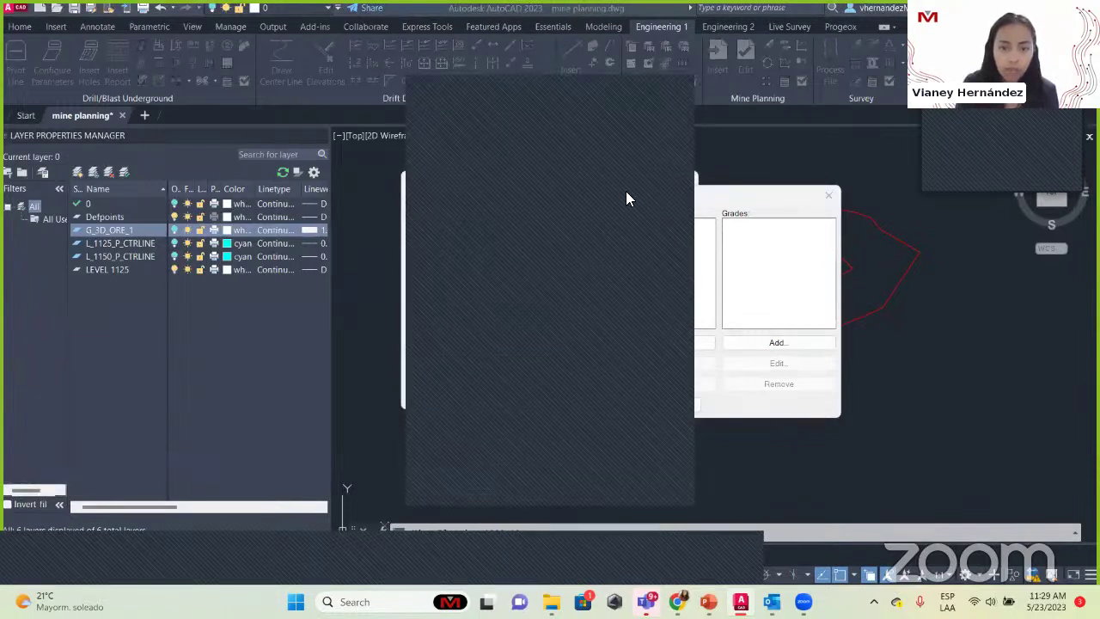
left_click(674, 92)
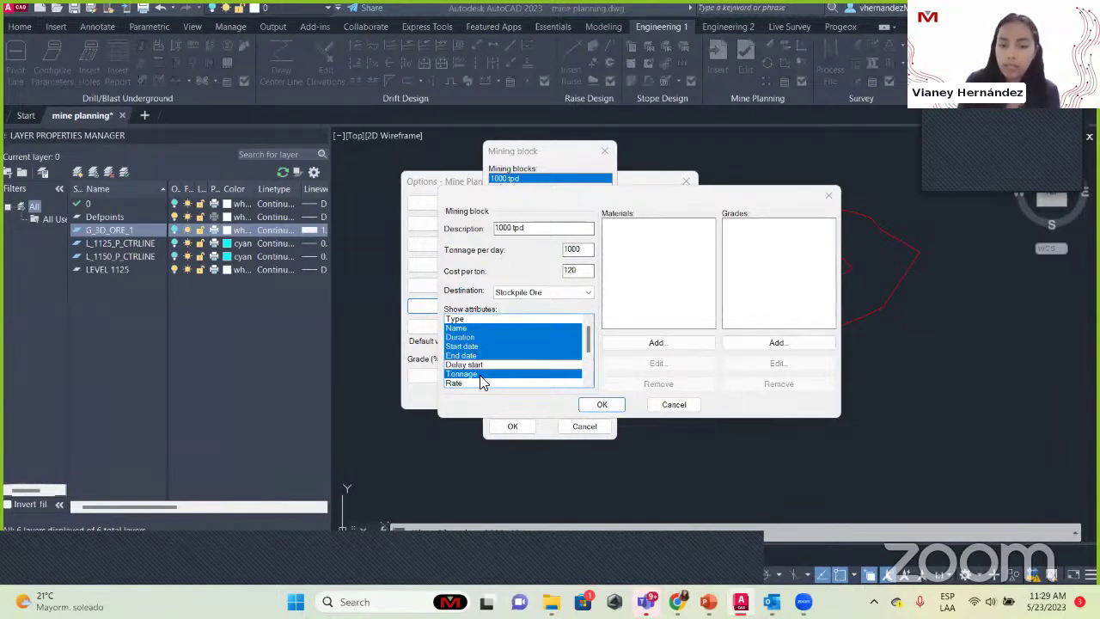
Step: Reselect Name, Duration, Start date, End date and Tonnage as the attributes shown for the 1000 tpd mining block
left_click(458, 329)
left_click(470, 339)
left_click(456, 329)
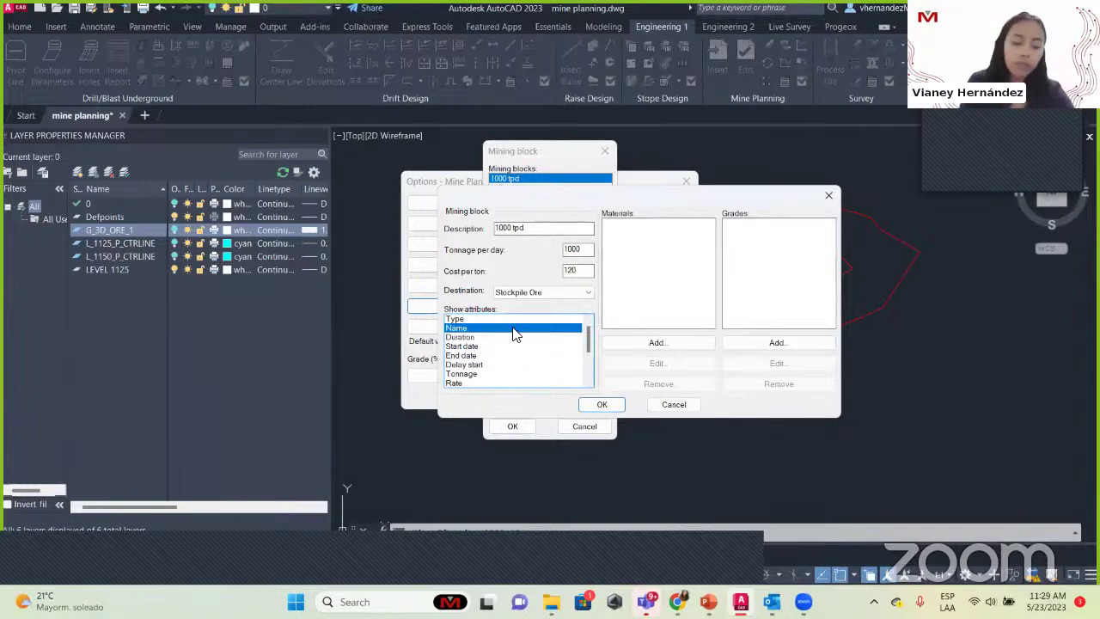
left_click_drag(541, 227, 446, 228)
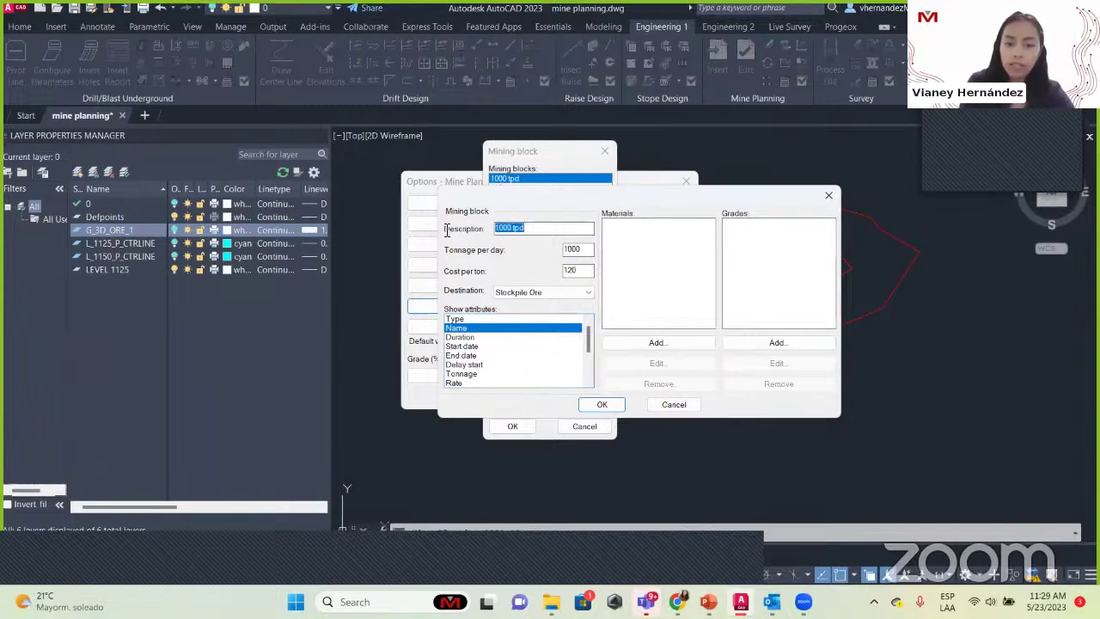
left_click(483, 338, "ctrl")
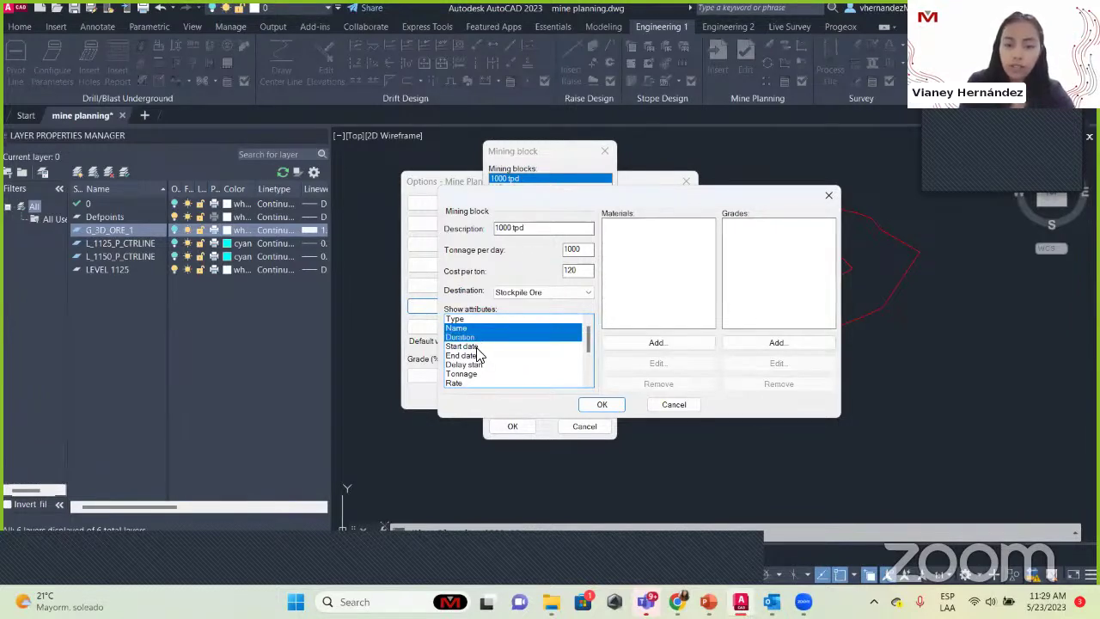
left_click(487, 346, "ctrl")
left_click(489, 356, "ctrl")
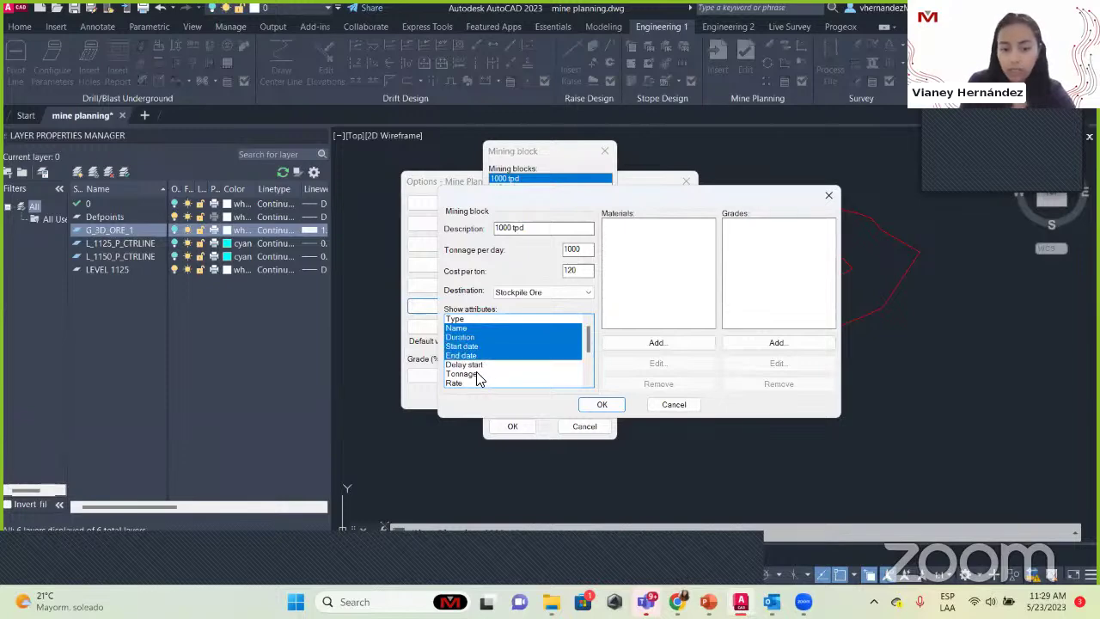
left_click(478, 375, "ctrl")
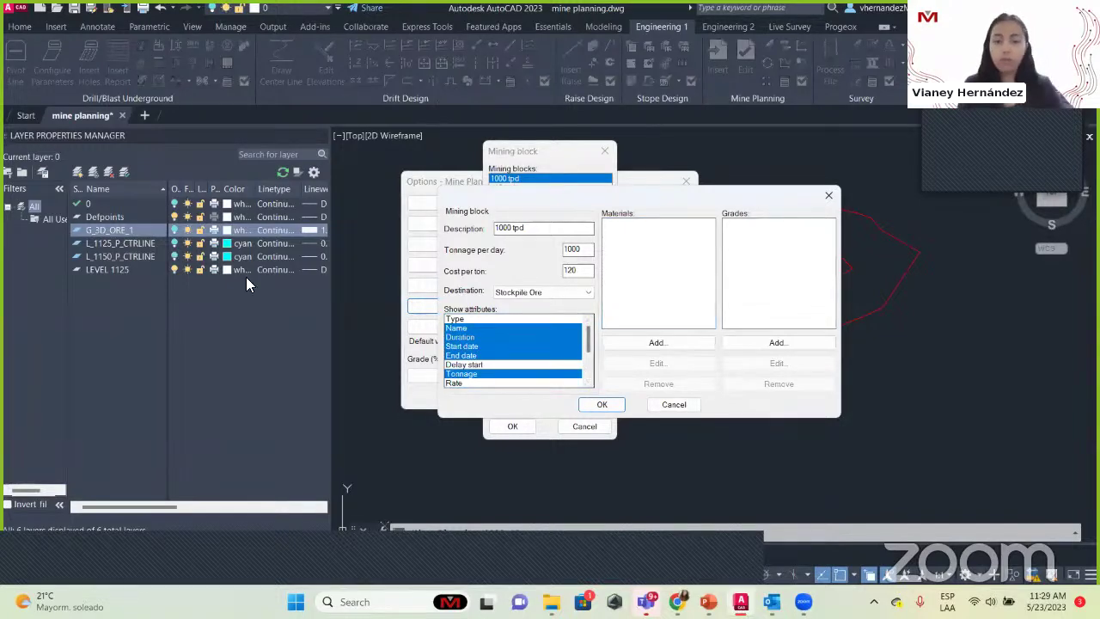
Step: Look through the materials available to add to the 1000 tpd block and close its settings without adding any
left_click(633, 342)
scroll(488, 306, "down", 5)
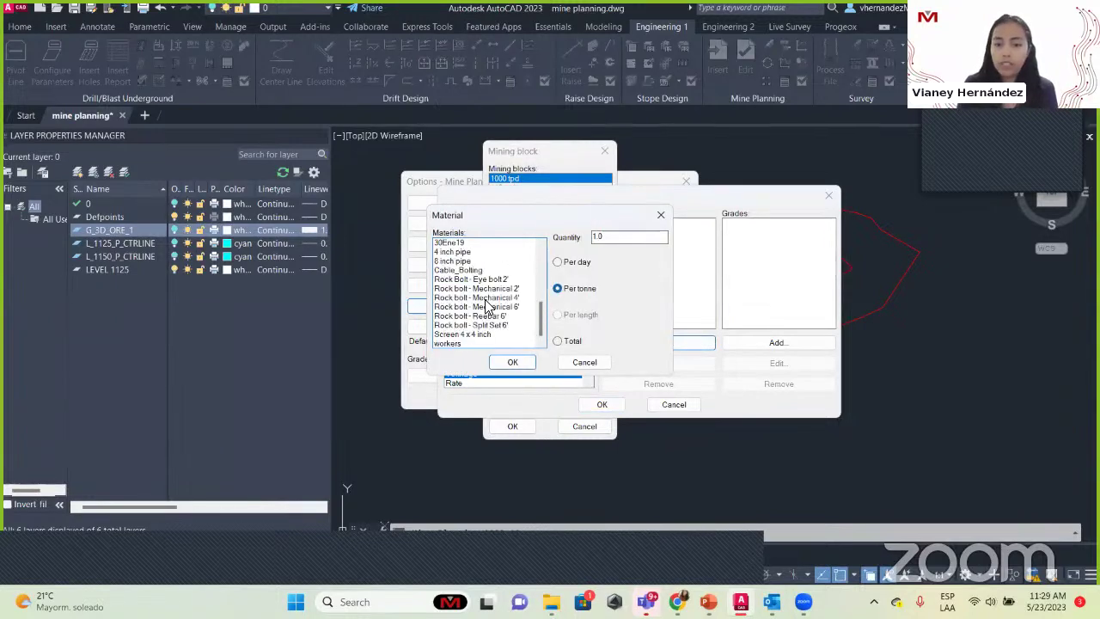
left_click(660, 214)
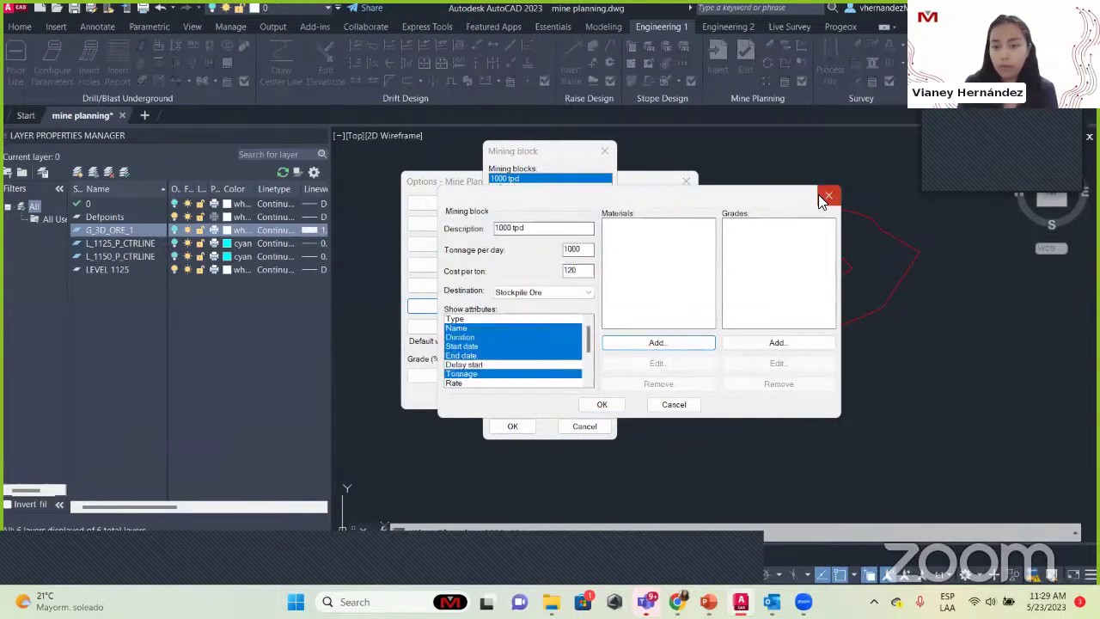
left_click(828, 195)
Step: Open the 110 tpd mining block for editing and check its assigned materials, including Screen 4 x 4 inch
left_click(514, 188)
left_click(547, 320)
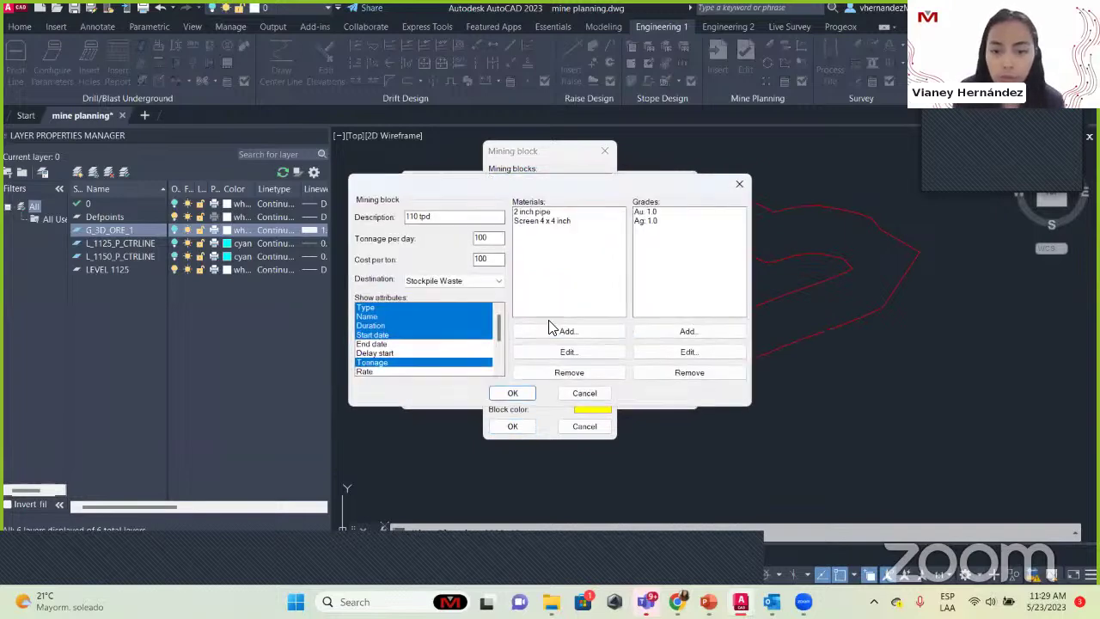
left_click(541, 223)
left_click(544, 221)
left_click(563, 222)
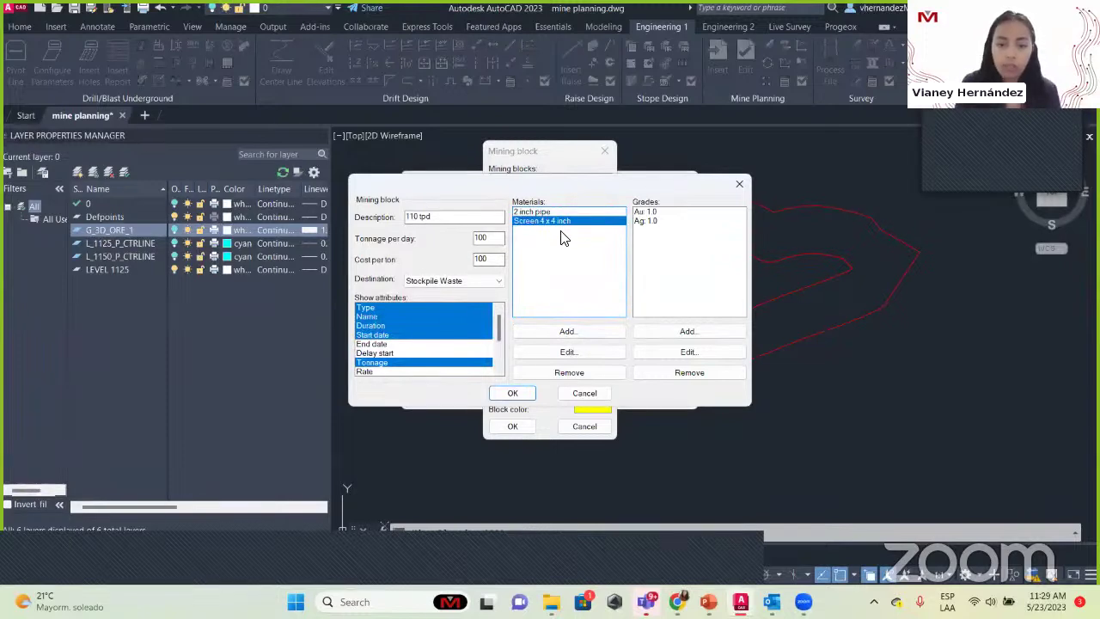
Step: Review the Au and Ag grades assigned to the 110 tpd mining block
left_click(655, 212)
left_click(657, 220)
left_click(656, 213)
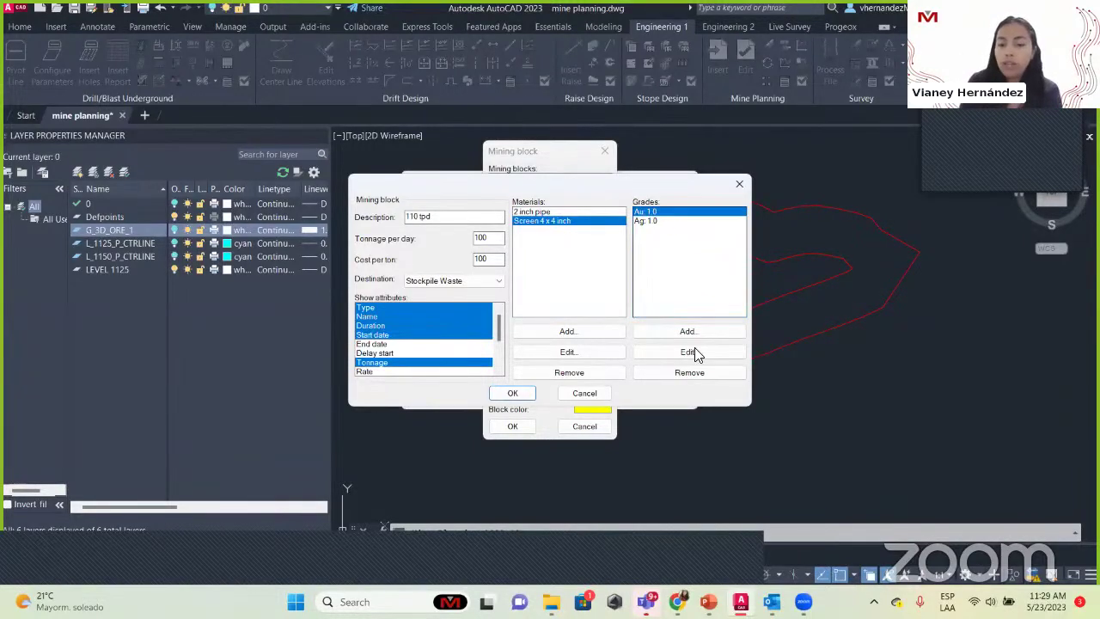
left_click(651, 222)
left_click(655, 213)
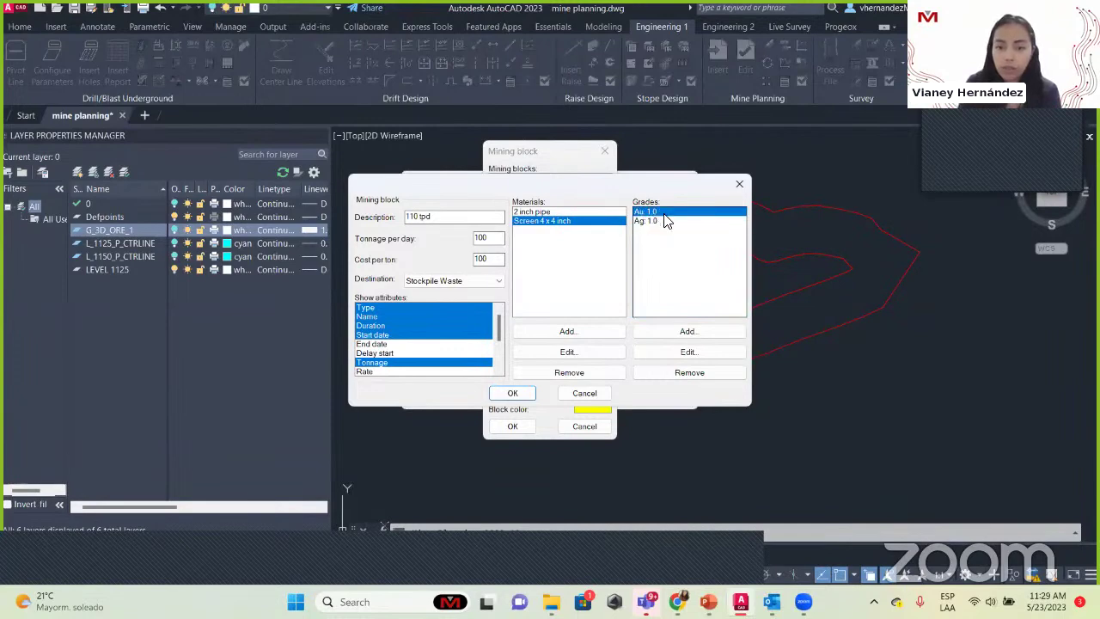
Step: Examine the grade types available to add to the 110 tpd block and close the mining block forms without adding any
left_click(691, 331)
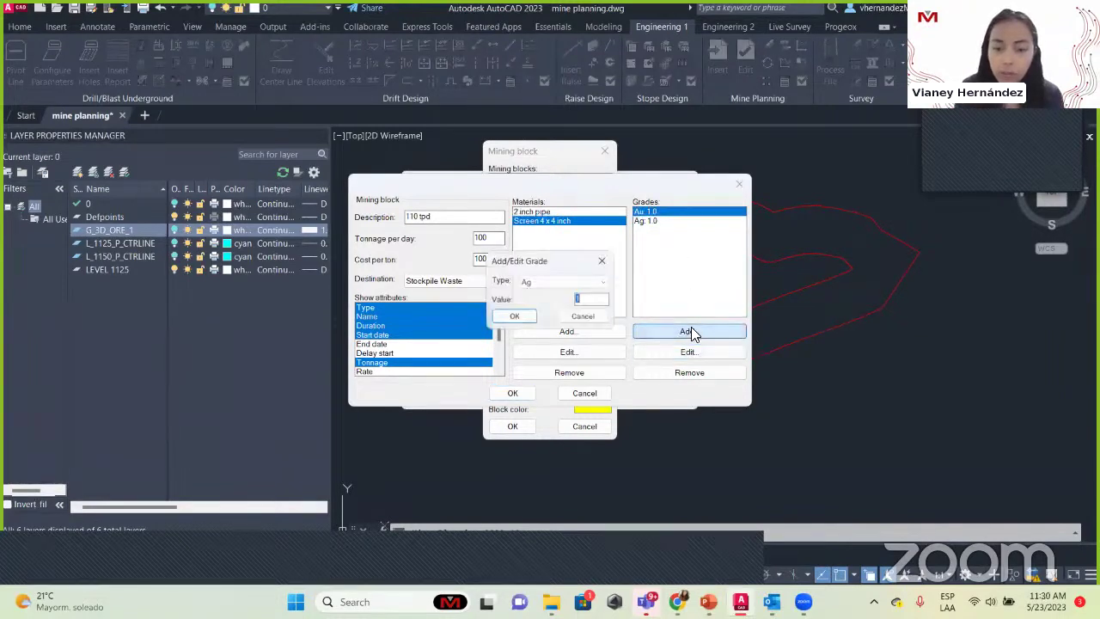
left_click(530, 281)
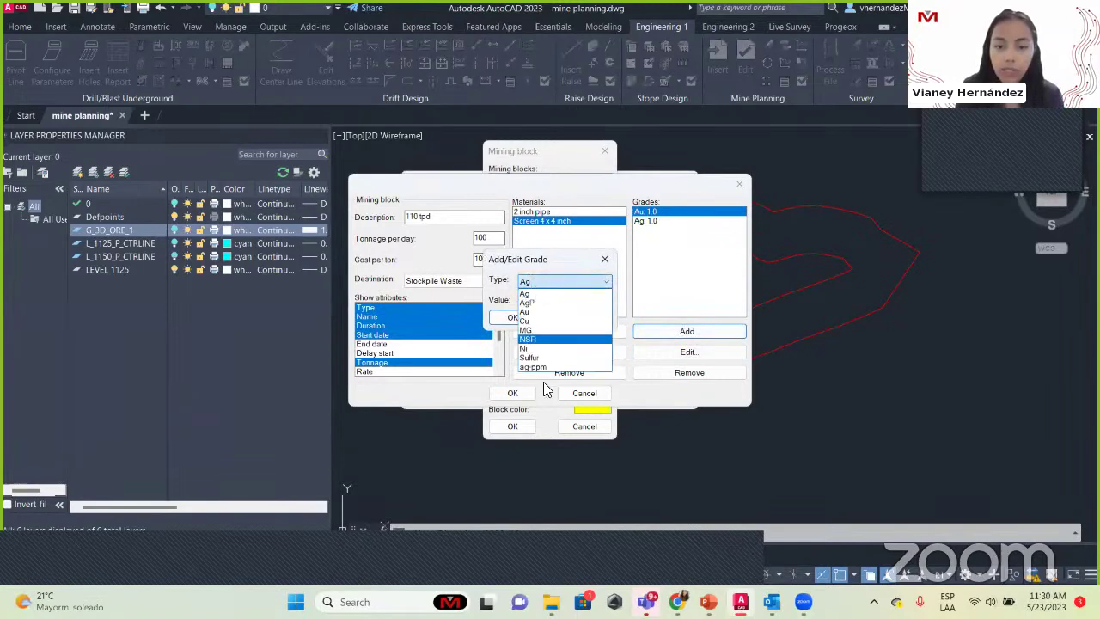
left_click(552, 290)
left_click(552, 284)
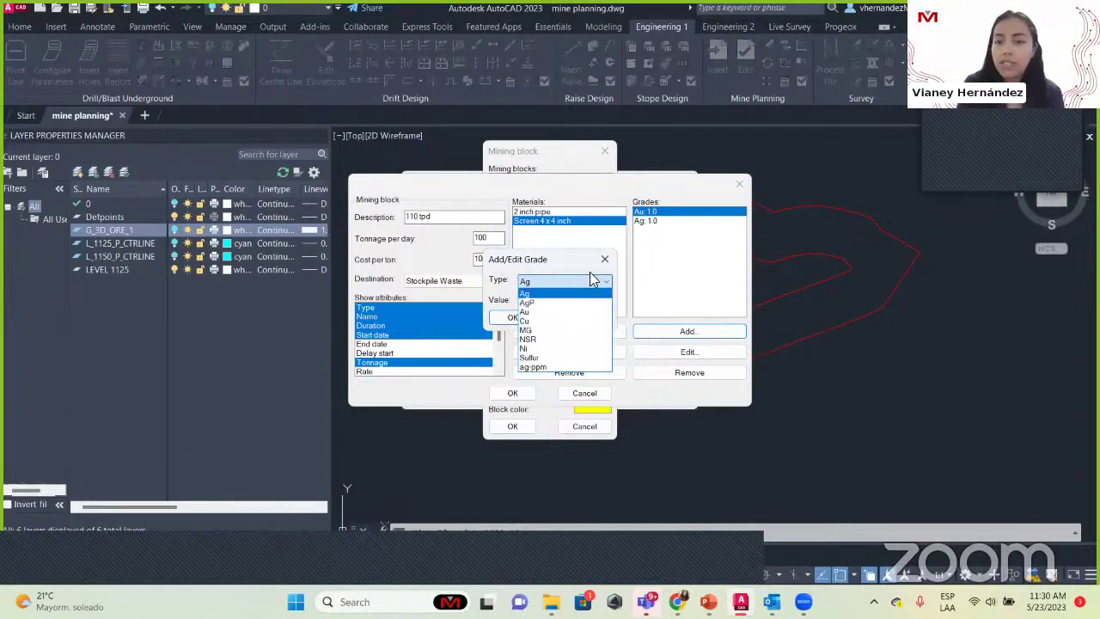
left_click(563, 290)
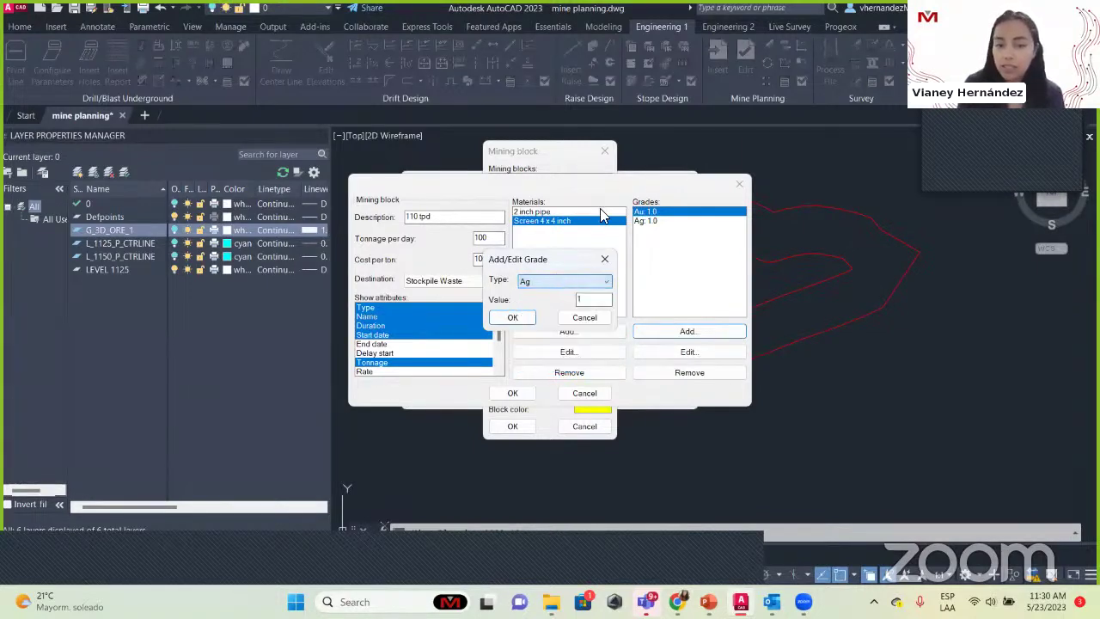
left_click(537, 286)
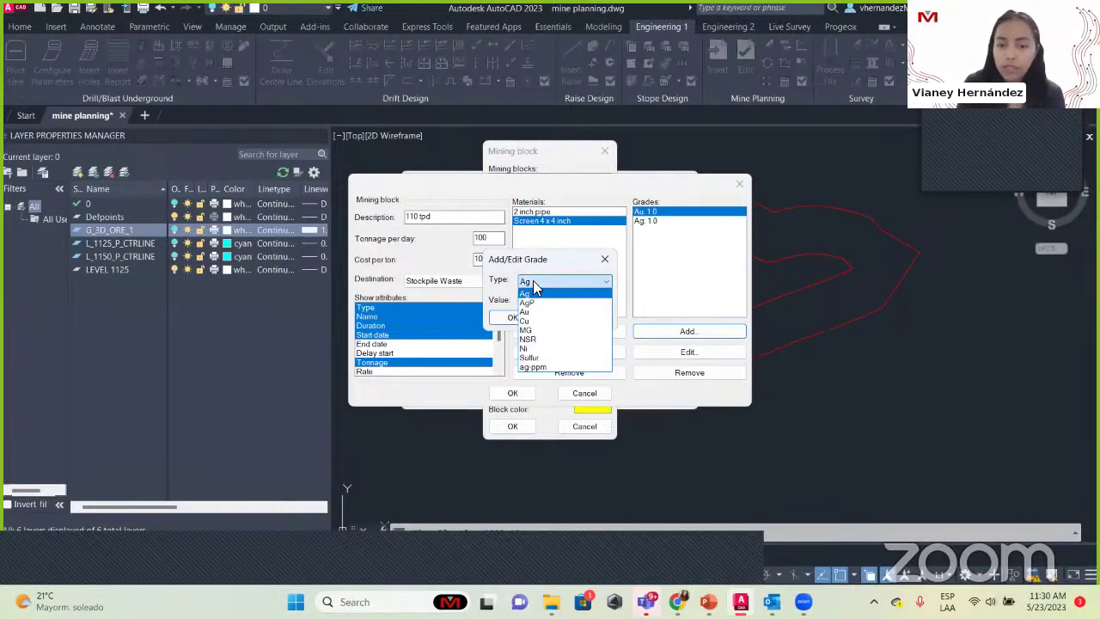
left_click(533, 290)
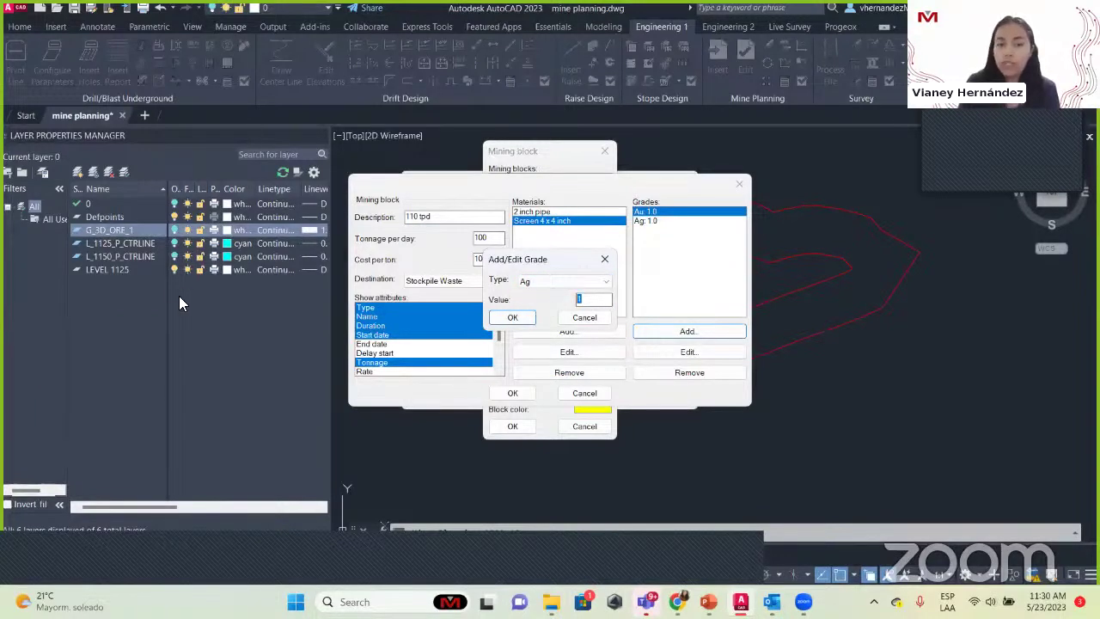
left_click(605, 263)
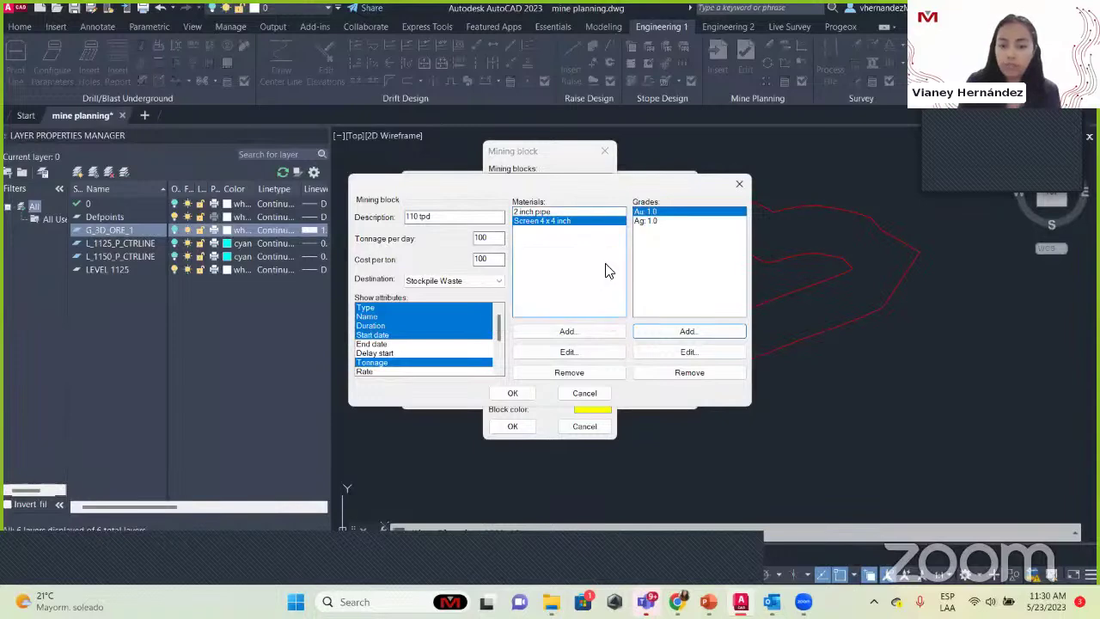
left_click(737, 186)
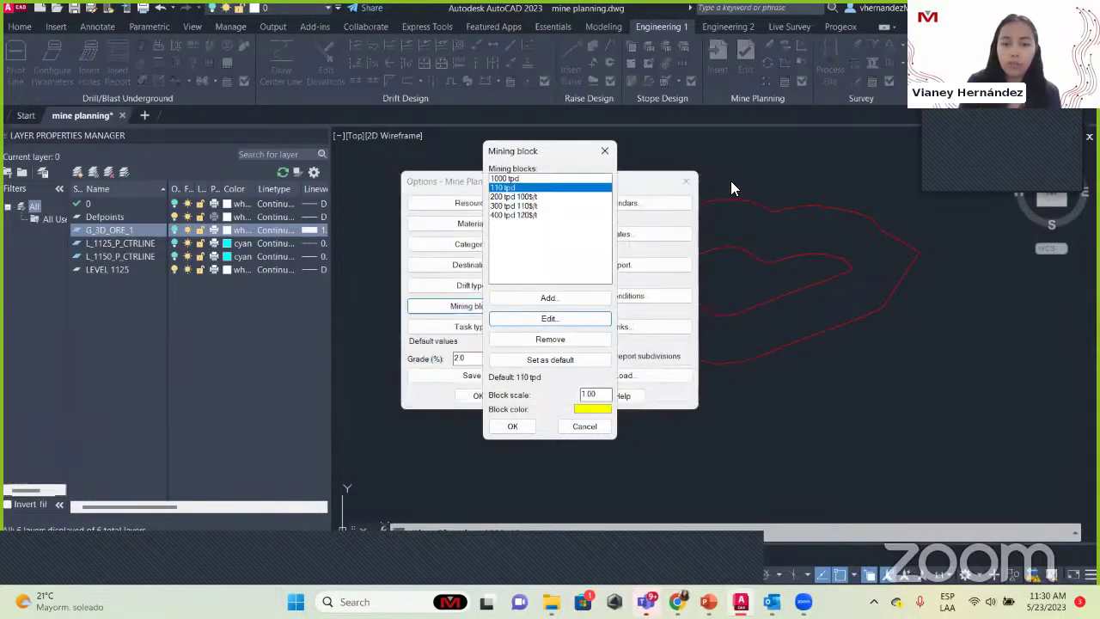
left_click(605, 153)
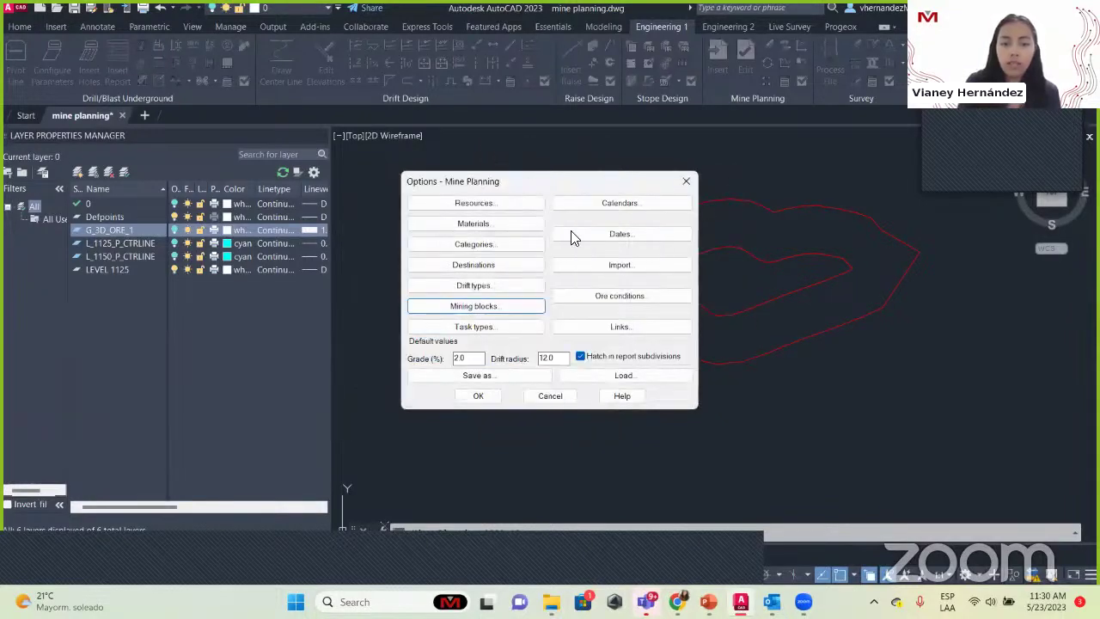
Step: Open the Fan in Bulkhead task type for editing and review its cost, category, shown attributes, resources and materials
left_click(473, 327)
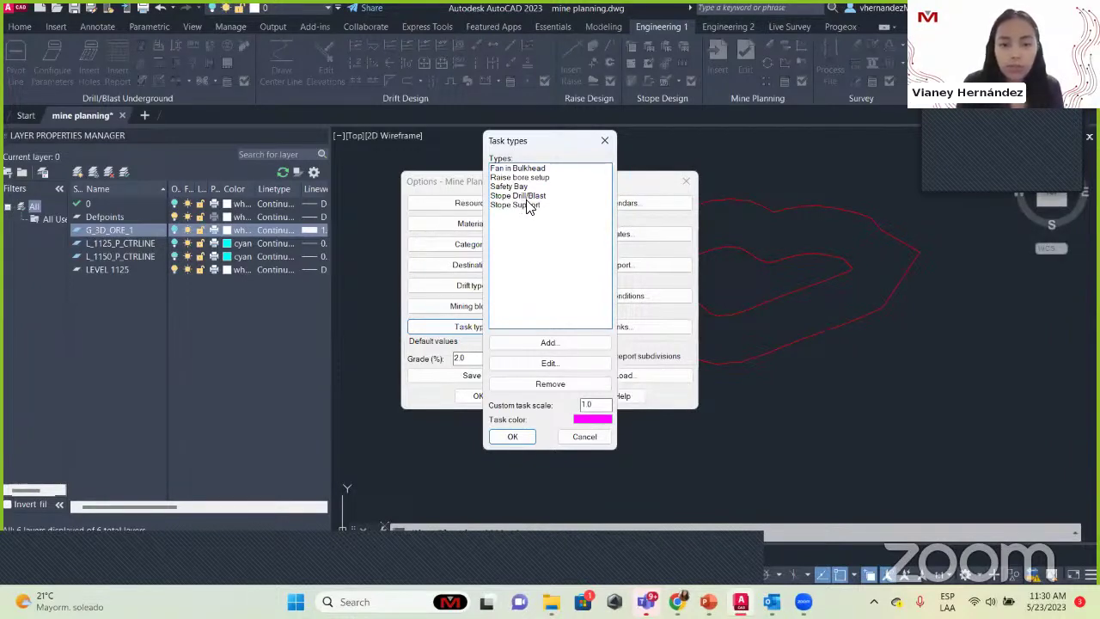
left_click(529, 171)
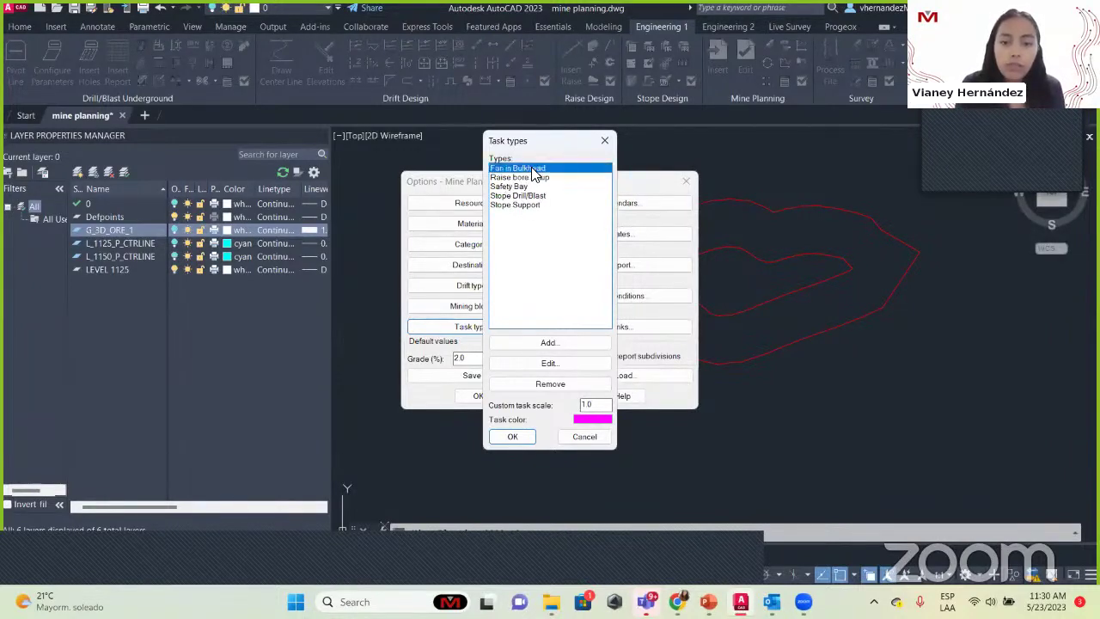
left_click(541, 364)
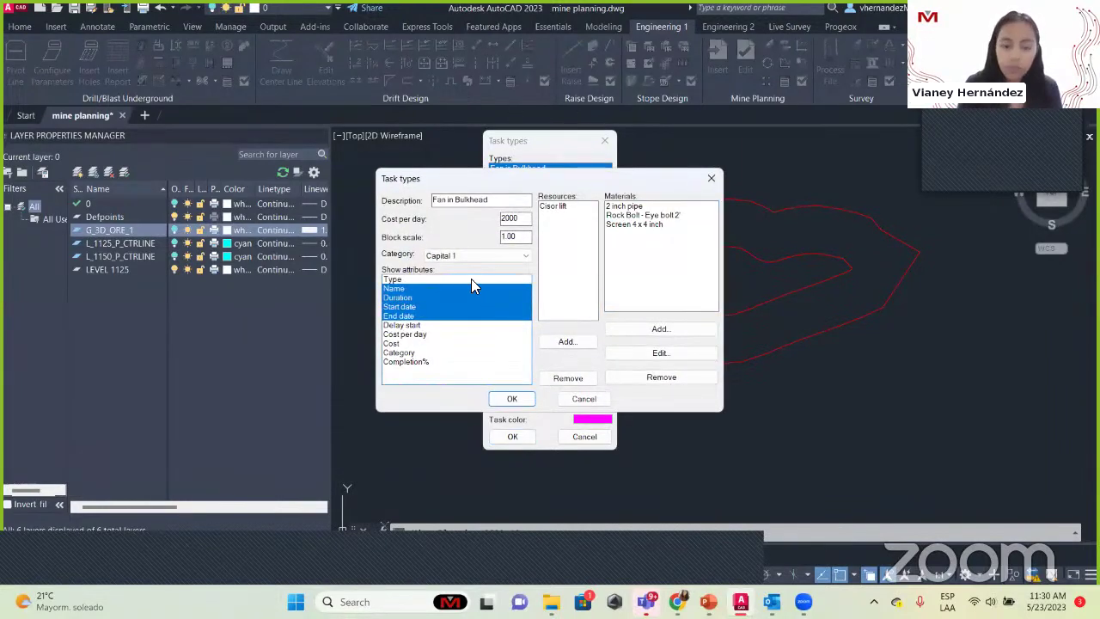
left_click_drag(486, 179, 699, 222)
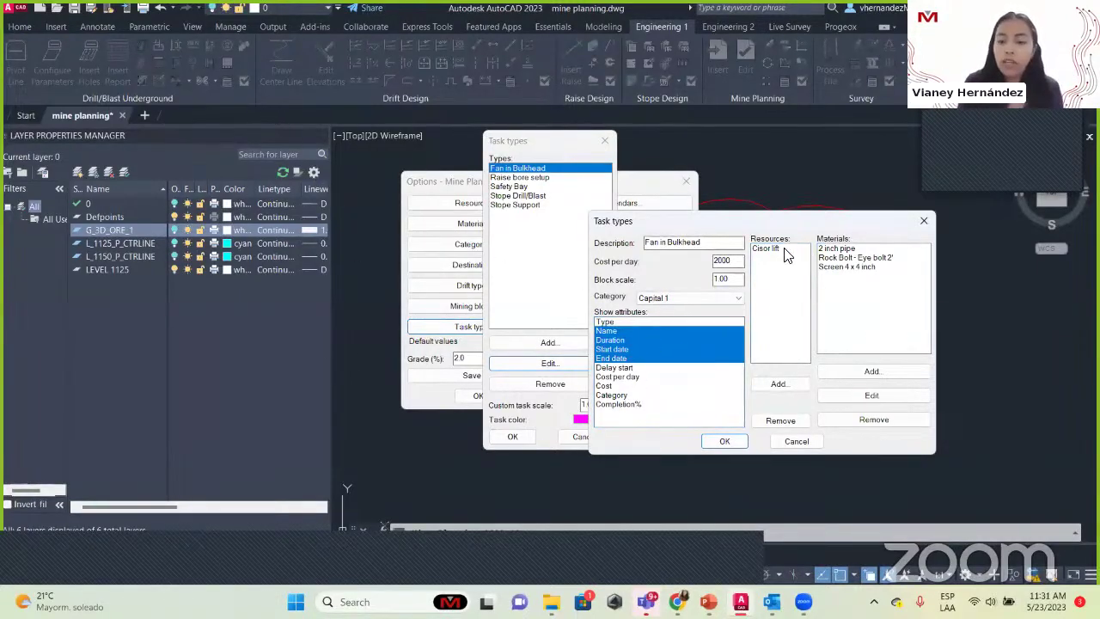
Step: Look through the resources available to add to Fan in Bulkhead and close the task type forms without adding any
left_click(792, 385)
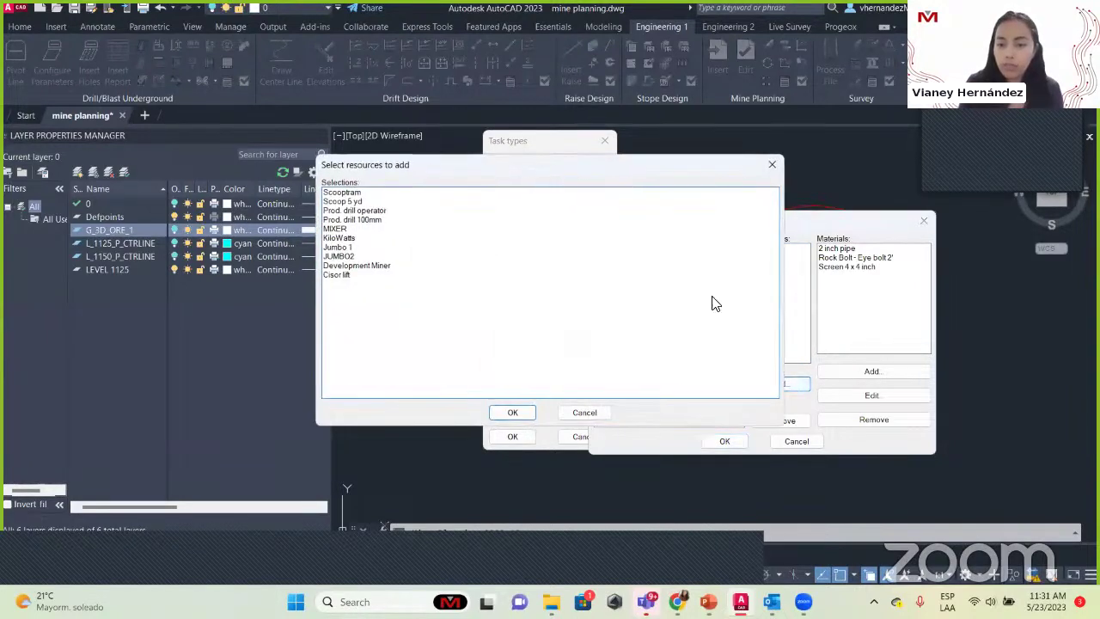
left_click(772, 164)
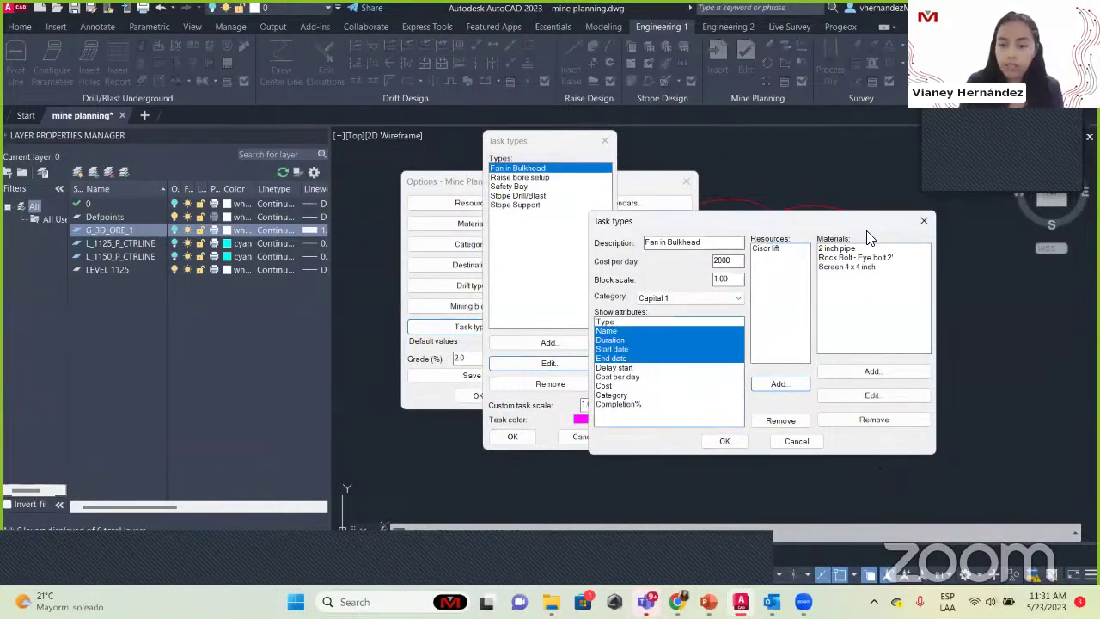
left_click(924, 221)
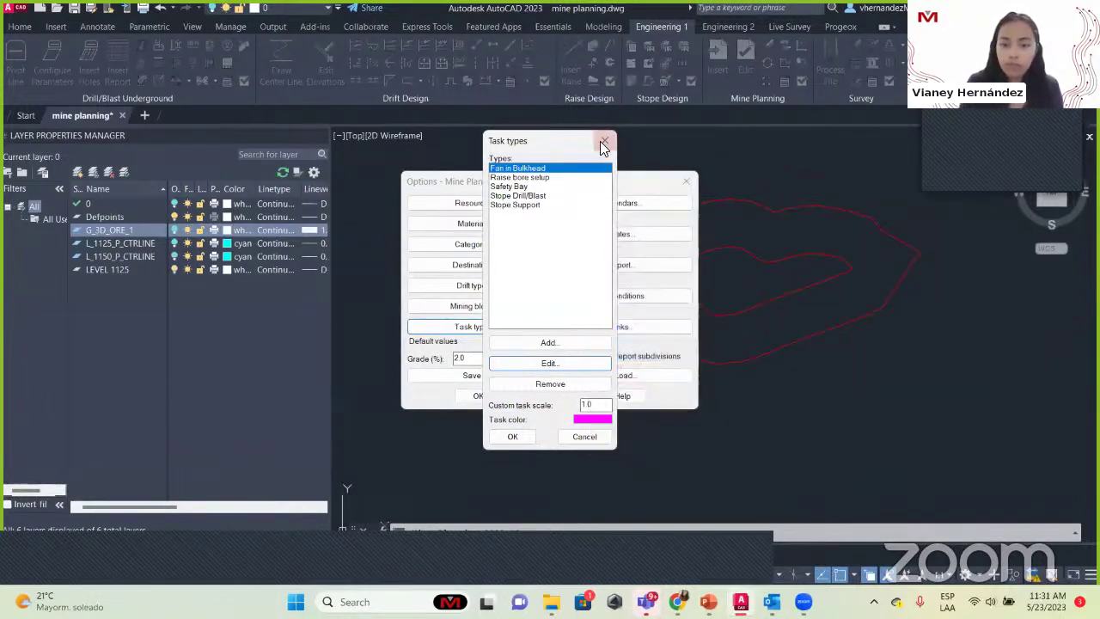
left_click(605, 141)
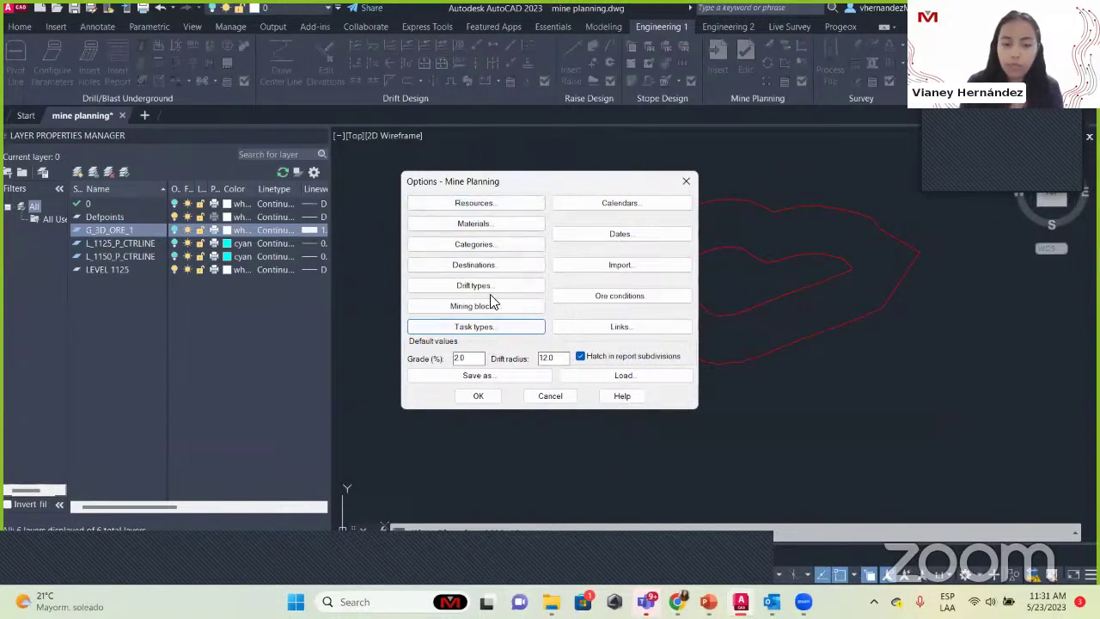
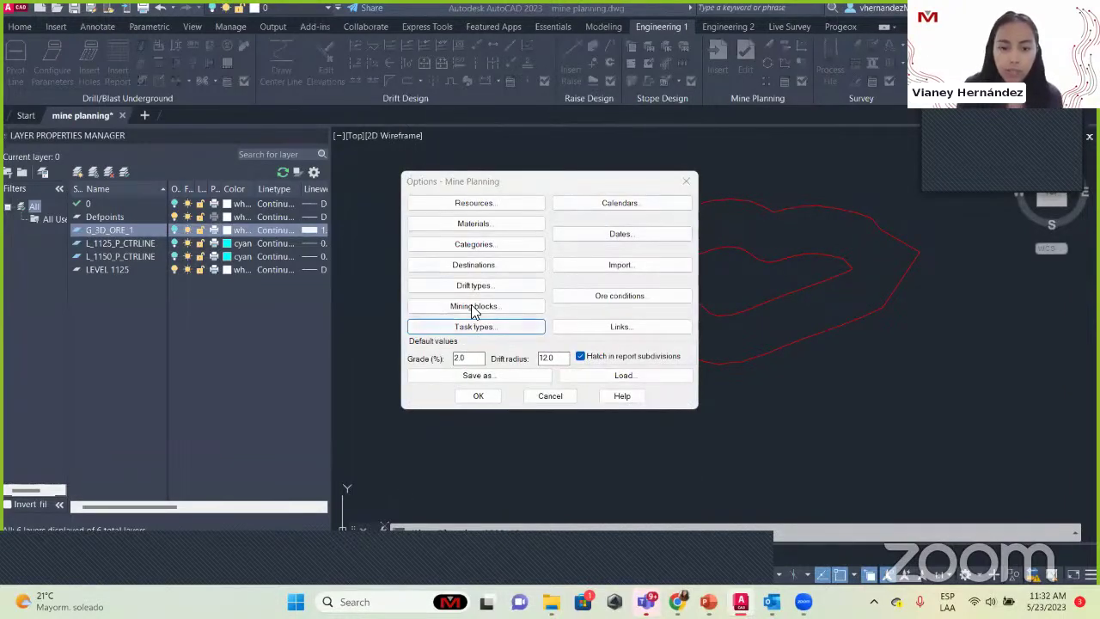
Step: Open the Stope Drill/Blast task type, review its resources, materials and attributes, and close the task type forms unchanged
left_click(494, 329)
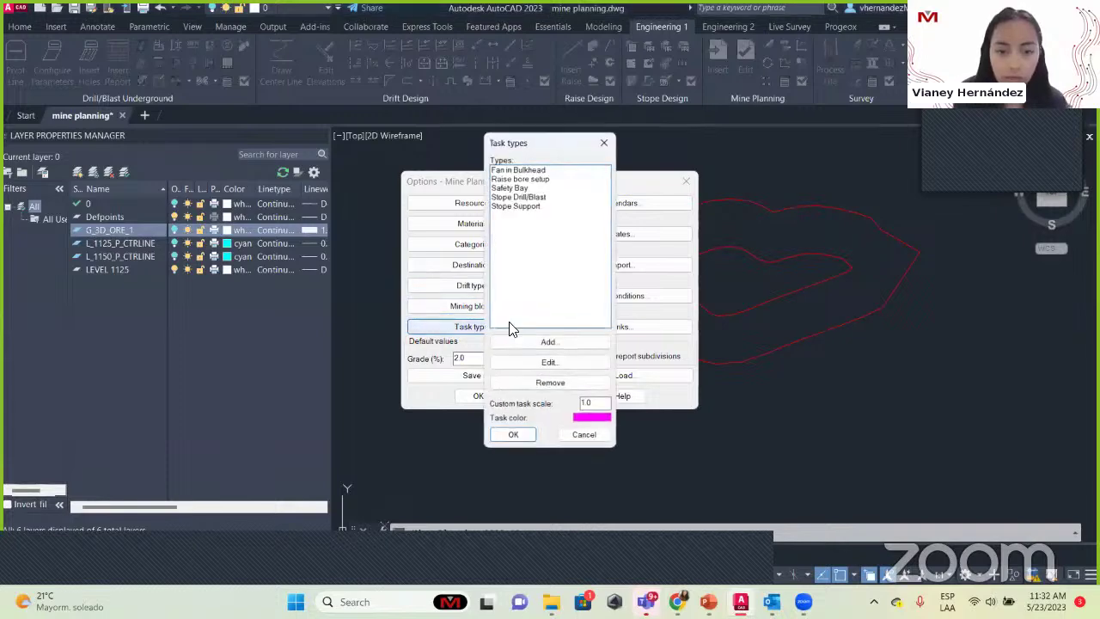
left_click(530, 196)
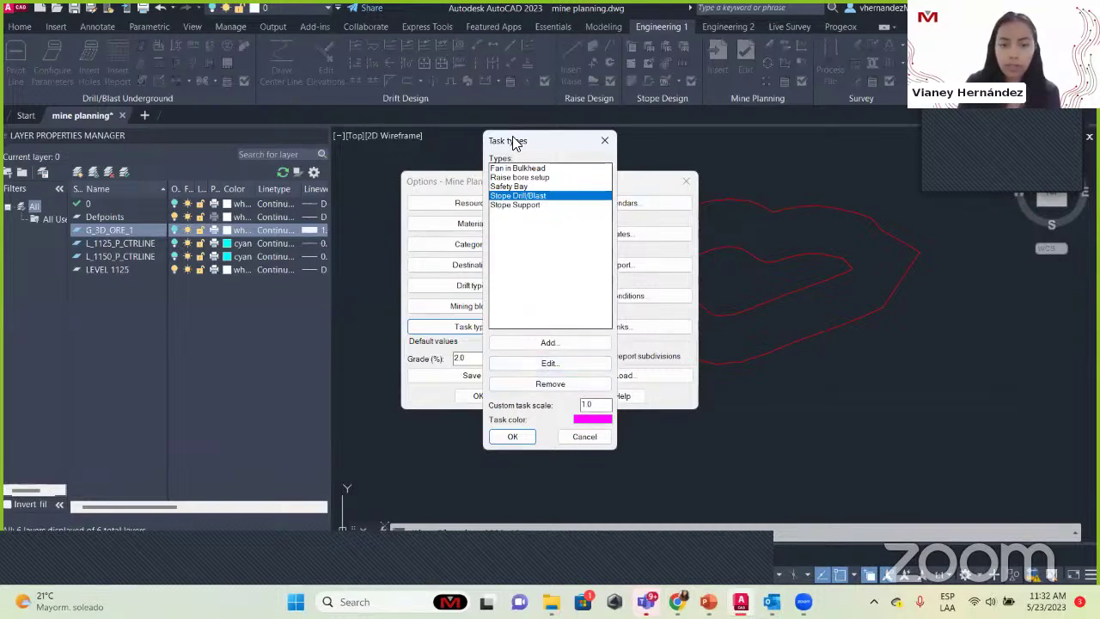
left_click_drag(515, 143, 548, 159)
left_click(573, 380)
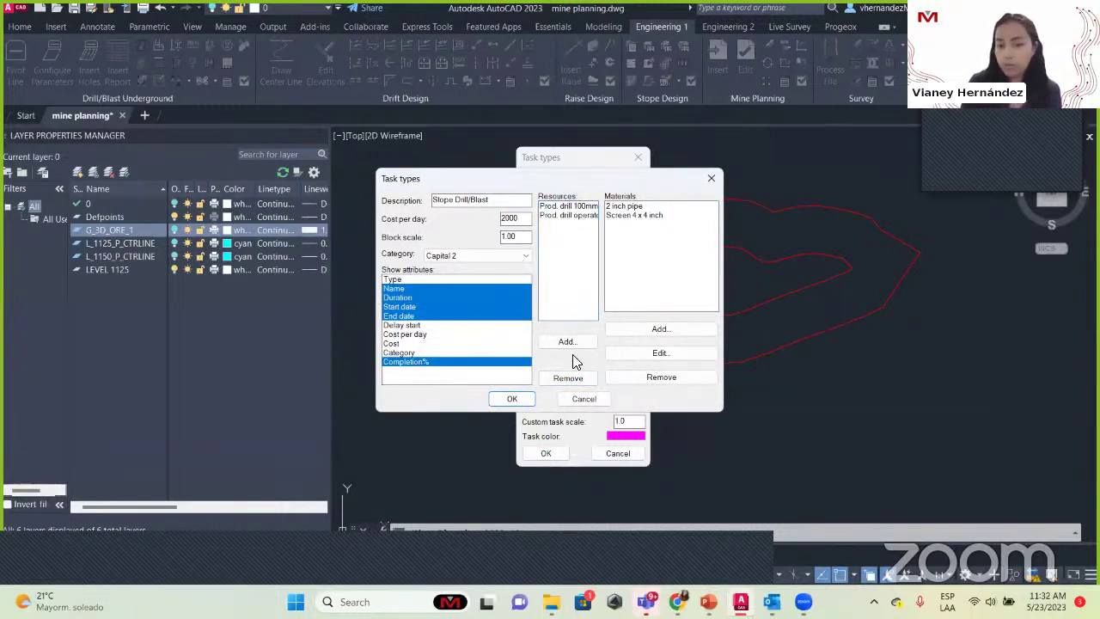
left_click(668, 236)
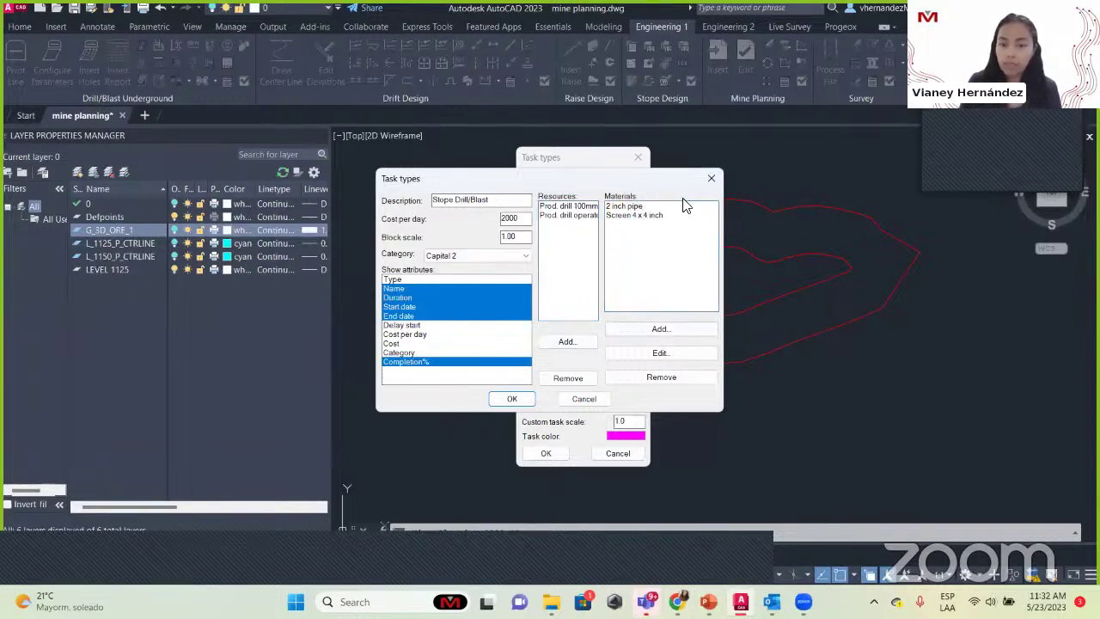
left_click(711, 178)
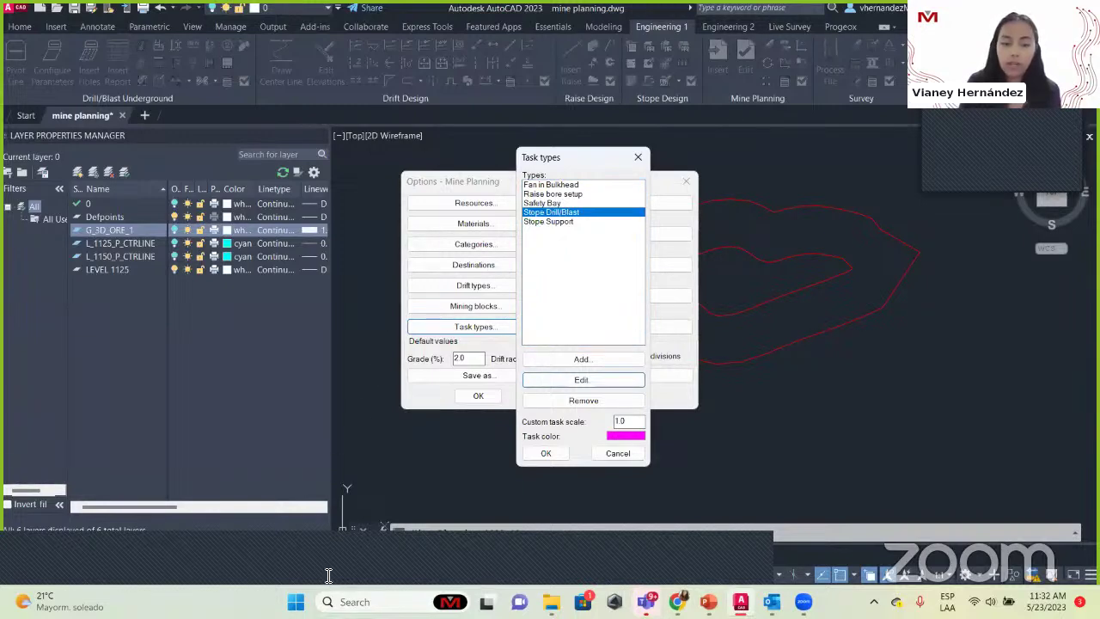
left_click(583, 453)
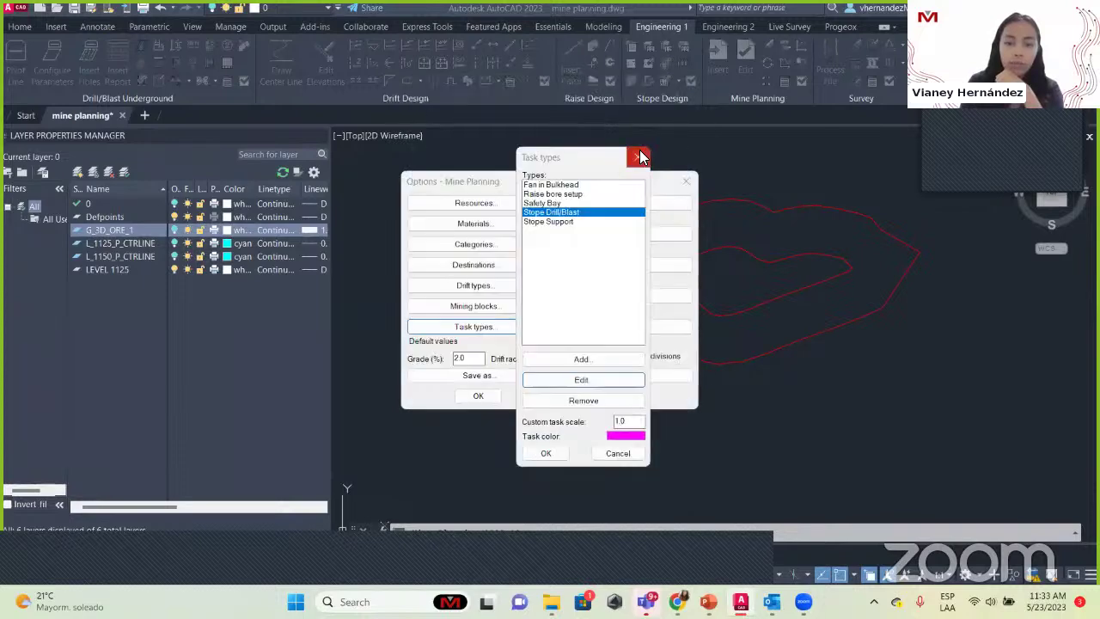
left_click(637, 154)
Step: Open the drift types list and go through the Ramps, Development and Stope Access entries
left_click(466, 286)
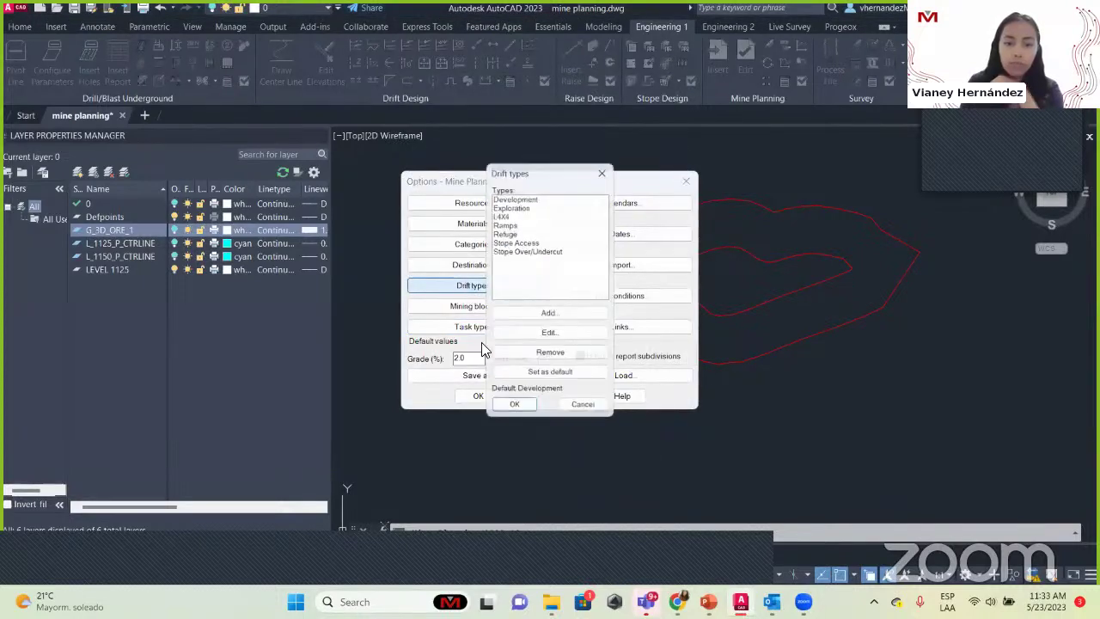
left_click(505, 224)
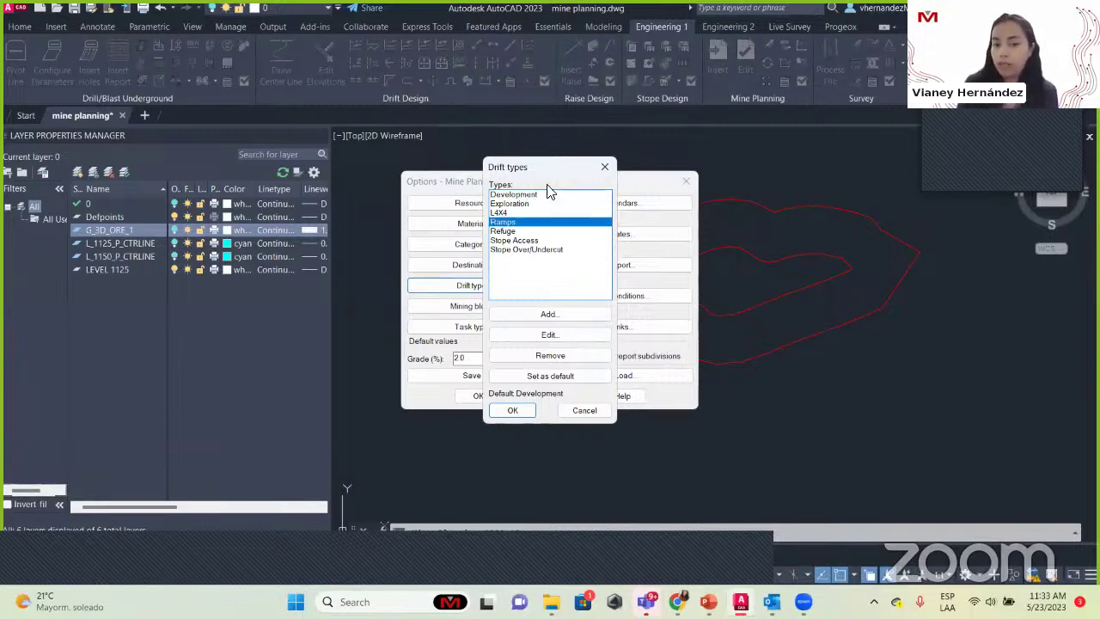
left_click_drag(541, 164, 486, 174)
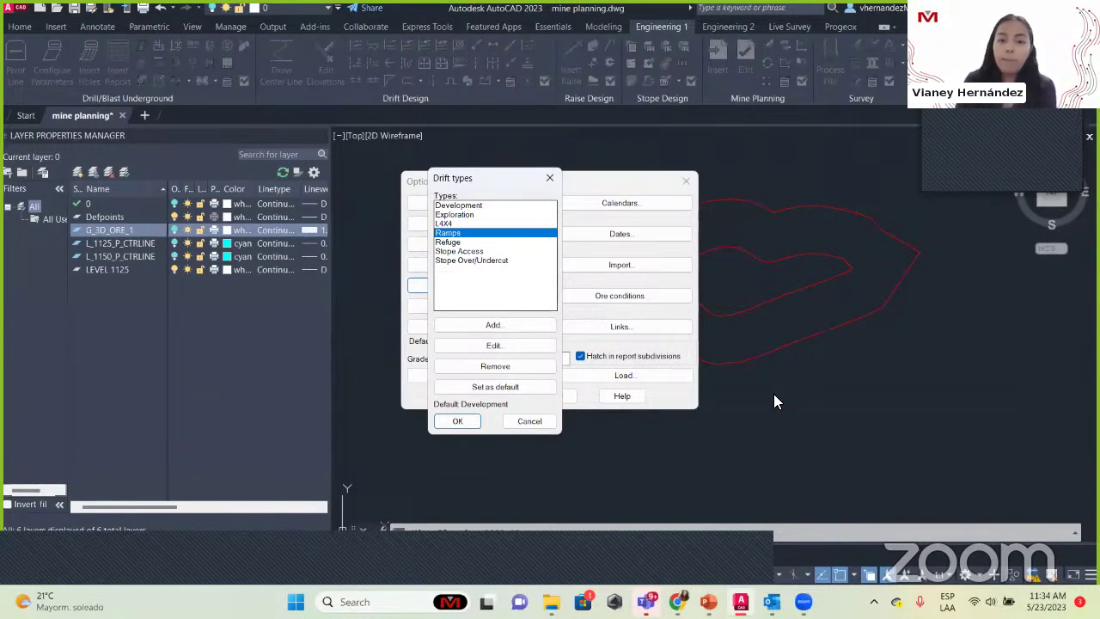
left_click(462, 206)
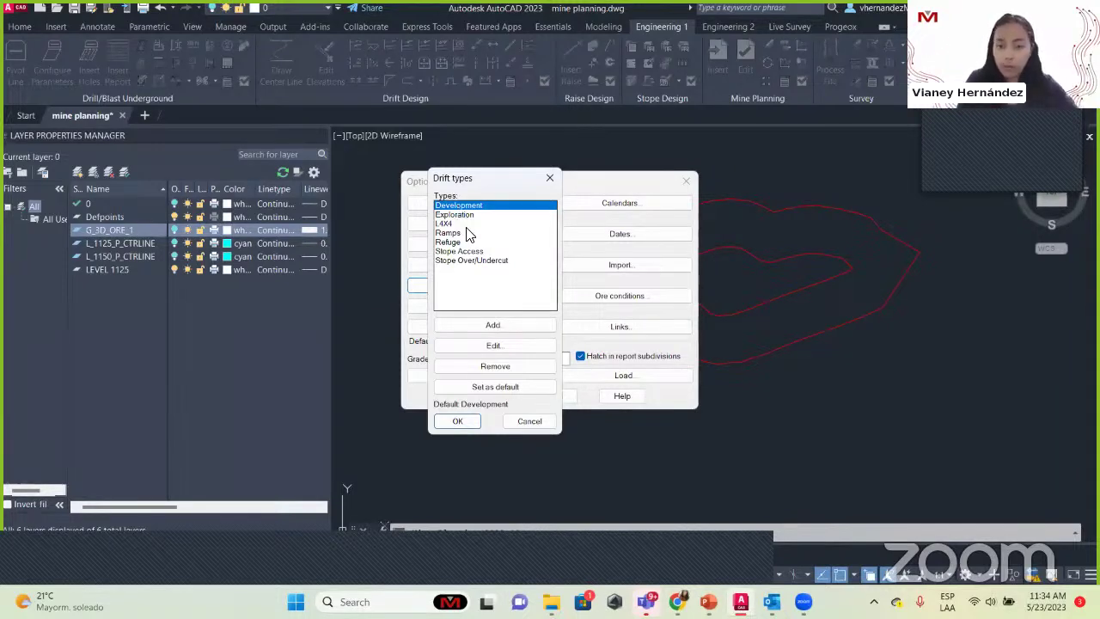
left_click(468, 234)
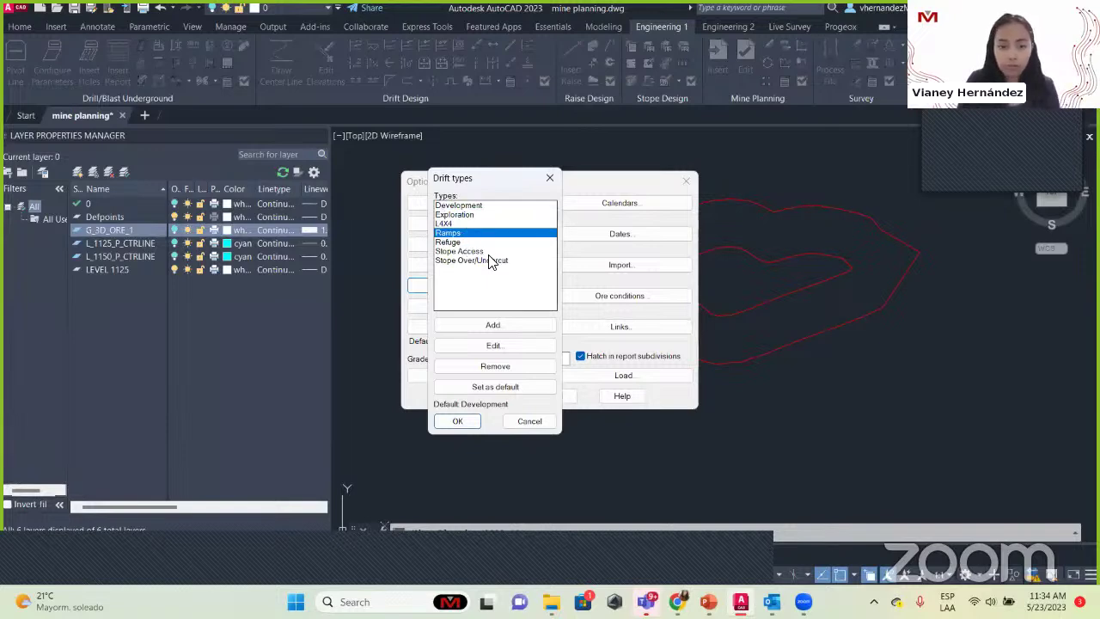
left_click(461, 252)
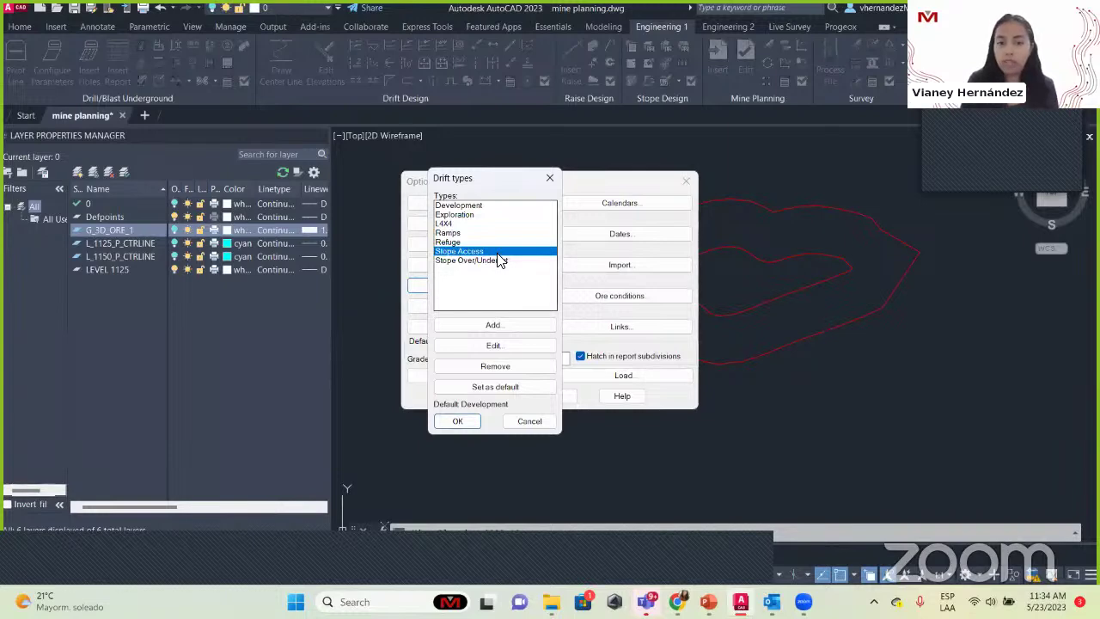
Step: Review the Stope Access drift type's dimensions, cost, destination and resources, and close its settings and the Mine Planning options unchanged
left_click(488, 347)
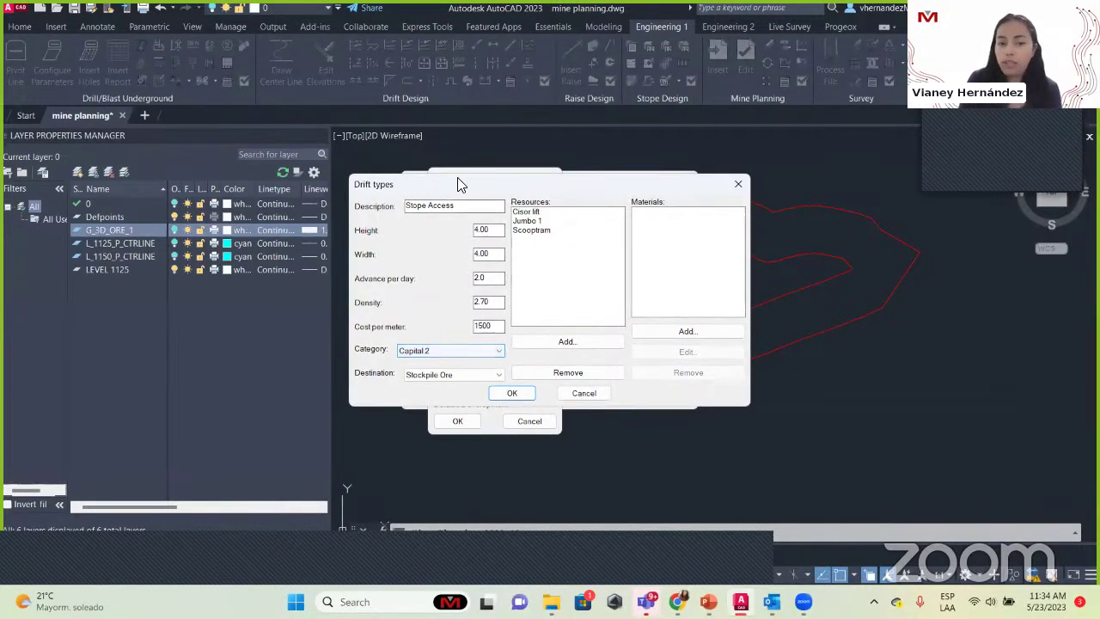
left_click_drag(680, 196, 464, 194)
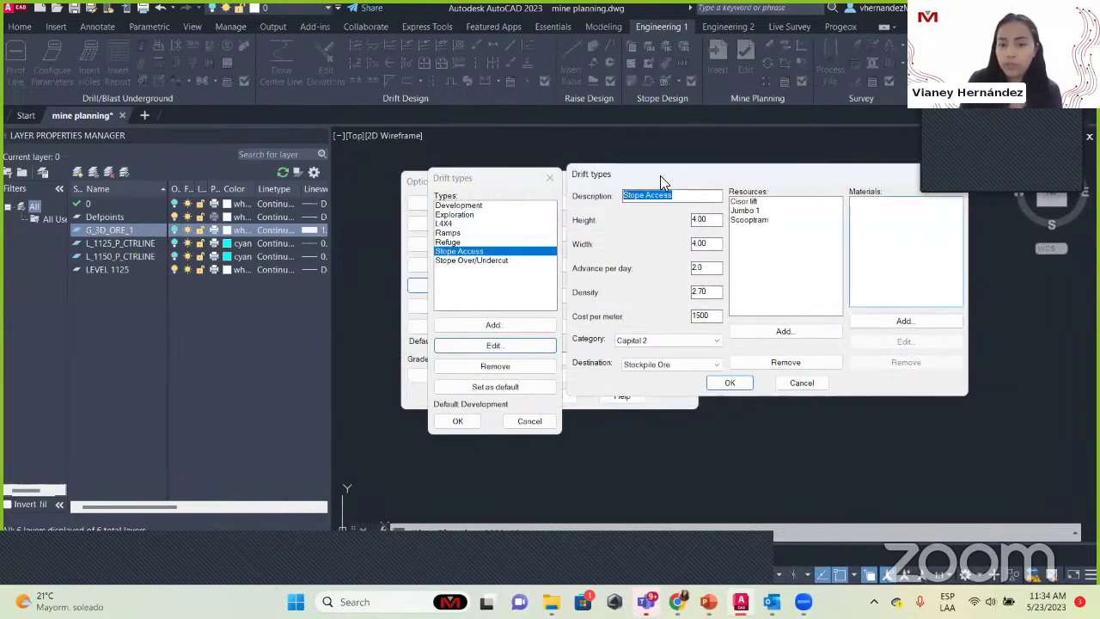
left_click_drag(569, 176, 405, 178)
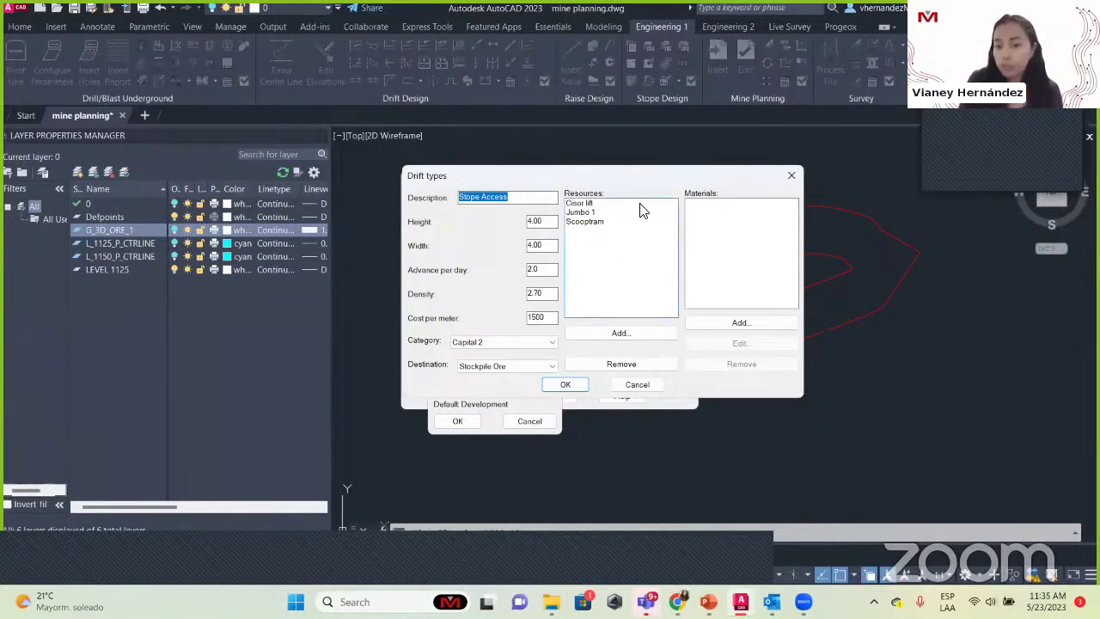
left_click(791, 176)
left_click(550, 178)
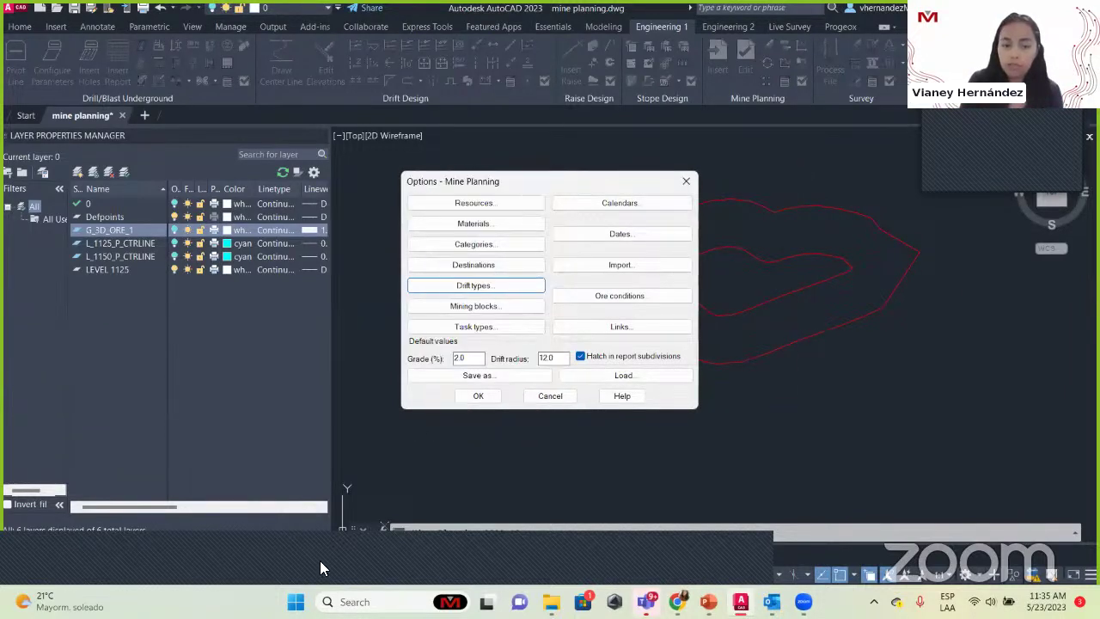
left_click(511, 394)
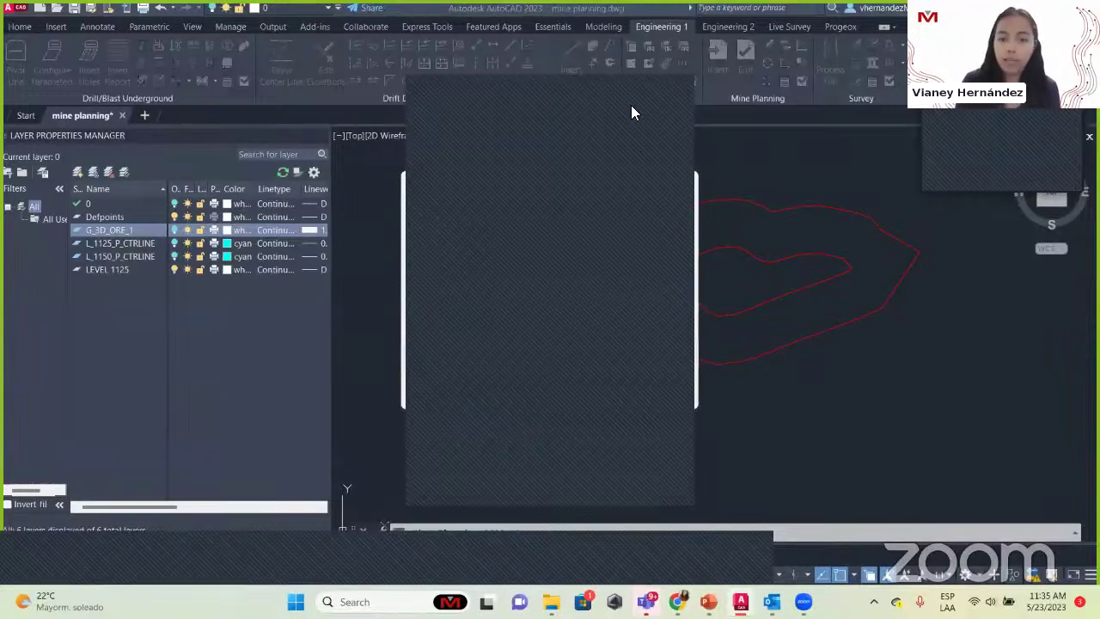
left_click(684, 184)
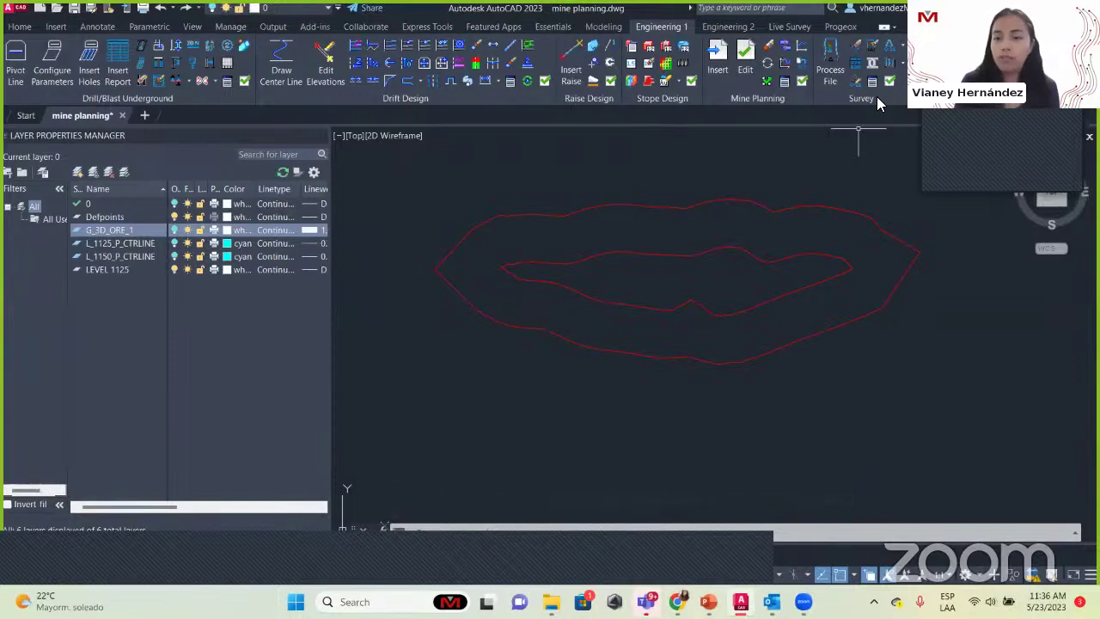
Step: Look over the Progeox and Modeling toolsets, return to the Engineering 1 tools, and view the ore outlines
left_click(841, 27)
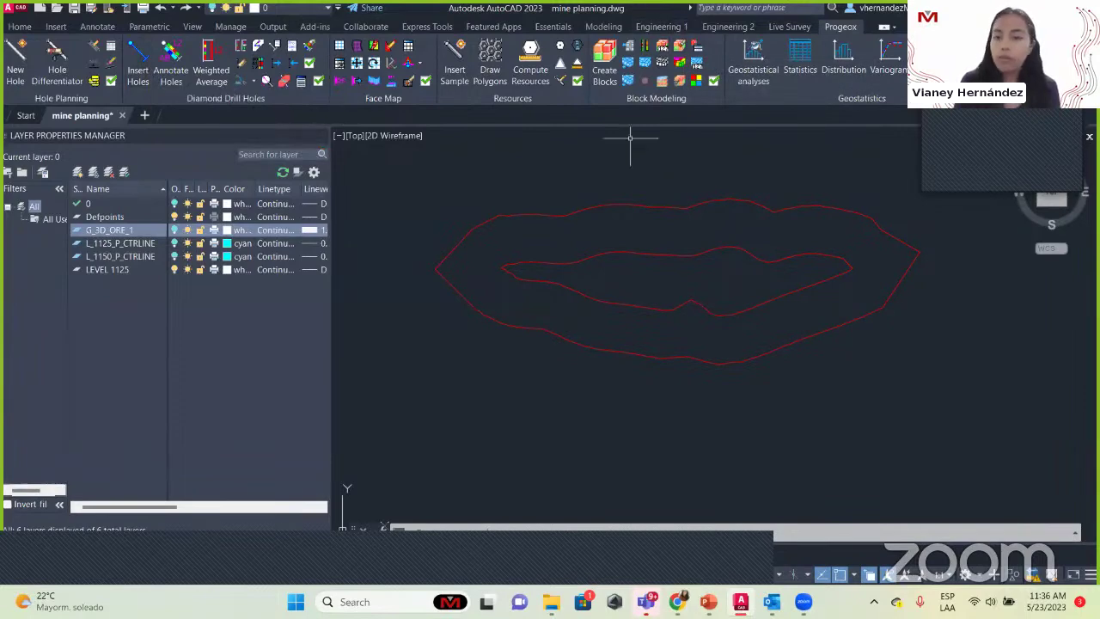
left_click(601, 26)
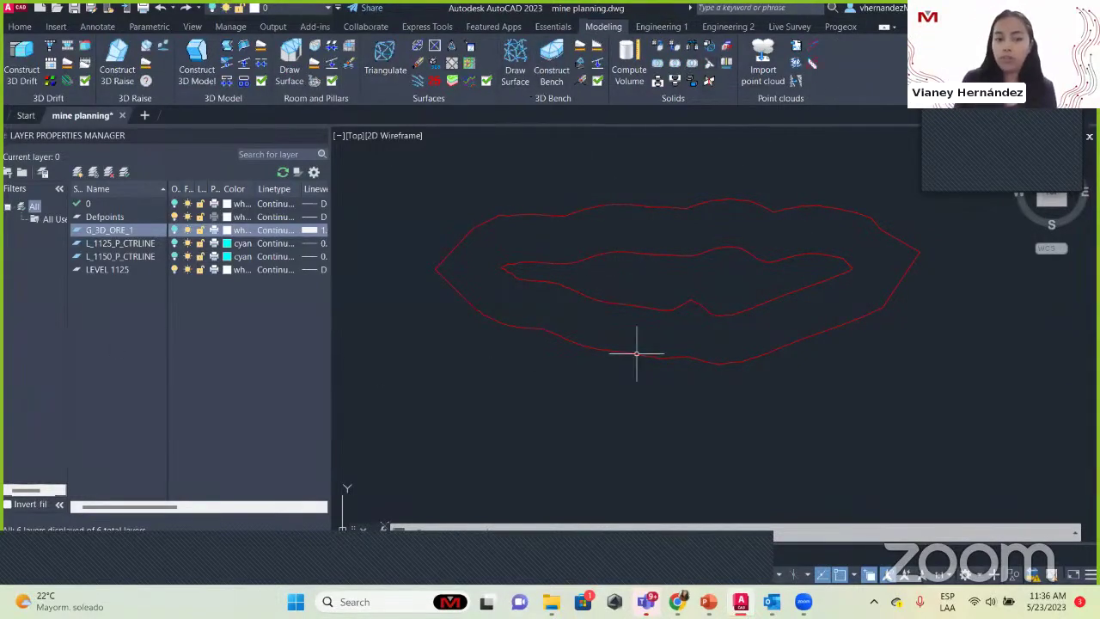
scroll(688, 339, "down", 2)
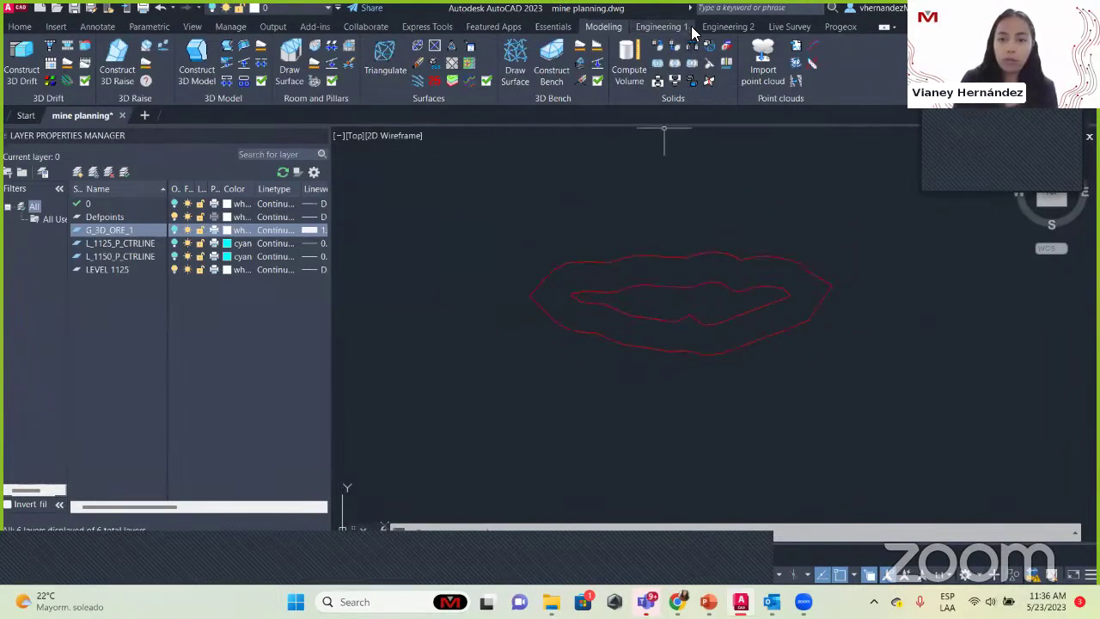
left_click(677, 30)
scroll(751, 381, "up", 3)
middle_click_drag(751, 381, 719, 366)
scroll(727, 368, "down", 3)
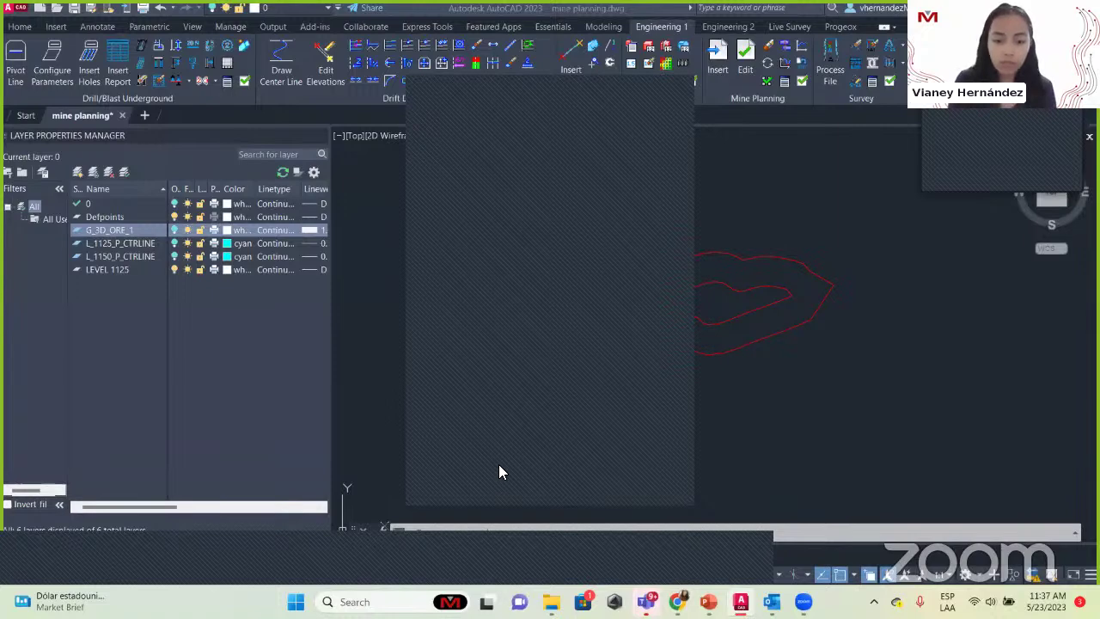
Step: Reopen the Mine Planning options
left_click(673, 91)
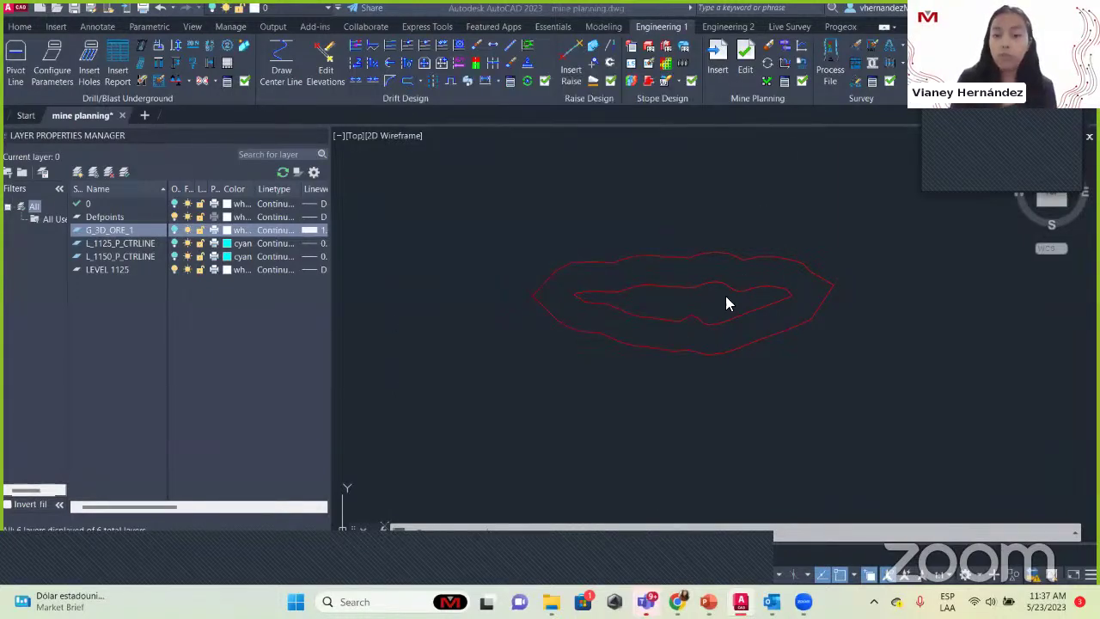
scroll(641, 388, "up", 5)
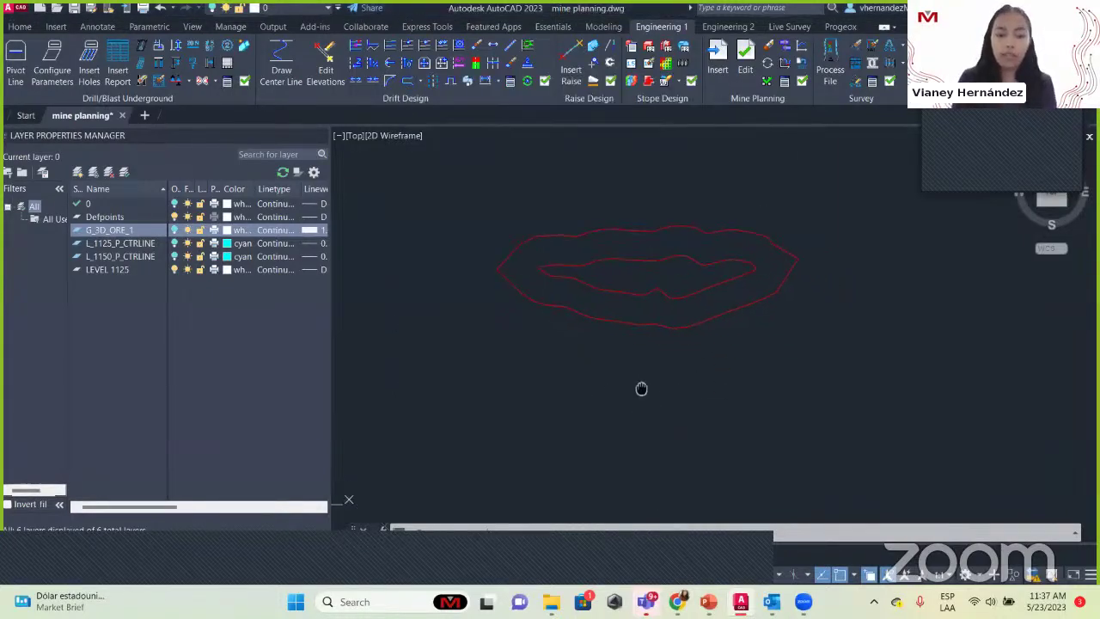
scroll(679, 407, "down", 4)
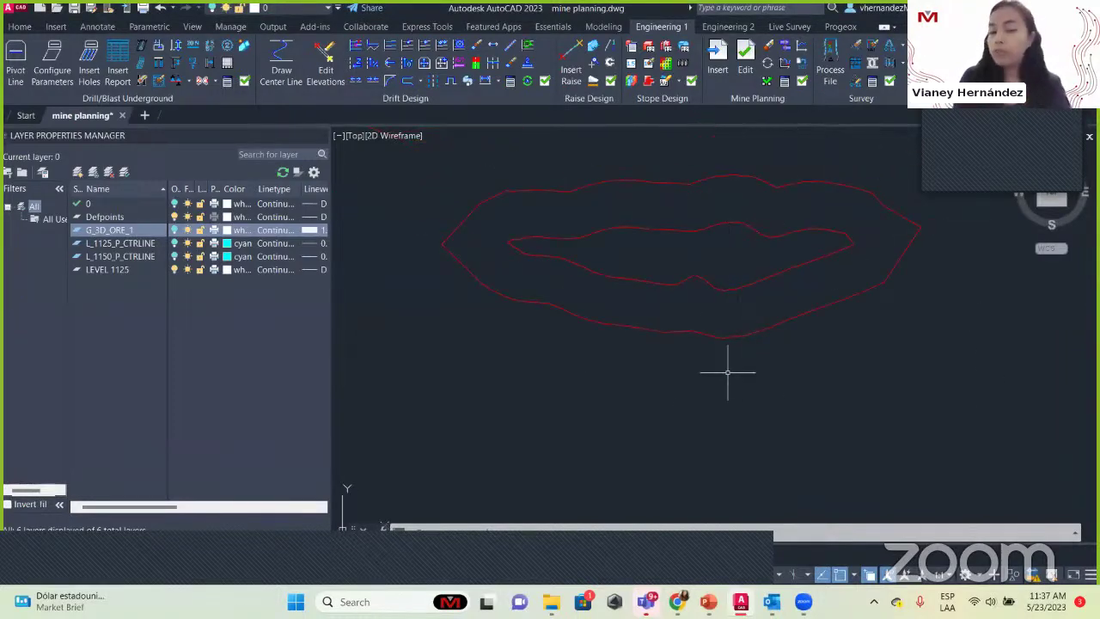
left_click(804, 82)
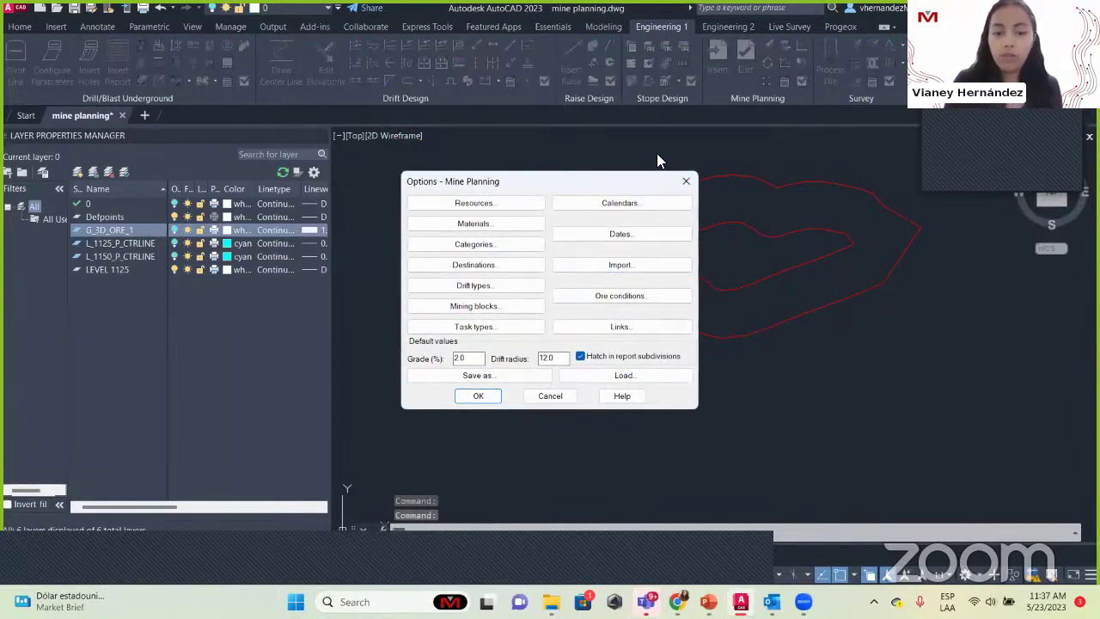
Step: Add a new non-working-day calendar named MPL to the Mine Planning calendars
left_click(645, 202)
left_click(617, 238)
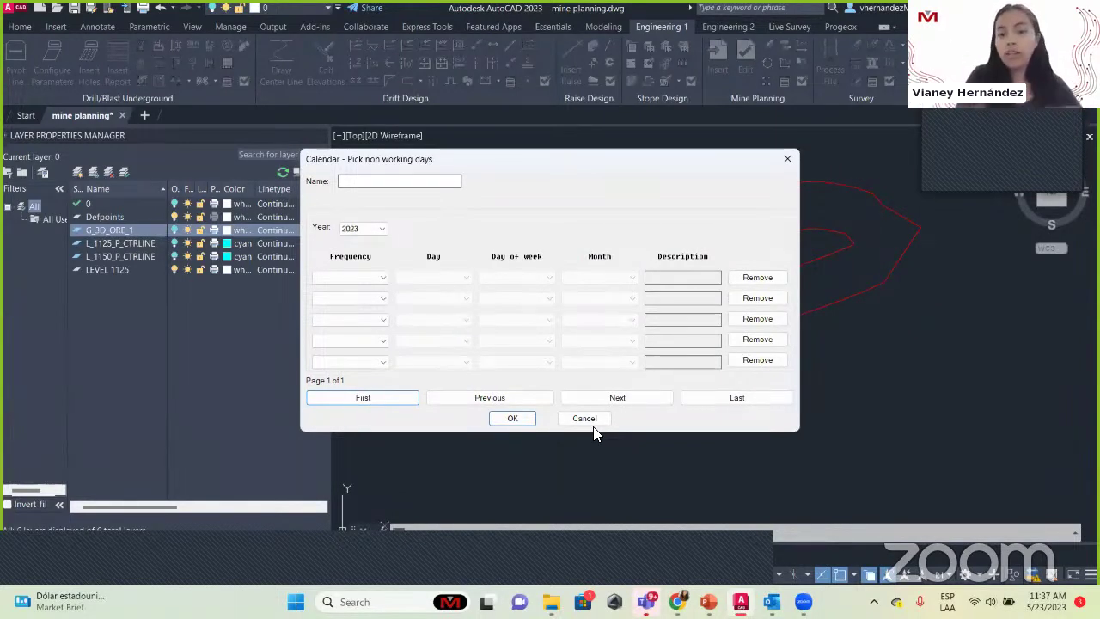
left_click(361, 187)
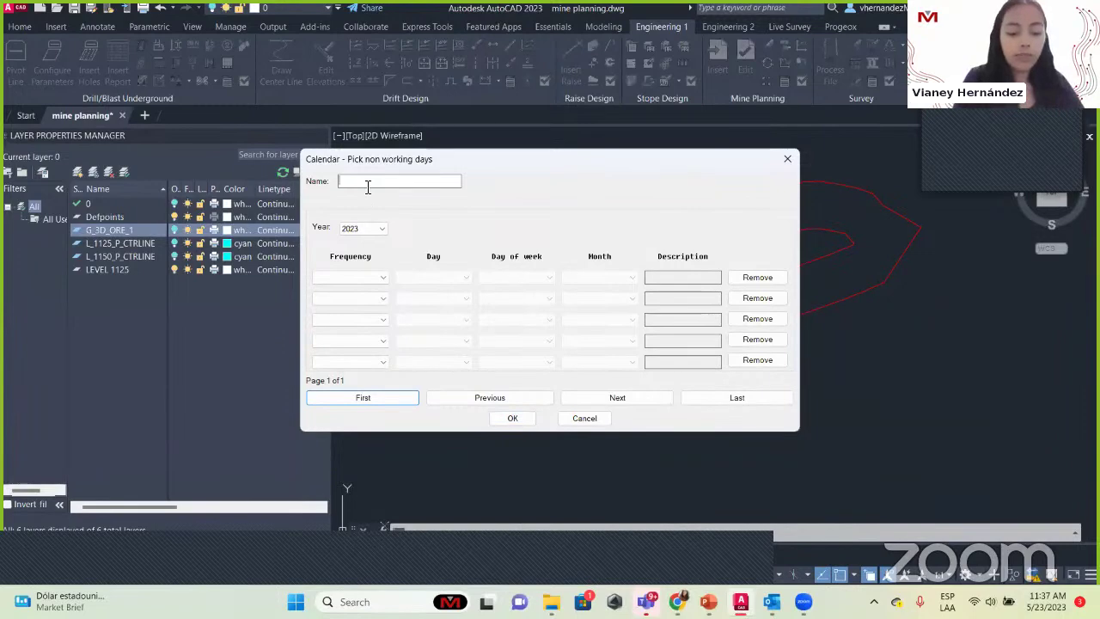
type("MPL")
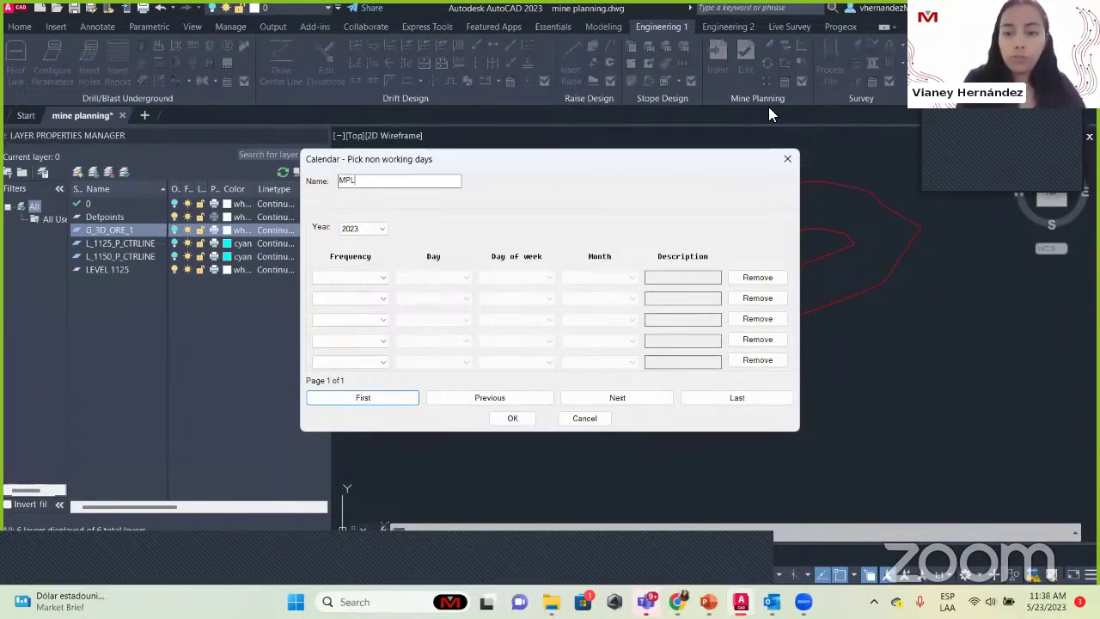
Step: Fill in the first non-working day as Once, 25 December, with the description Christmas
left_click(347, 277)
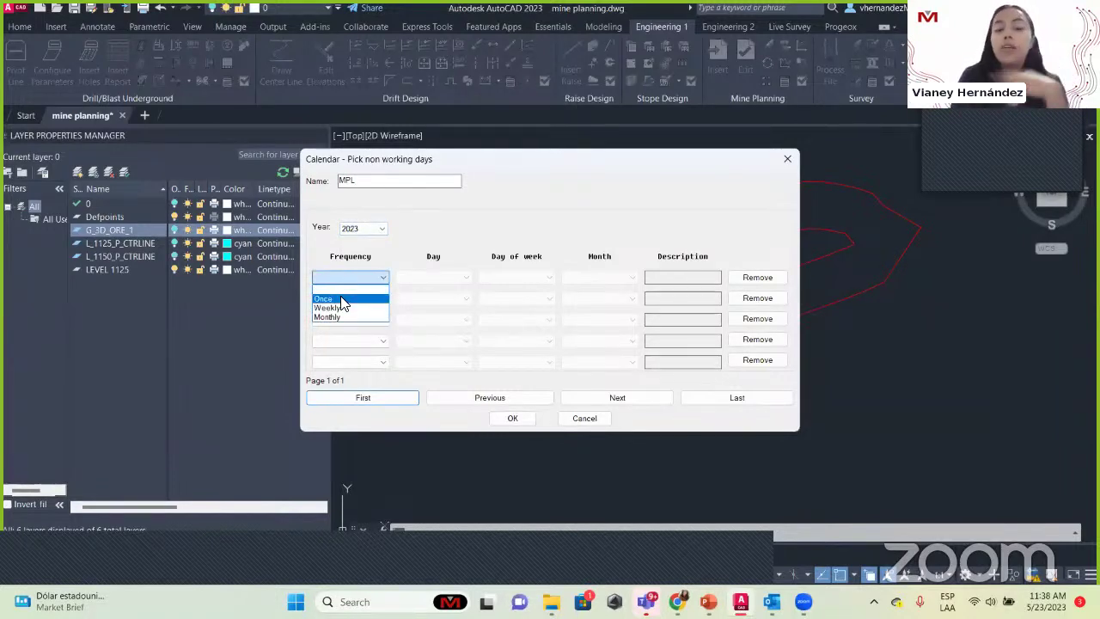
left_click(335, 299)
left_click(409, 276)
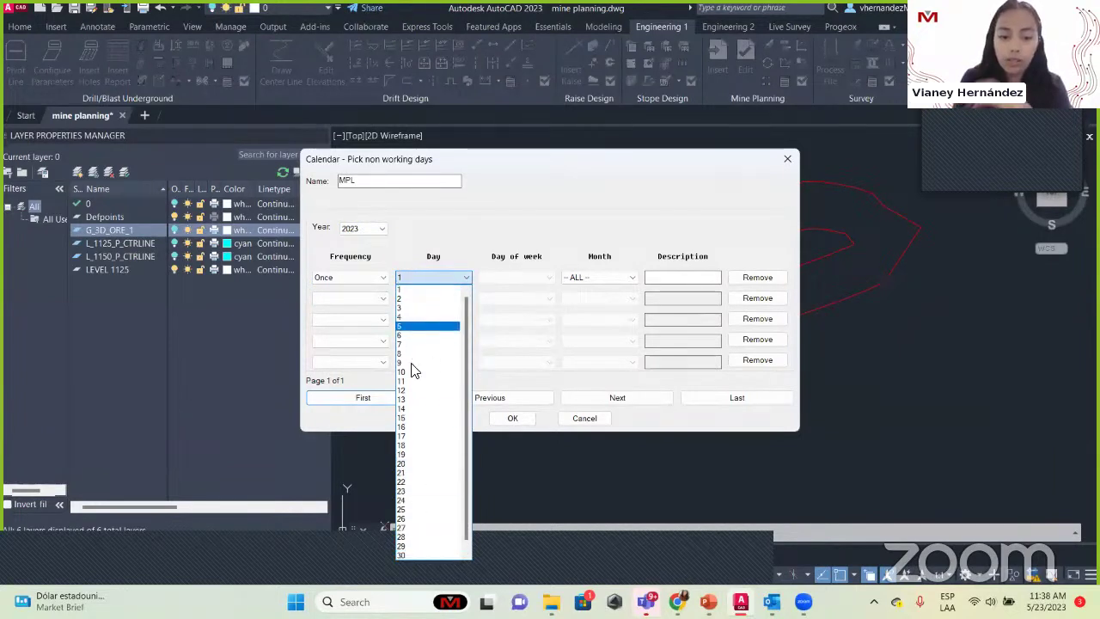
left_click(412, 514)
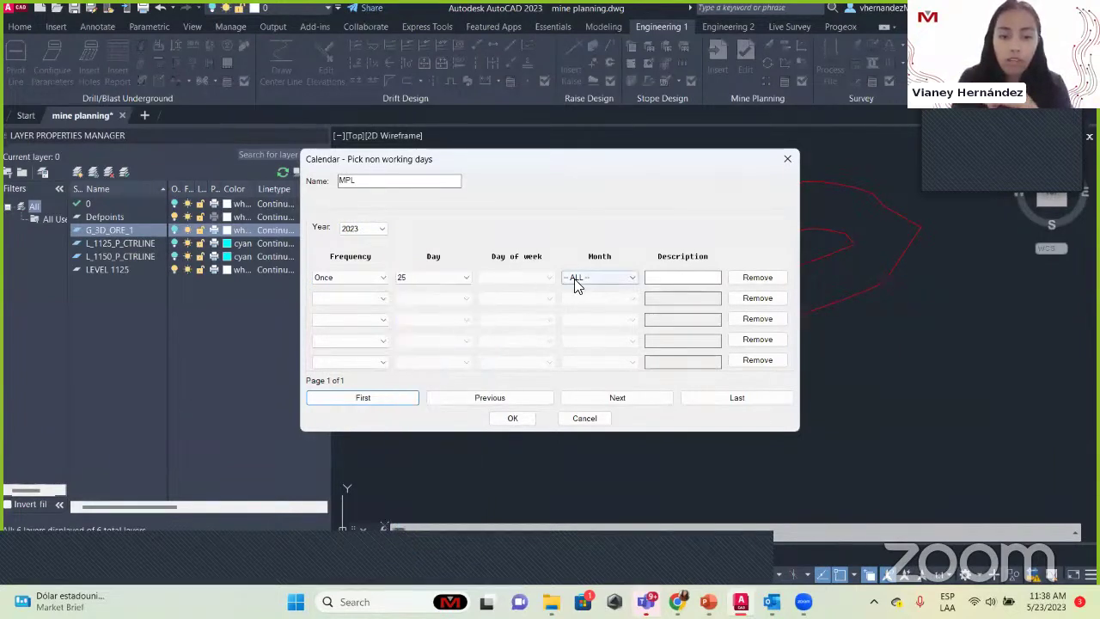
left_click(578, 278)
left_click(590, 402)
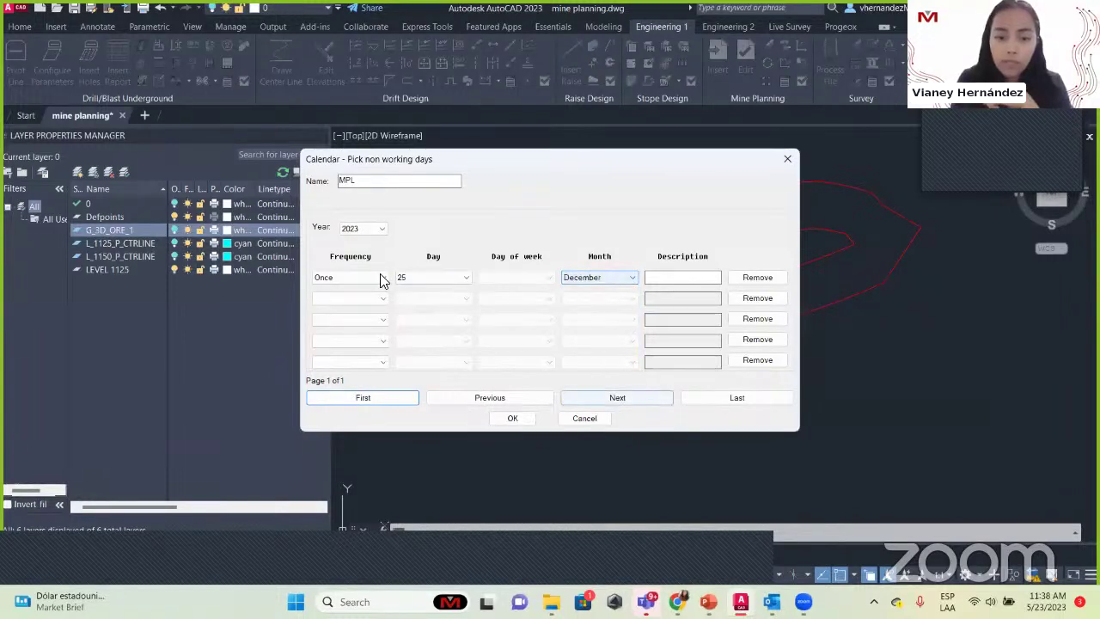
left_click(699, 282)
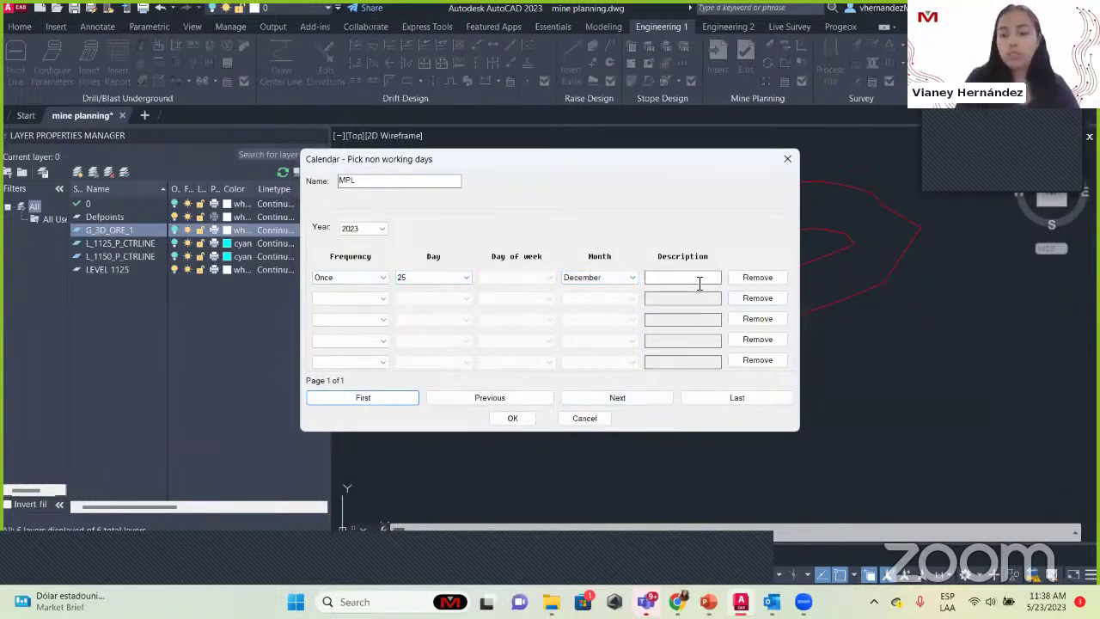
type("Christmas")
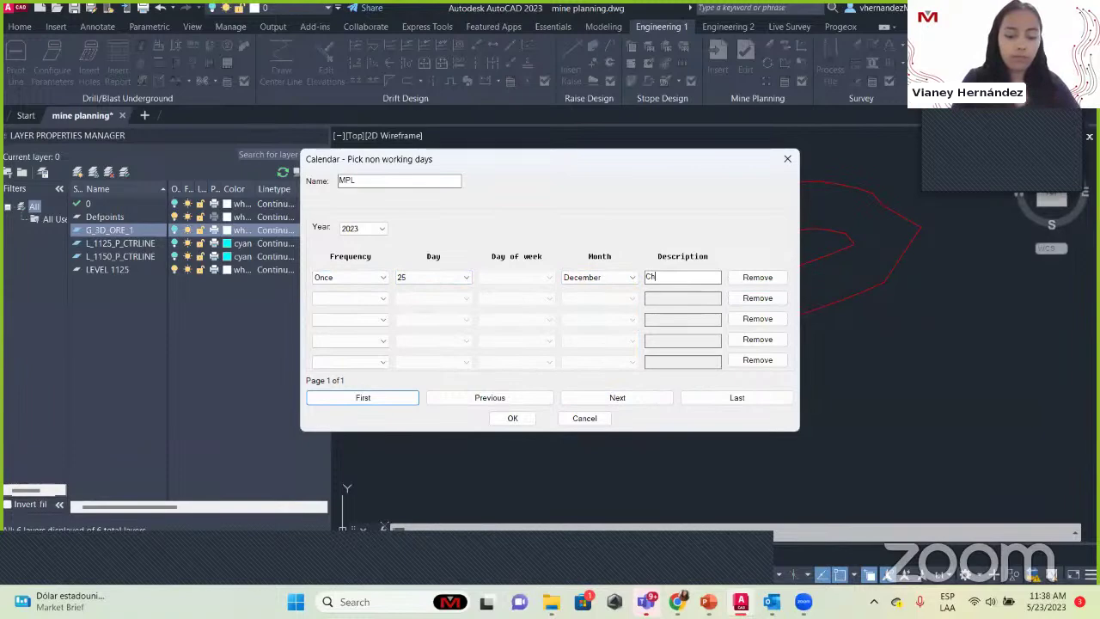
Step: Reset the first non-working day to Once and re-enter 25 December as Christmas, accept the calendar and close the calendars list
left_click(346, 281)
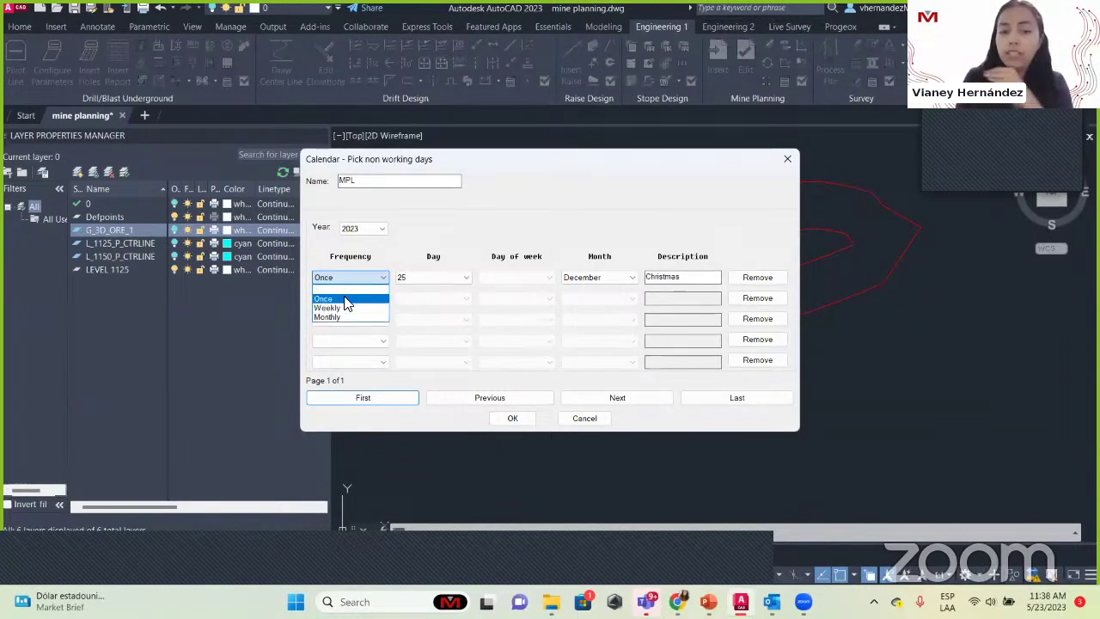
left_click(344, 299)
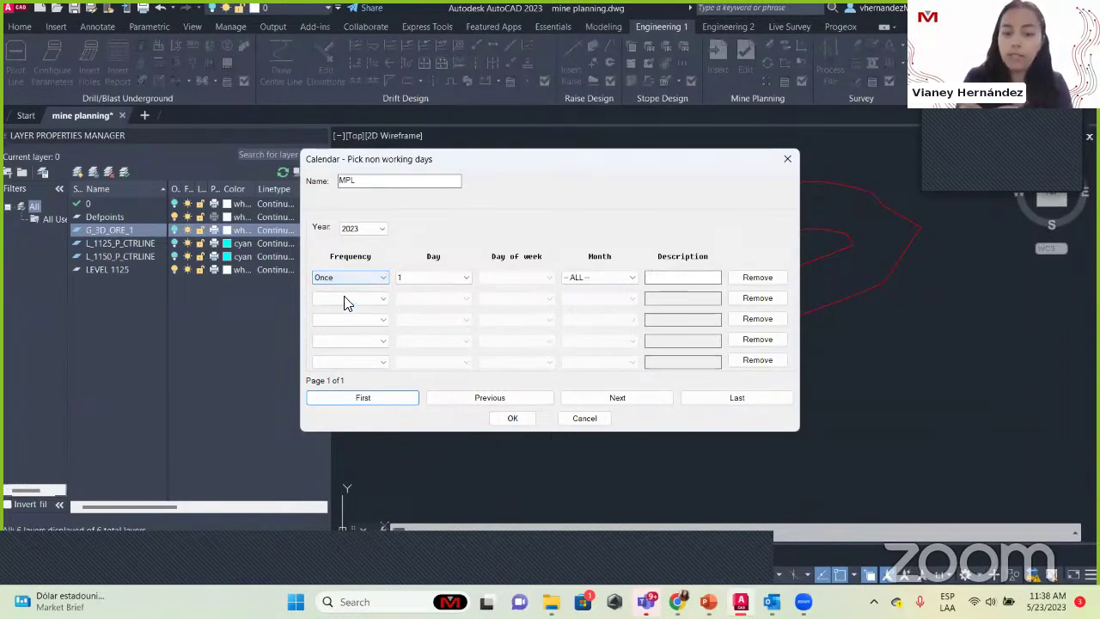
left_click(429, 280)
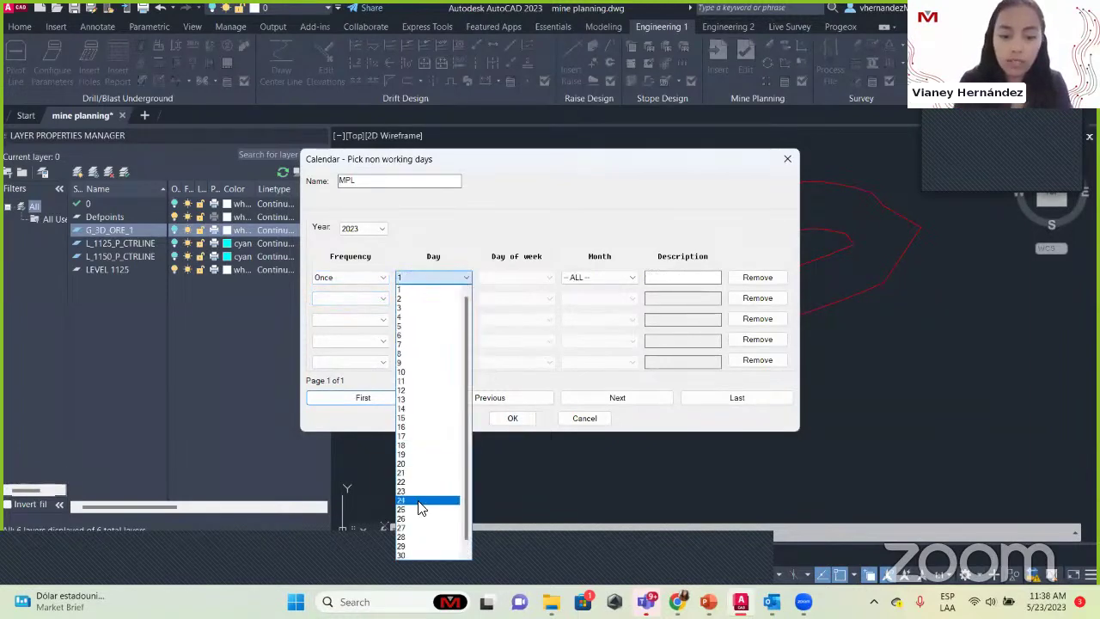
left_click(422, 510)
left_click(593, 277)
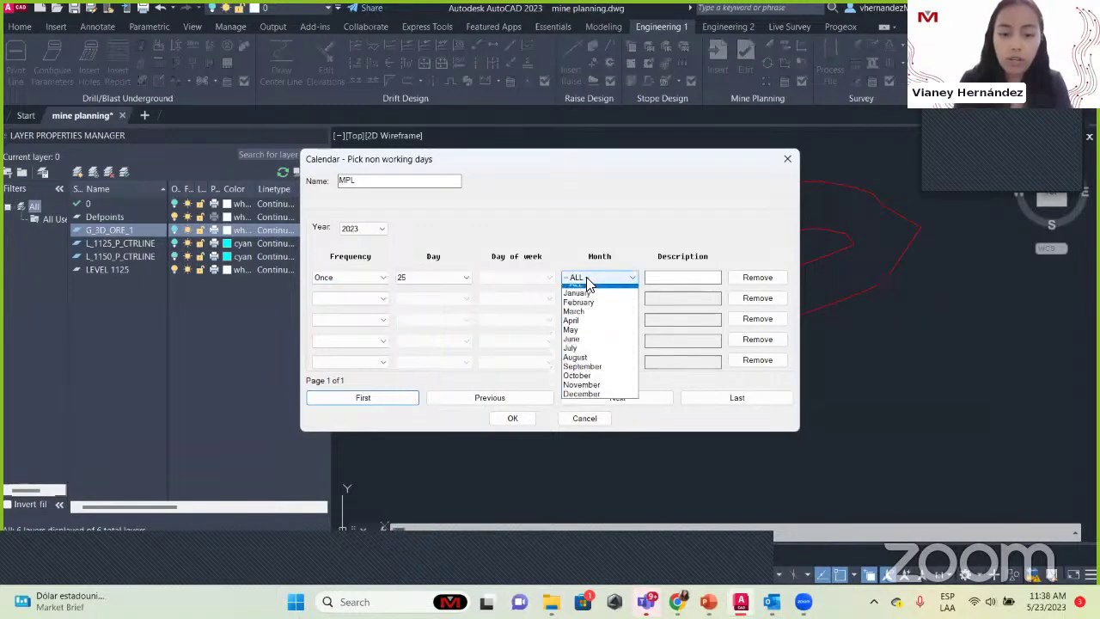
left_click(598, 399)
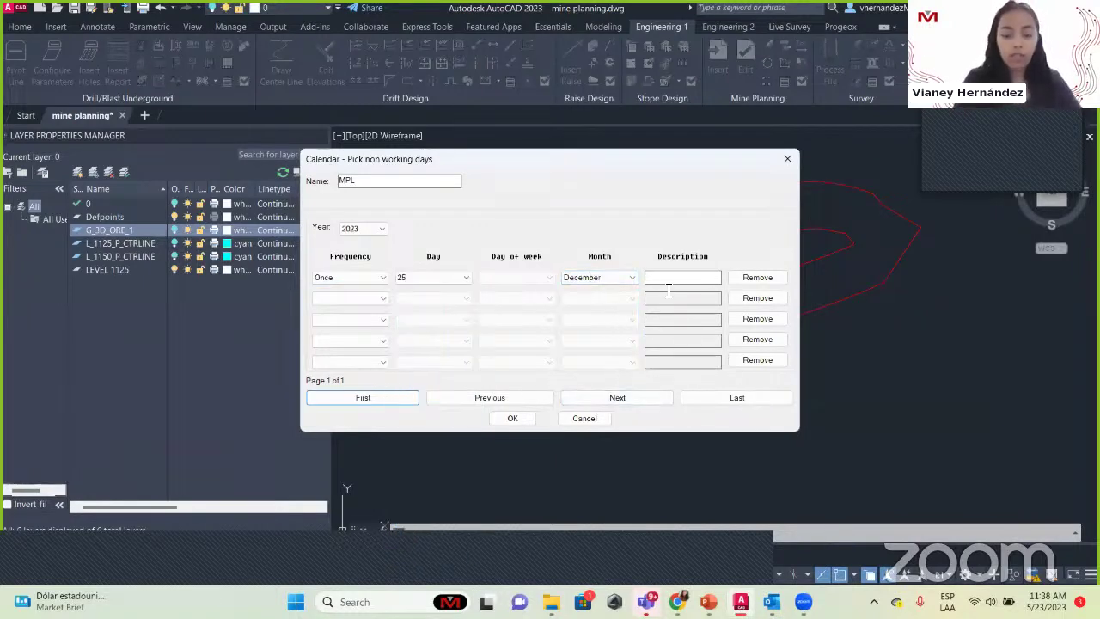
type("Chr")
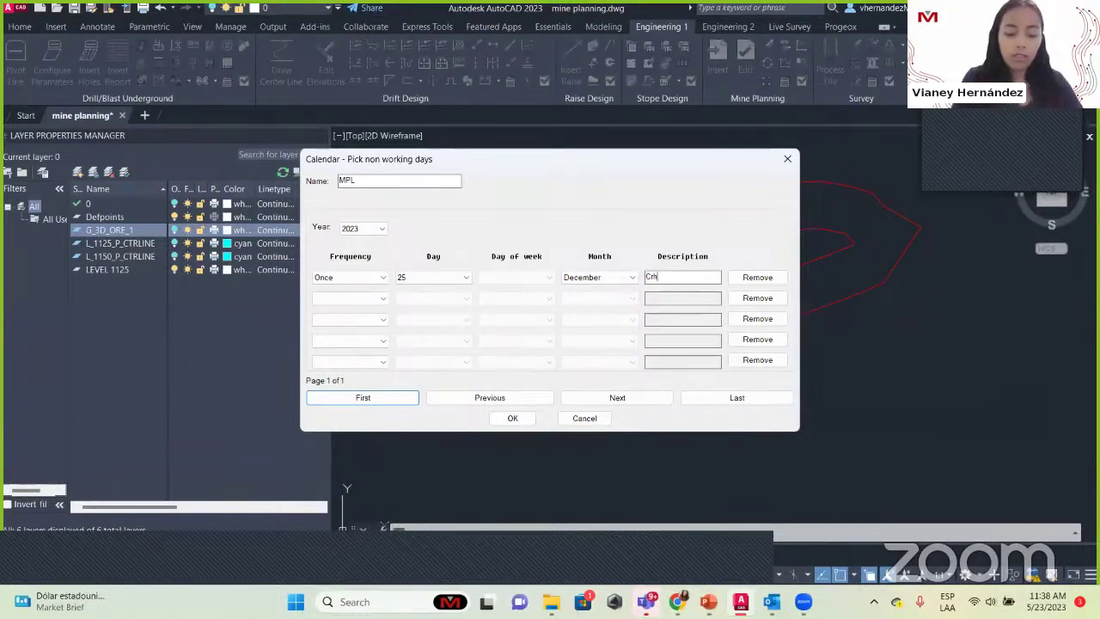
key("BackSpace")
type("hristmas")
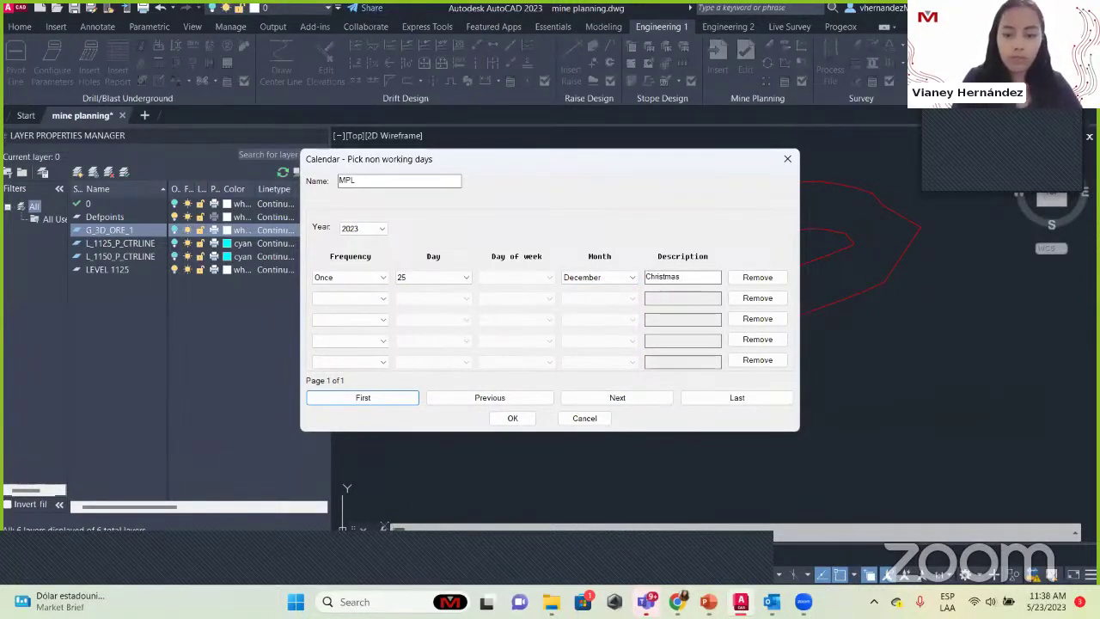
left_click(513, 419)
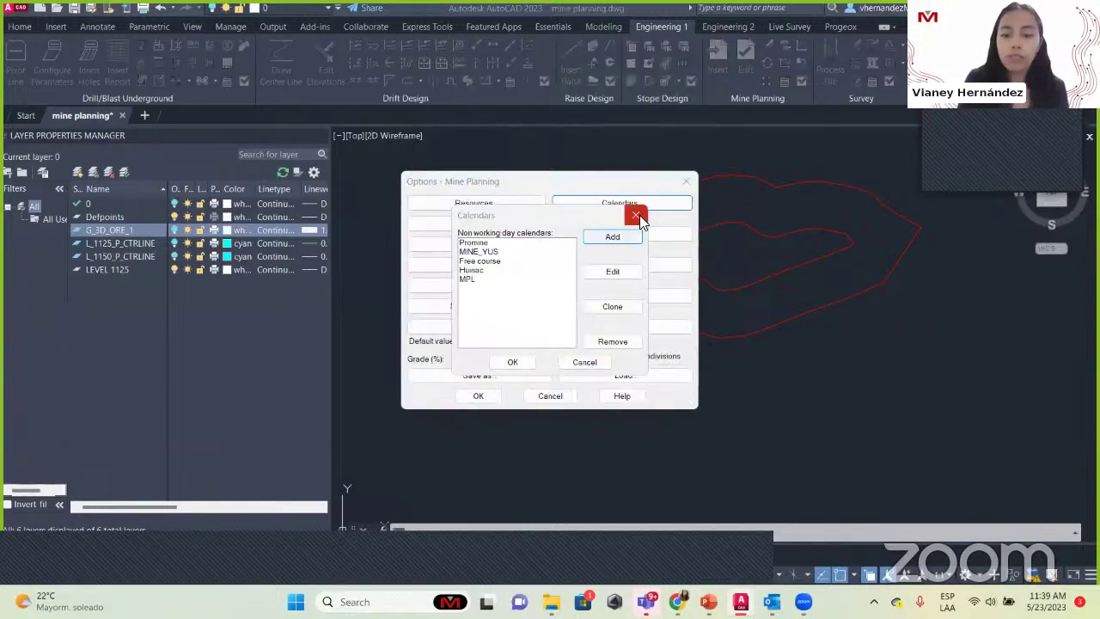
left_click(638, 214)
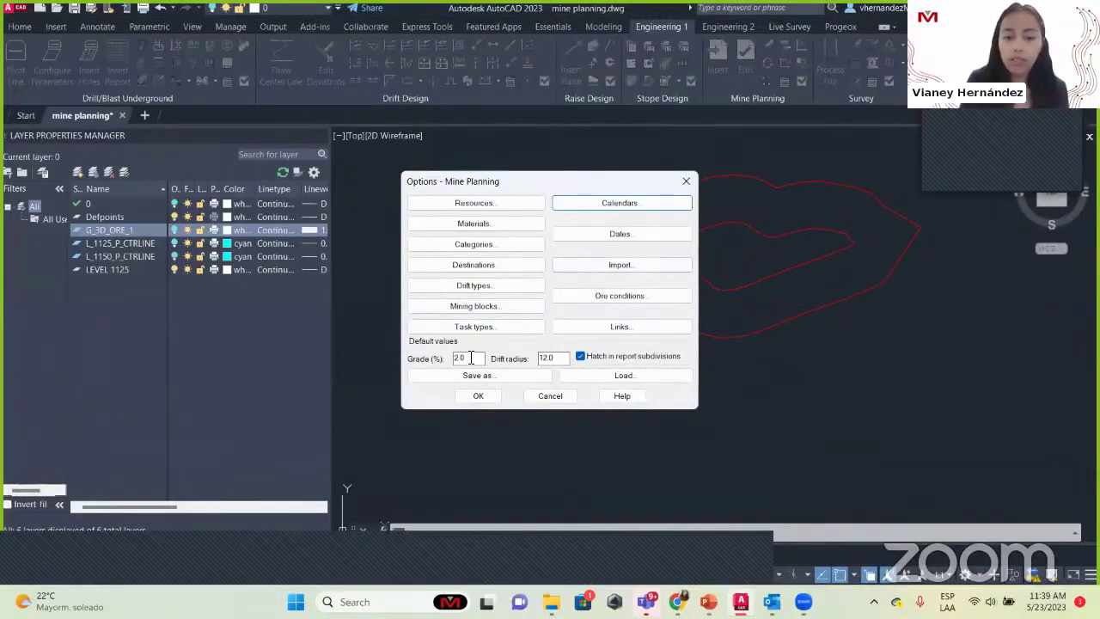
Step: Review the default grade and drift radius values, and close the Mine Planning options without editing them
left_click_drag(485, 357, 448, 360)
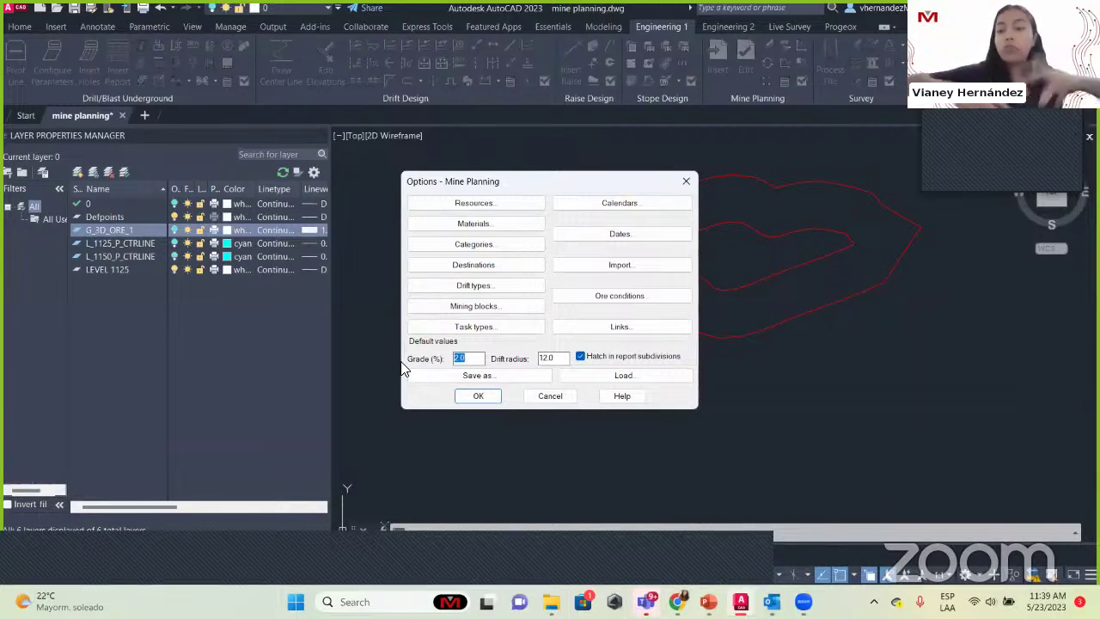
left_click(459, 359)
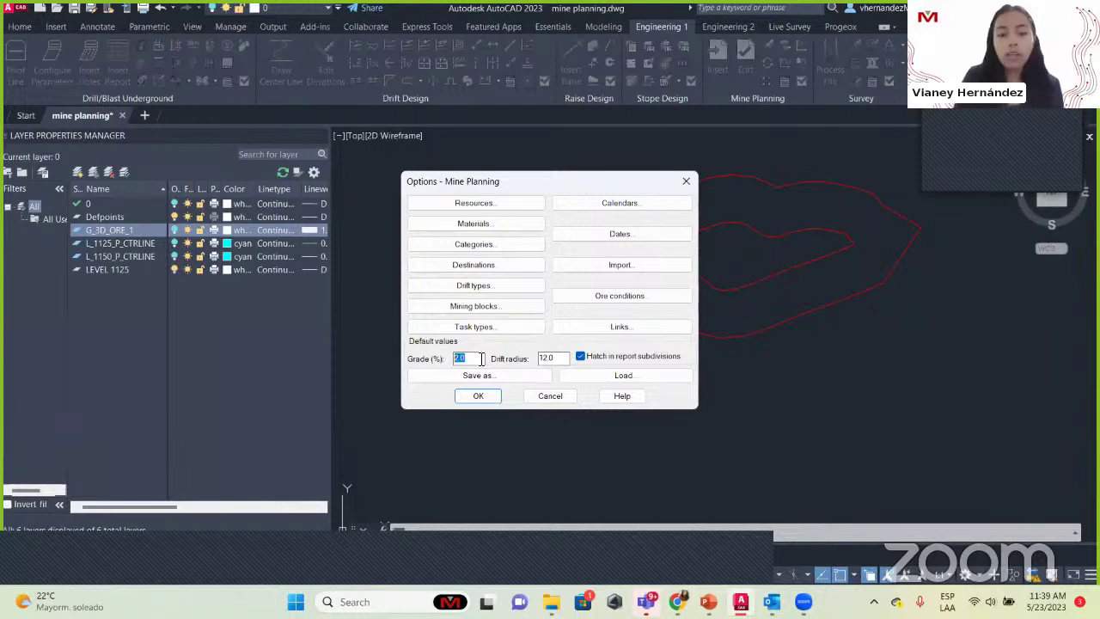
left_click_drag(468, 358, 434, 365)
left_click(476, 360)
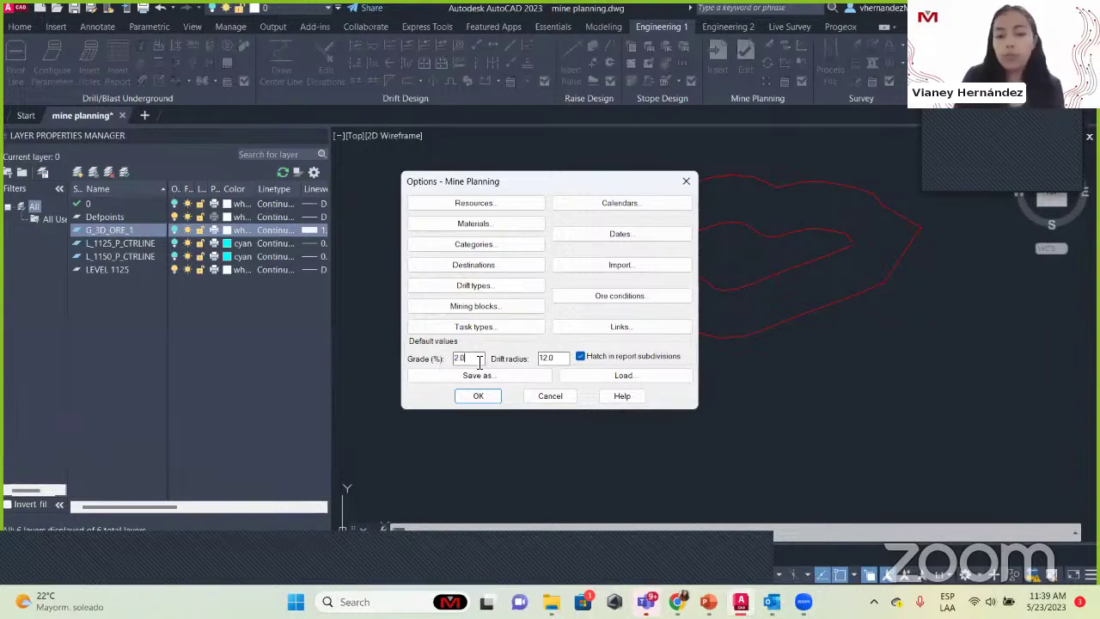
left_click_drag(566, 358, 521, 361)
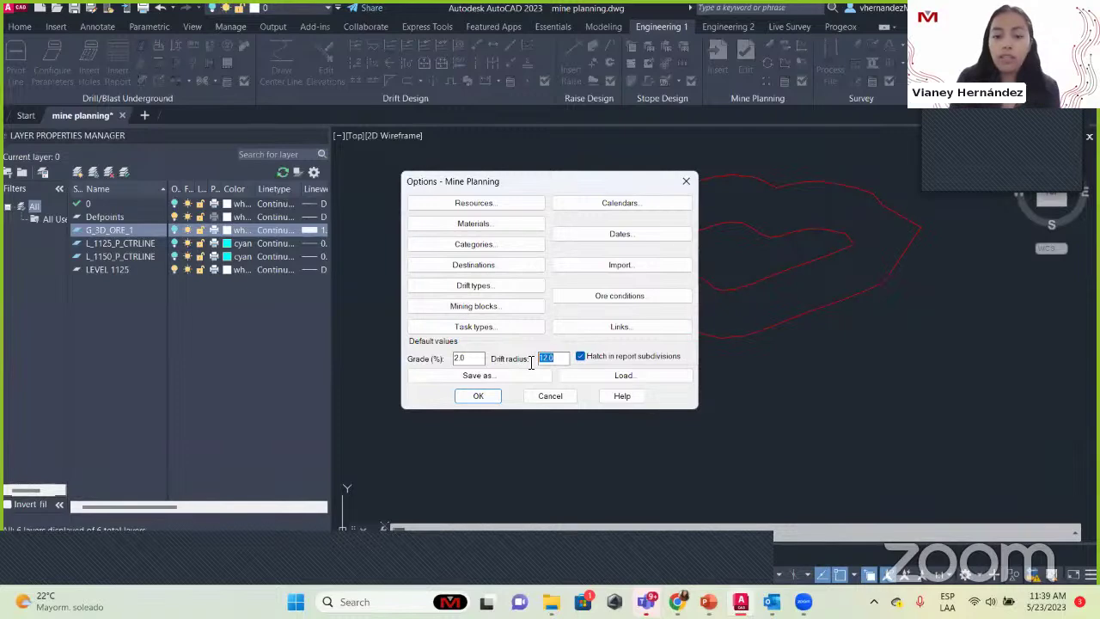
left_click(554, 359)
double_click(555, 359)
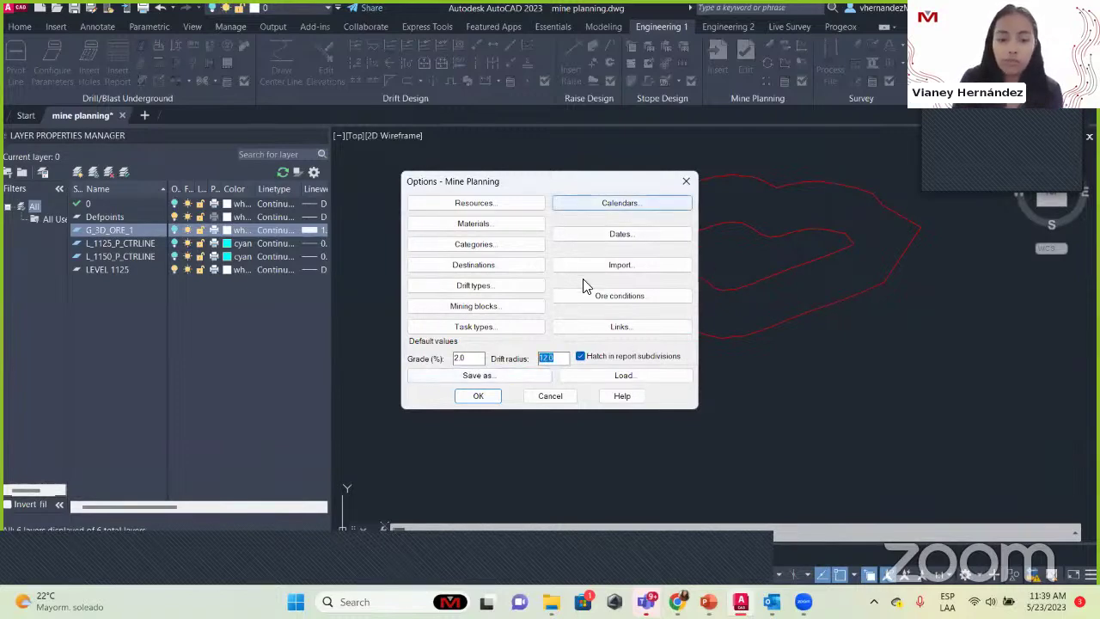
left_click(684, 182)
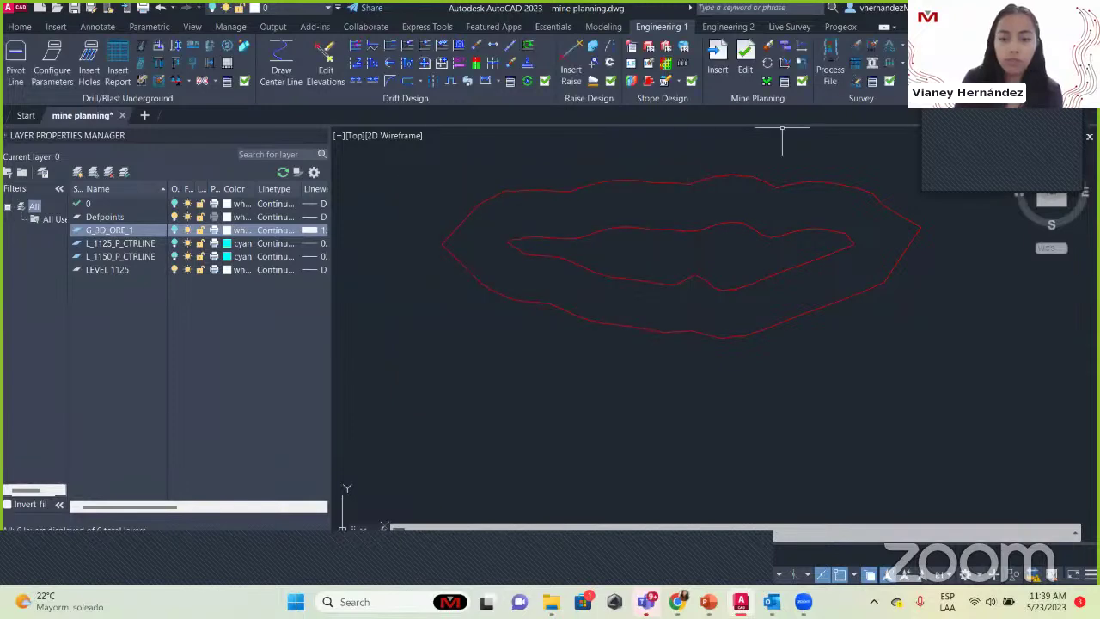
Step: Examine the two red ore outlines and check the layer of the outer one
scroll(824, 378, "up", 1)
scroll(800, 368, "down", 3)
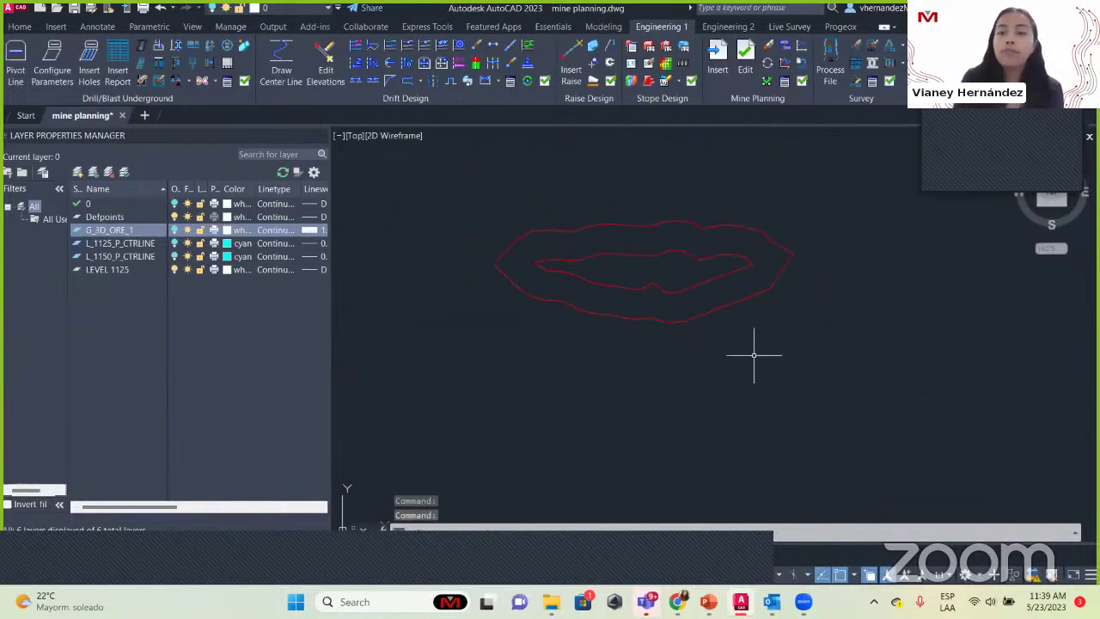
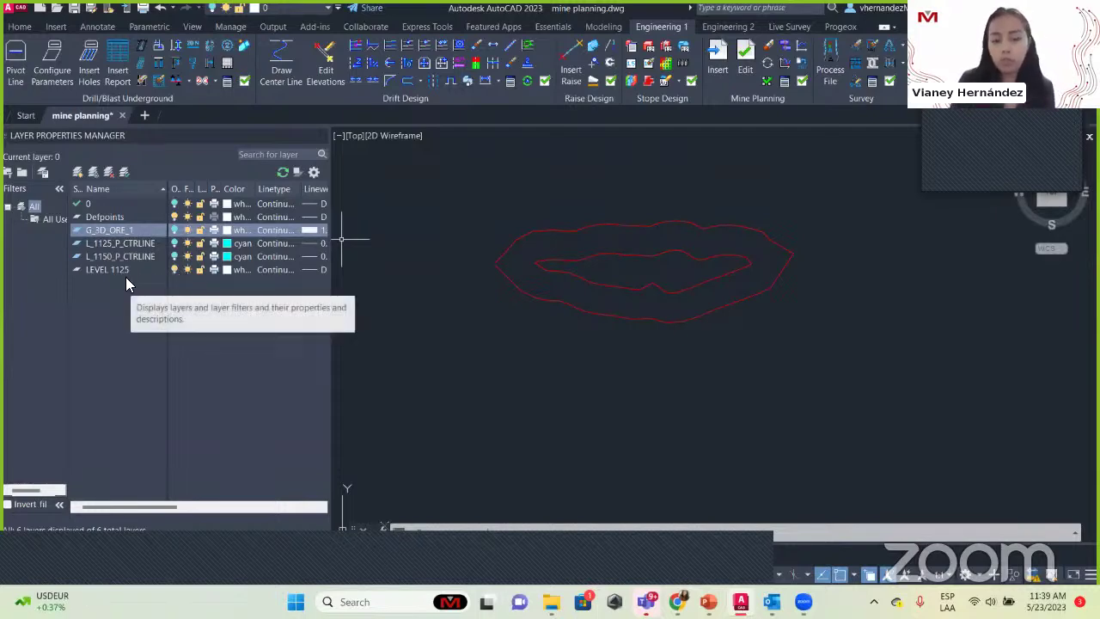
mouse_move(716, 277)
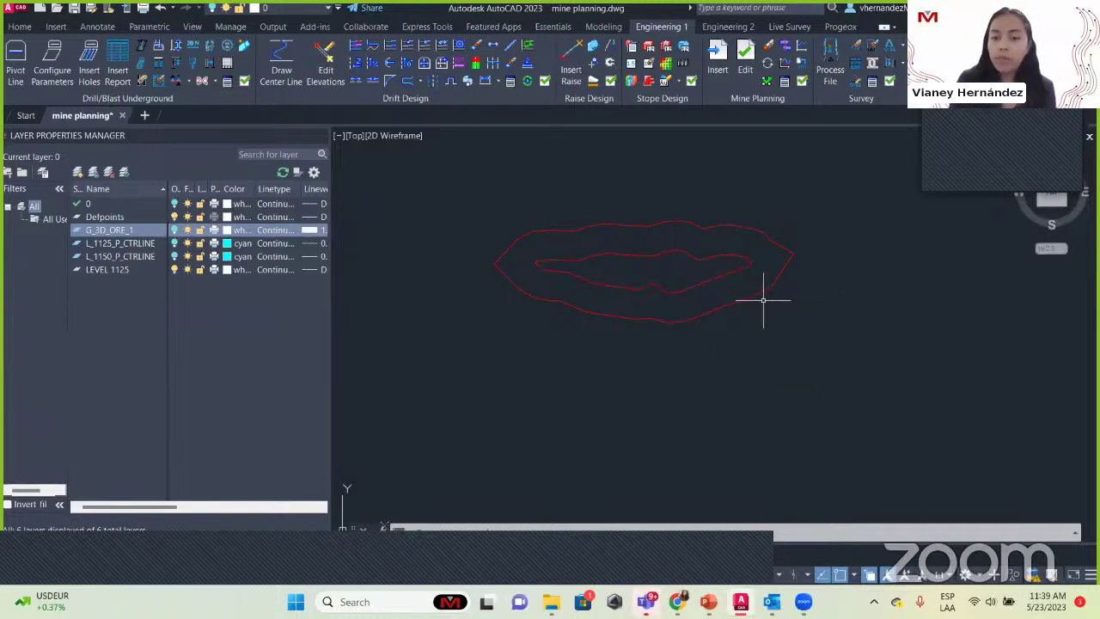
mouse_move(752, 297)
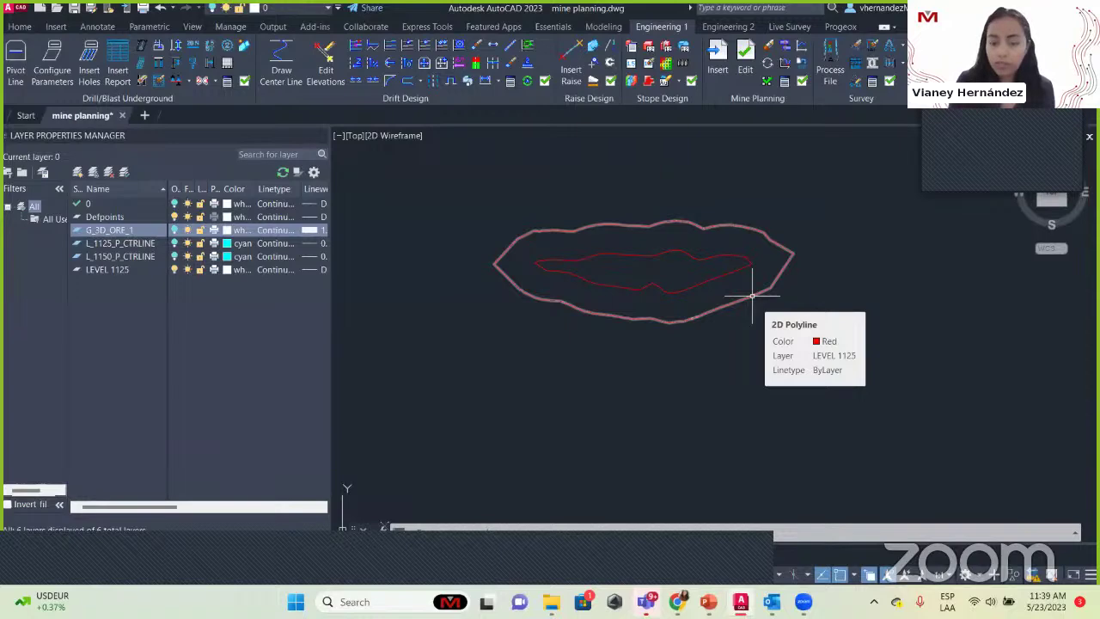
scroll(635, 368, "up", 2)
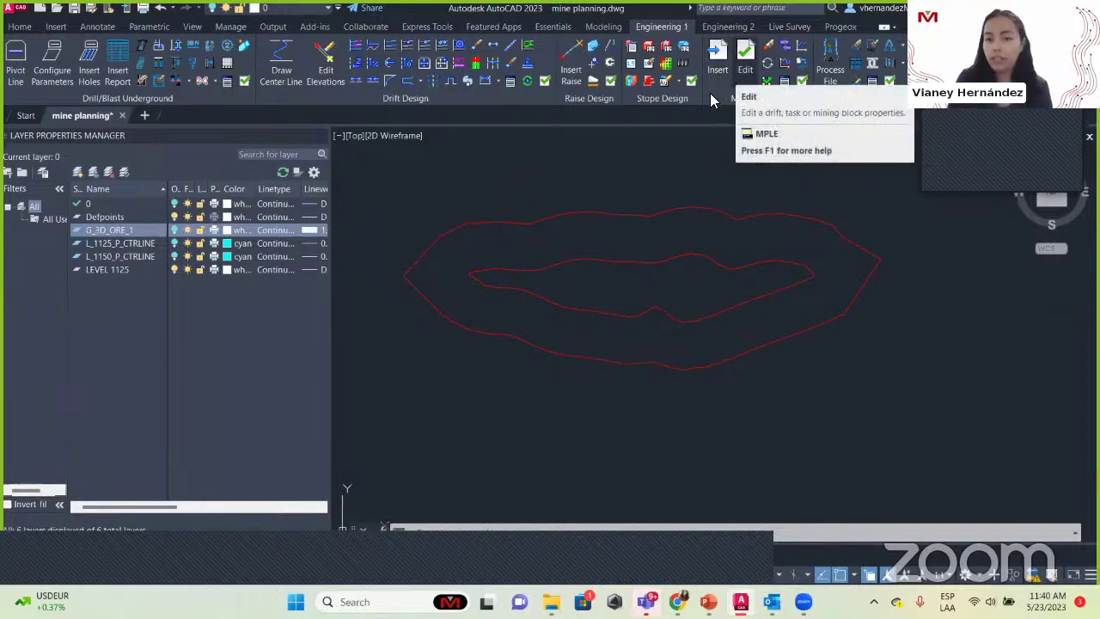
Step: Briefly view the Mine Planning options and the additional function lists of Mine Planning and Drill/Blast Underground, closing each without running anything
left_click(799, 86)
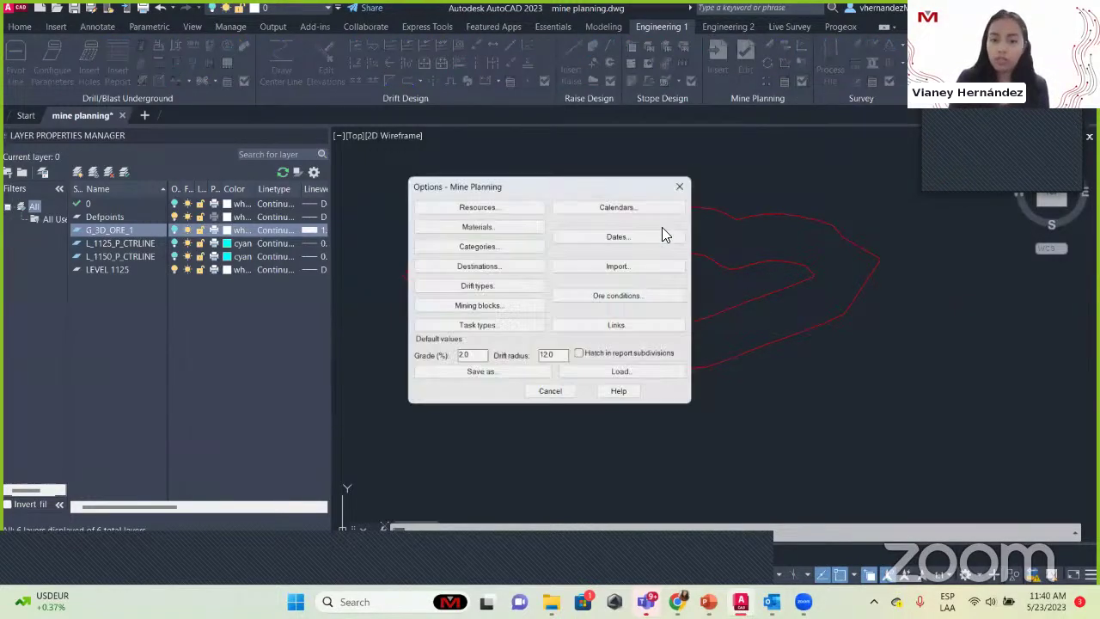
left_click(686, 183)
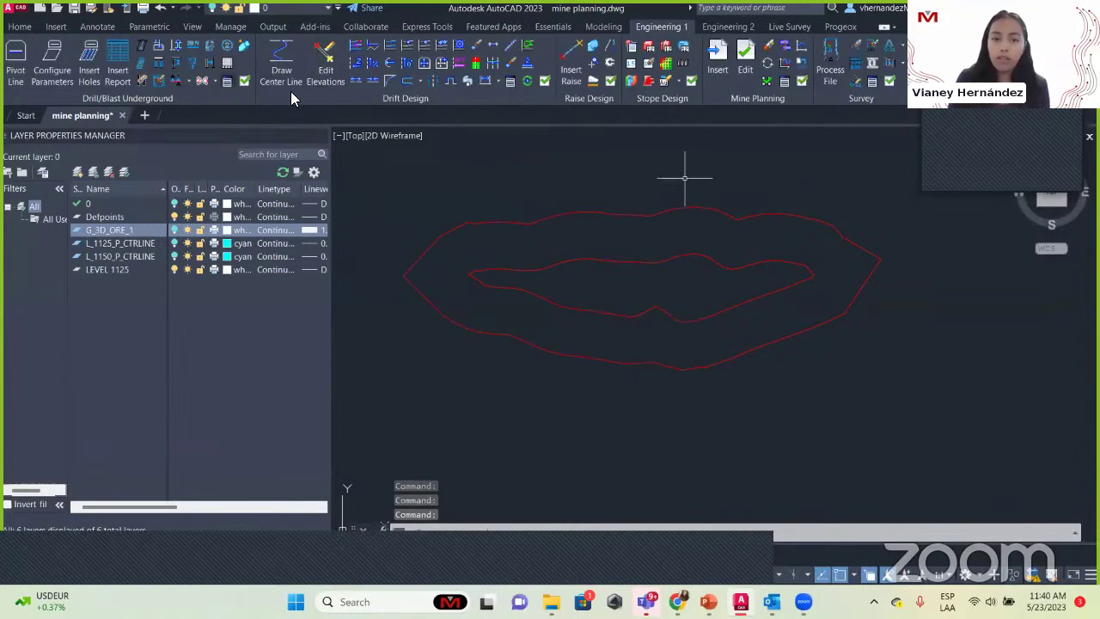
left_click(785, 86)
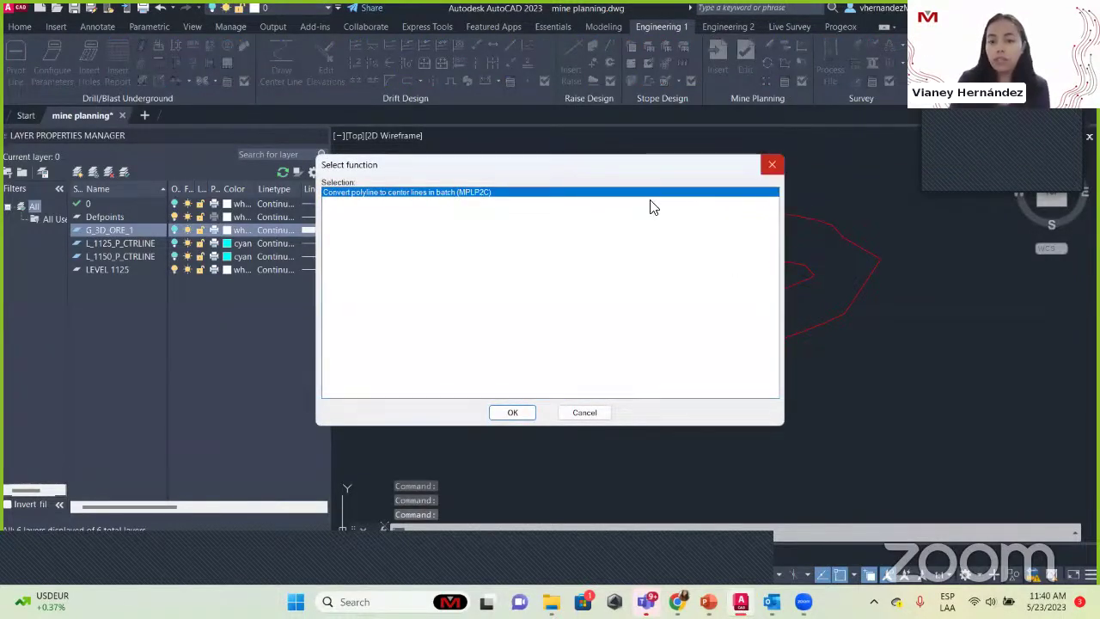
left_click(771, 165)
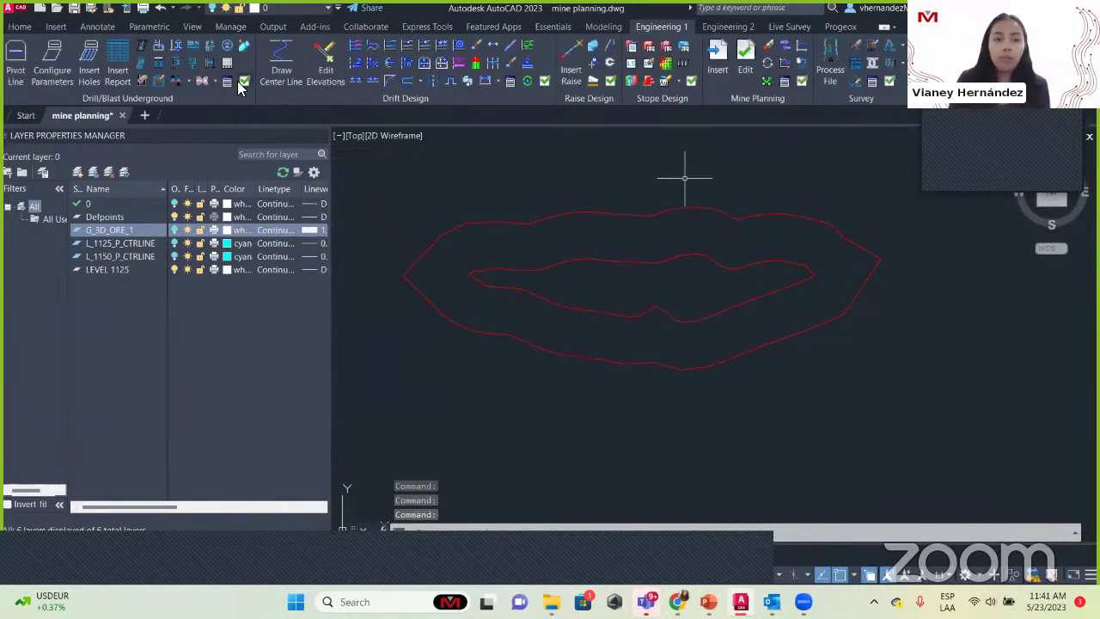
left_click(227, 80)
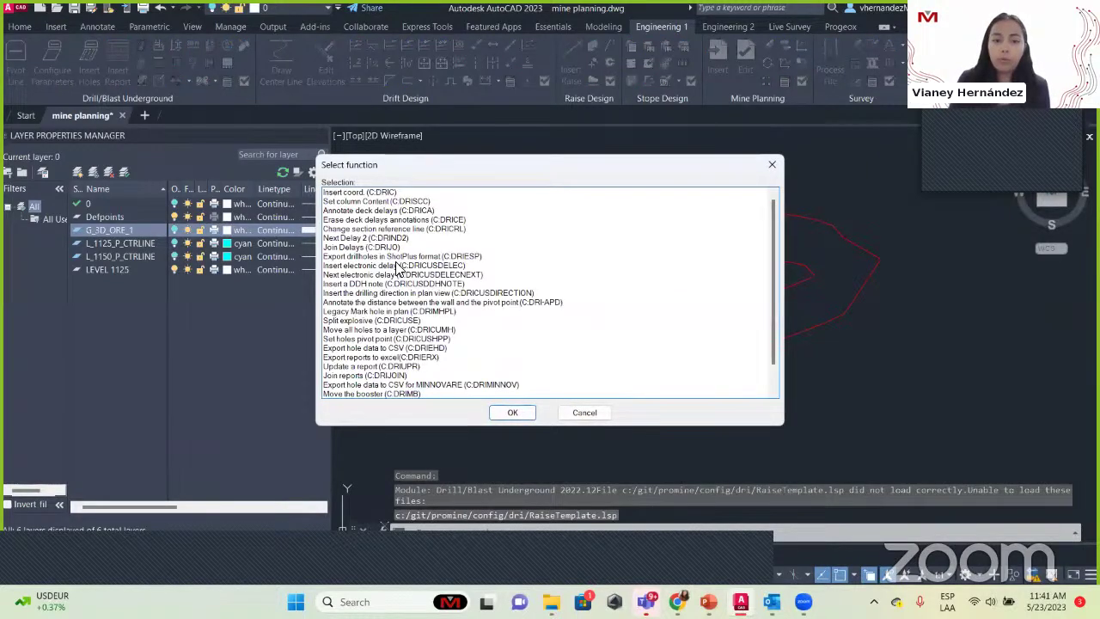
left_click(771, 164)
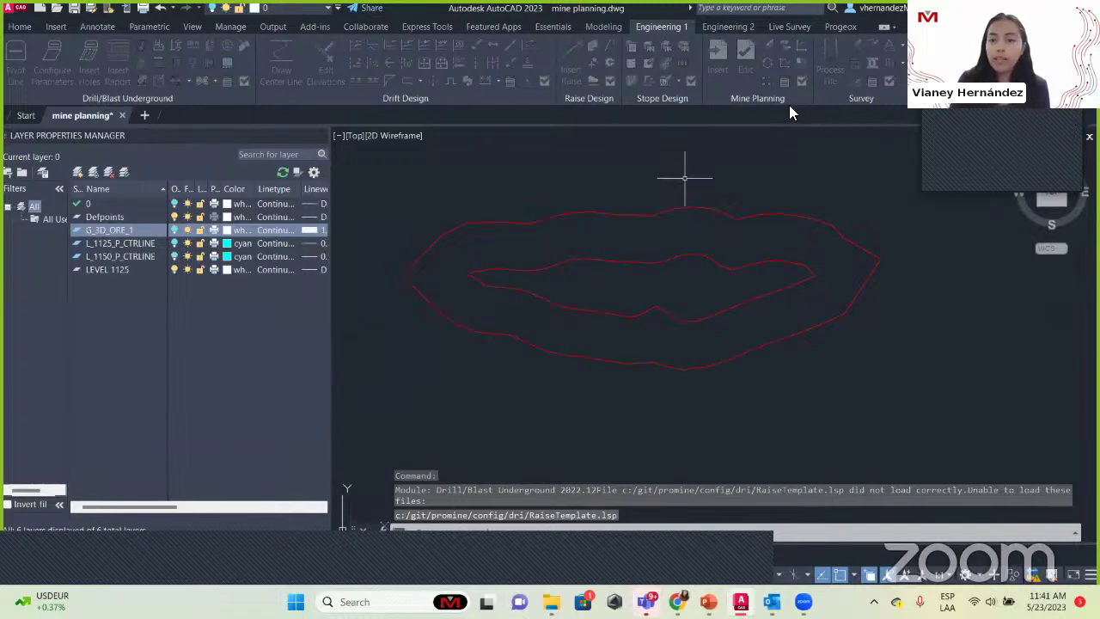
Step: Check the additional Mine Planning function for converting polylines to center lines in batch, and close its list without running it
left_click(782, 82)
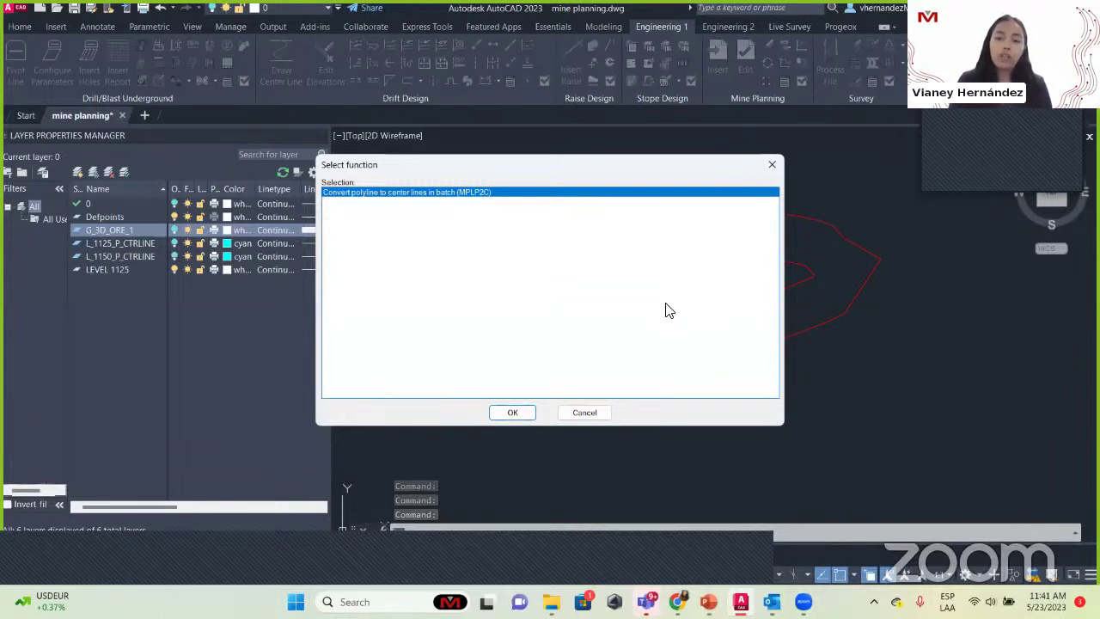
left_click(771, 164)
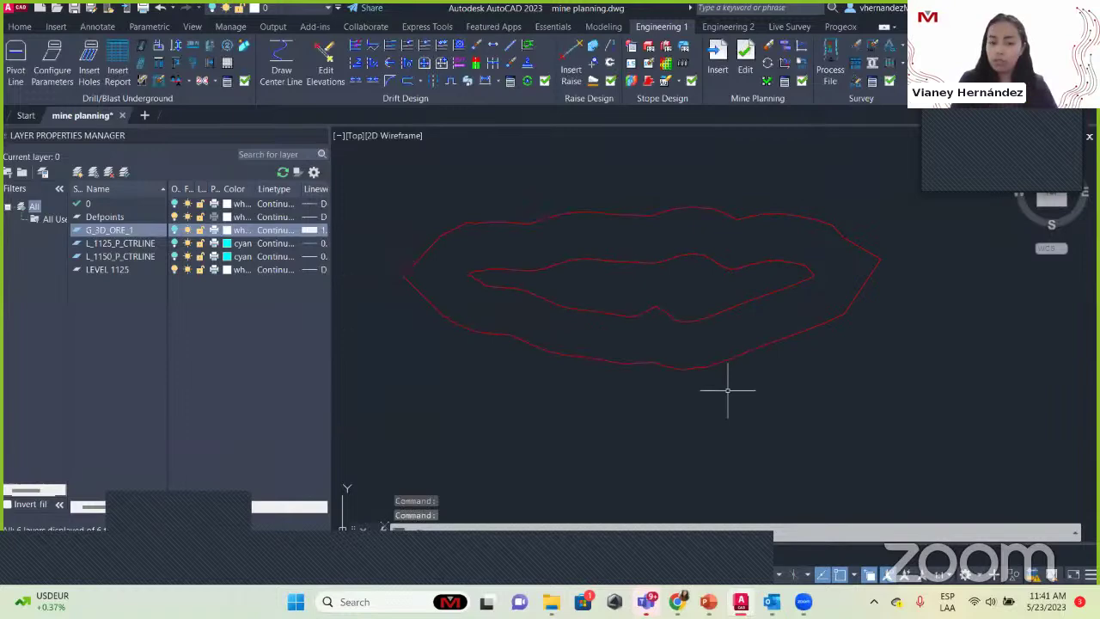
middle_click_drag(712, 430, 710, 405)
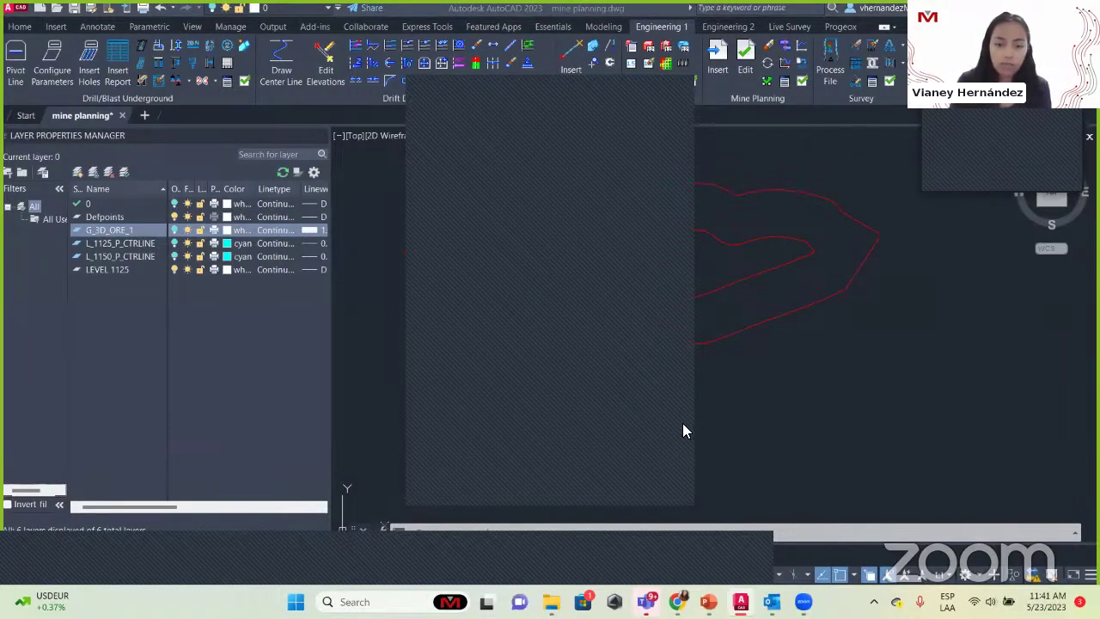
left_click(808, 273)
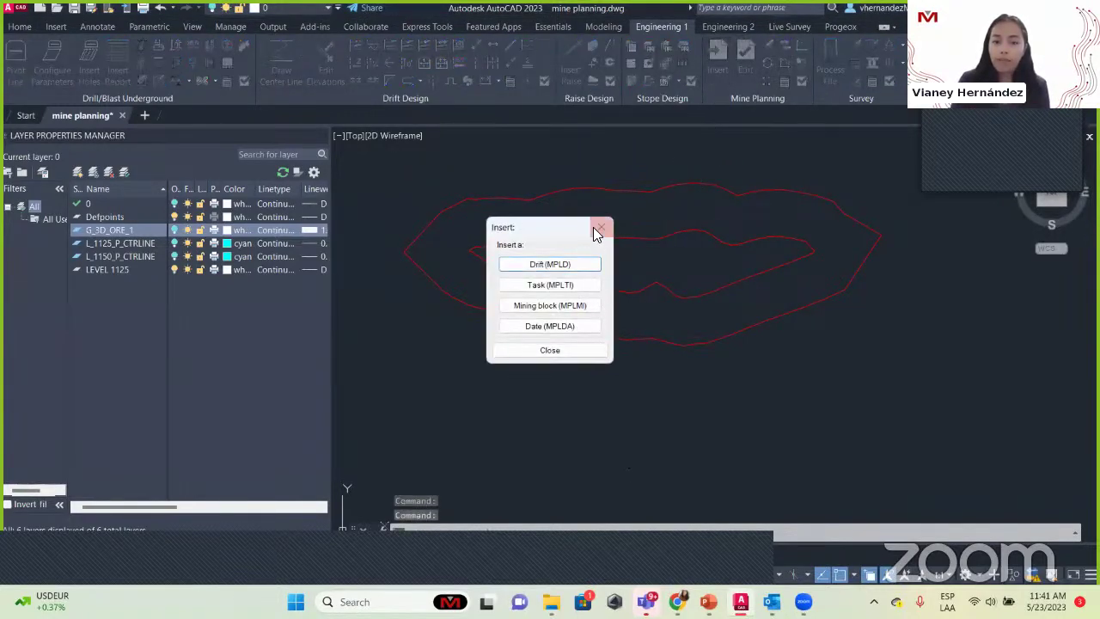
left_click(547, 266)
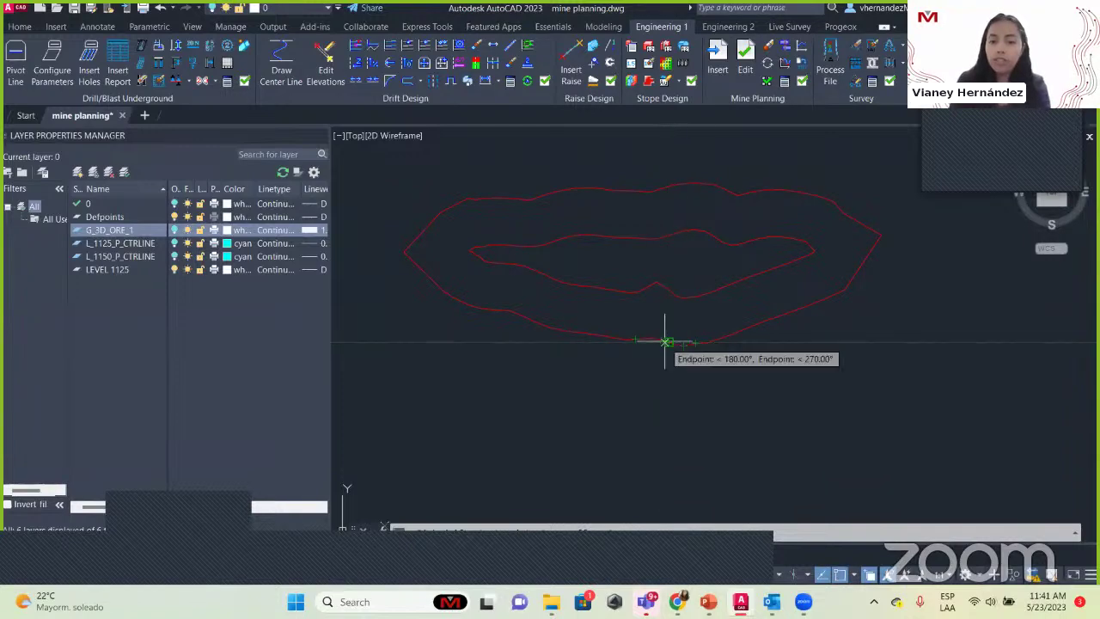
left_click(855, 576)
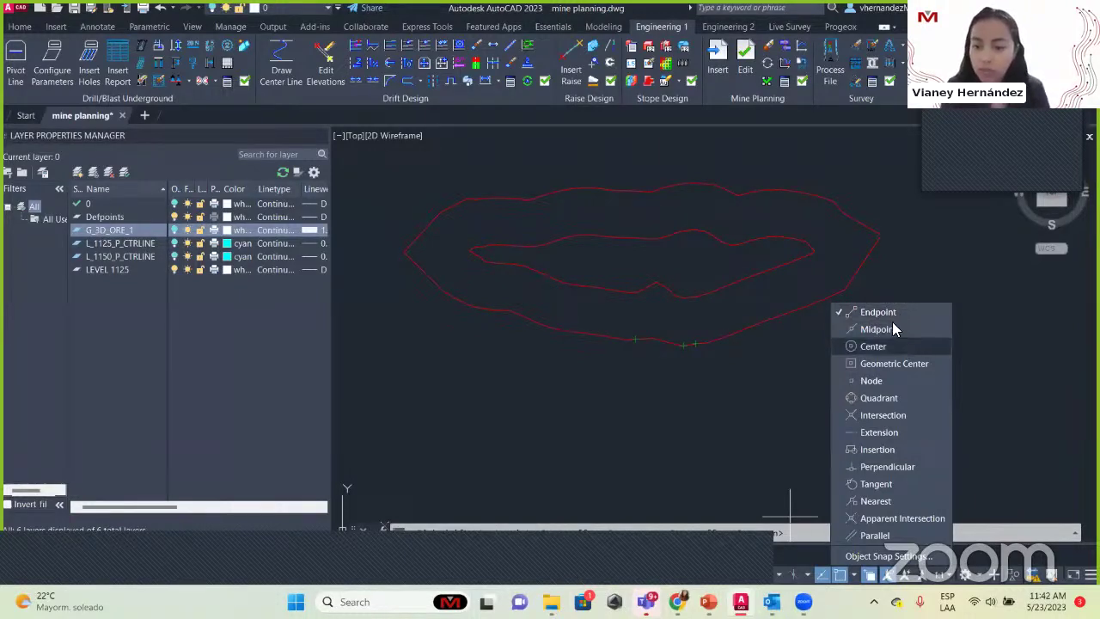
key("Escape")
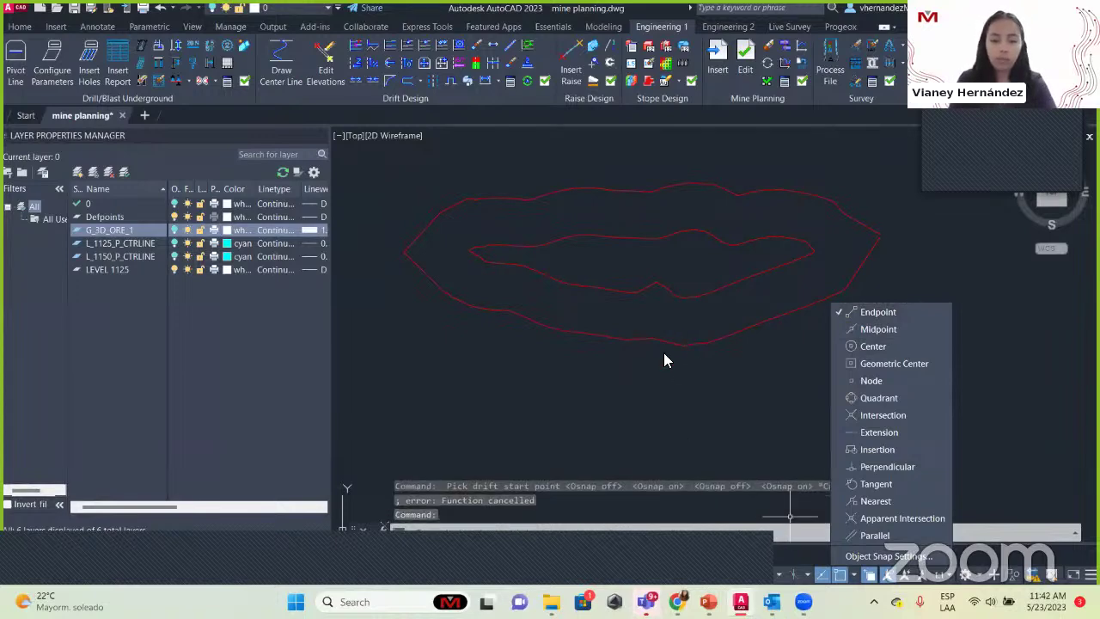
key("Escape")
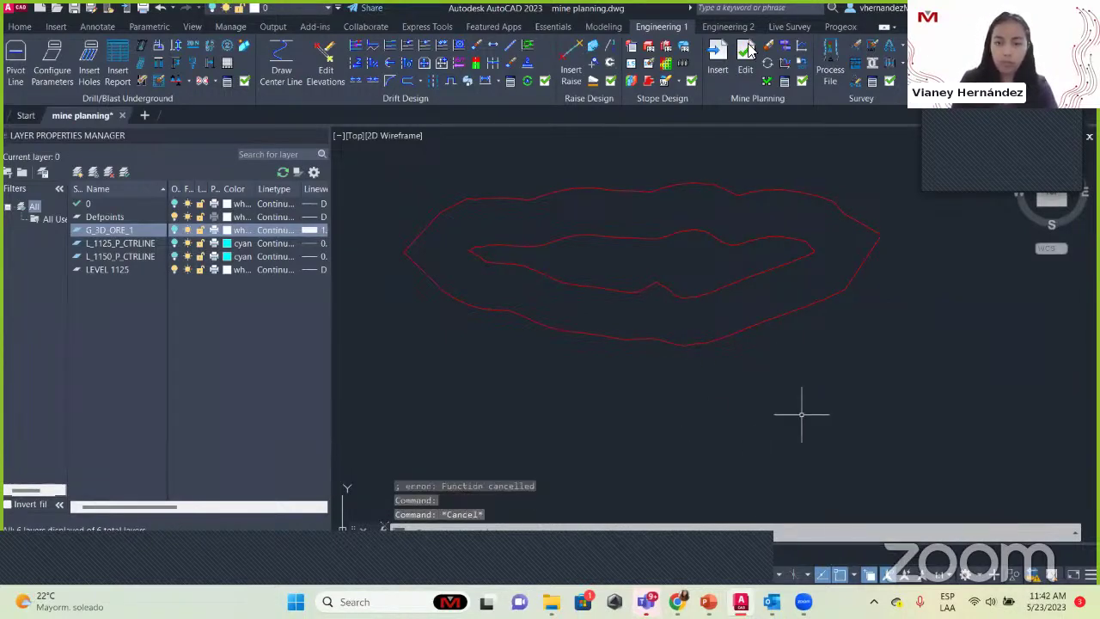
left_click(713, 64)
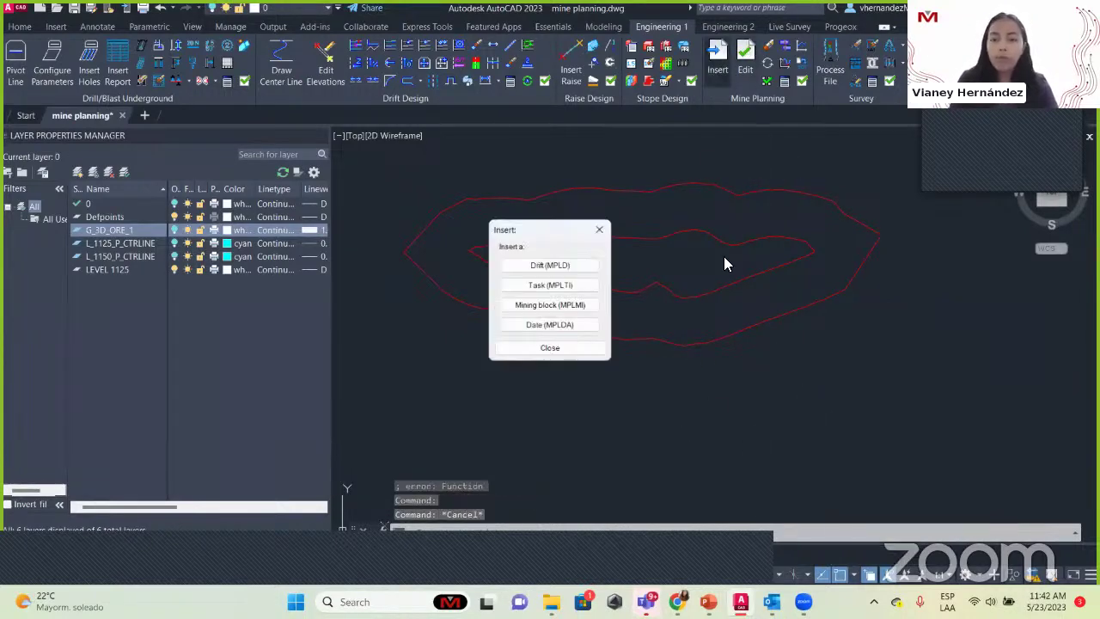
left_click(559, 266)
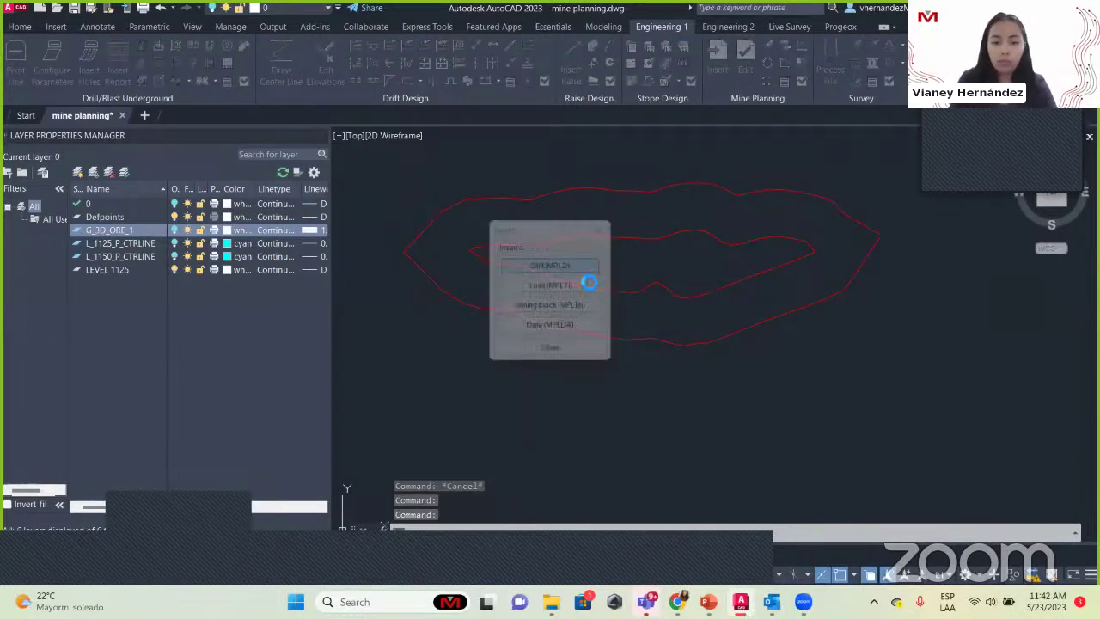
left_click(645, 386)
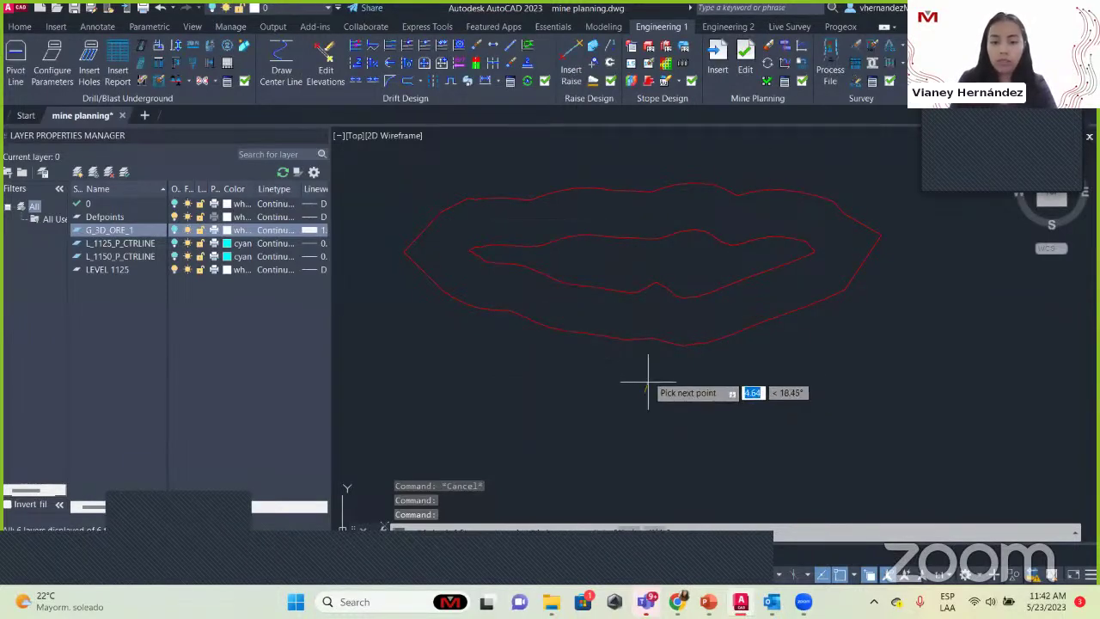
left_click(650, 339)
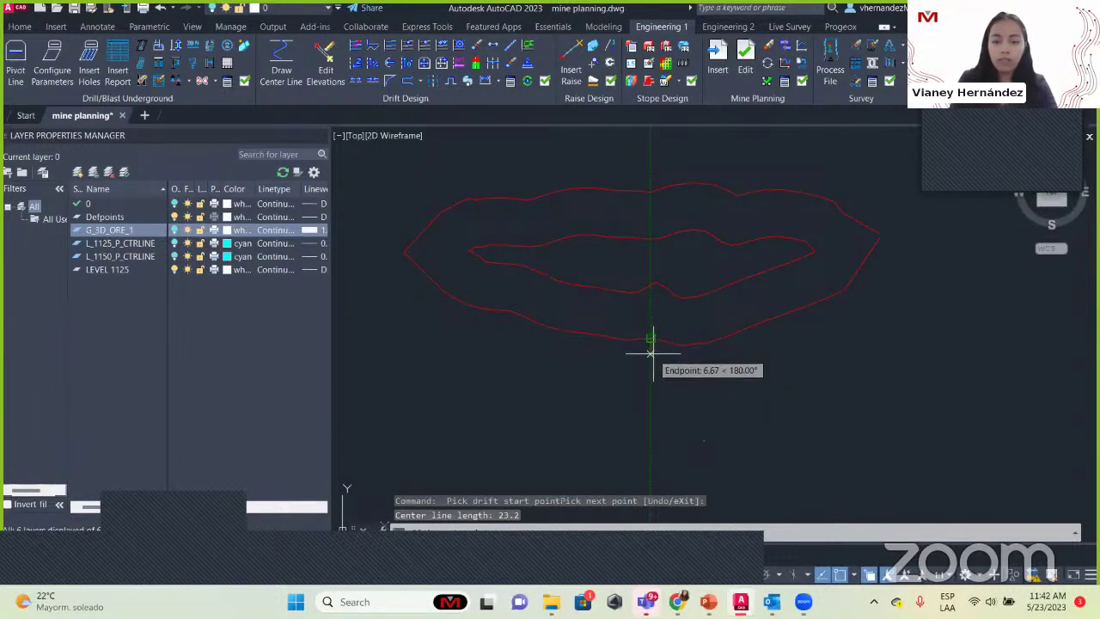
key("Escape")
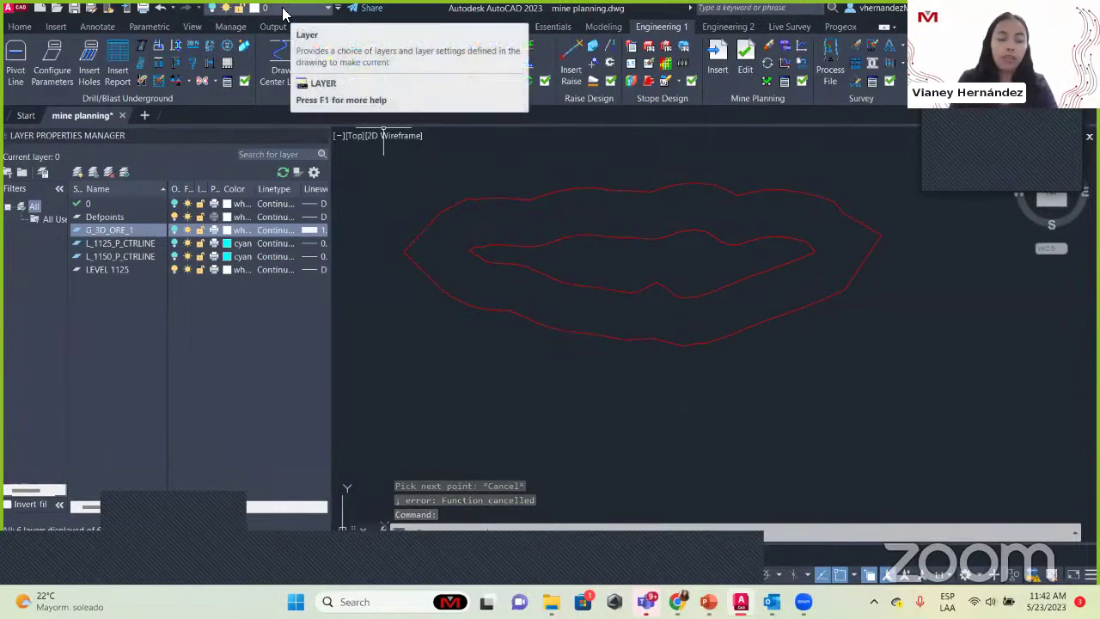
Step: Make LEVEL 1125 the current layer and start a Mine Planning drift with a vertical segment about 28.4 long, ending on the outer ore outline's lower edge
double_click(75, 269)
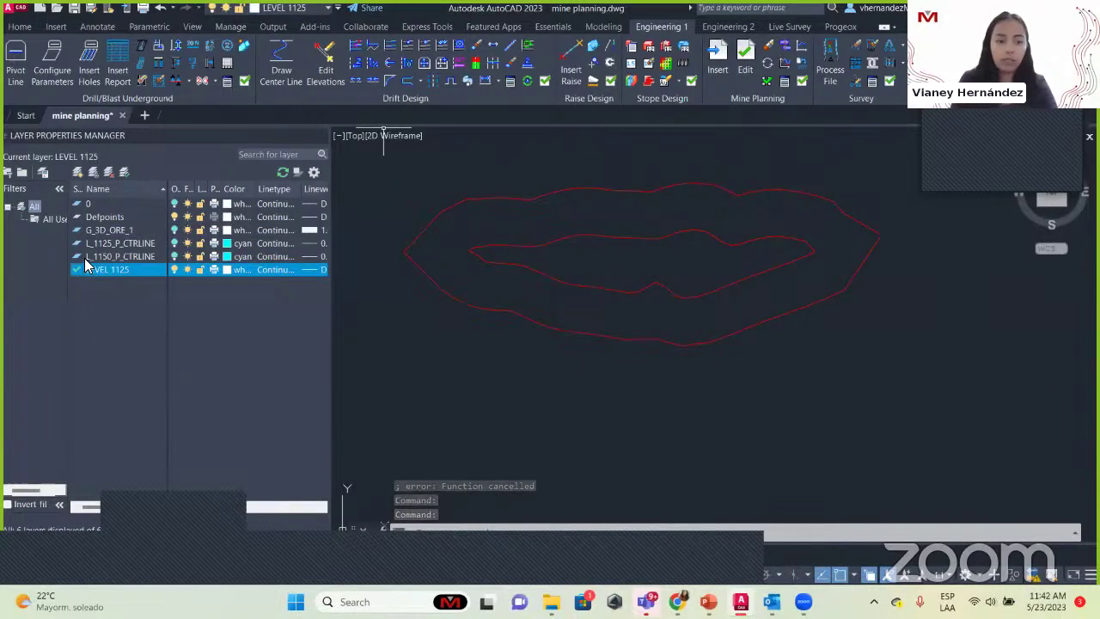
mouse_move(659, 437)
middle_mouse_down()
mouse_move(626, 412)
mouse_move(601, 428)
middle_mouse_up()
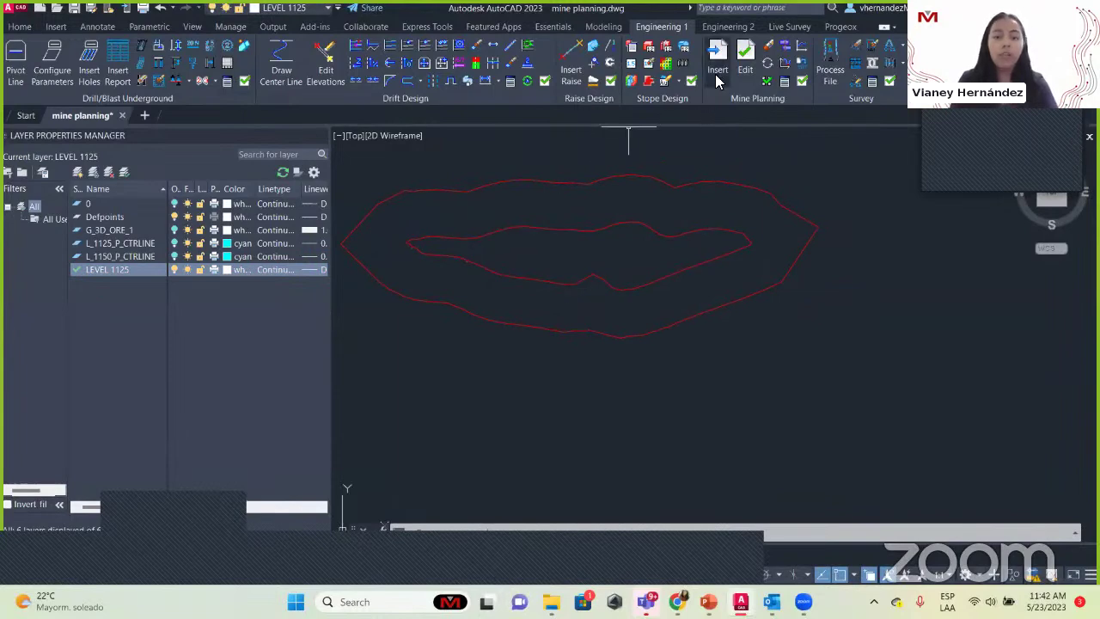
left_click(715, 74)
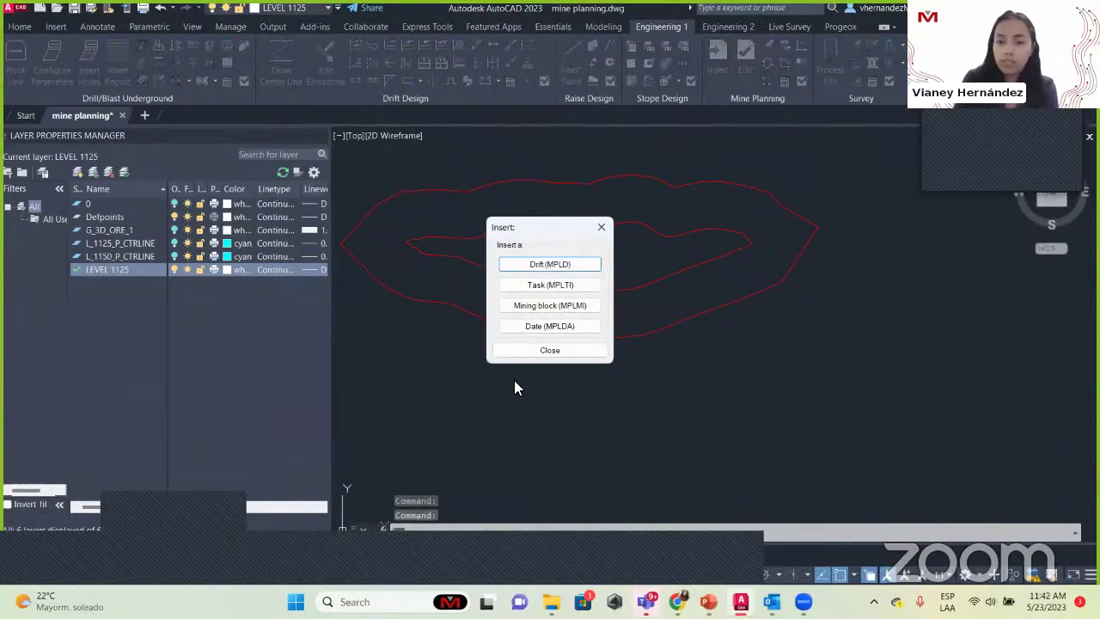
left_click(554, 264)
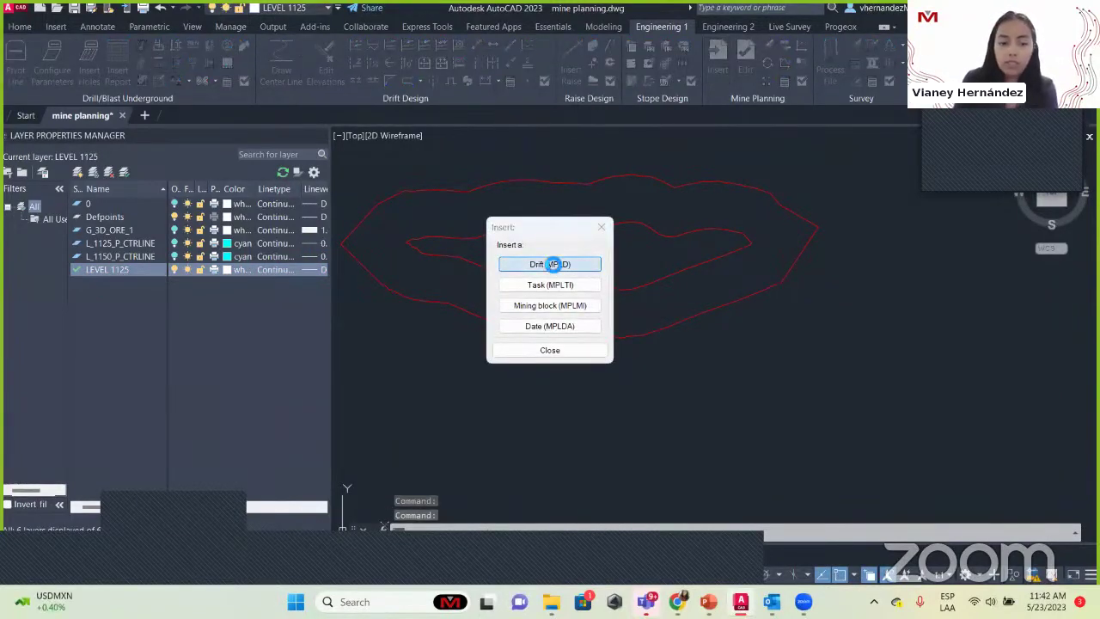
left_click(587, 397)
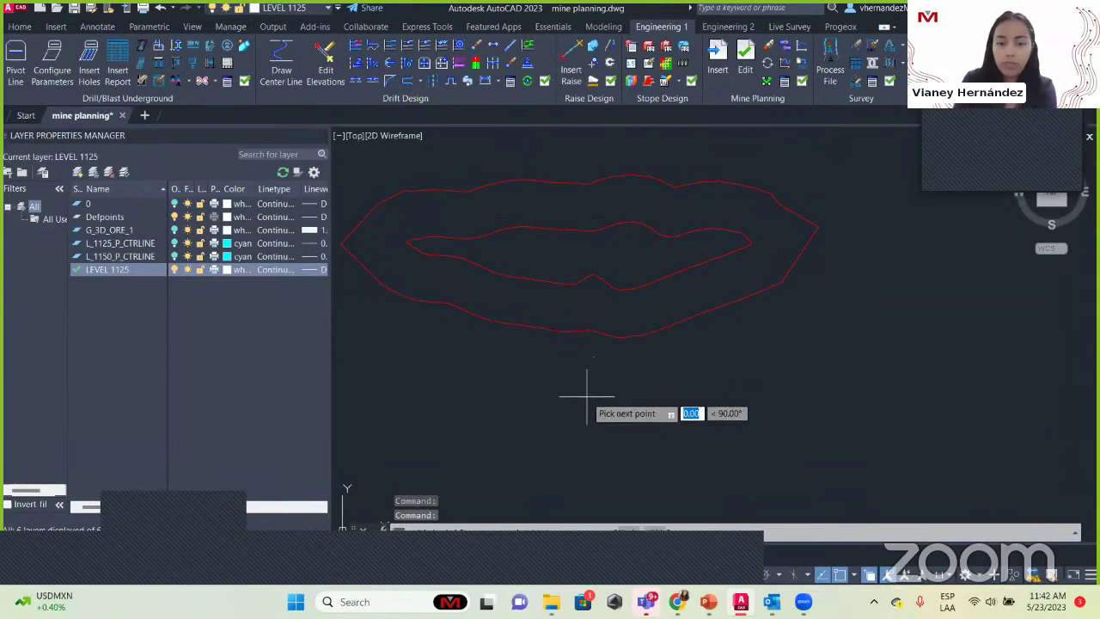
left_click(587, 330)
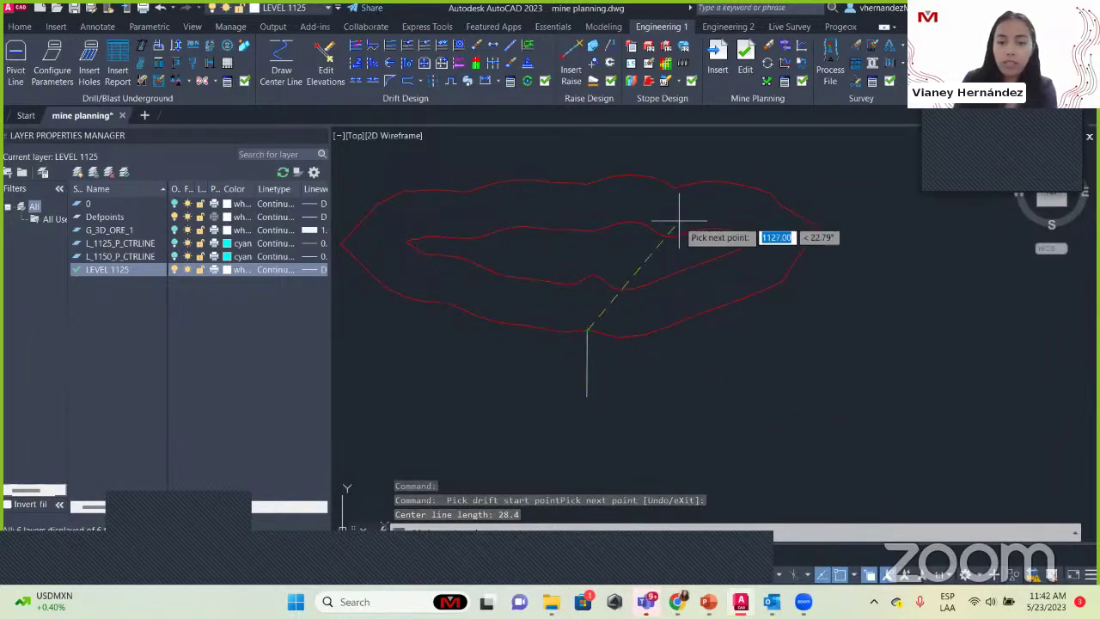
Step: Finish the drift centre line and name the drift Access 1125
left_click(757, 334)
key("Return")
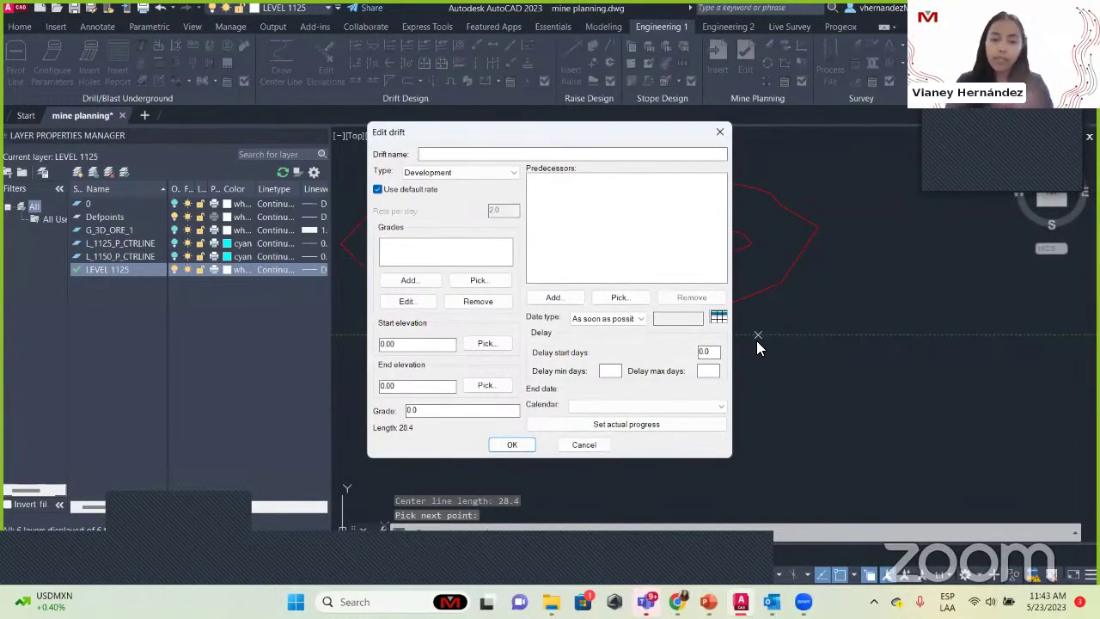
left_click(601, 153)
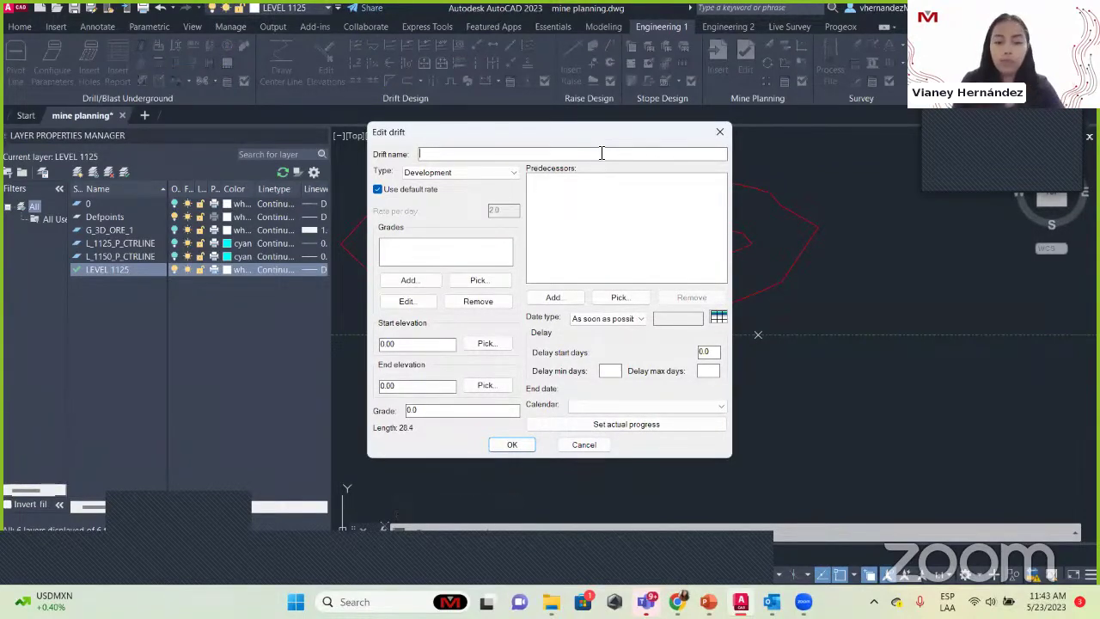
left_click_drag(581, 135, 292, 121)
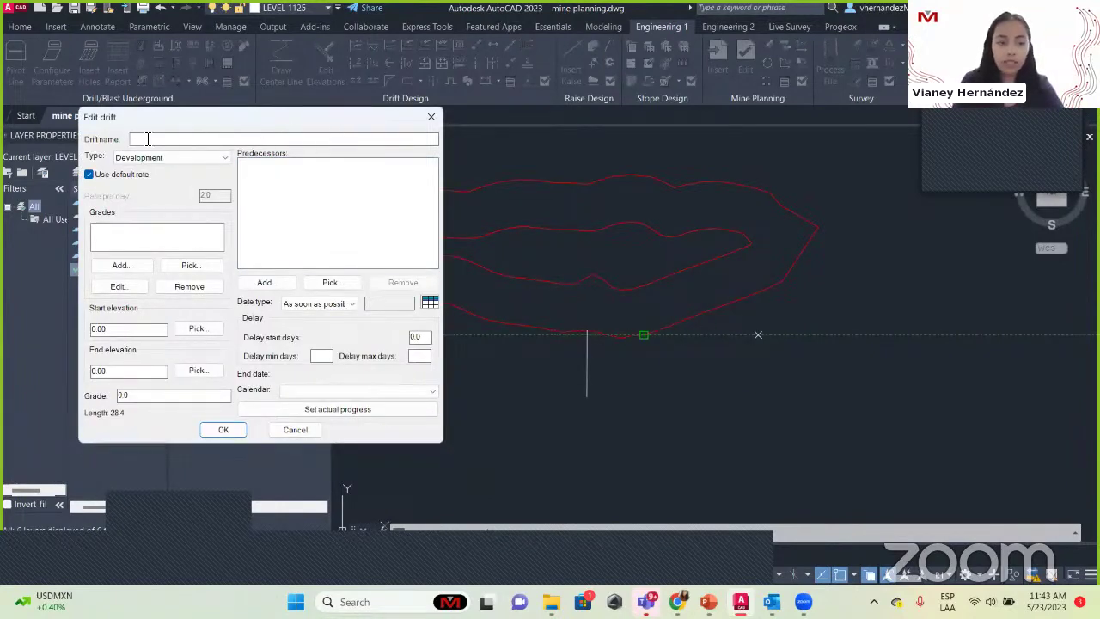
type("Acc")
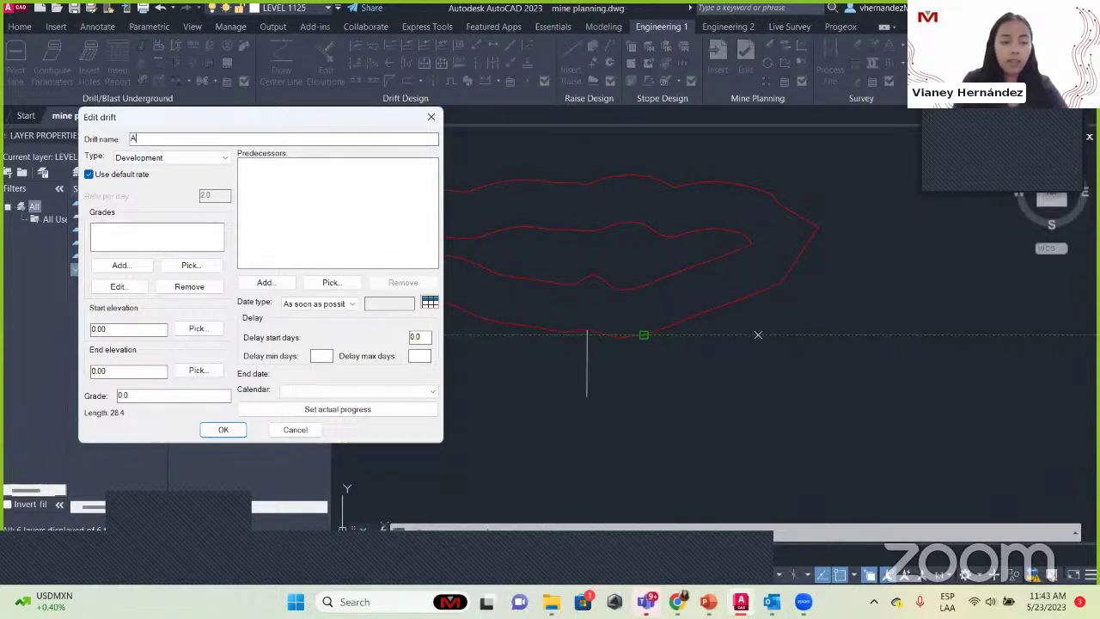
key("BackSpace")
type("cess ")
type("12")
type("25")
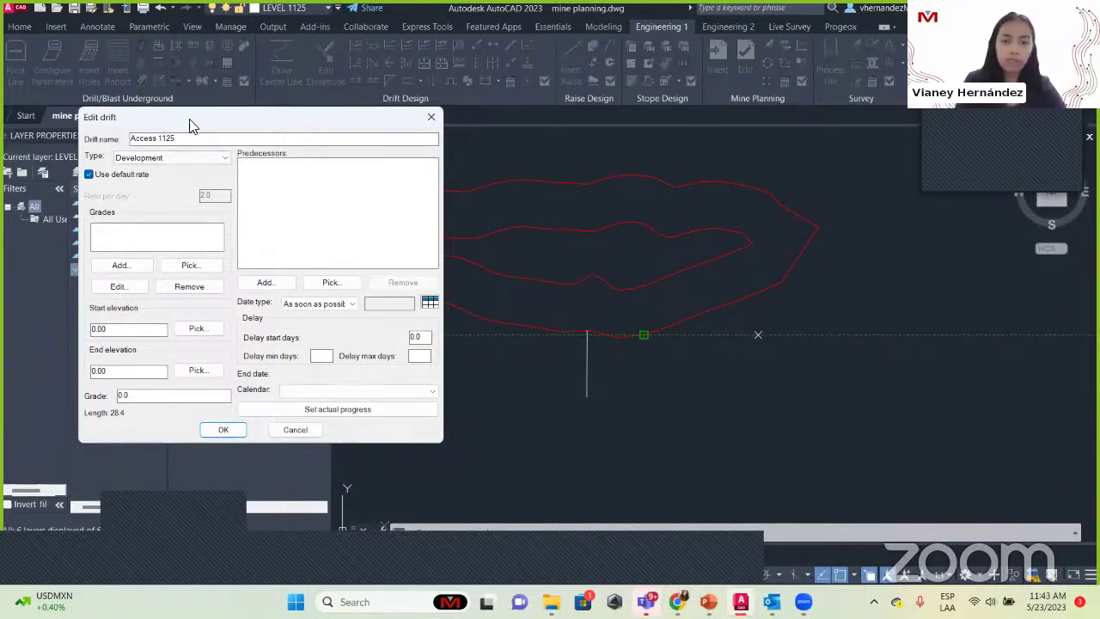
Step: Set the Access 1125 drift type to Development and keep the default rate enabled
left_click_drag(191, 125, 538, 144)
left_click(519, 176)
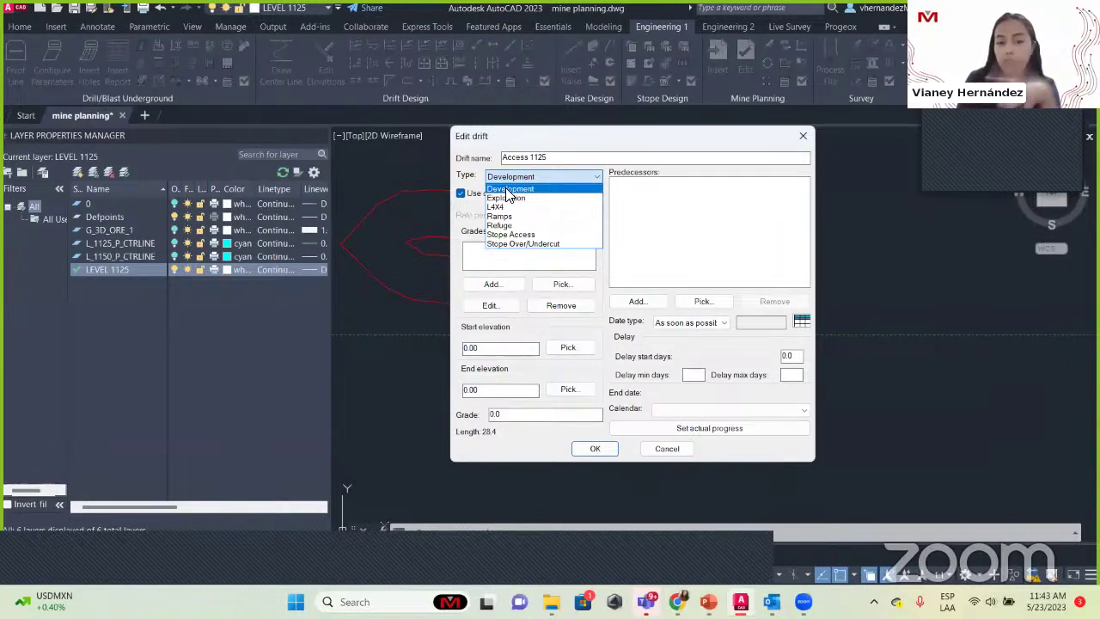
left_click(507, 190)
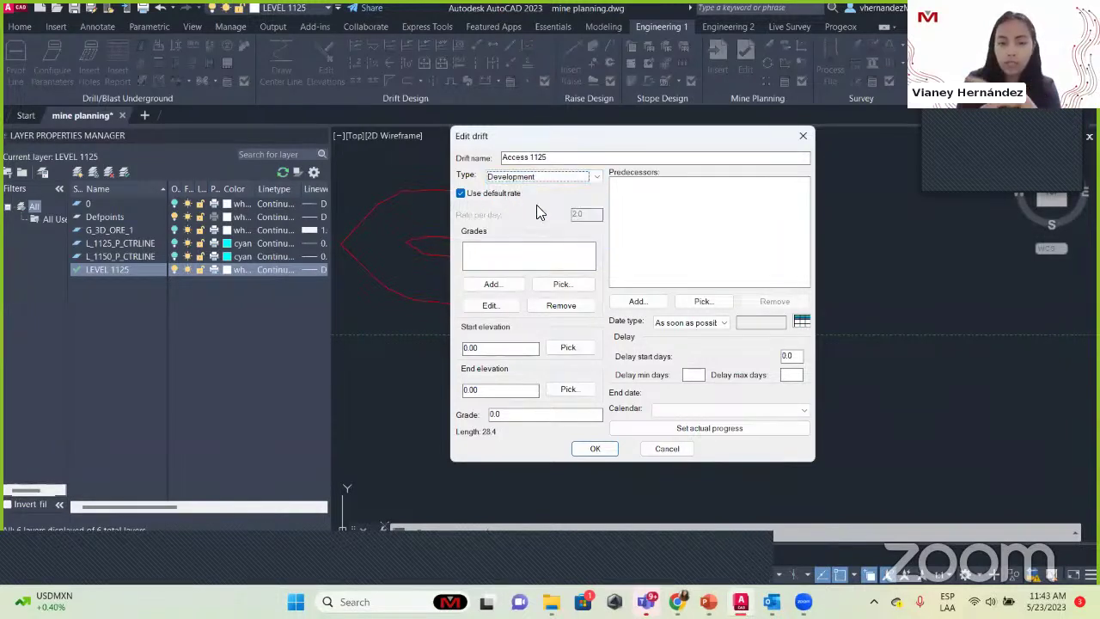
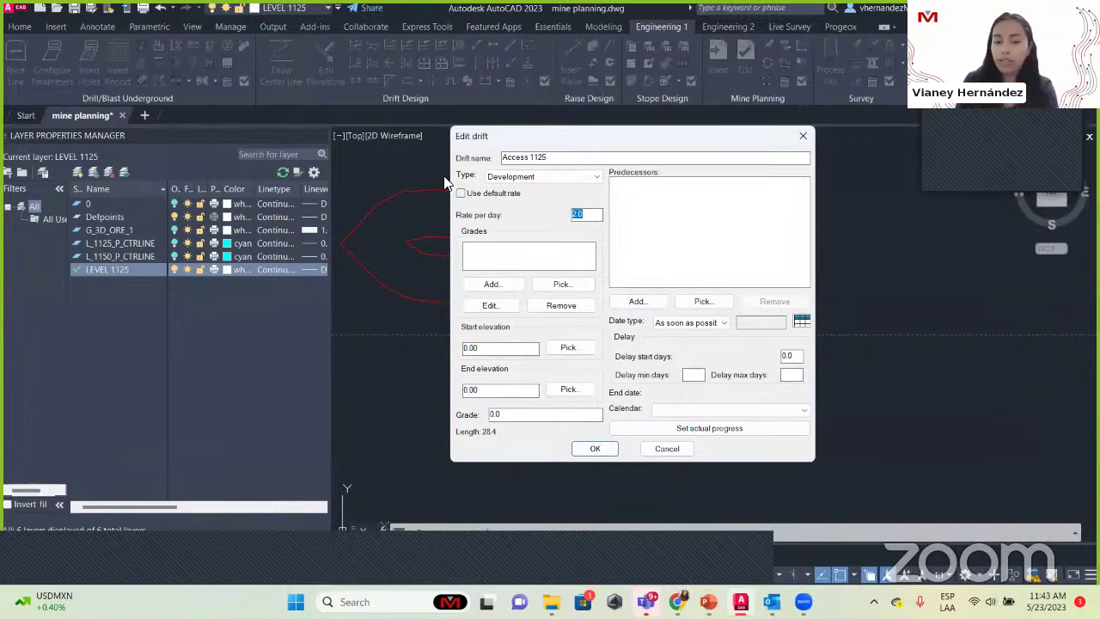
left_click(478, 195)
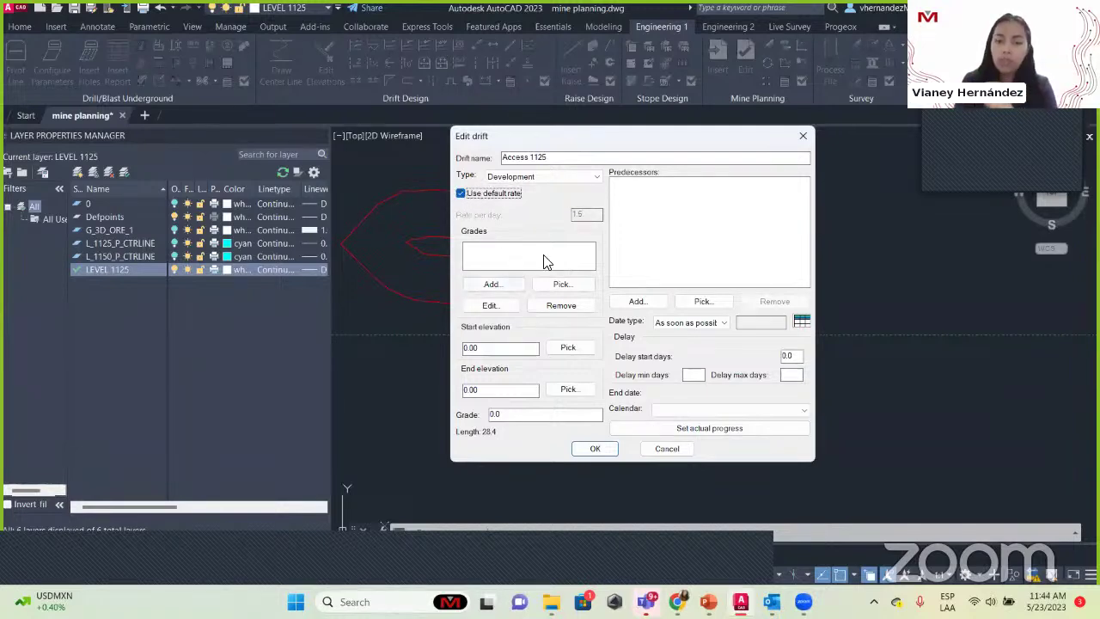
Step: Add Ag and Au grades to the drift, both with a value of 0
left_click_drag(577, 136, 211, 146)
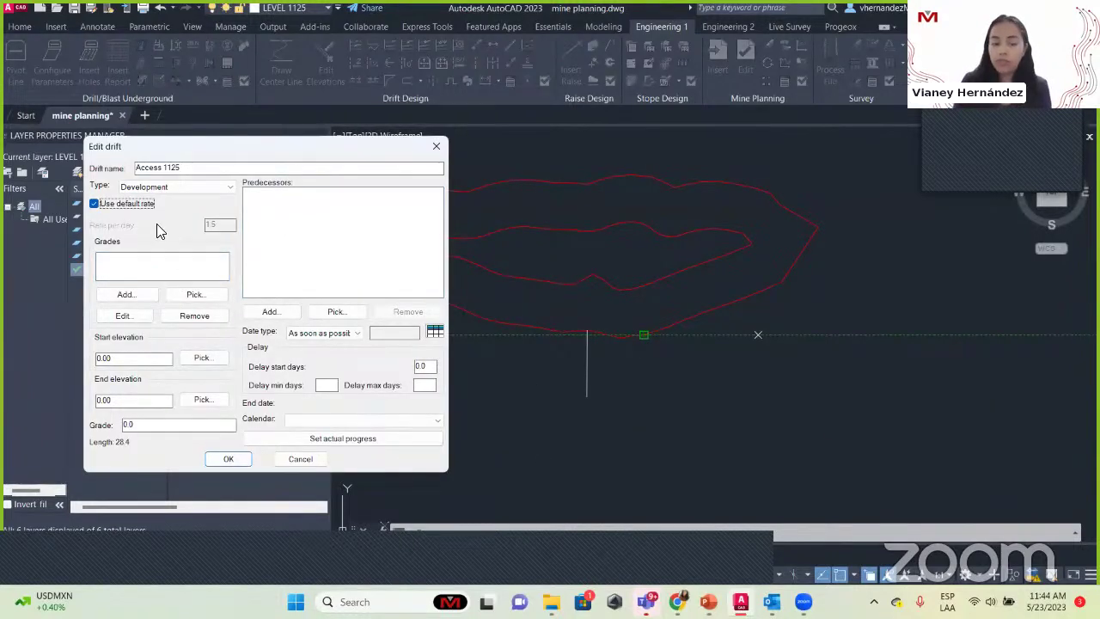
left_click(125, 294)
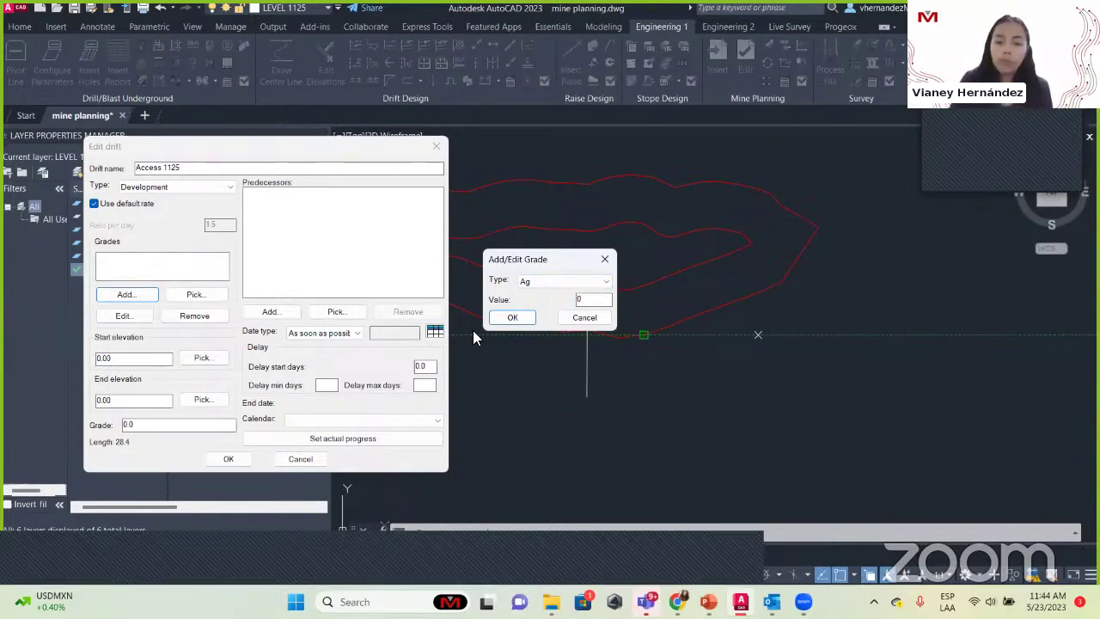
left_click(497, 317)
left_click(125, 295)
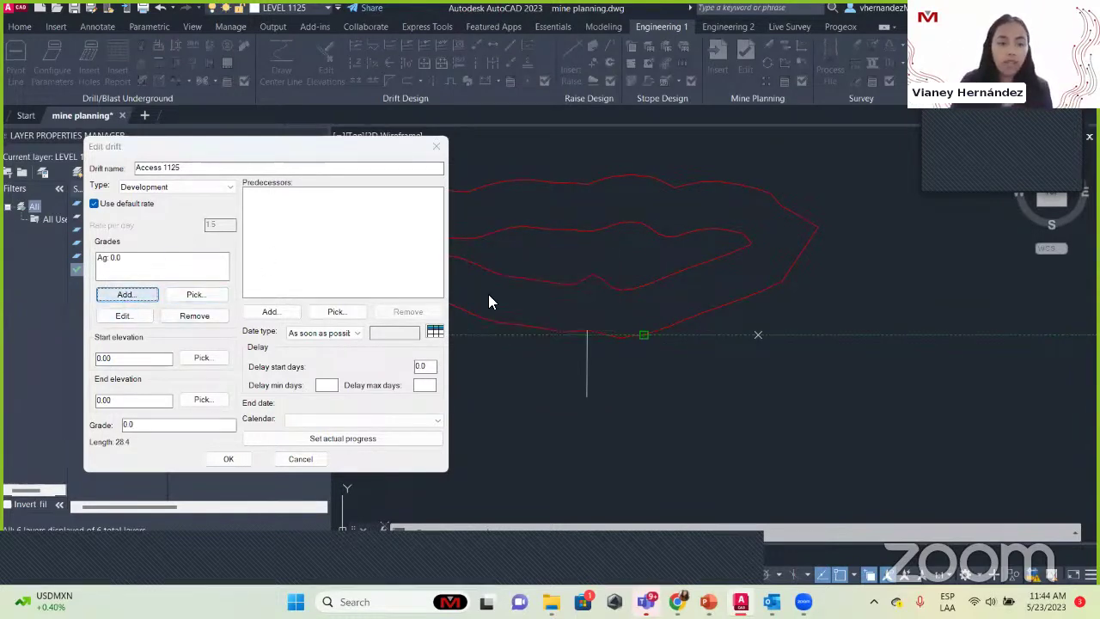
left_click(542, 283)
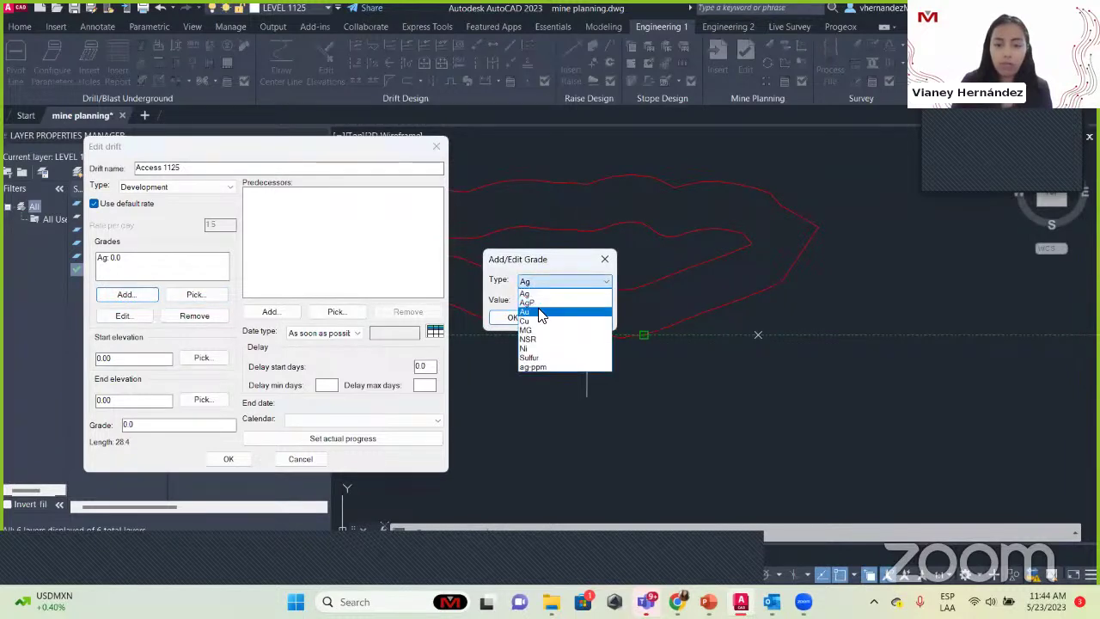
left_click(527, 312)
left_click(524, 318)
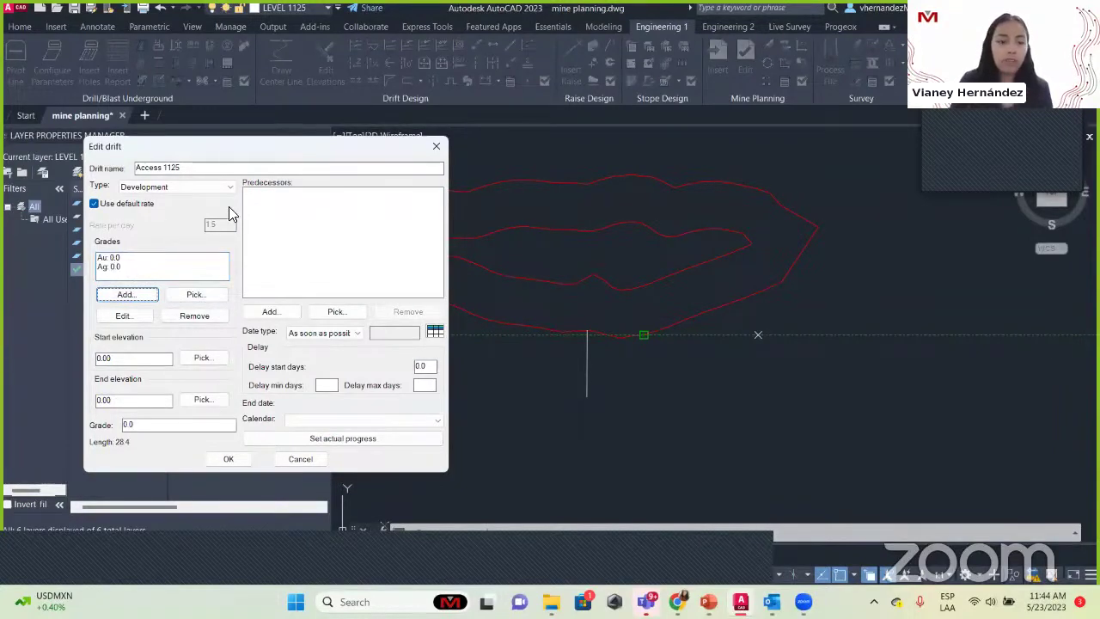
Step: Set the drift's start elevation to 1125
left_click_drag(191, 153, 429, 124)
left_click(366, 330)
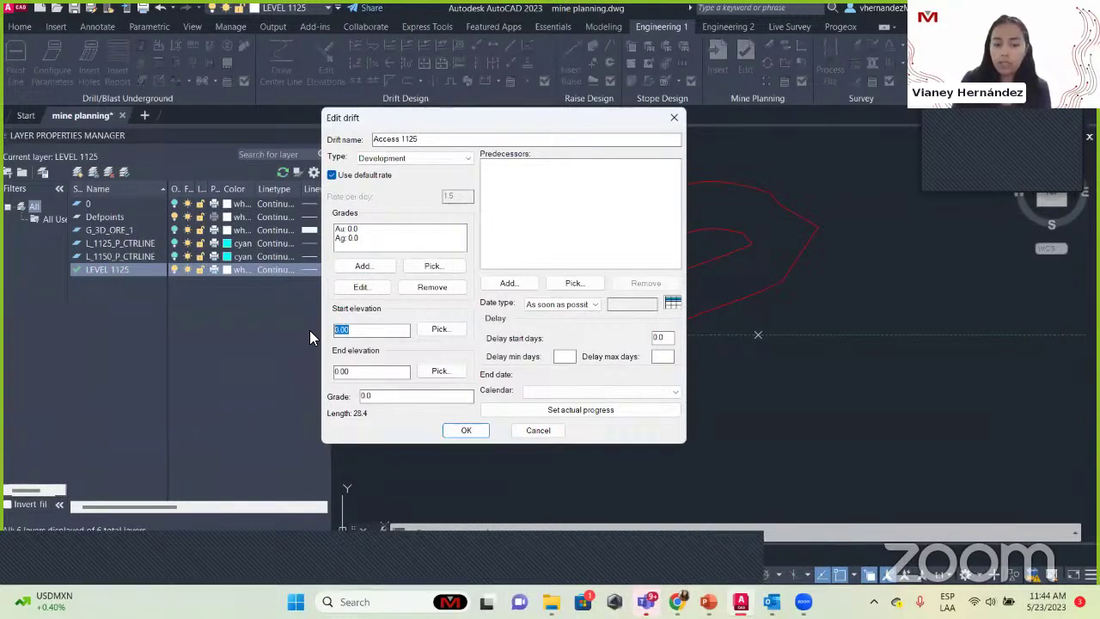
type("1125")
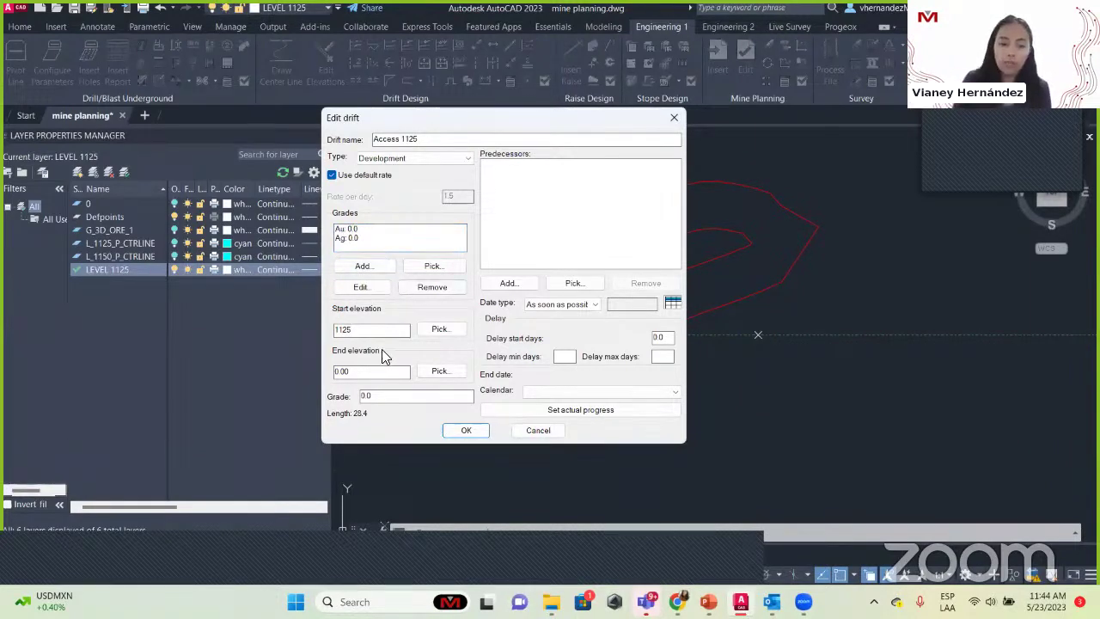
left_click(403, 396)
mouse_move(412, 396)
left_mouse_down()
mouse_move(363, 396)
mouse_move(393, 406)
left_mouse_up()
left_click(362, 330)
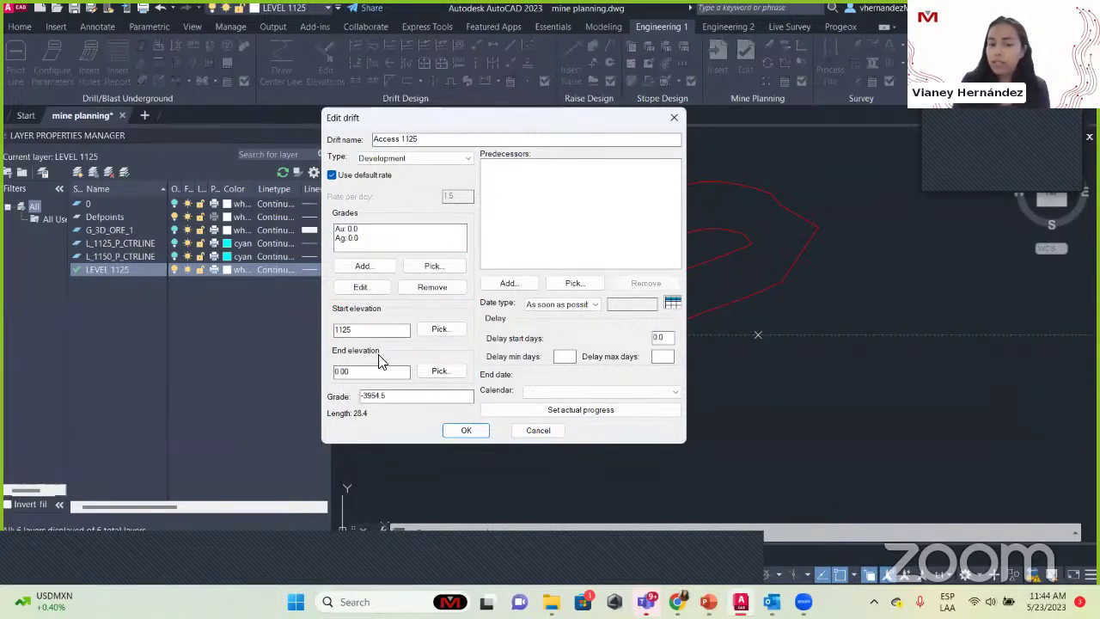
Step: Set the drift's grade to -2 so the end elevation is calculated from it
left_click(343, 372)
type("0")
double_click(405, 395)
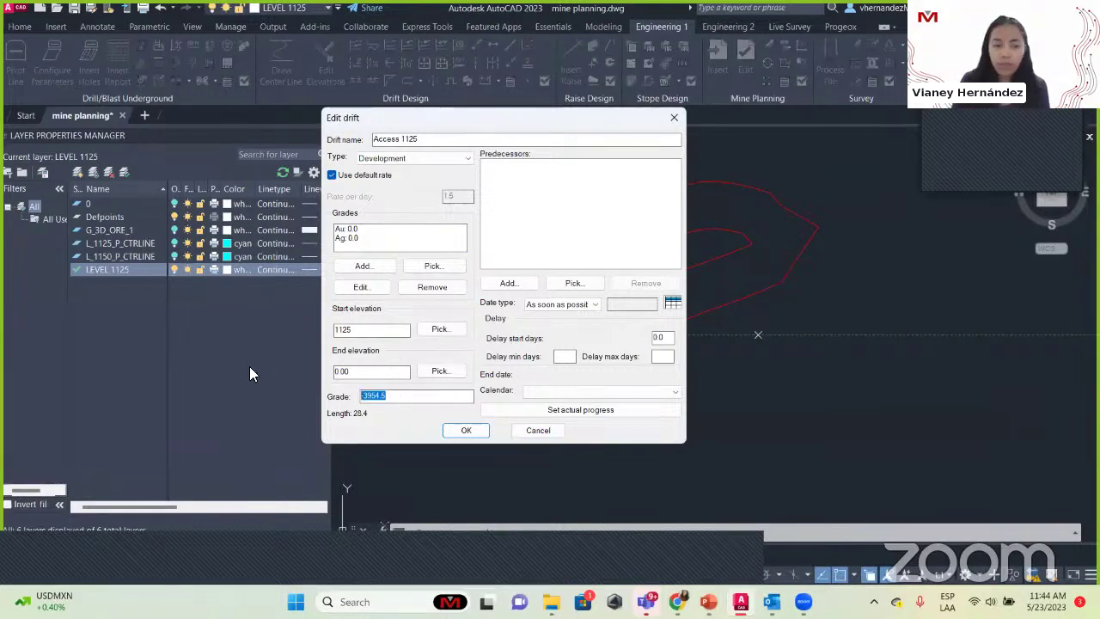
key("BackSpace")
type("-2")
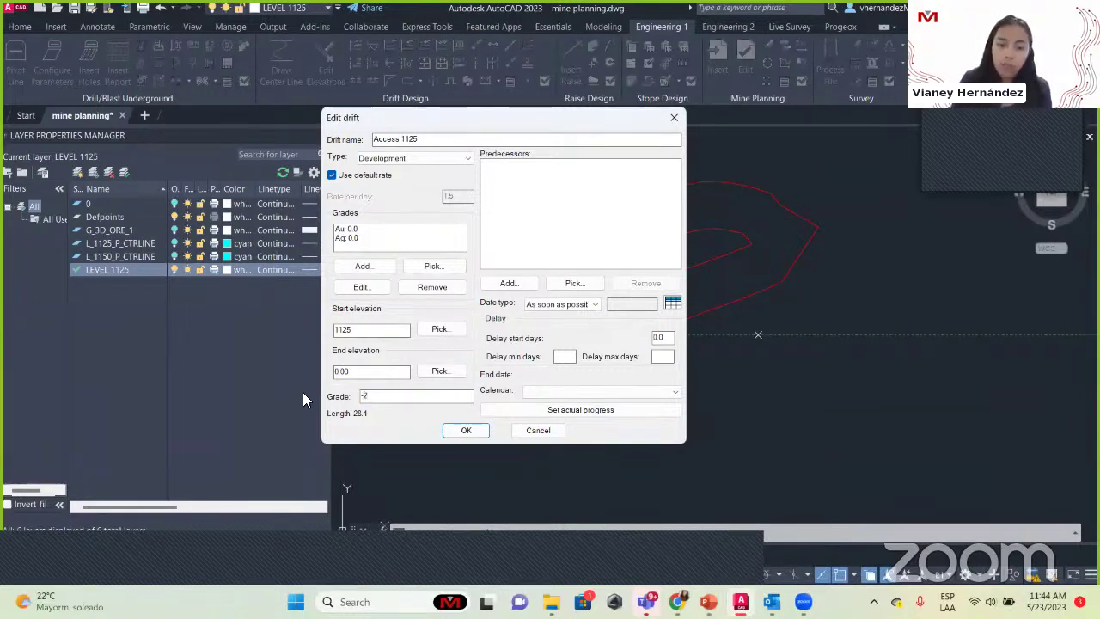
left_click(370, 331)
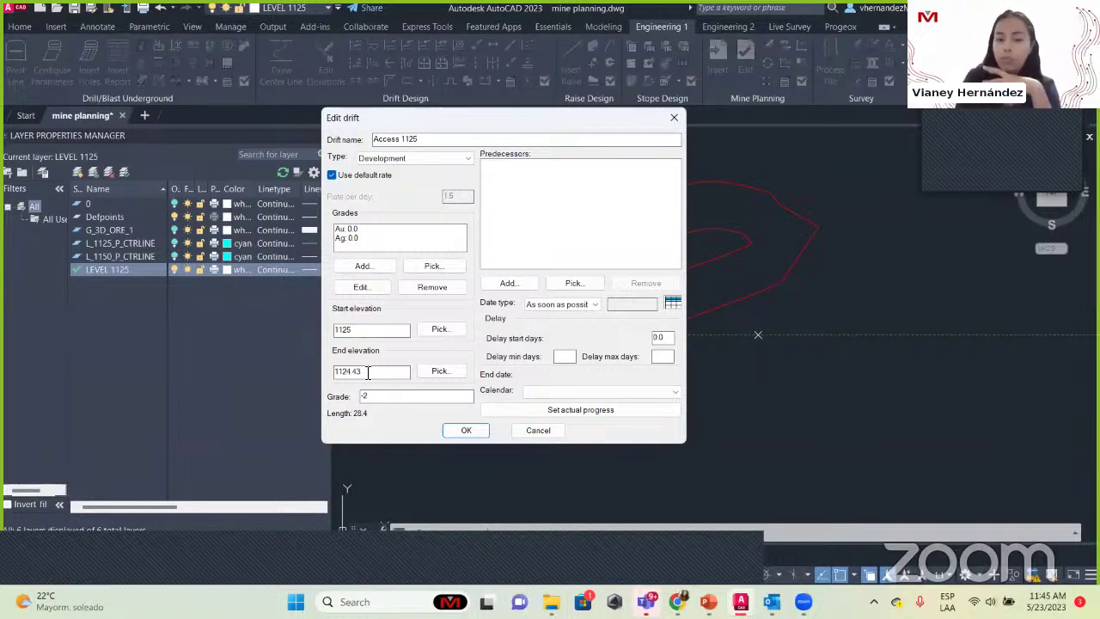
left_click_drag(368, 372, 320, 375)
left_click_drag(404, 396, 323, 395)
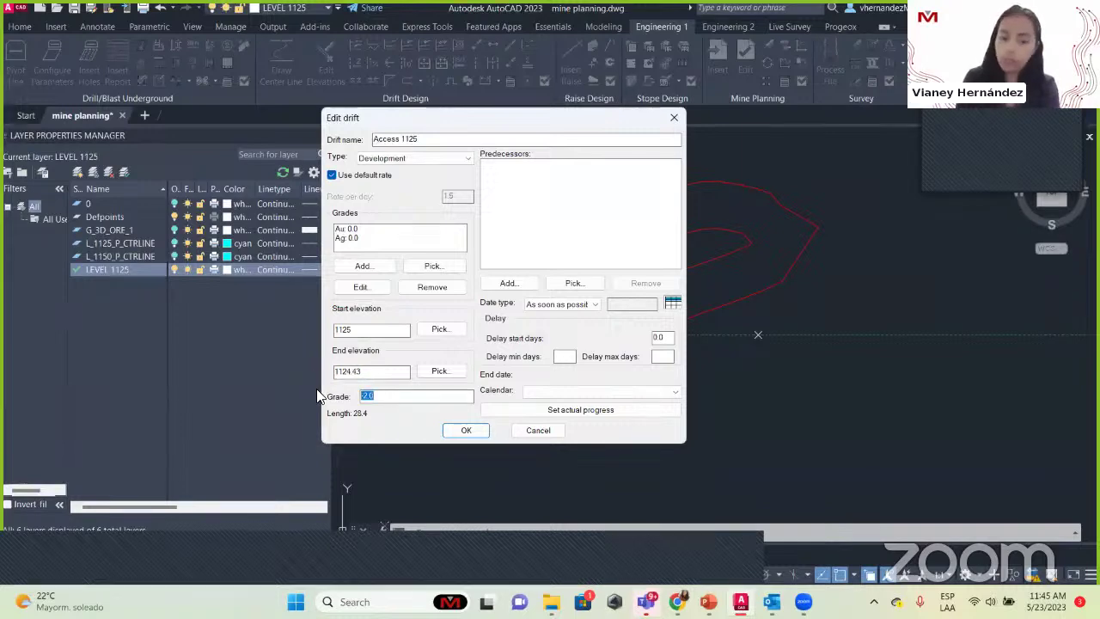
left_click_drag(385, 336, 282, 327)
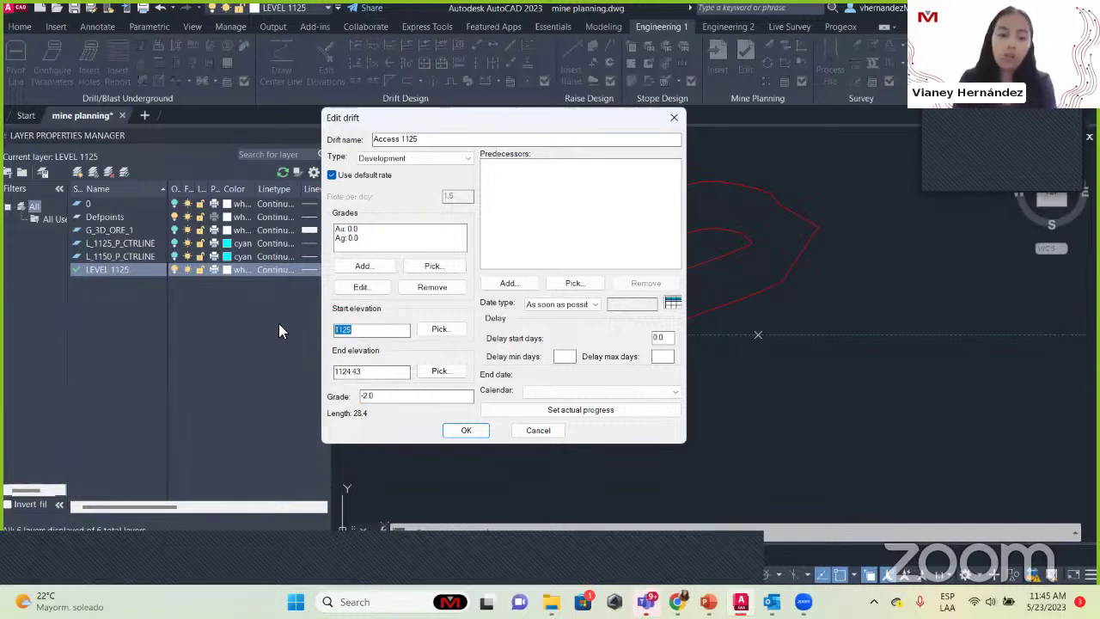
left_click(397, 394)
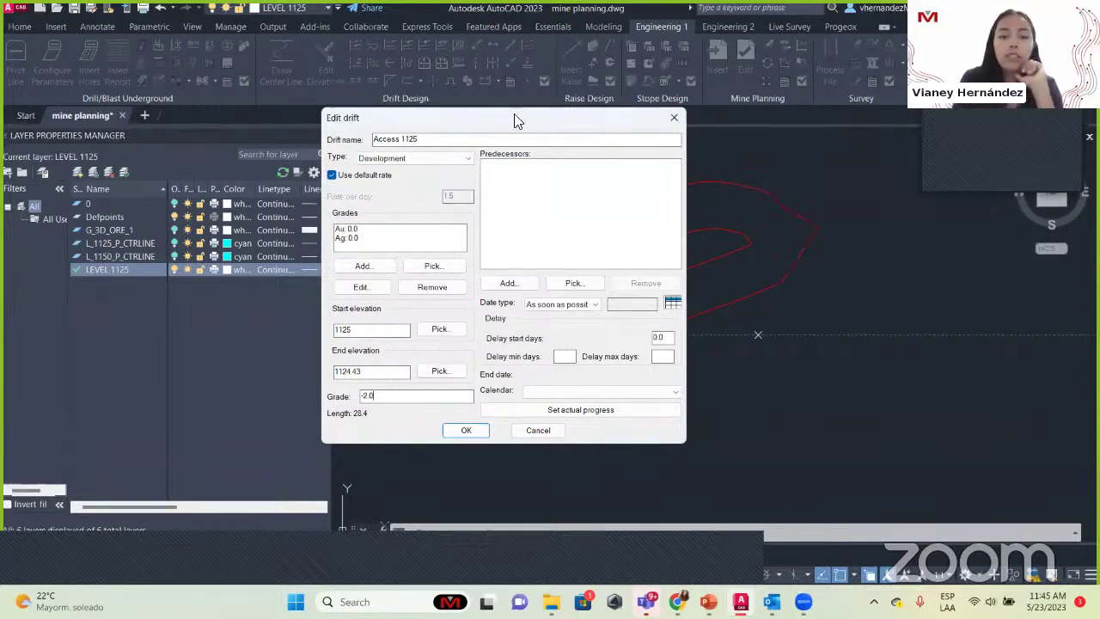
Step: Look through the objects available as predecessors for the drift without adding any
left_click_drag(342, 119, 167, 129)
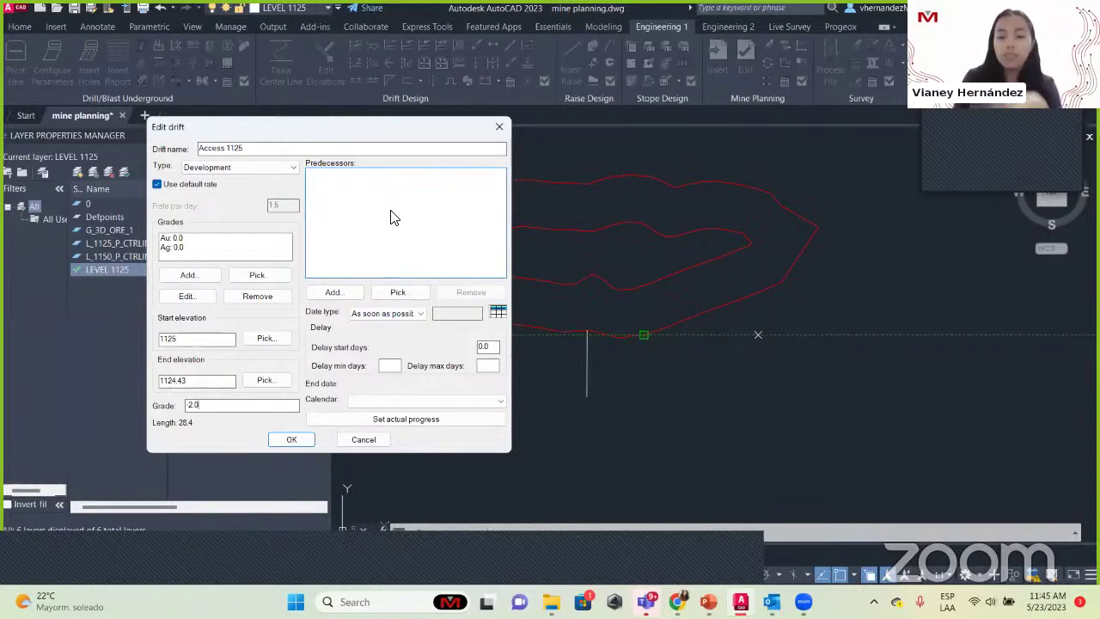
left_click(333, 294)
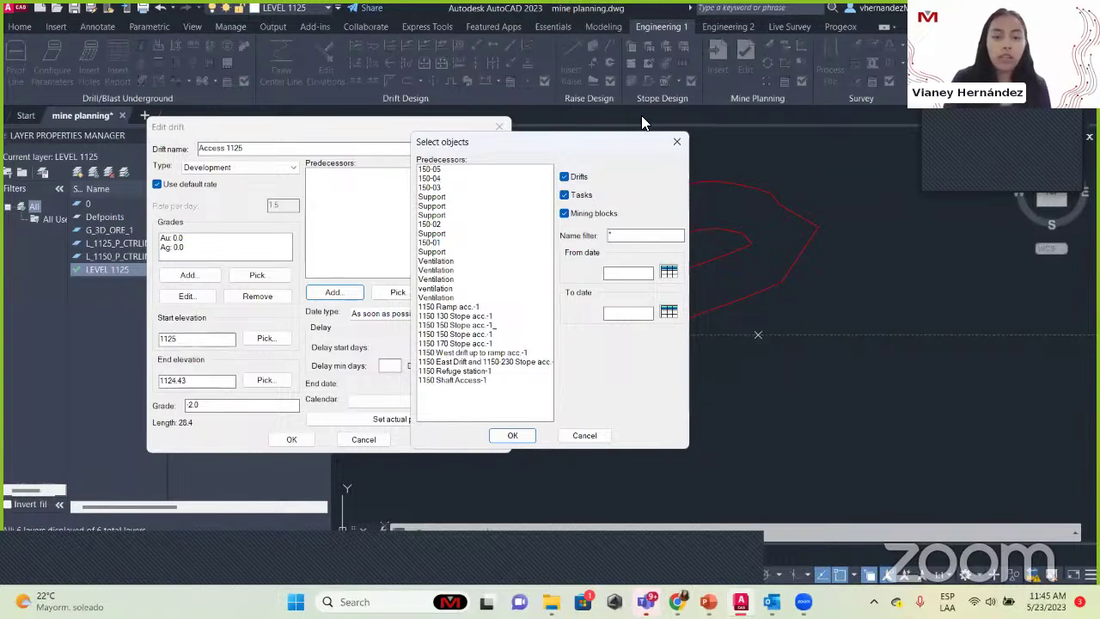
left_click(677, 143)
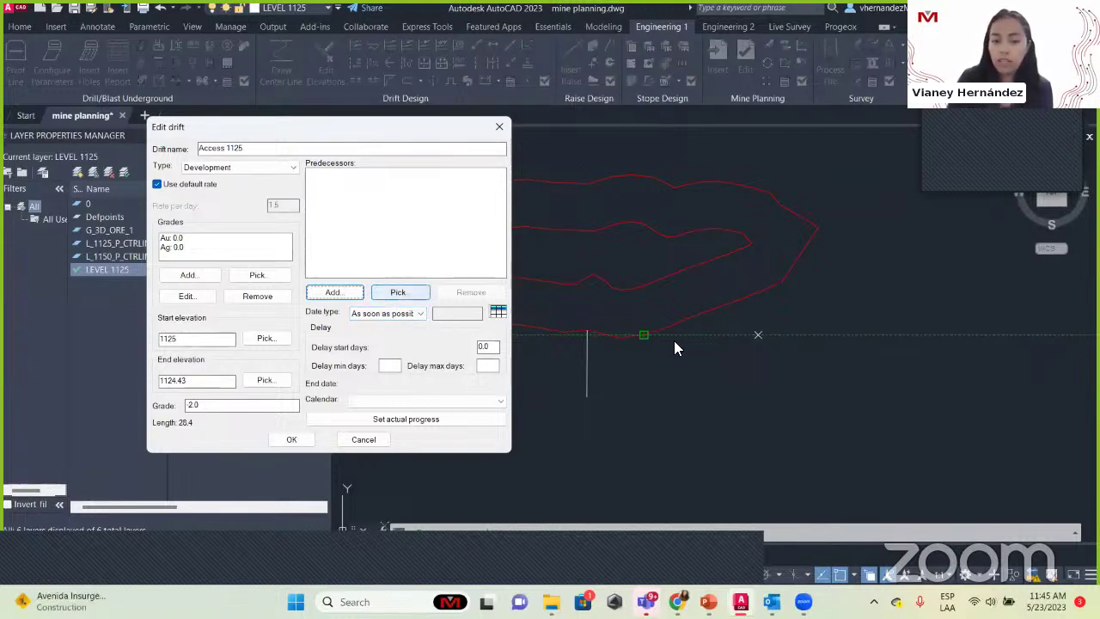
Step: Set the drift's date type to Start on
left_click(385, 313)
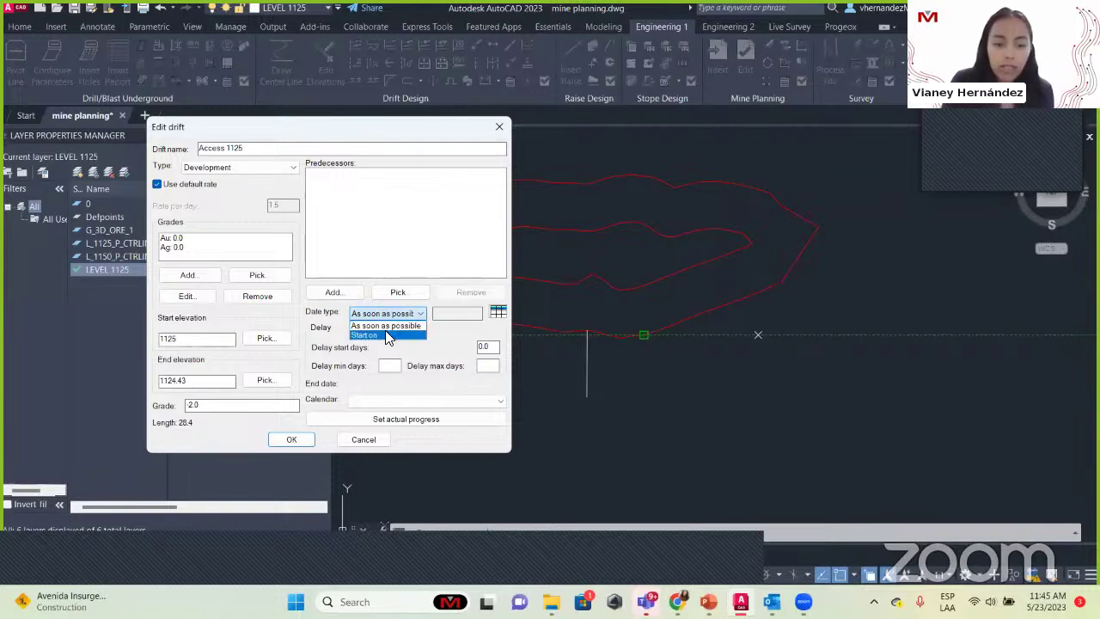
left_click(387, 334)
left_click(374, 314)
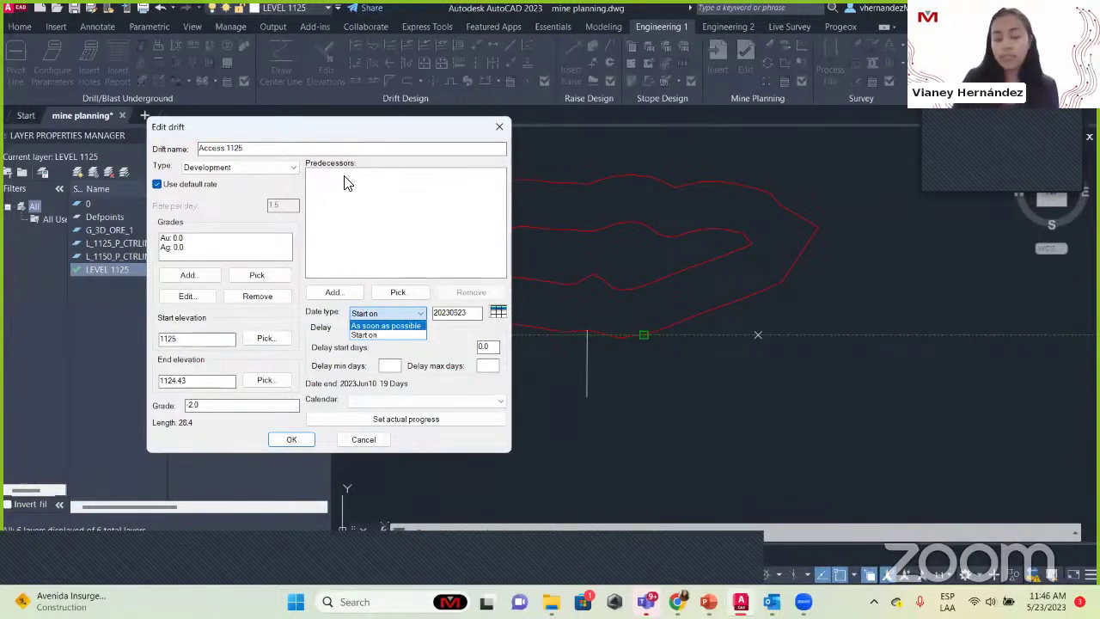
left_click(368, 335)
Step: Set the drift's start date to 24 May 2023
left_click(498, 312)
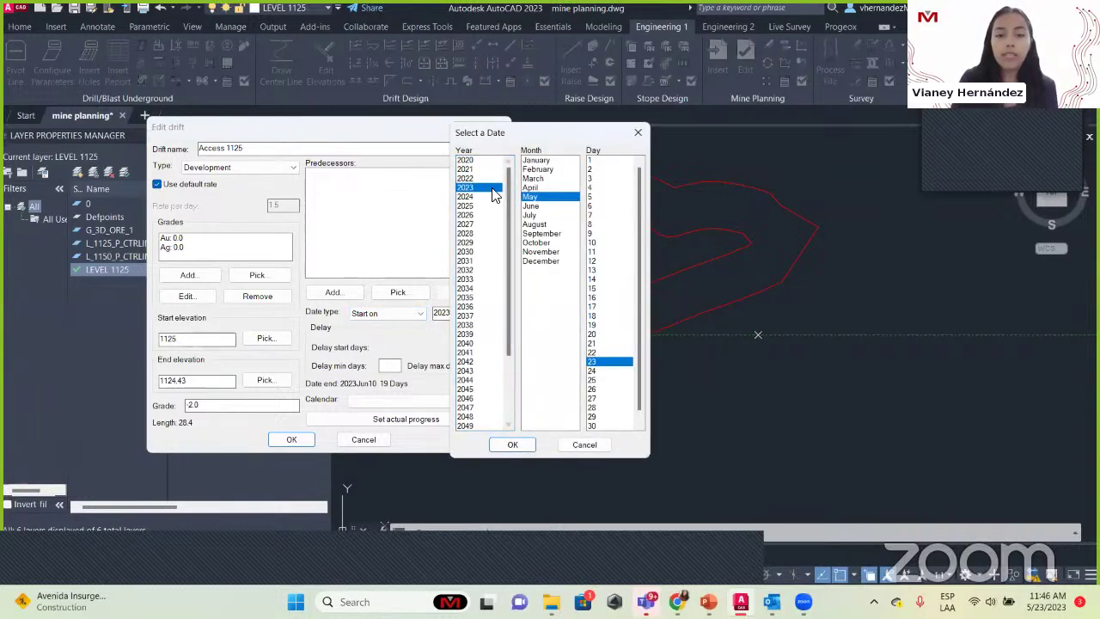
left_click_drag(512, 134, 485, 137)
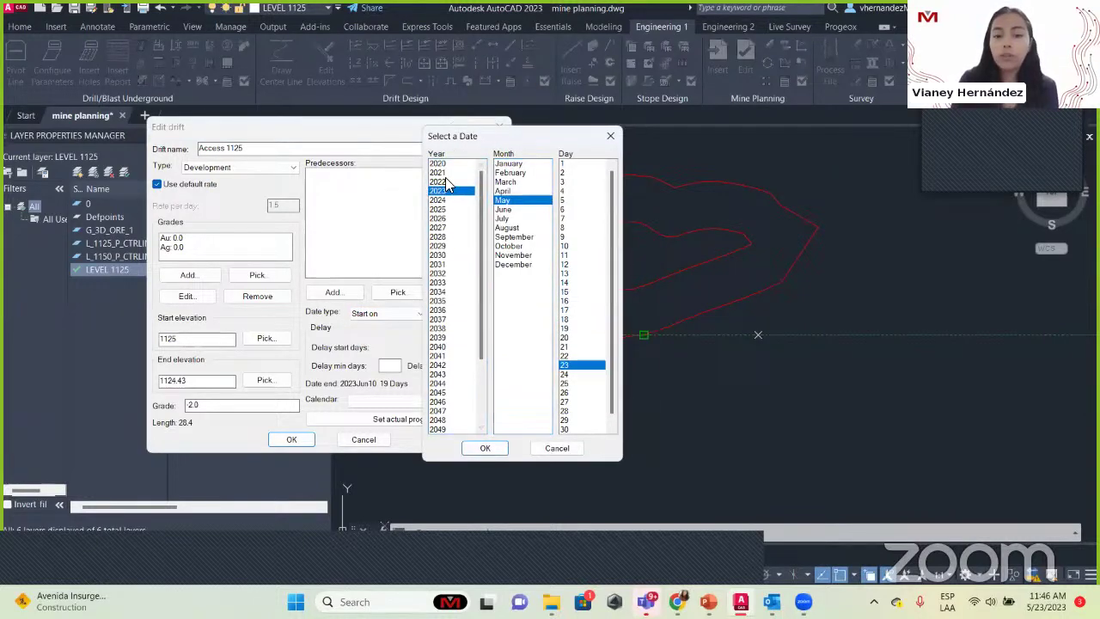
scroll(458, 209, "down", 1)
scroll(459, 209, "up", 1)
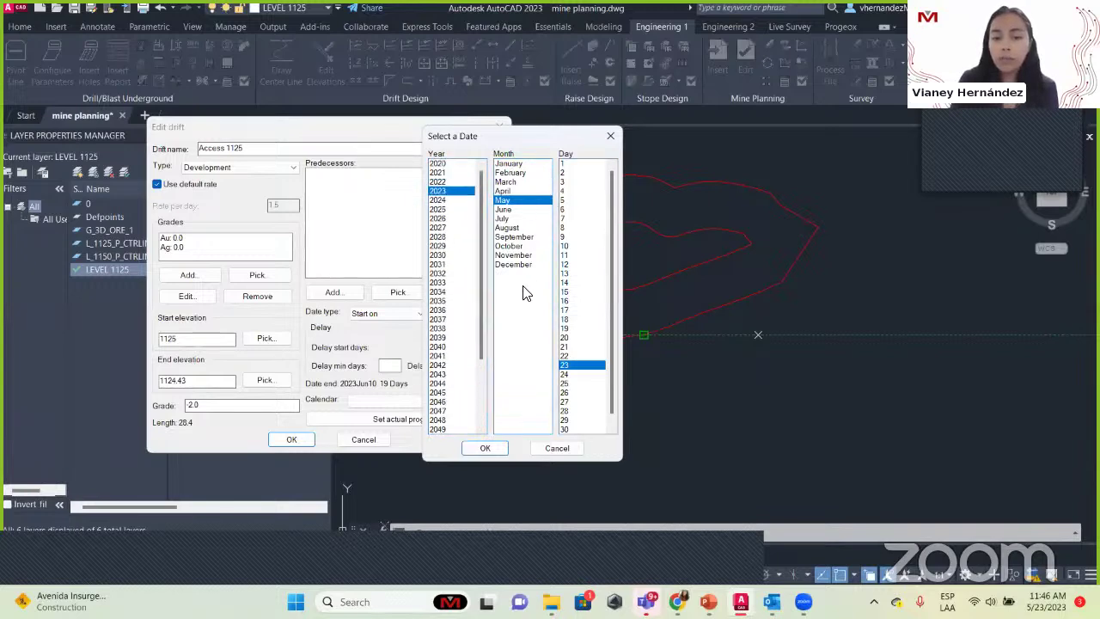
scroll(575, 228, "down", 1)
scroll(567, 225, "up", 1)
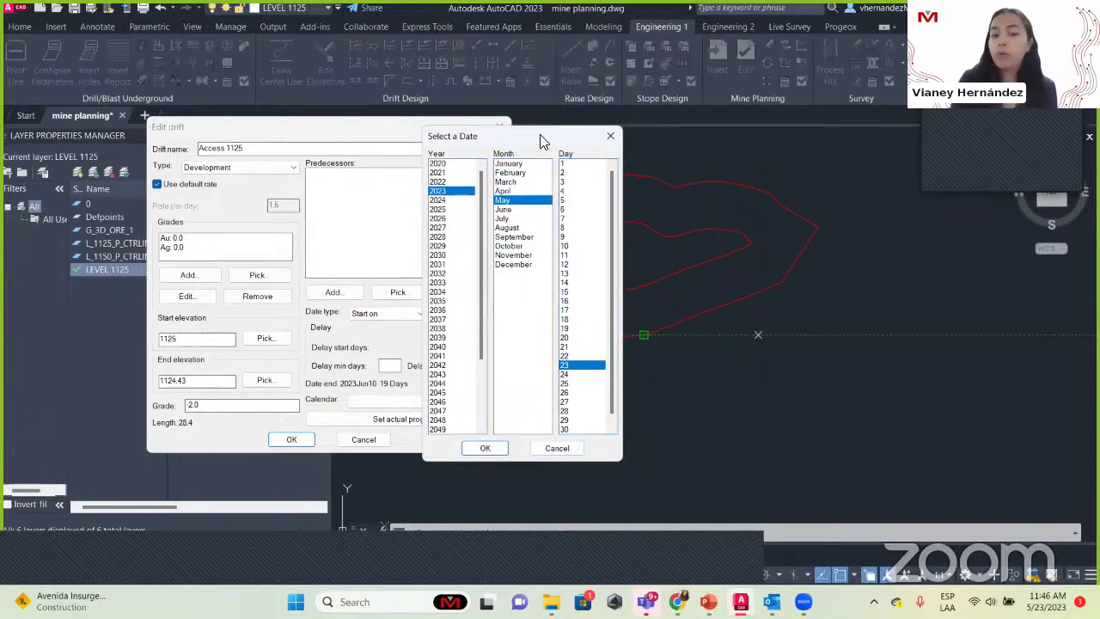
left_click_drag(541, 140, 665, 137)
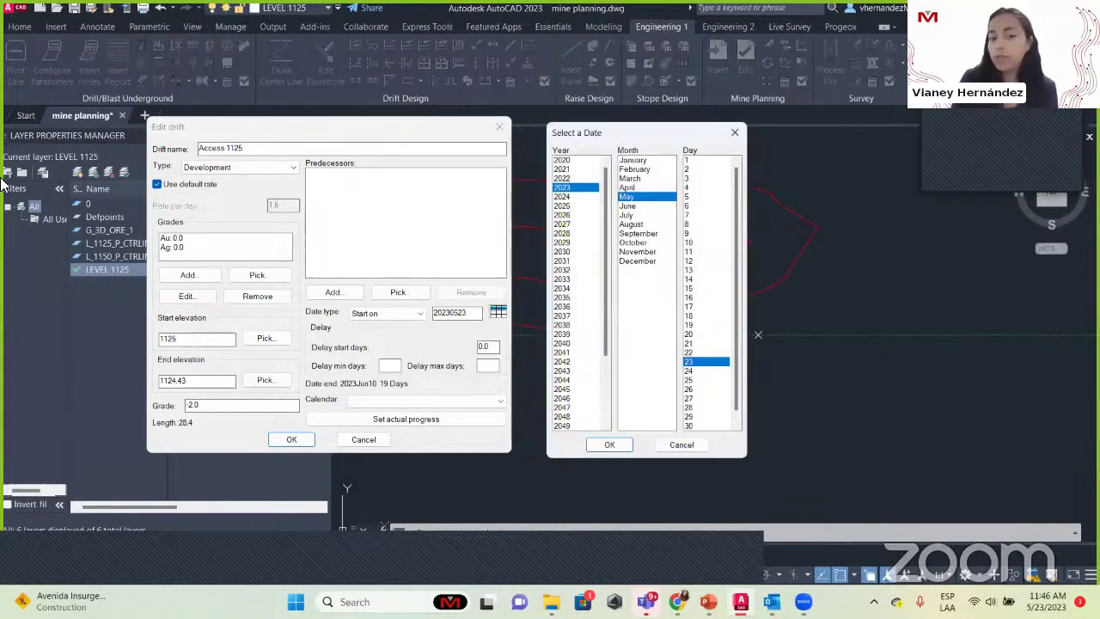
left_click(700, 371)
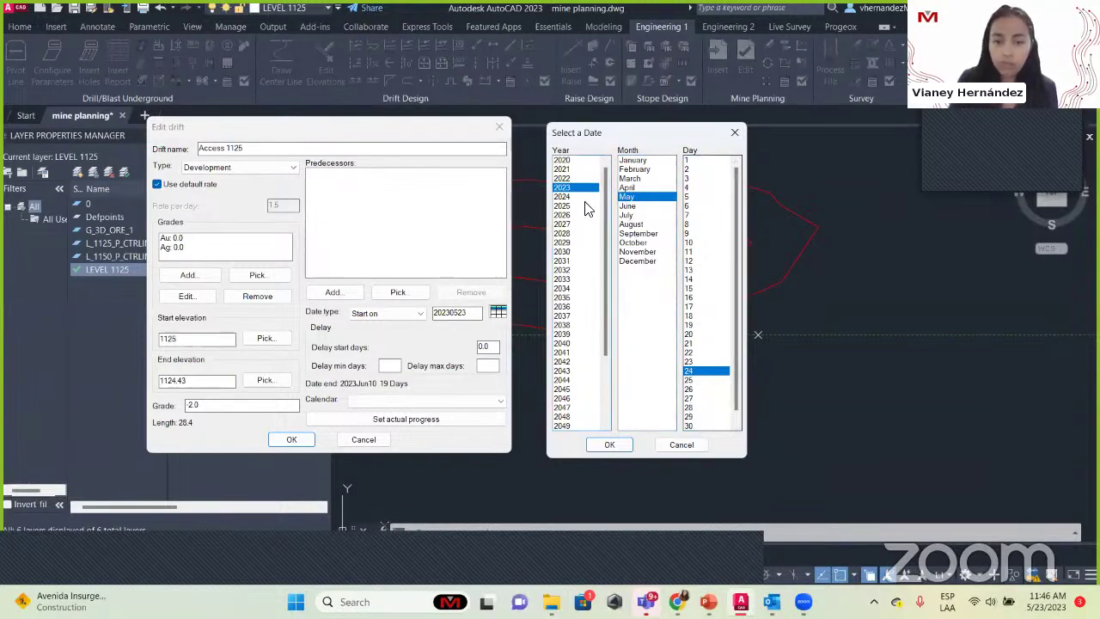
left_click(624, 442)
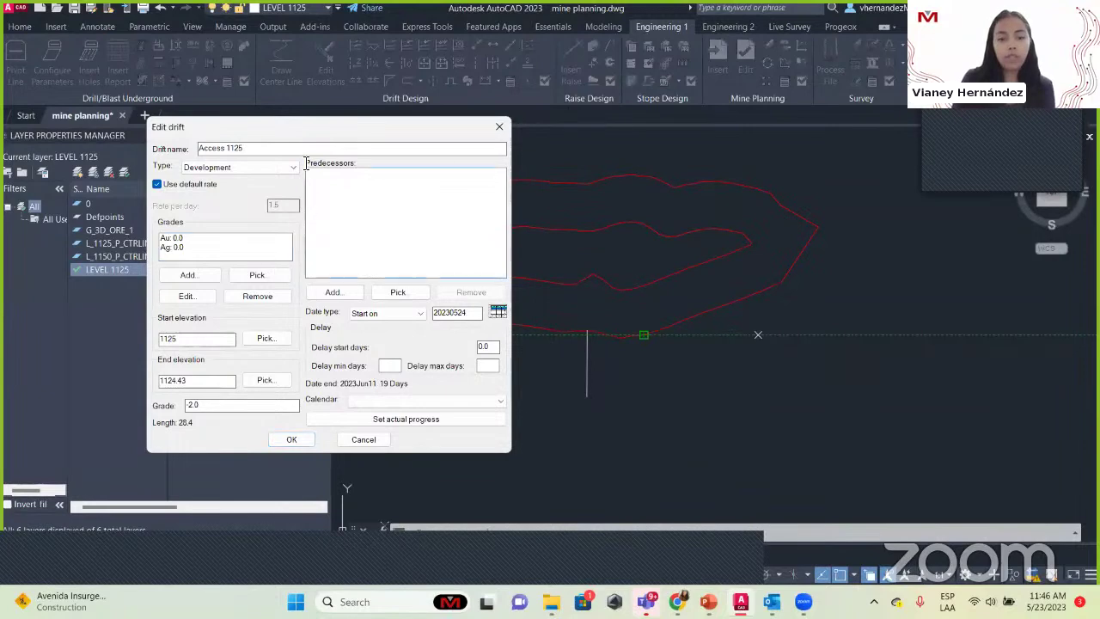
Step: Assign the Free course calendar to the Access 1125 drift
left_click_drag(312, 133, 529, 87)
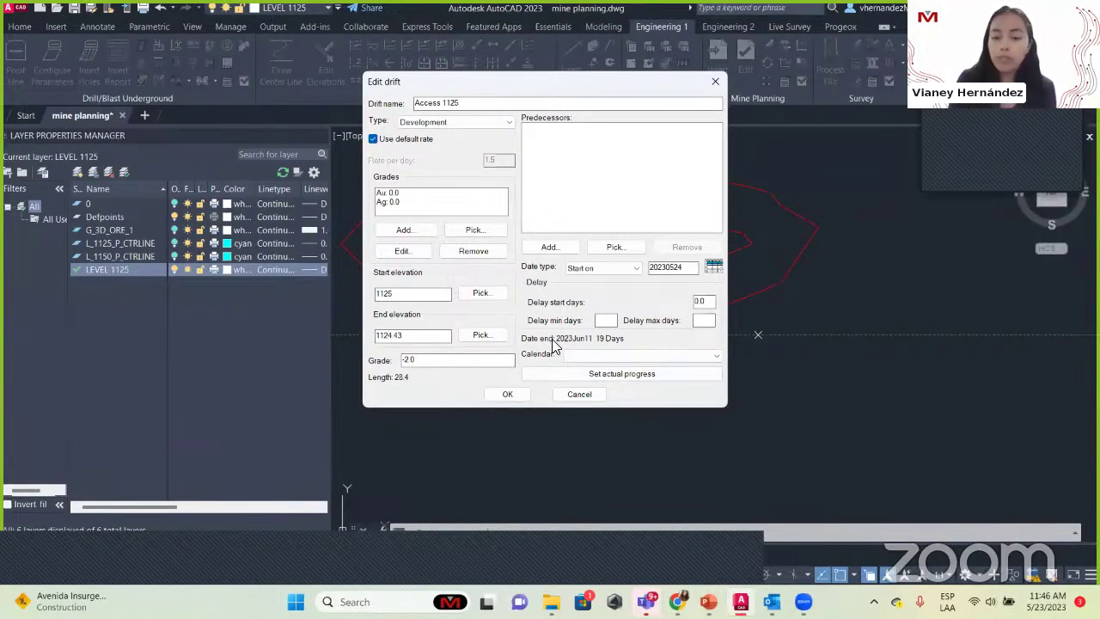
left_click(600, 355)
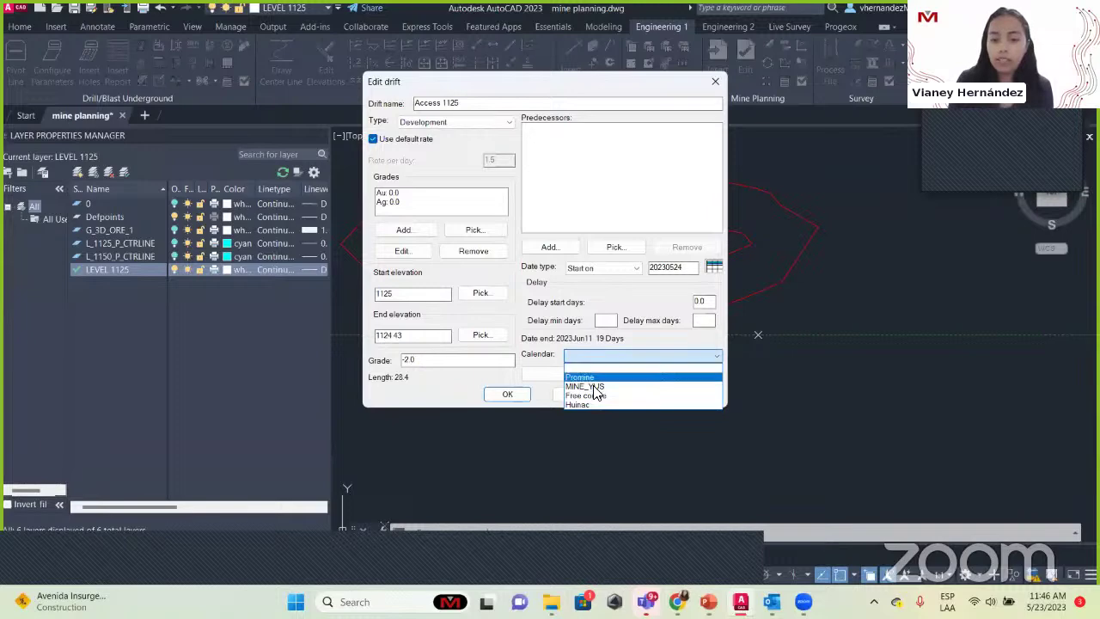
left_click(602, 397)
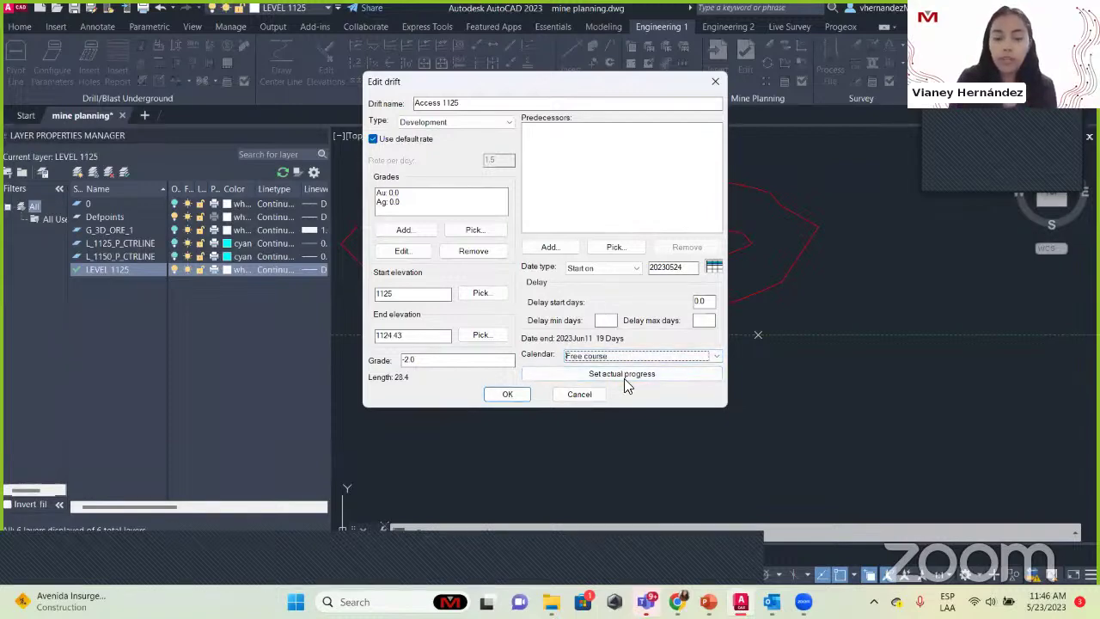
Step: Look at the drift's actual progress settings without adding an entry, and save the Access 1125 definition
left_click(625, 375)
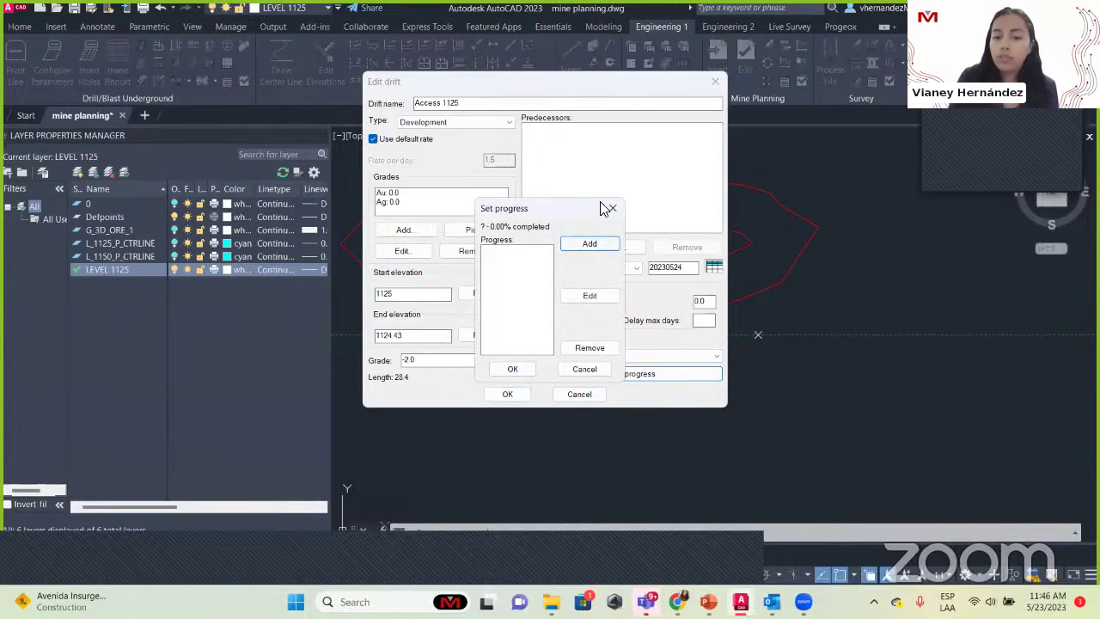
left_click(613, 208)
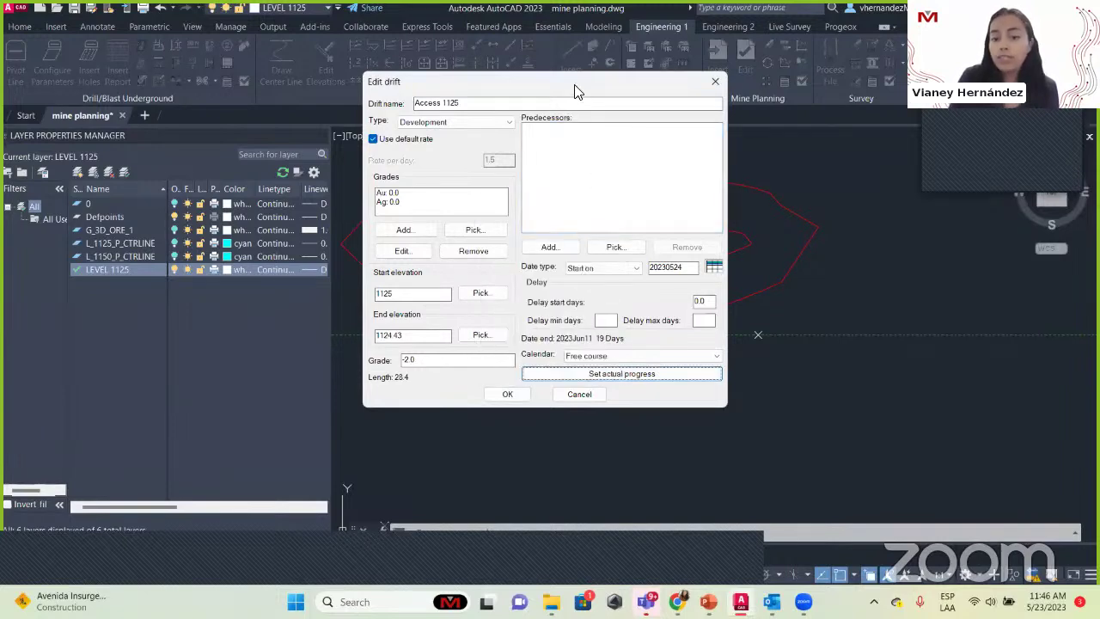
left_click_drag(576, 90, 216, 146)
left_click(258, 430)
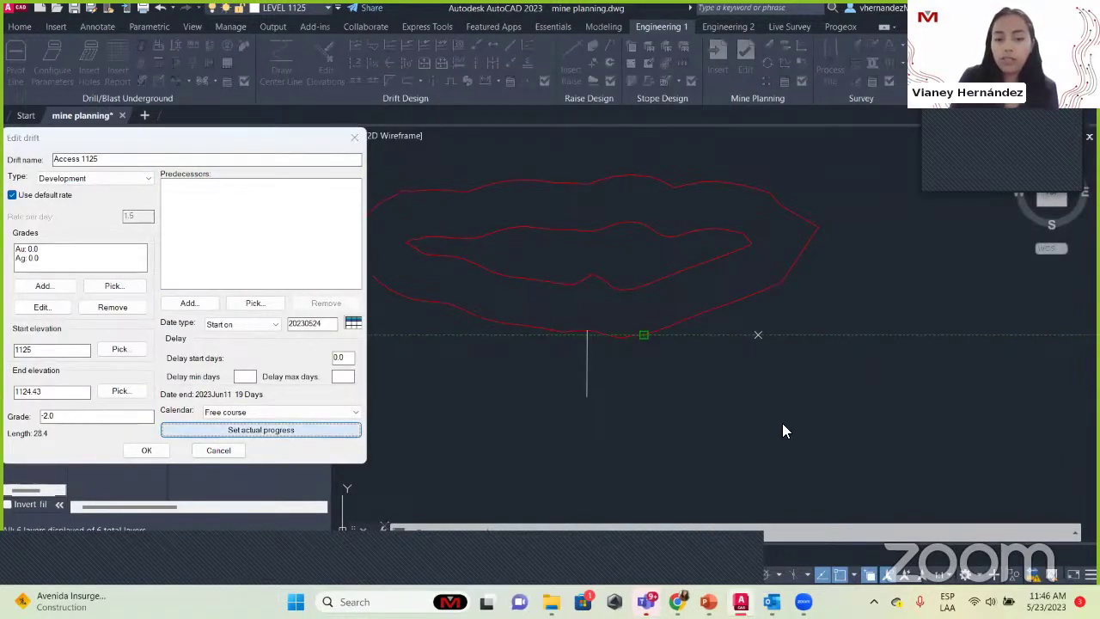
left_click_drag(527, 208, 168, 209)
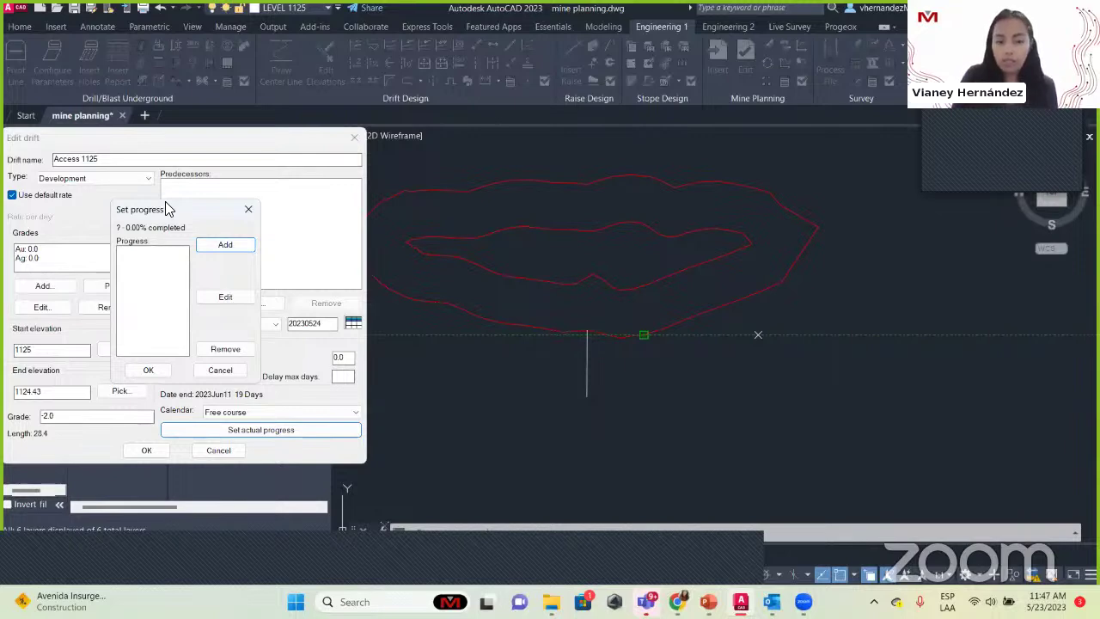
left_click(249, 210)
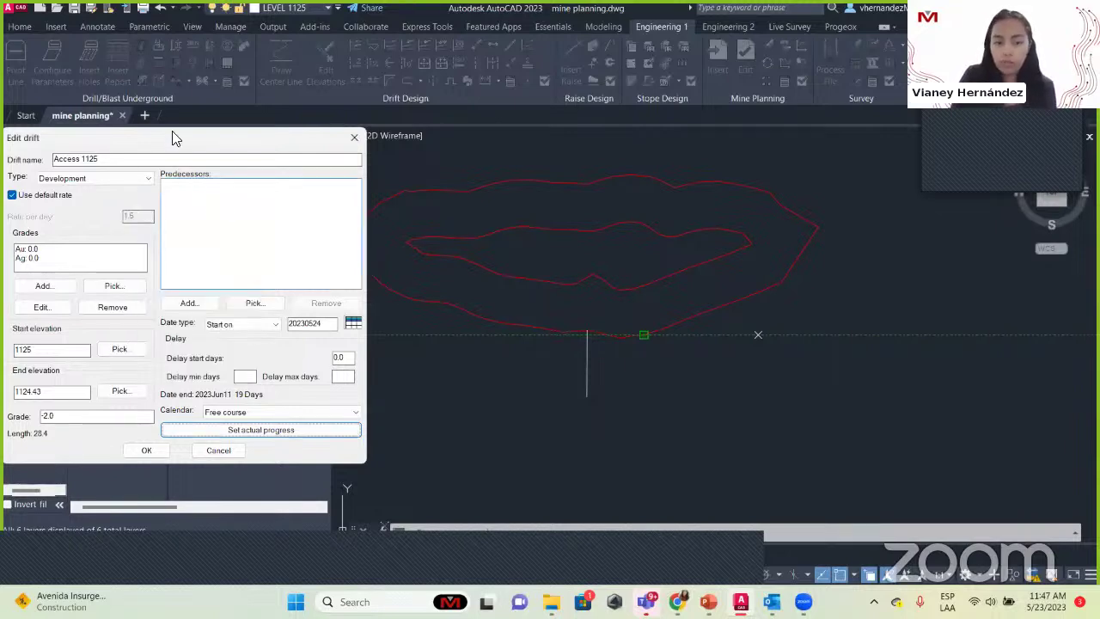
left_click_drag(179, 133, 354, 133)
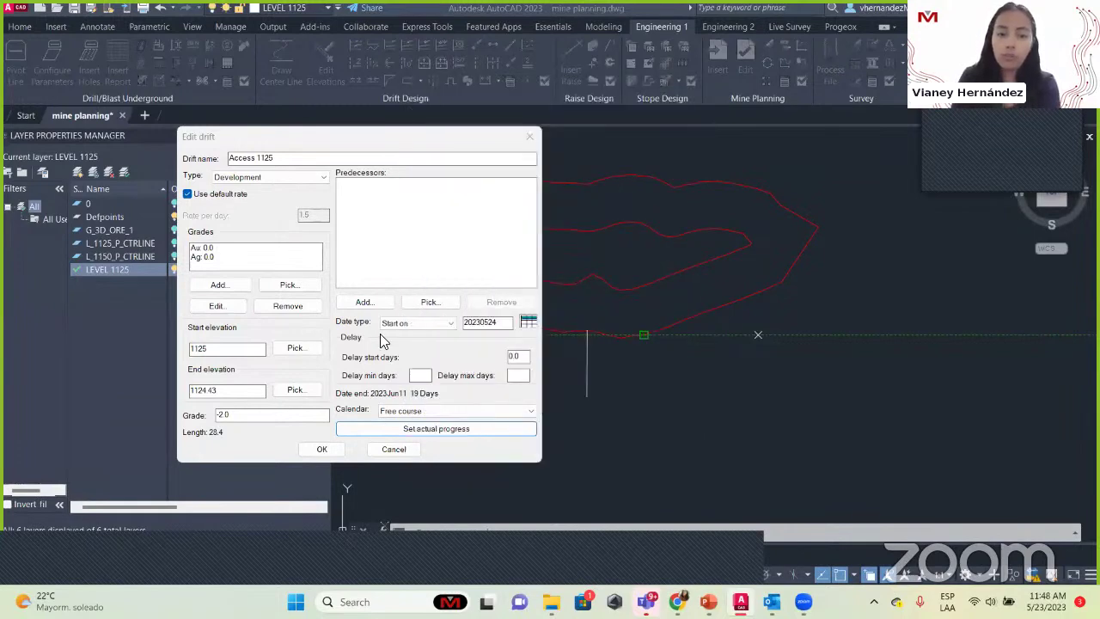
left_click(308, 450)
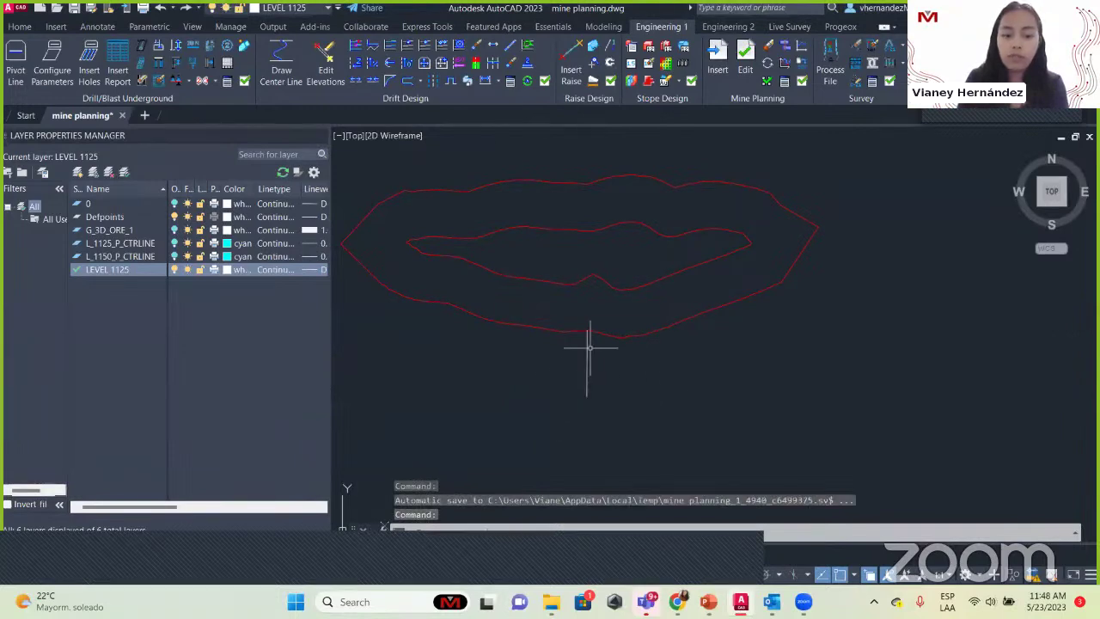
Step: Draw a second drift about 77.4 long from the upper end of Access 1125, along the outer contour and up to the inner contour
scroll(588, 348, "up", 2)
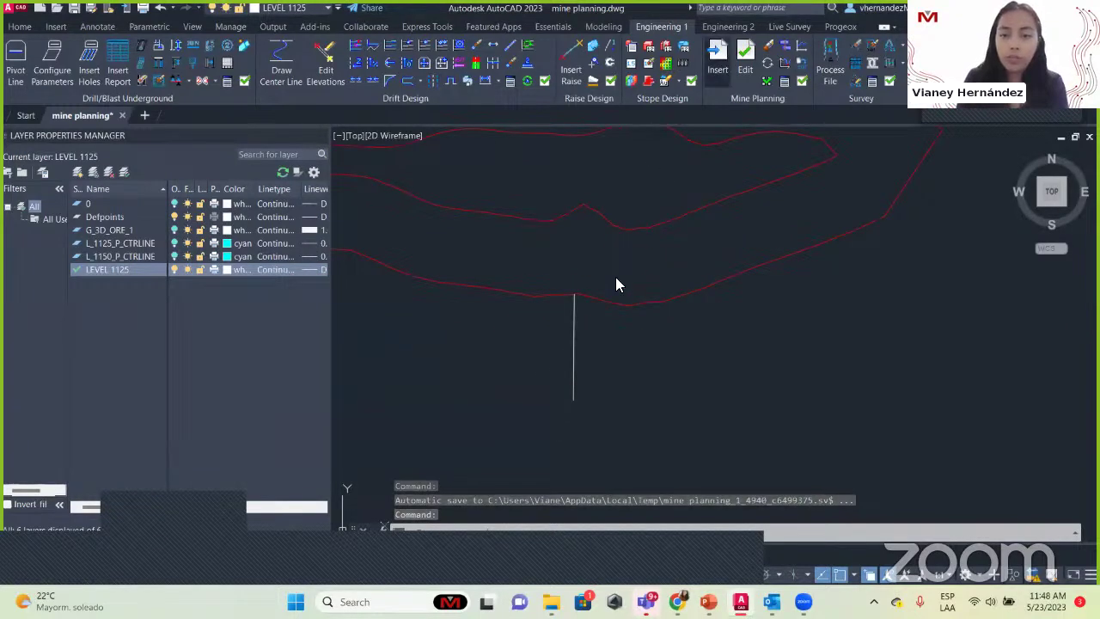
key("Return")
left_click(569, 264)
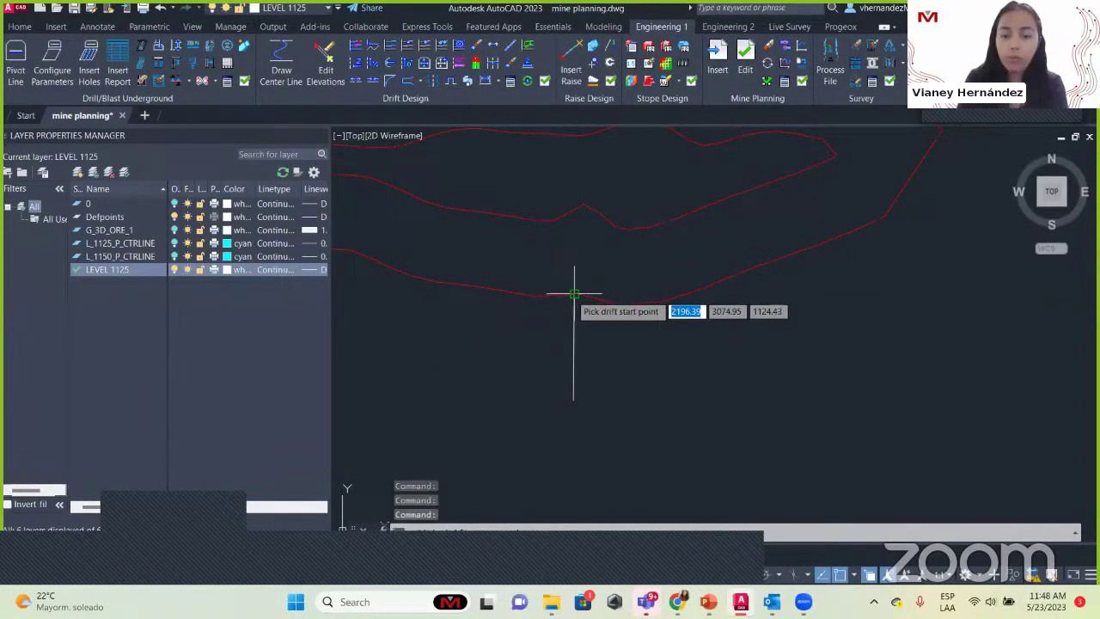
left_click(574, 294)
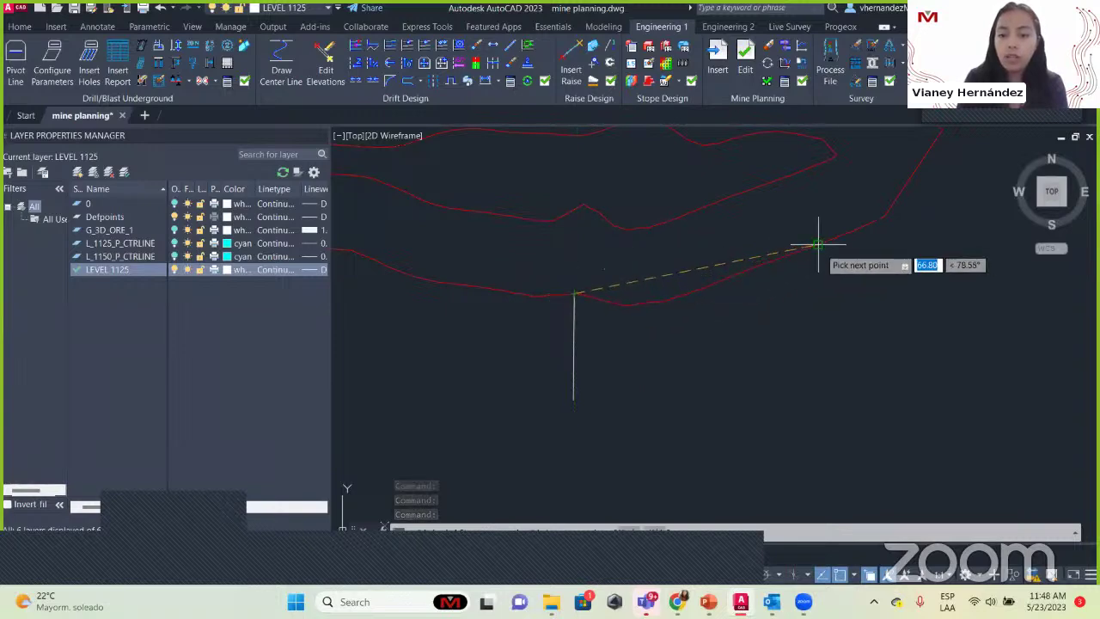
left_click(790, 254)
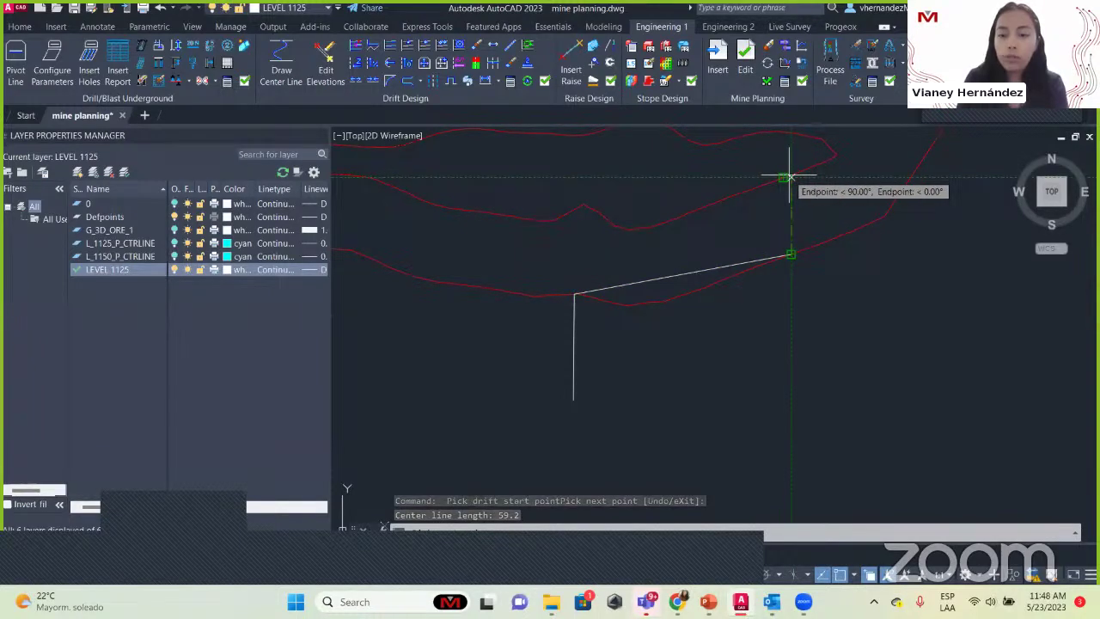
left_click(791, 176)
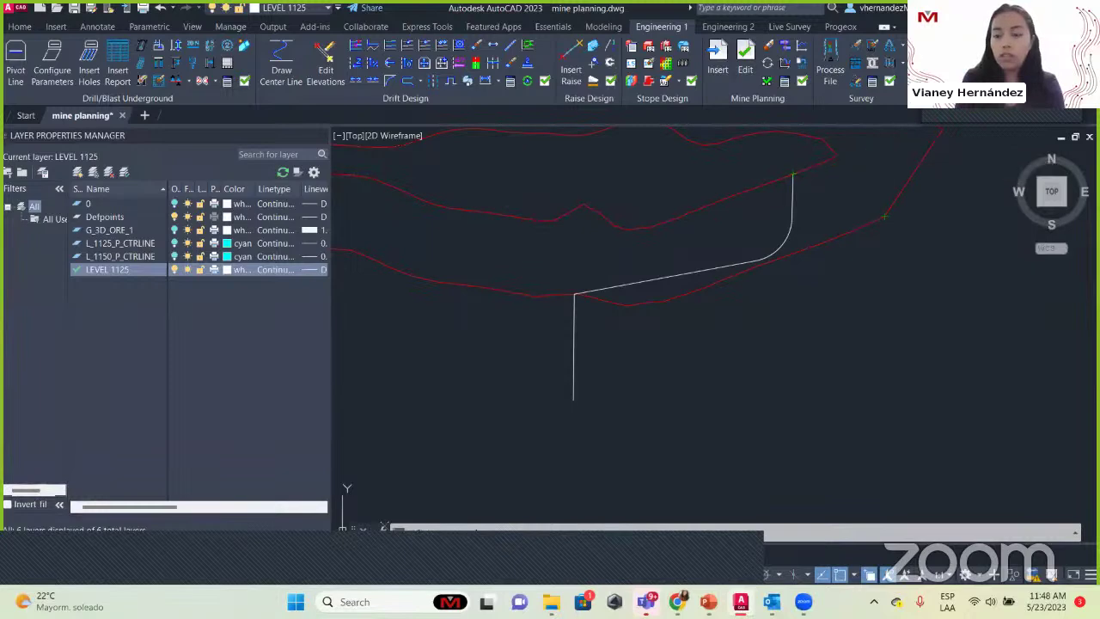
key("Return")
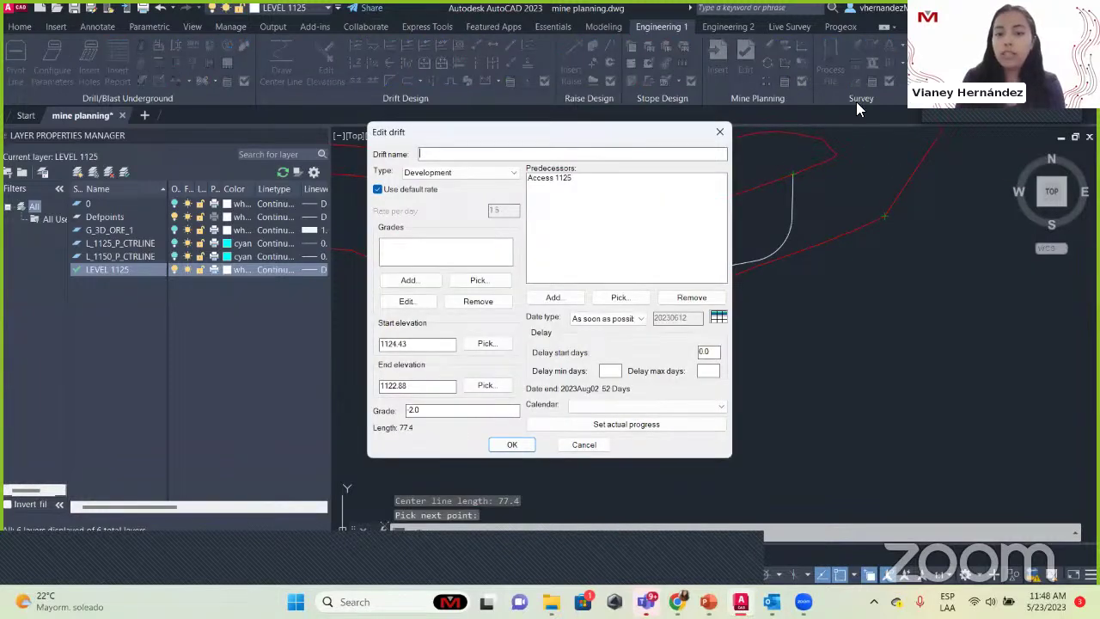
Step: Review the new drift's start elevation, end elevation and grade without changing them
left_click_drag(543, 134, 339, 131)
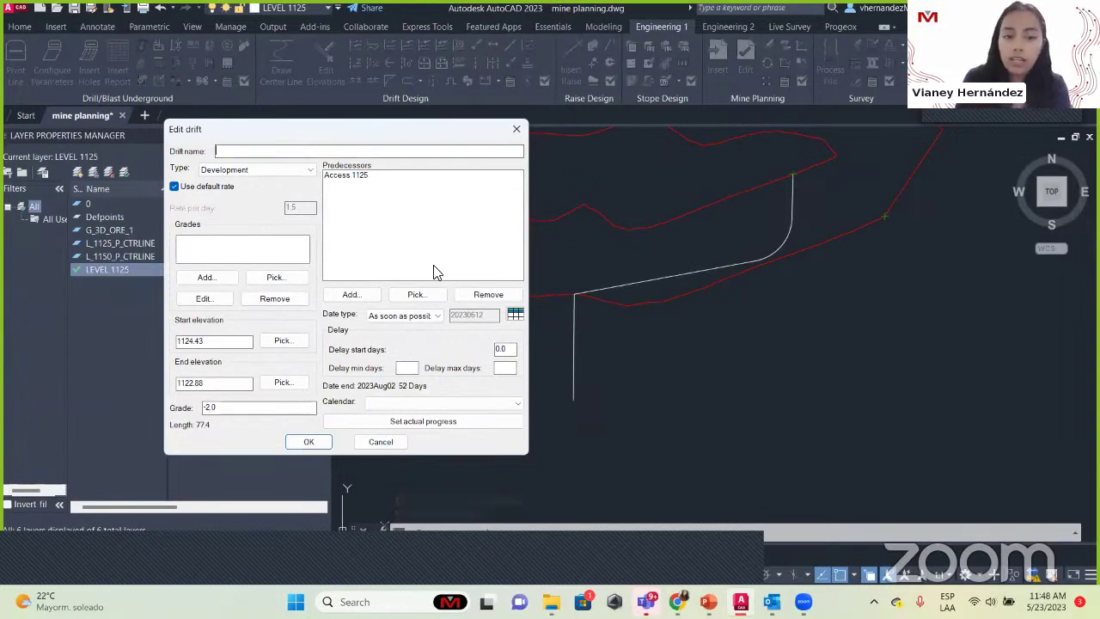
left_click_drag(230, 340, 87, 335)
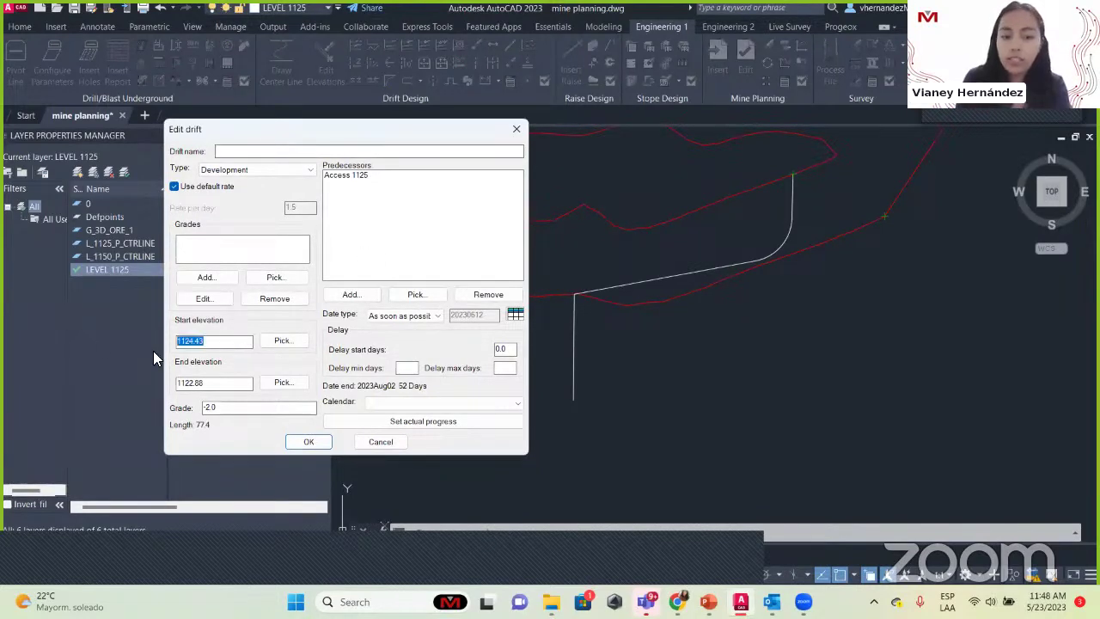
left_click(223, 342)
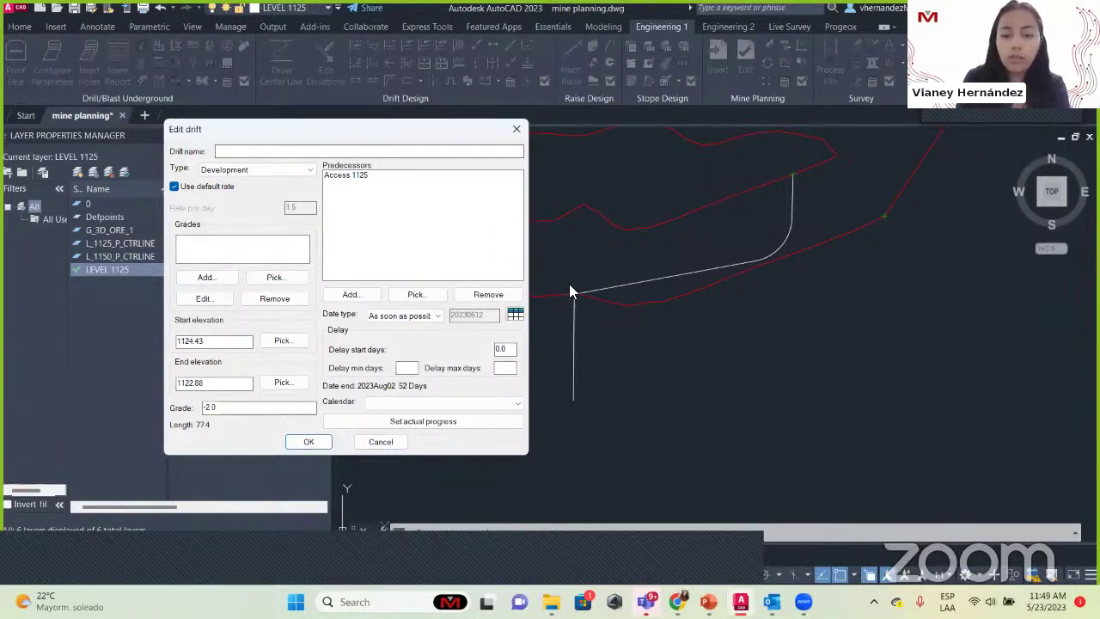
mouse_move(231, 342)
left_mouse_down()
mouse_move(157, 347)
mouse_move(229, 344)
left_mouse_up()
left_click_drag(226, 386, 176, 385)
left_click(213, 384)
left_click_drag(242, 411, 191, 415)
left_click(213, 408)
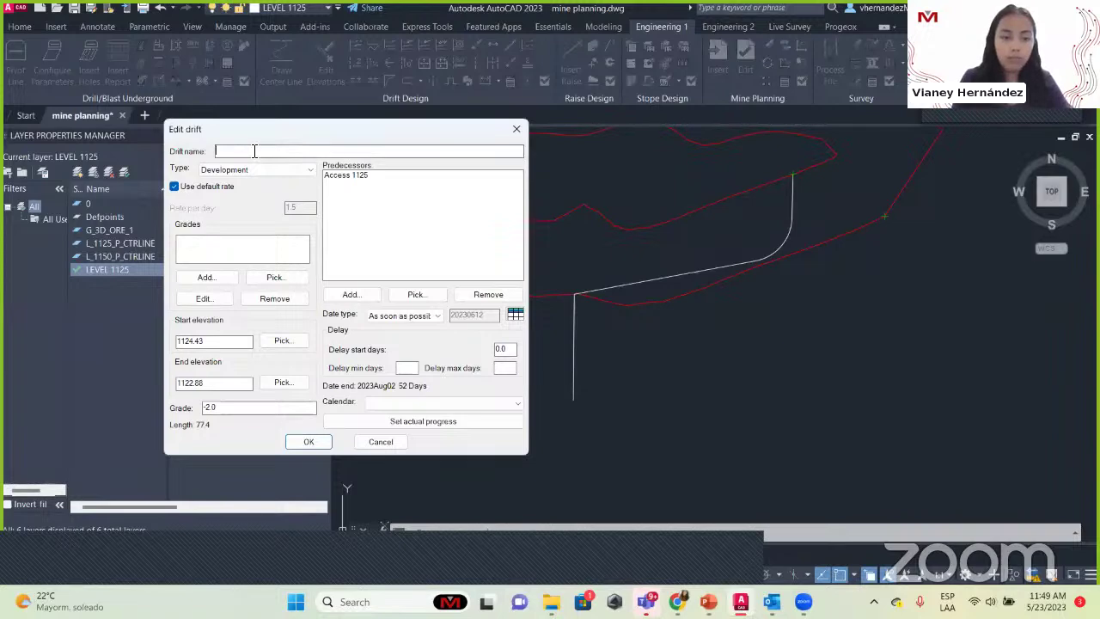
Step: Name the new drift 1125-1 and pick the Access 1125 line in the drawing as its predecessor
type("1125-1")
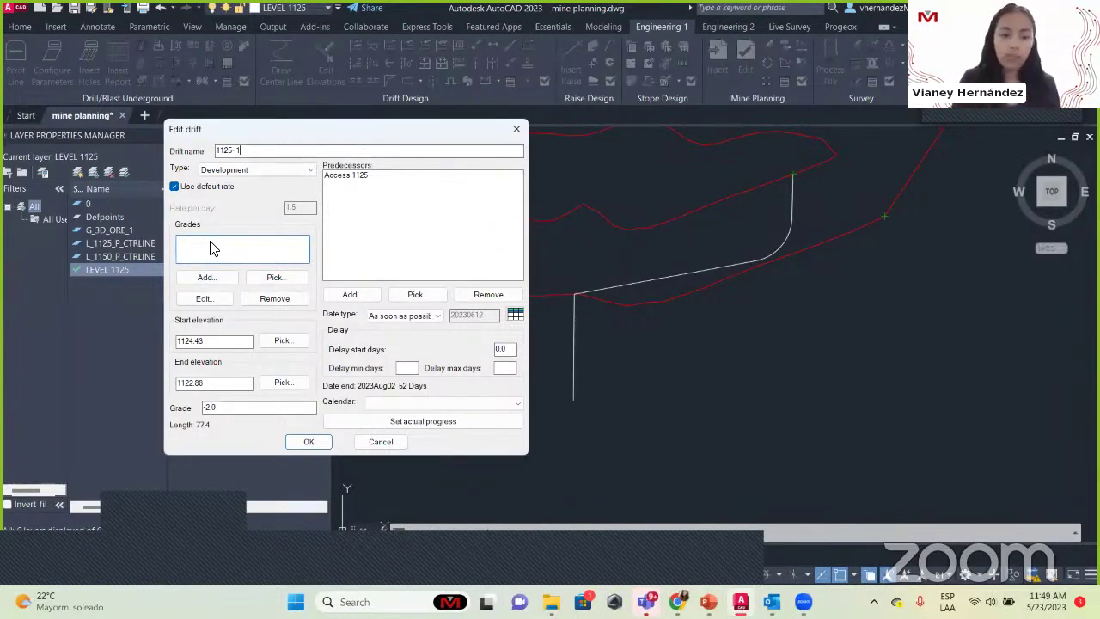
left_click(360, 174)
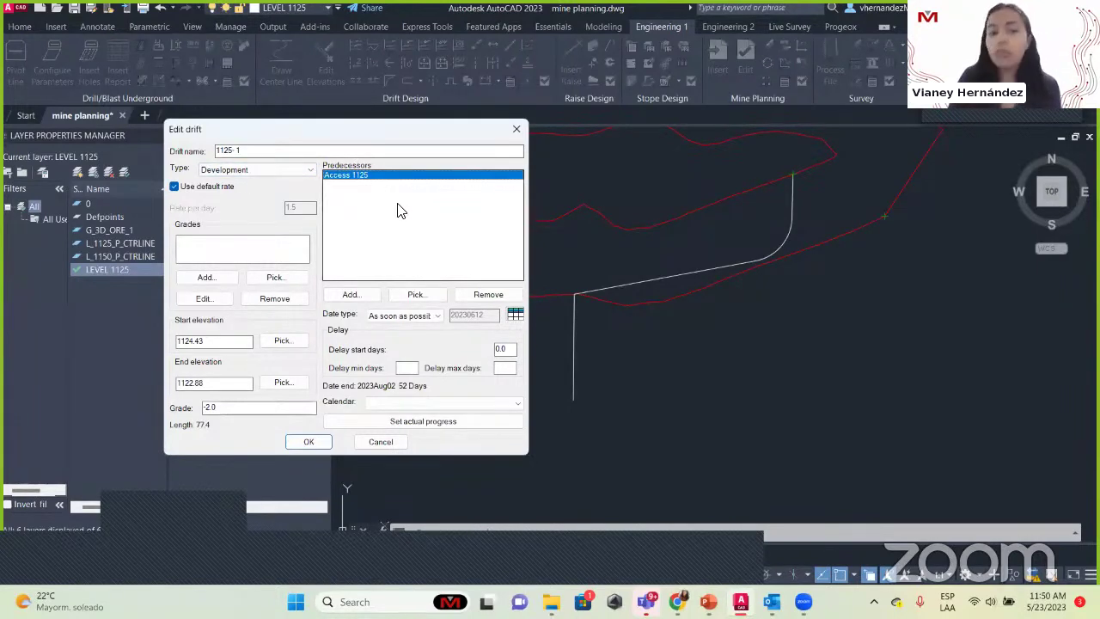
left_click(423, 298)
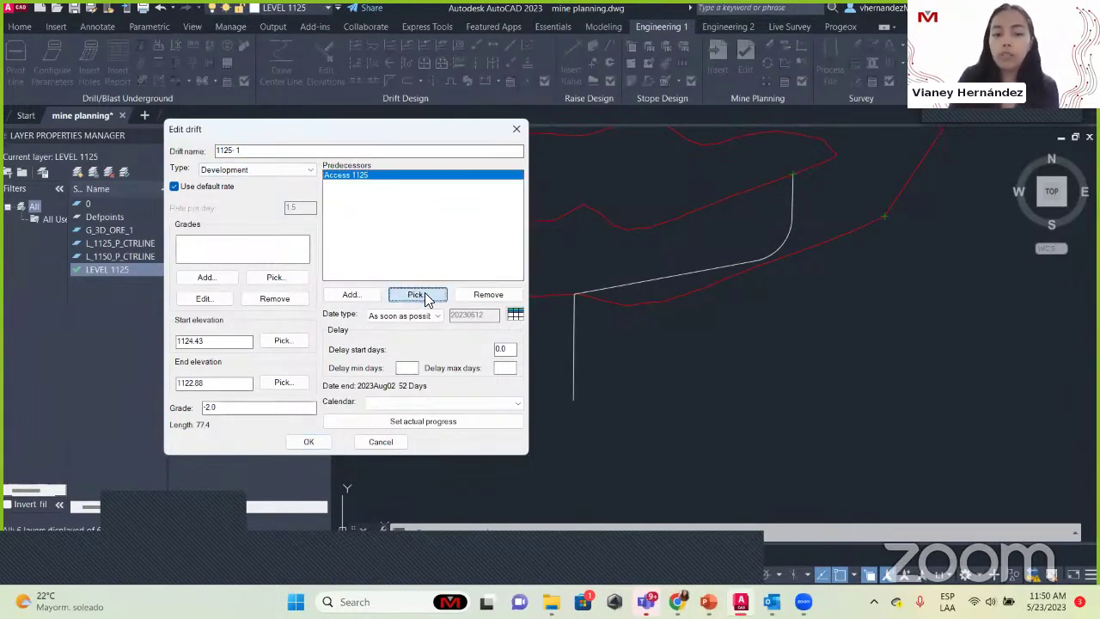
left_click(572, 370)
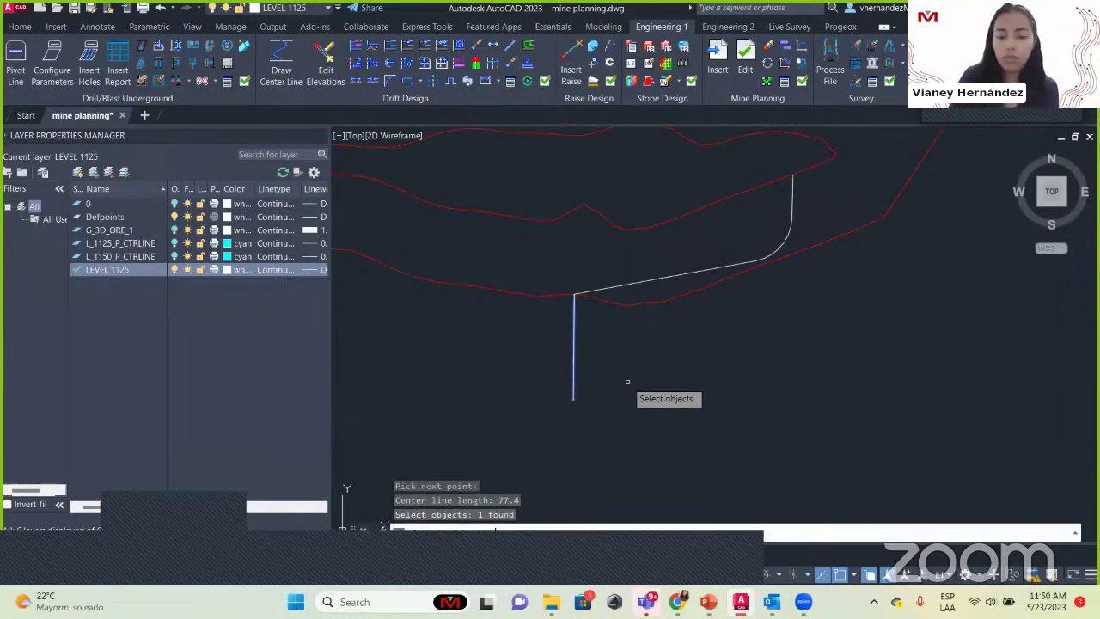
key("Return")
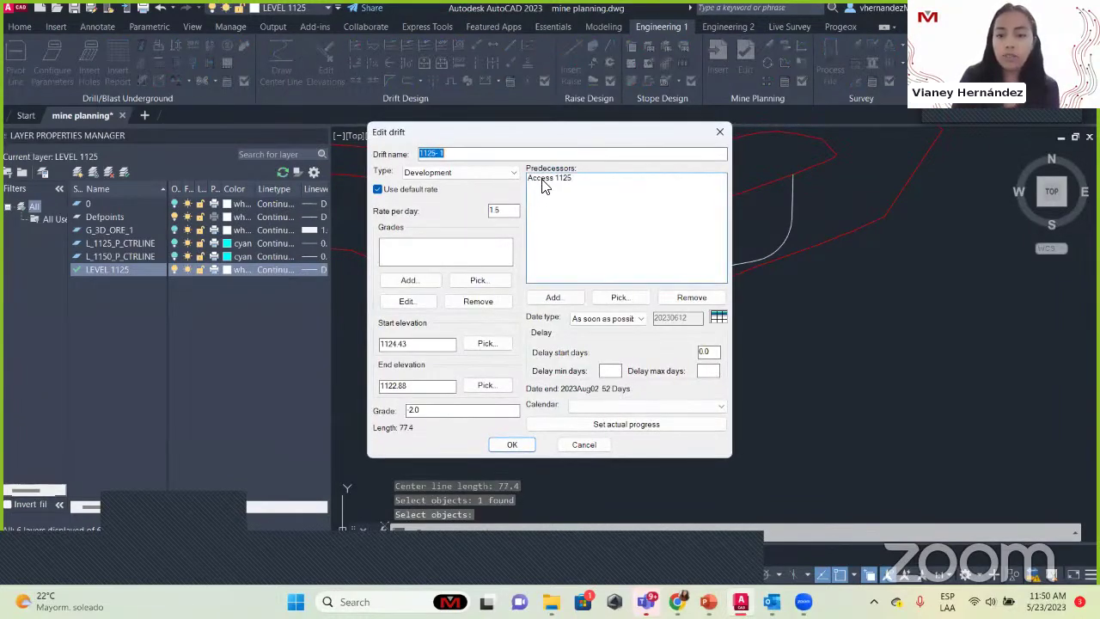
Step: Remove Access 1125 from the predecessors and add it again by picking its line in the drawing
left_click(542, 178)
left_click(692, 298)
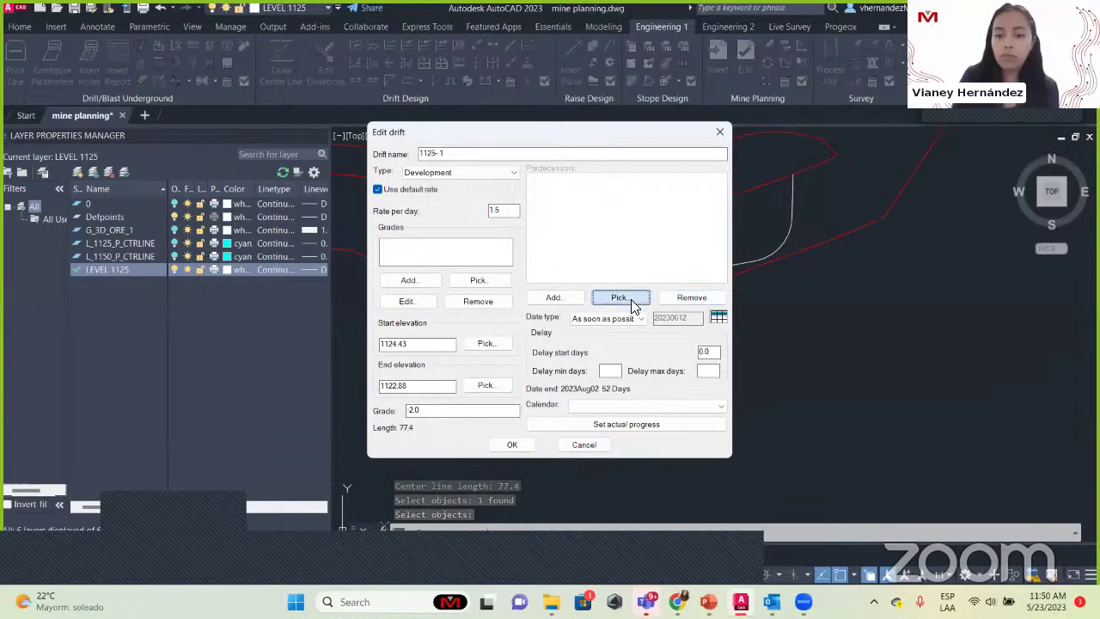
left_click(621, 297)
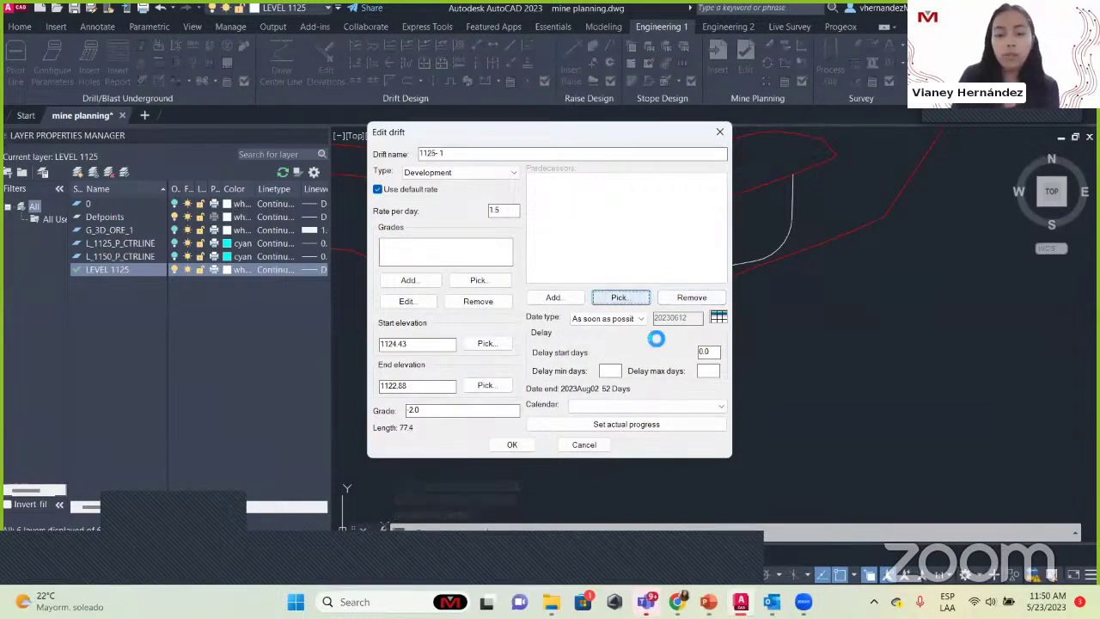
left_click(572, 365)
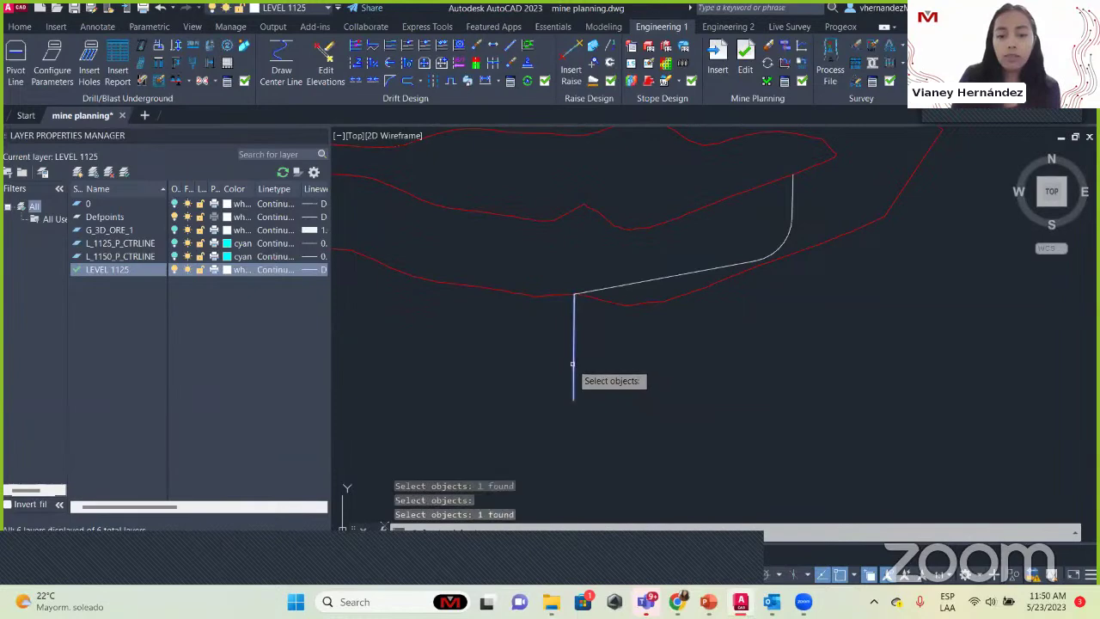
key("Return")
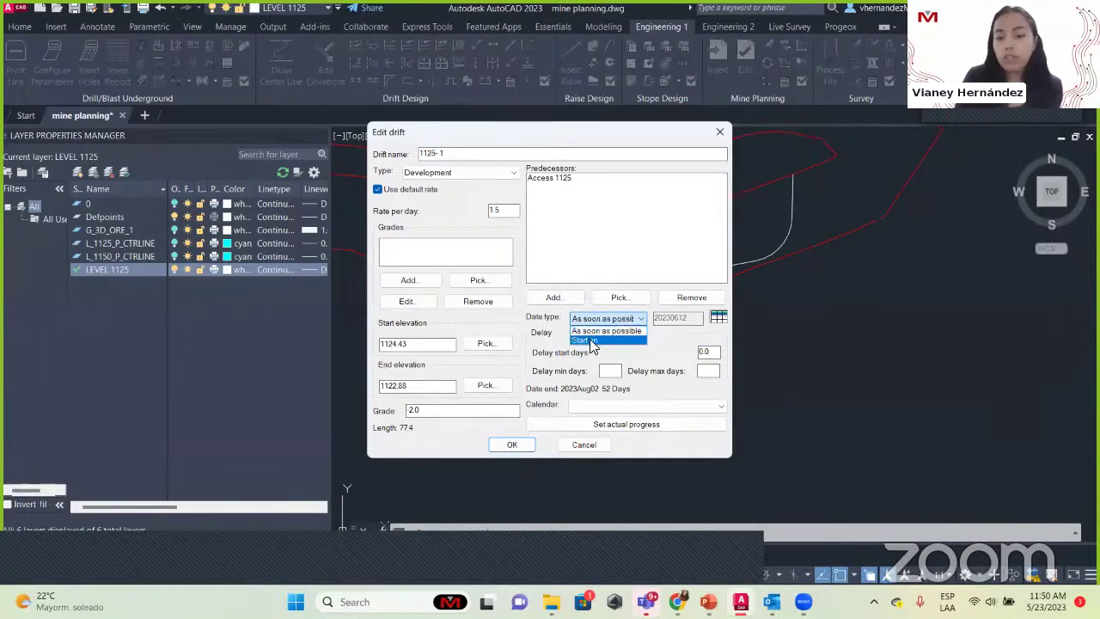
Step: Check the date type options for drift 1125-1, keeping As soon as possible
left_click(651, 344)
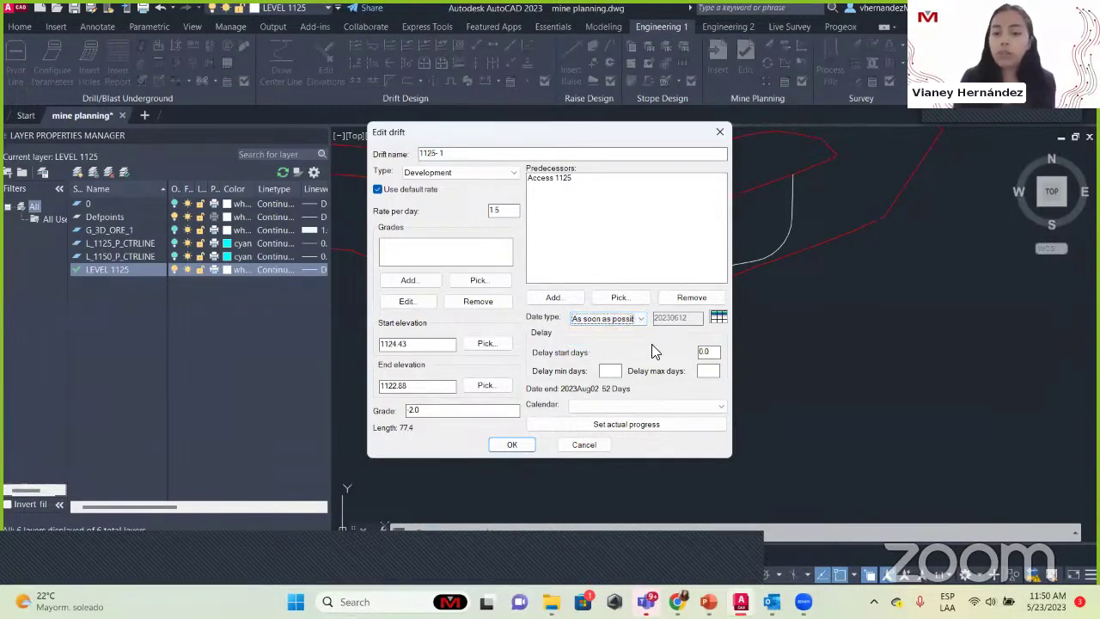
double_click(439, 153)
left_click(479, 280)
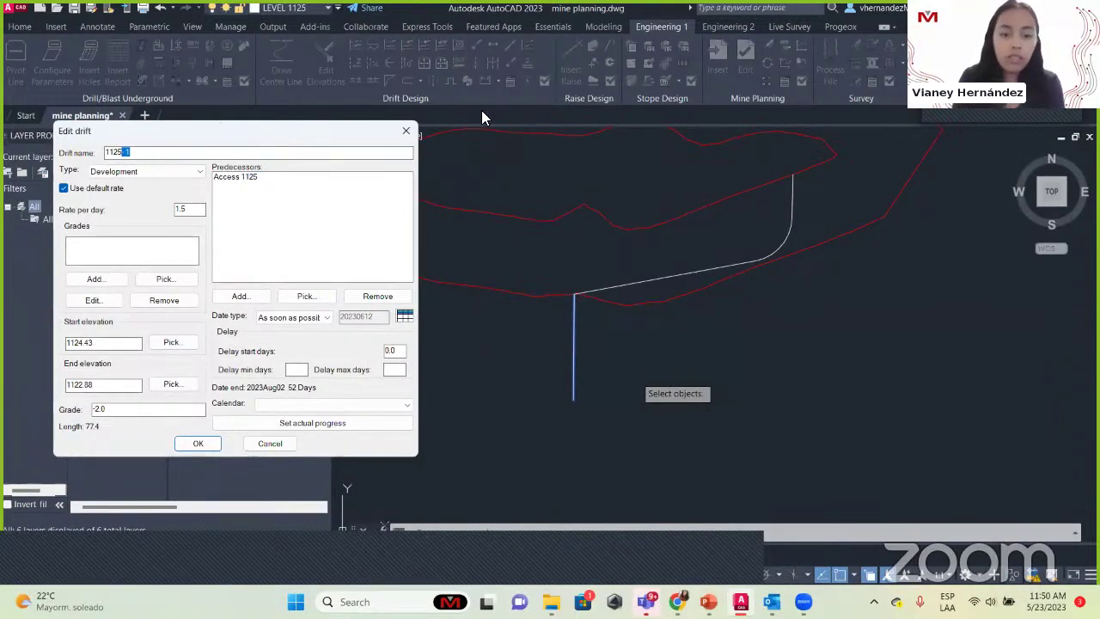
key("Return")
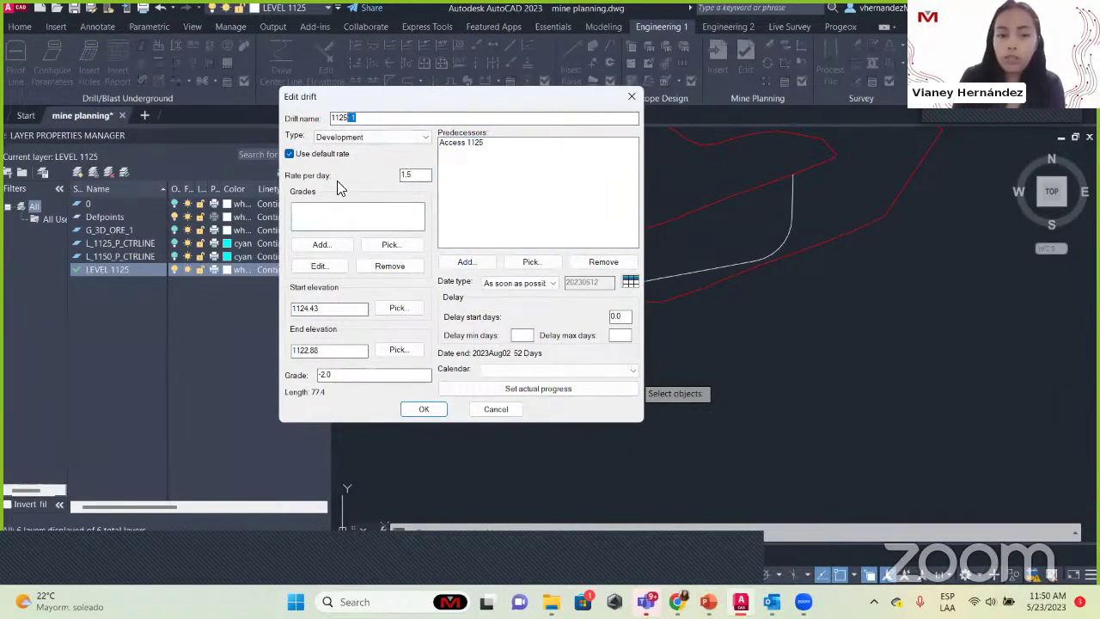
Step: Assign the Free course calendar to drift 1125-1 and save its definition
left_click(512, 369)
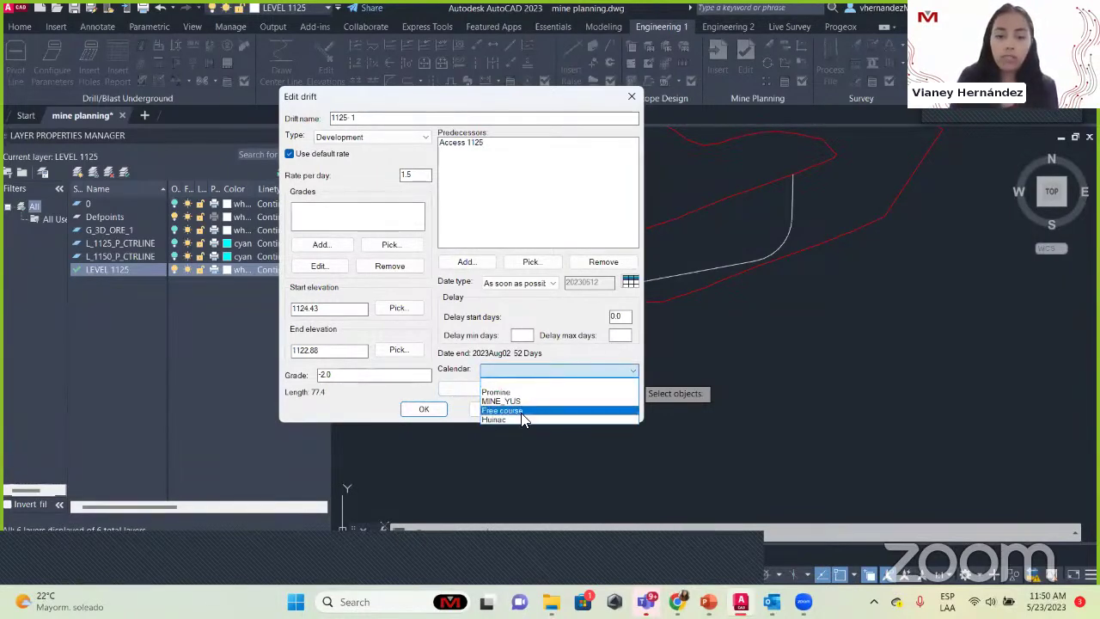
left_click(513, 411)
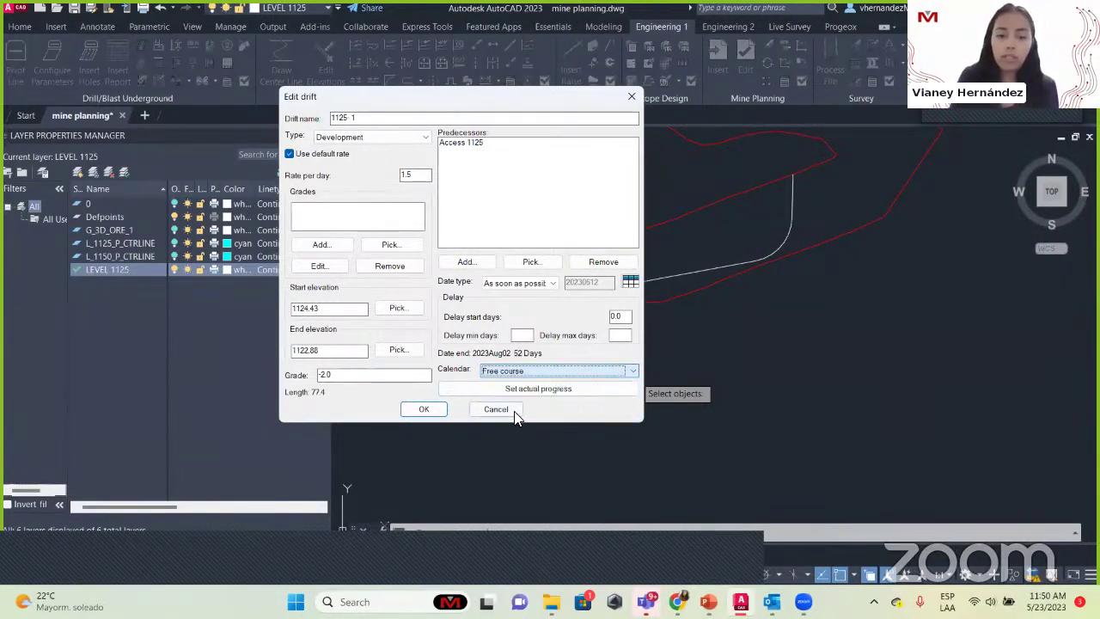
left_click(425, 409)
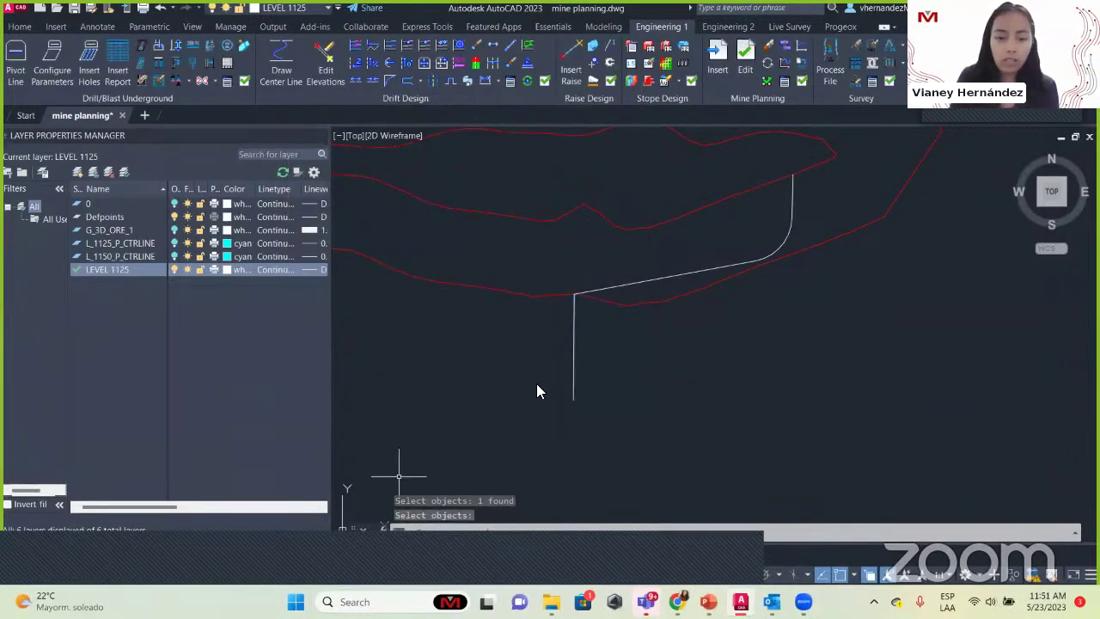
key("Return")
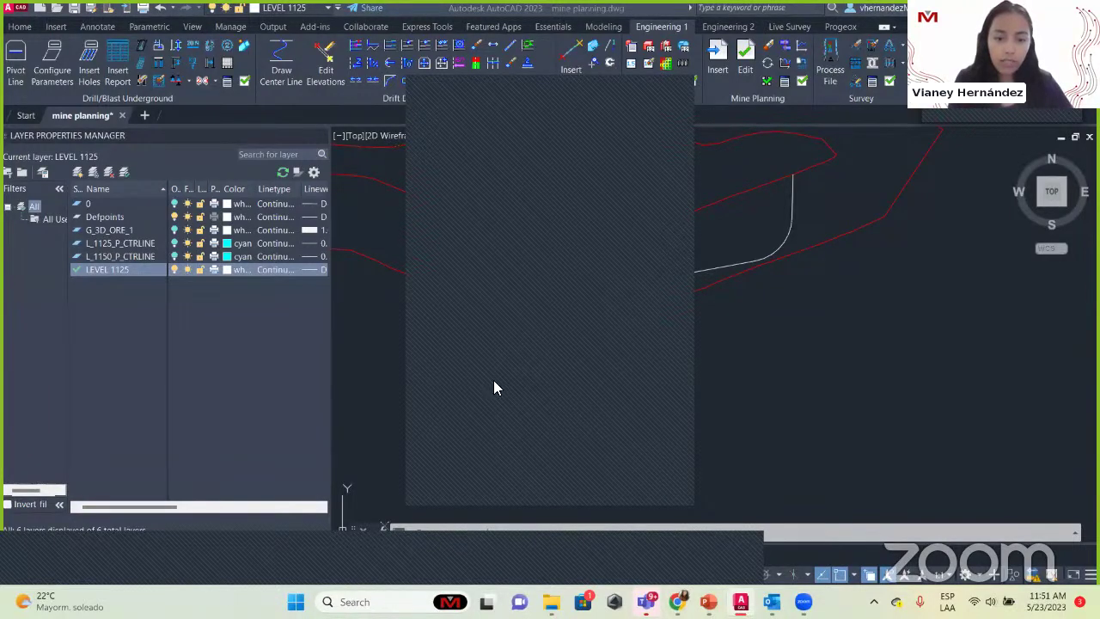
left_click(676, 91)
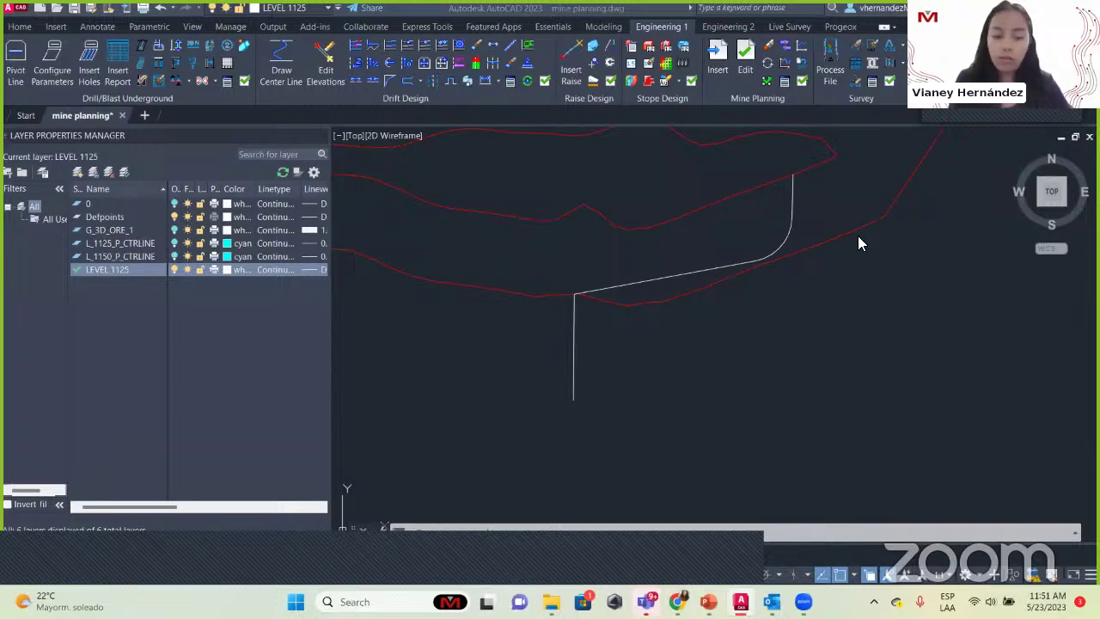
middle_click_drag(545, 309, 746, 346)
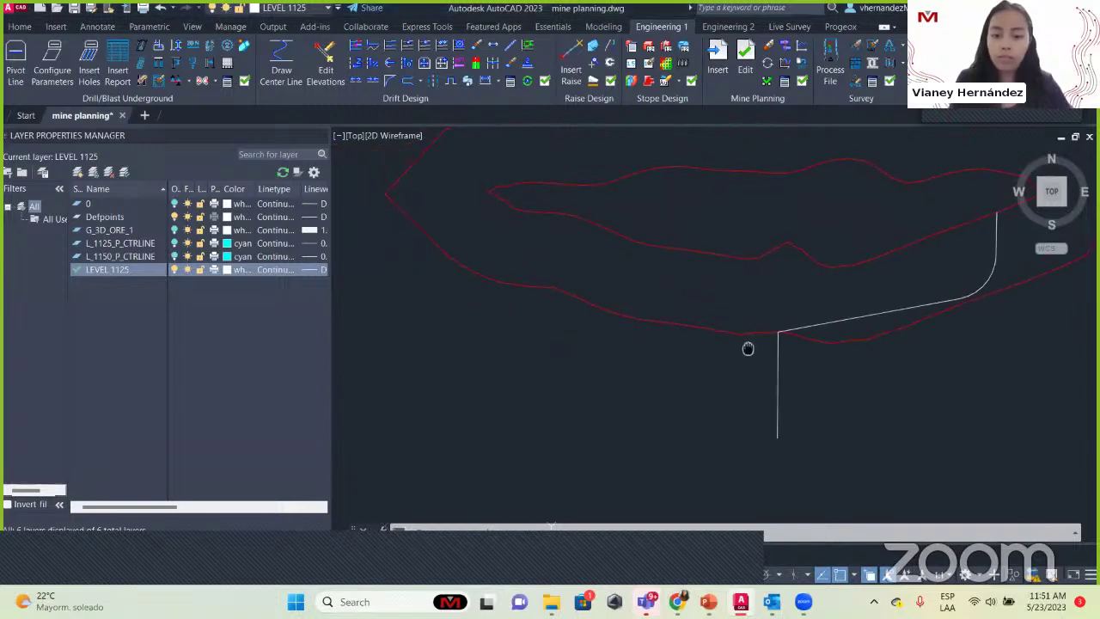
left_click(306, 565)
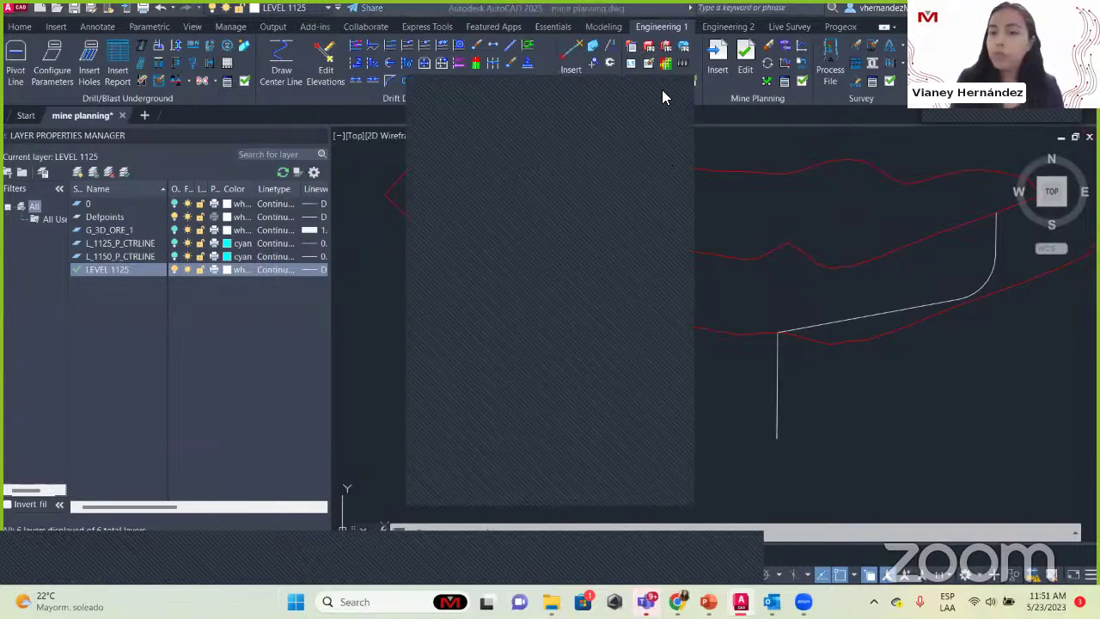
Step: Draw a new drift, length about 79.8, from the junction with Access 1125 west along the outer ore outline and north to the inner outline
mouse_move(672, 358)
middle_mouse_down()
mouse_move(611, 441)
mouse_move(562, 424)
middle_mouse_up()
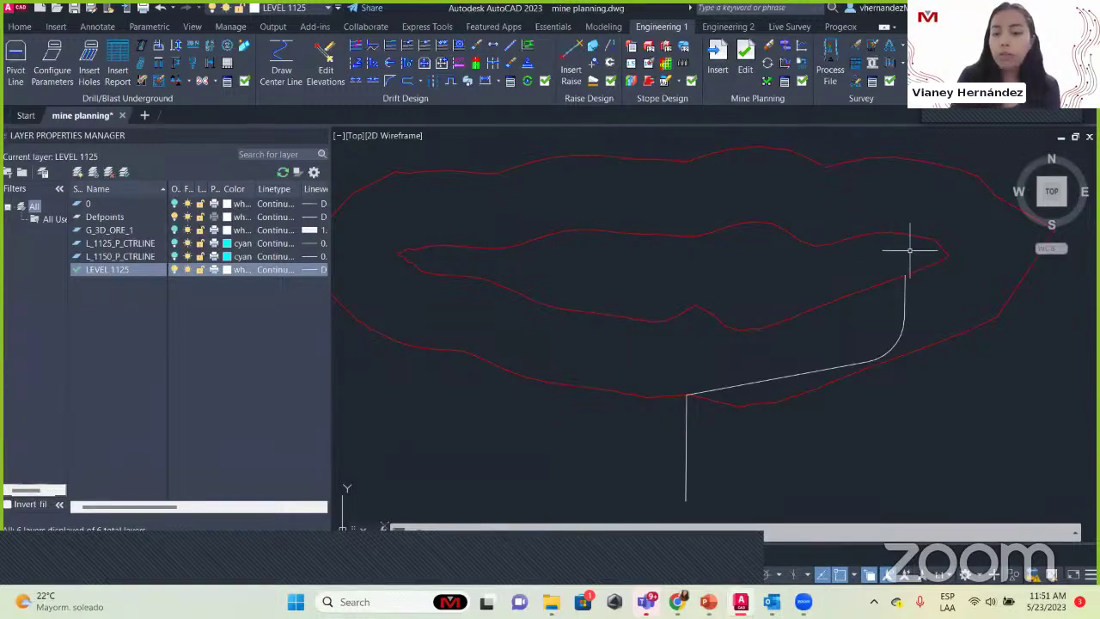
left_click(721, 77)
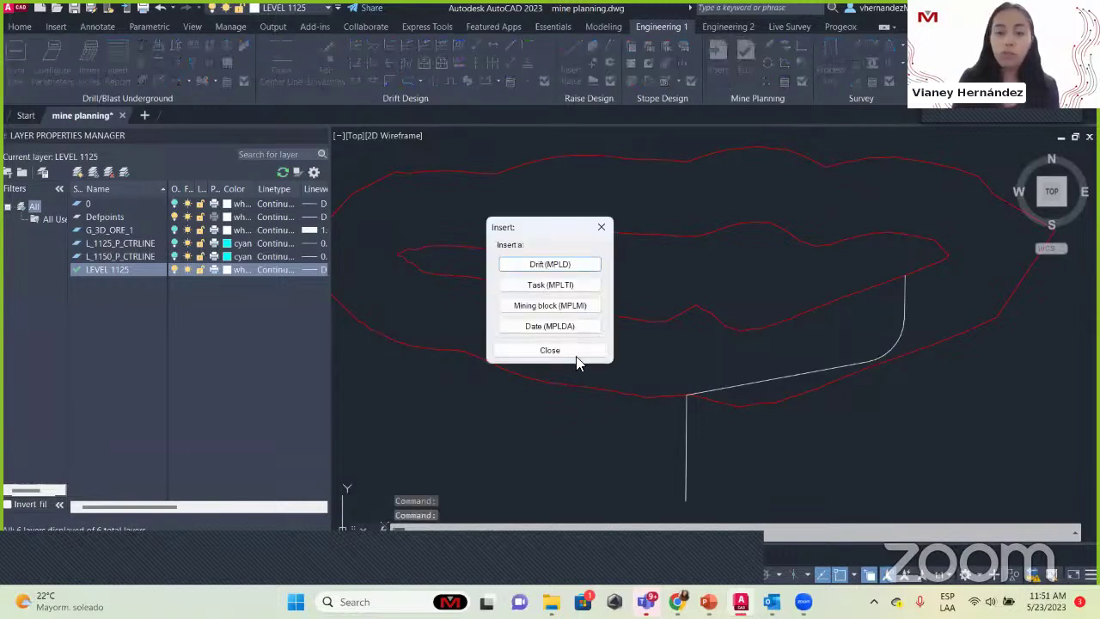
left_click(547, 260)
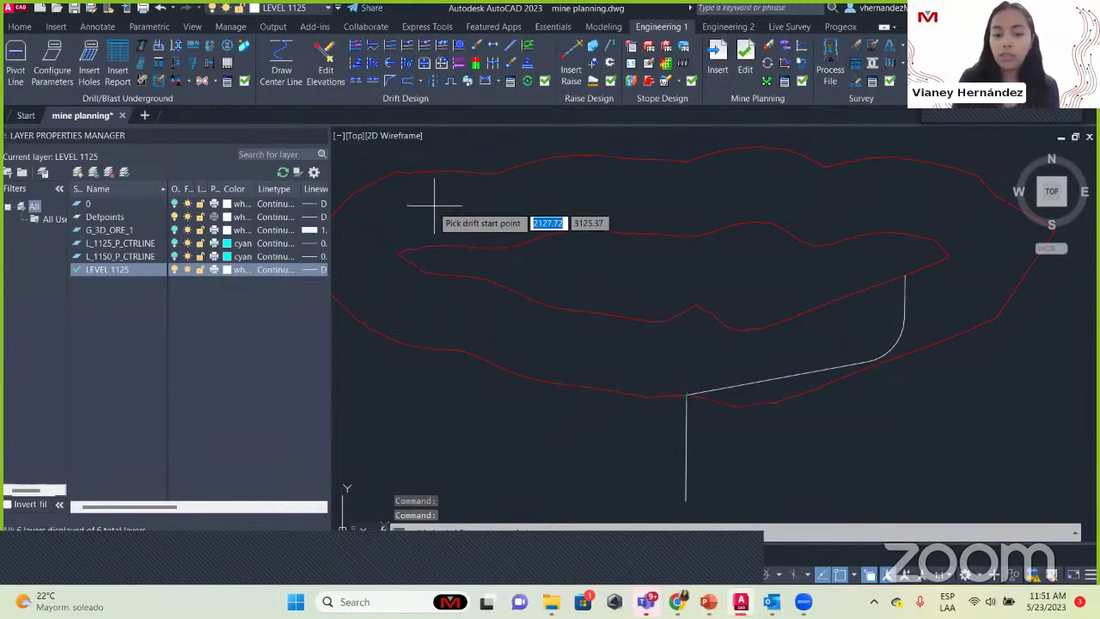
left_click(686, 395)
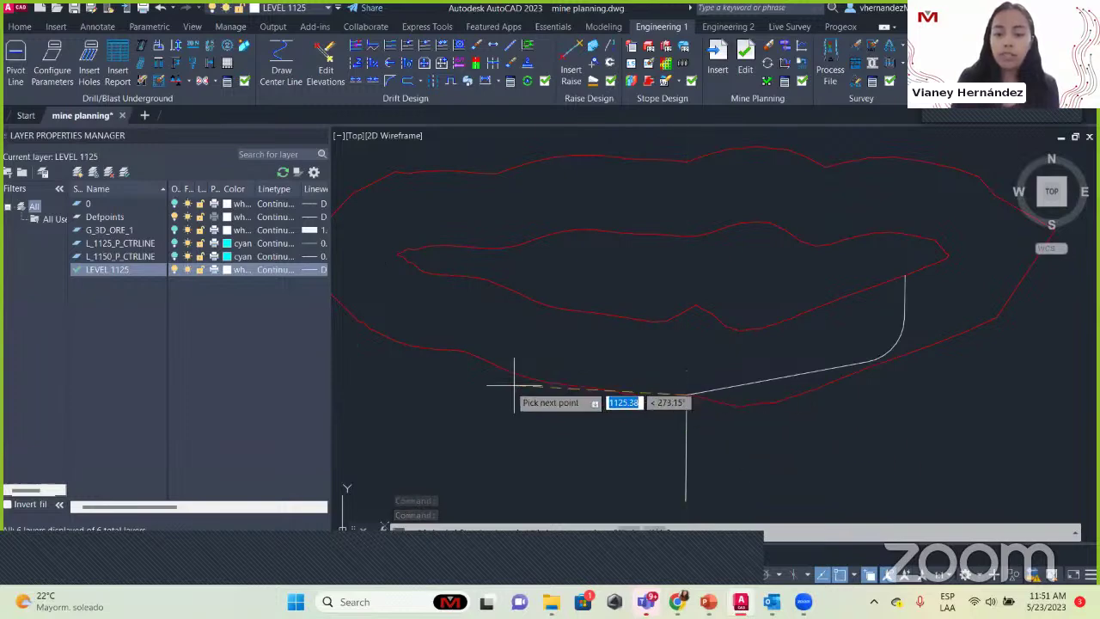
left_click(455, 351)
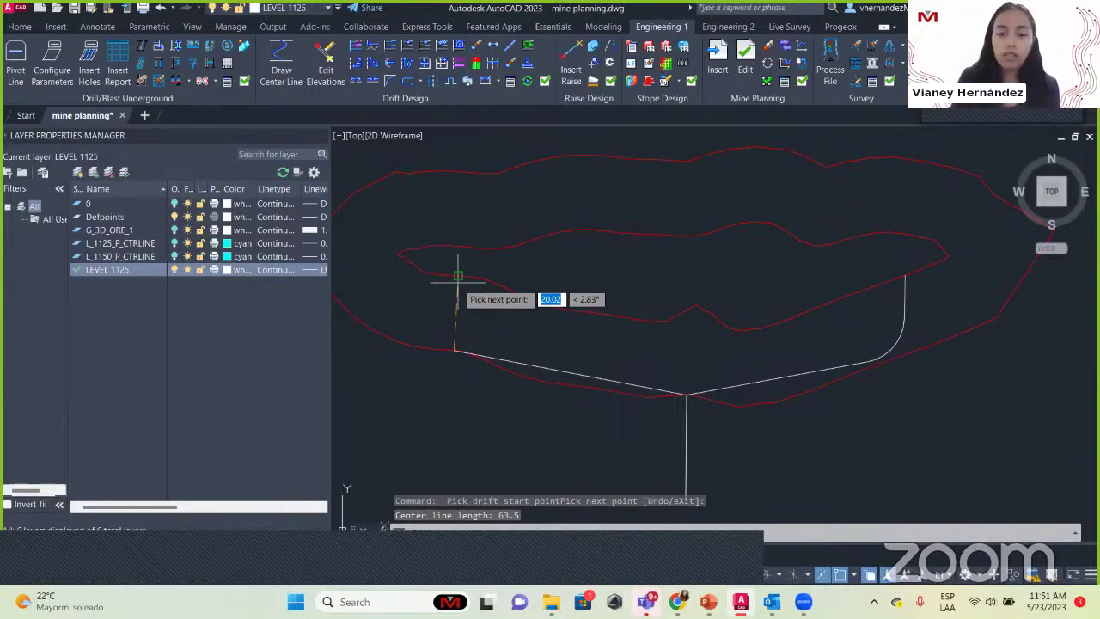
left_click(458, 276)
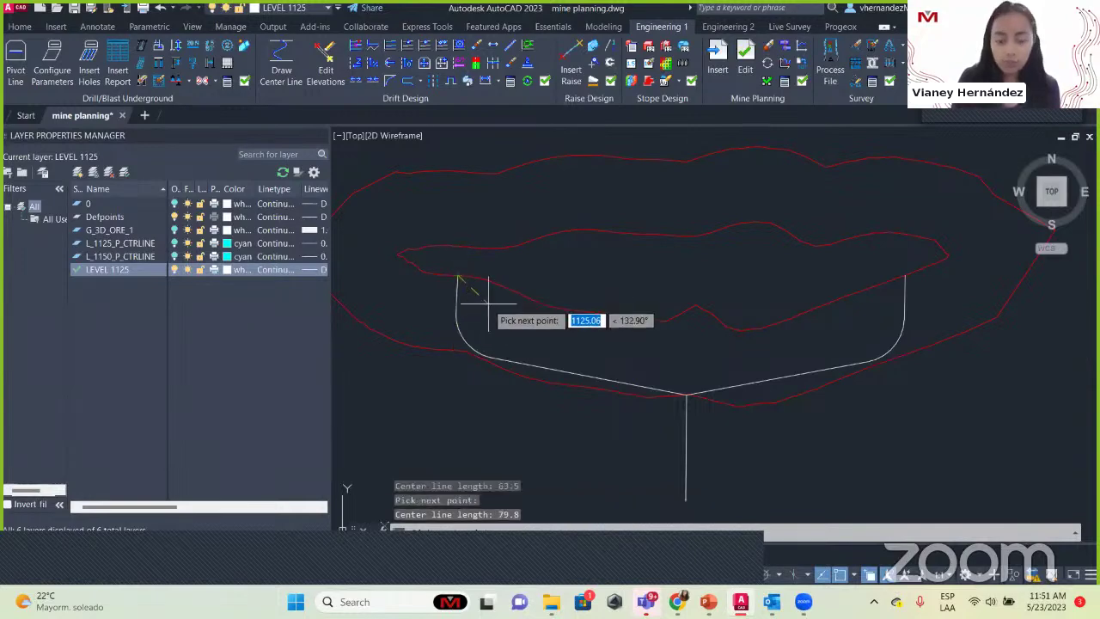
key("Return")
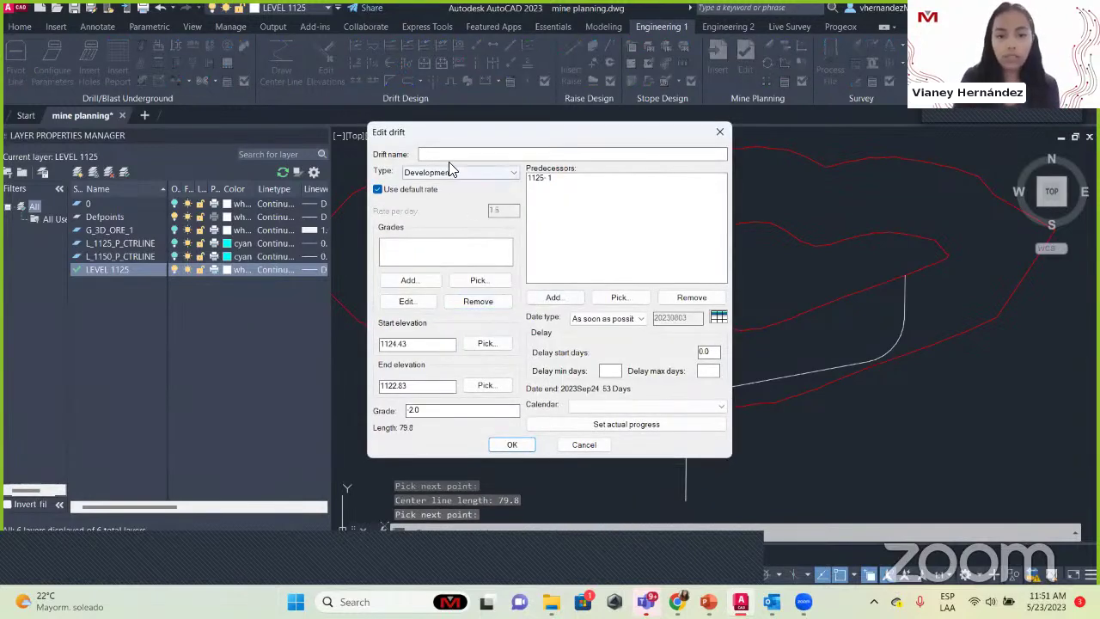
Step: Name the new development drift 1225-2
left_click(444, 156)
type("1125")
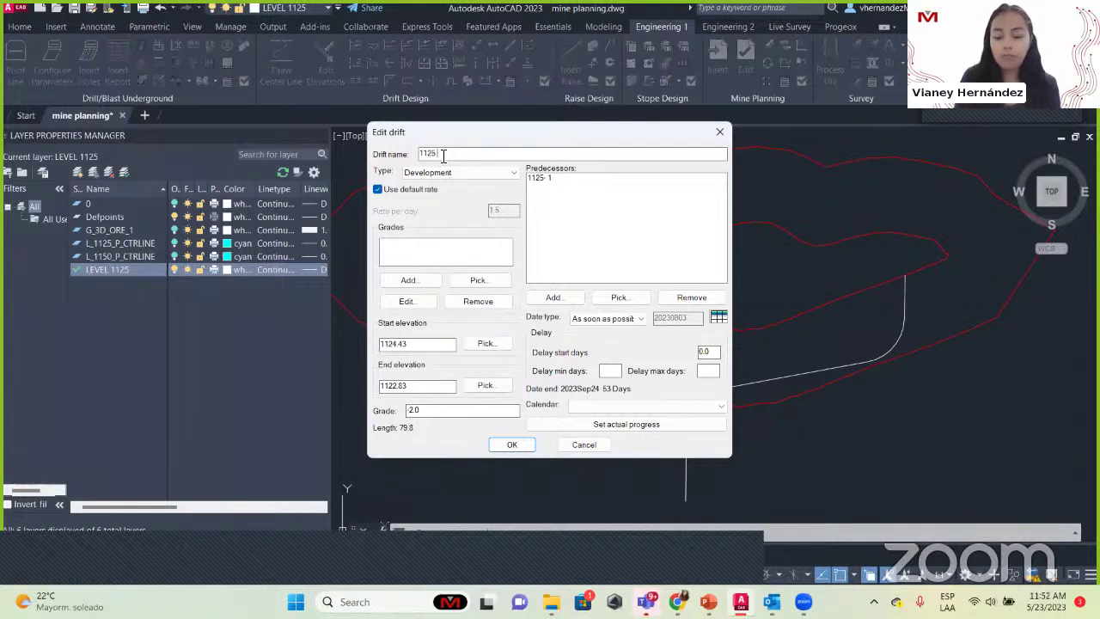
left_click_drag(480, 151, 316, 147)
type("02")
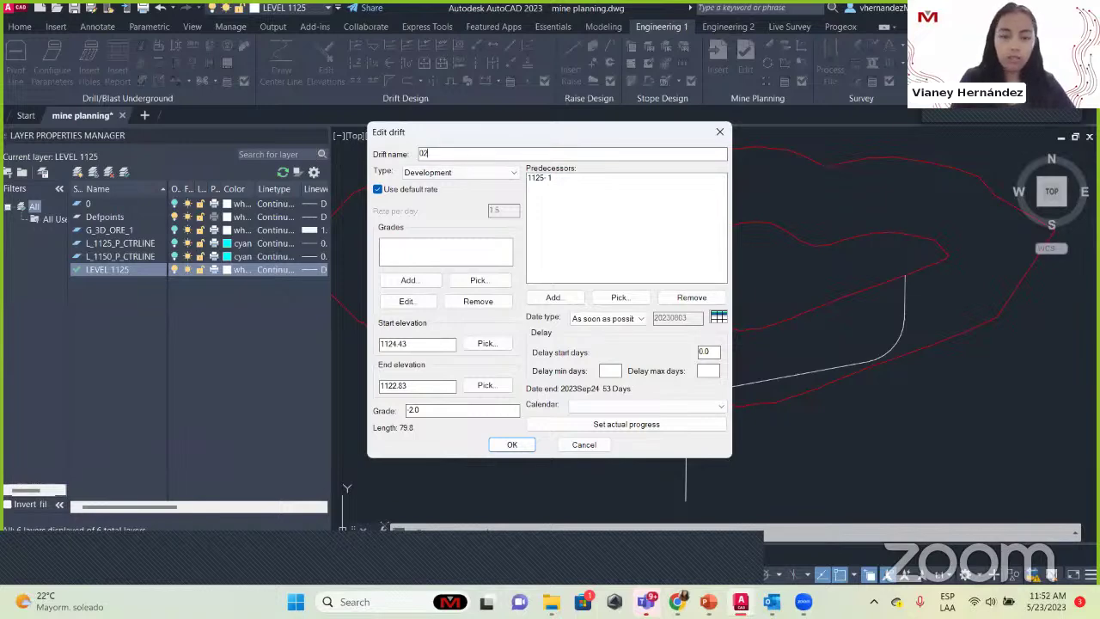
key("BackSpace")
key("BackSpace")
type("1")
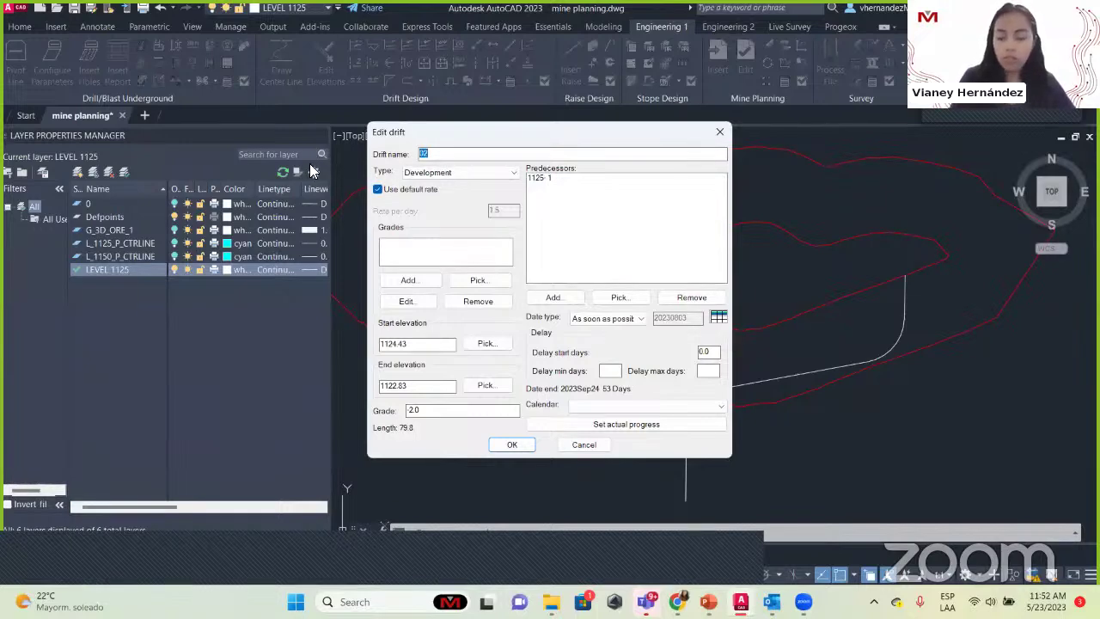
type("225-")
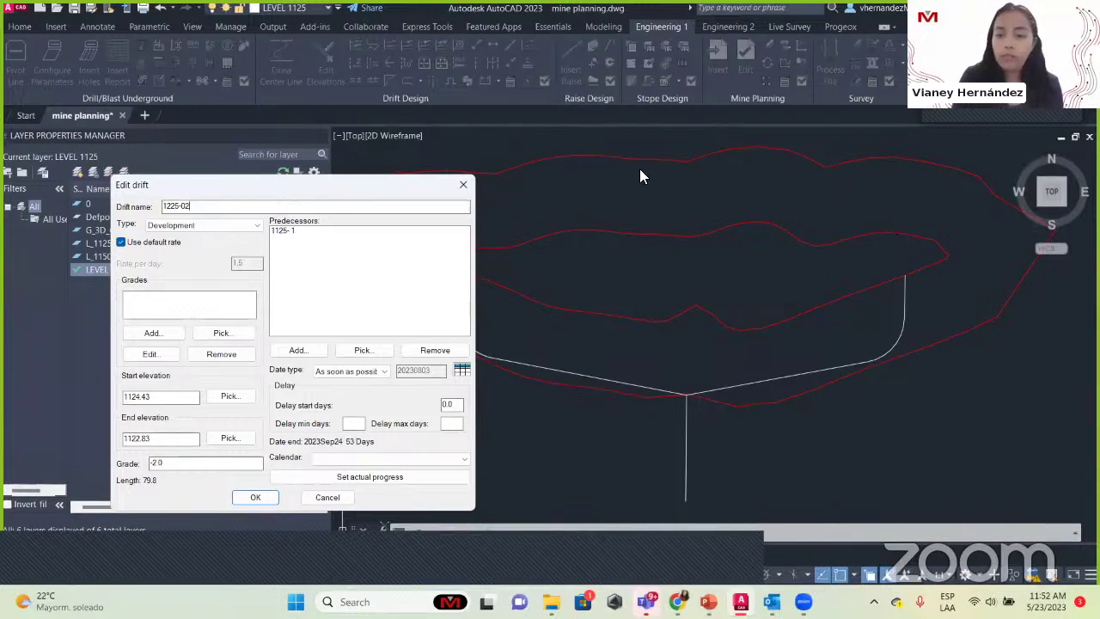
left_click_drag(307, 186, 433, 99)
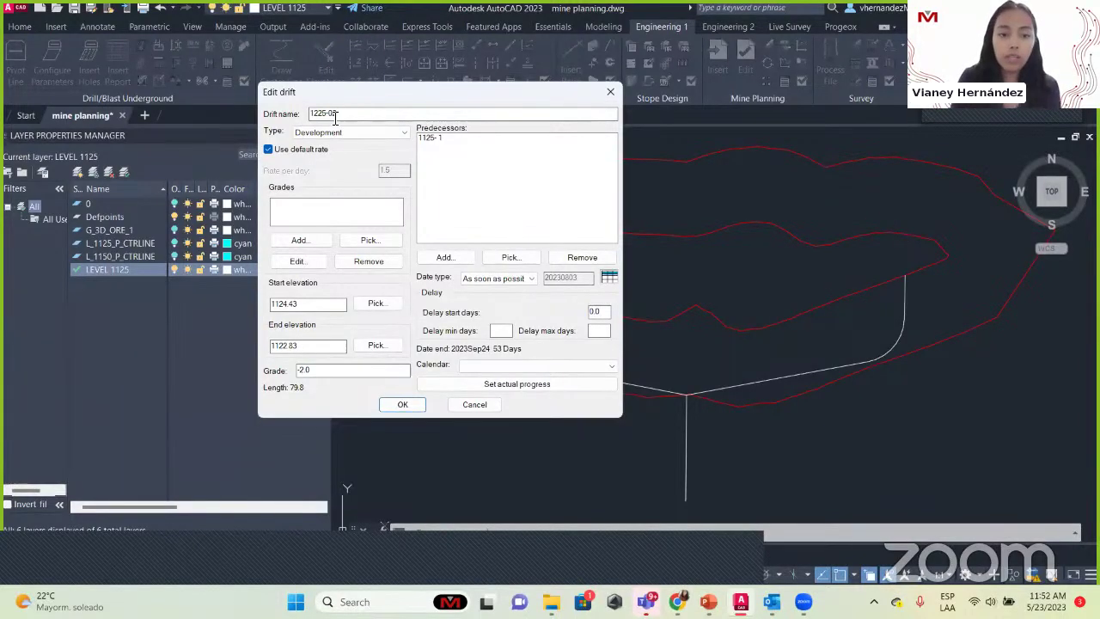
Step: Replace predecessor 1125-1 with Access 1125 by picking its line in the drawing, and save the definition of drift 1225-2
left_click(456, 139)
left_click(511, 257)
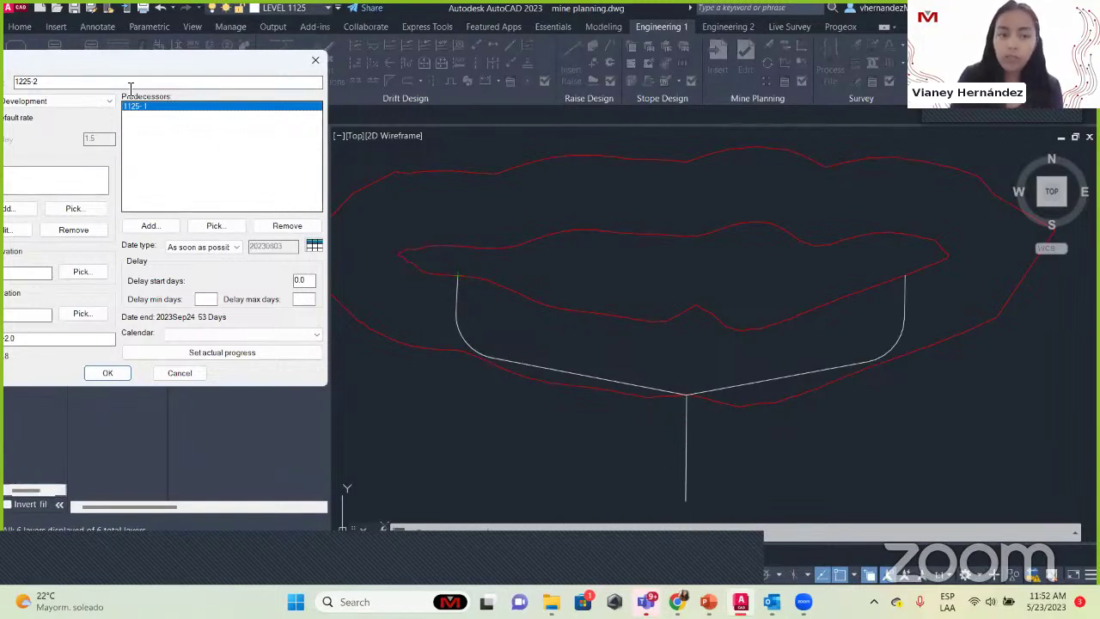
left_click(285, 225)
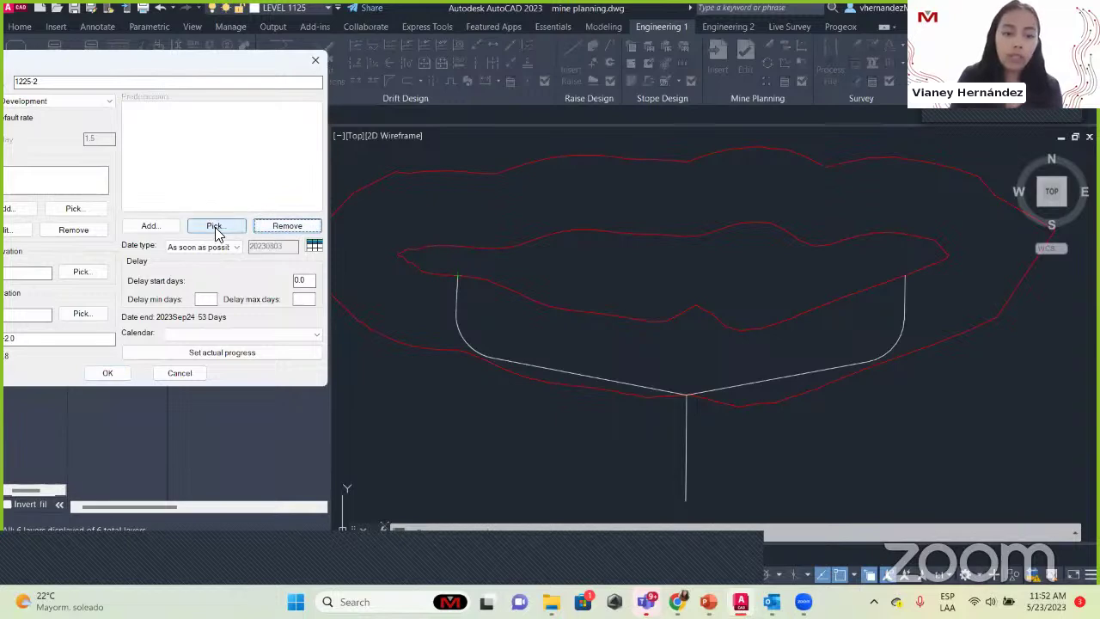
left_click(215, 226)
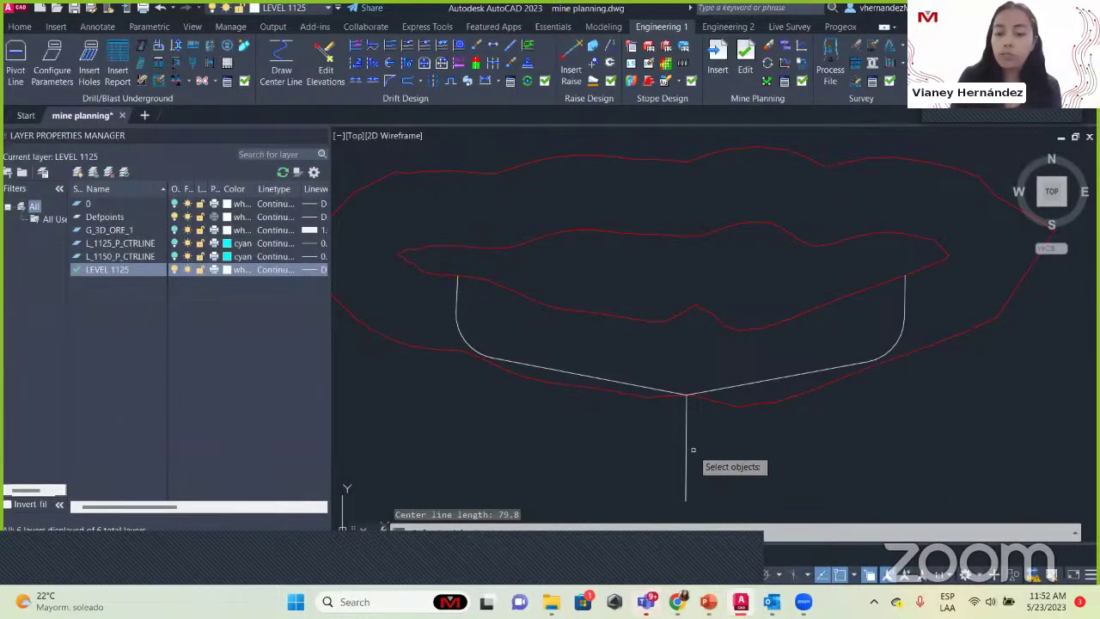
left_click(677, 389)
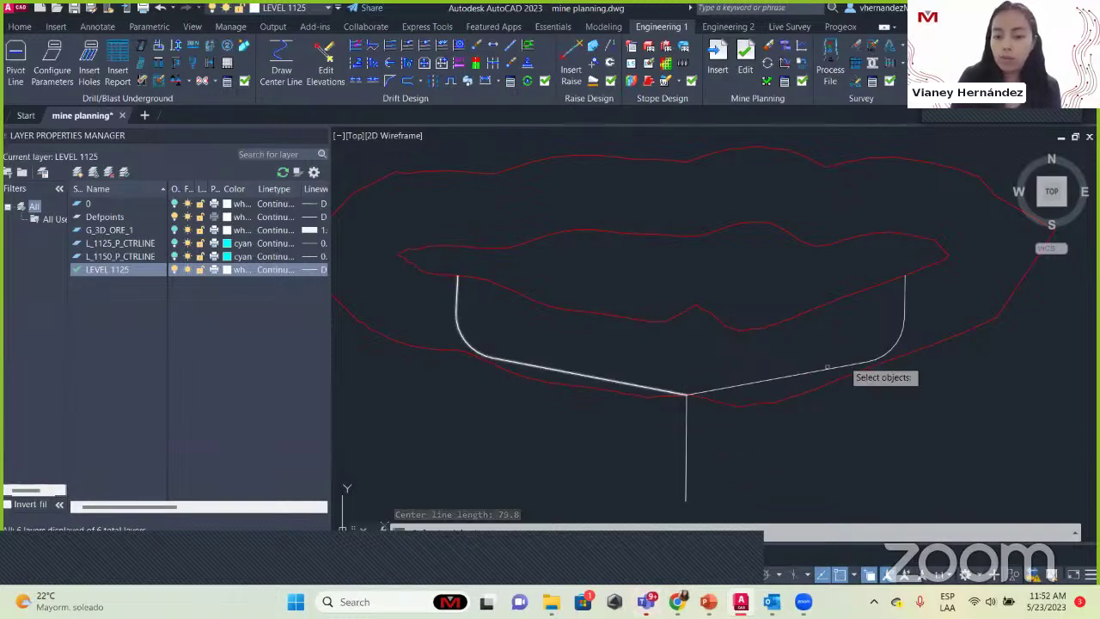
left_click(685, 450)
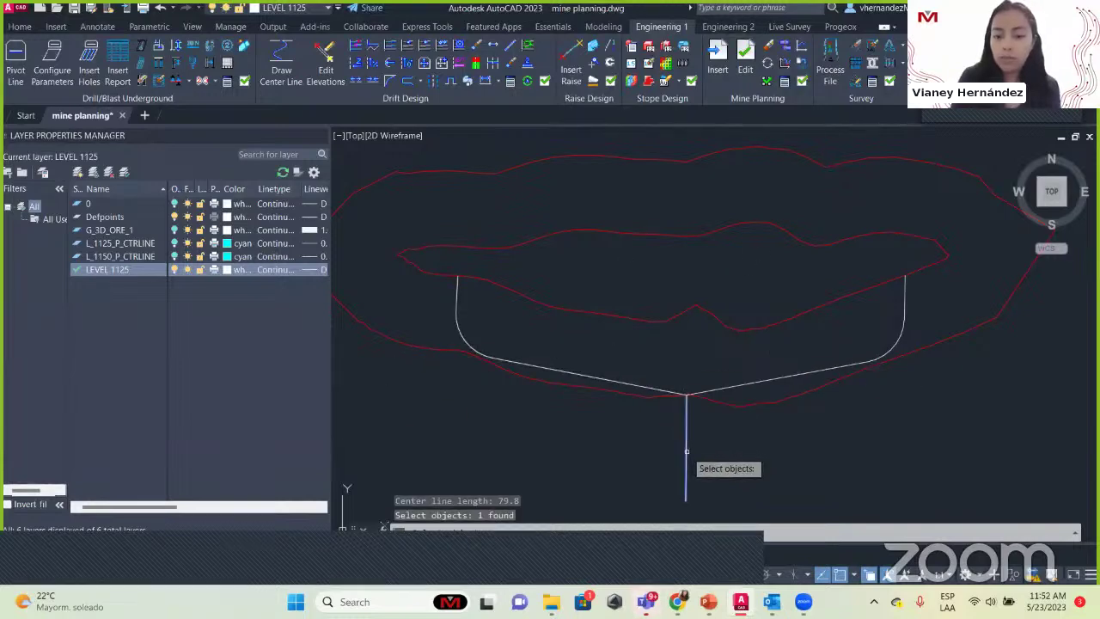
key("Return")
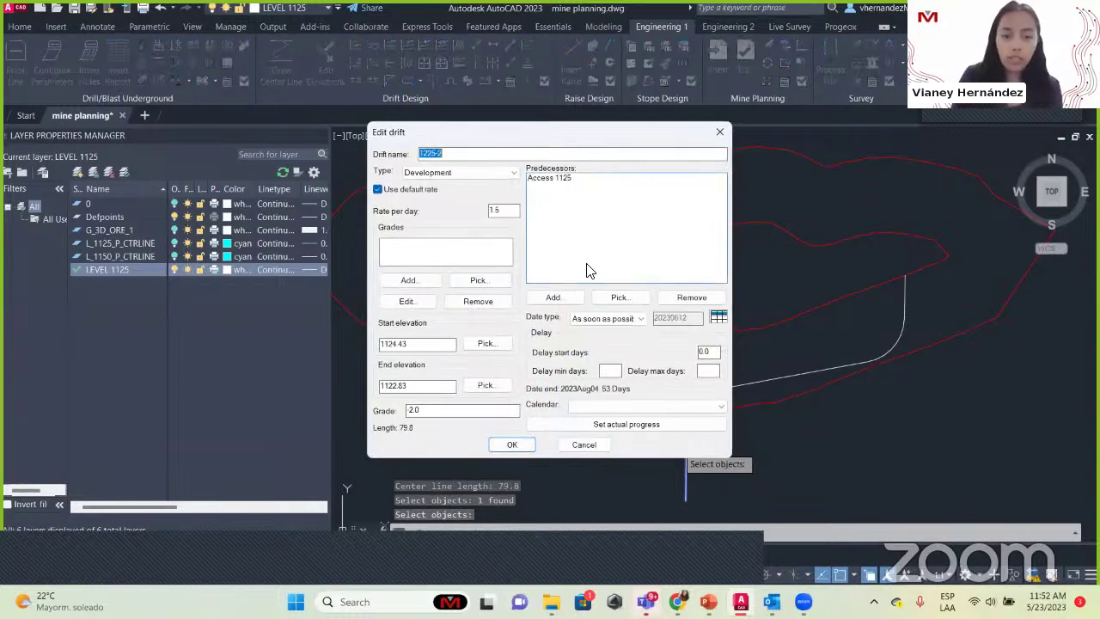
left_click_drag(560, 132, 313, 77)
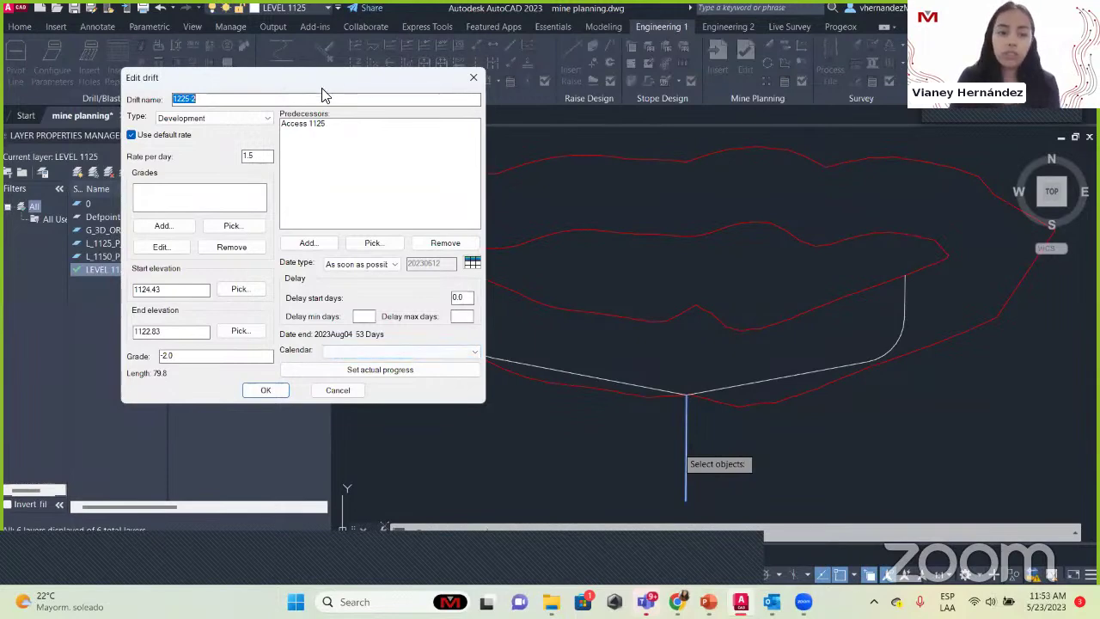
left_click_drag(322, 86, 213, 83)
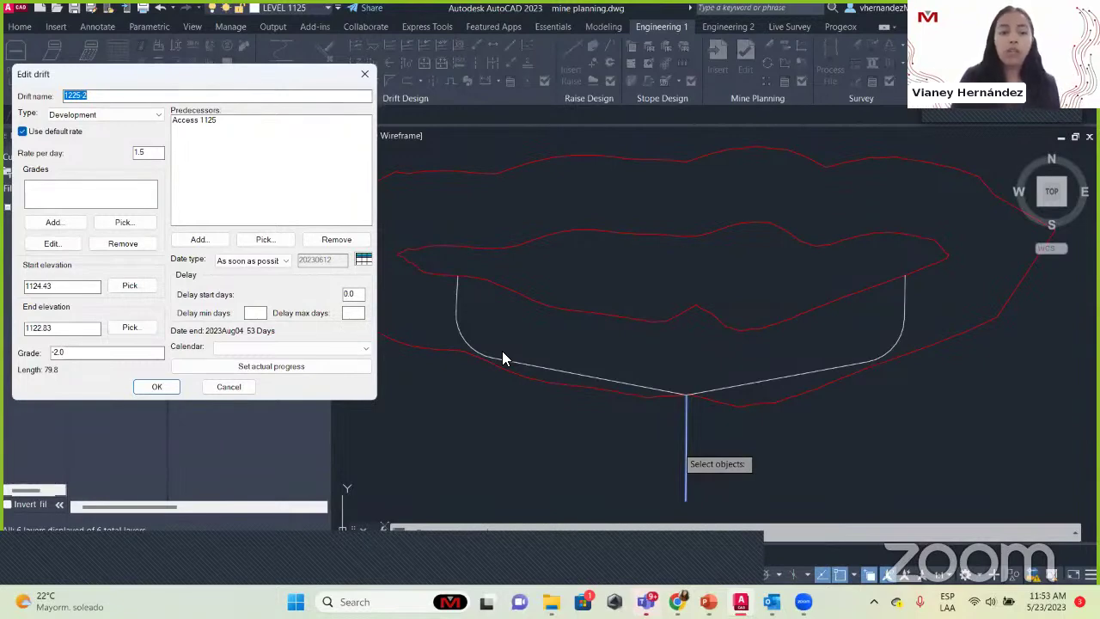
left_click_drag(186, 72, 285, 66)
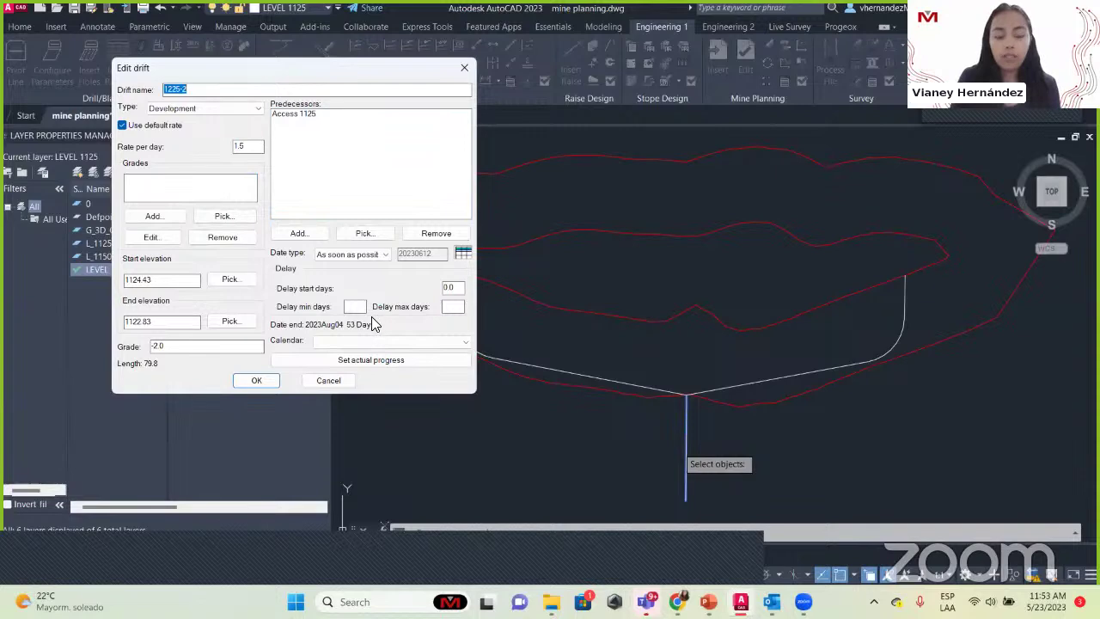
left_click(254, 381)
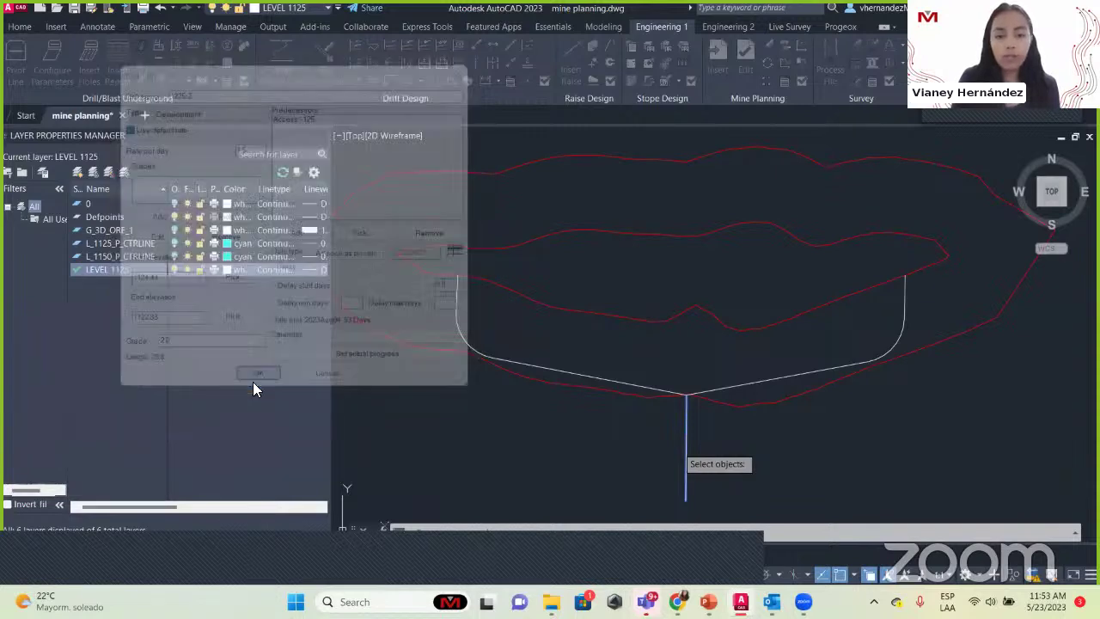
Step: Start inserting another drift and turn on the Midpoint object snap for picking its start point
middle_click_drag(719, 445, 682, 429)
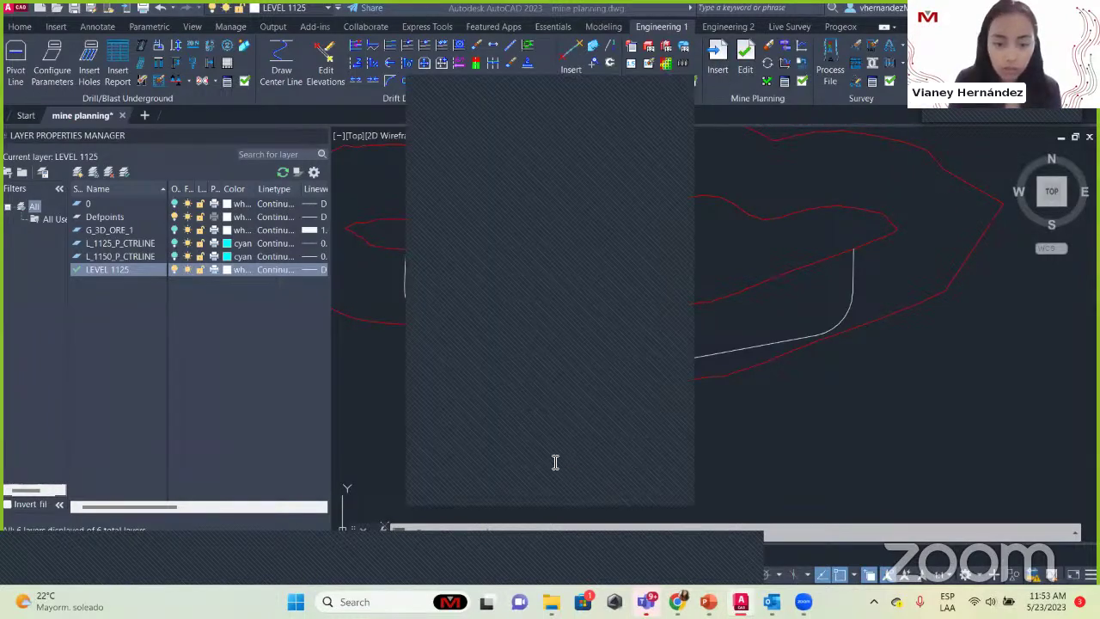
left_click(718, 73)
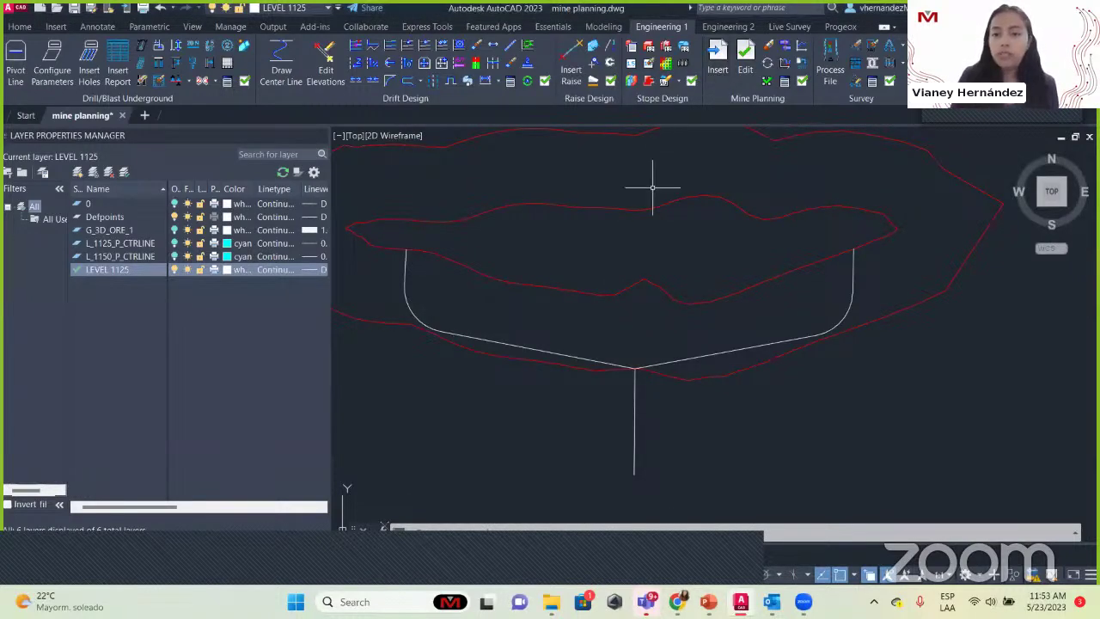
left_click(547, 264)
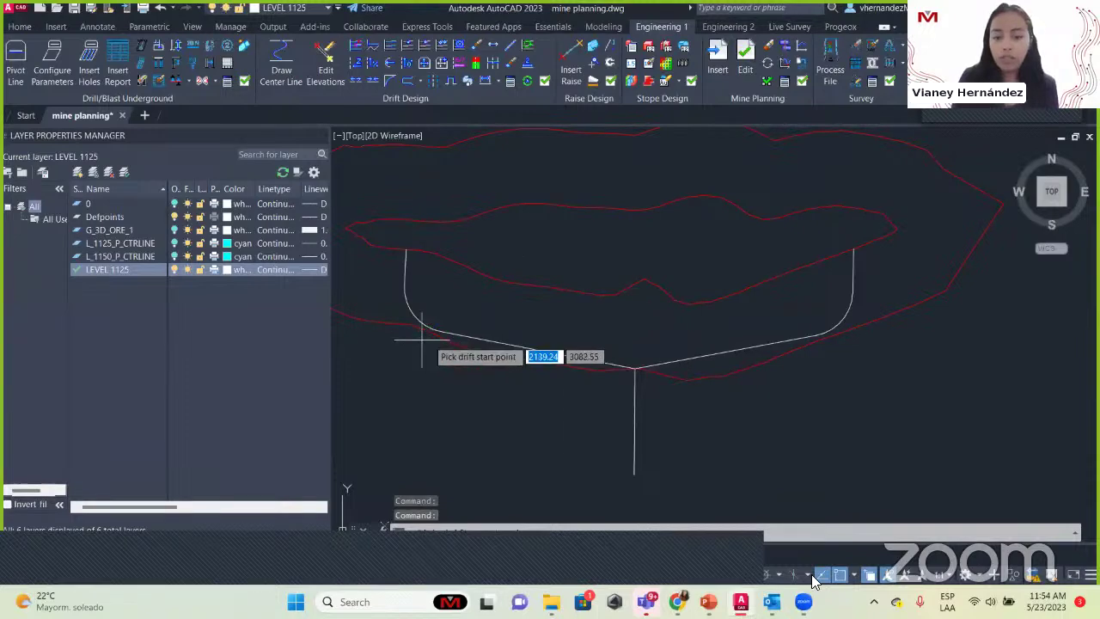
key("Escape")
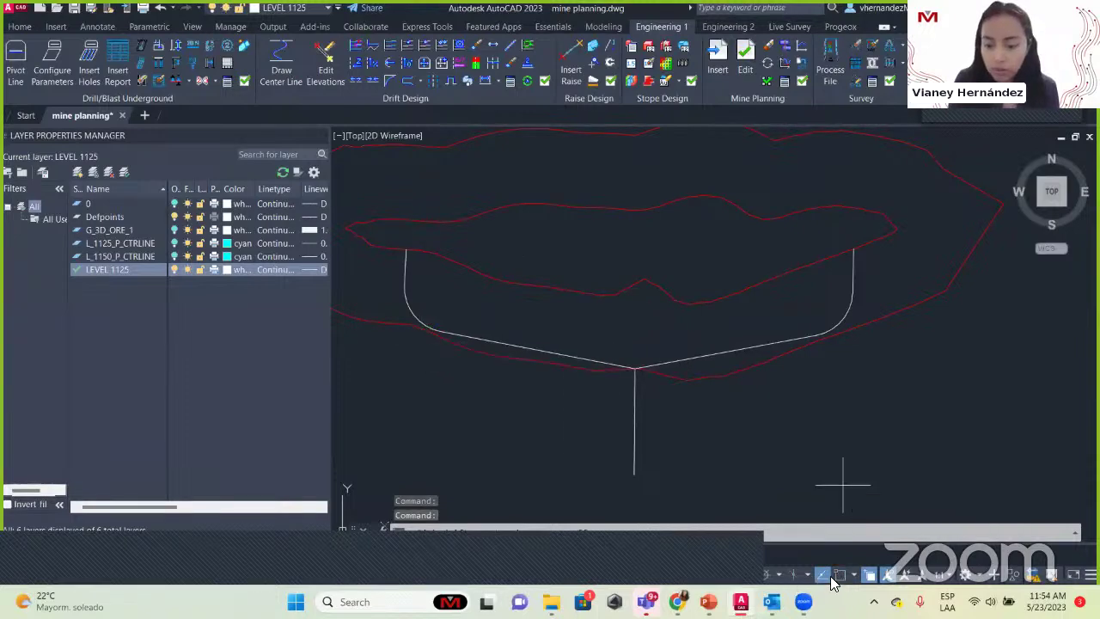
left_click(853, 576)
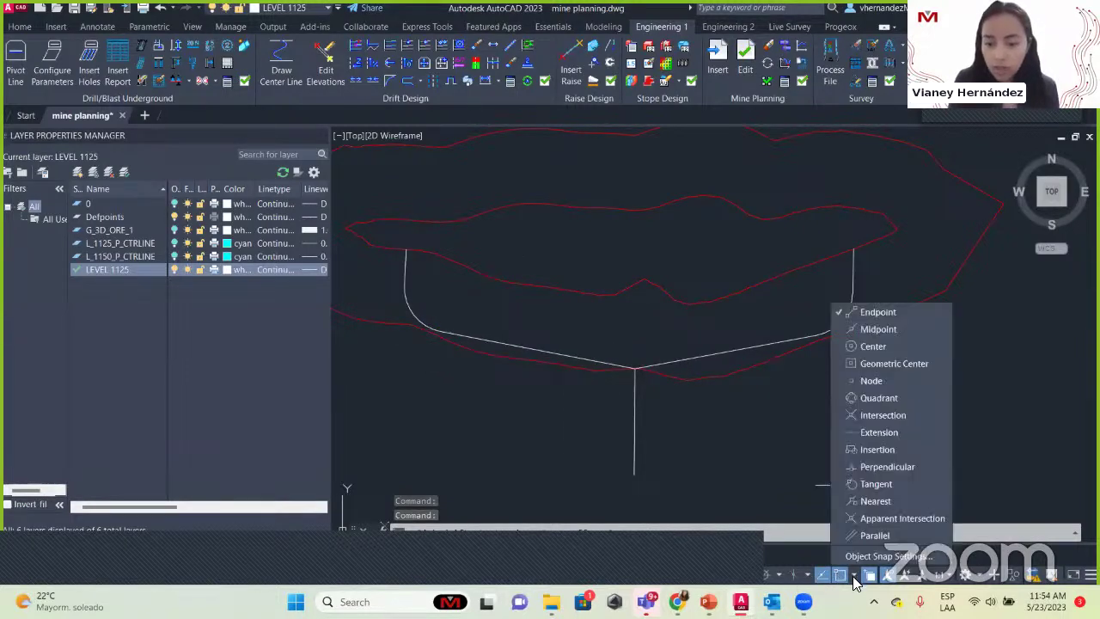
left_click(892, 329)
key("Return")
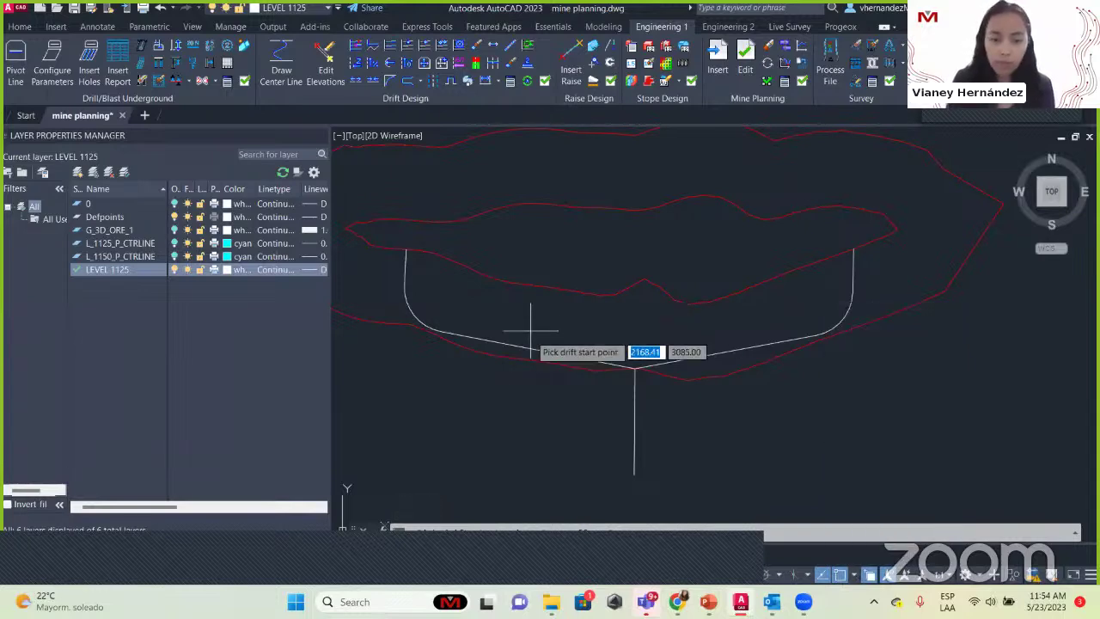
Step: Draw a branch drift about 17.1 long from the midpoint of drift 1225-2's straight segment to the inner ore outline, and name it 1125-3
left_click(538, 349)
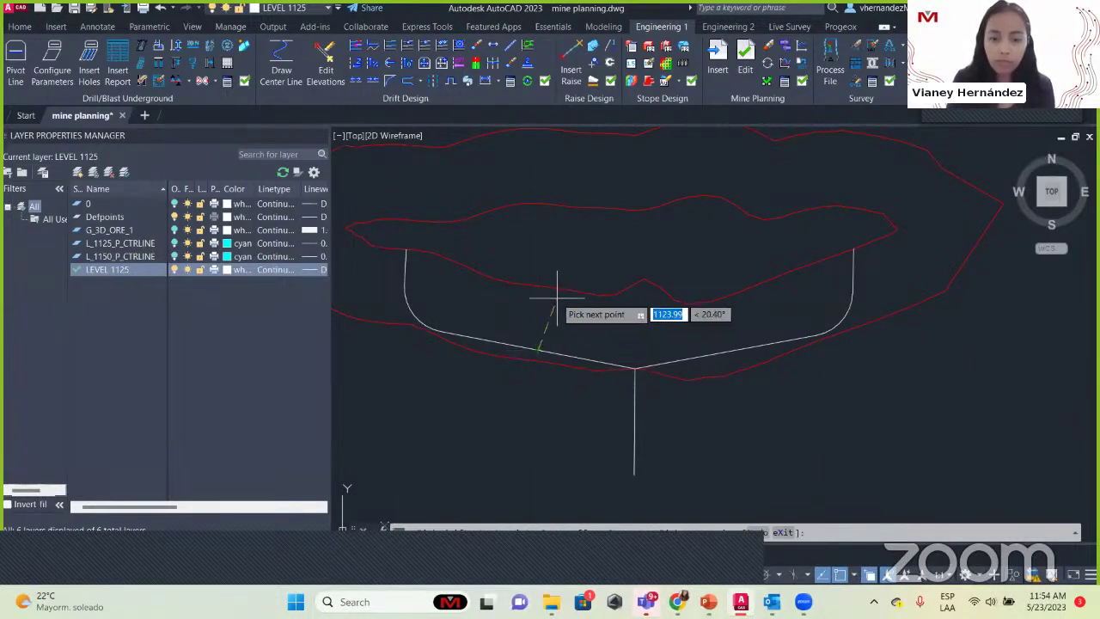
left_click(592, 330)
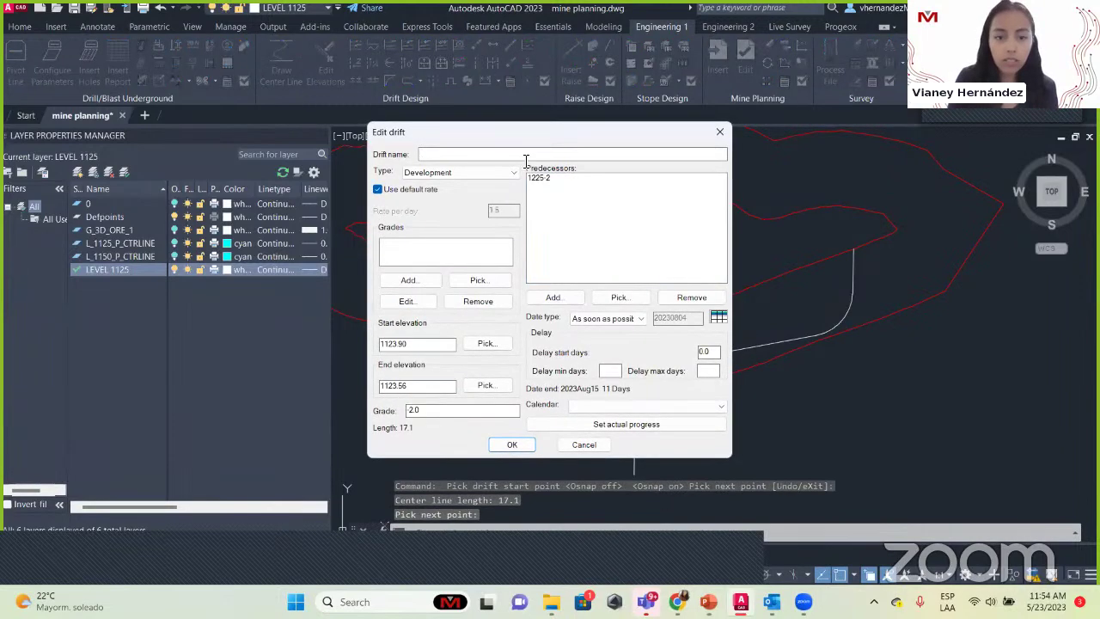
type("1")
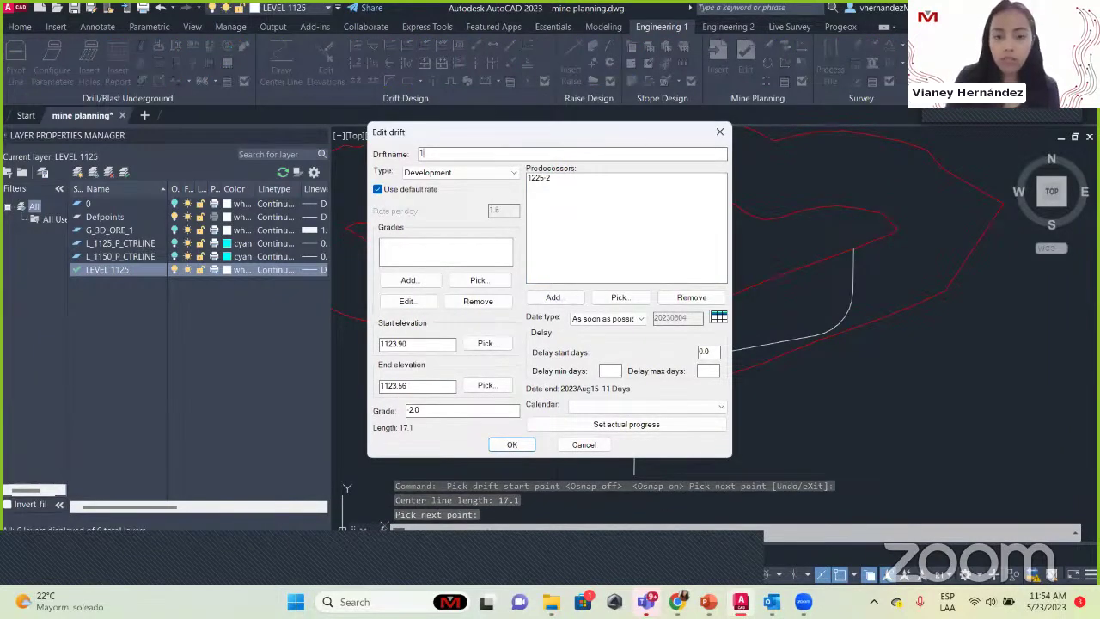
type("125")
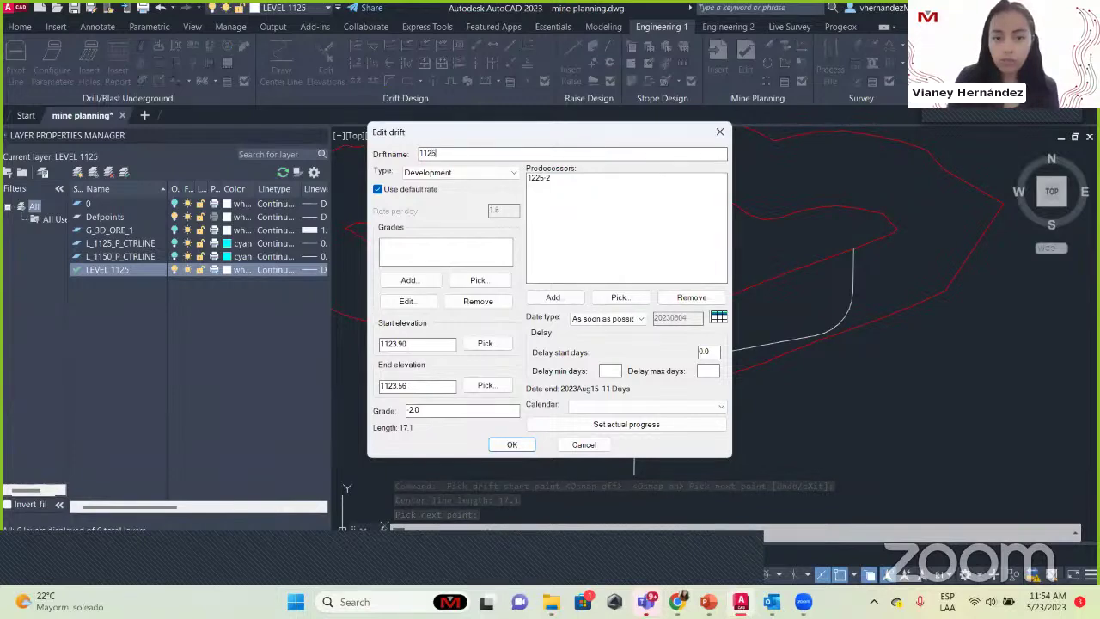
type("-3")
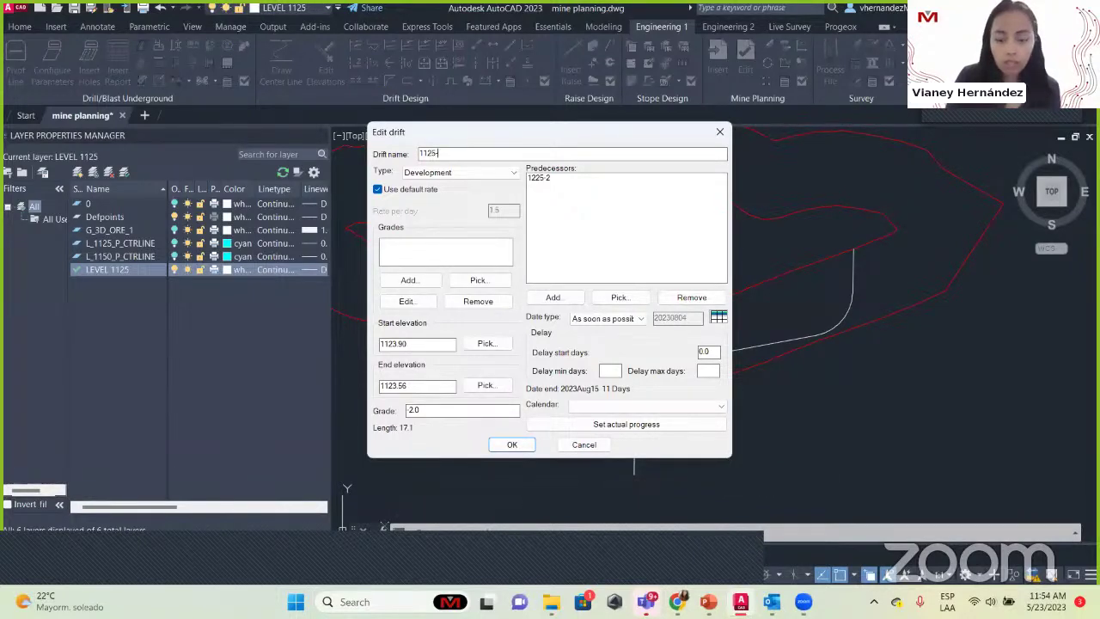
Step: Save the definition of drift 1125-3 with 1225-2 as its predecessor
left_click(552, 178)
left_click_drag(512, 128, 185, 139)
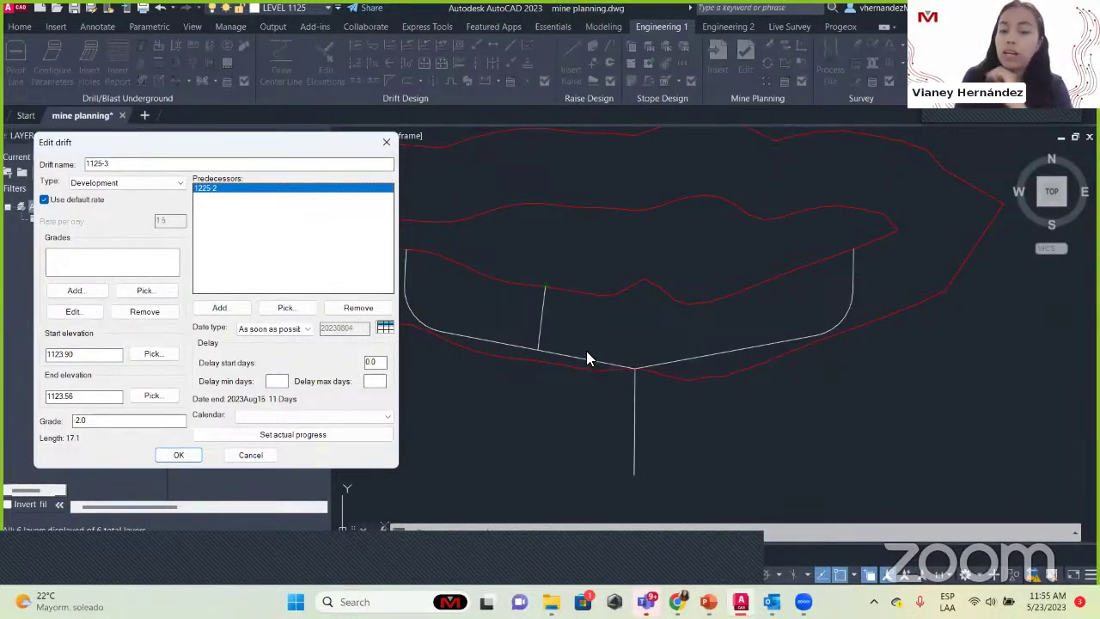
left_click(169, 163)
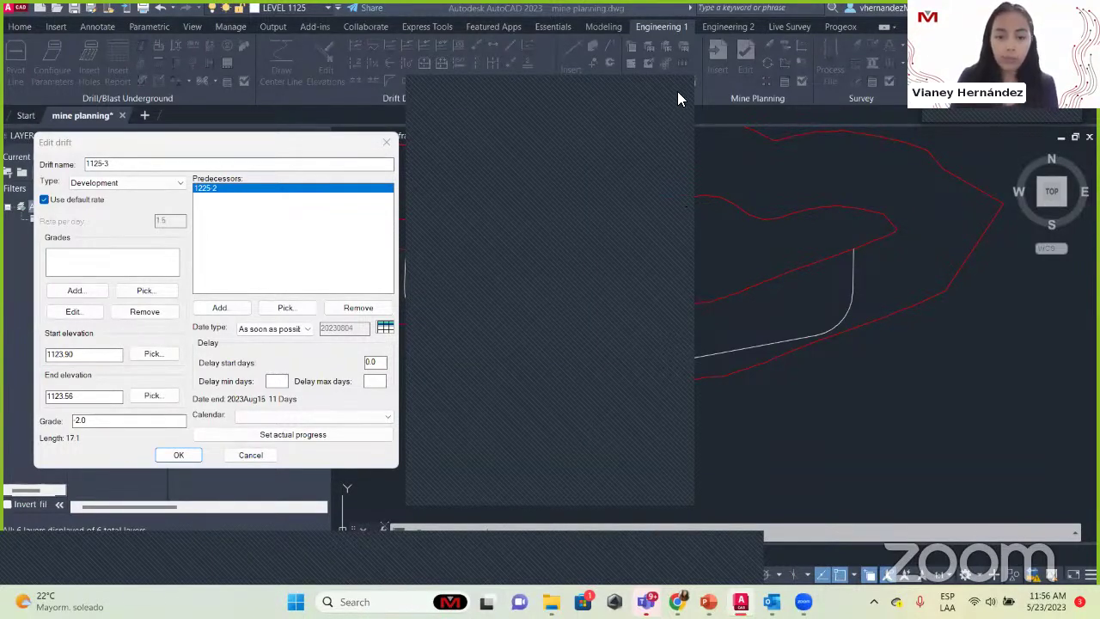
left_click(196, 456)
Step: Open drift 1125-1 for editing, examine its start, minimum and maximum delay day settings, and close it without changes
middle_click_drag(707, 422, 705, 393)
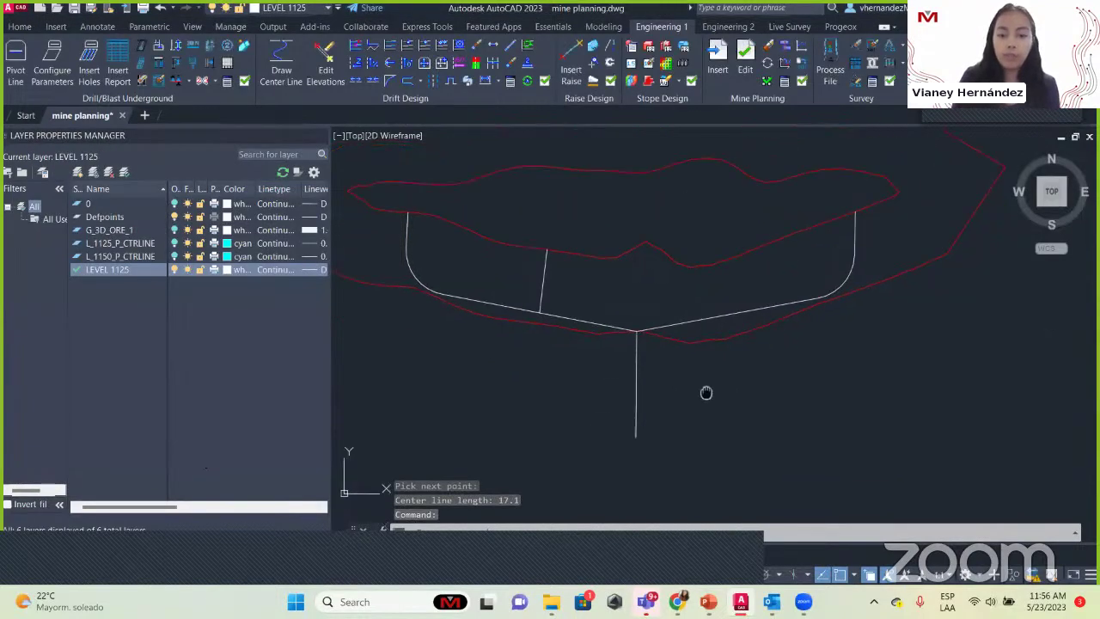
scroll(762, 385, "up", 3)
scroll(817, 503, "down", 5)
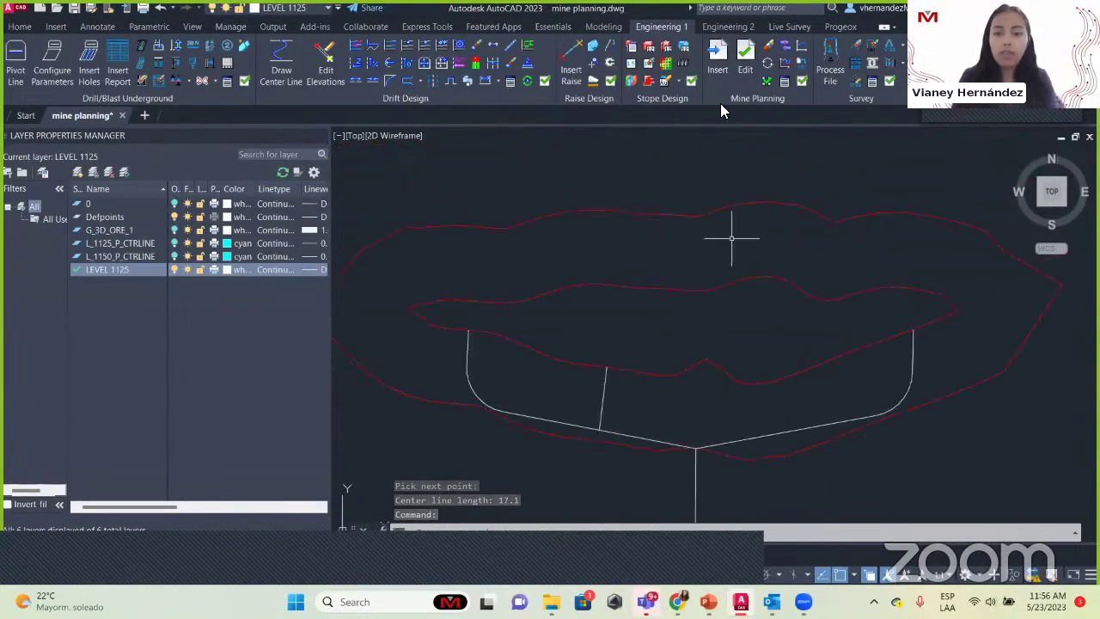
left_click(748, 67)
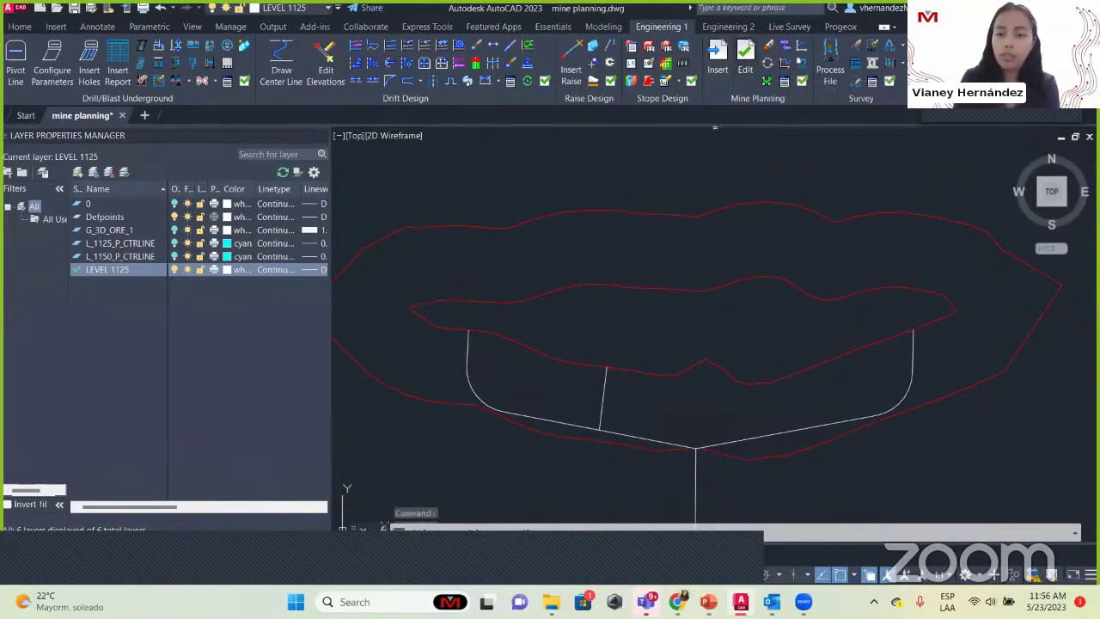
left_click(852, 418)
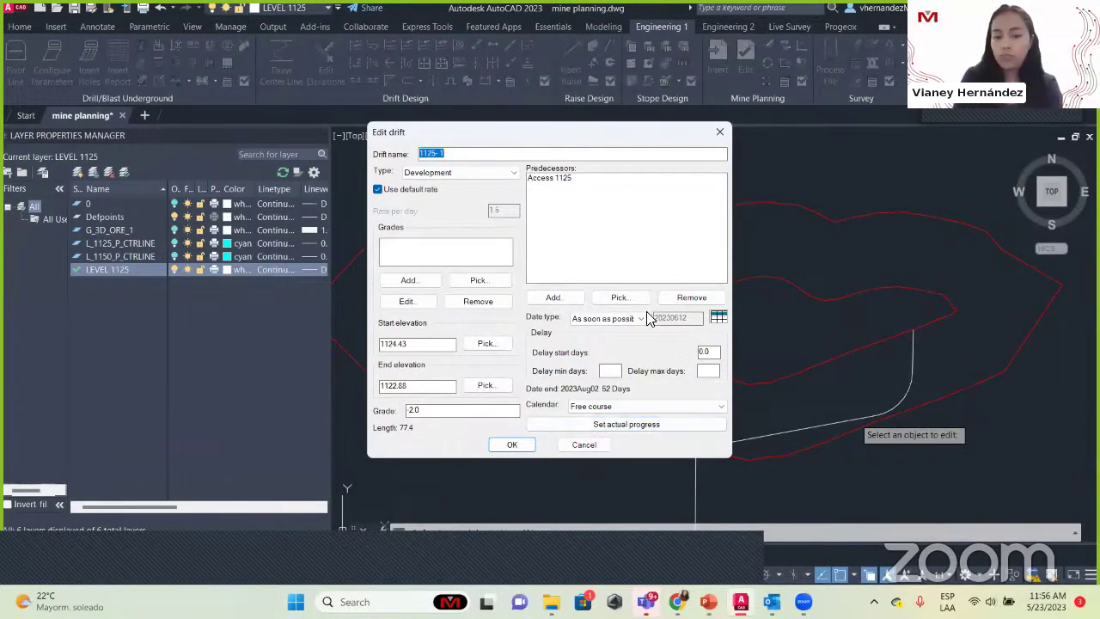
left_click_drag(566, 129, 299, 63)
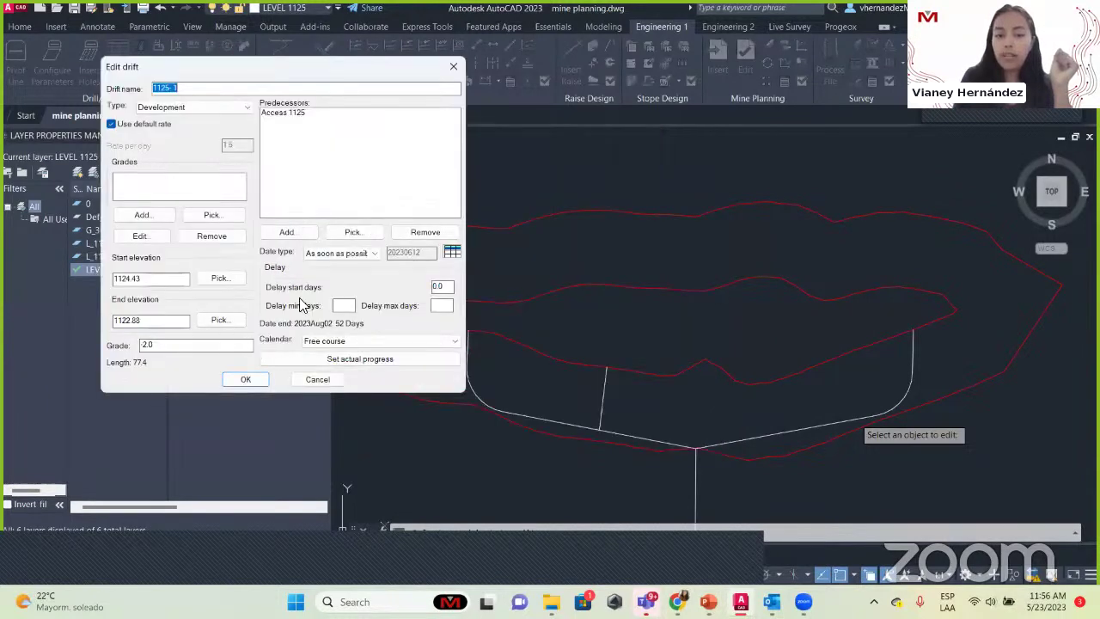
left_click(339, 311)
double_click(438, 289)
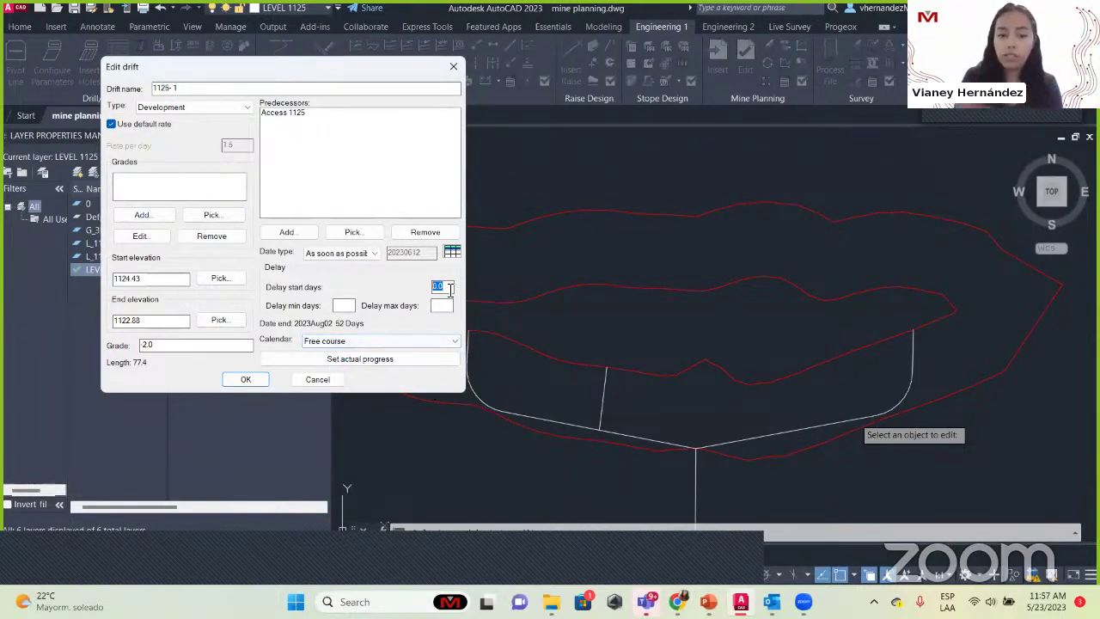
left_click(348, 307)
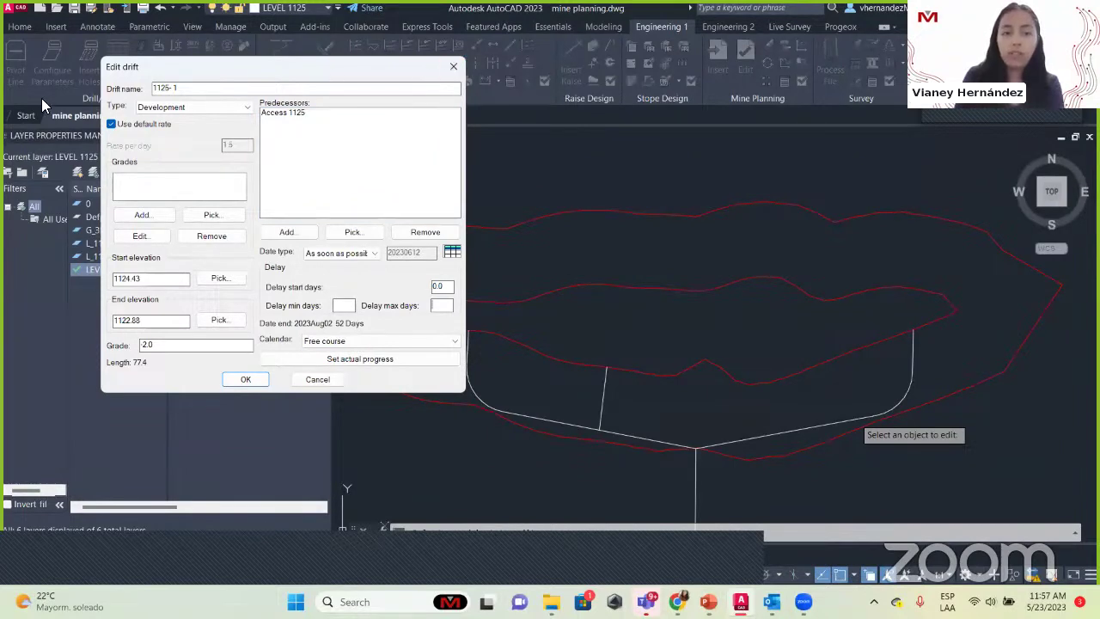
left_click(455, 67)
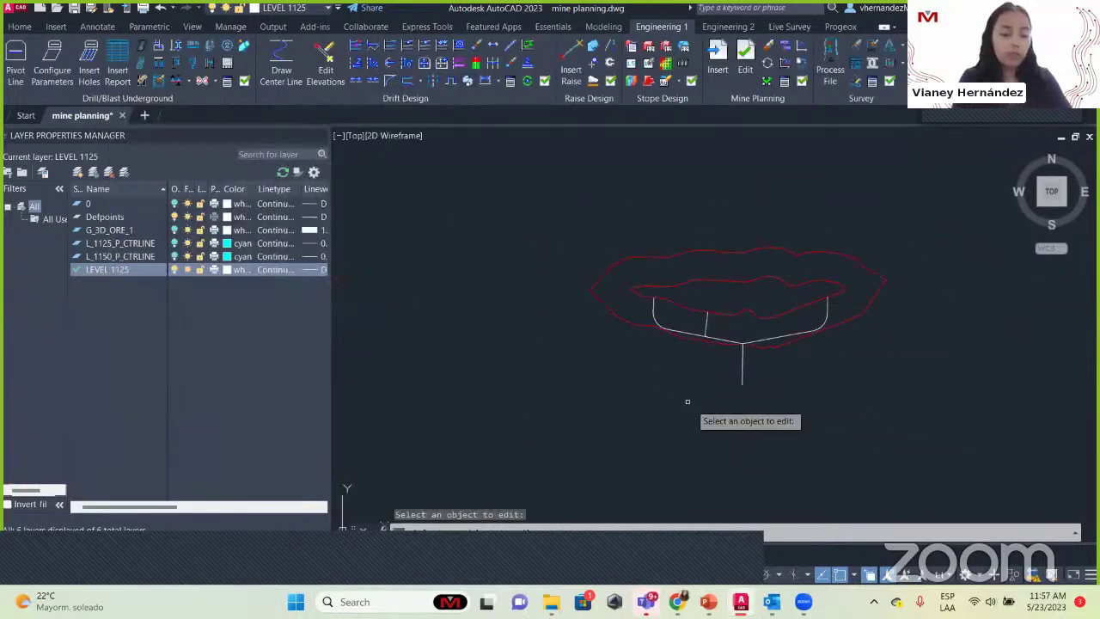
key("Escape")
Step: Insert a Fan in Bulkhead task inside the inner ore outline, near the northern end of drift 1125-1
middle_click_drag(825, 297, 793, 296)
scroll(674, 316, "up", 5)
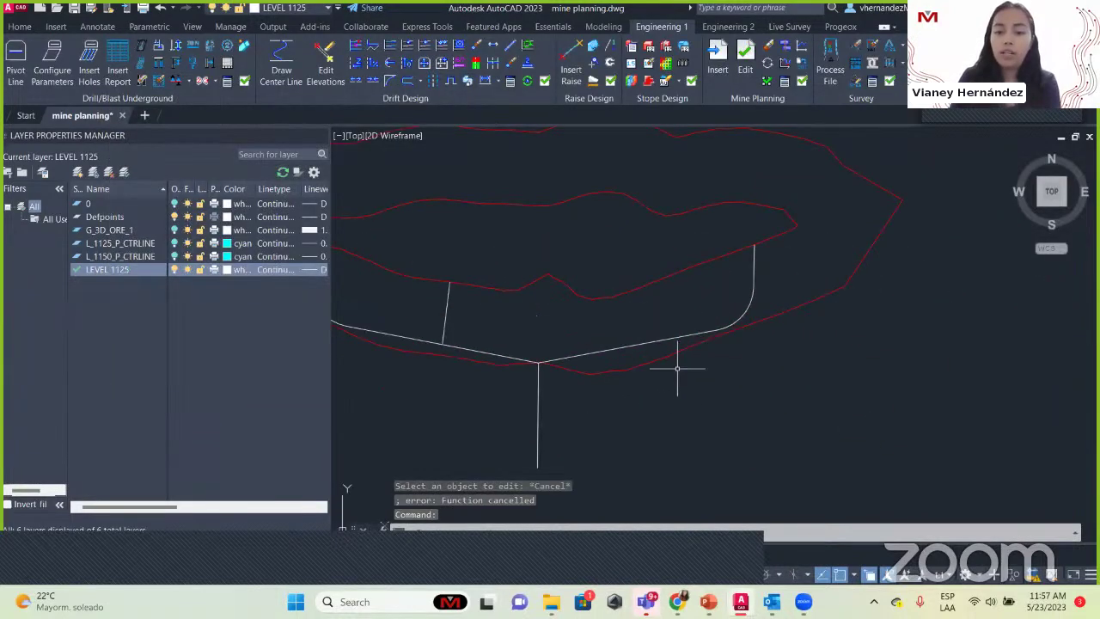
mouse_move(879, 315)
middle_mouse_down()
mouse_move(841, 341)
mouse_move(761, 330)
middle_mouse_up()
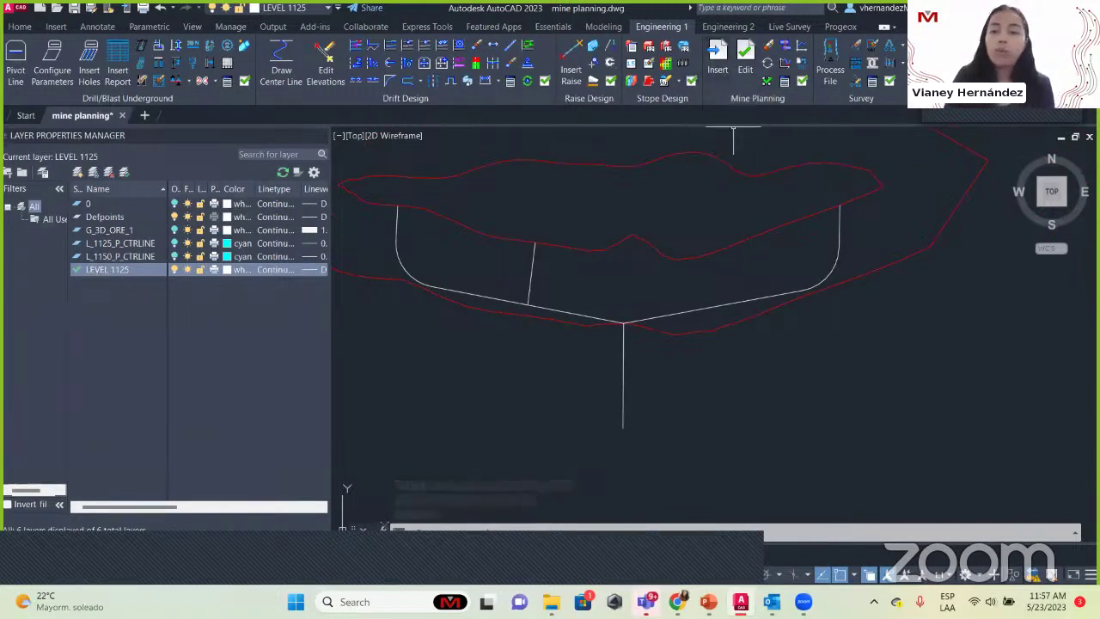
middle_click_drag(832, 225, 833, 285)
scroll(868, 257, "up", 4)
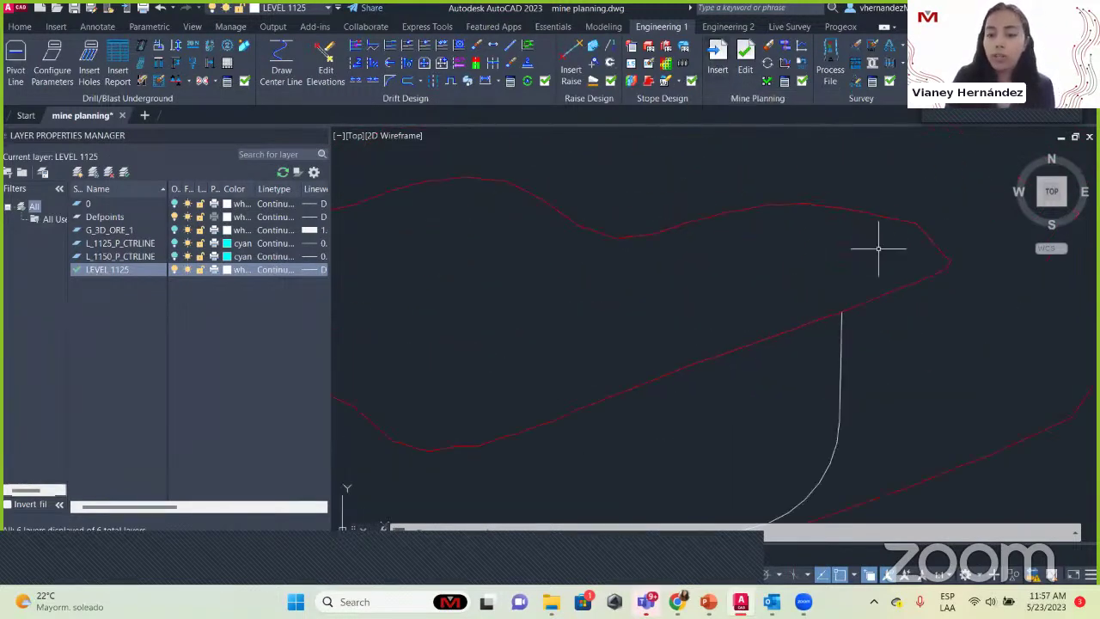
middle_click_drag(864, 318, 791, 285)
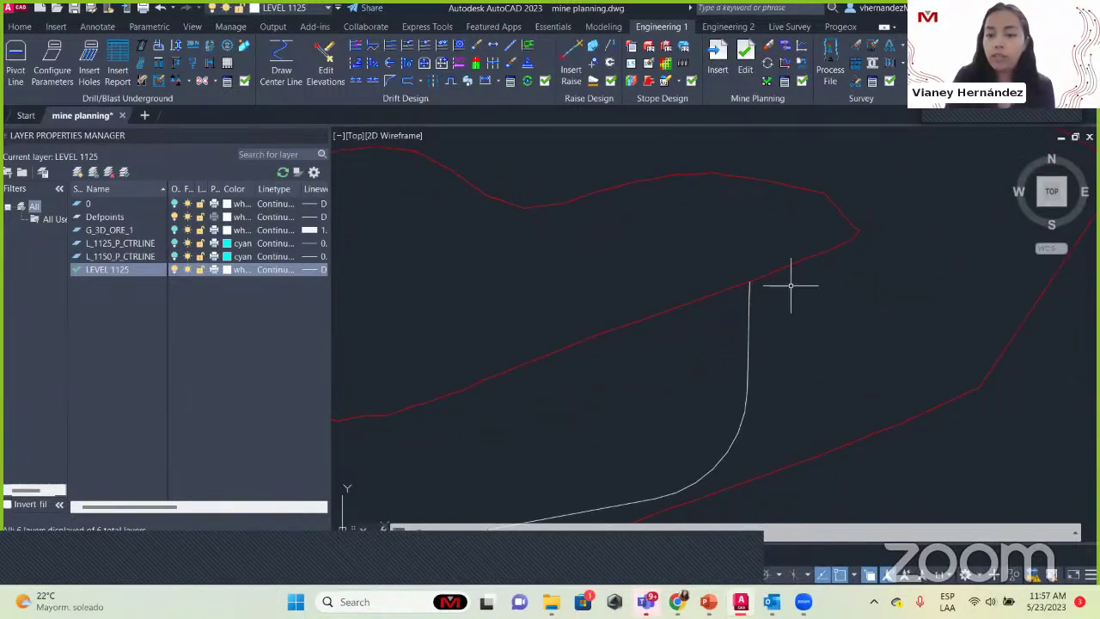
left_click(715, 79)
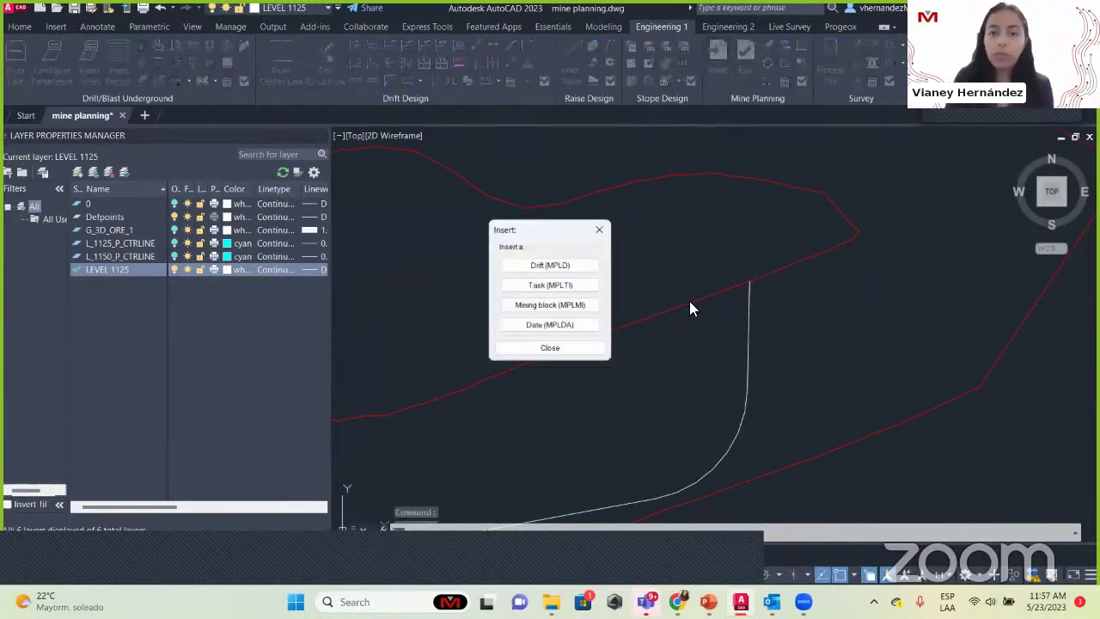
left_click(546, 286)
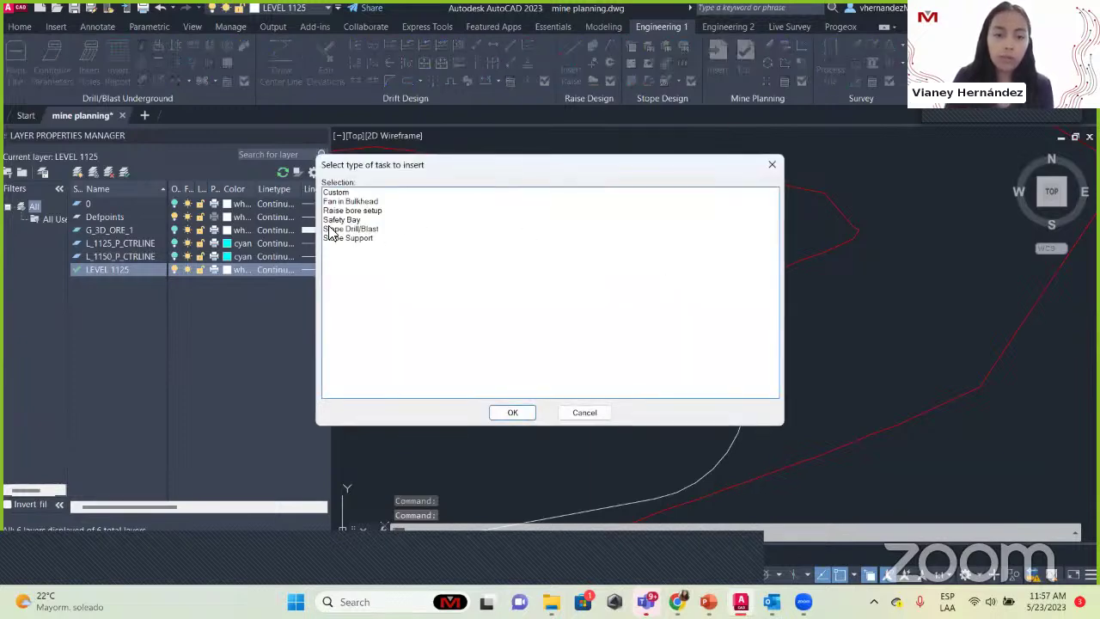
left_click(352, 202)
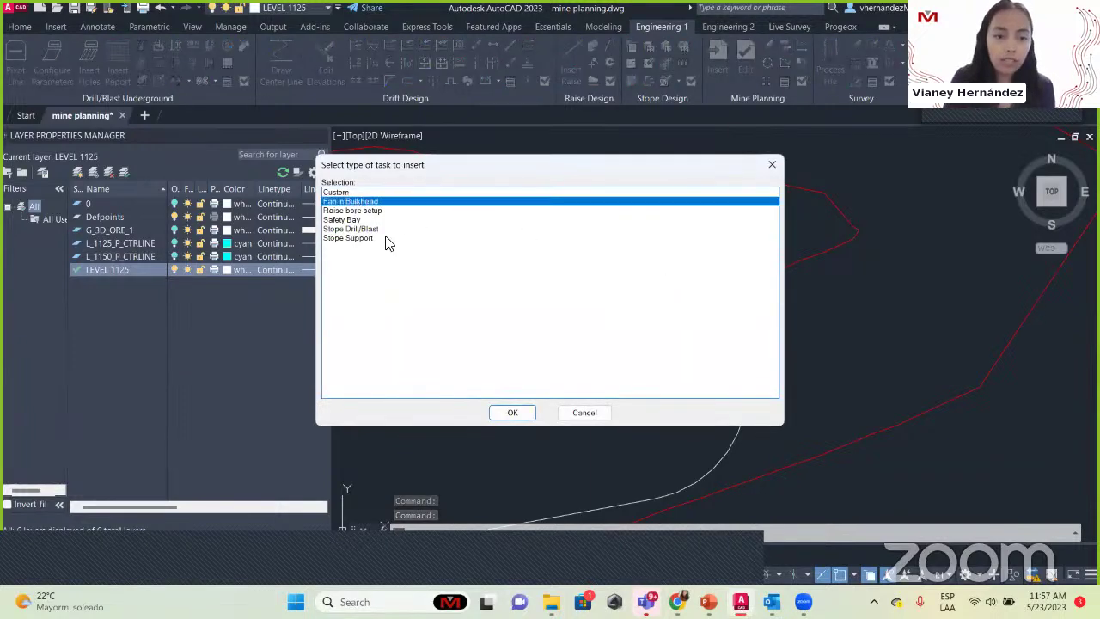
left_click(512, 412)
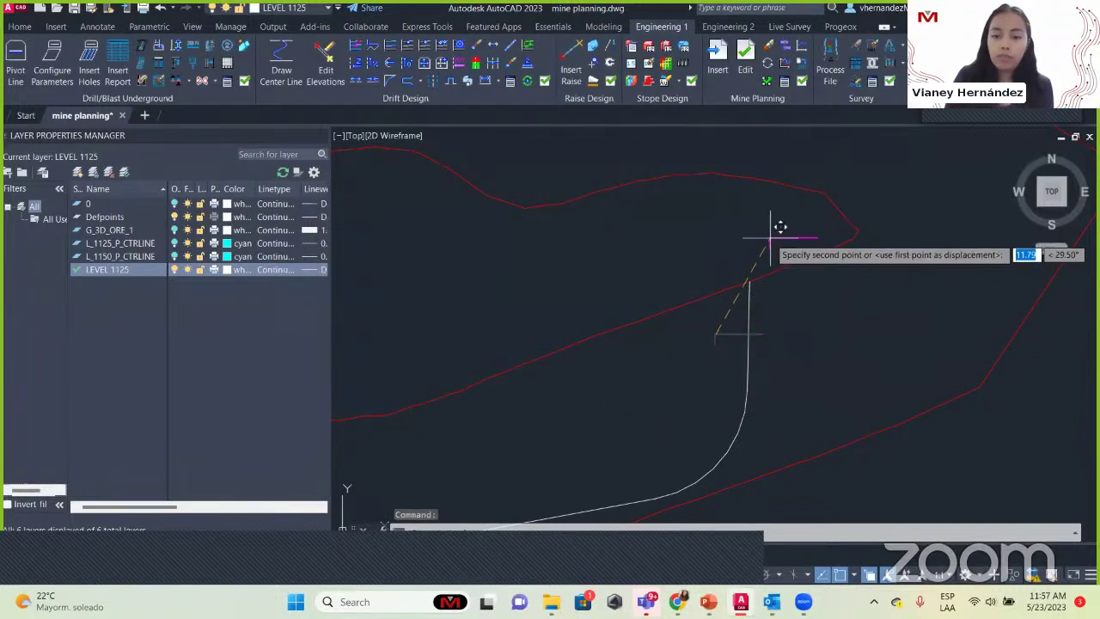
left_click(776, 214)
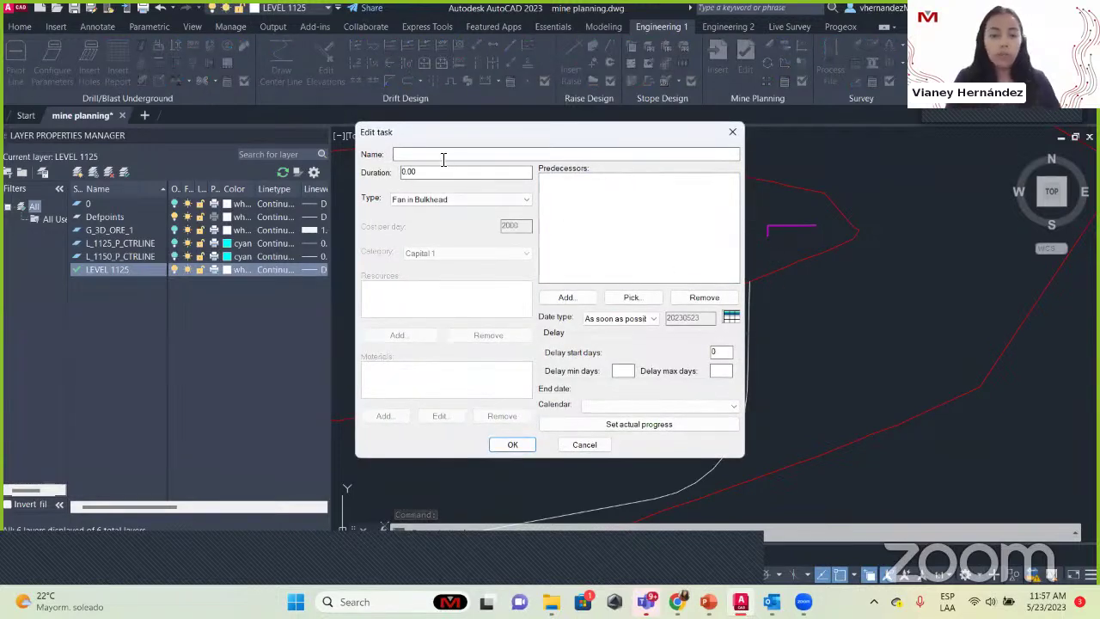
Step: Name the task Ventilation 1 and set its duration to .5
type("Ventilation 1")
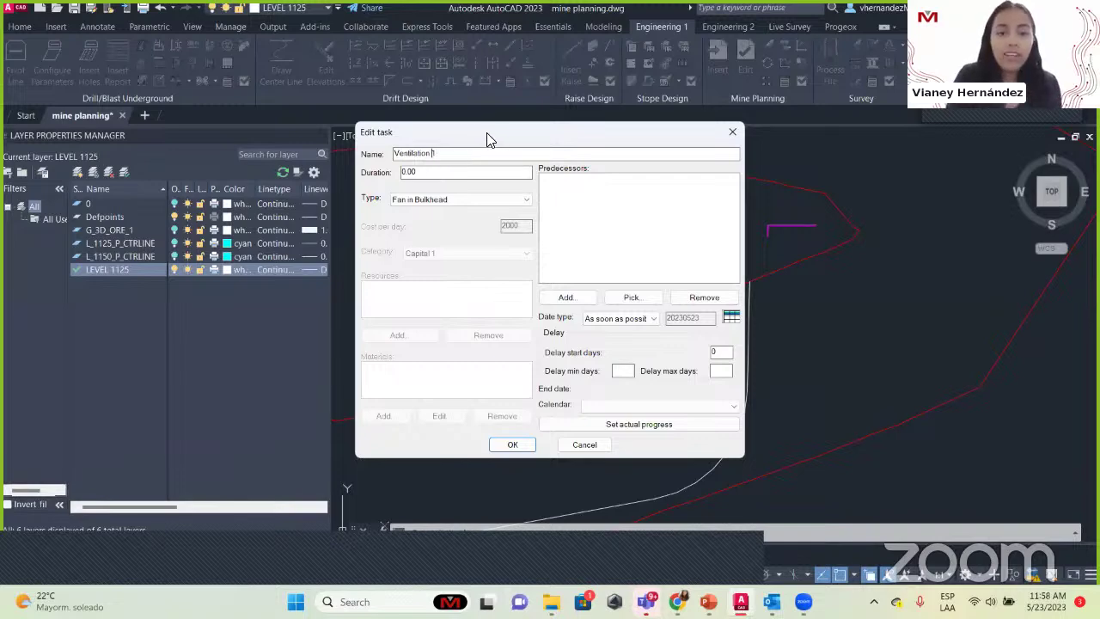
left_click_drag(486, 139, 464, 179)
key("Tab")
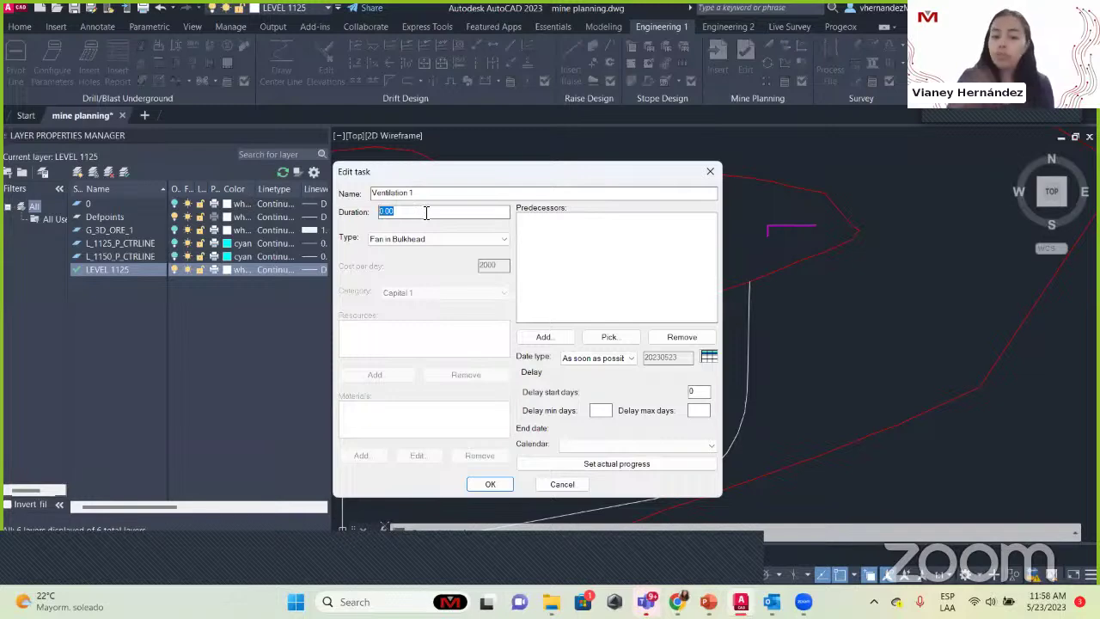
type("1")
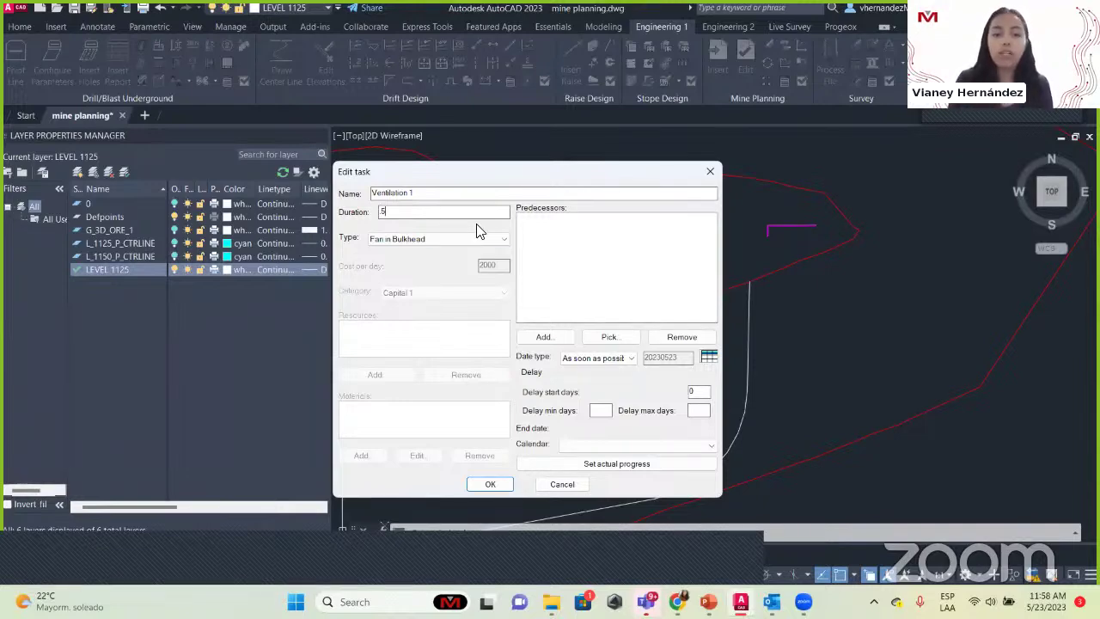
left_click_drag(484, 170, 360, 151)
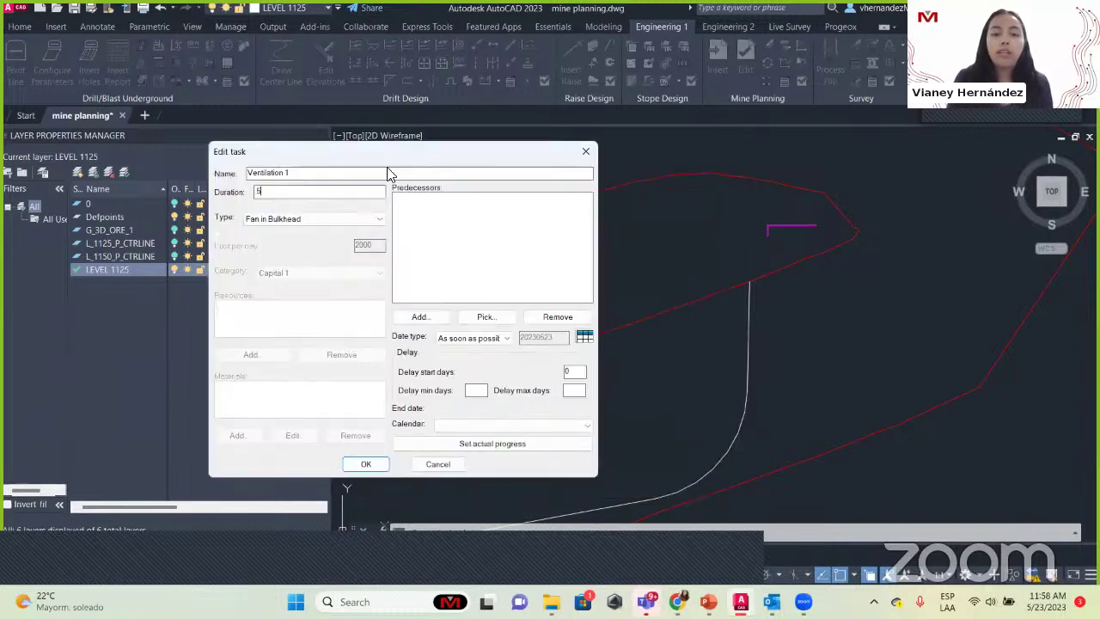
Step: Make drift 1125-1 the predecessor of the Ventilation 1 task by picking its line in the drawing
left_click(486, 317)
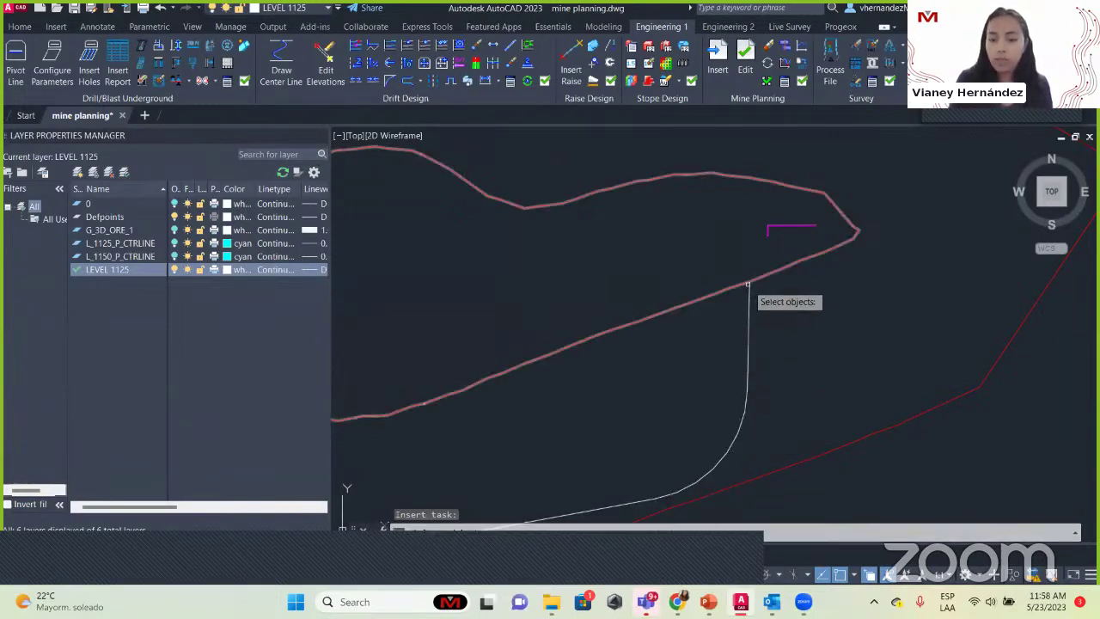
left_click(748, 329)
key("Return")
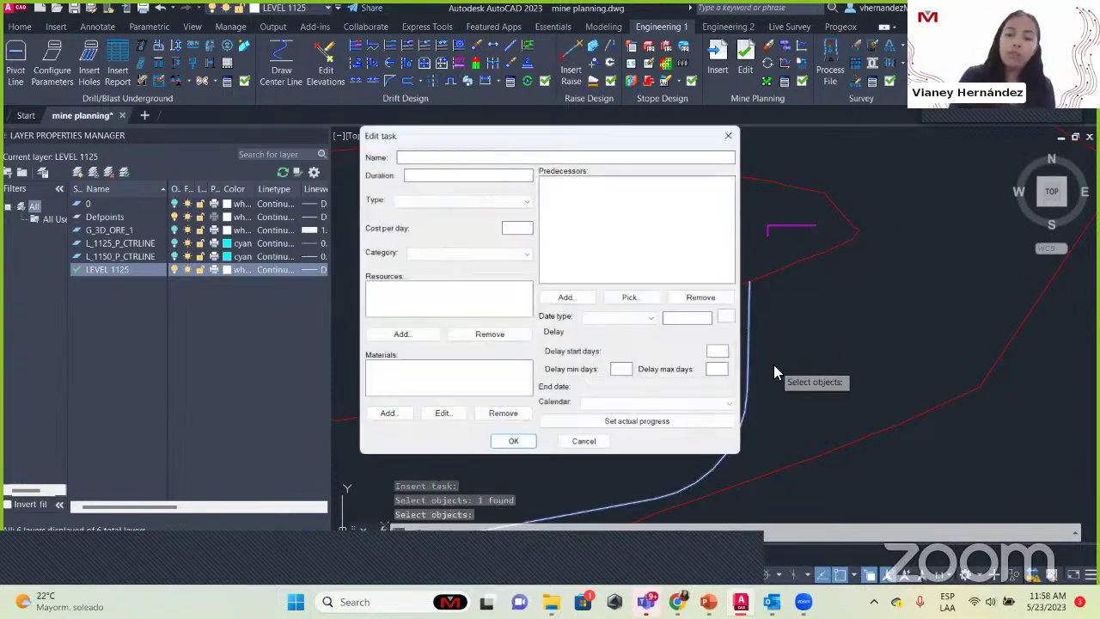
left_click_drag(396, 130, 184, 127)
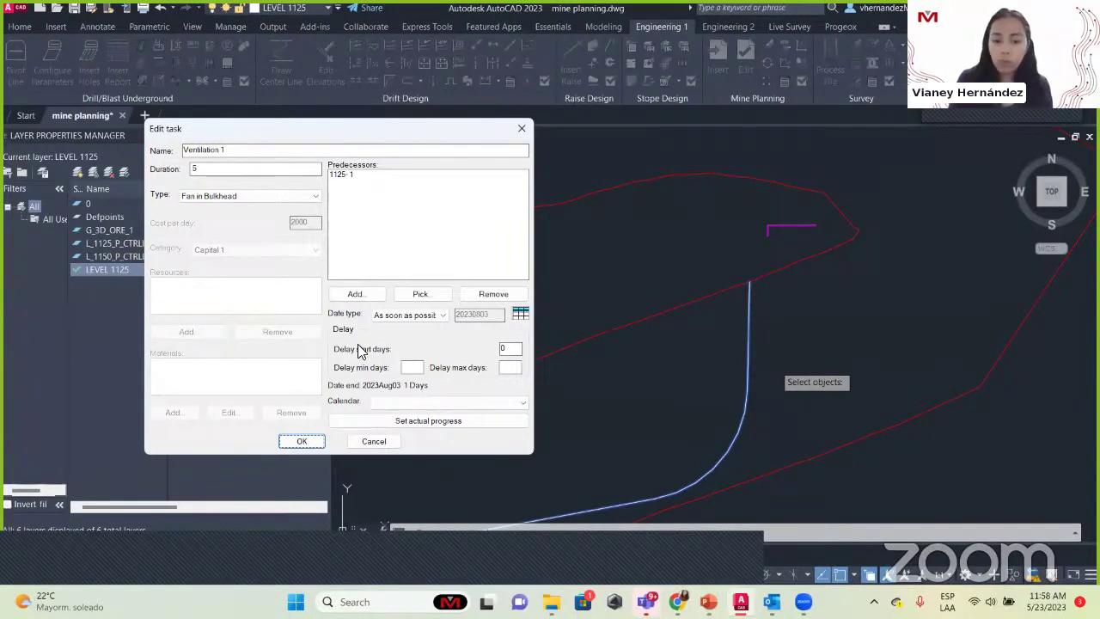
left_click_drag(215, 169, 140, 169)
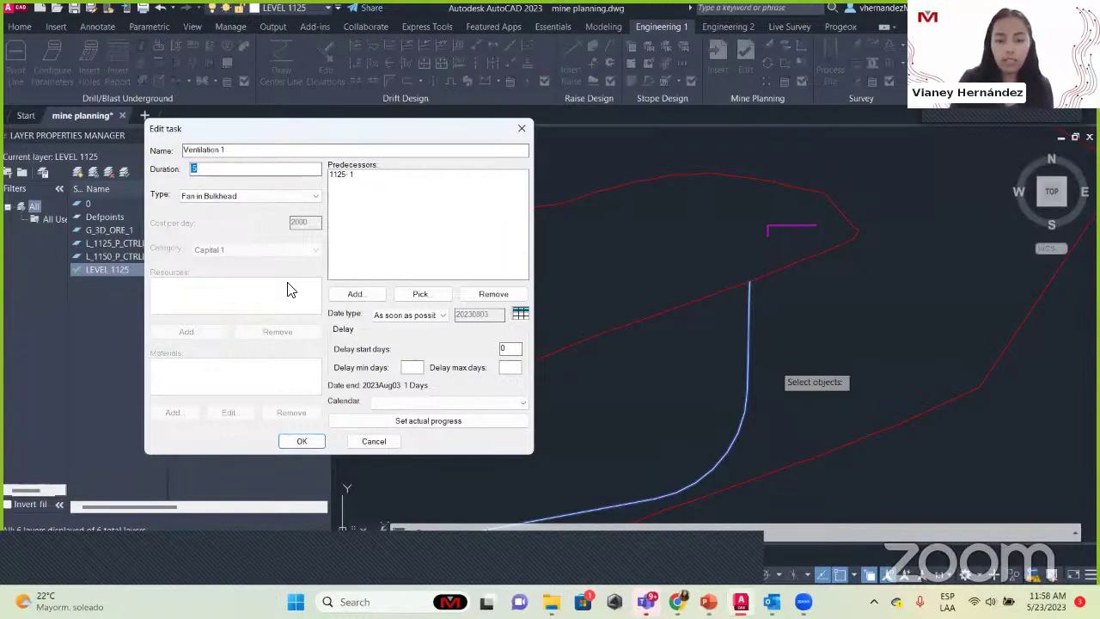
Step: Assign the Free course calendar to the Ventilation 1 task and save its definition
left_click(399, 402)
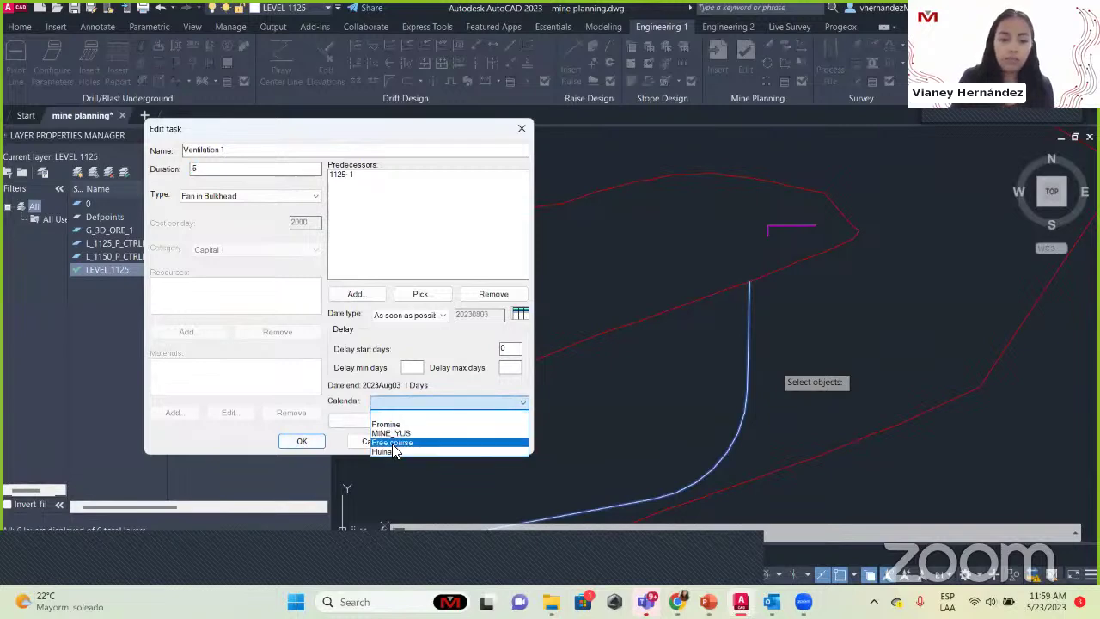
left_click(392, 442)
left_click(301, 440)
Step: Examine the Fan in Bulkhead task type's cost, category, shown attributes, resources and materials in the mine planning options
middle_click_drag(870, 301, 625, 302)
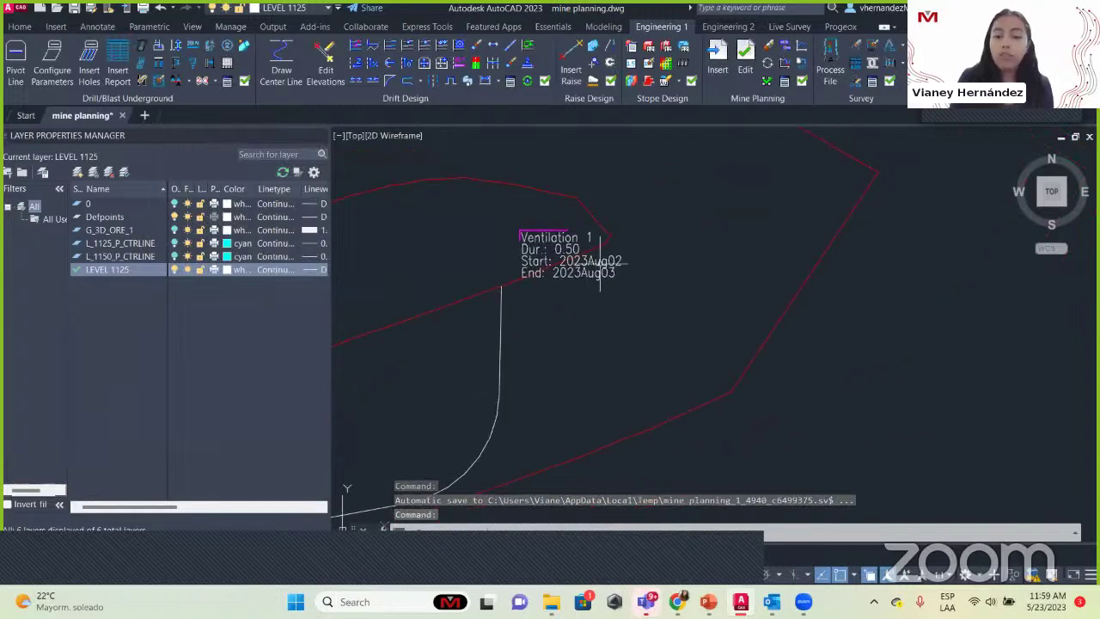
left_click(778, 100)
left_click_drag(519, 183, 841, 146)
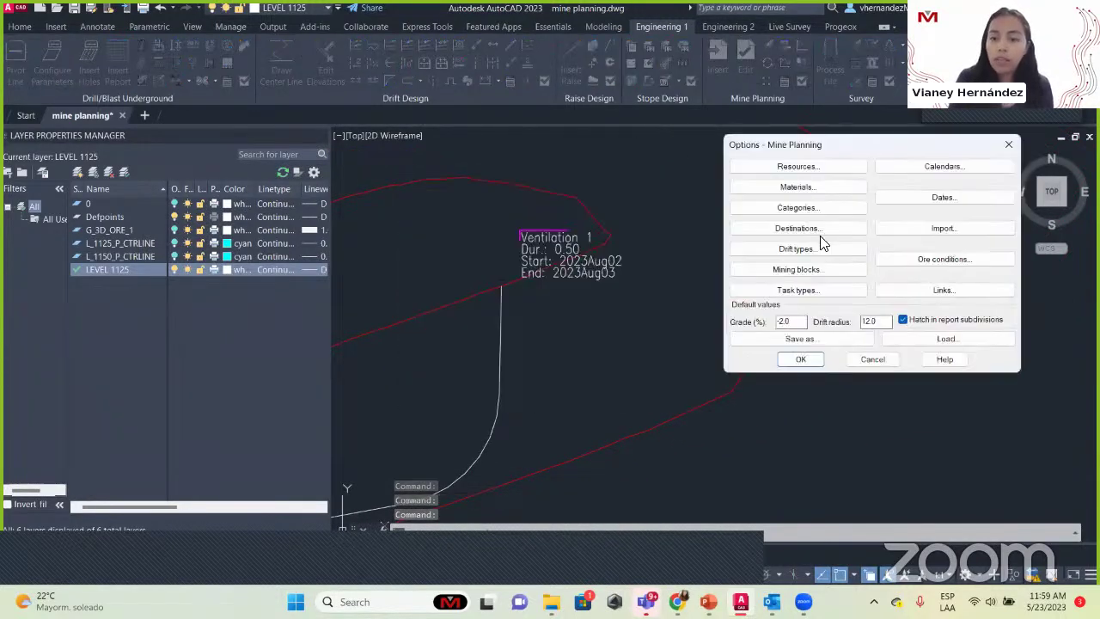
left_click(808, 291)
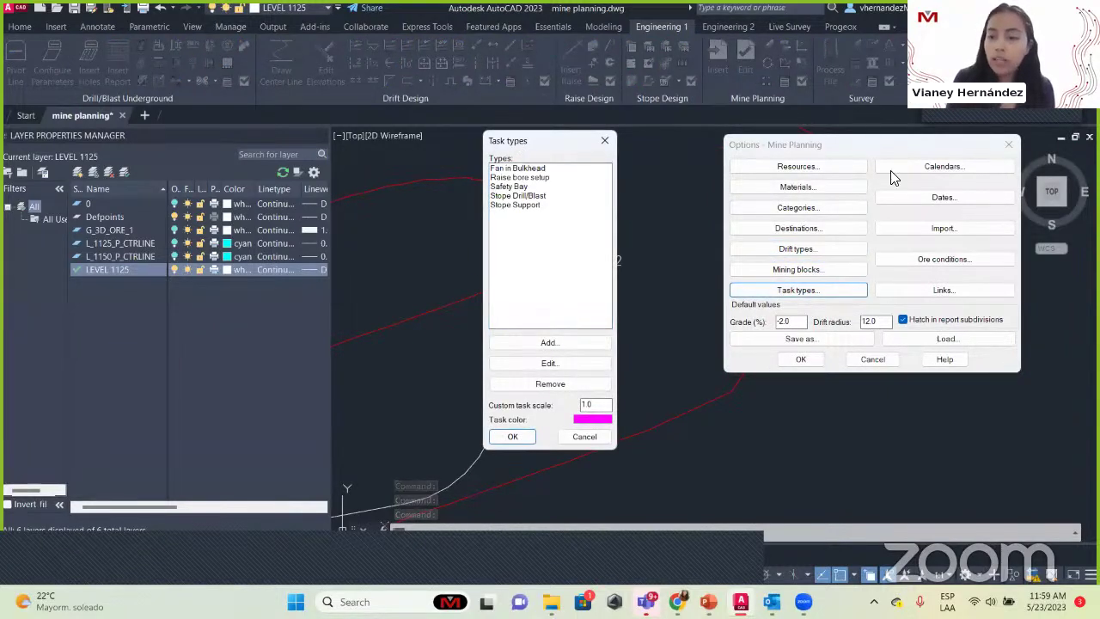
left_click_drag(519, 141, 875, 141)
left_click(864, 186)
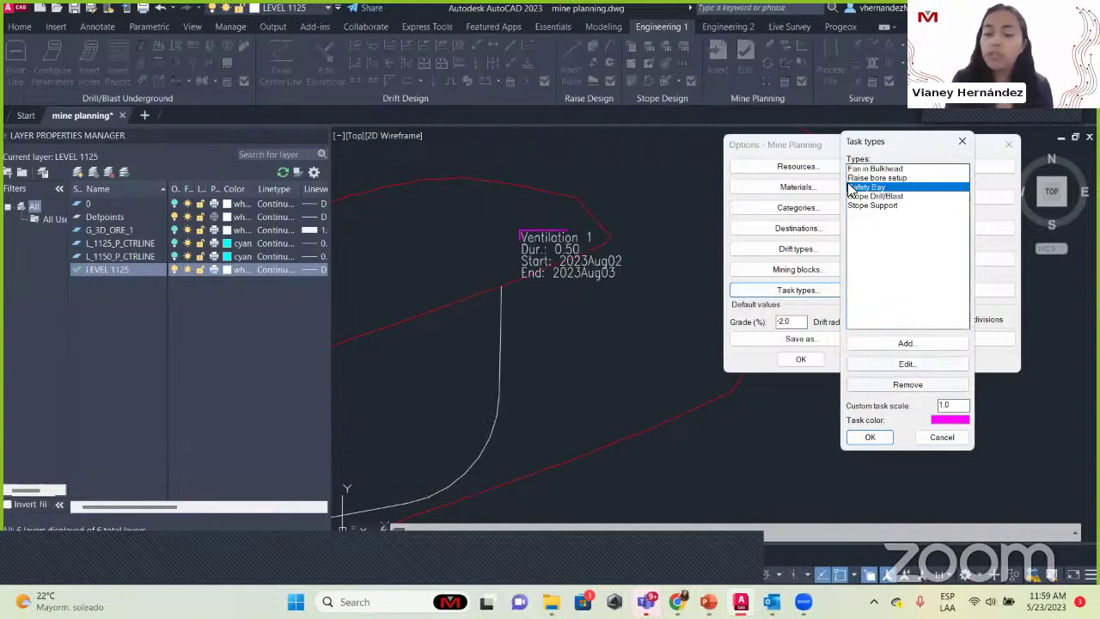
left_click(876, 170)
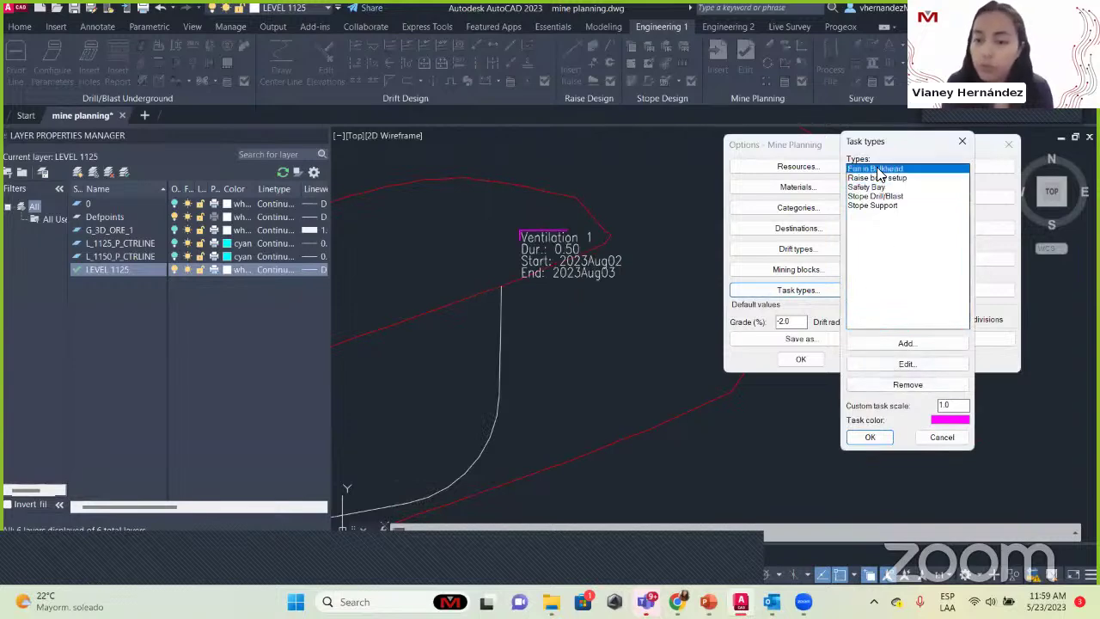
left_click(907, 363)
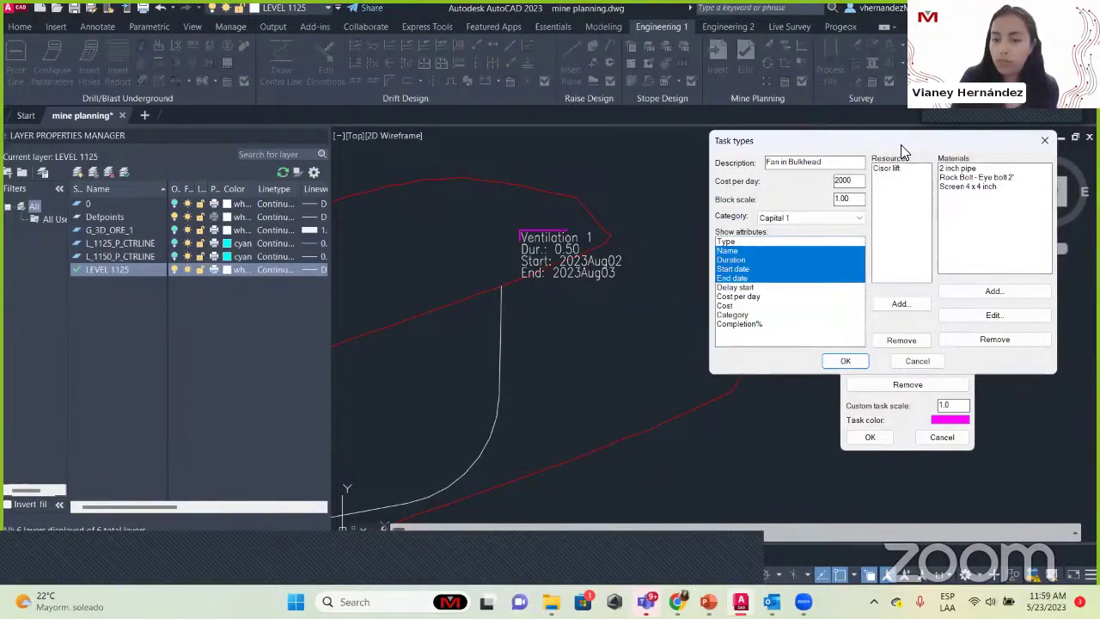
left_click(1045, 141)
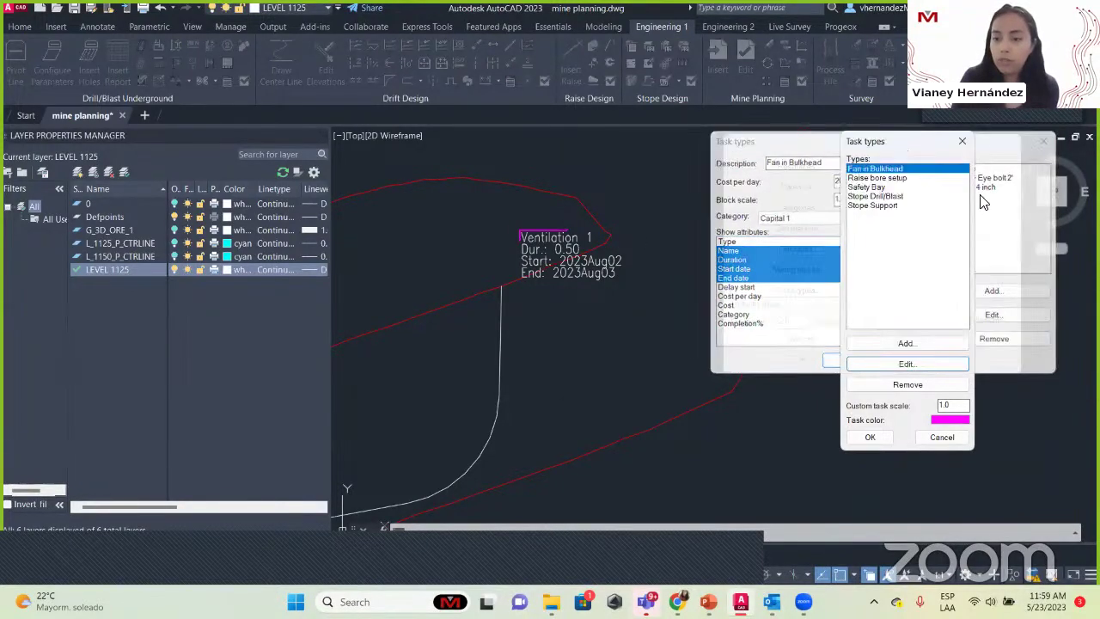
left_click(963, 141)
left_click(1004, 137)
Step: Insert a Stope Support task north of the Ventilation 1 task, just outside the inner ore outline
middle_click_drag(640, 270, 794, 297)
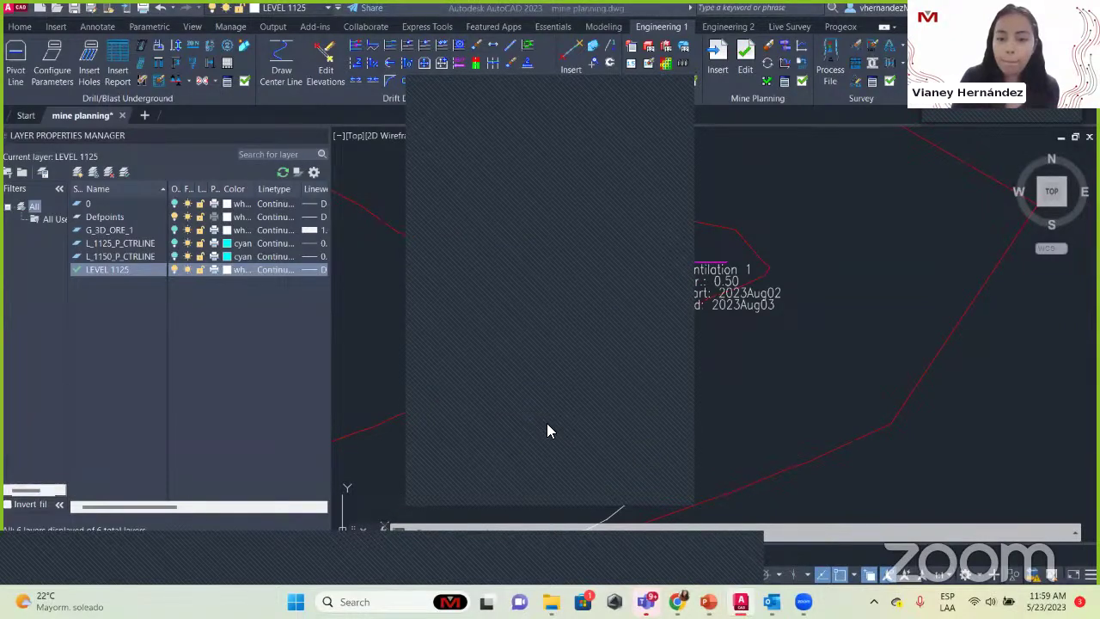
left_click(714, 67)
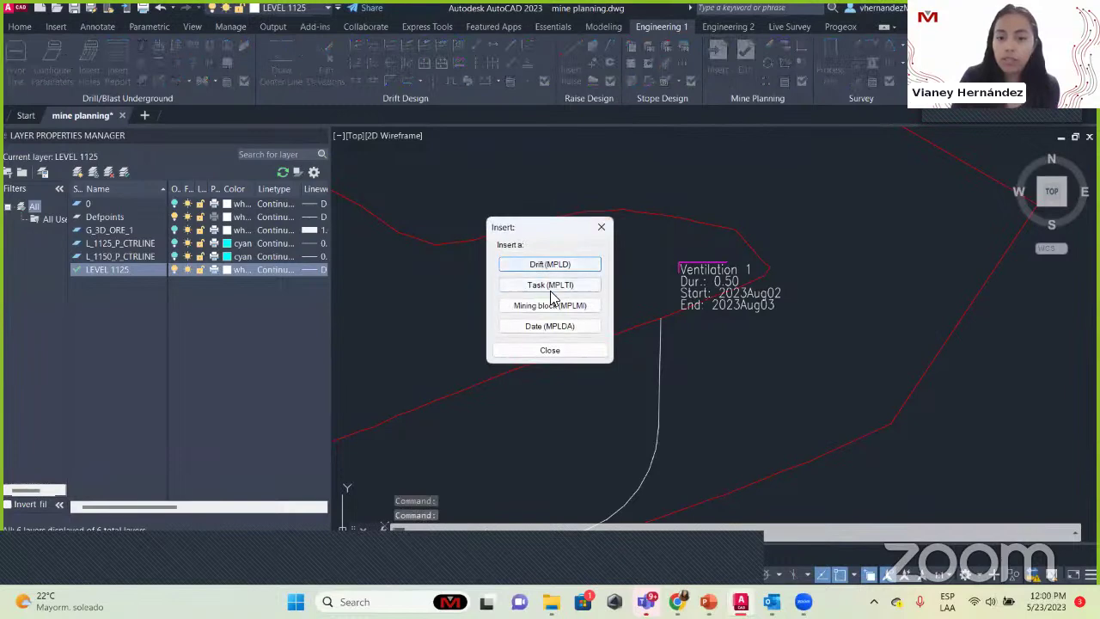
left_click(543, 287)
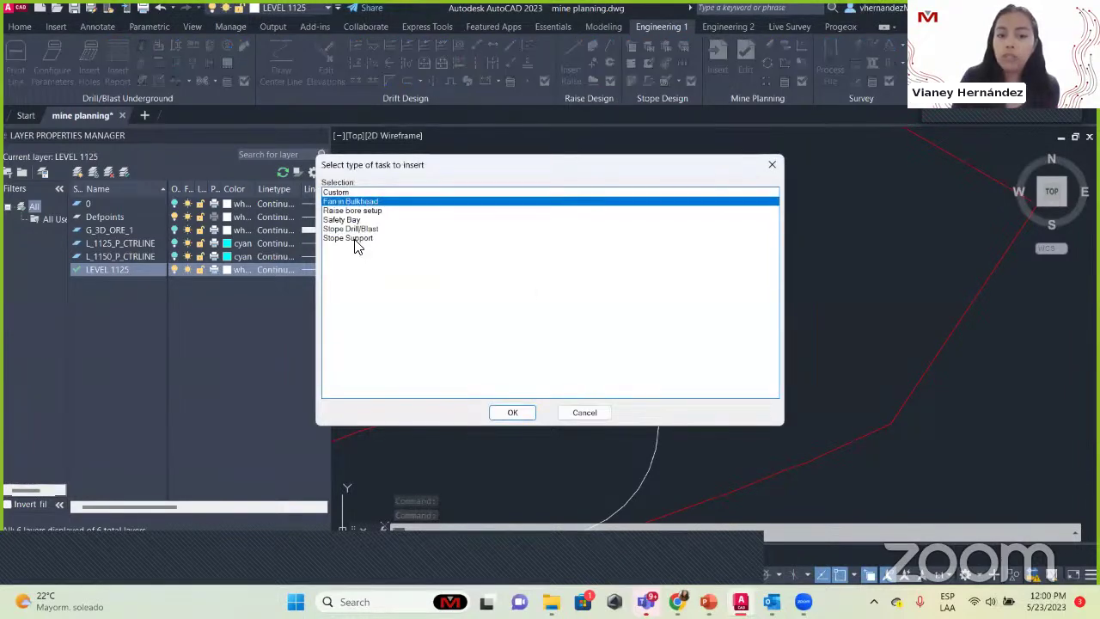
left_click(360, 238)
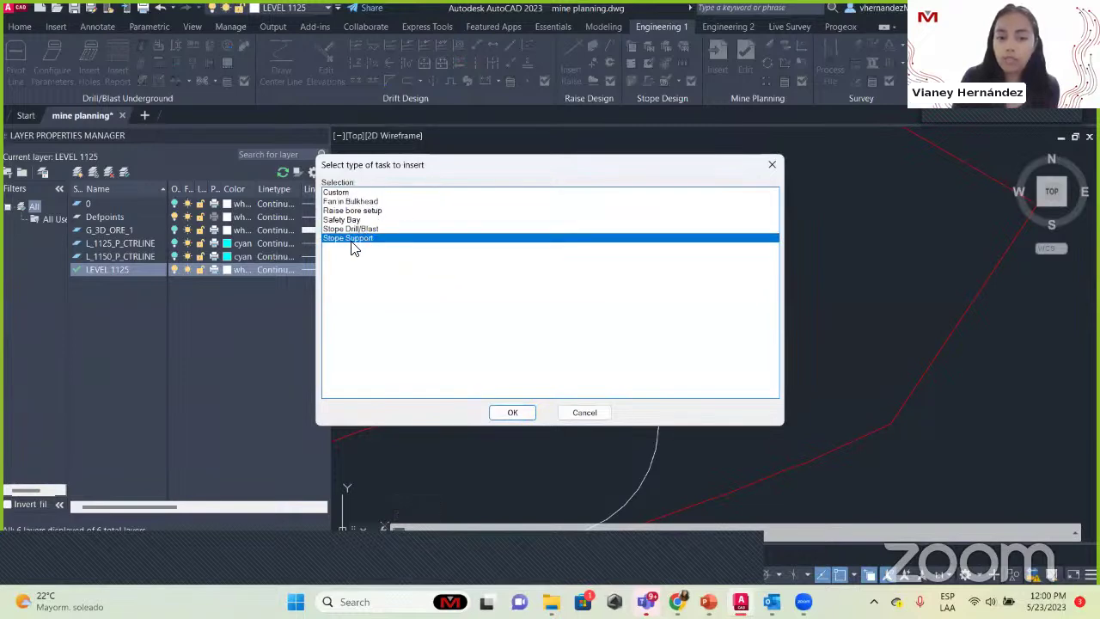
left_click(523, 415)
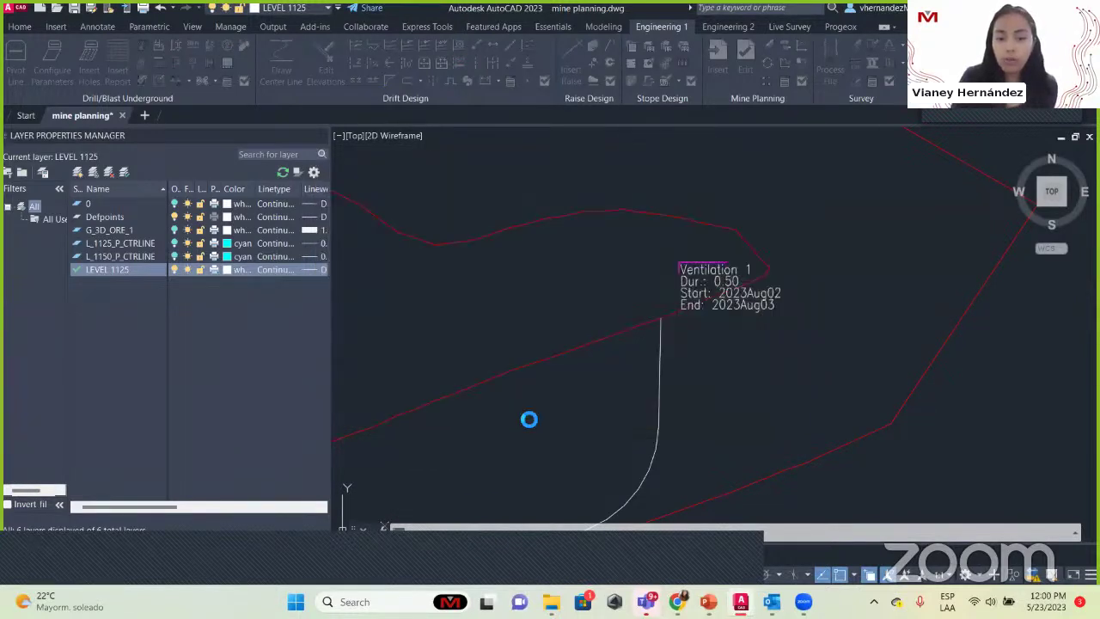
left_click(676, 172)
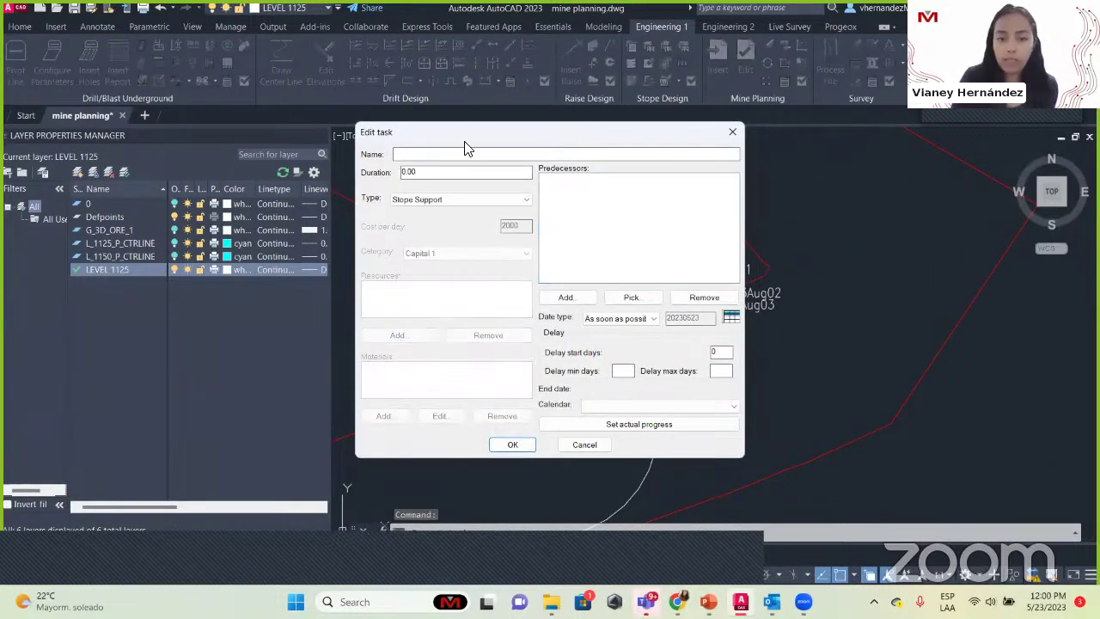
Step: Name the new task Support 1, keep Stope Support as its type and set its duration to 4
left_click_drag(487, 140, 349, 241)
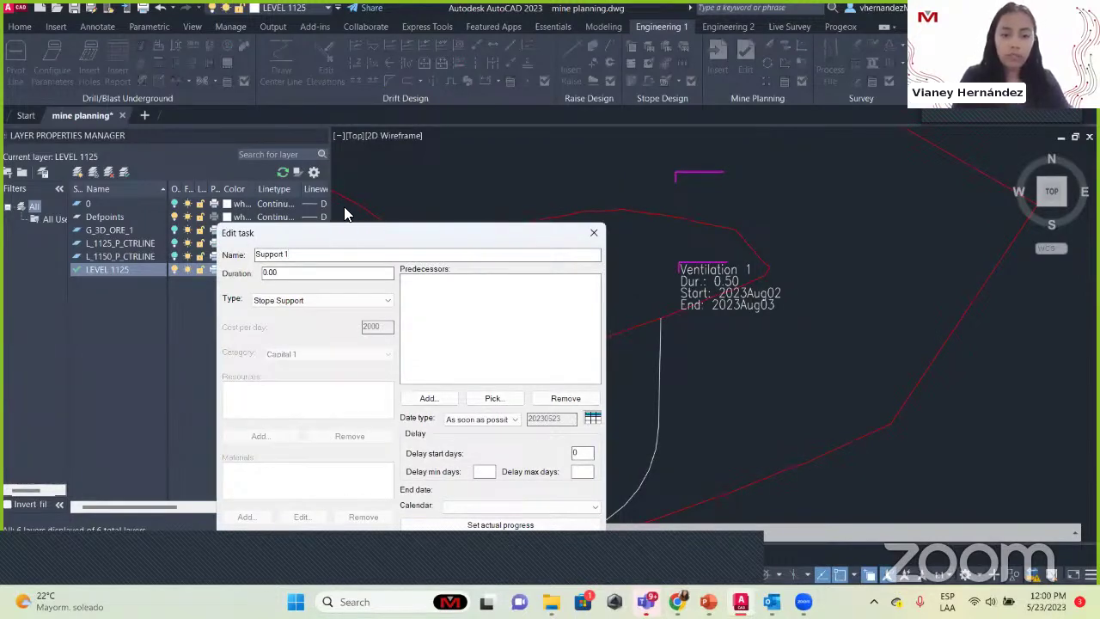
left_click_drag(341, 232, 414, 109)
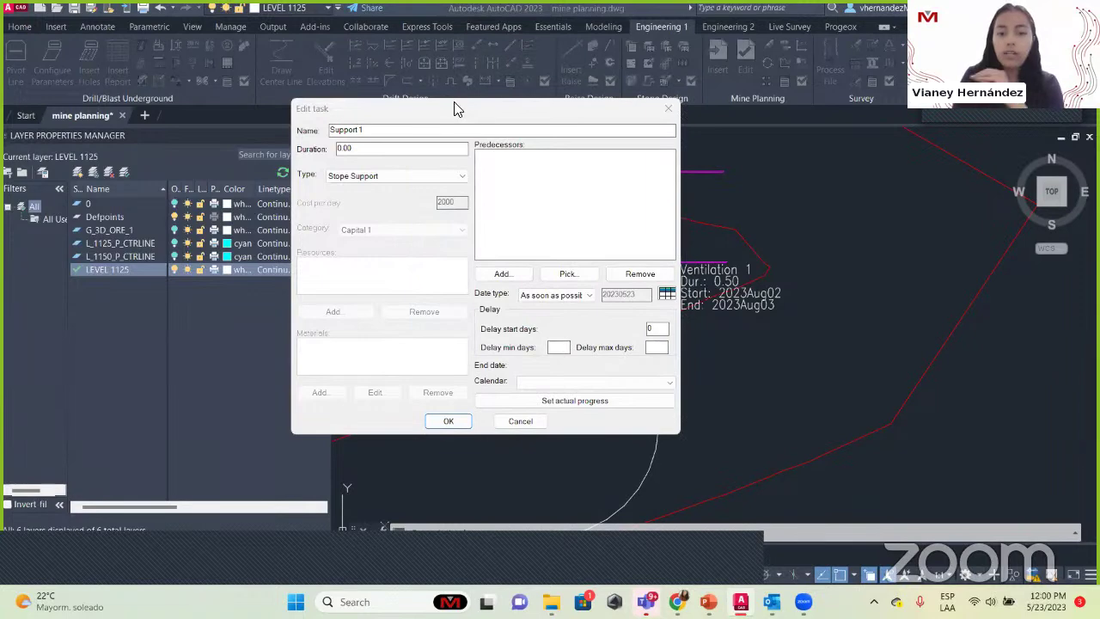
left_click(353, 169)
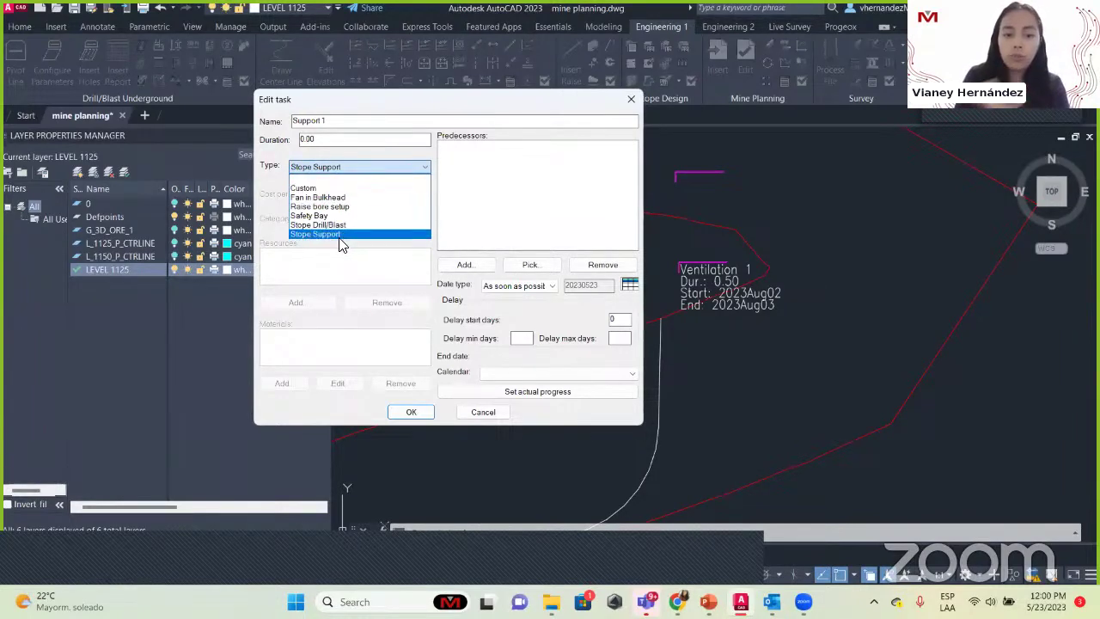
left_click(338, 234)
left_click(352, 167)
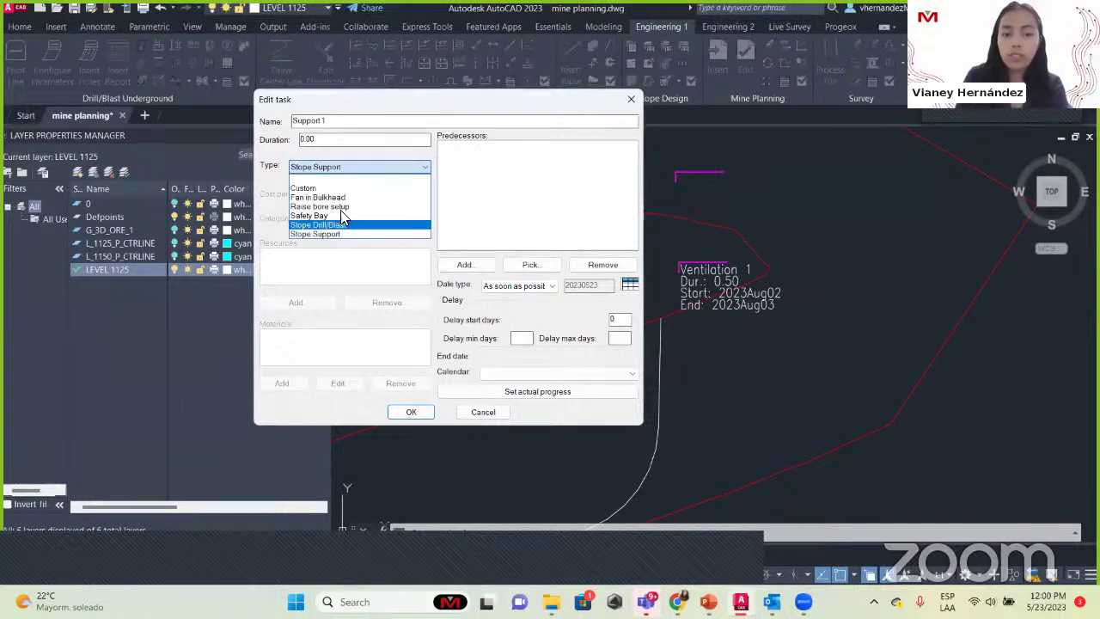
left_click(339, 234)
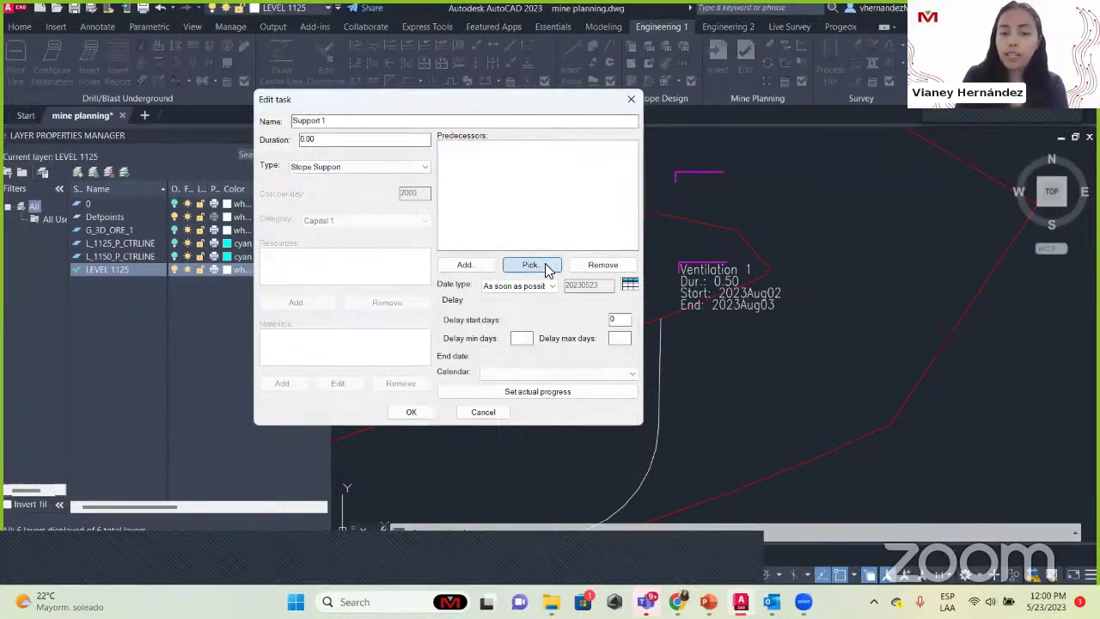
double_click(341, 141)
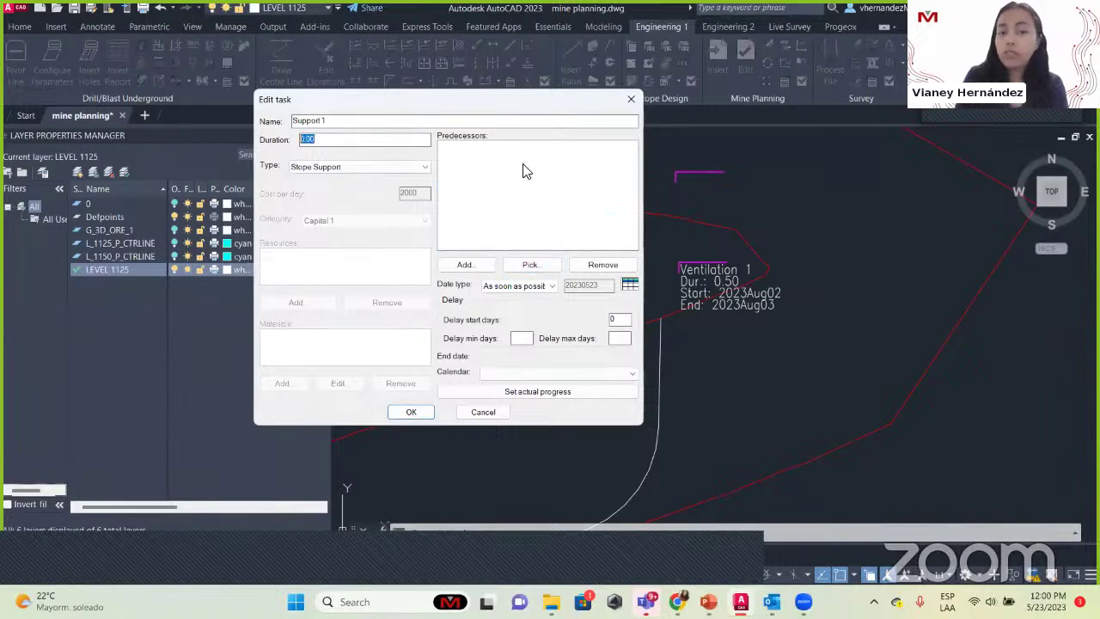
type("3")
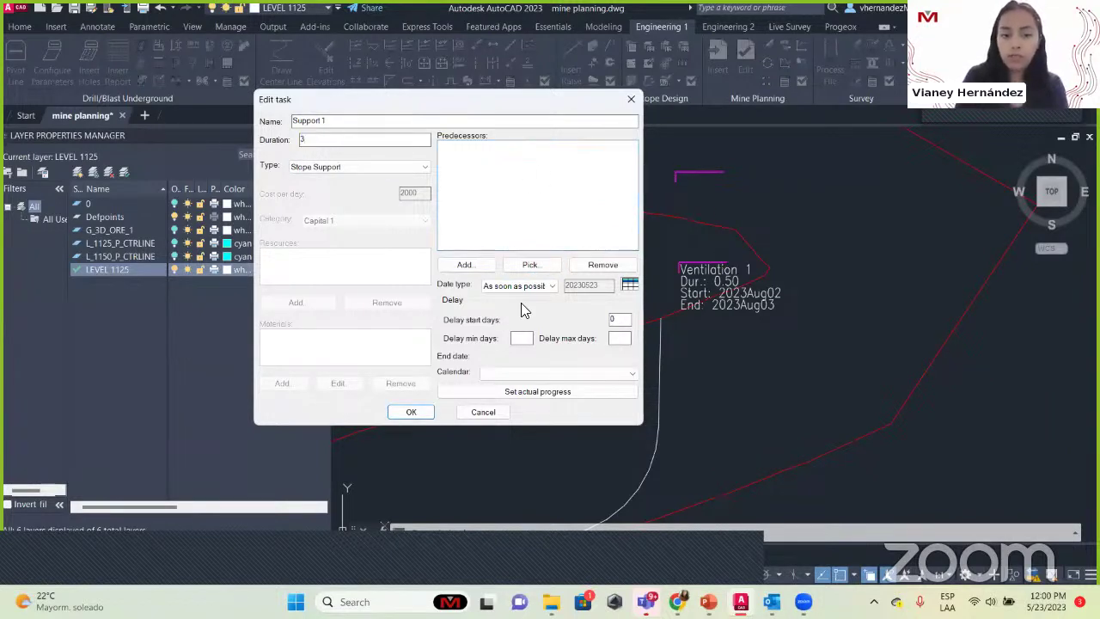
double_click(307, 140)
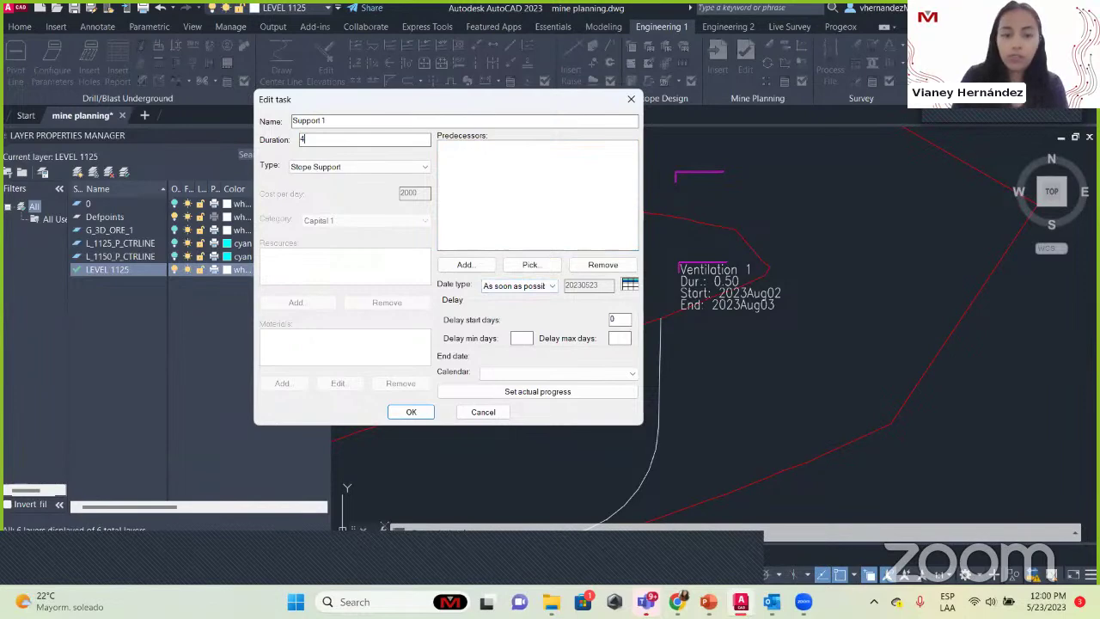
Step: Make Ventilation 1 the predecessor of the Support 1 task by picking its label in the drawing
left_click(529, 264)
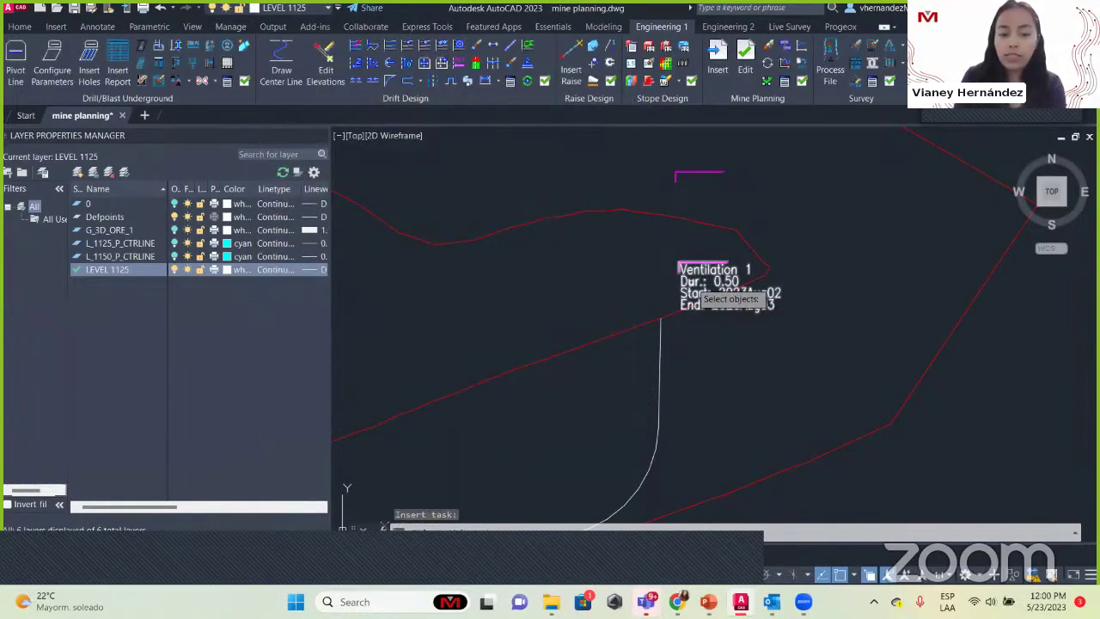
left_click(691, 283)
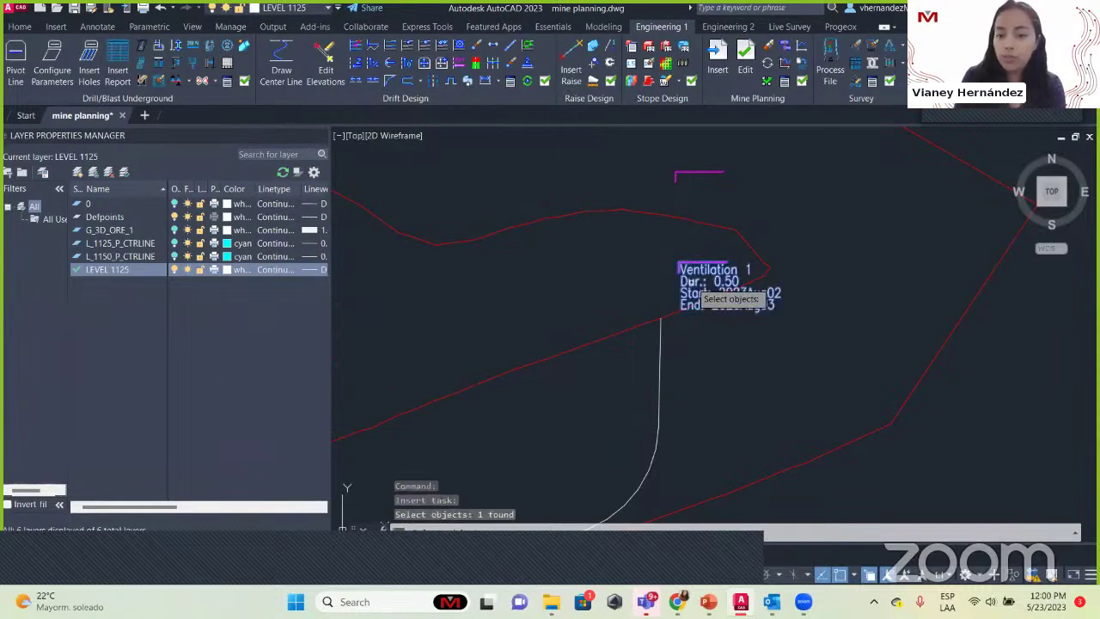
key("Return")
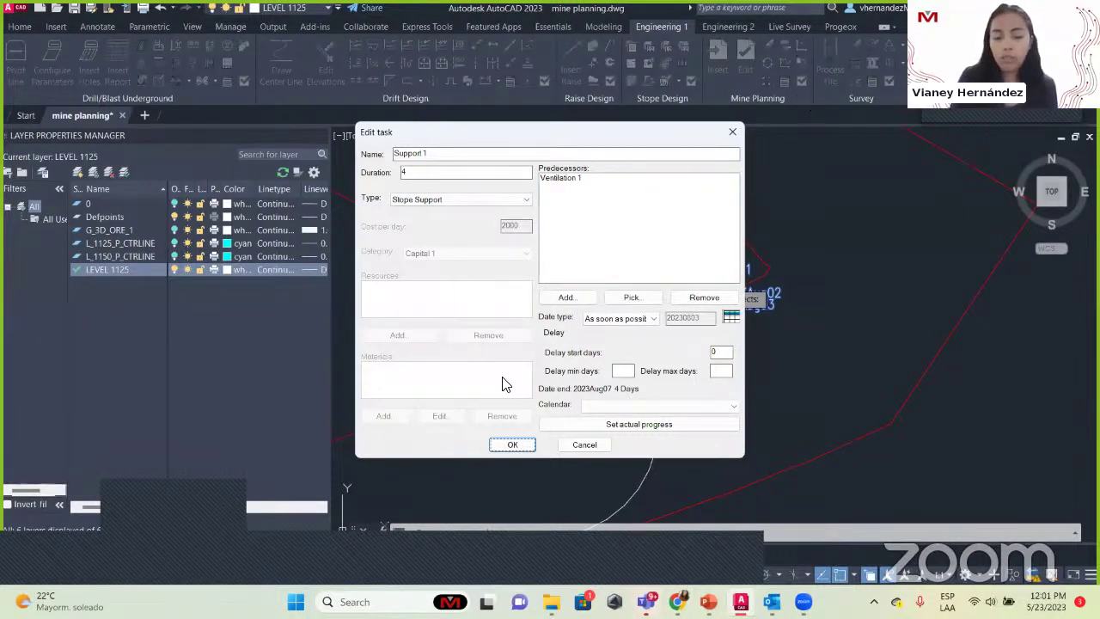
left_click(455, 156)
triple_click(456, 156)
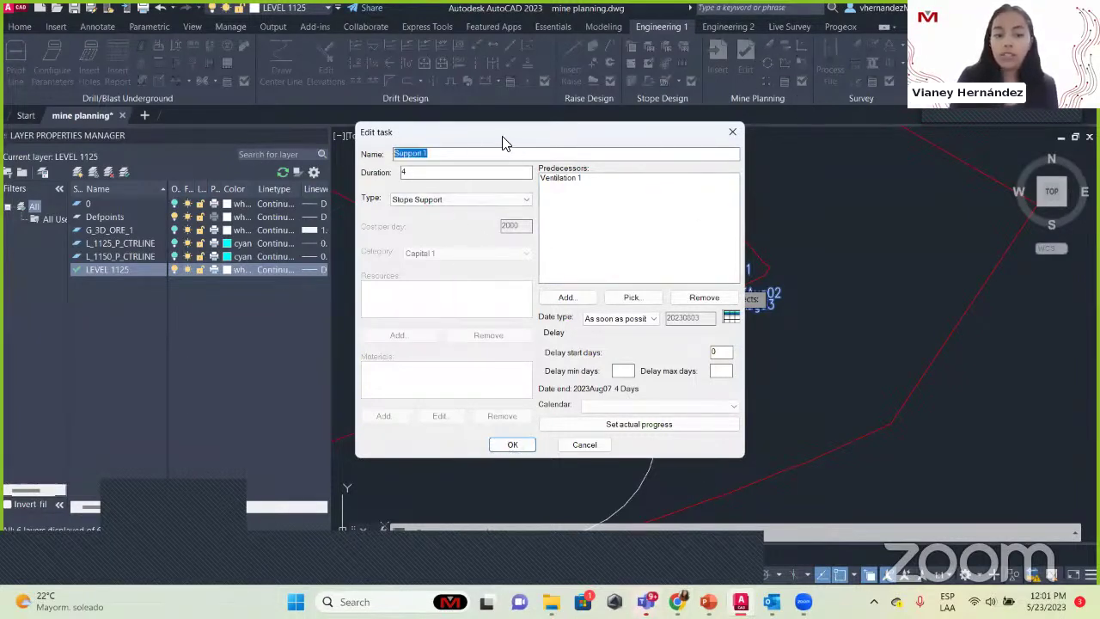
left_click_drag(504, 141, 203, 164)
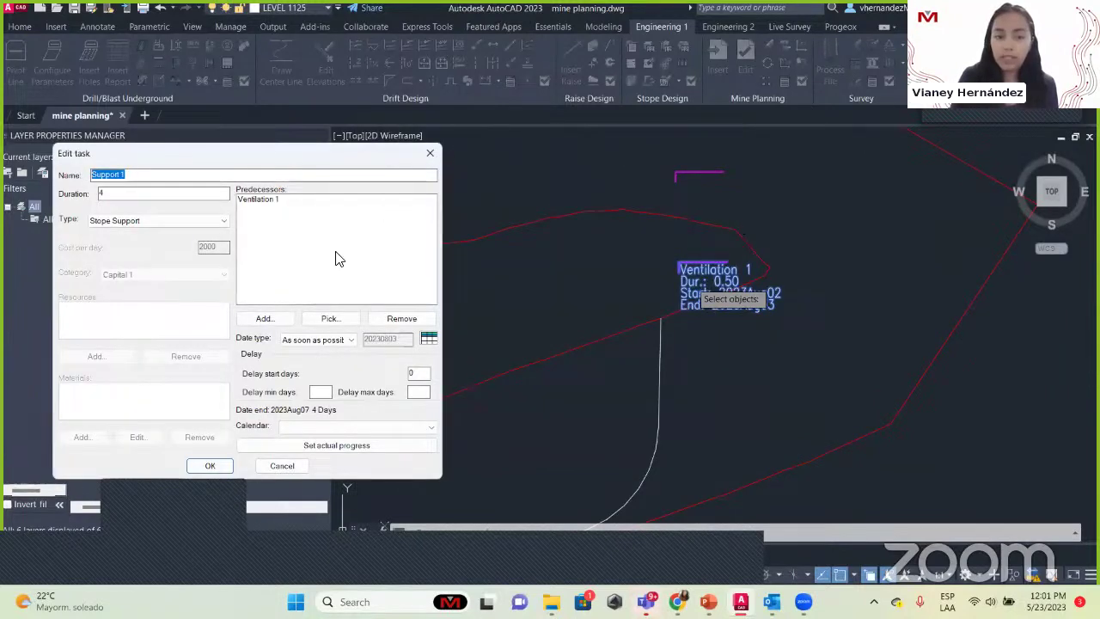
double_click(135, 193)
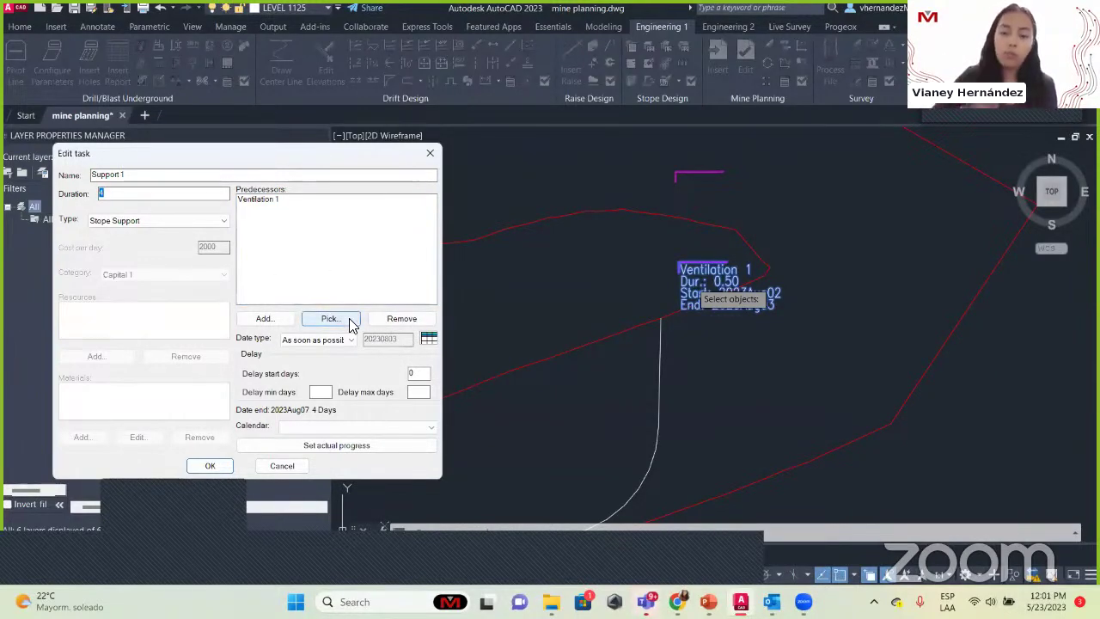
type("4")
Step: Change the Support 1 task's date type to Start on and set the start date to 3 September 2023
left_click(316, 340)
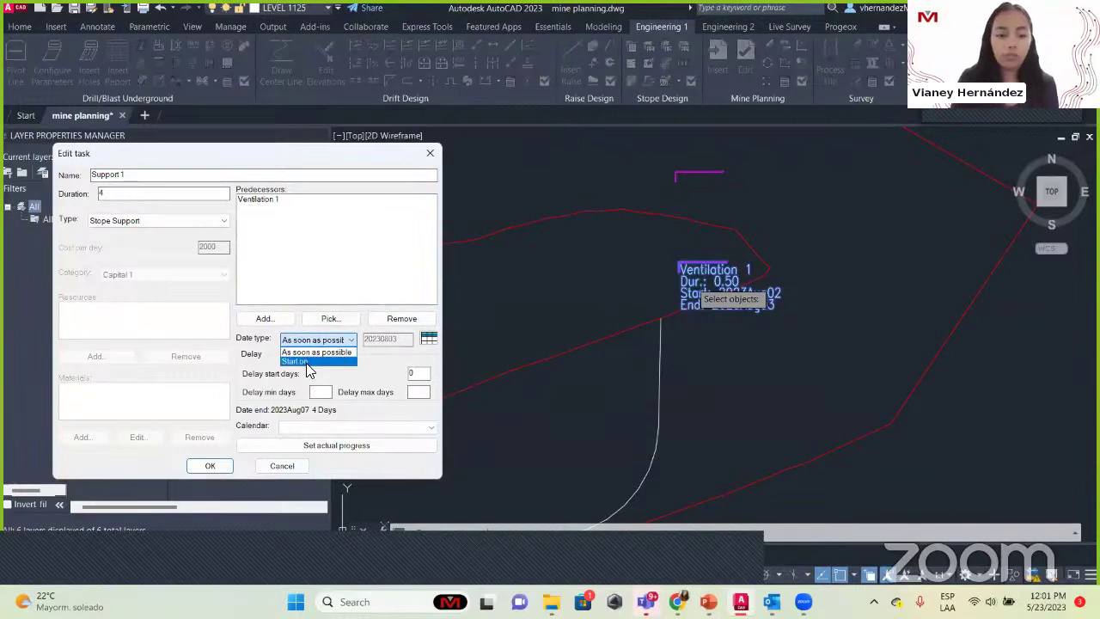
left_click(395, 340)
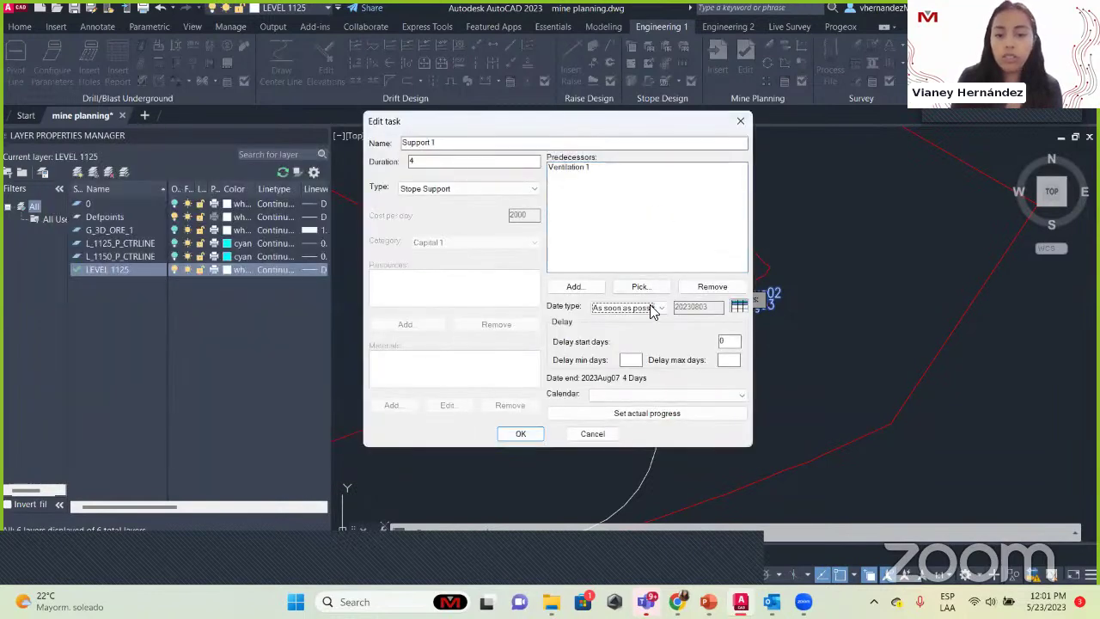
left_click(651, 307)
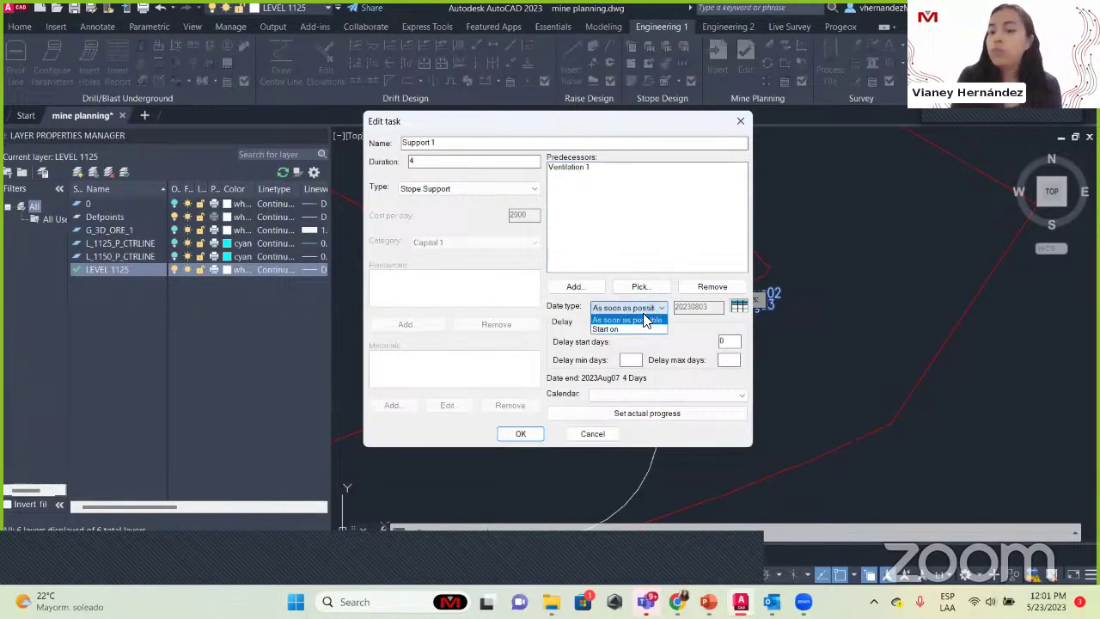
left_click(629, 330)
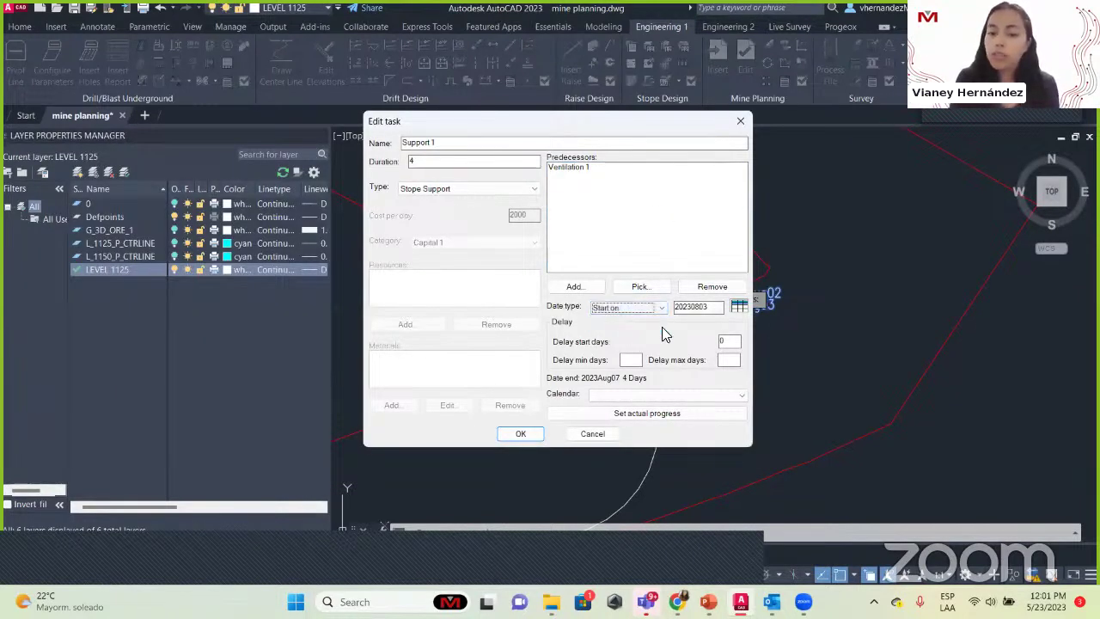
left_click(738, 307)
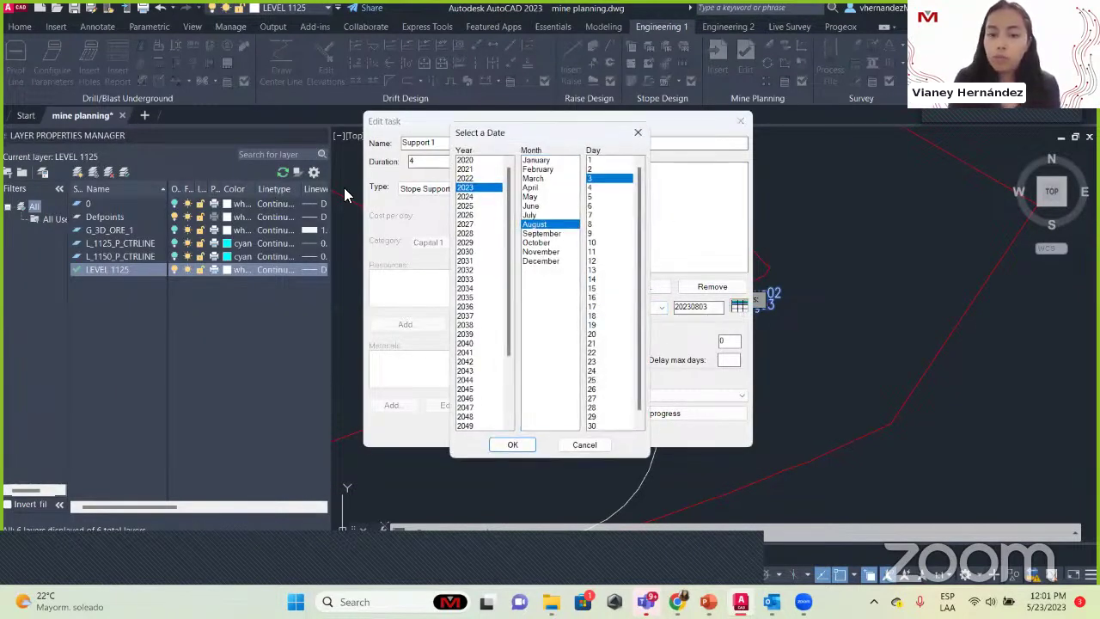
left_click(534, 233)
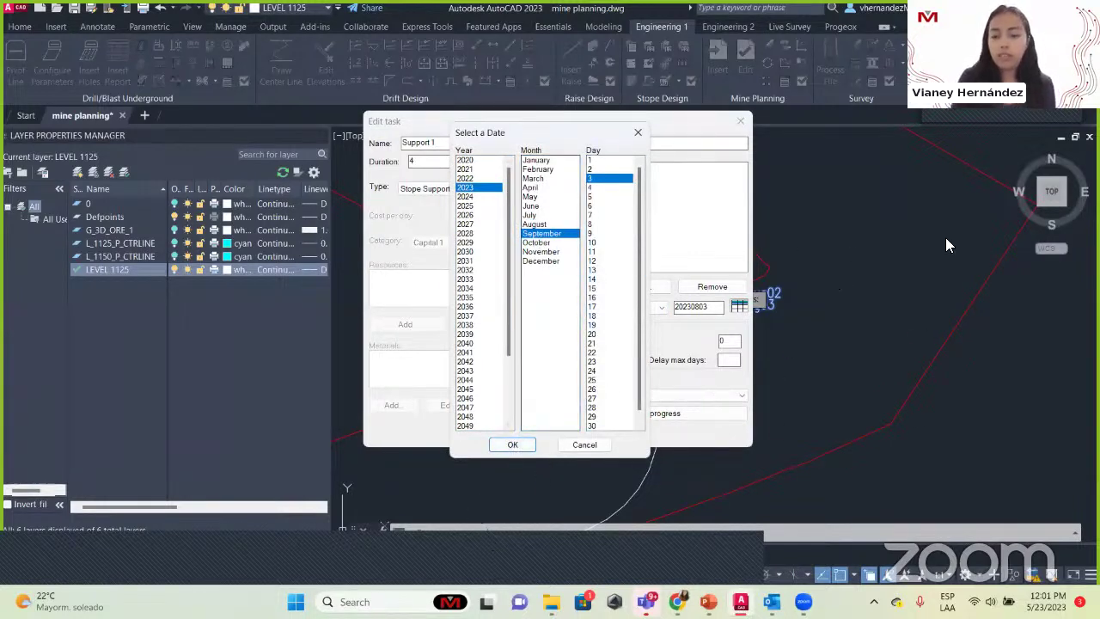
left_click(508, 444)
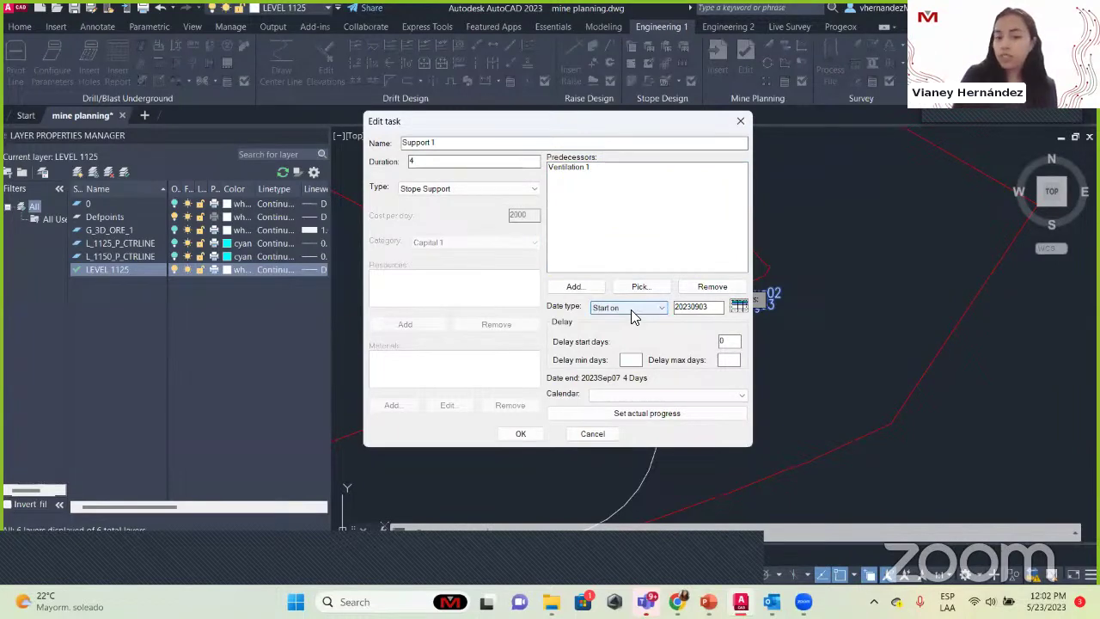
left_click(575, 168)
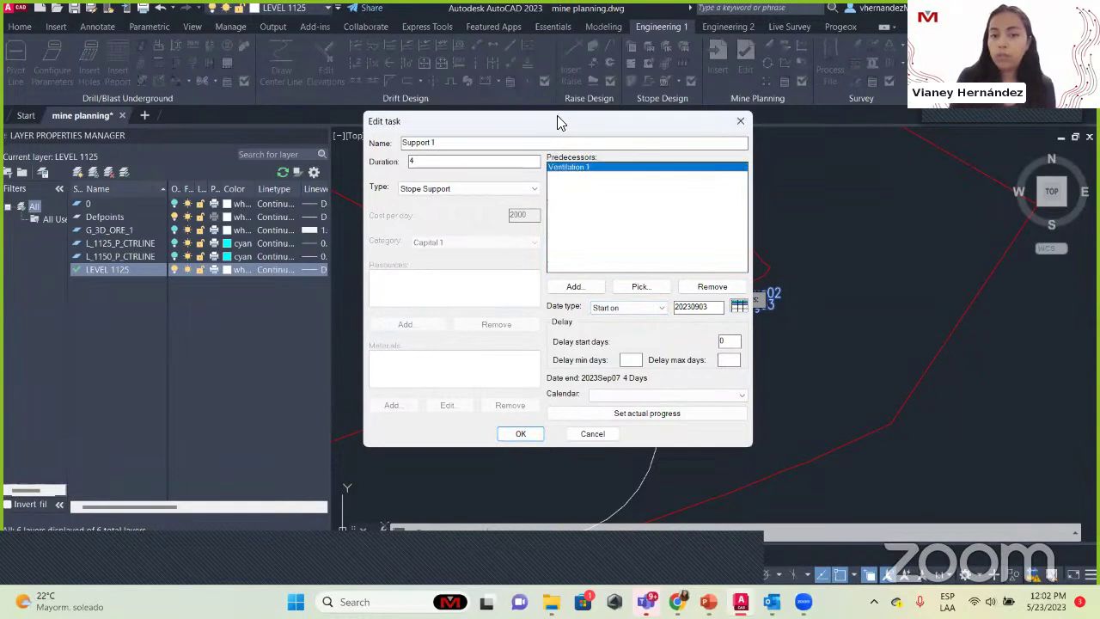
Step: Check the Support 1 task's date type options, save the task with Start on kept, and close the insert options
left_click_drag(553, 123, 349, 161)
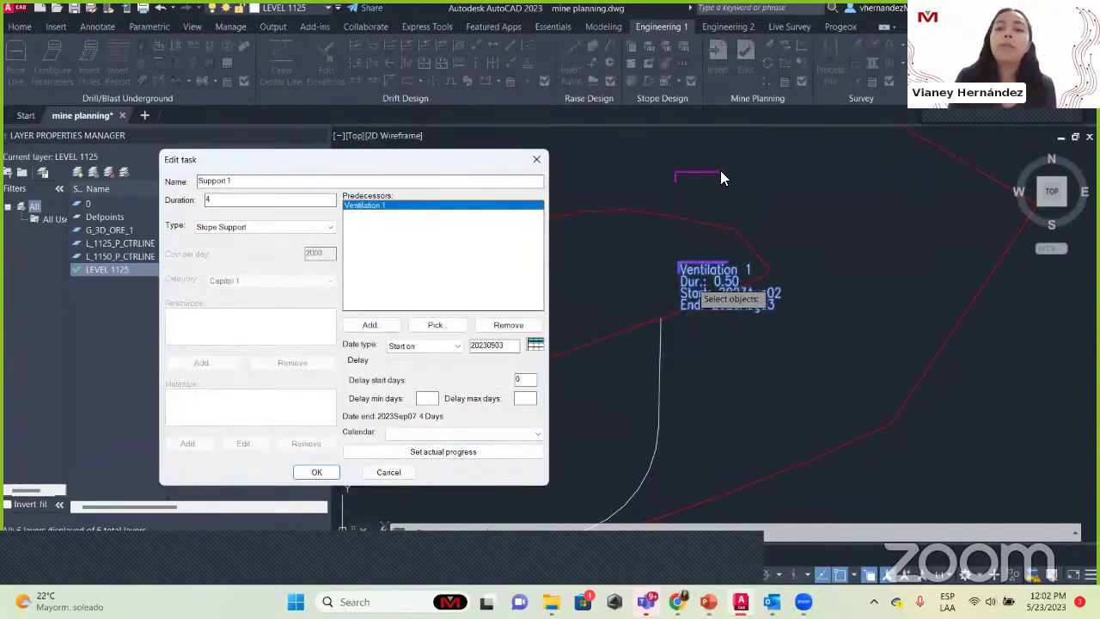
left_click(420, 346)
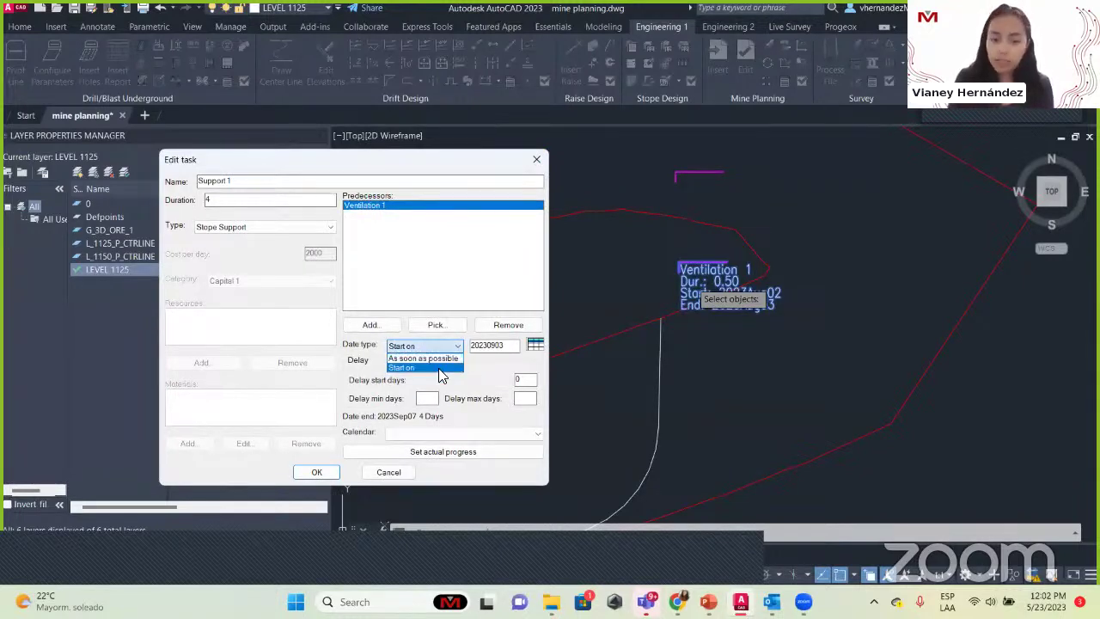
left_click(513, 345)
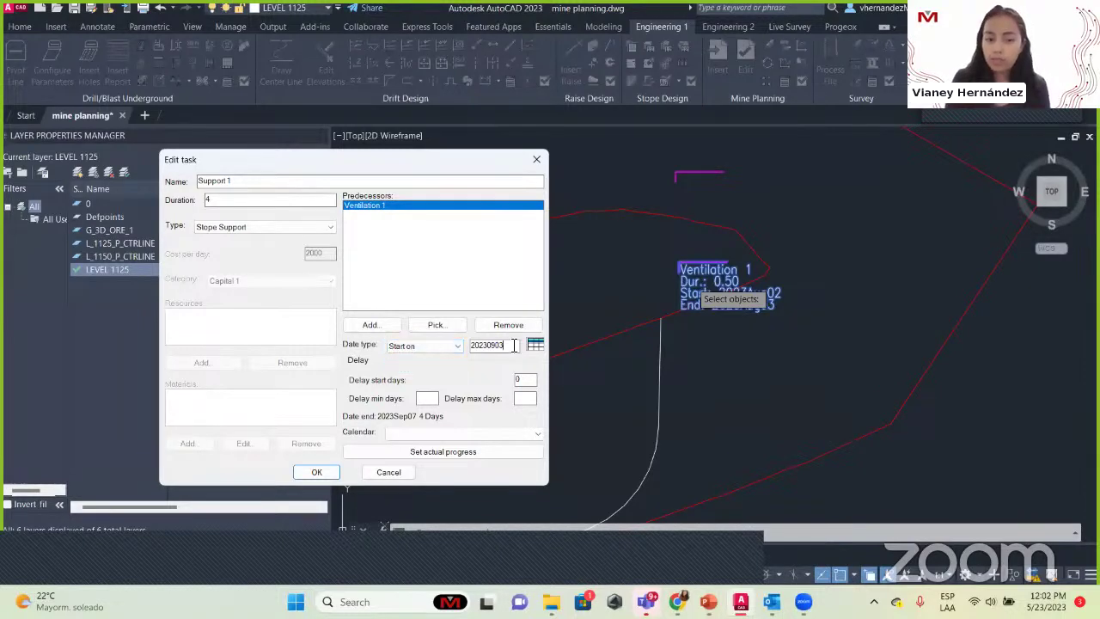
left_click(318, 472)
mouse_move(804, 226)
middle_mouse_down()
mouse_move(655, 279)
mouse_move(624, 323)
mouse_move(714, 326)
middle_mouse_up()
scroll(636, 271, "up", 5)
scroll(602, 301, "down", 3)
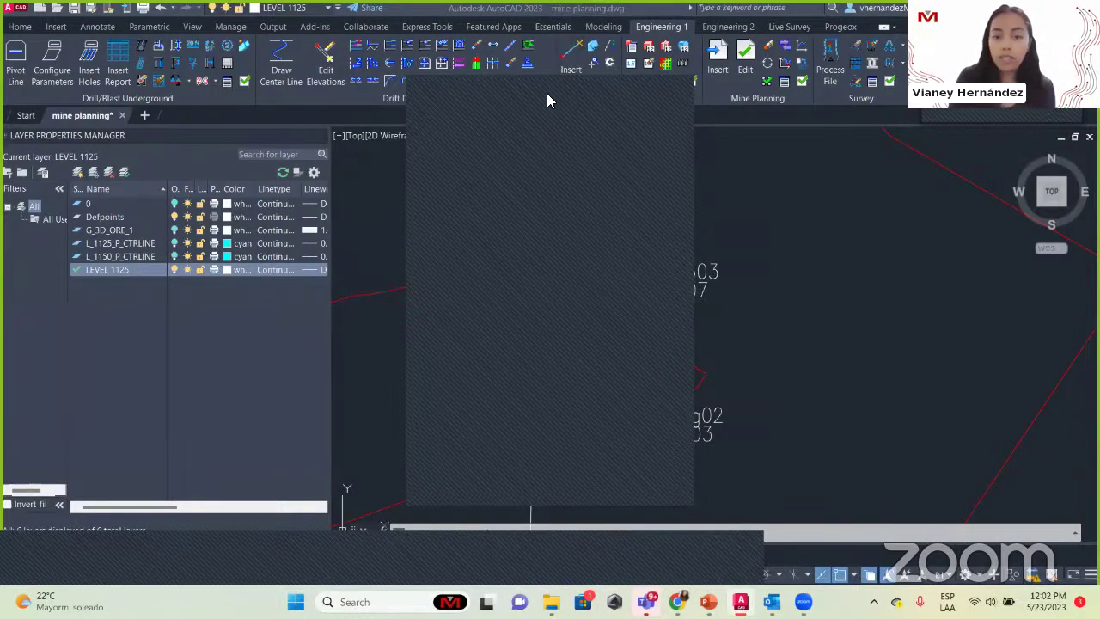
left_click(678, 110)
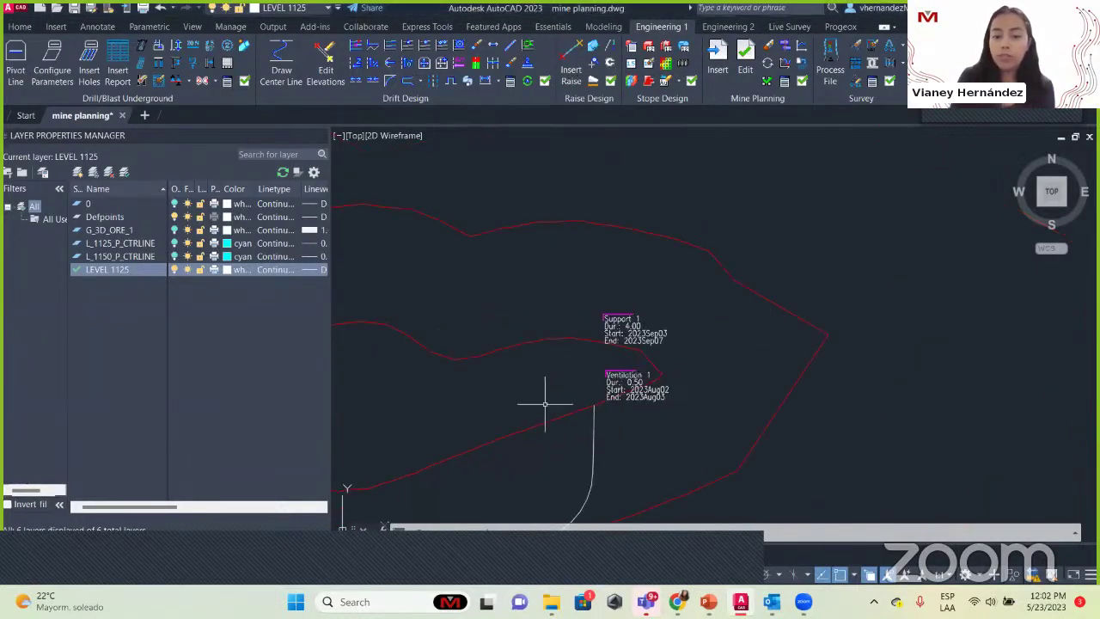
scroll(668, 343, "down", 5)
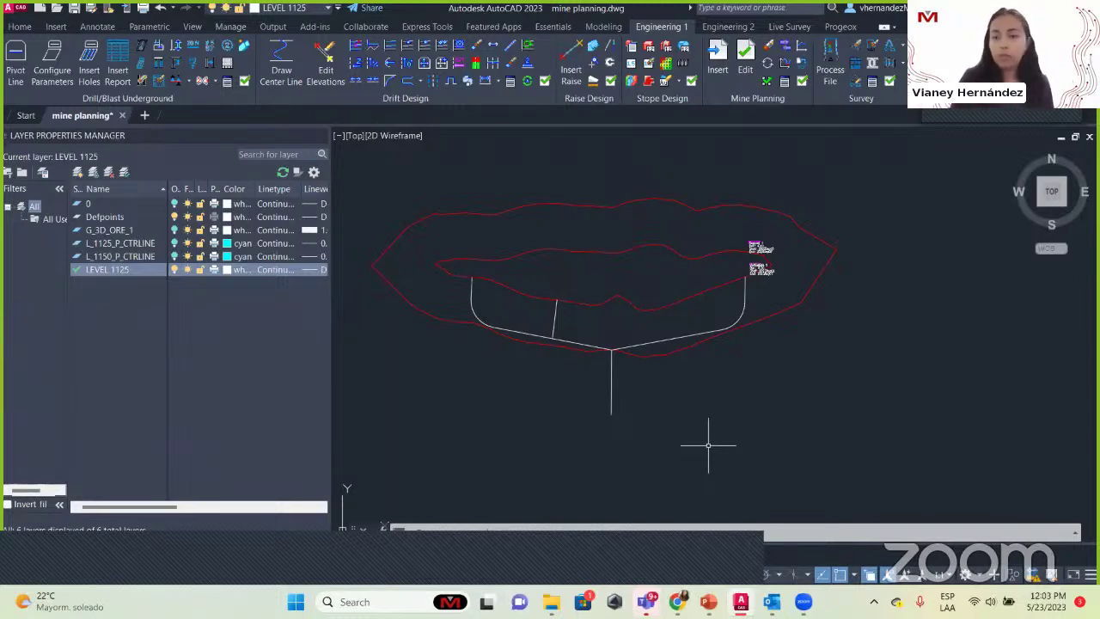
Step: Review the task types offered for insertion and those defined in the mine planning options, without inserting or changing any
scroll(761, 320, "up", 2)
left_click(718, 58)
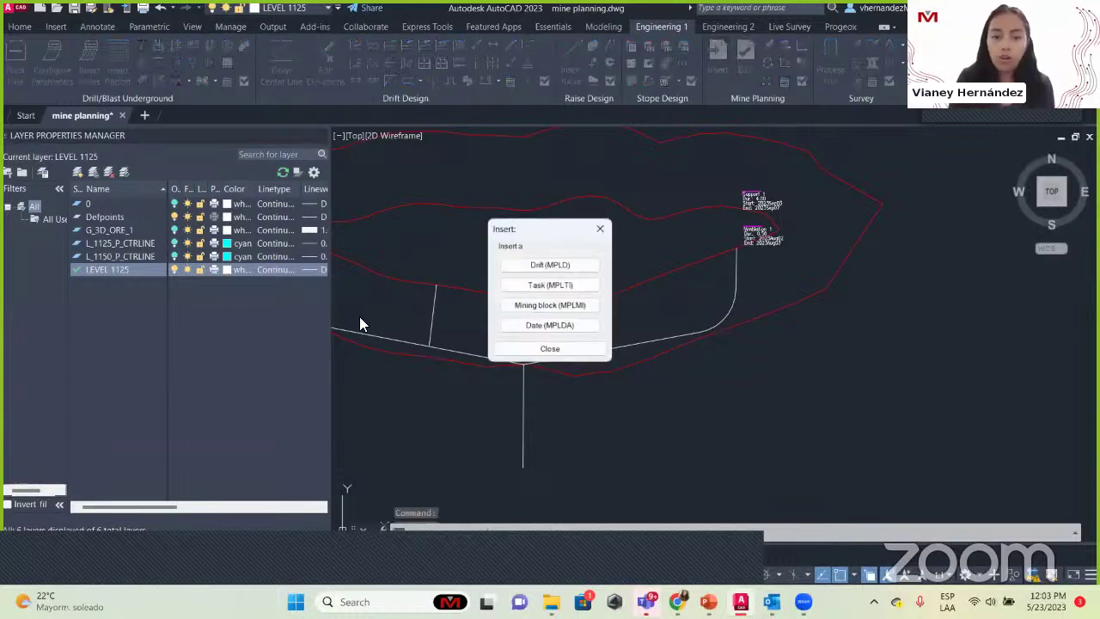
left_click(543, 286)
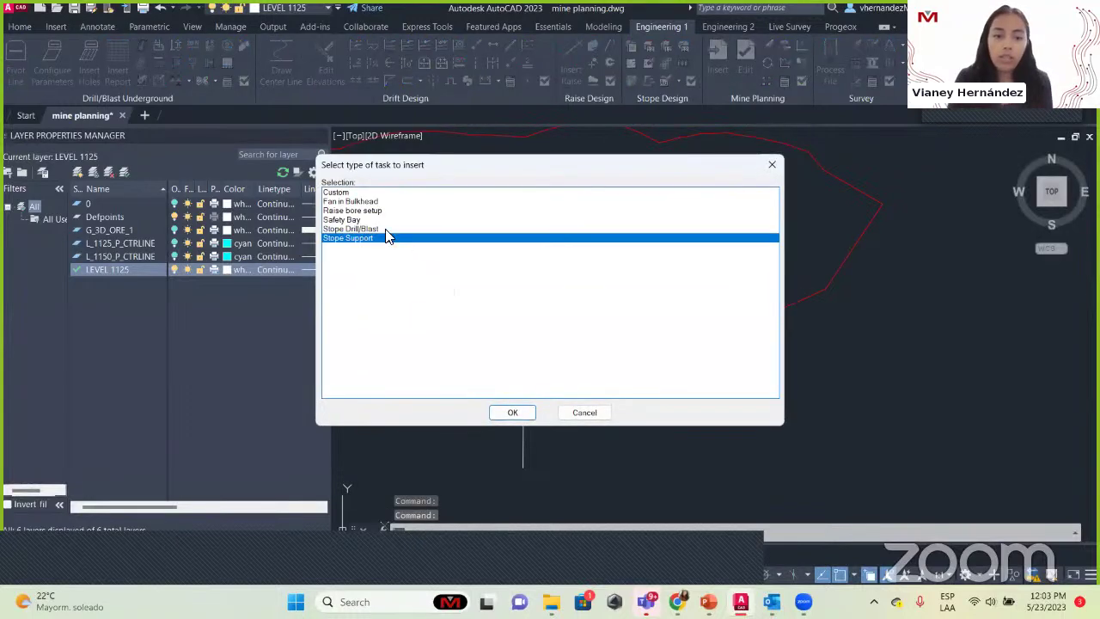
left_click(337, 192)
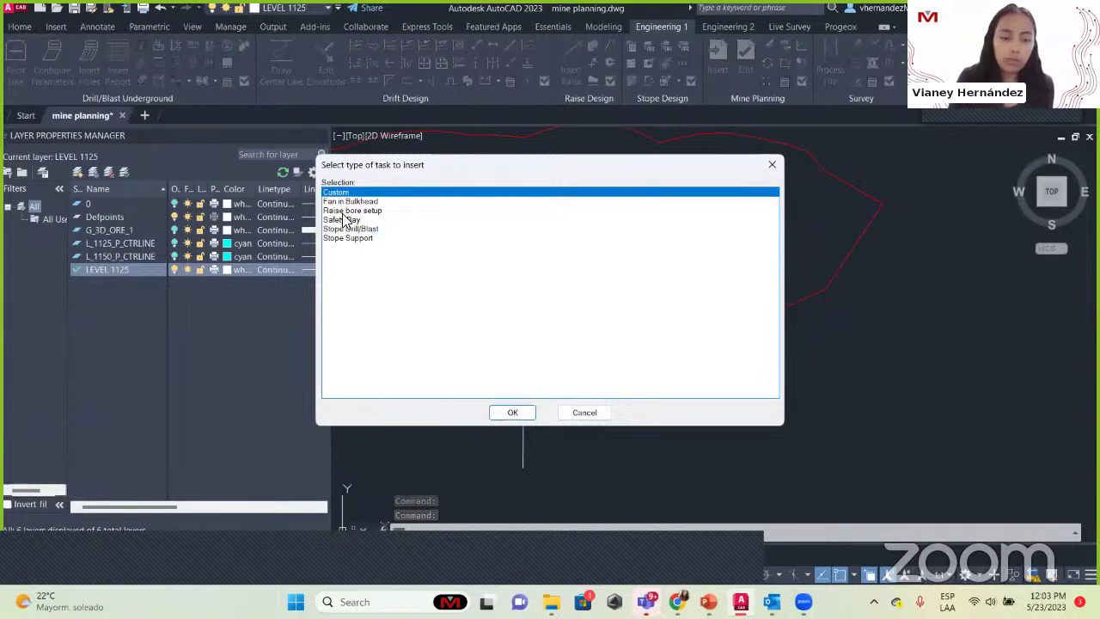
left_click(347, 220)
left_click(404, 238)
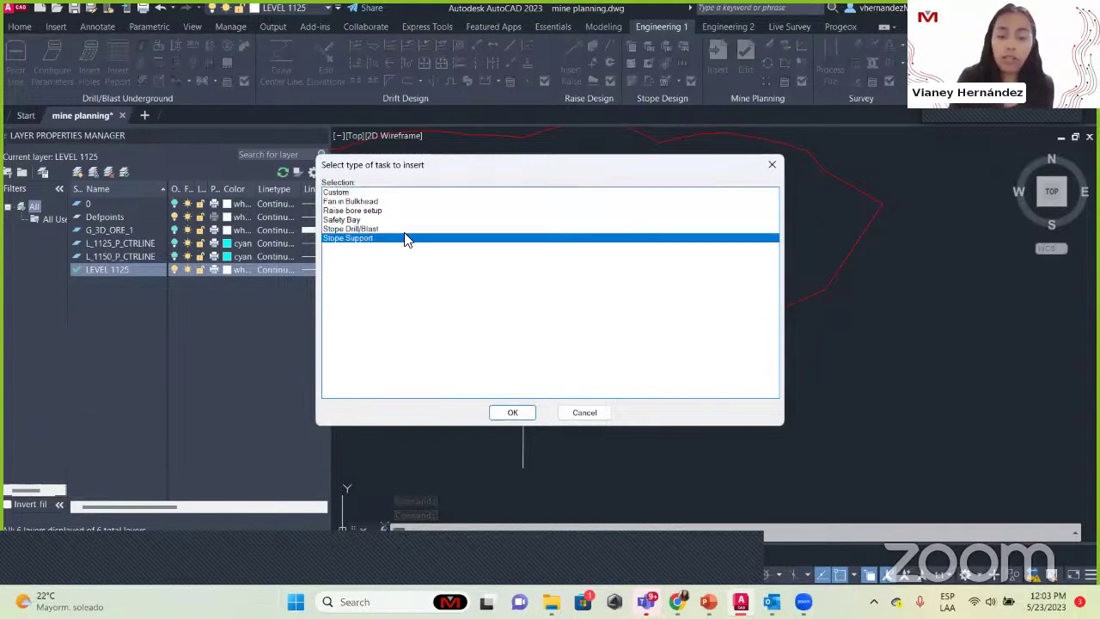
left_click(772, 164)
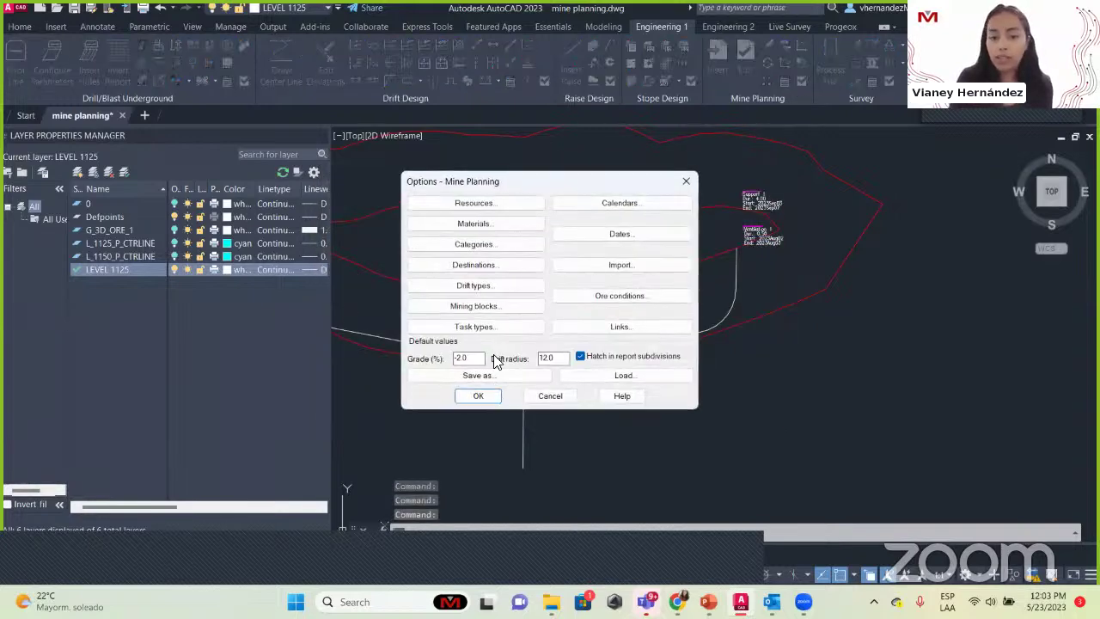
left_click(479, 327)
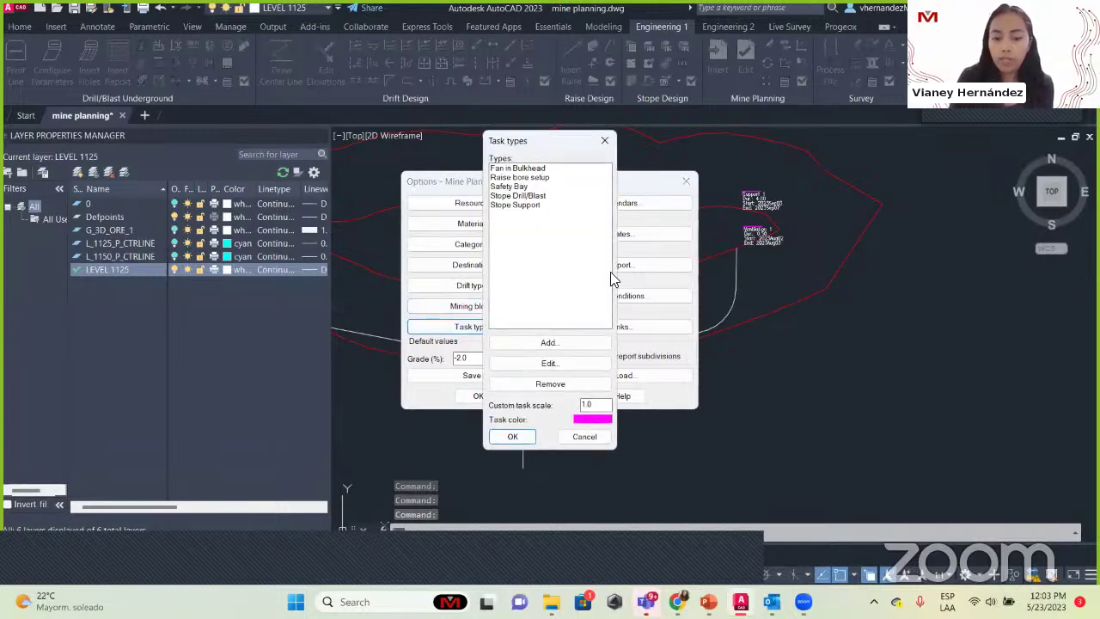
left_click(604, 141)
left_click(686, 181)
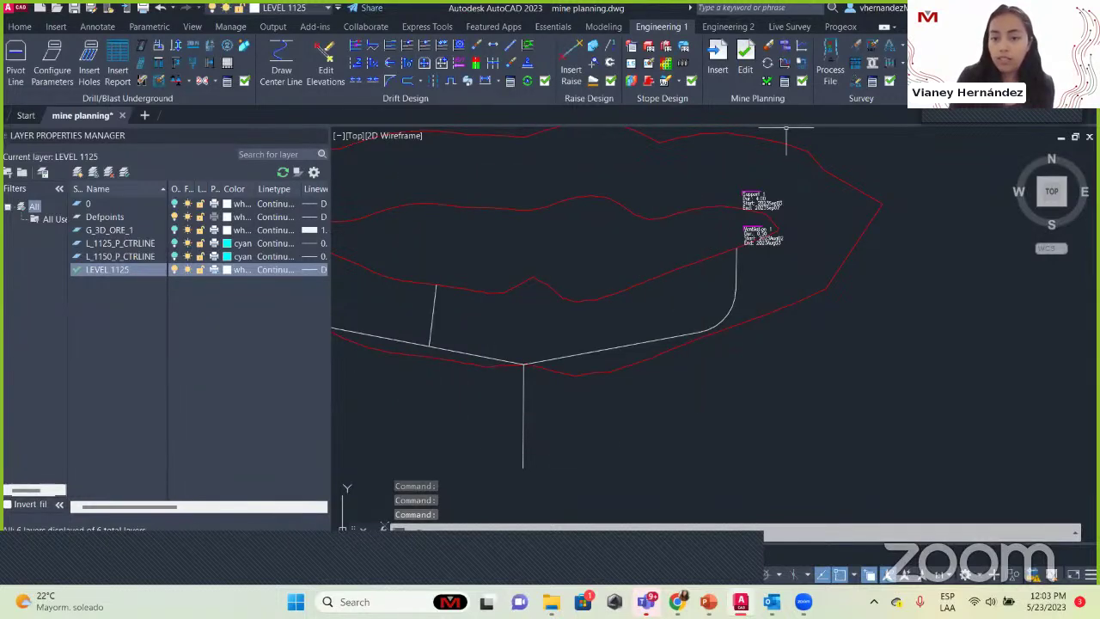
Step: Insert a 1000 tpd mining block north of the Support 1 task, between the inner and outer ore outlines
scroll(756, 224, "up", 5)
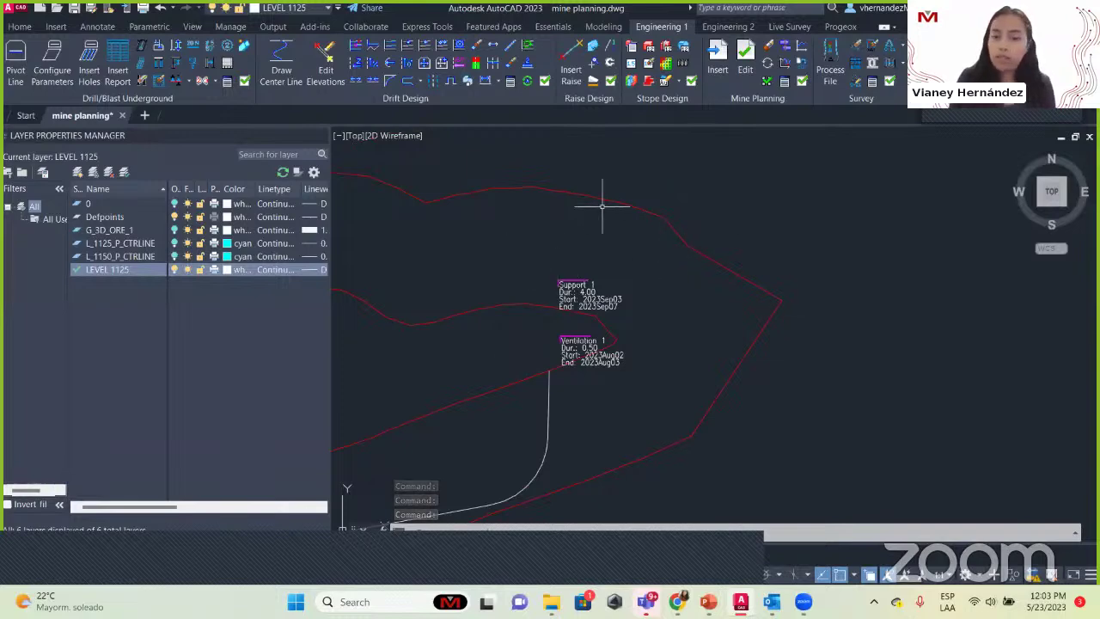
left_click(718, 54)
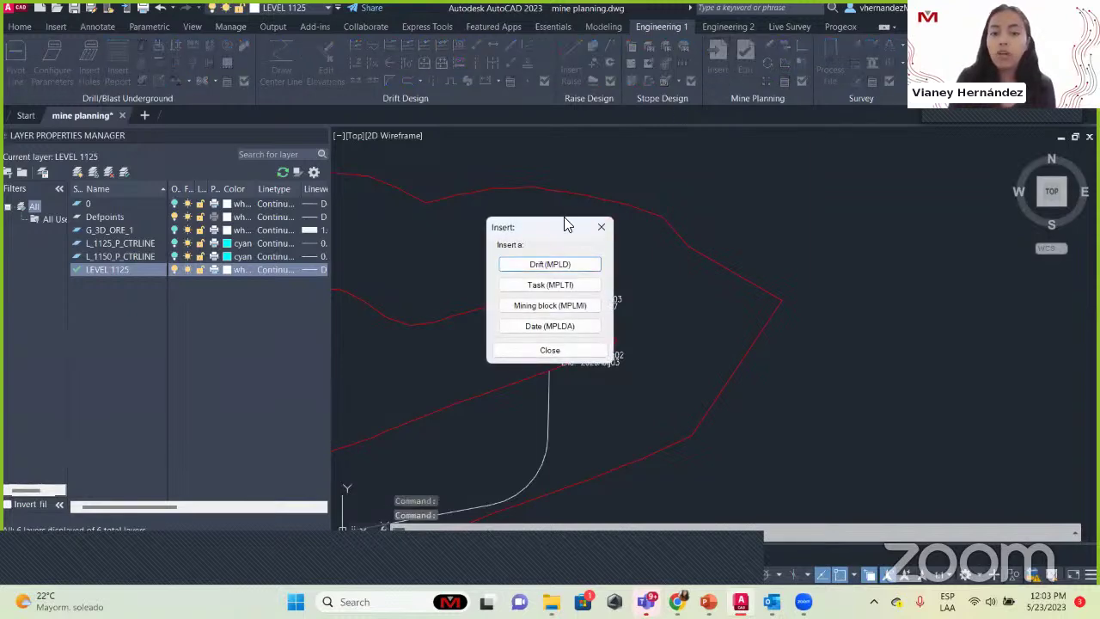
left_click_drag(564, 225, 768, 213)
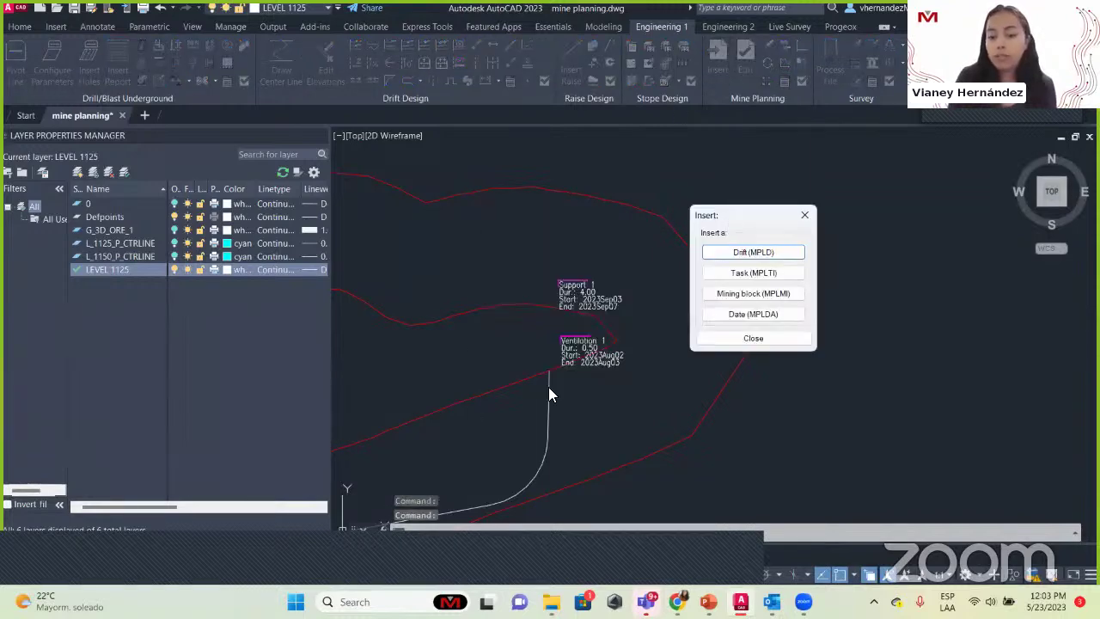
left_click(769, 294)
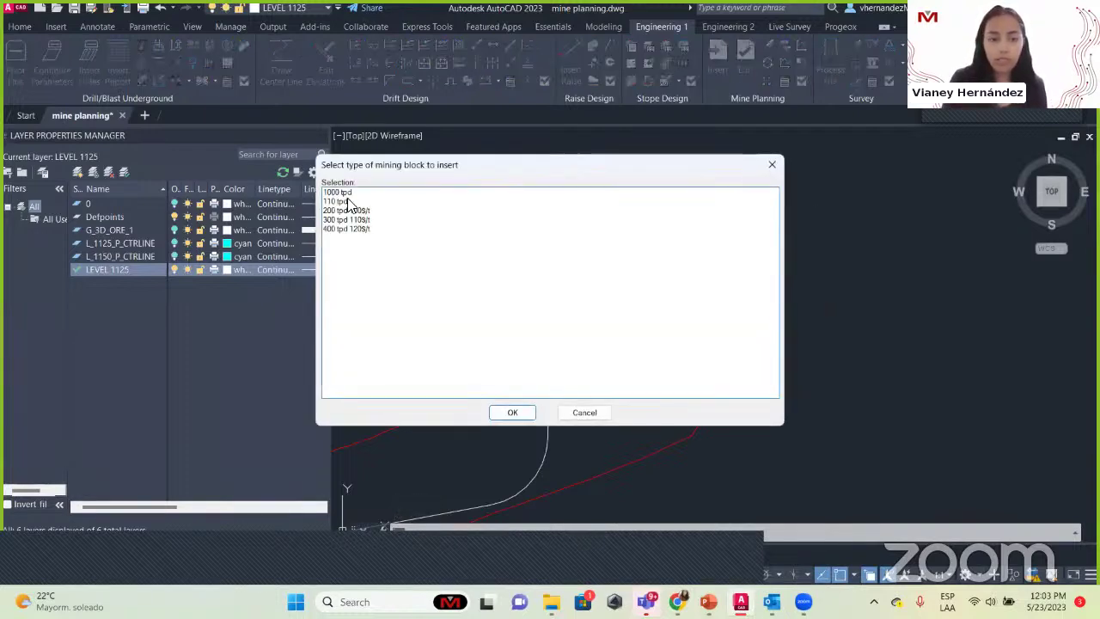
left_click_drag(369, 167, 320, 178)
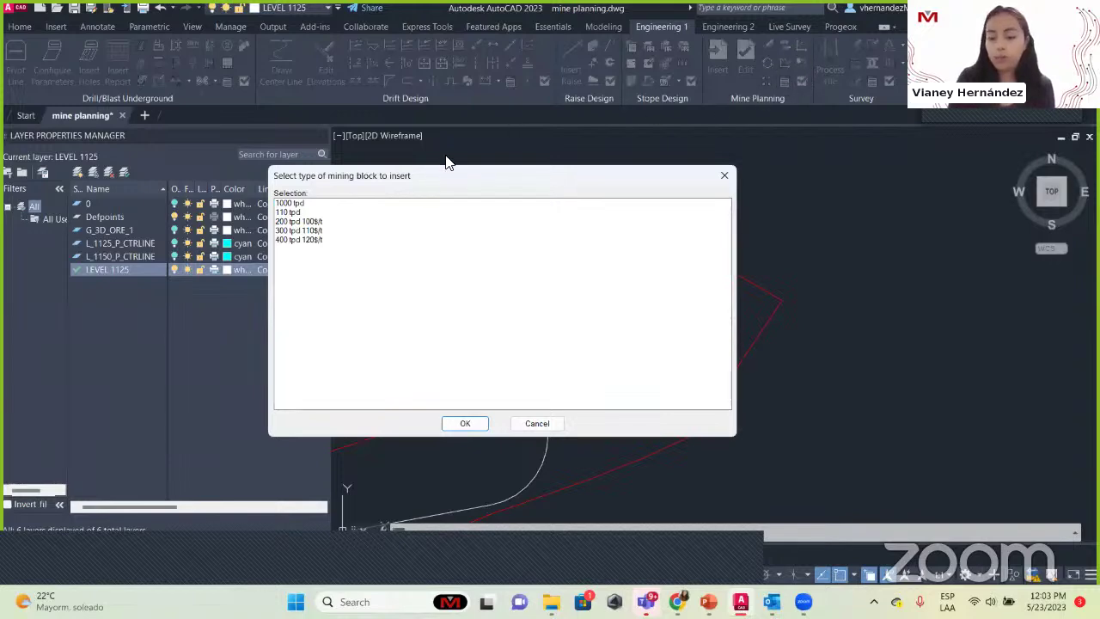
left_click(310, 205)
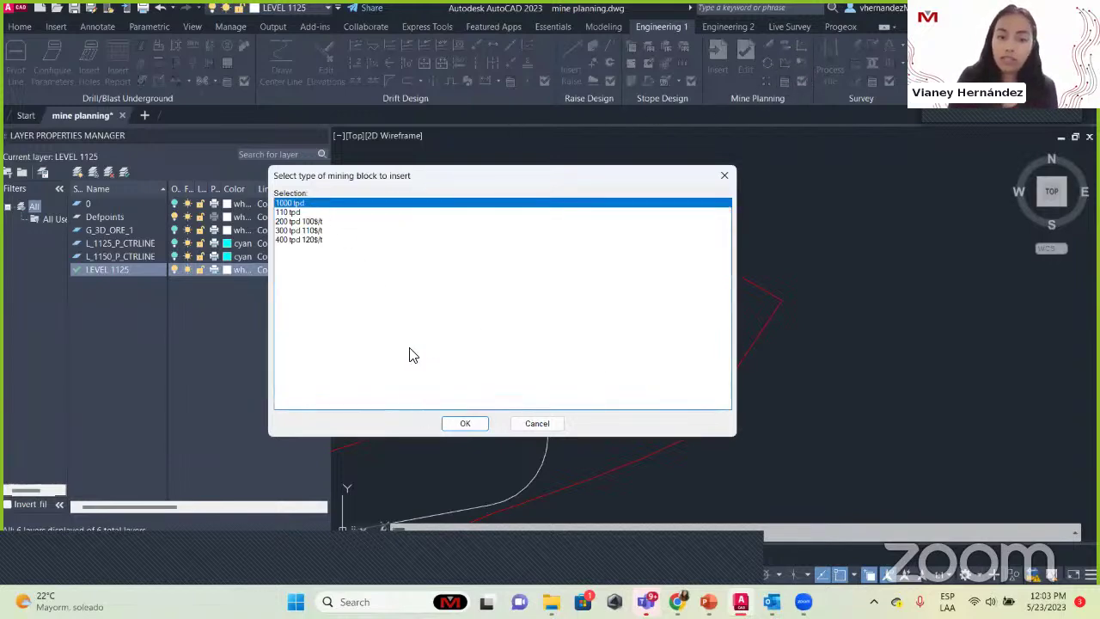
left_click(464, 423)
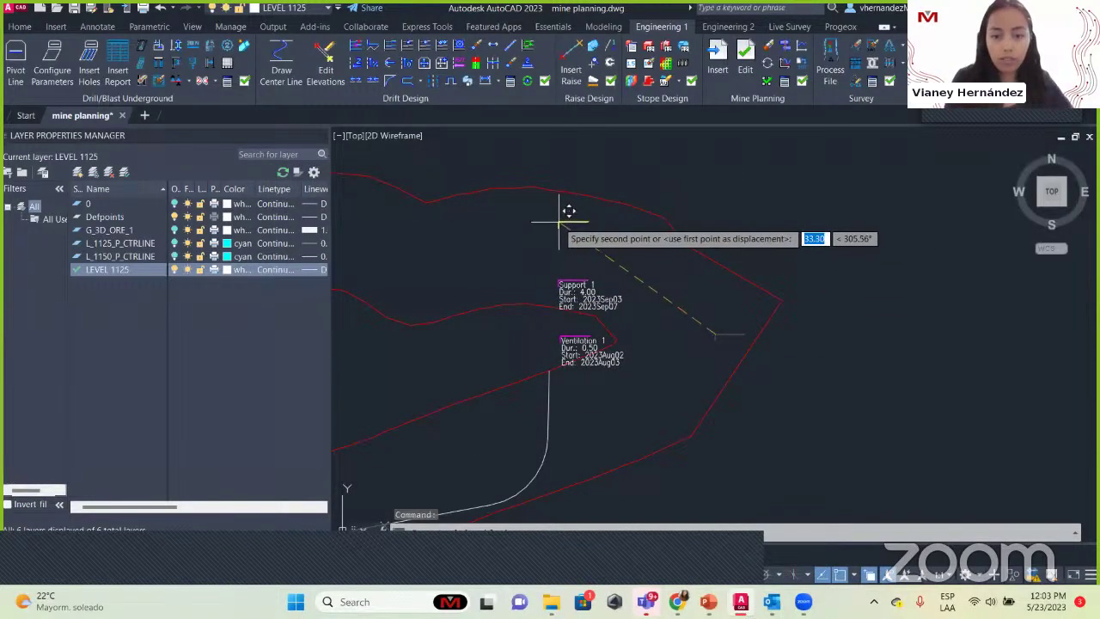
left_click(560, 218)
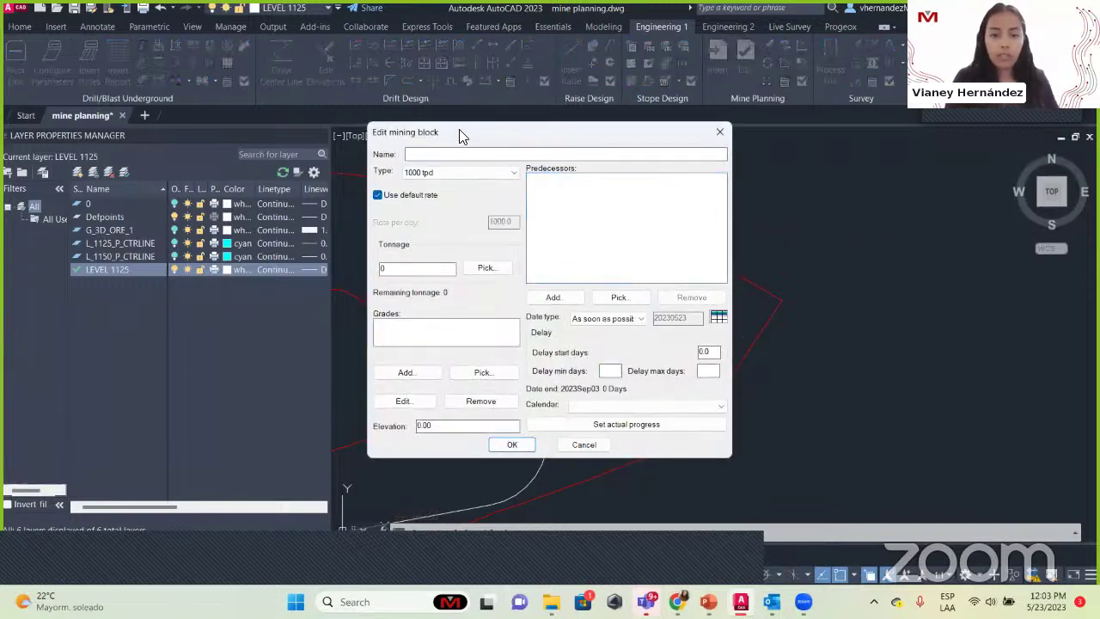
Step: Name the new mining block Minning block 1 and make Support 1 its predecessor by picking its label in the drawing
left_click_drag(459, 133, 729, 243)
type("Minning block 1")
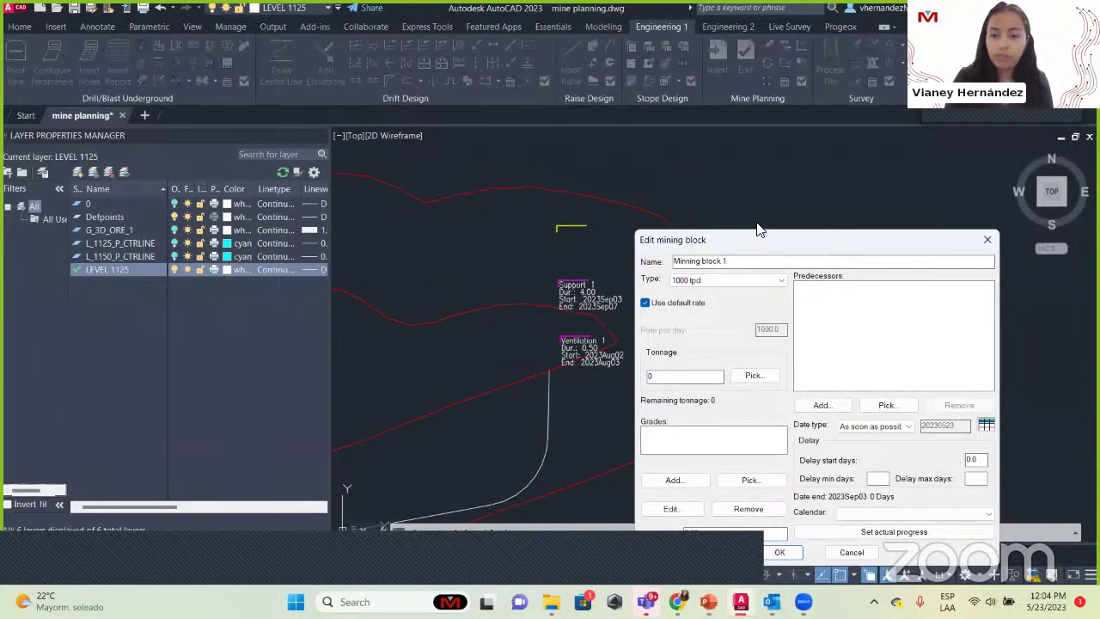
left_click_drag(783, 238, 642, 175)
left_click(744, 342)
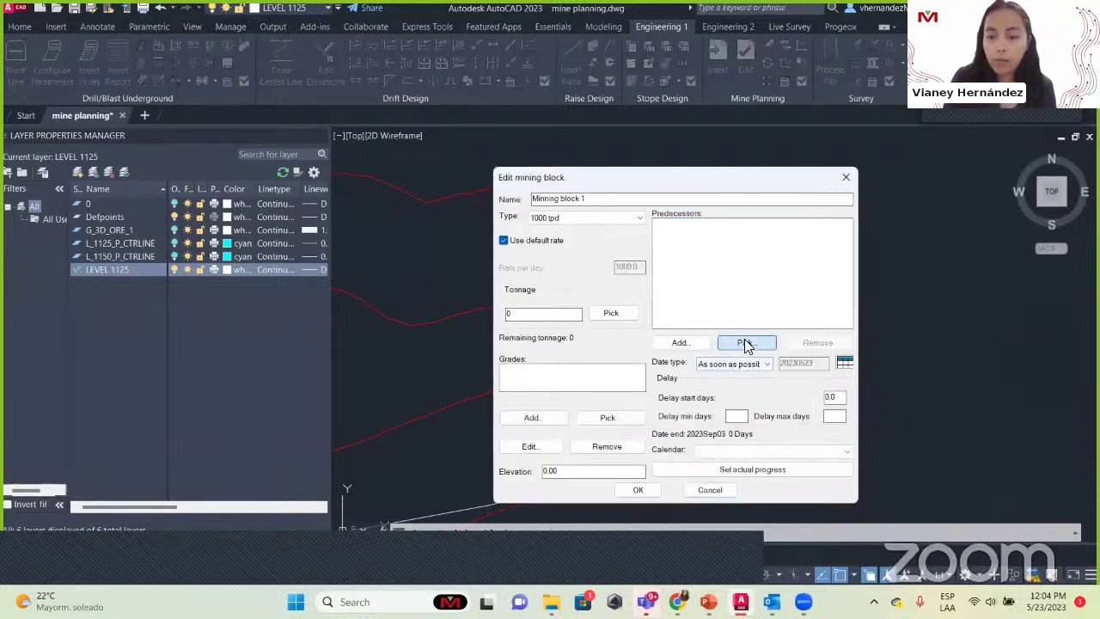
left_click(588, 305)
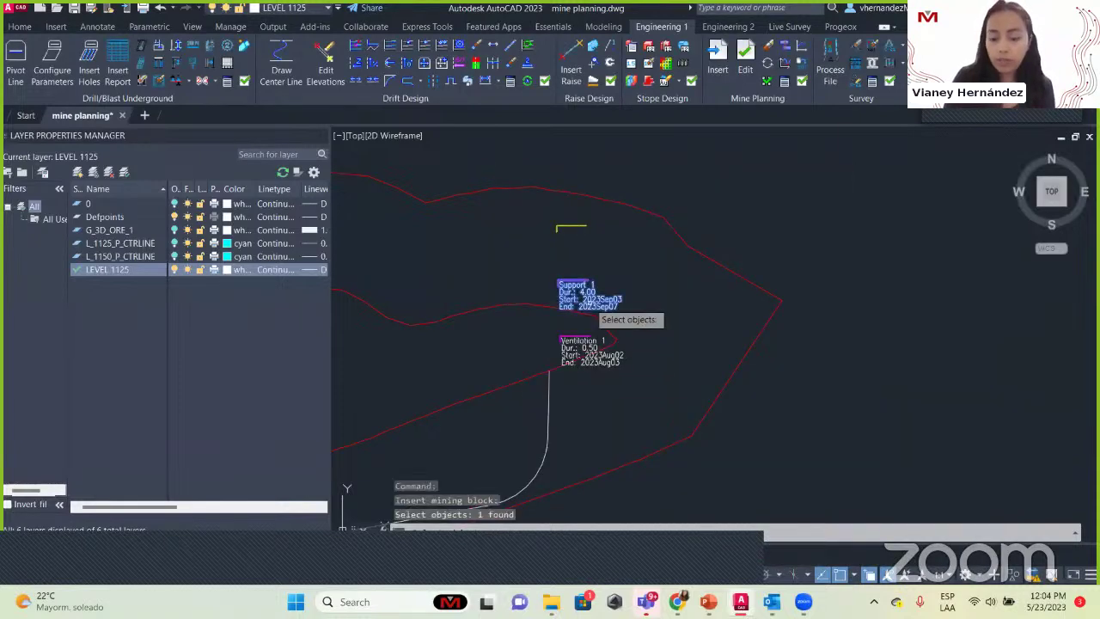
key("Return")
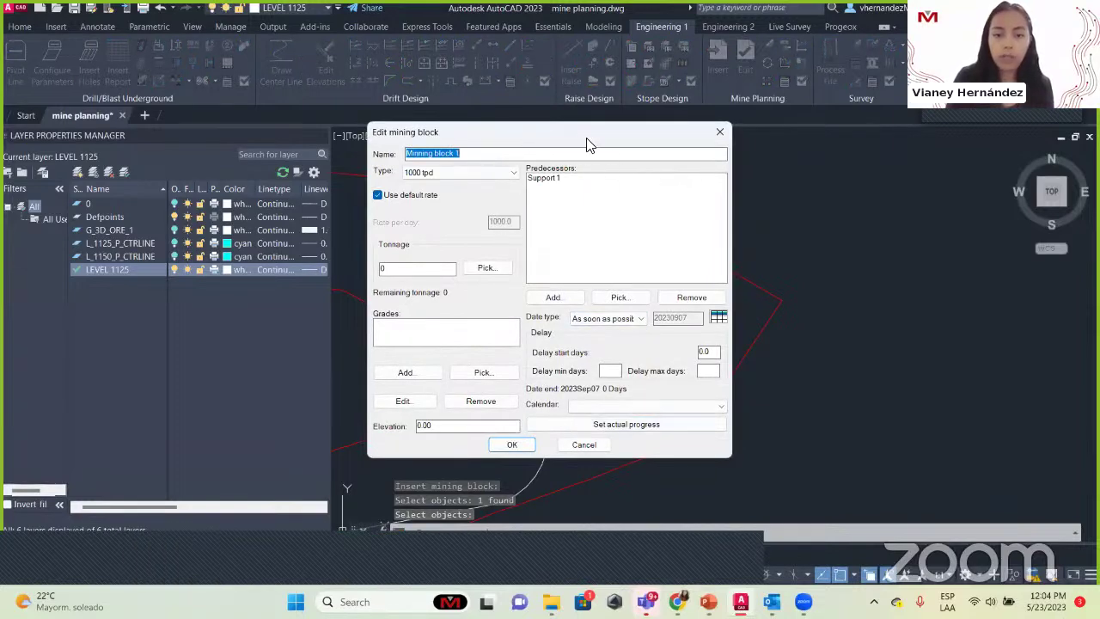
left_click_drag(584, 142, 889, 211)
left_click_drag(812, 197, 649, 114)
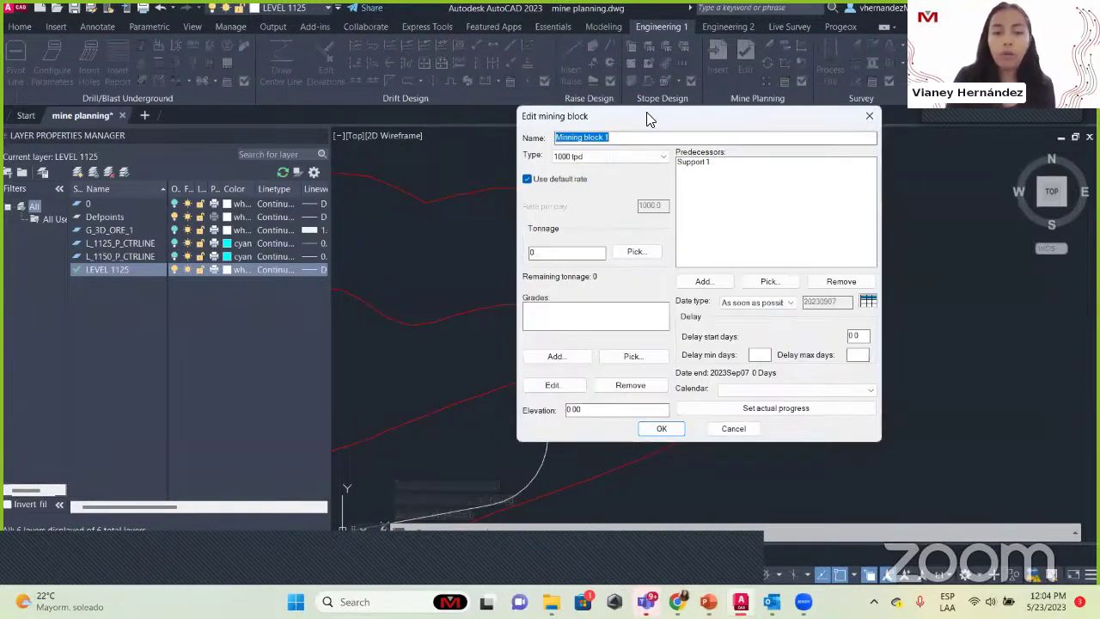
Step: Review the production rate types available for the mining block and keep 1000 tpd
left_click(640, 139)
left_click(589, 157)
left_click(582, 156)
left_click(583, 156)
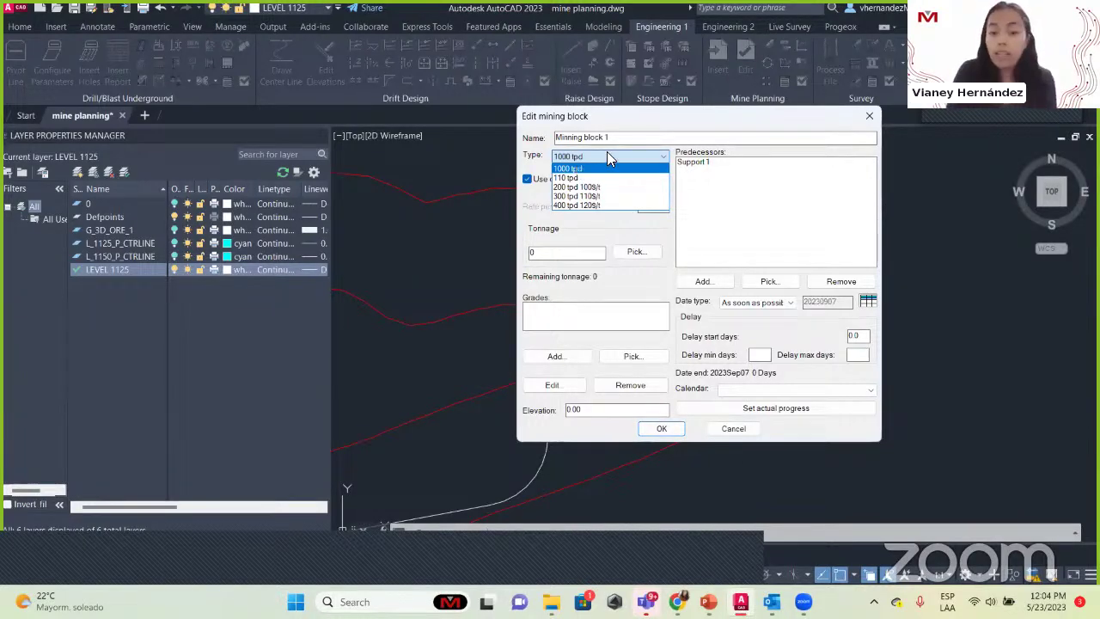
left_click(608, 155)
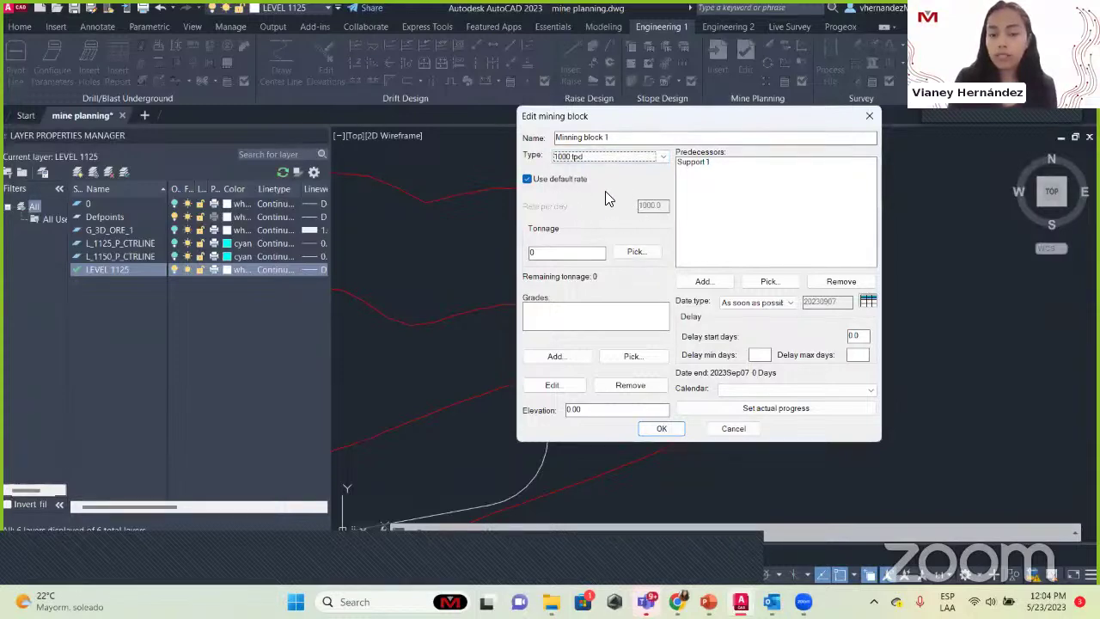
left_click(581, 160)
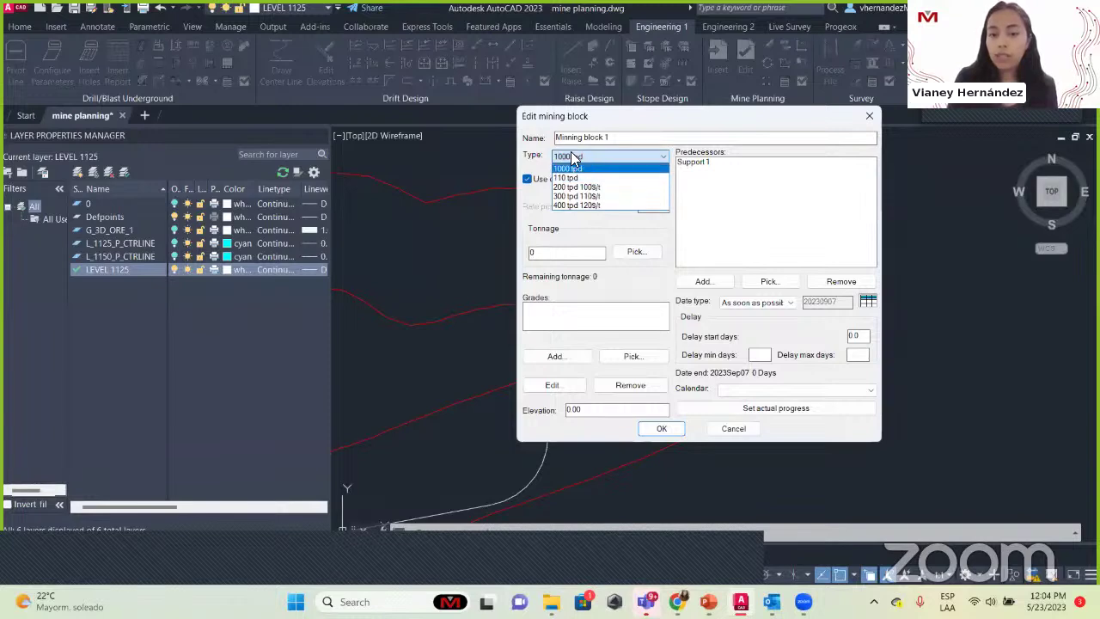
left_click(600, 155)
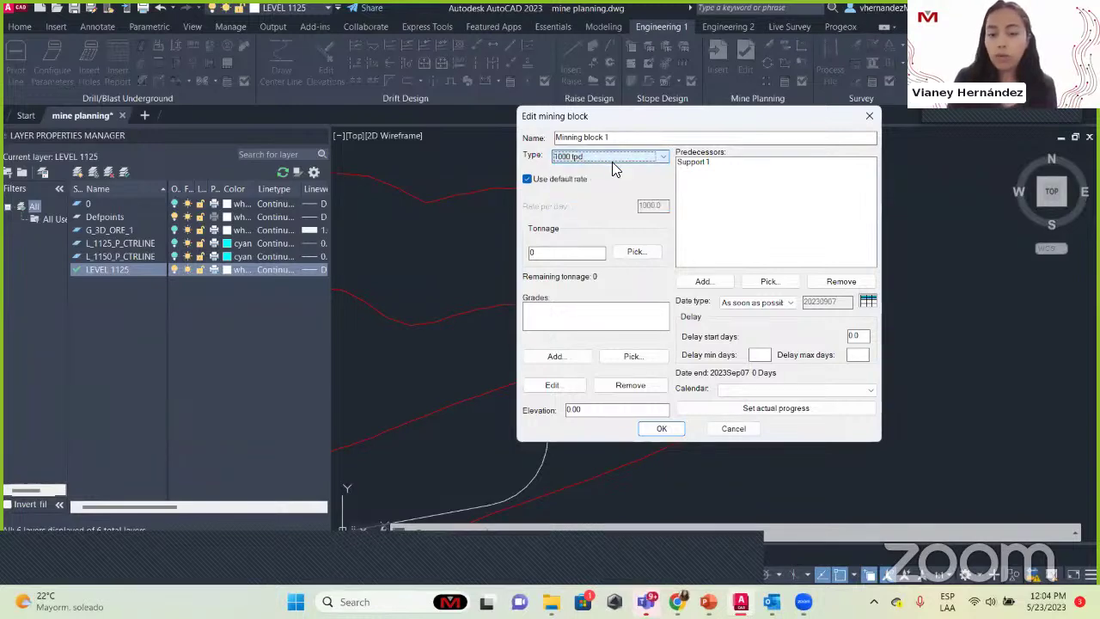
Step: Turn off the default rate for the mining block and select its rate per day for editing
left_click(550, 180)
left_click_drag(663, 206, 538, 211)
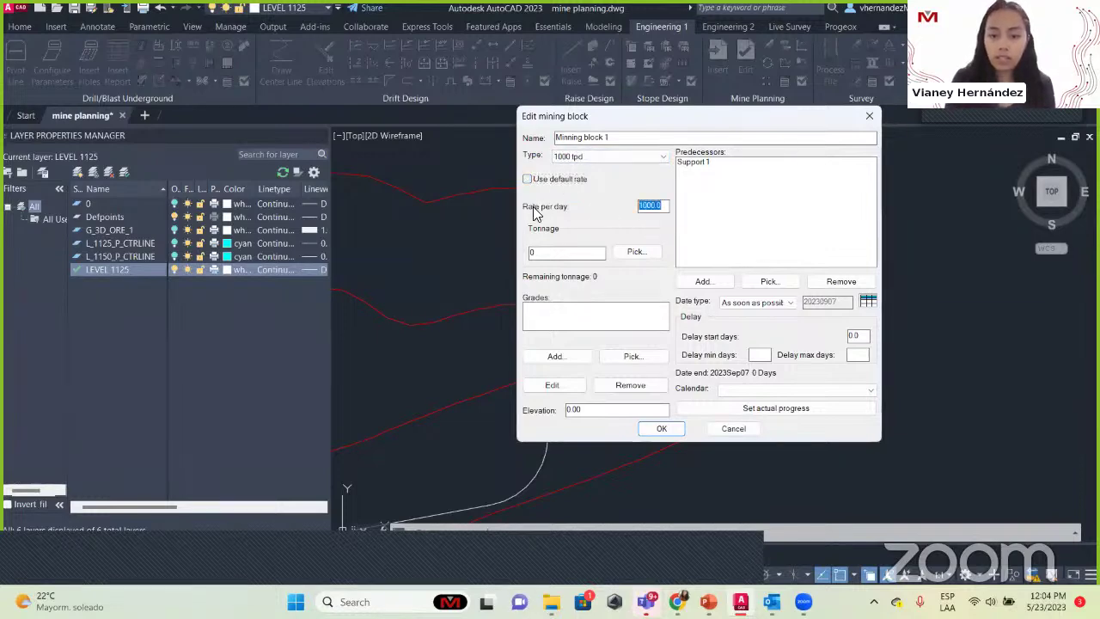
left_click(668, 206)
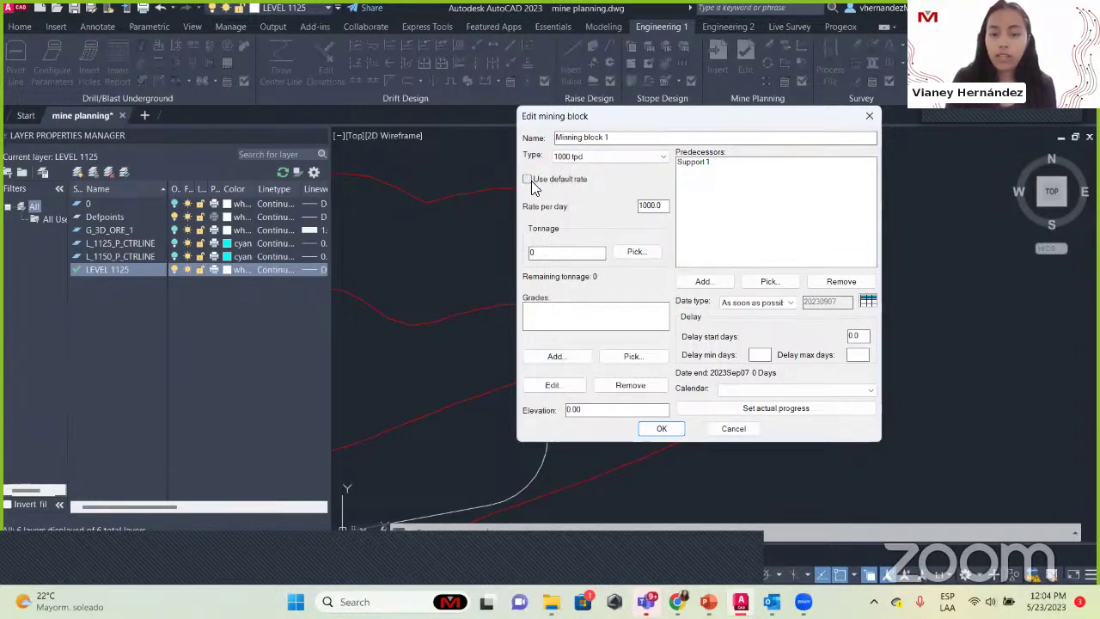
left_click_drag(668, 207, 600, 203)
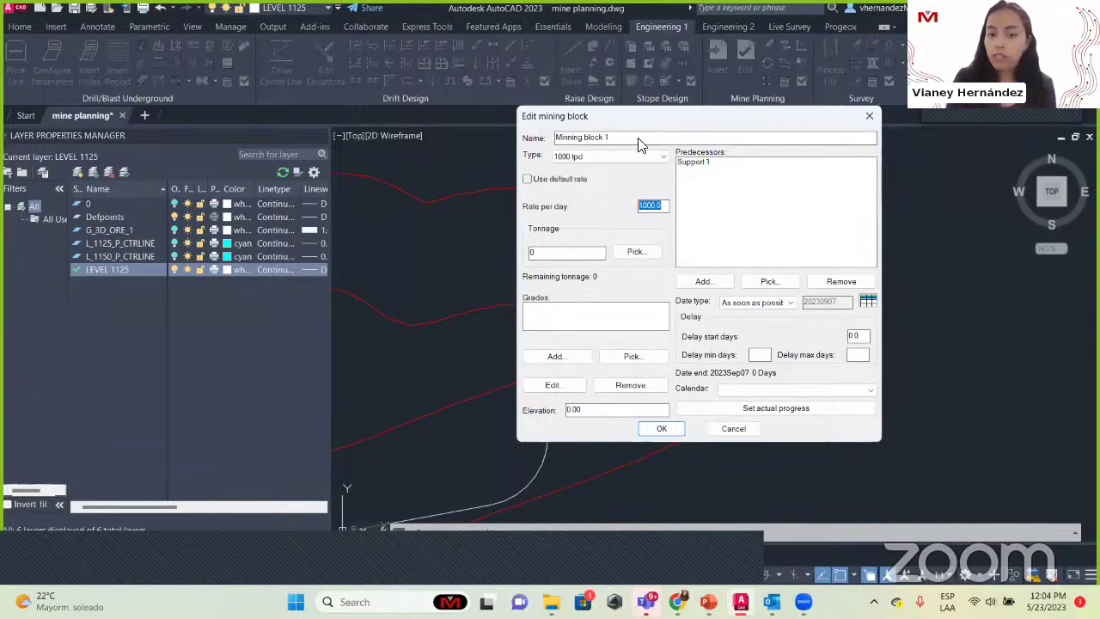
left_click_drag(626, 120, 390, 123)
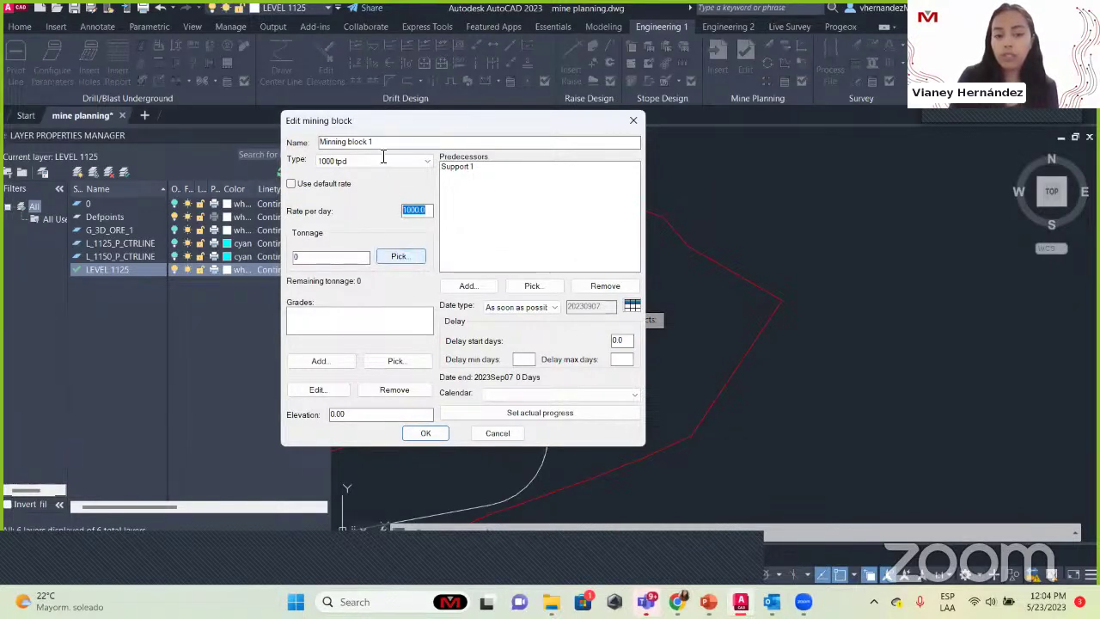
left_click_drag(388, 125, 681, 116)
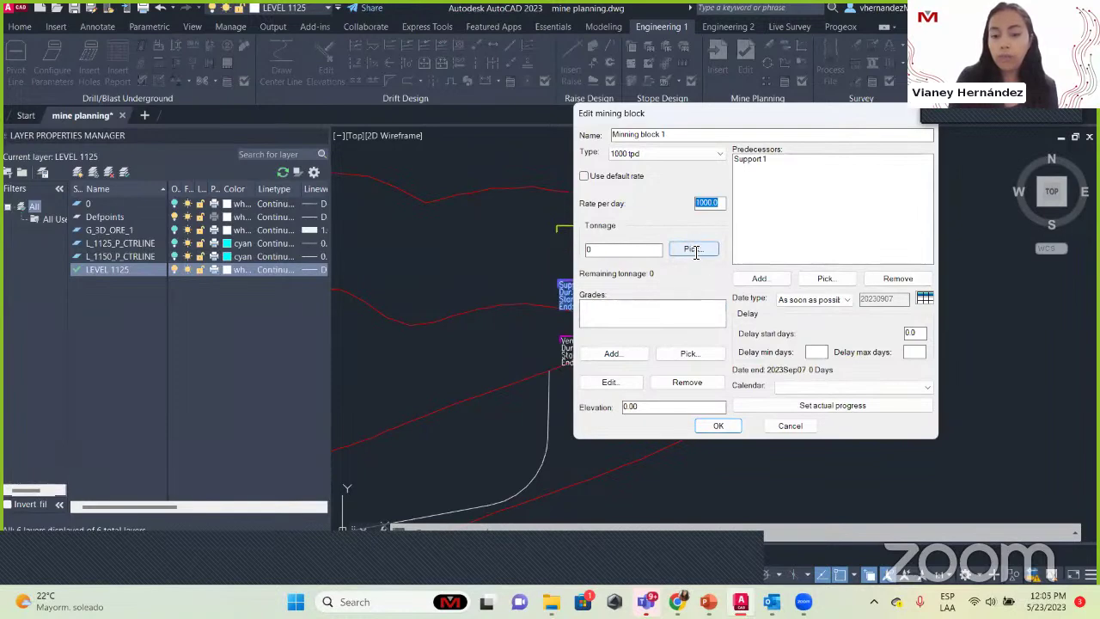
Step: Set the tonnage of Minning block 1 to 7000, keeping its rate per day at 1000
key("Tab")
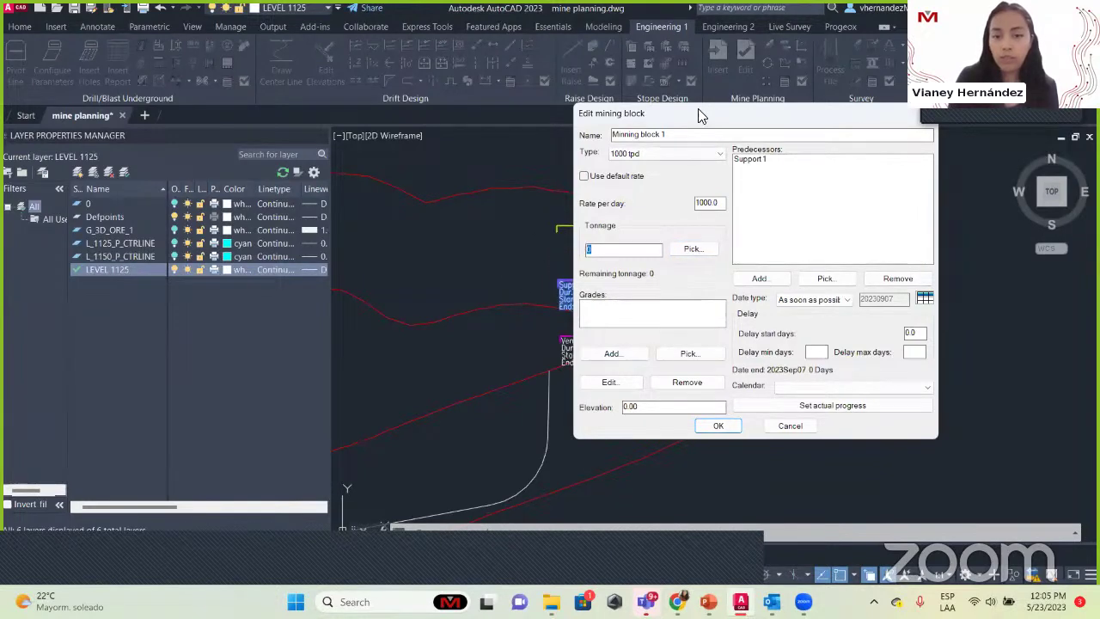
left_click_drag(700, 116, 359, 188)
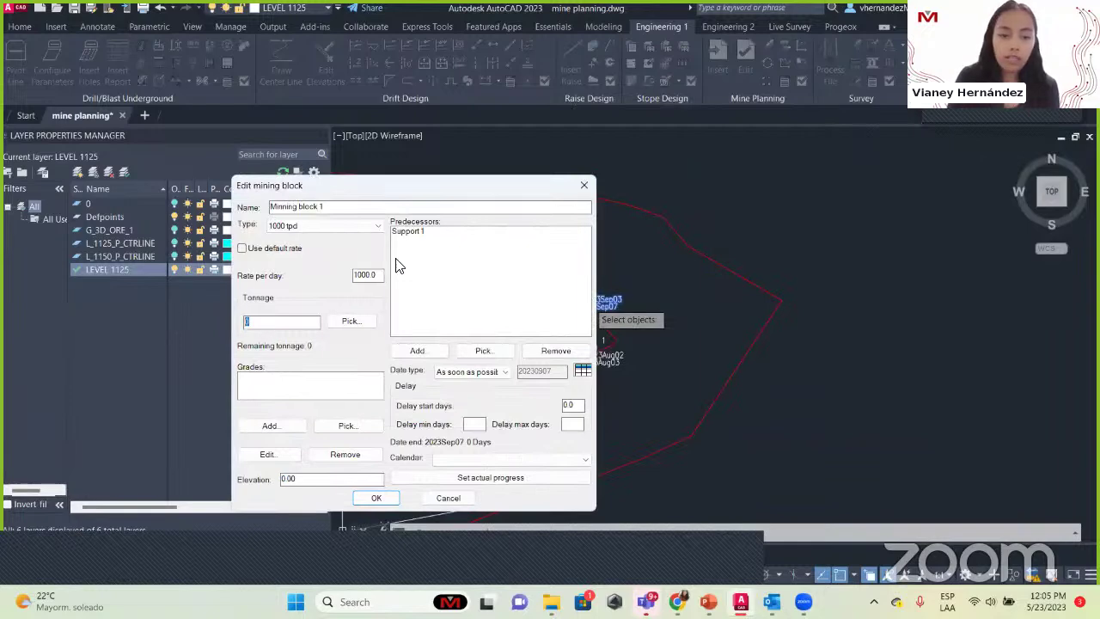
left_click_drag(386, 190, 326, 146)
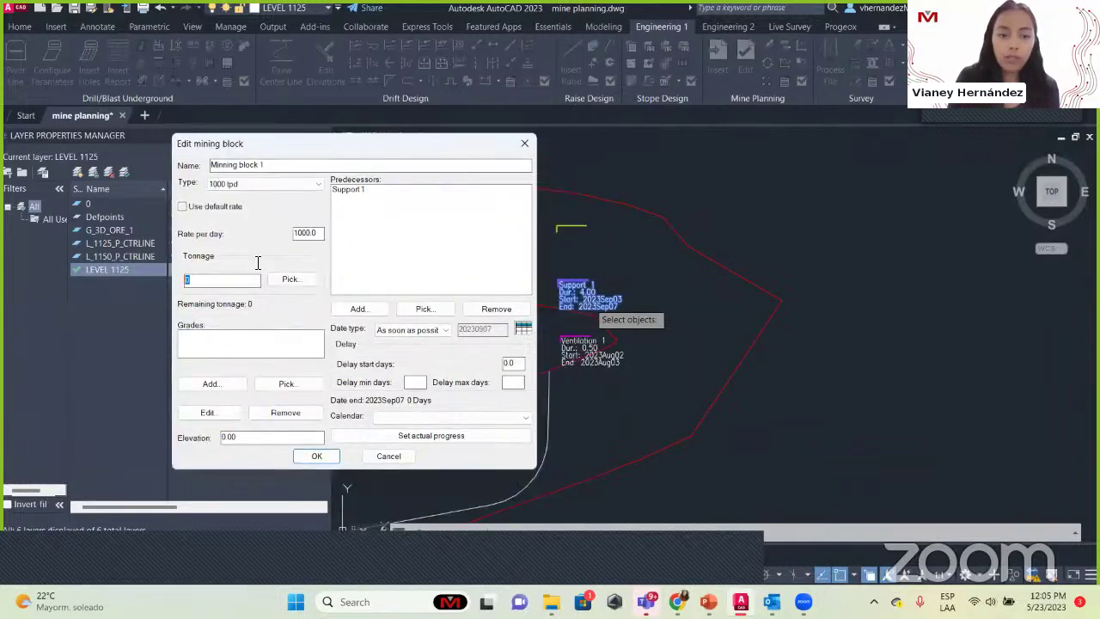
type("7000")
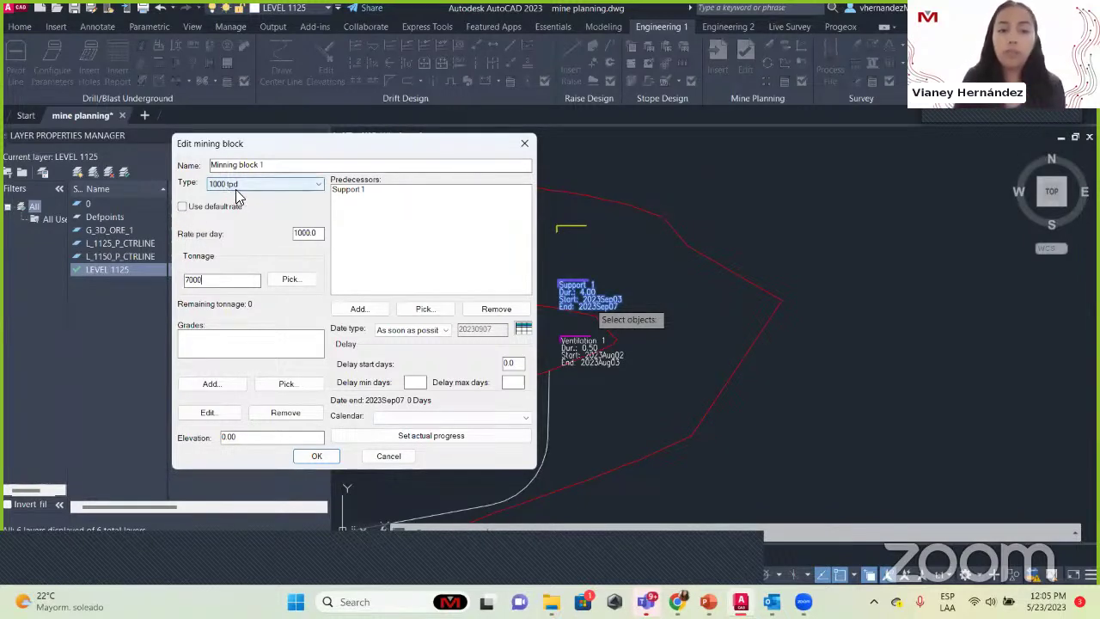
left_click_drag(320, 233, 255, 240)
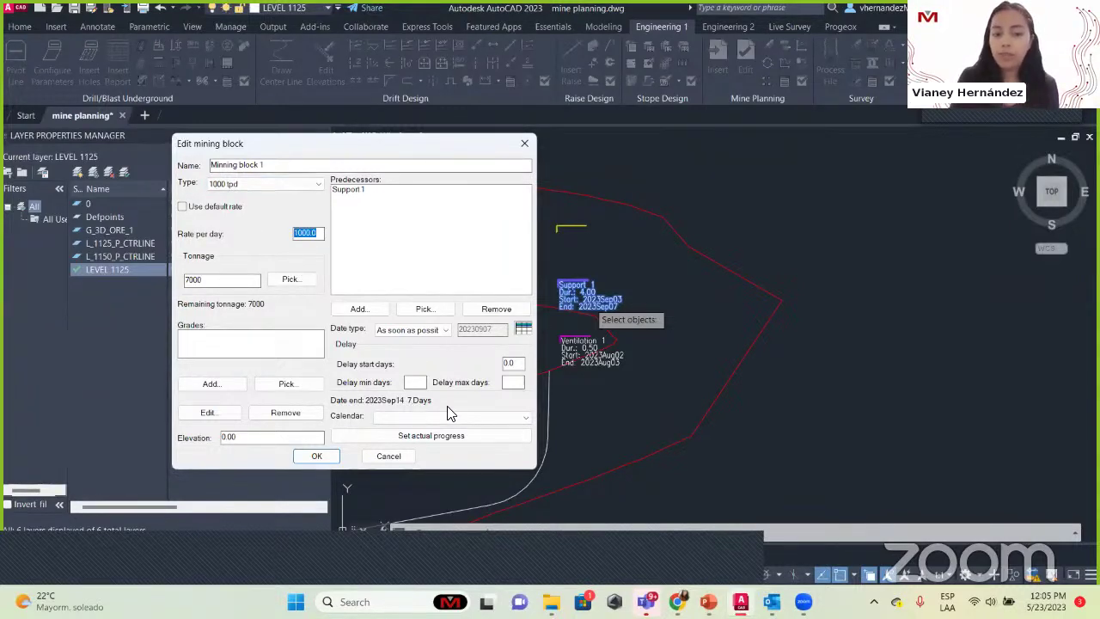
Step: Add an Ag grade with a value of 20 to the mining block
left_click(211, 384)
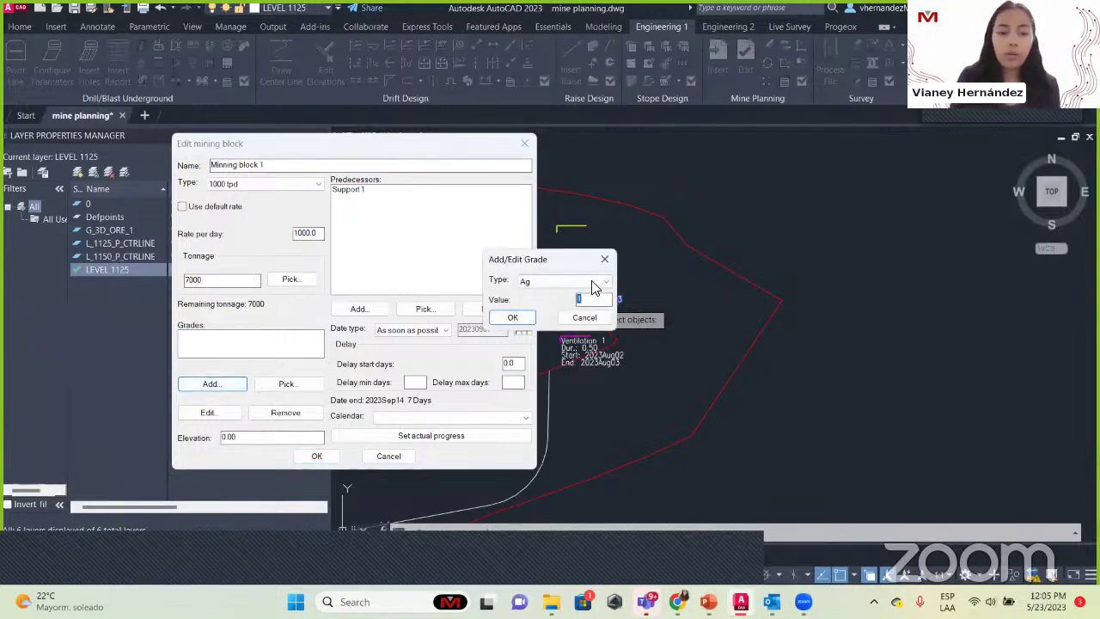
left_click(554, 283)
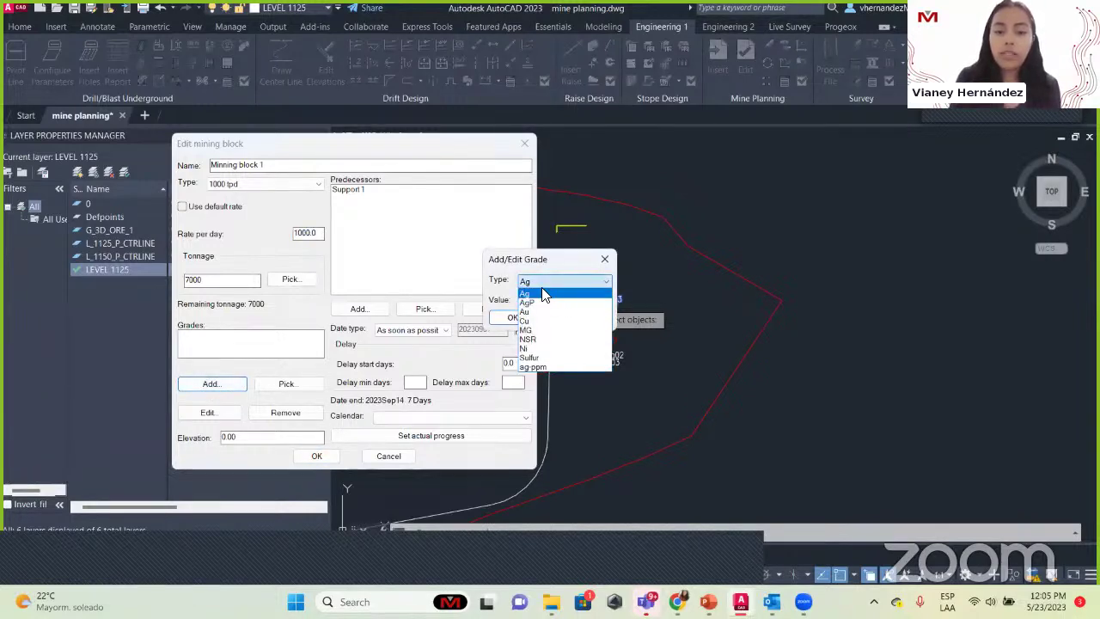
left_click(550, 294)
left_click(578, 298)
type("20")
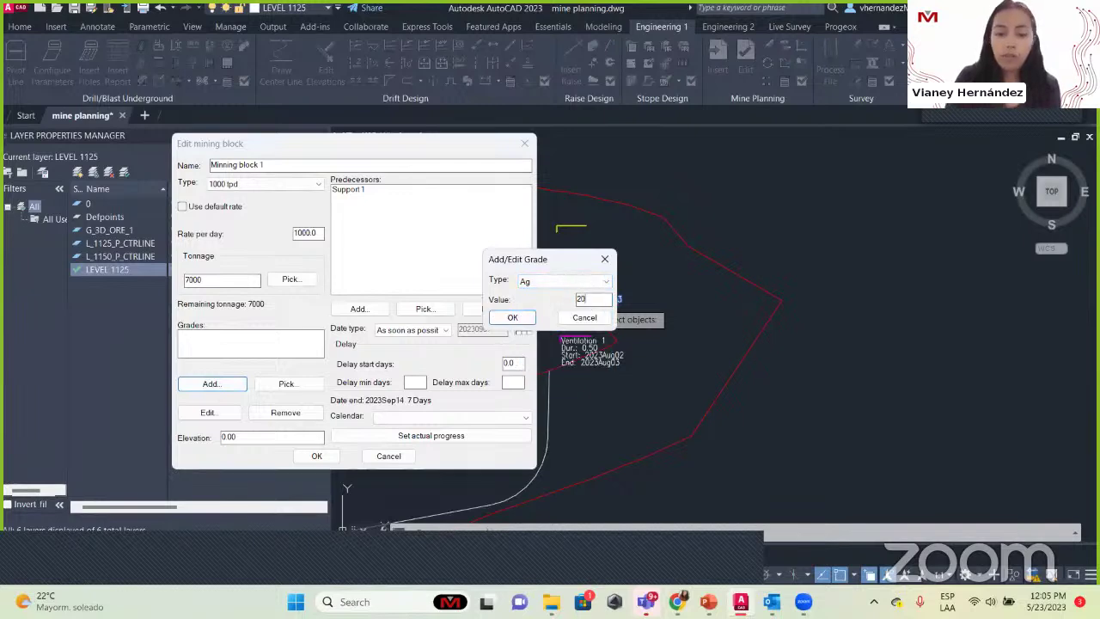
left_click_drag(545, 258, 432, 258)
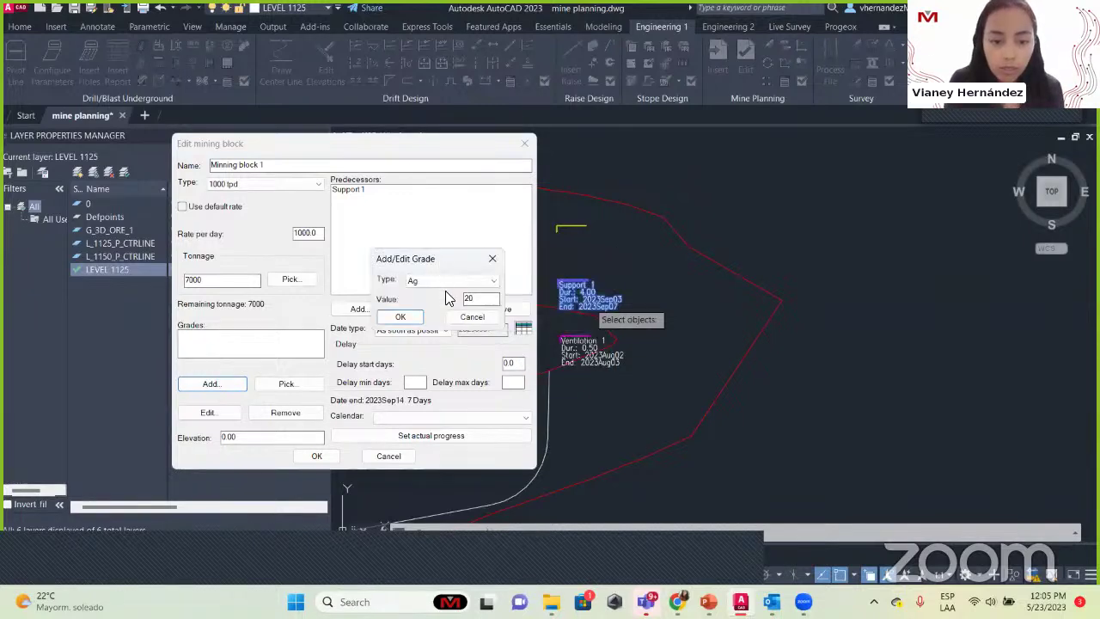
left_click(451, 281)
left_click(421, 294)
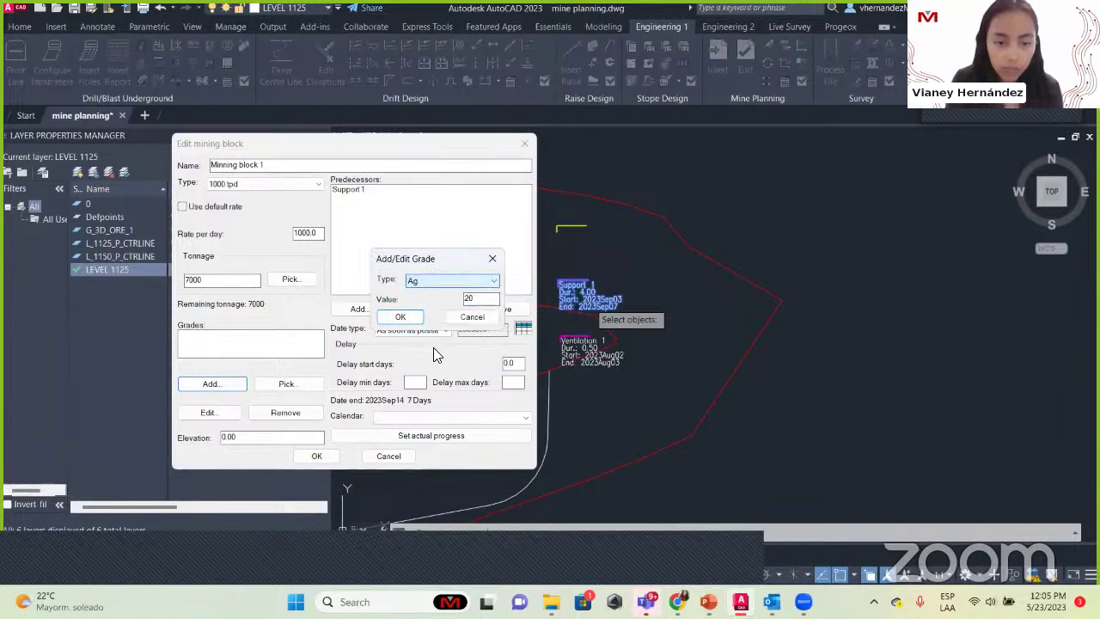
left_click(400, 317)
Step: Add an Au grade with a value of 5 to the mining block
left_click(211, 384)
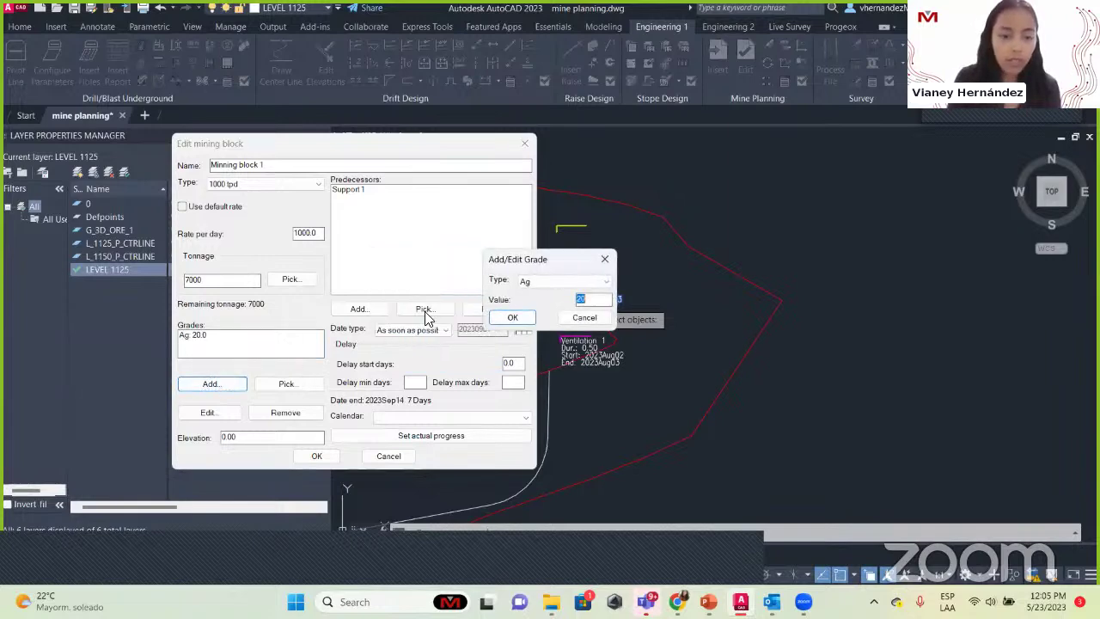
left_click(545, 283)
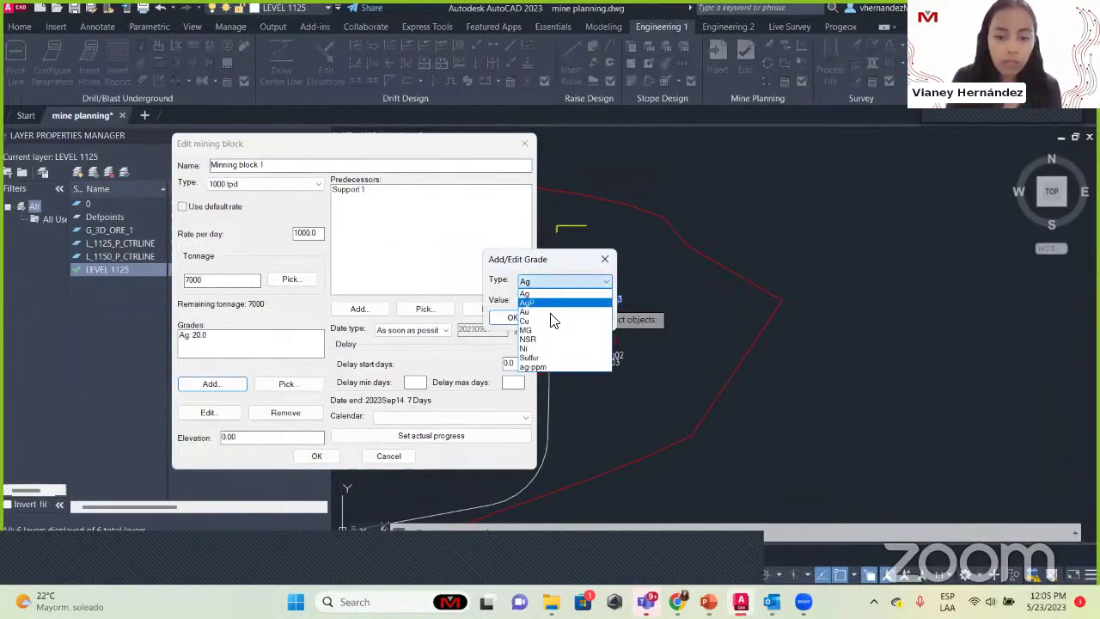
left_click(550, 311)
key("Tab")
key("BackSpace")
type("5")
left_click(528, 319)
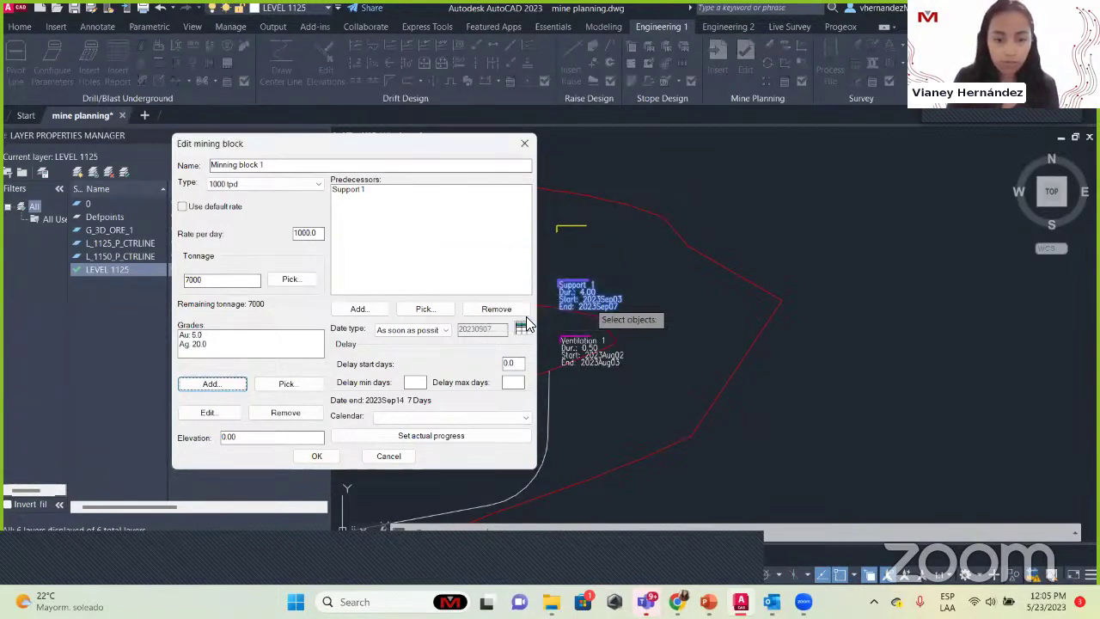
left_click(202, 335)
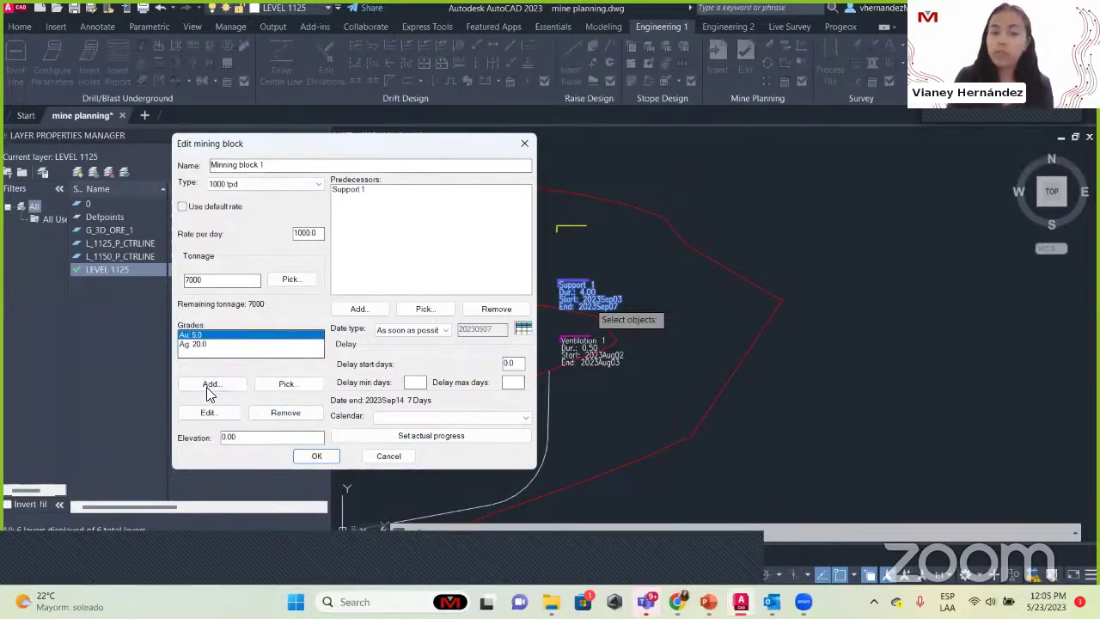
left_click(214, 384)
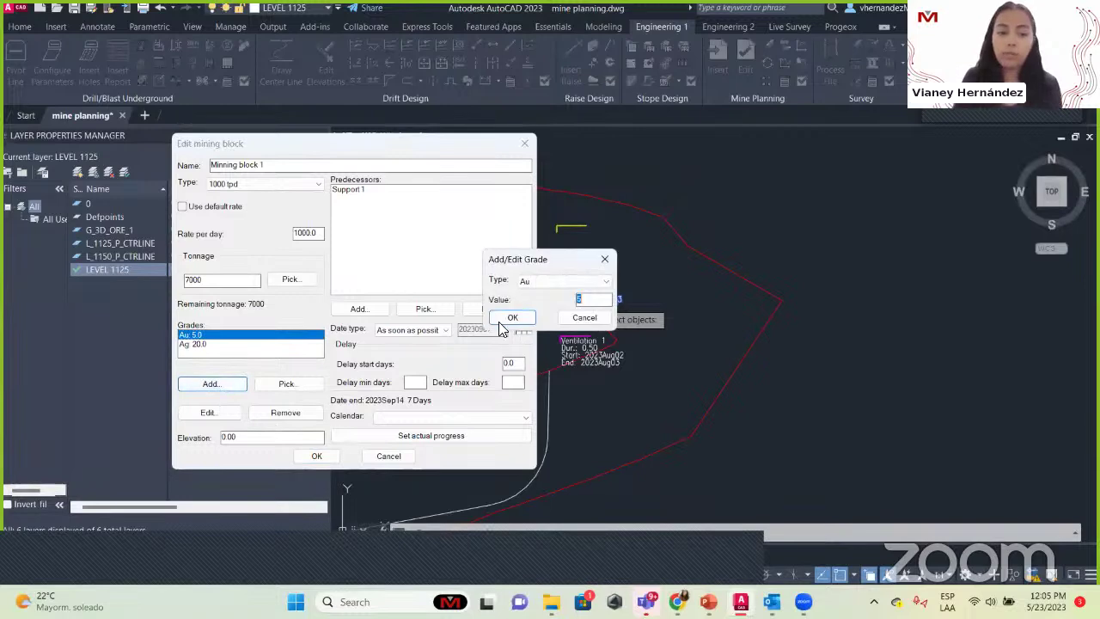
left_click(545, 280)
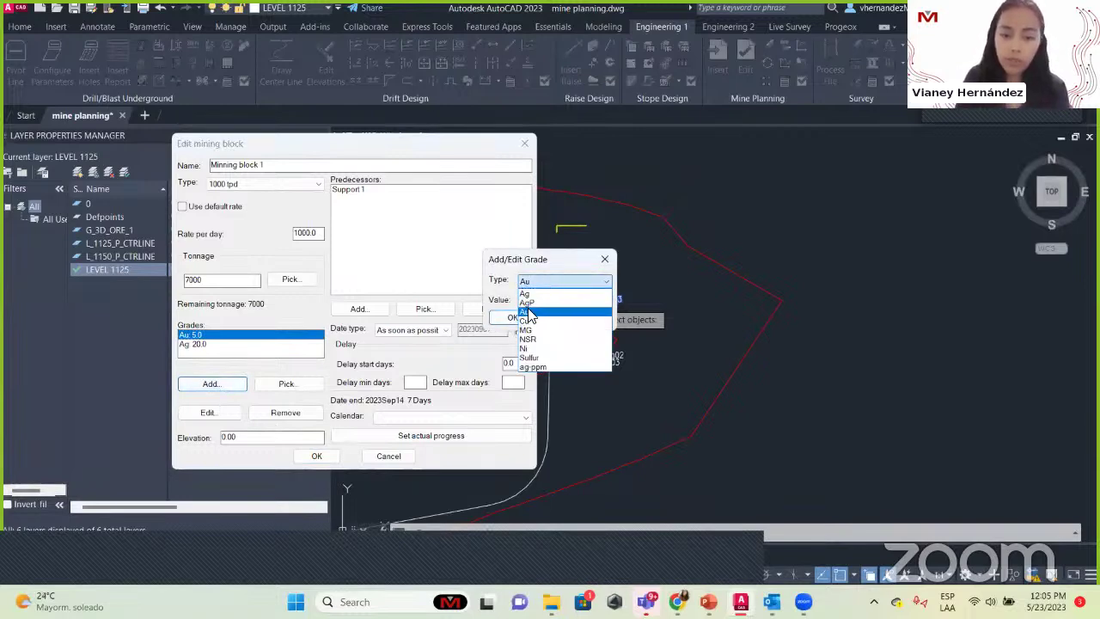
left_click(606, 258)
left_click(606, 261)
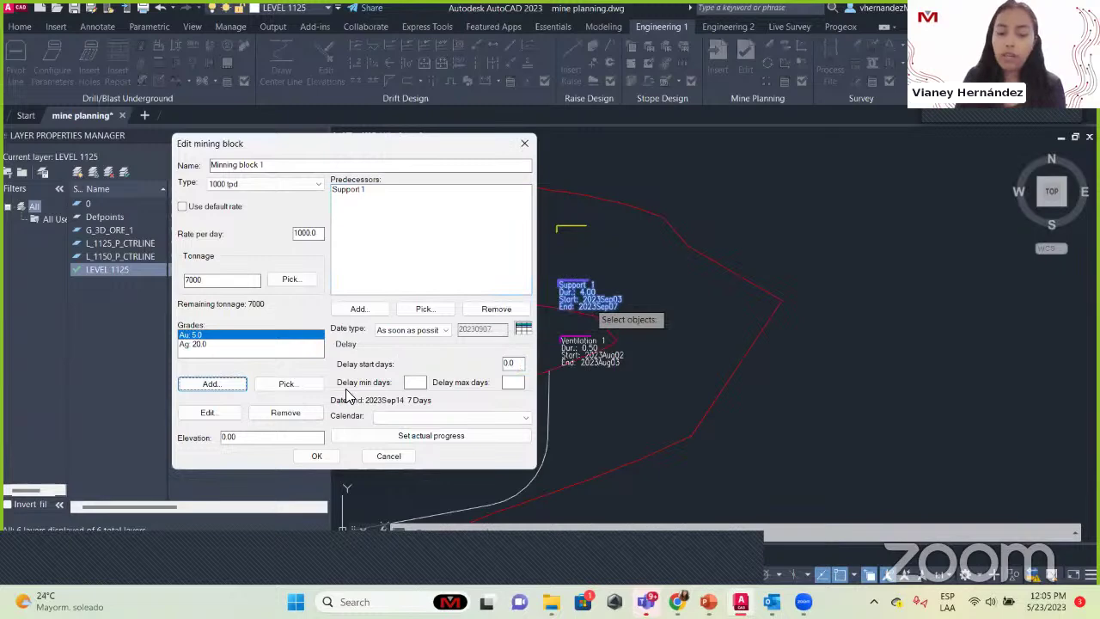
Step: Set the mining block's elevation to 1125, assign the Free course calendar and accept the block
left_click_drag(247, 440, 155, 444)
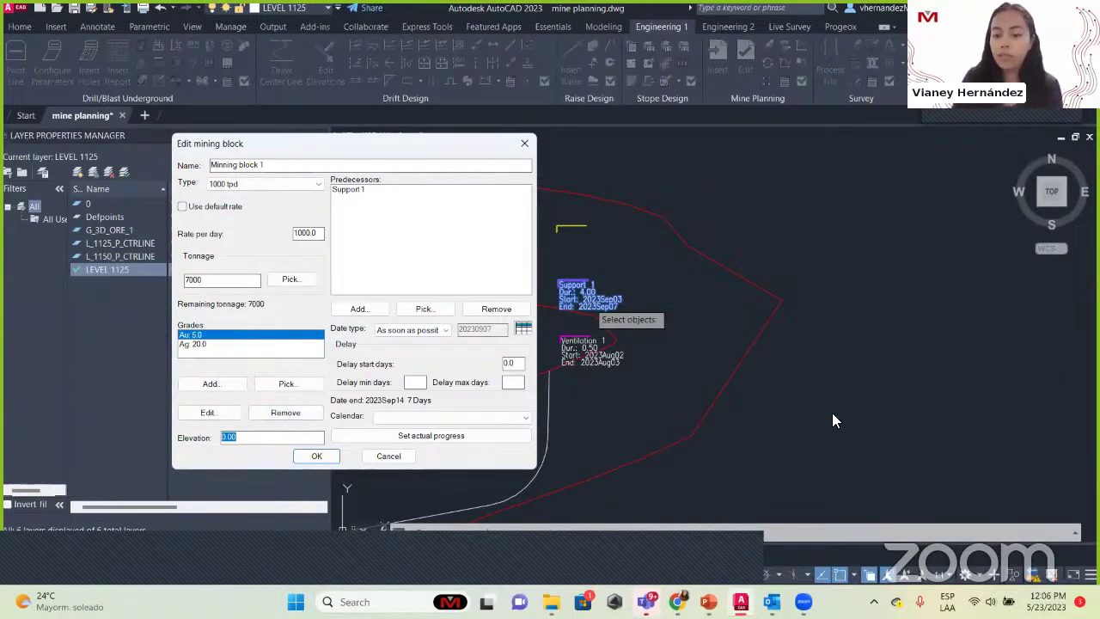
type("1125")
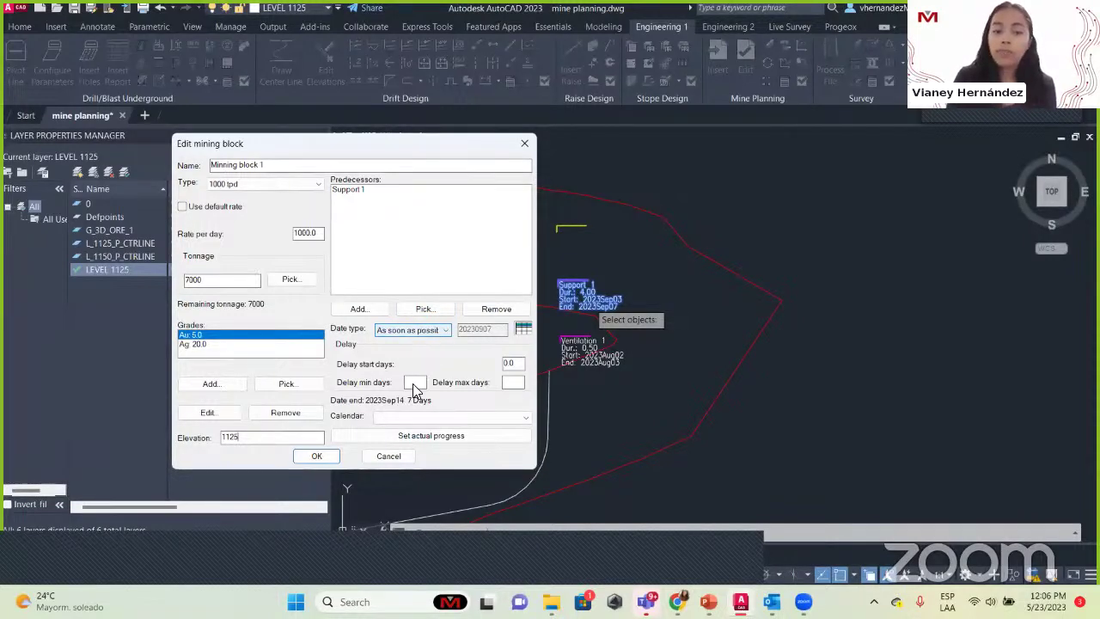
left_click(430, 418)
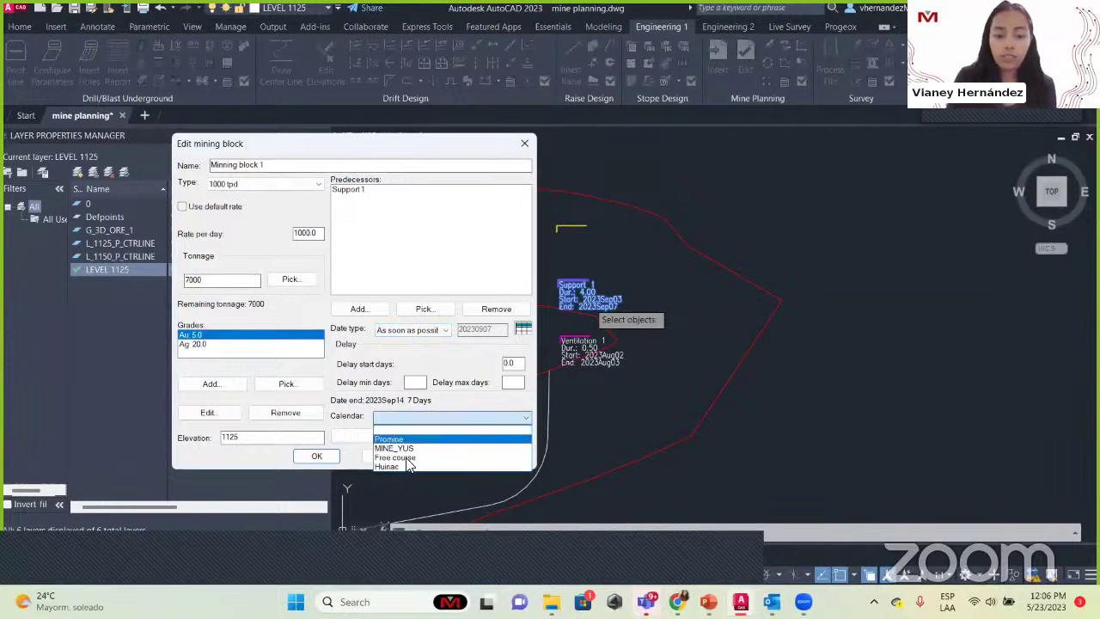
left_click(395, 458)
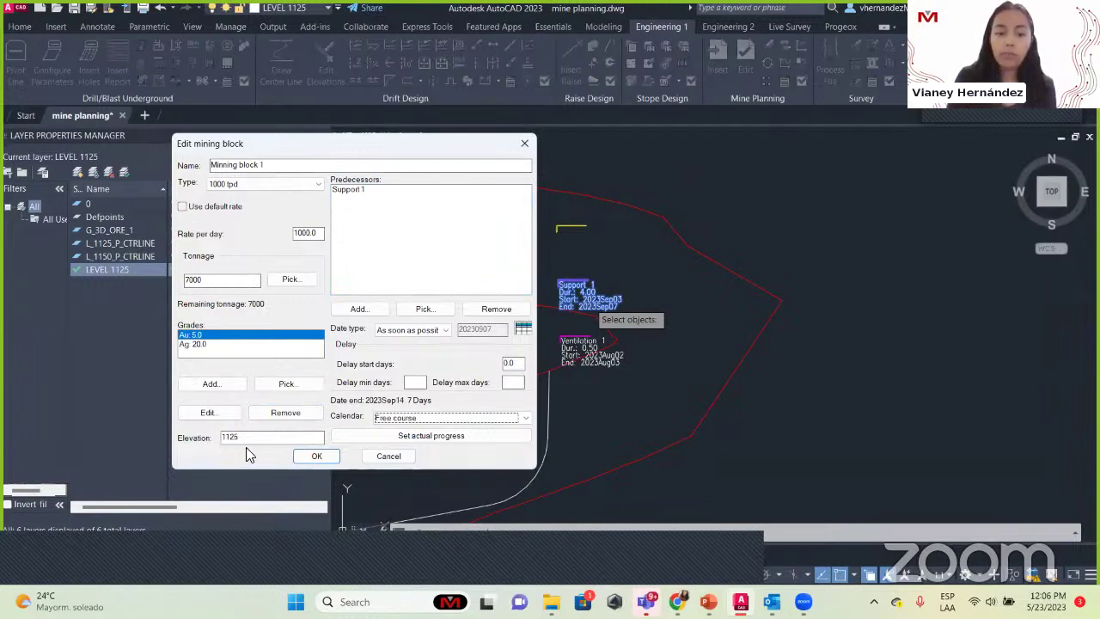
double_click(208, 284)
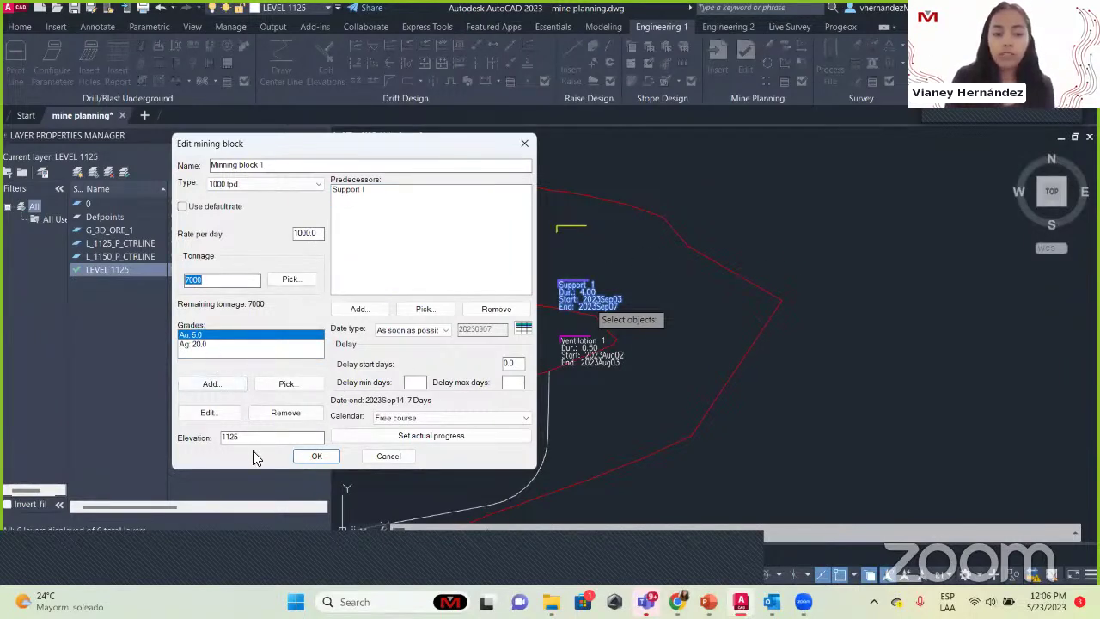
double_click(228, 437)
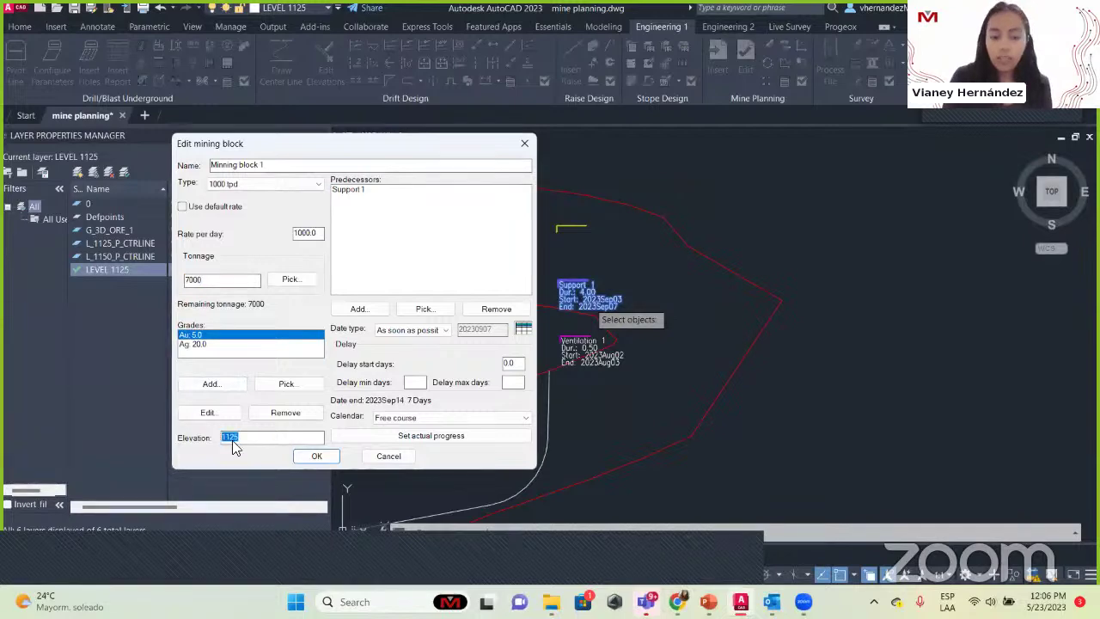
left_click(316, 458)
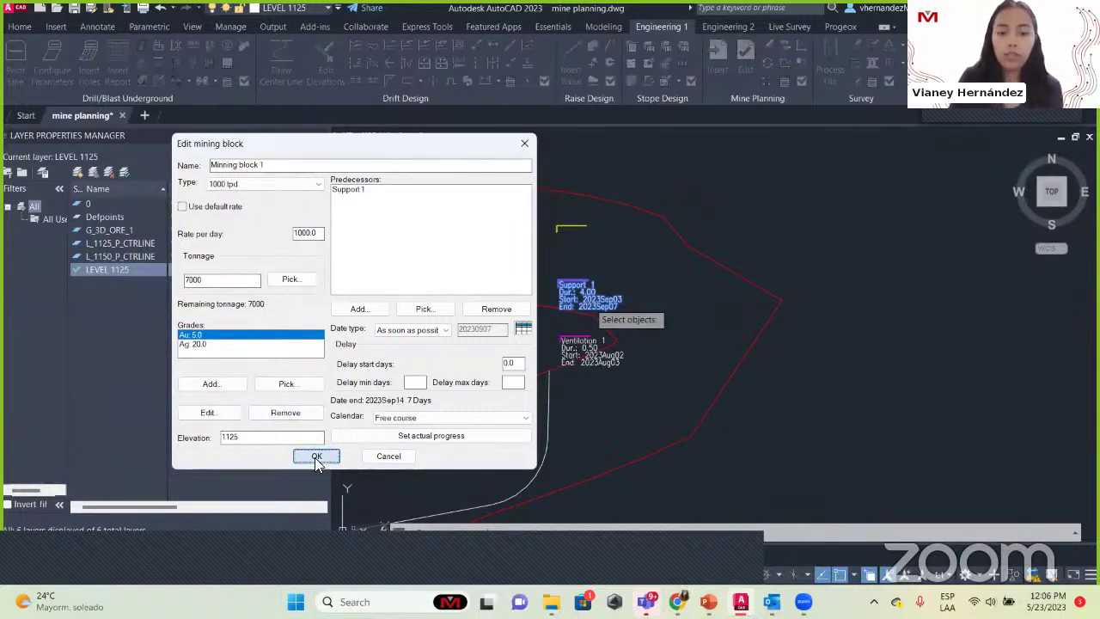
Step: Insert a Fan in Bulkhead task just north of the western drift's end, inside the inner ore outline
scroll(636, 238, "up", 4)
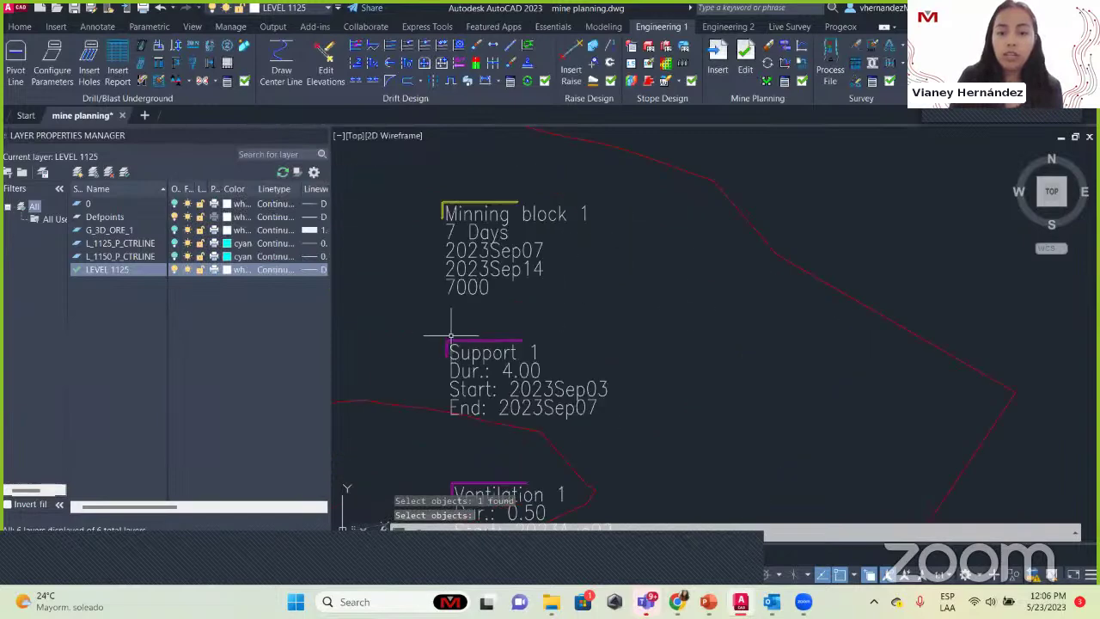
scroll(552, 312, "down", 5)
scroll(687, 322, "up", 5)
scroll(626, 314, "down", 4)
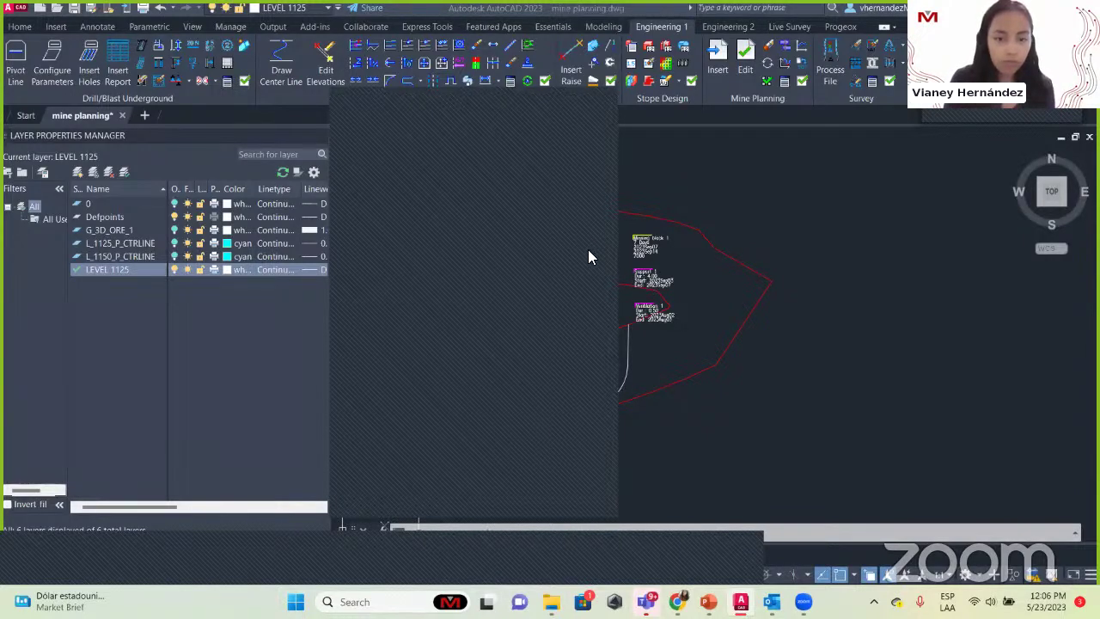
left_click(606, 103)
middle_click_drag(430, 315, 693, 278)
scroll(525, 326, "up", 4)
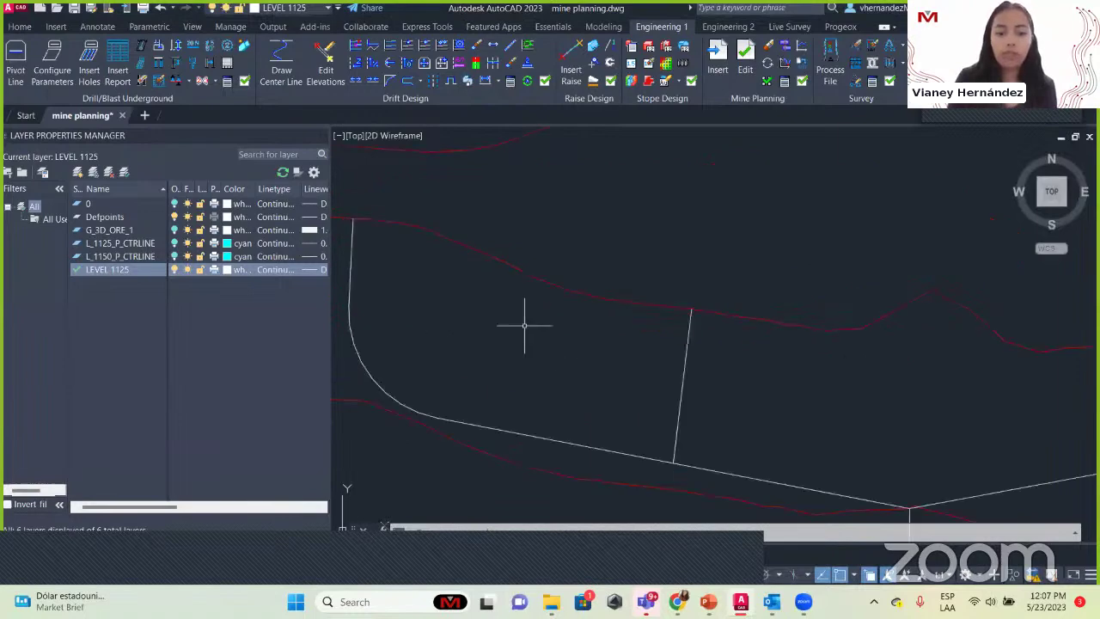
mouse_move(533, 369)
middle_mouse_down()
mouse_move(894, 390)
mouse_move(590, 355)
middle_mouse_up()
scroll(885, 387, "down", 2)
left_click(717, 61)
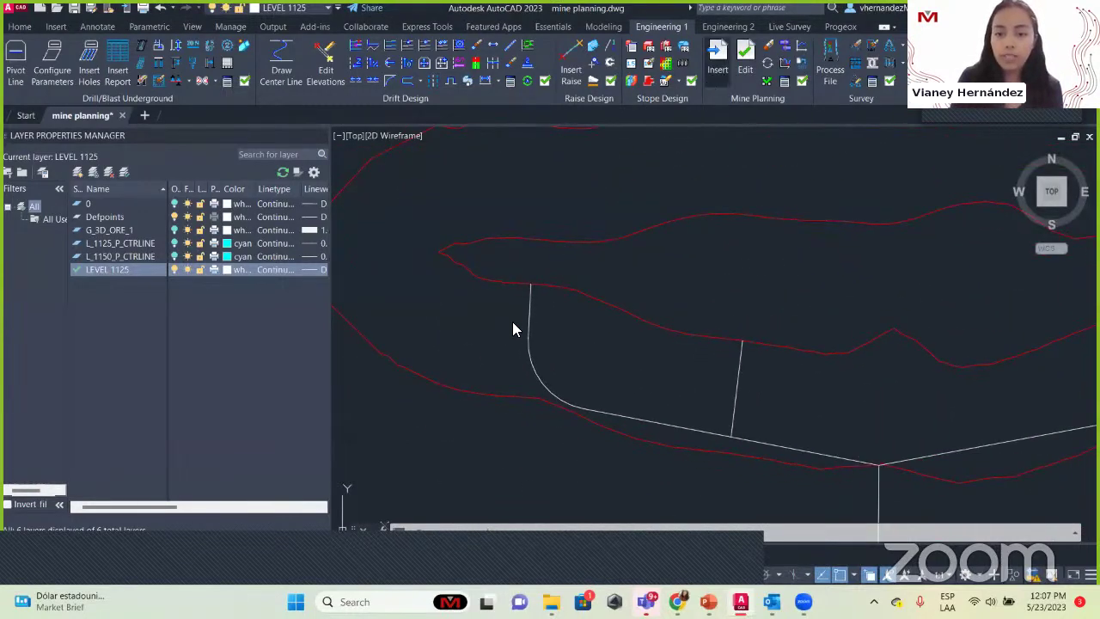
left_click(559, 285)
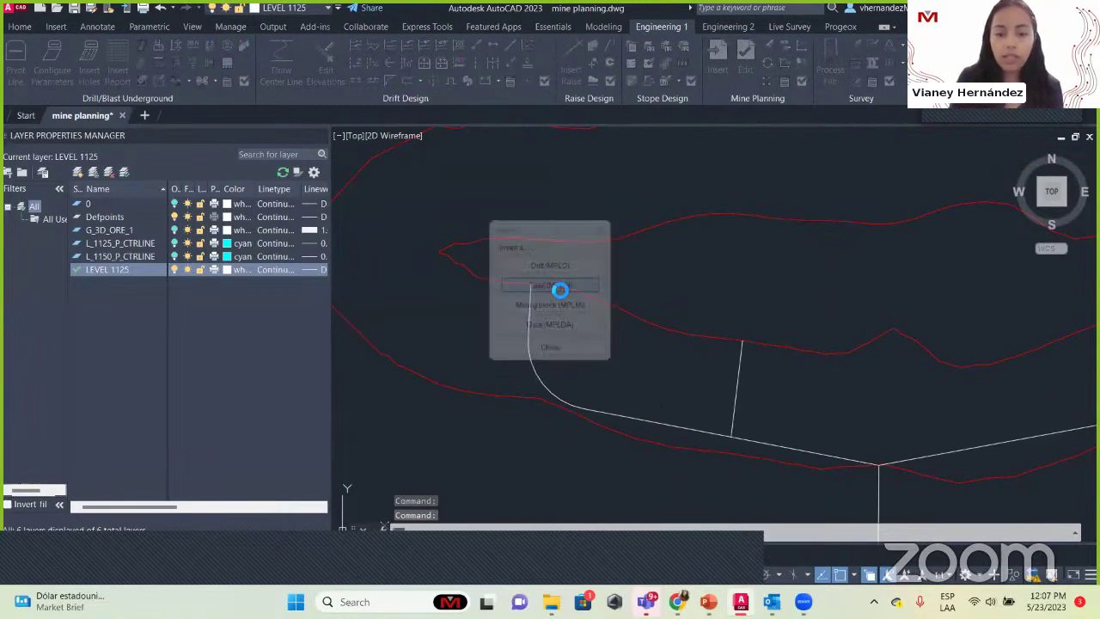
left_click(375, 238)
left_click(348, 201)
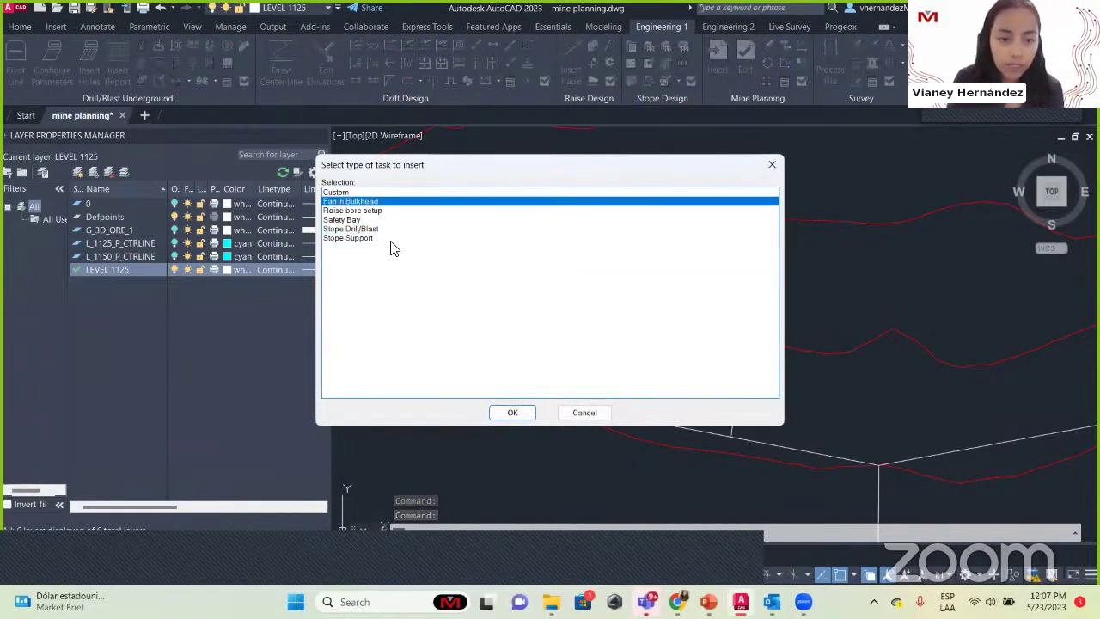
left_click(514, 413)
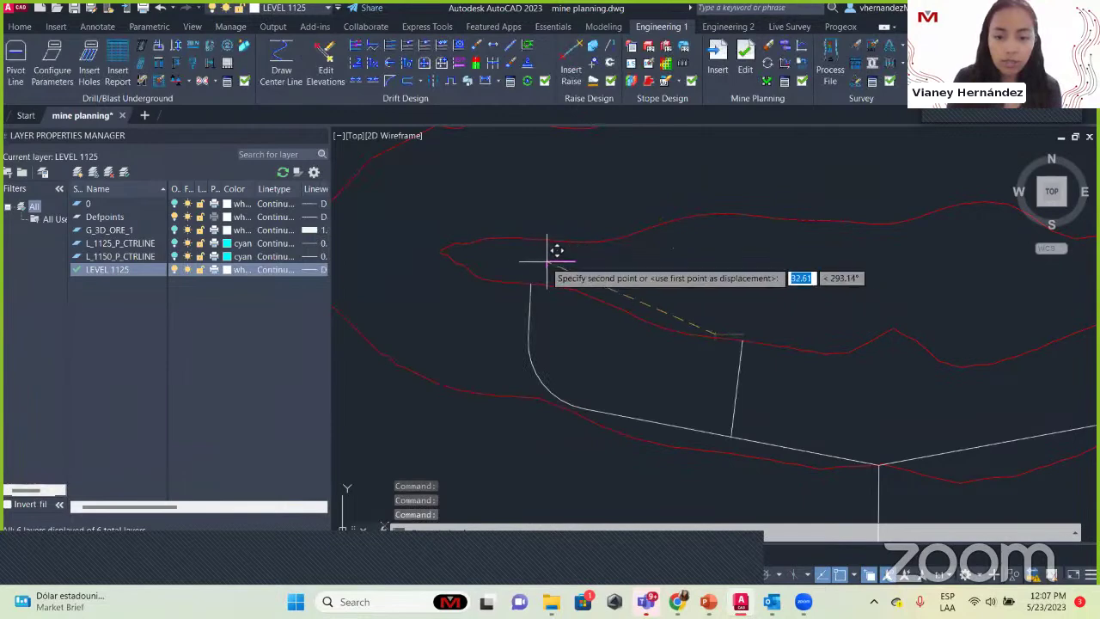
left_click(545, 248)
Step: Name the Fan in Bulkhead task Ventilation-2 and set its duration to 1 day
type("Ventilation ")
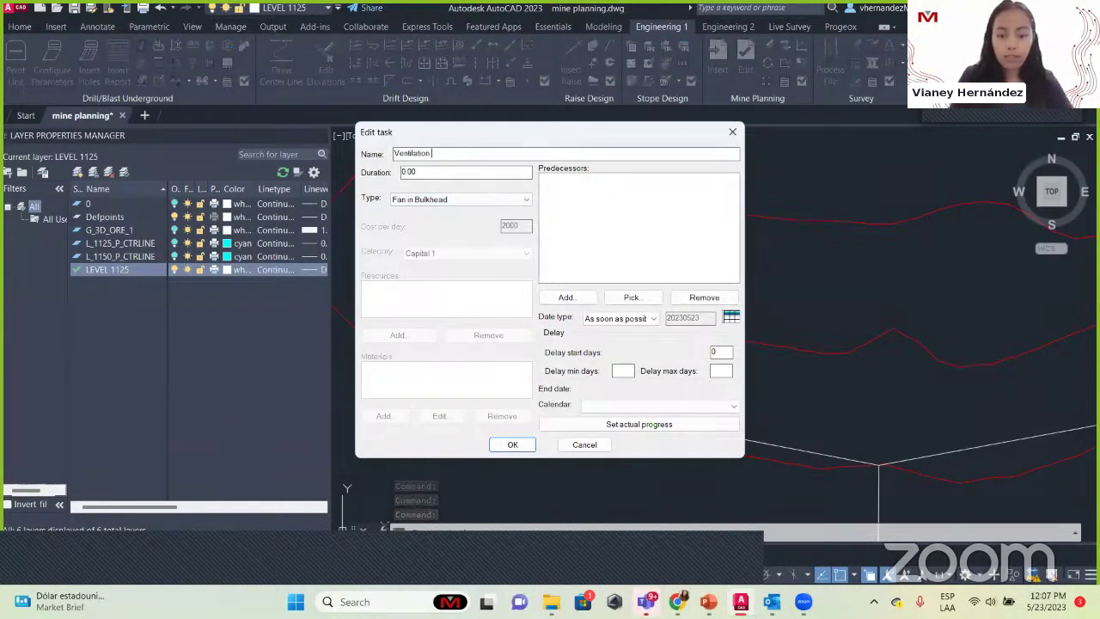
type("-")
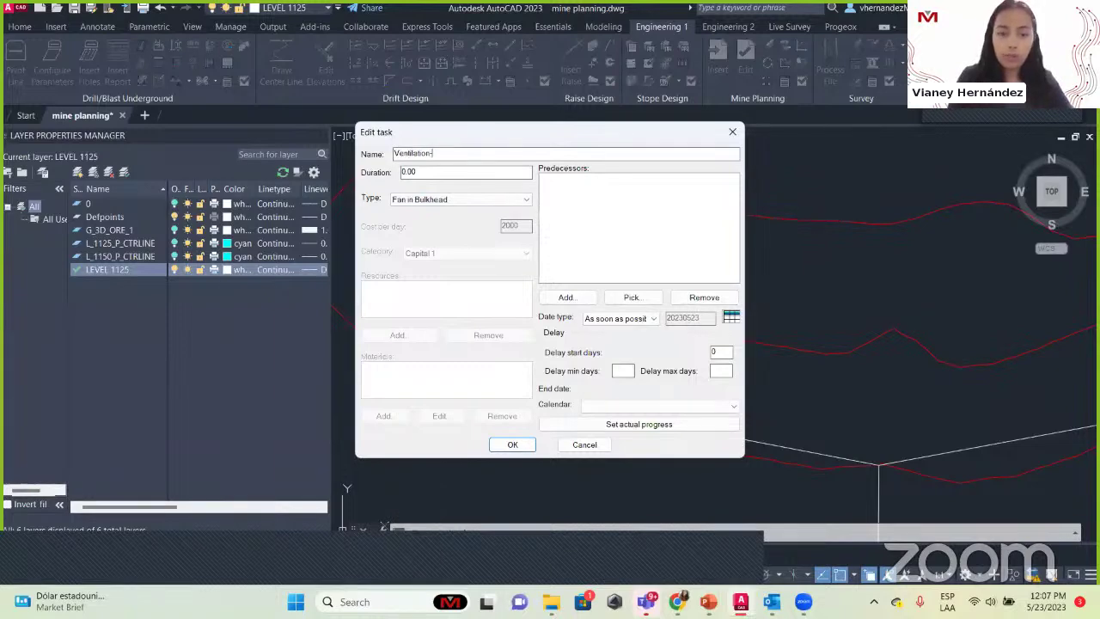
left_click(422, 176)
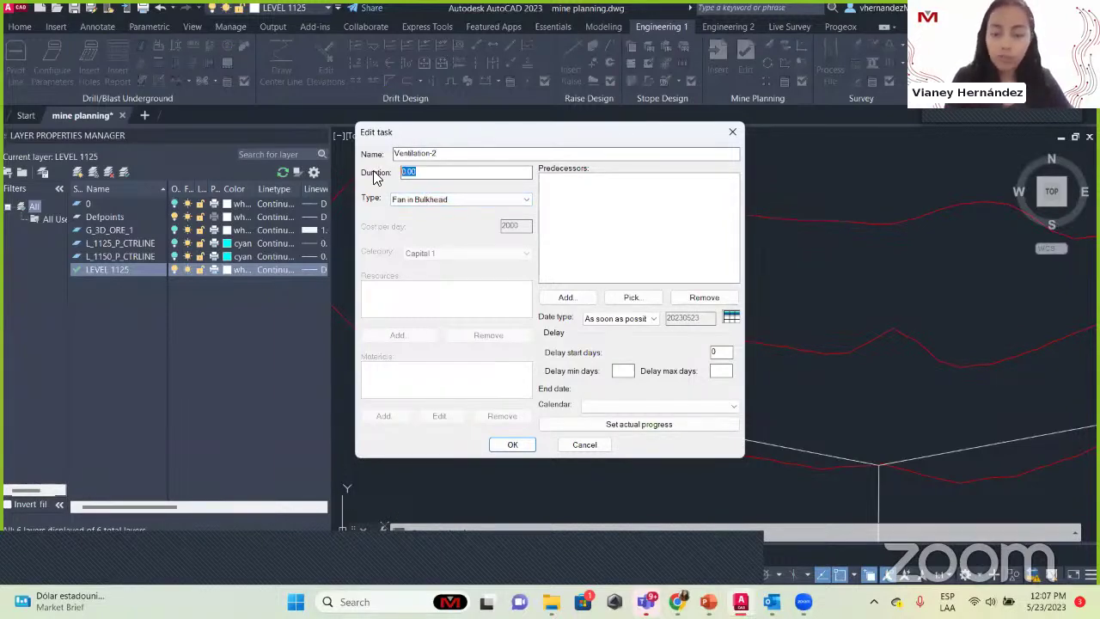
Step: Pick the curved western drift as the predecessor of Ventilation-2 and accept the task
left_click(631, 297)
left_click(528, 305)
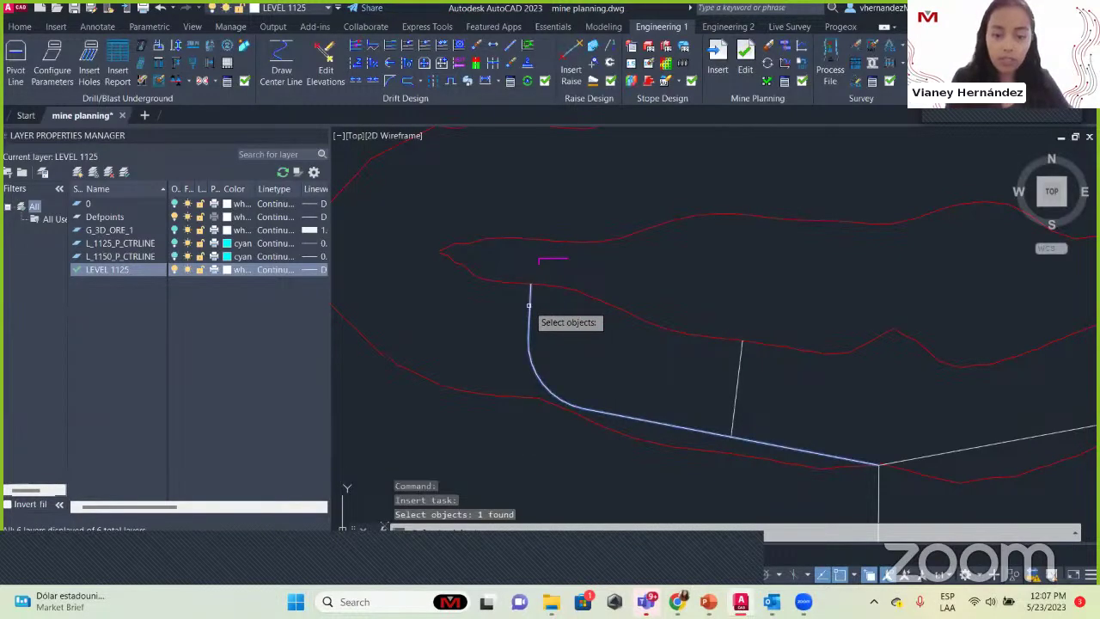
key("Return")
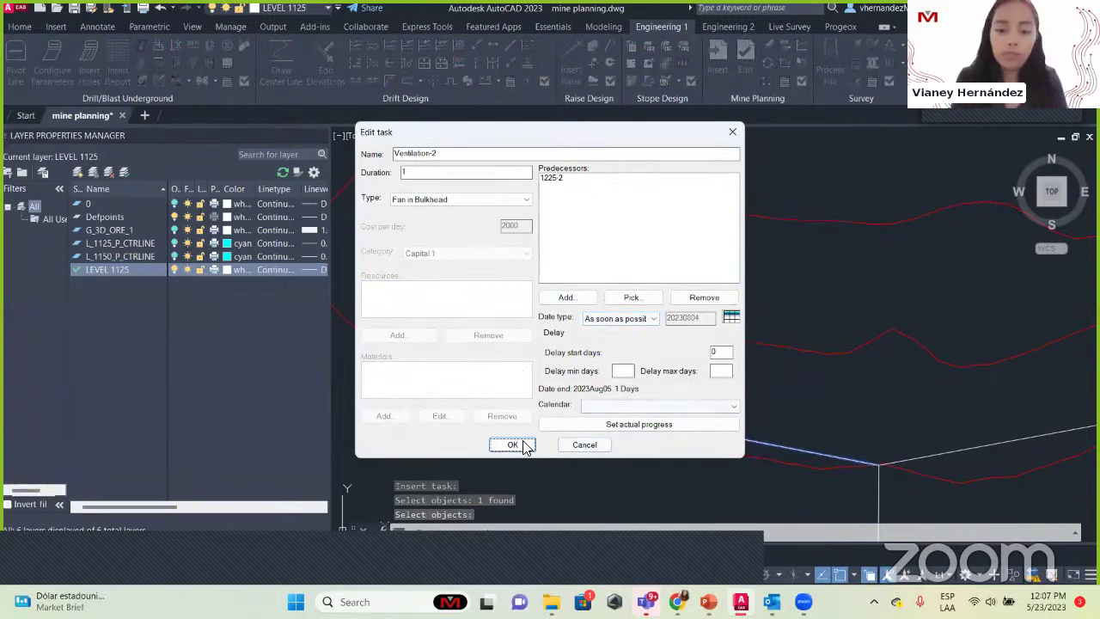
left_click(513, 444)
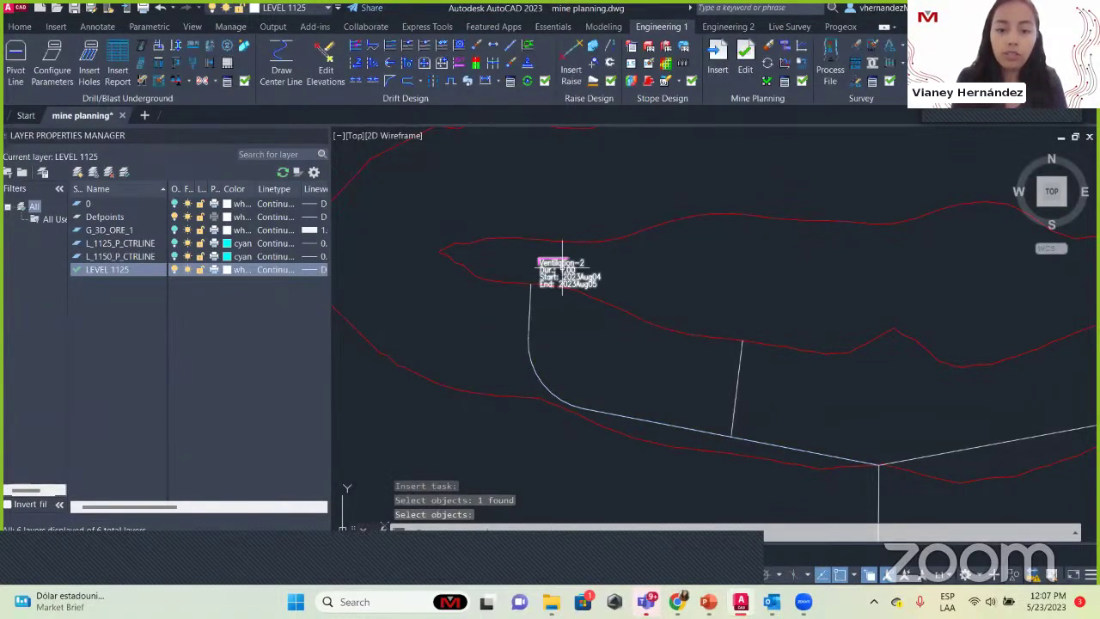
Step: Insert a Stope Support task directly north of the Ventilation-2 label, just outside the inner ore outline
scroll(610, 330, "up", 2)
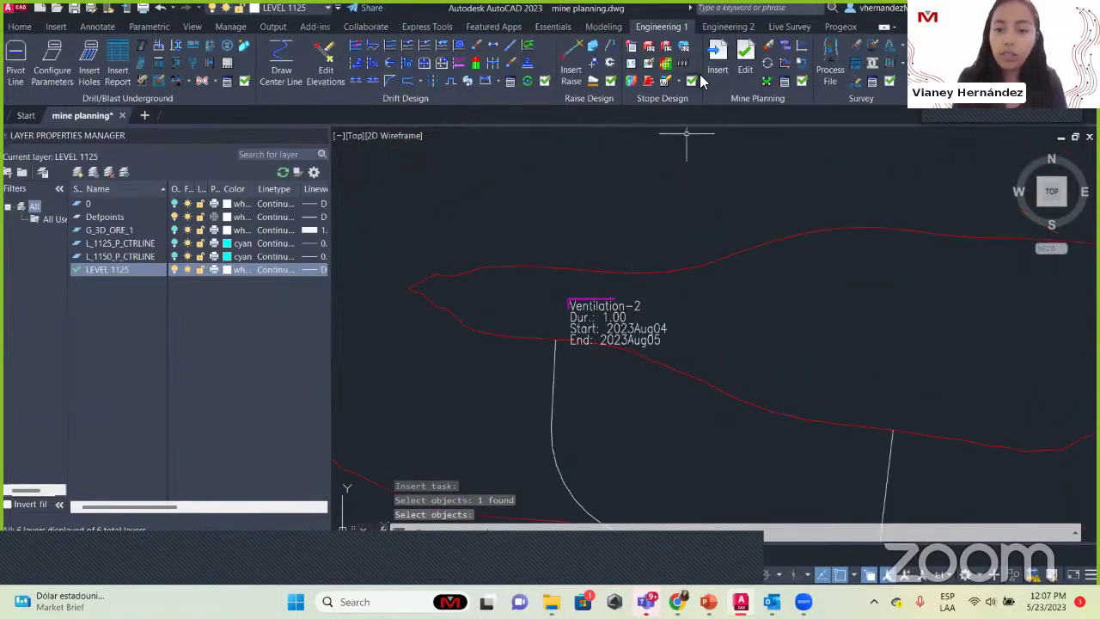
key("Return")
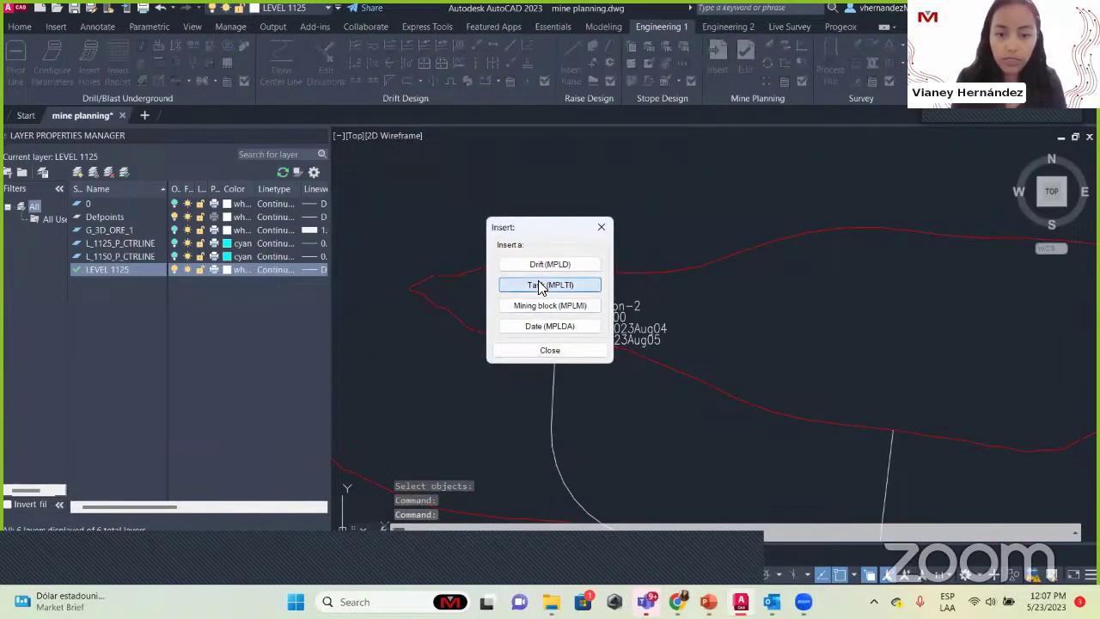
left_click(546, 284)
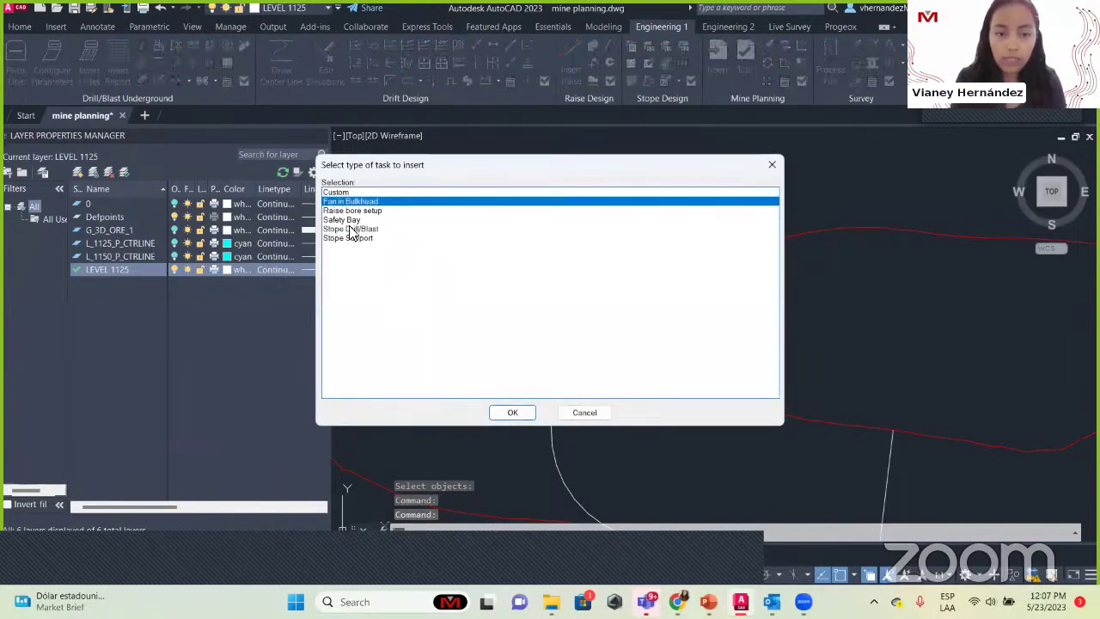
left_click(363, 238)
left_click(514, 411)
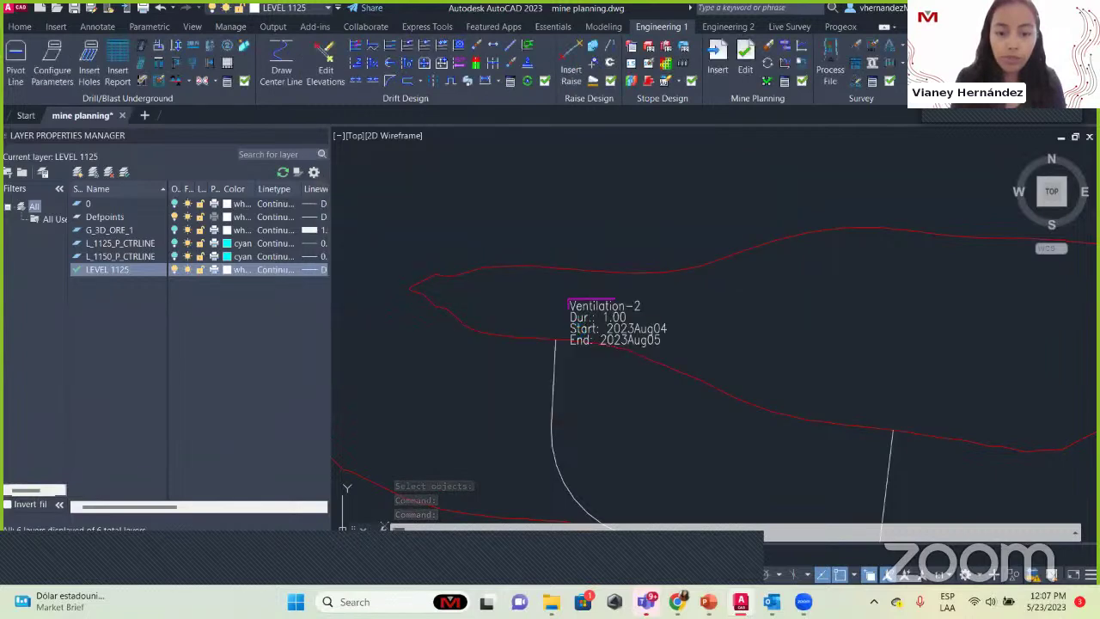
left_click(575, 212)
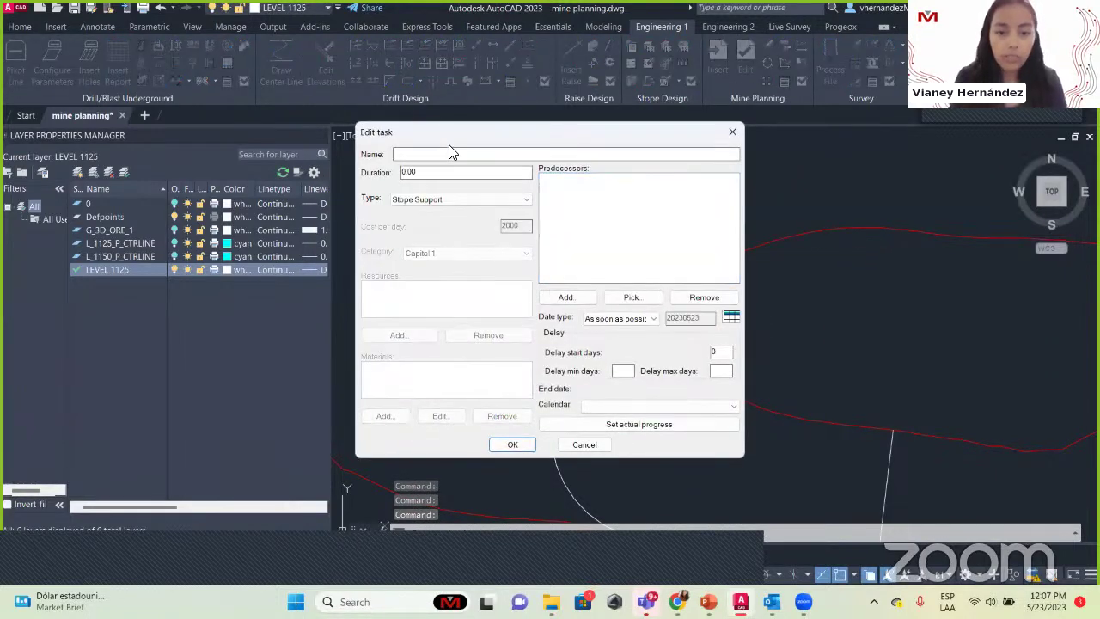
Step: Name the Stope Support task Support and set its duration to 5 days
left_click_drag(450, 131, 215, 198)
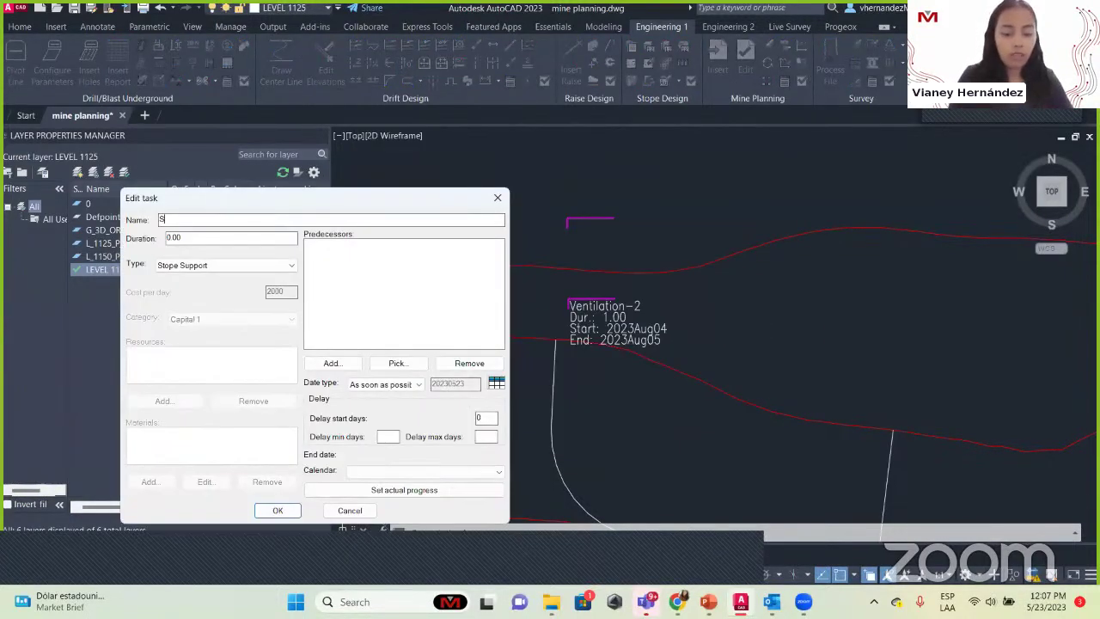
left_click_drag(203, 242, 107, 245)
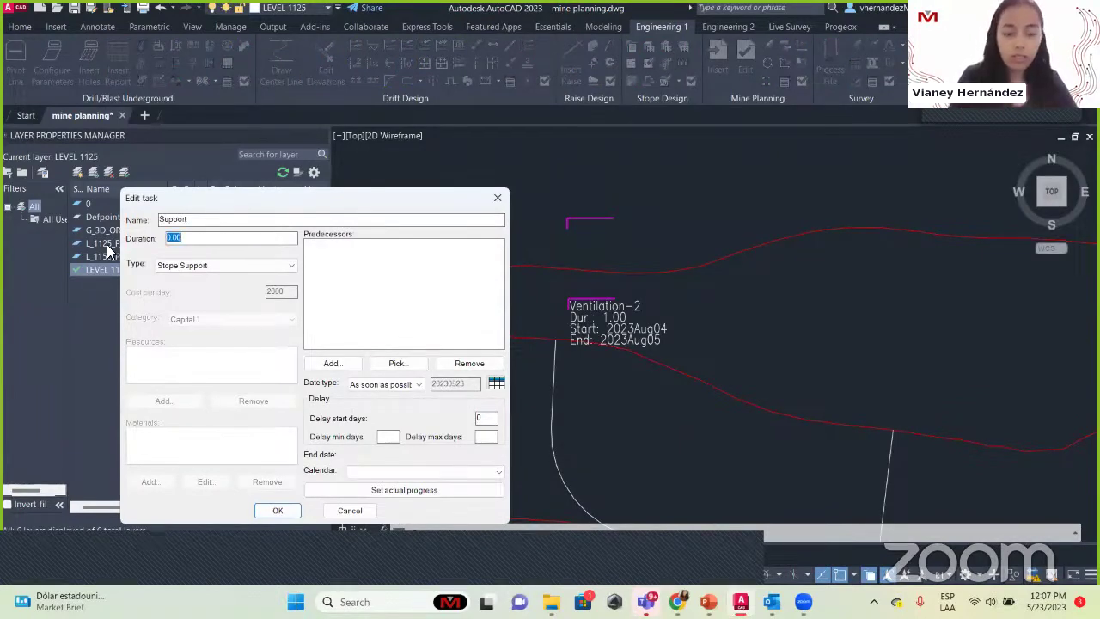
type("5")
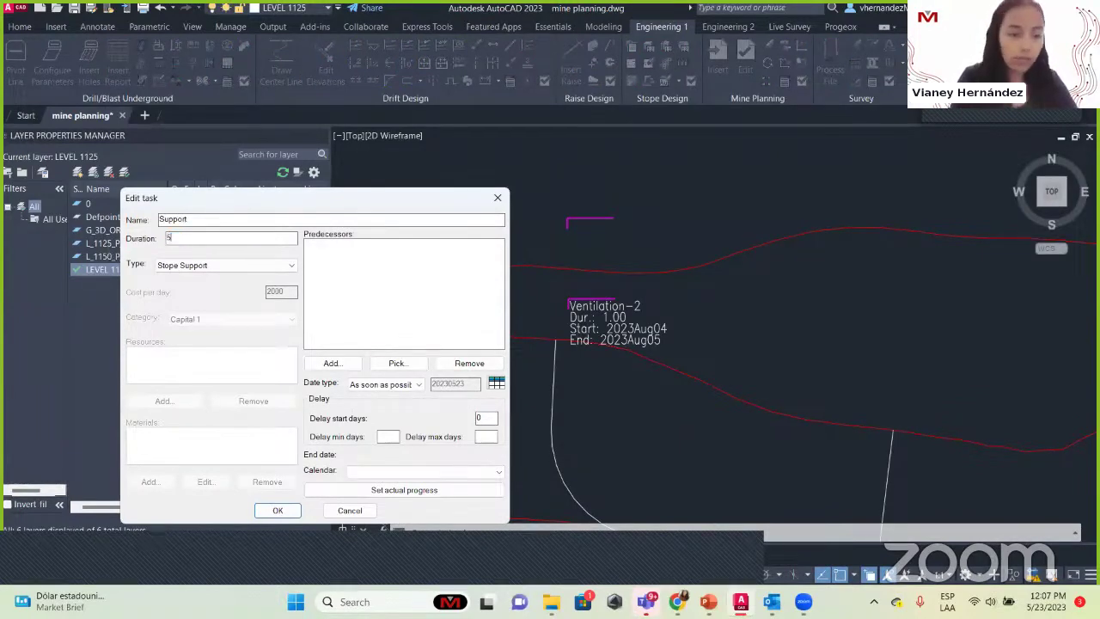
Step: Pick Ventilation-2 as the predecessor of the Support task and accept the task
left_click(396, 365)
left_click(615, 338)
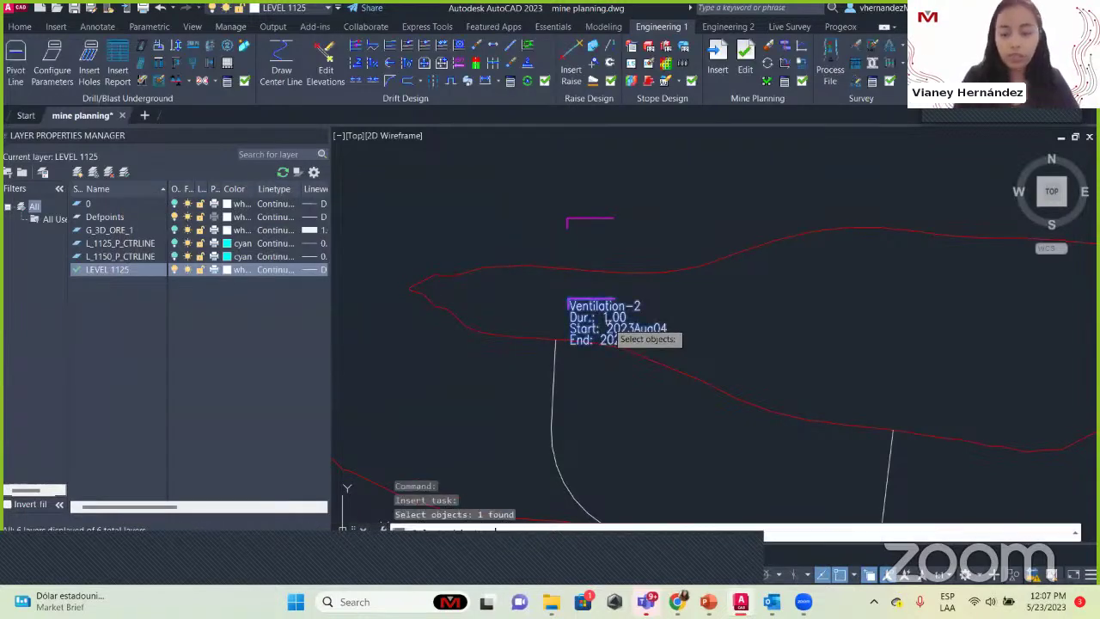
key("Return")
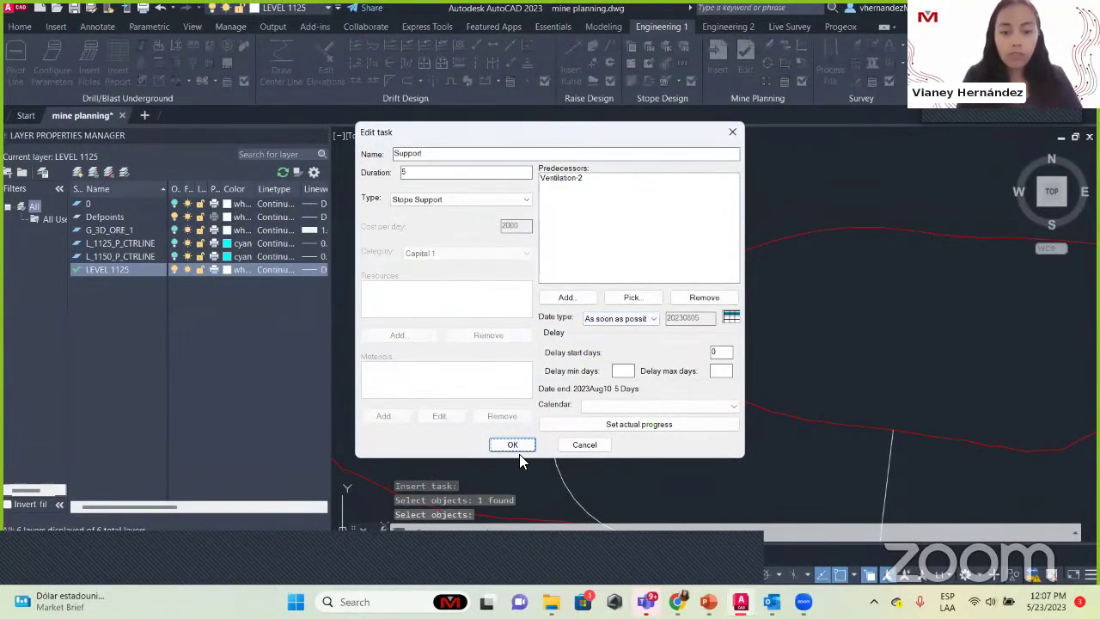
left_click(515, 447)
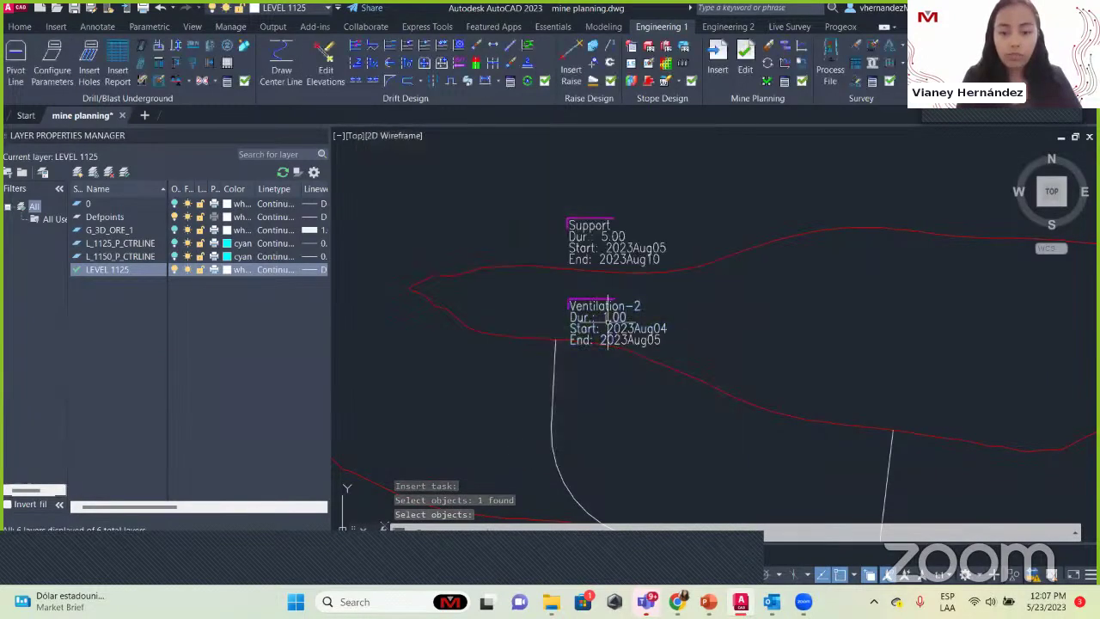
Step: Insert a 1000 tpd mining block north of the Support task, between the inner and outer red outlines
scroll(670, 358, "up", 2)
scroll(719, 361, "down", 2)
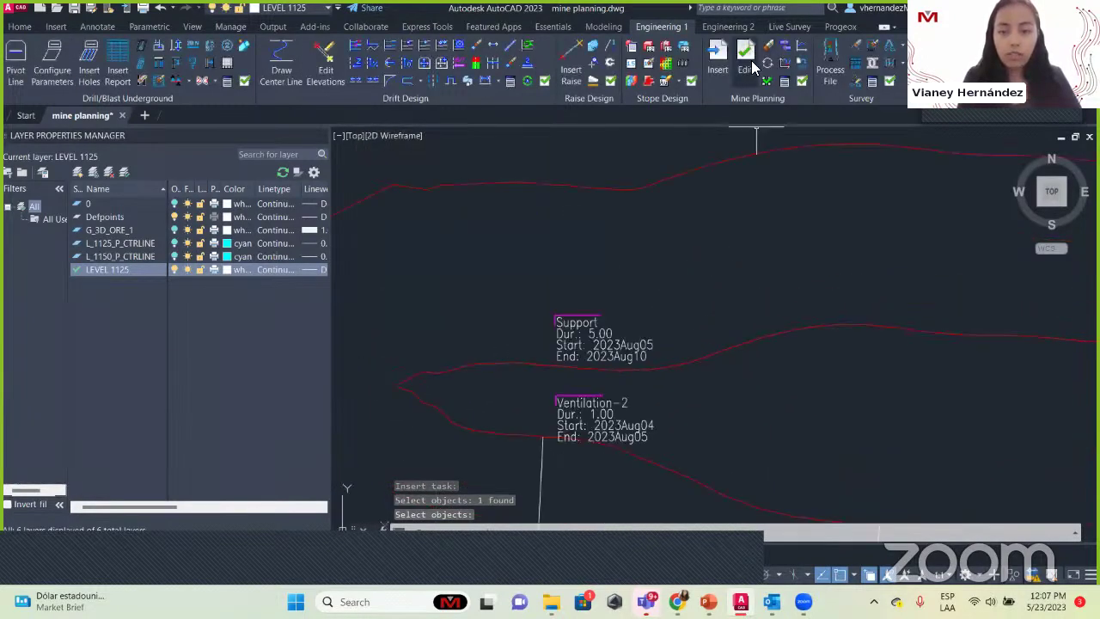
left_click(718, 60)
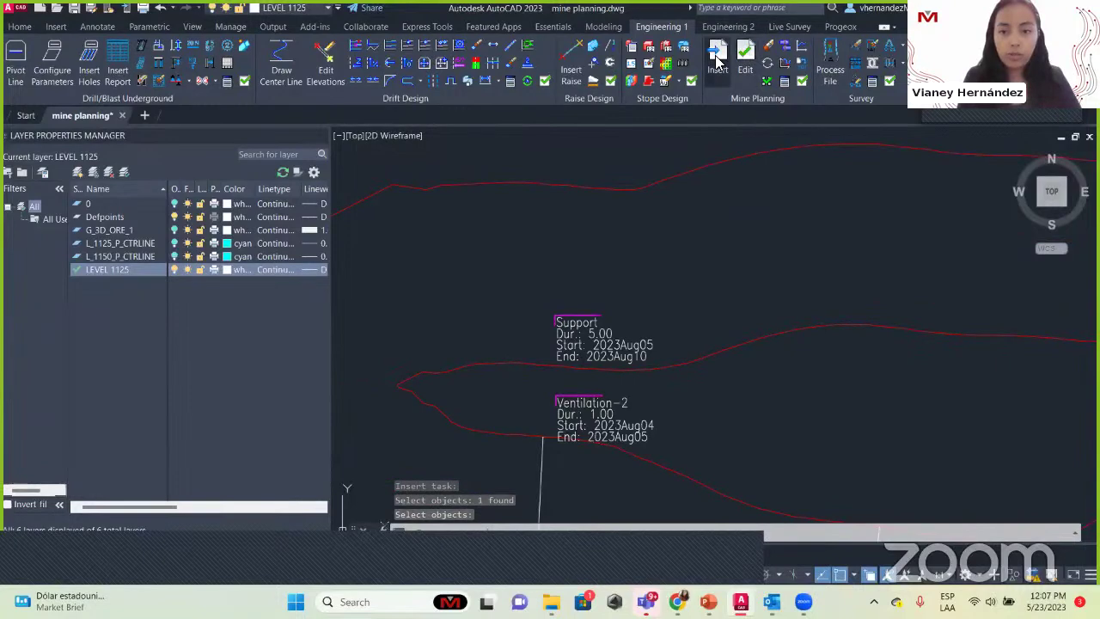
left_click(554, 305)
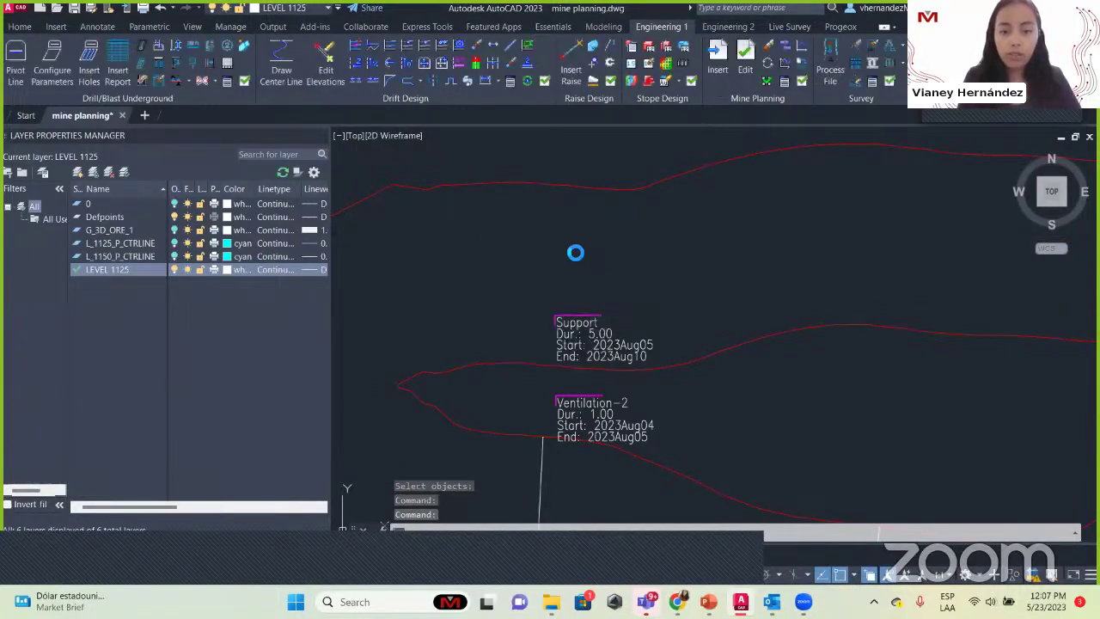
left_click(339, 193)
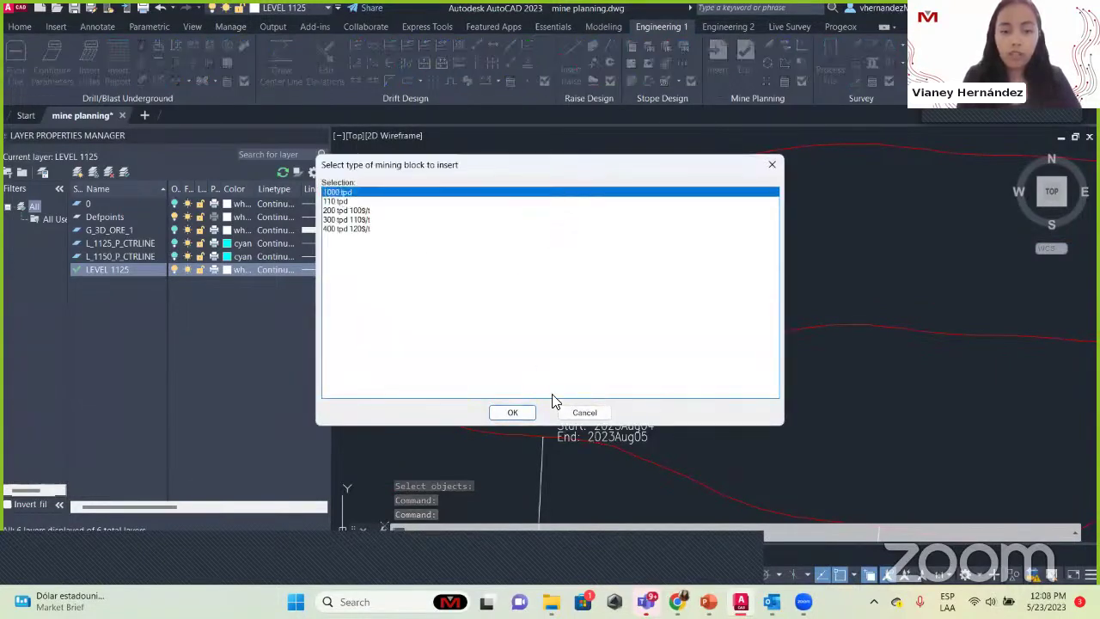
left_click(513, 413)
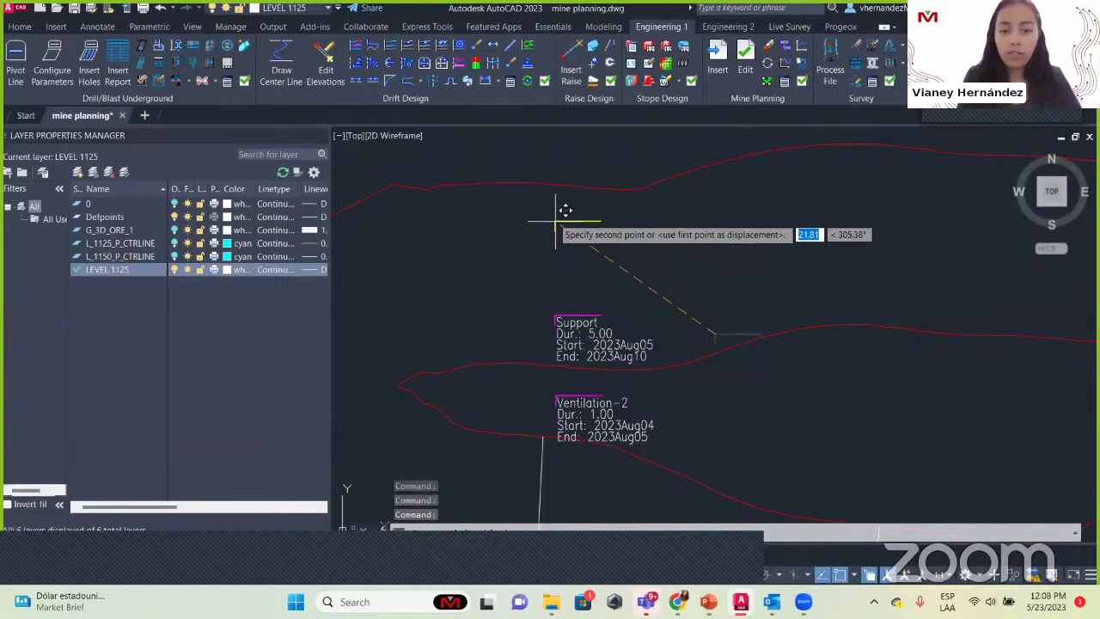
left_click(550, 217)
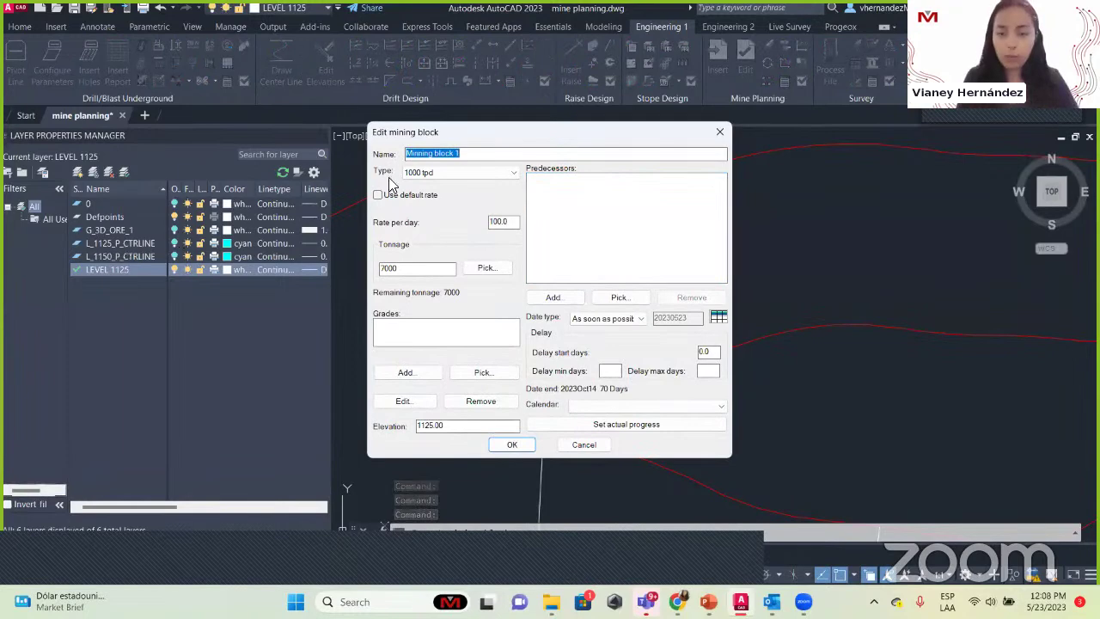
Step: Rename the mining block as Minning block 2 and pick the Support task as its predecessor
left_click_drag(421, 134, 274, 142)
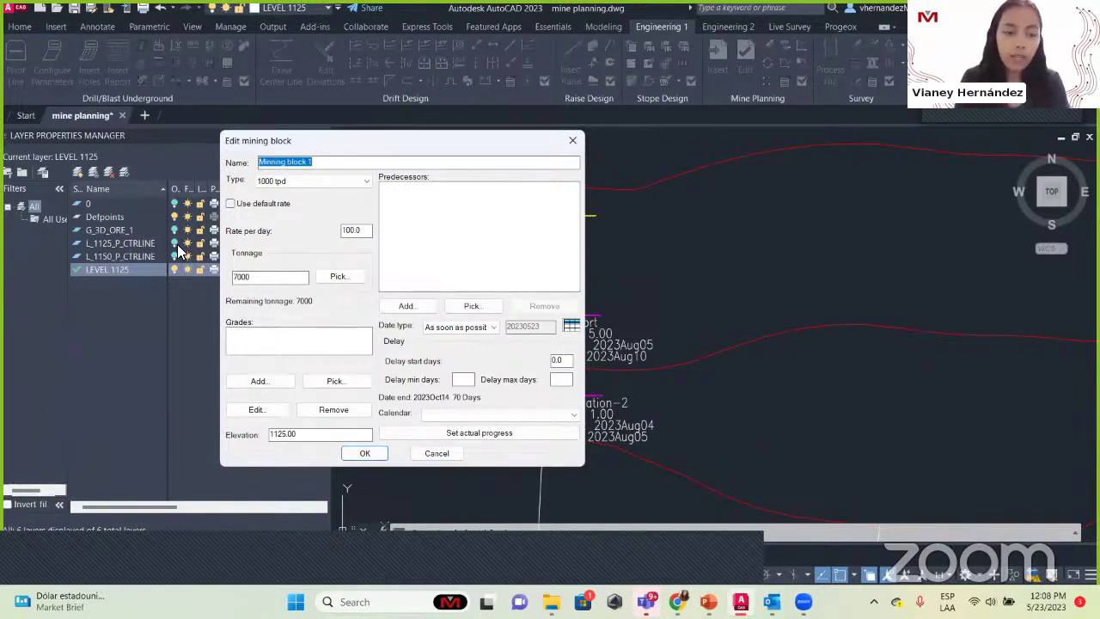
left_click(350, 165)
key("BackSpace")
type("2")
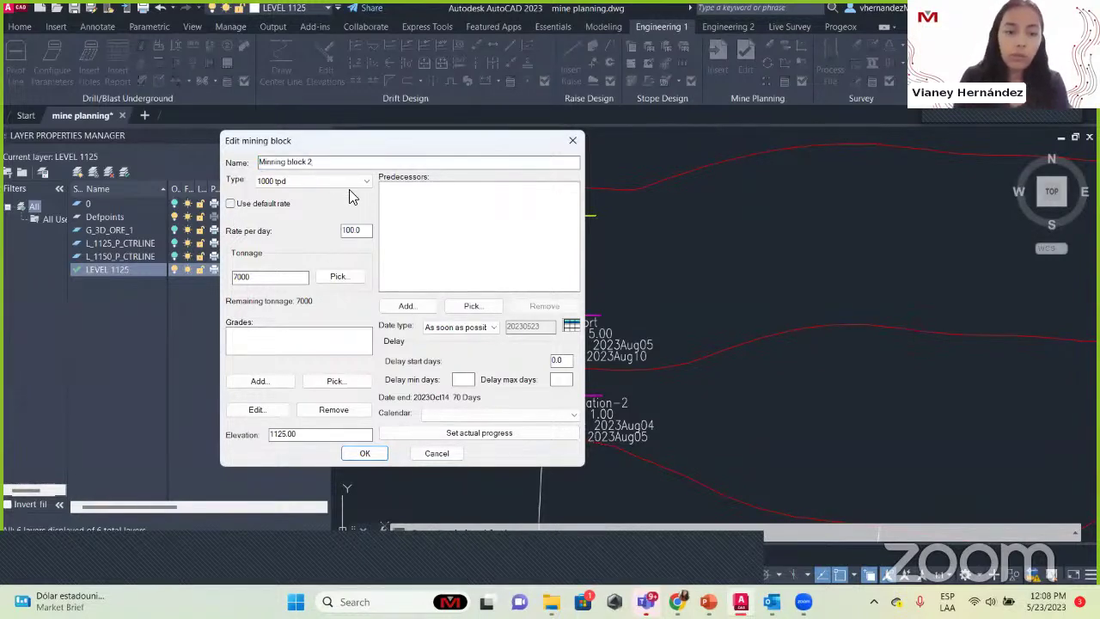
left_click(464, 307)
left_click(593, 340)
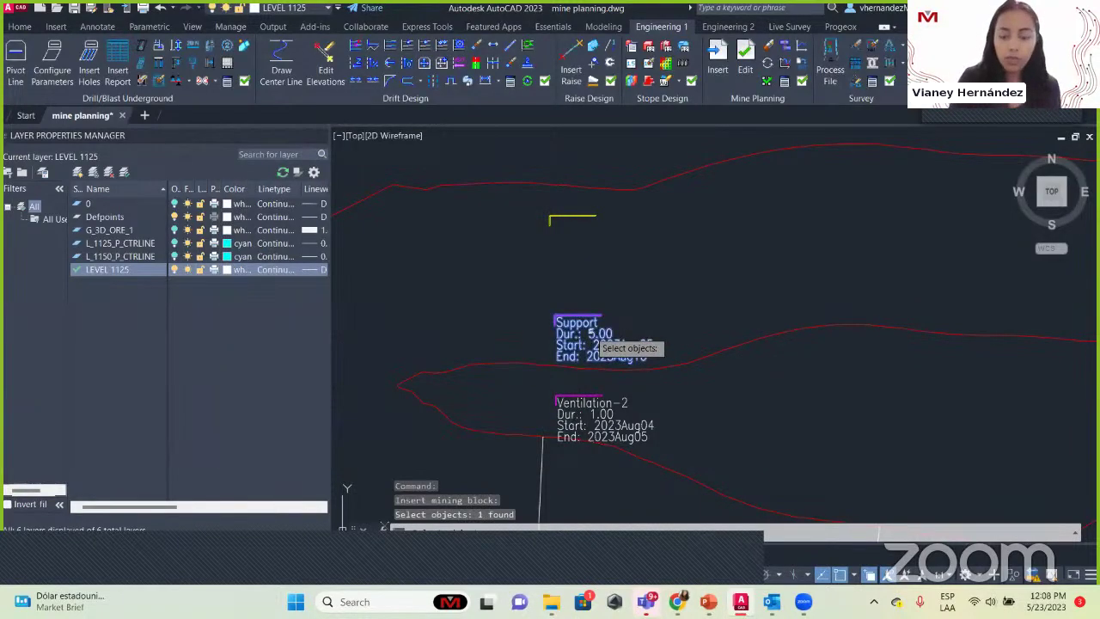
key("Return")
Step: Set the tonnage of Minning block 2 to 1000
left_click_drag(412, 273, 377, 272)
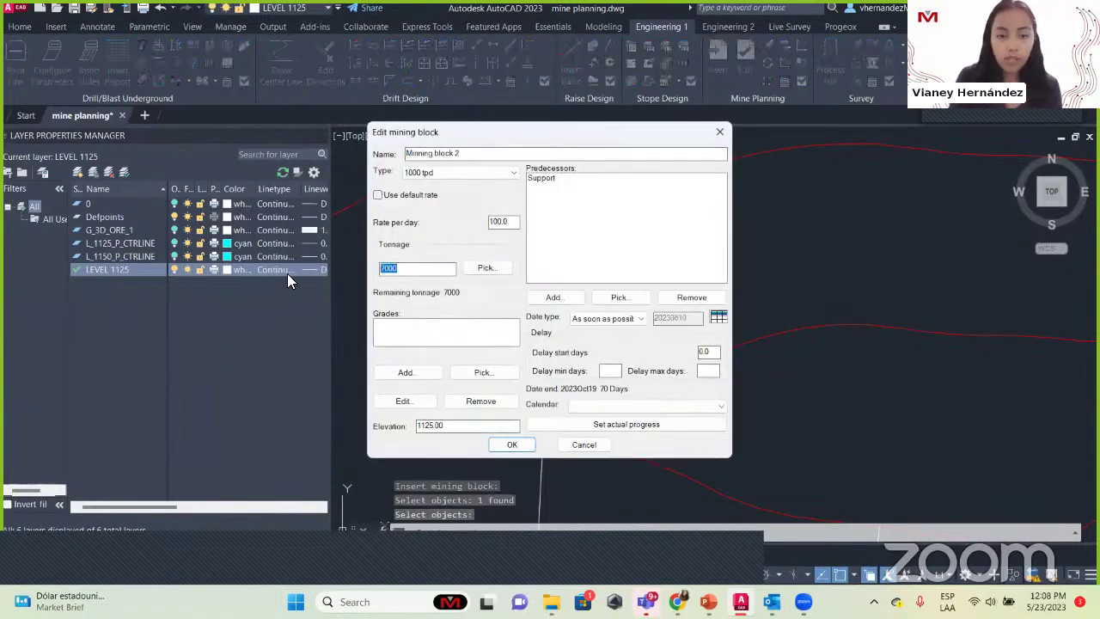
type("1000")
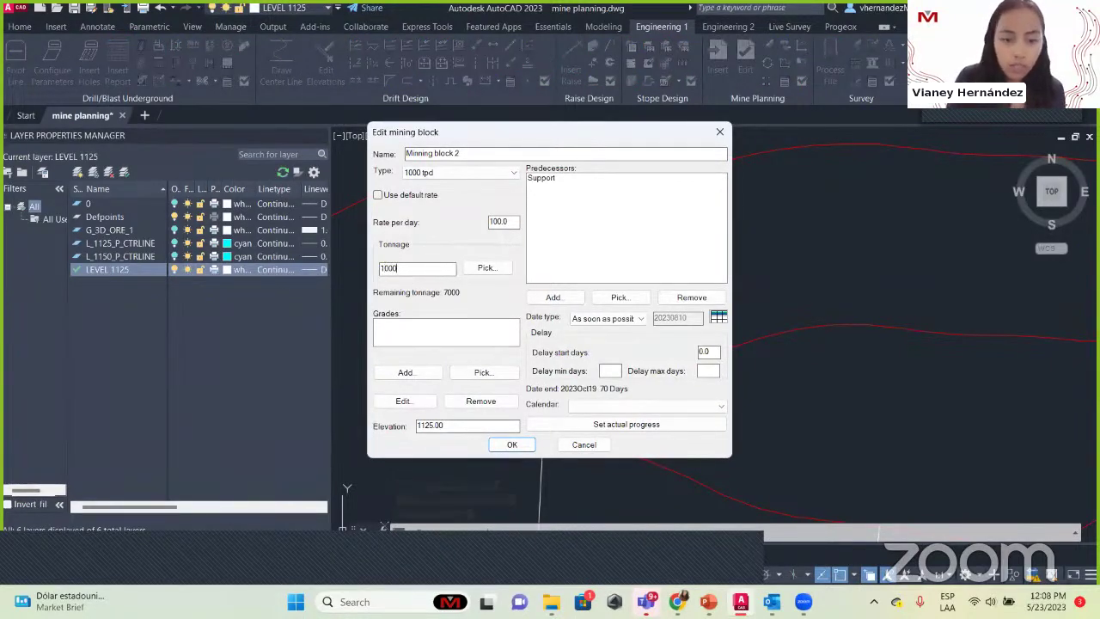
left_click(610, 371)
left_click(424, 269)
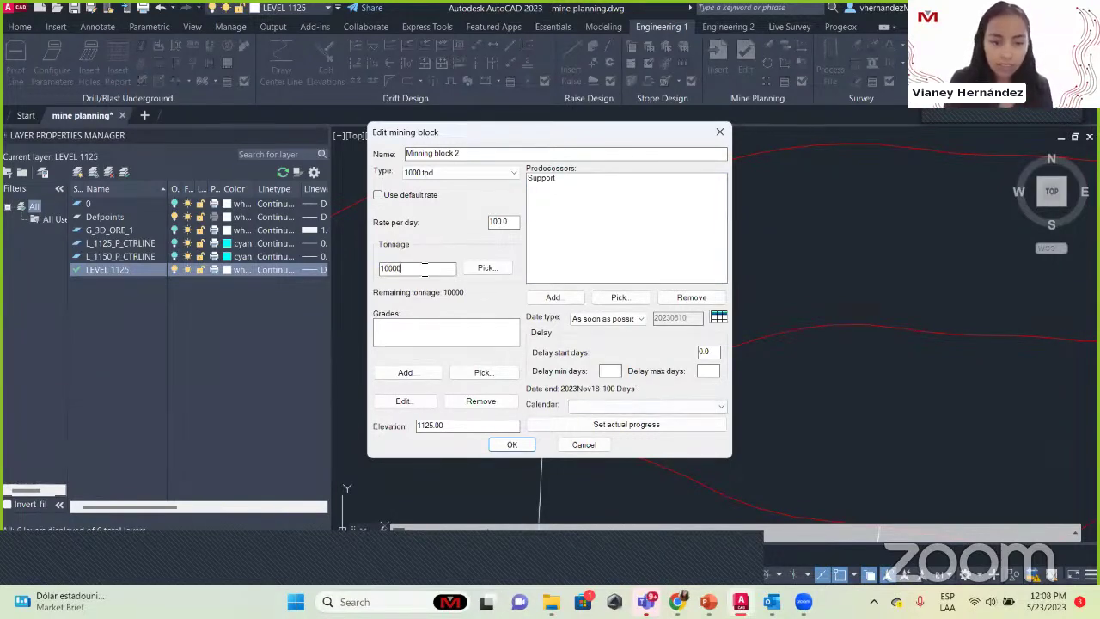
left_click(610, 372)
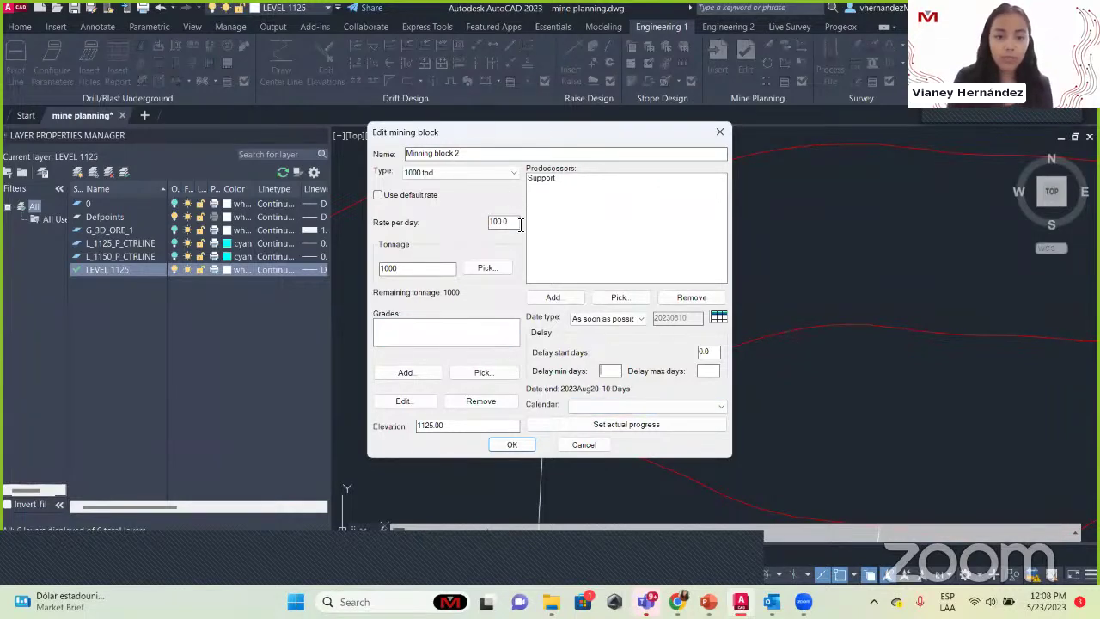
Step: Keep the 1000 tpd type for Minning block 2 and set its rate per day to 1000
left_click(452, 173)
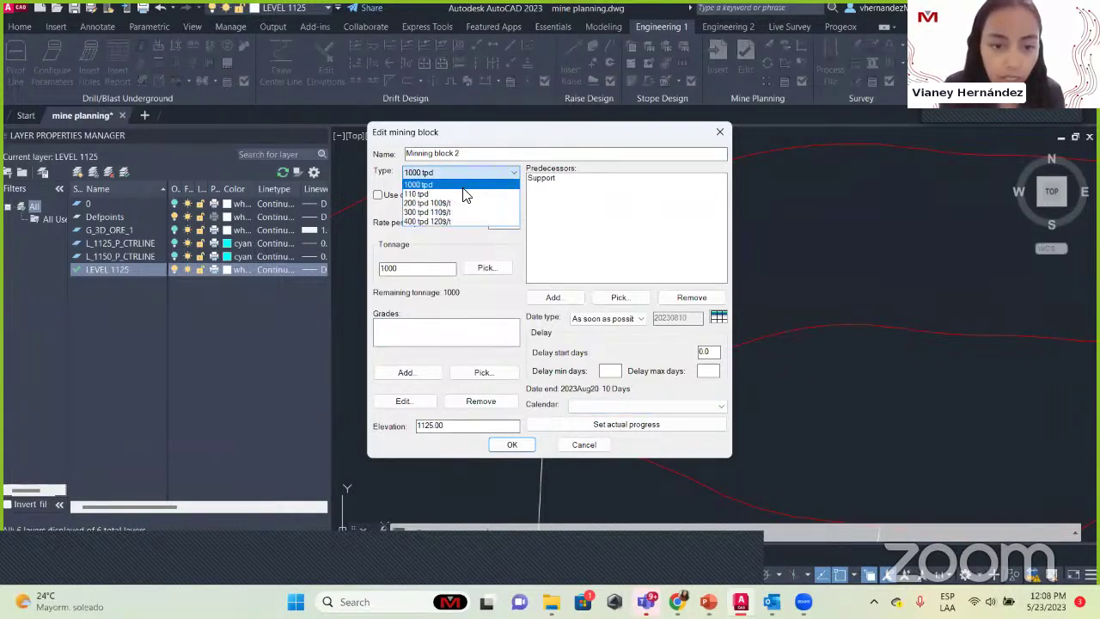
left_click(464, 186)
left_click(505, 223)
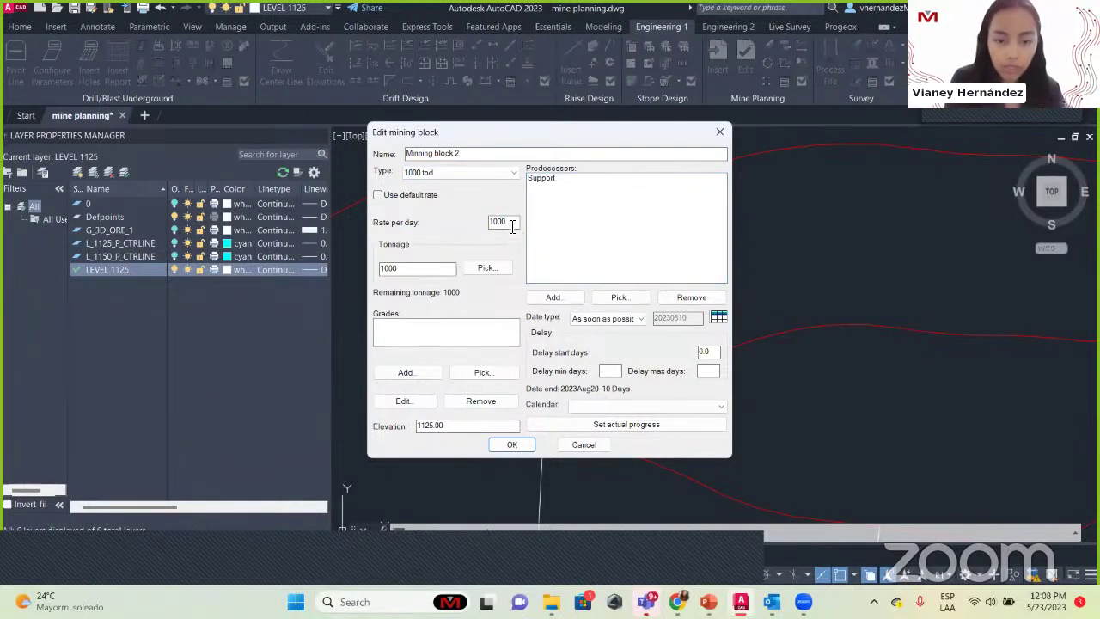
Step: Add an Au grade with a value of 8 to Minning block 2
left_click(417, 375)
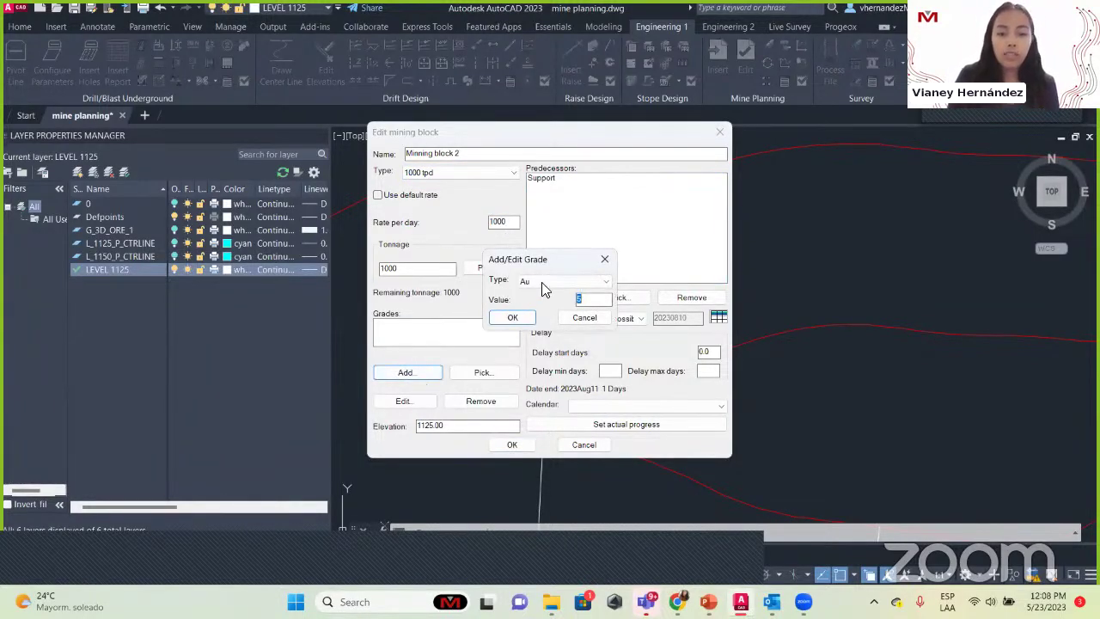
key("Tab")
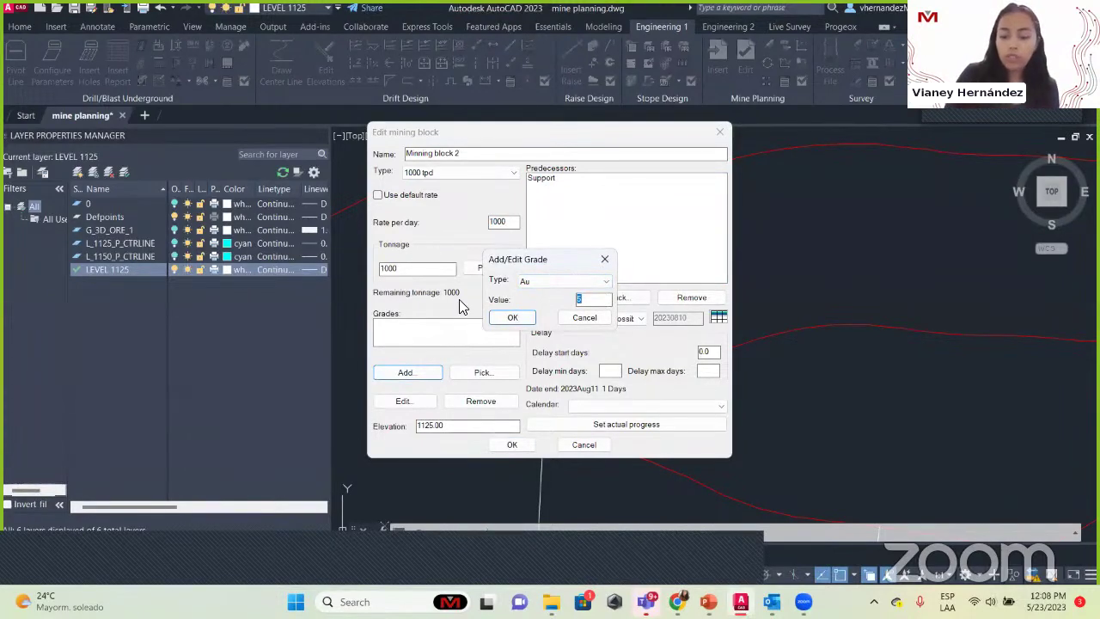
left_click(512, 317)
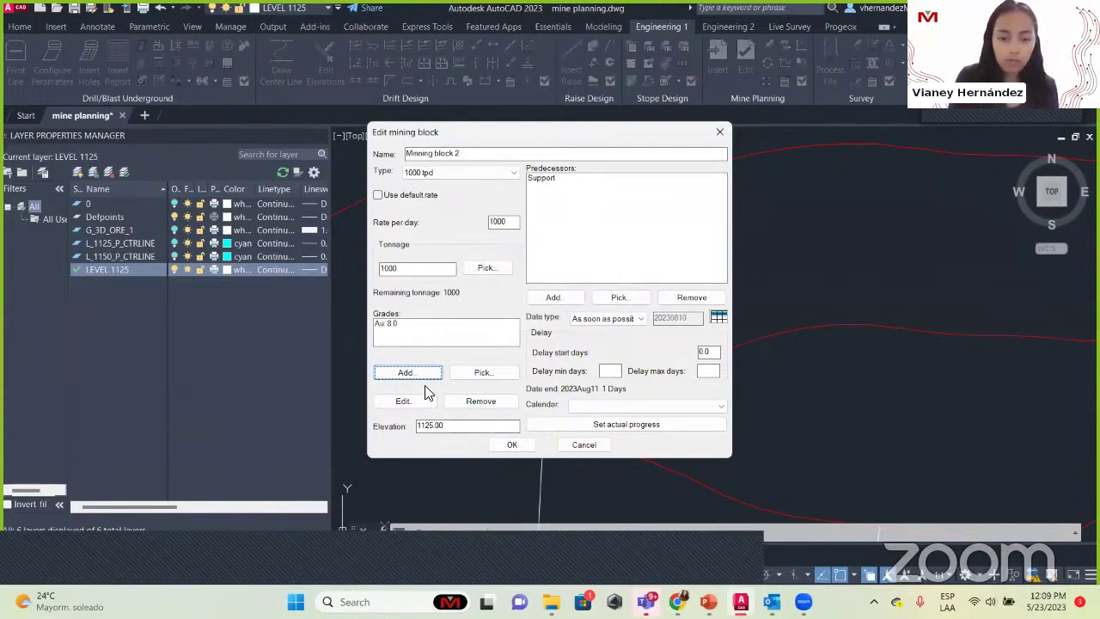
Step: Add an Ag grade with a value of 25 to Minning block 2 and accept the mining block
left_click(421, 374)
left_click(551, 282)
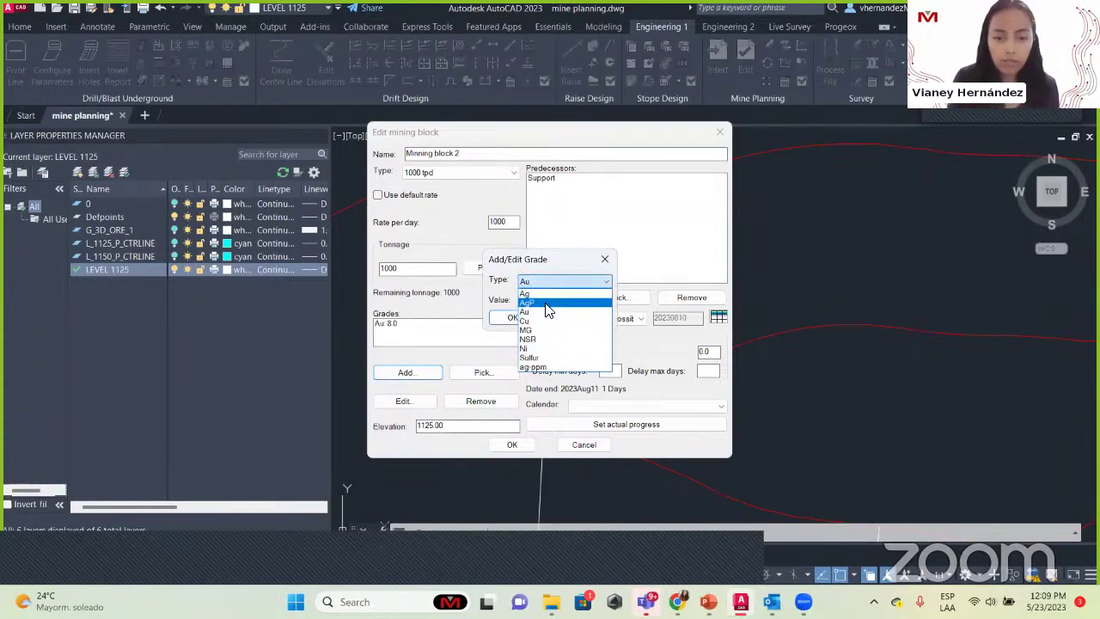
left_click(541, 302)
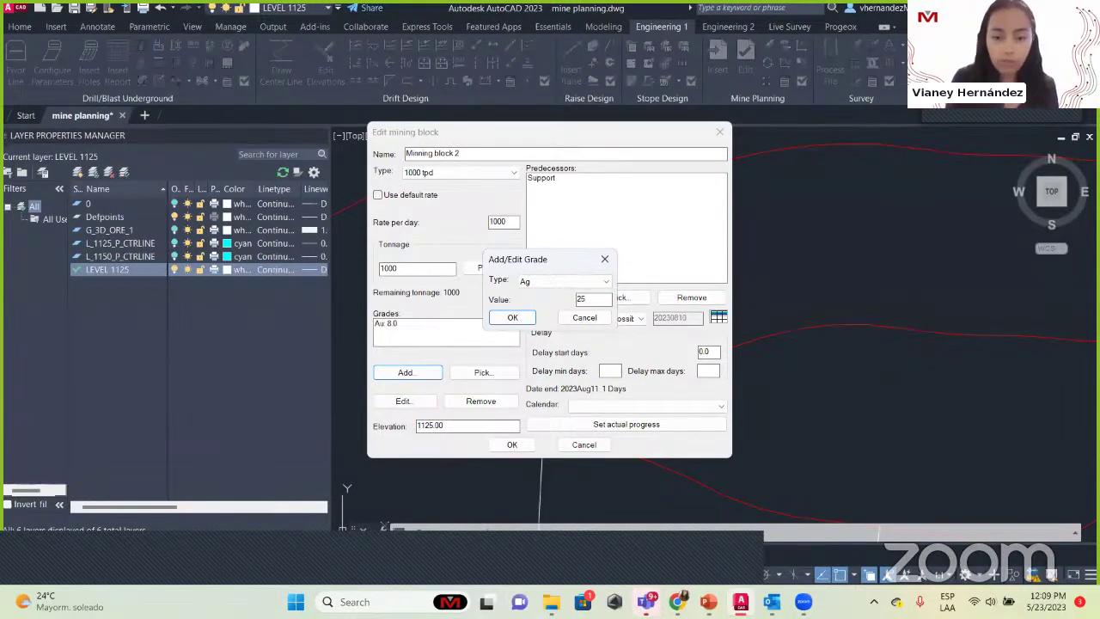
left_click(524, 316)
left_click(516, 440)
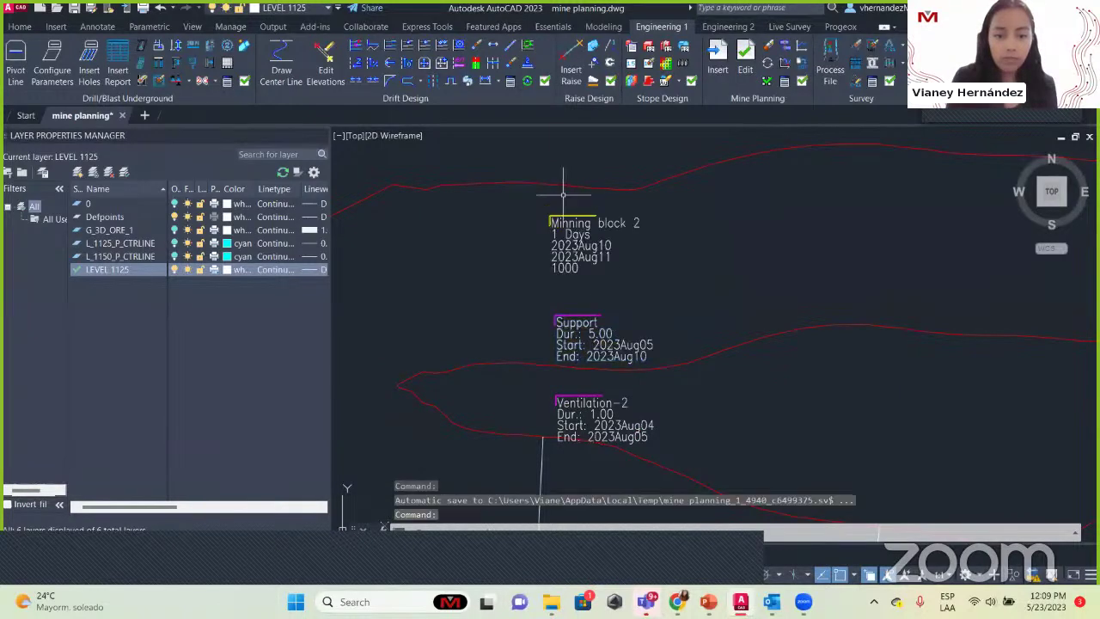
Step: Briefly show the L_1150_P_CTRLINE layer, hide it again, and turn off the current layer LEVEL 1125
scroll(656, 284, "down", 3)
middle_click_drag(737, 388, 576, 359)
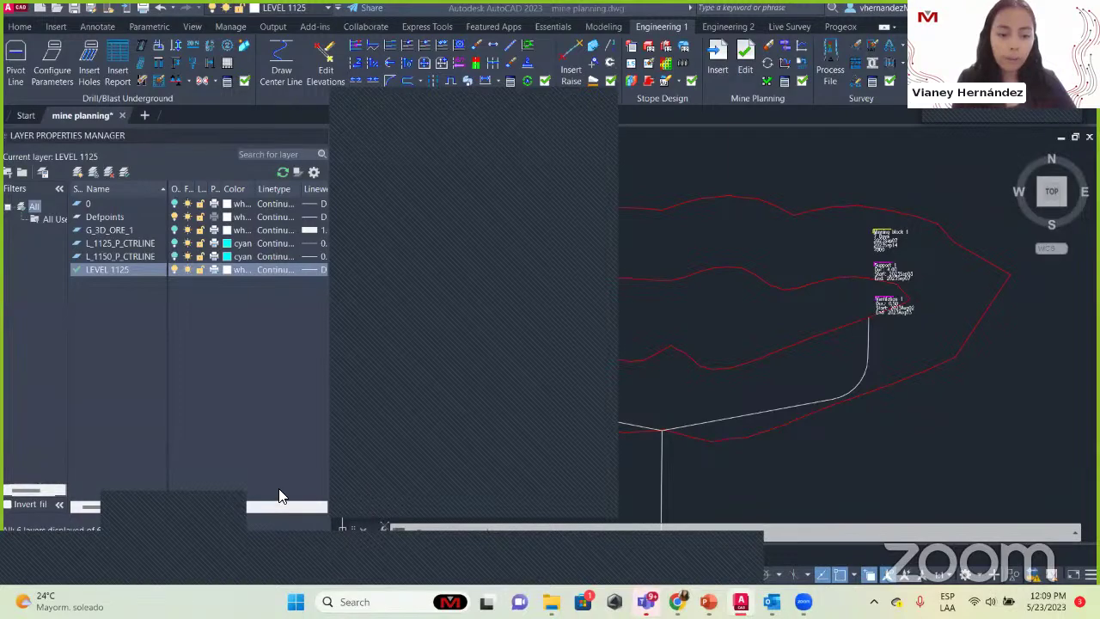
scroll(710, 331, "down", 4)
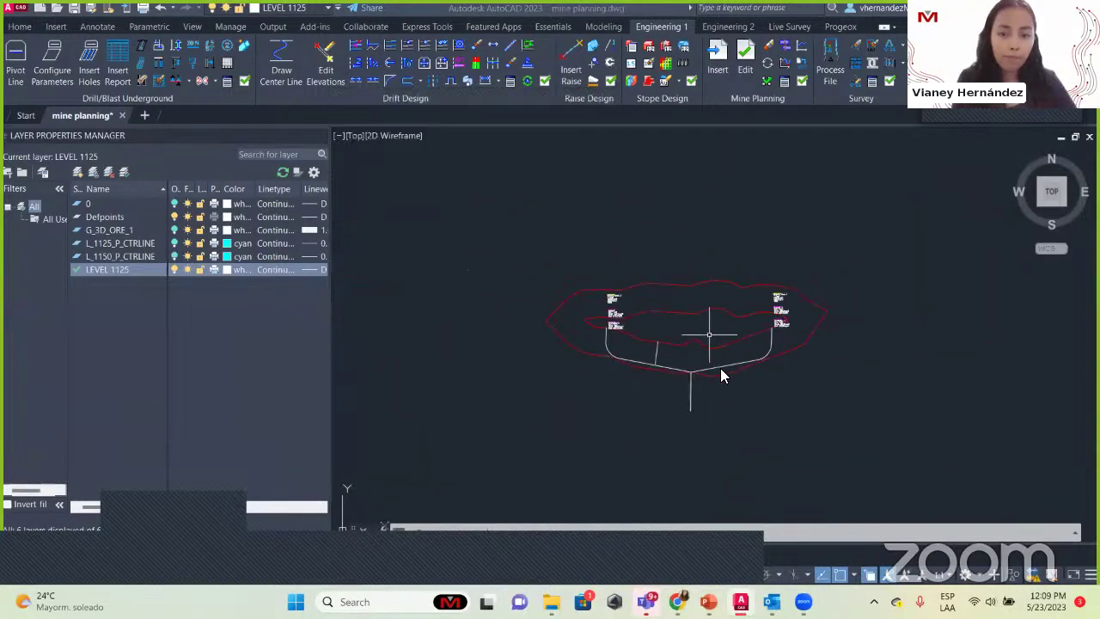
mouse_move(748, 332)
middle_mouse_down()
mouse_move(675, 300)
mouse_move(724, 286)
middle_mouse_up()
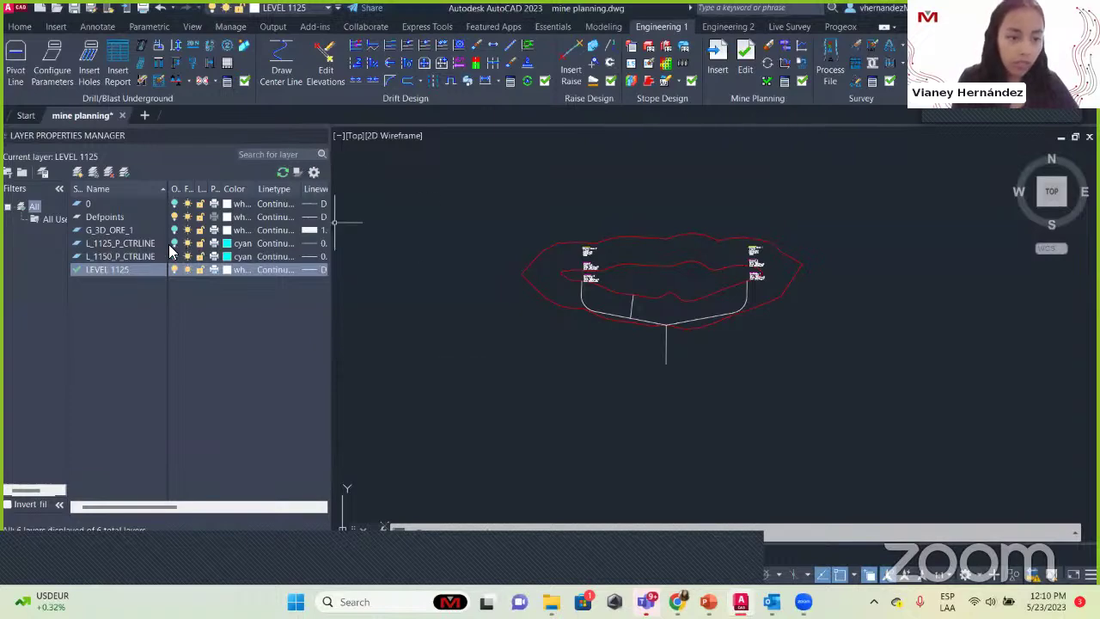
left_click(174, 256)
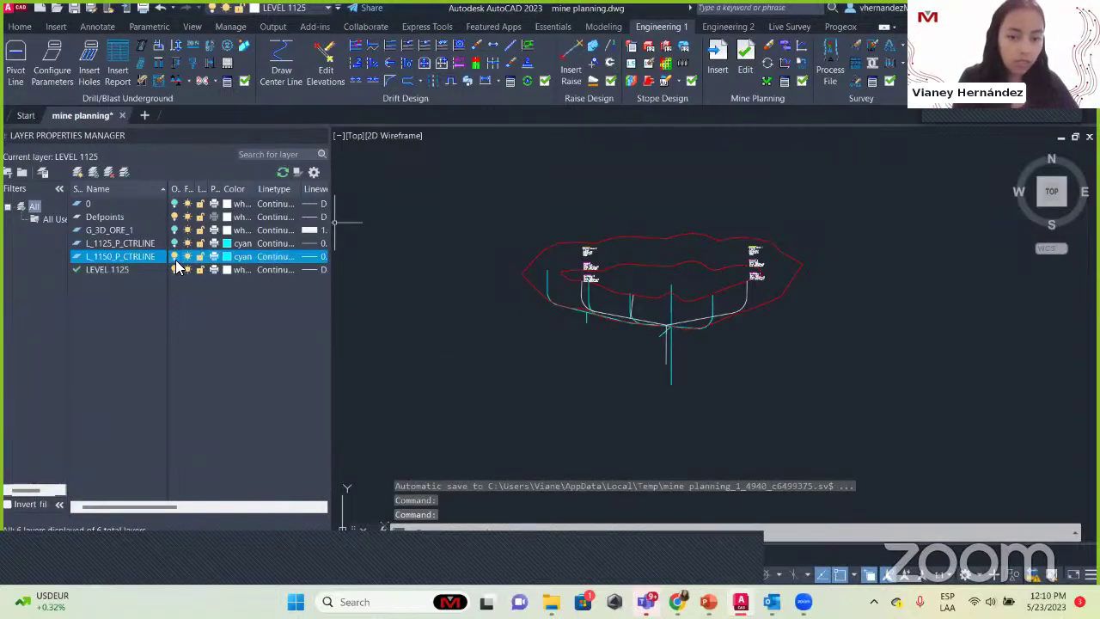
left_click(175, 260)
left_click(173, 271)
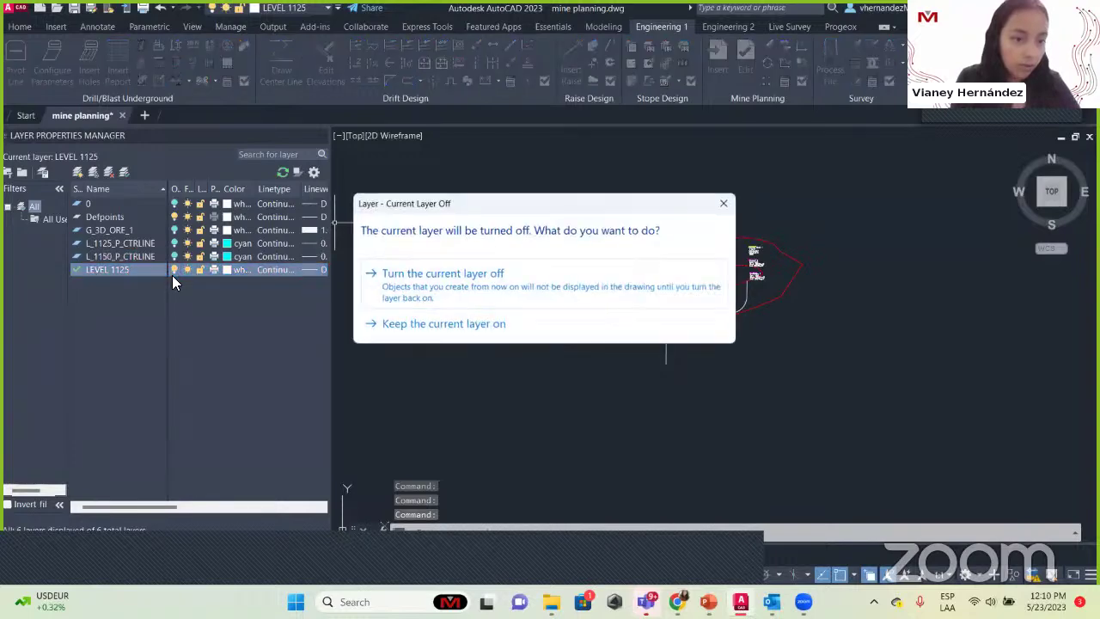
left_click(404, 297)
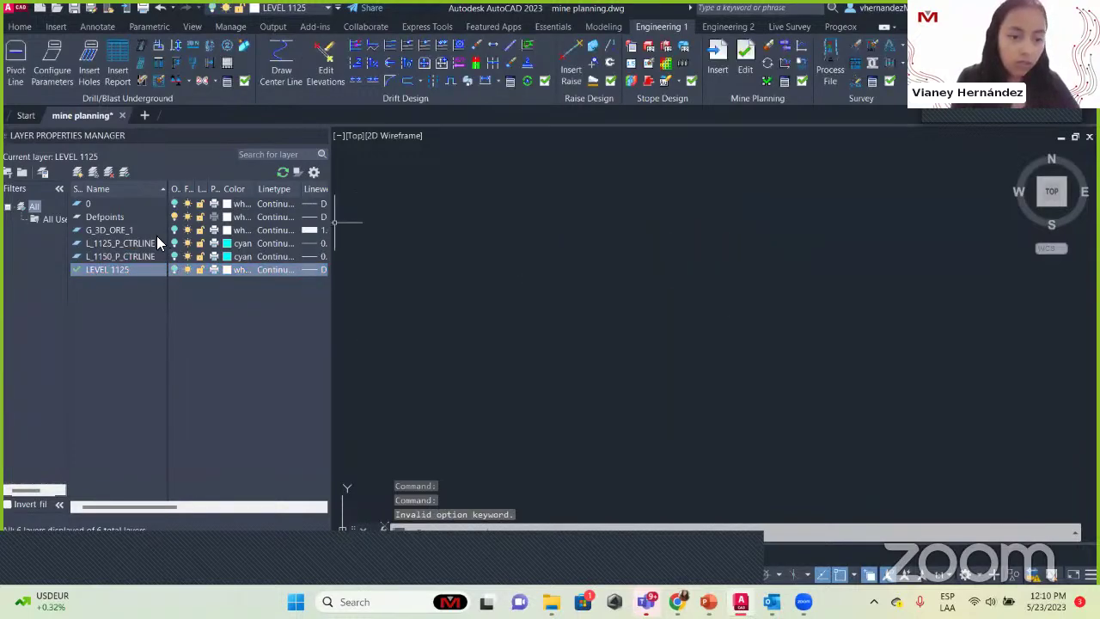
Step: View the L_1125_P_CTRLINE layer alone and hide it, leaving L_1150_P_CTRLINE and layer 0 turned on instead
left_click(174, 244)
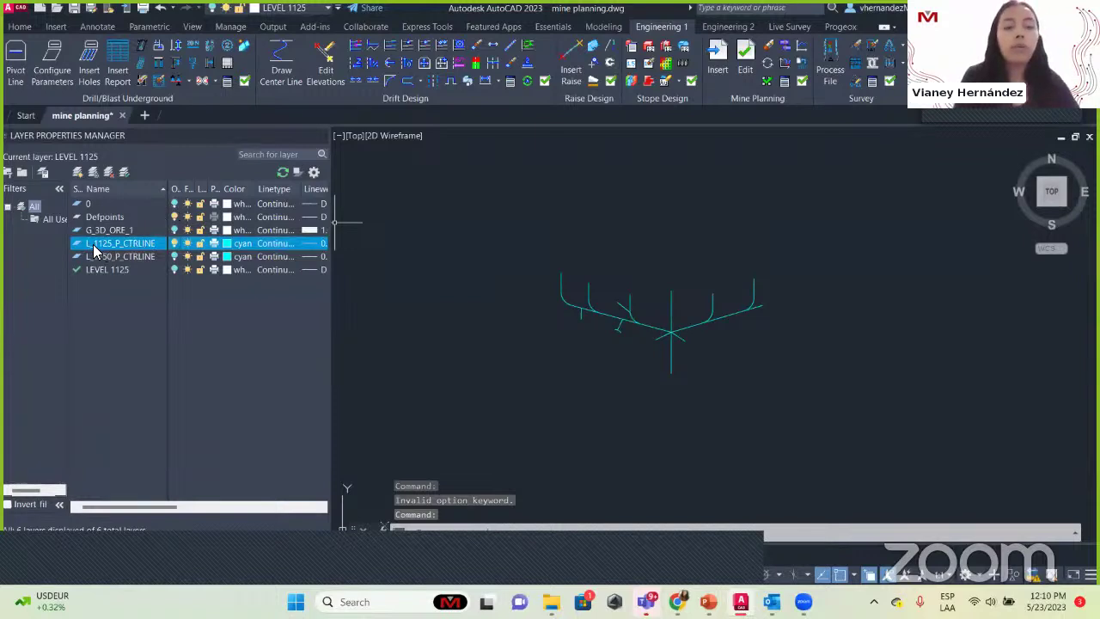
left_click(176, 245)
left_click(176, 257)
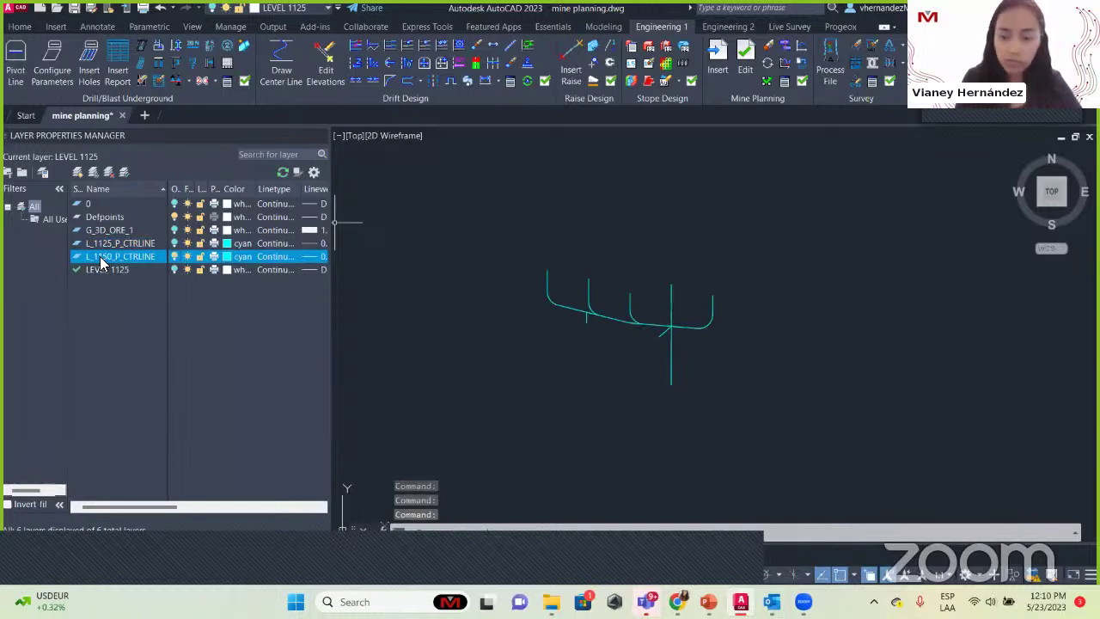
left_click(176, 205)
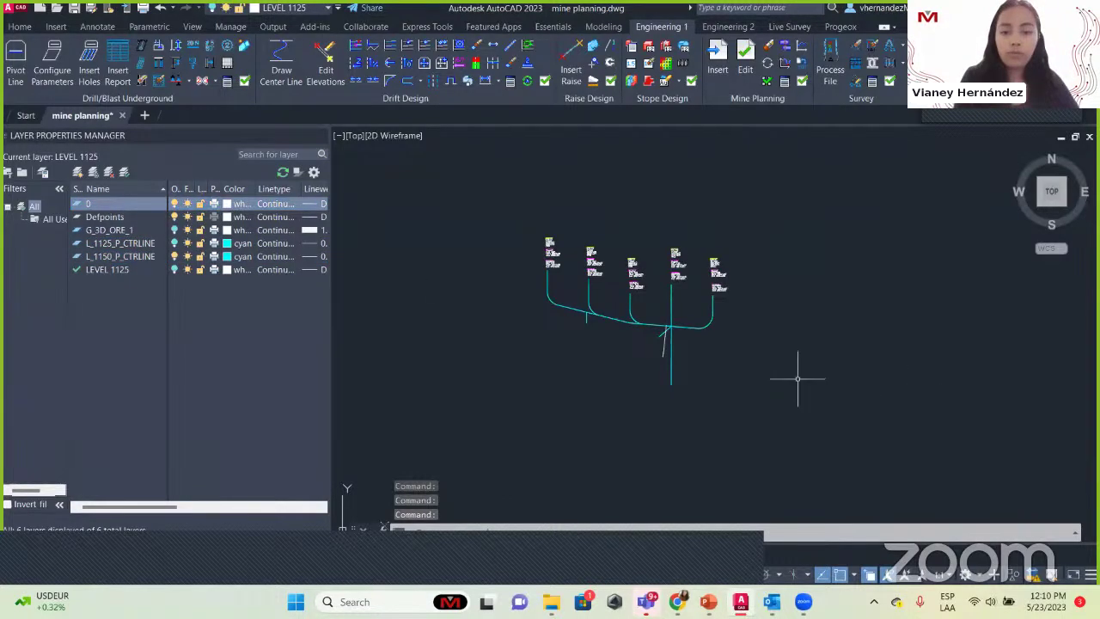
Step: Delete the stray white line beside the long vertical centreline of the 1150 level
scroll(739, 368, "up", 4)
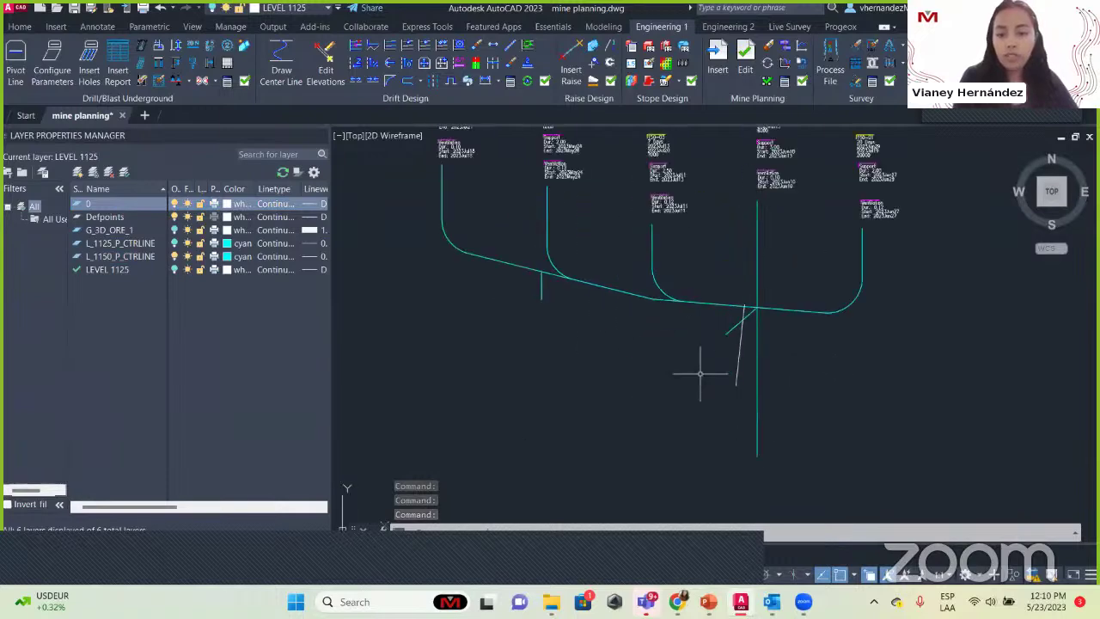
left_click(742, 385)
left_click(707, 376)
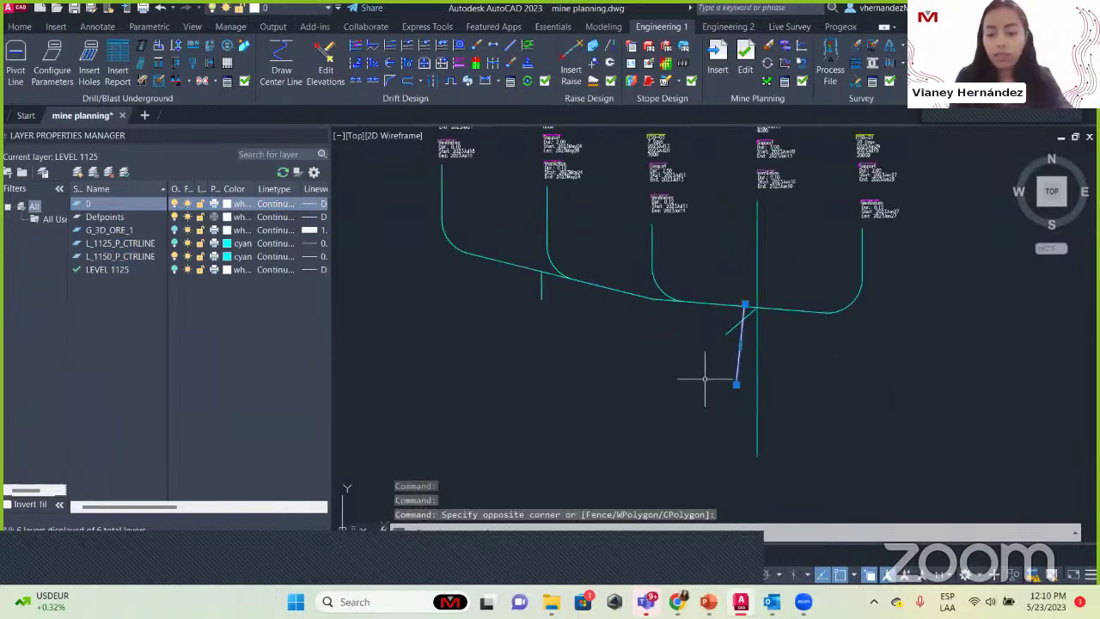
key("Delete")
scroll(849, 393, "down", 2)
middle_click_drag(850, 393, 758, 385)
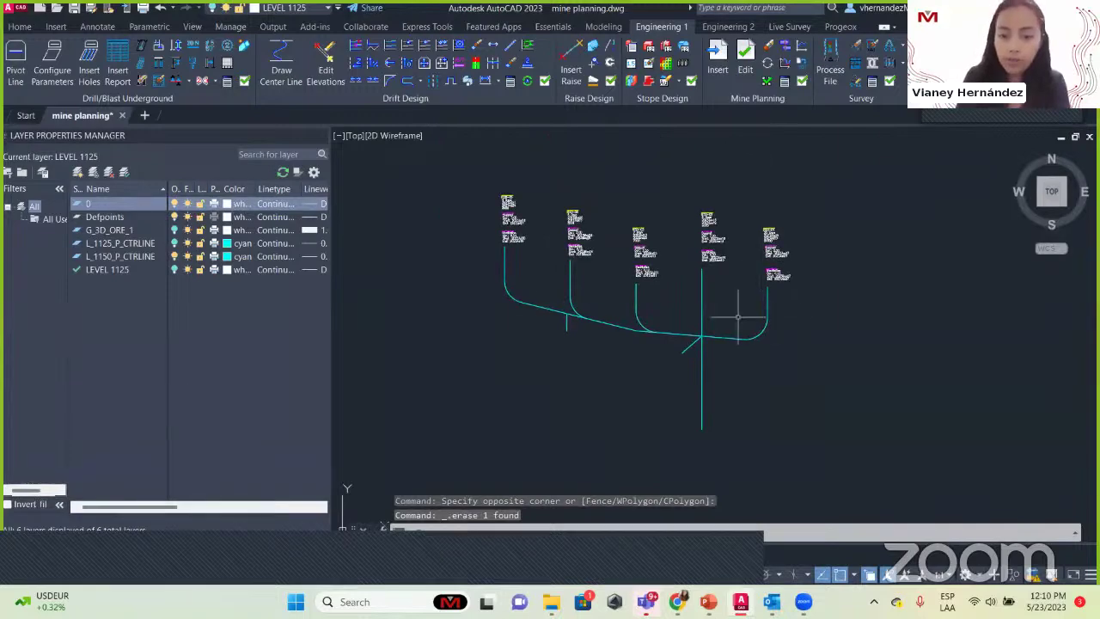
Step: Examine the mining, support and ventilation schedule labels above stope 150-02
scroll(742, 296, "up", 4)
scroll(743, 297, "down", 2)
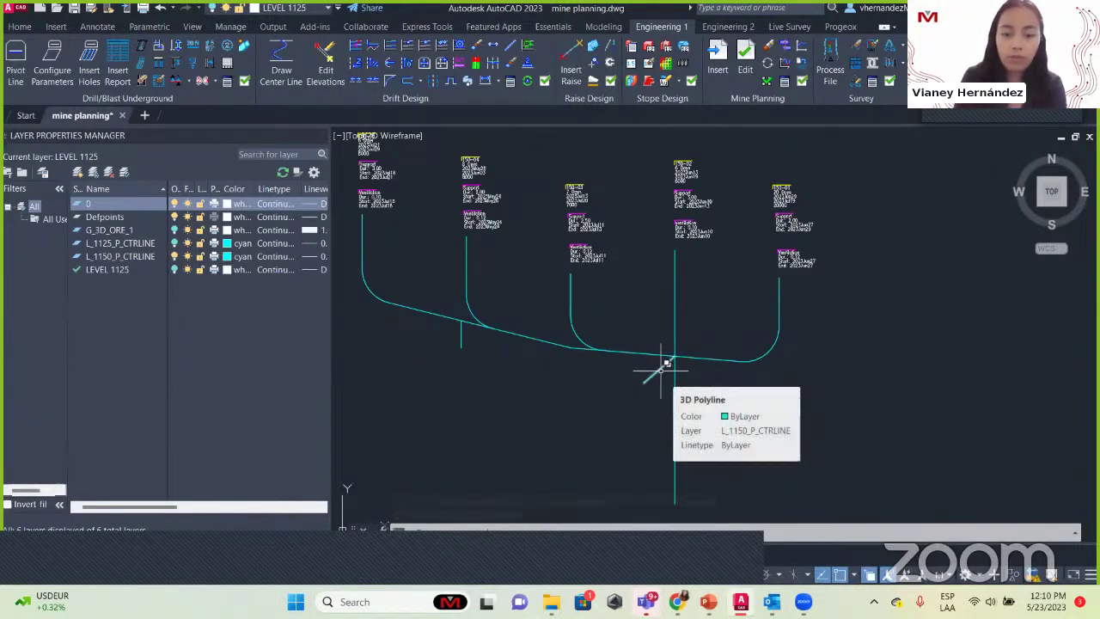
scroll(690, 231, "up", 5)
middle_click_drag(690, 231, 699, 484)
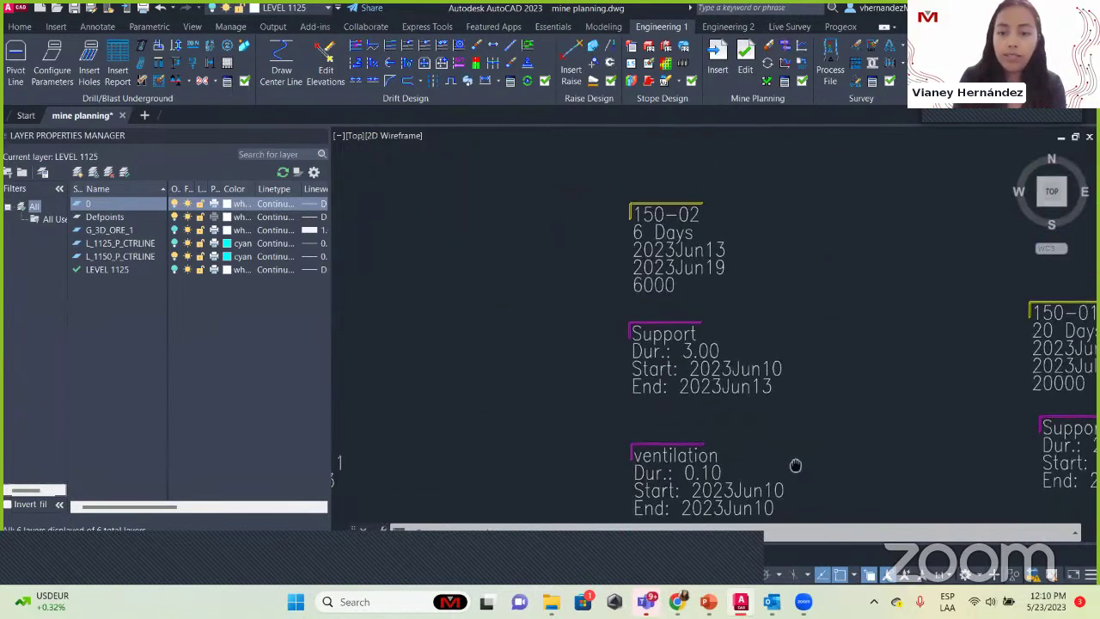
scroll(688, 253, "down", 5)
scroll(688, 253, "down", 3)
middle_click_drag(680, 313, 726, 288)
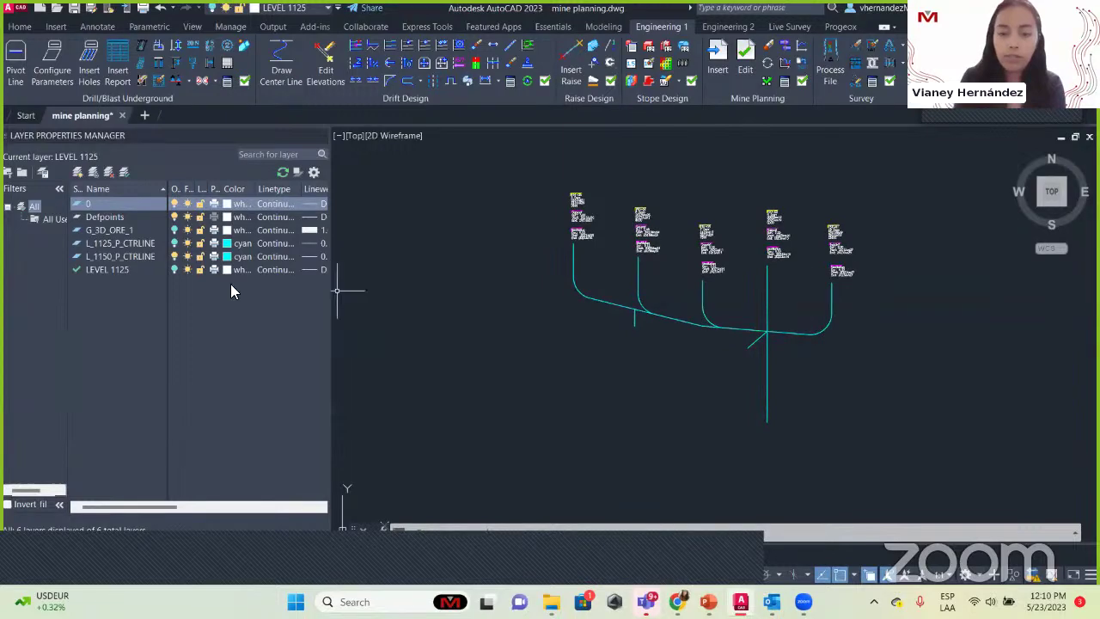
Step: Start a Gantt chart report for all mine planning objects of the displayed level
left_click(805, 48)
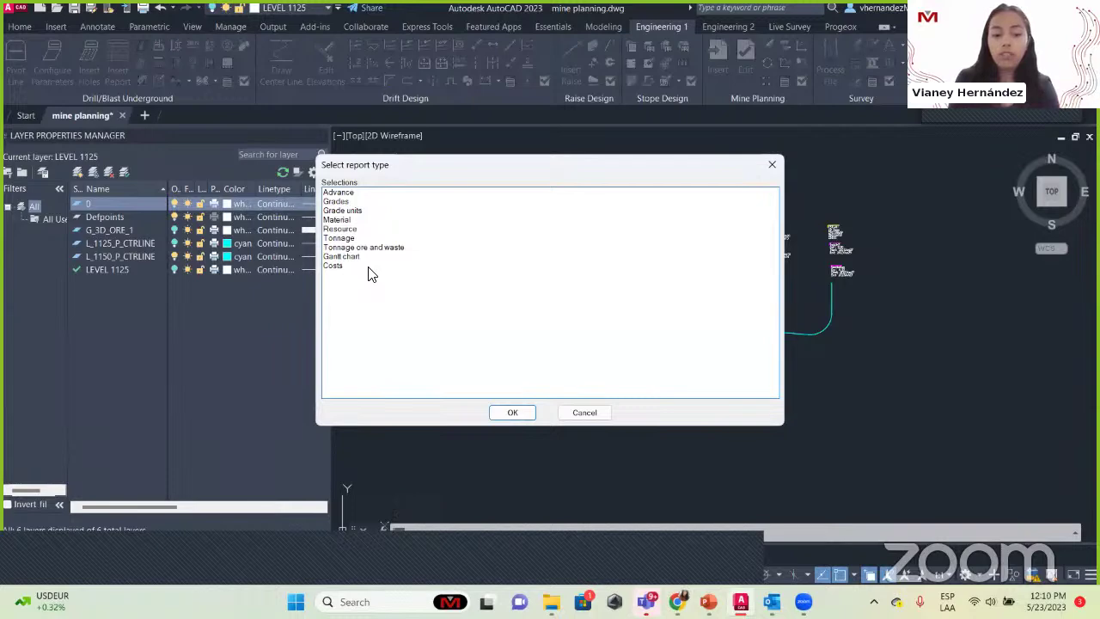
left_click(360, 257)
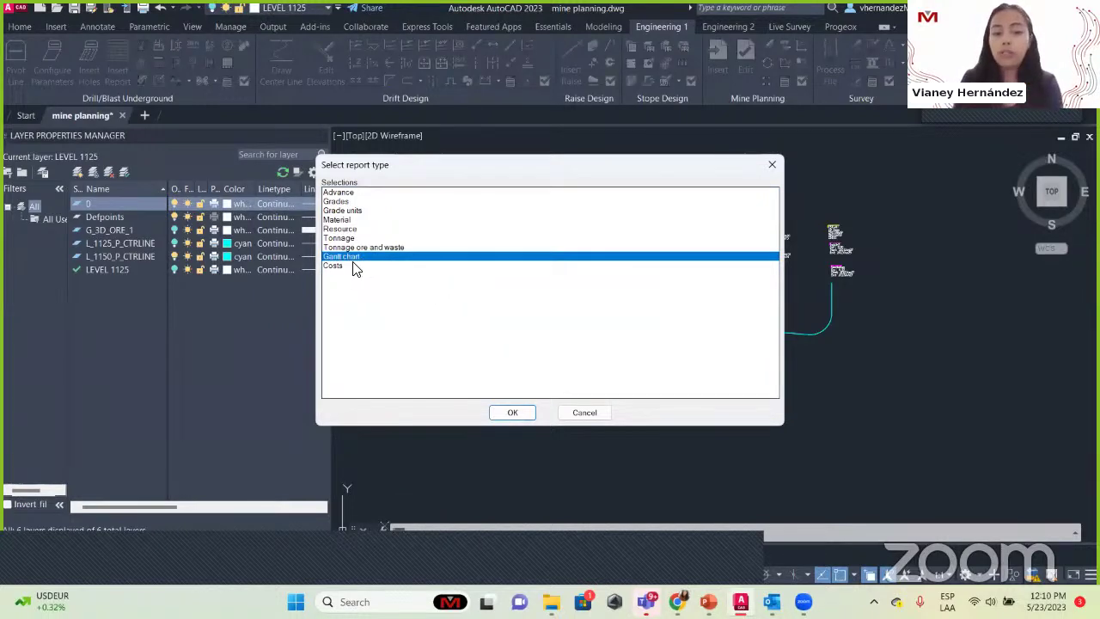
left_click(510, 413)
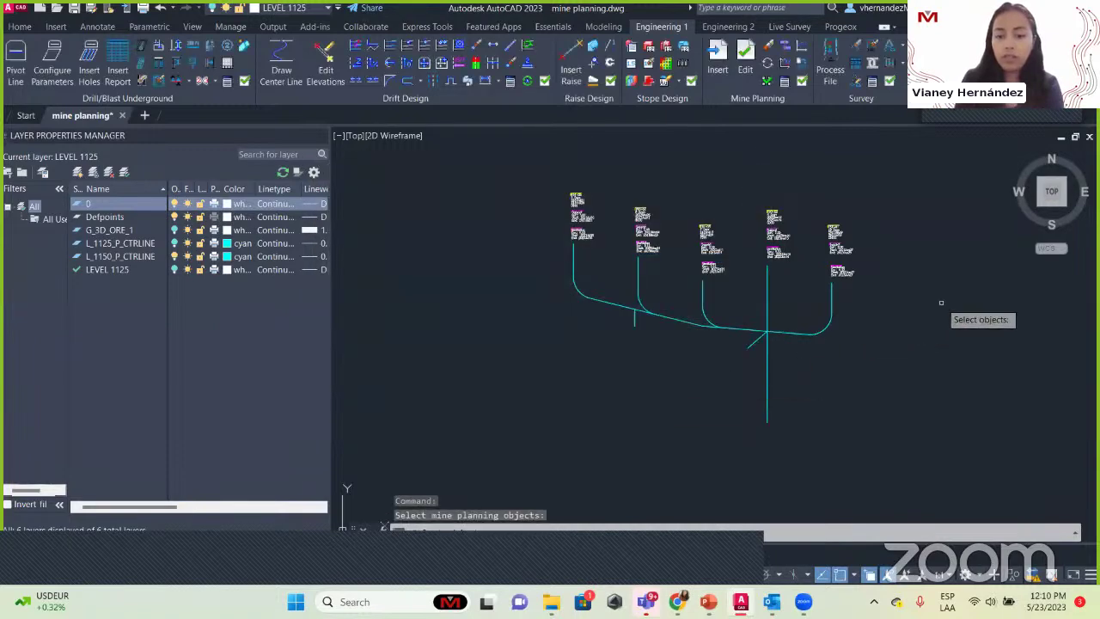
left_click(905, 445)
left_click(434, 144)
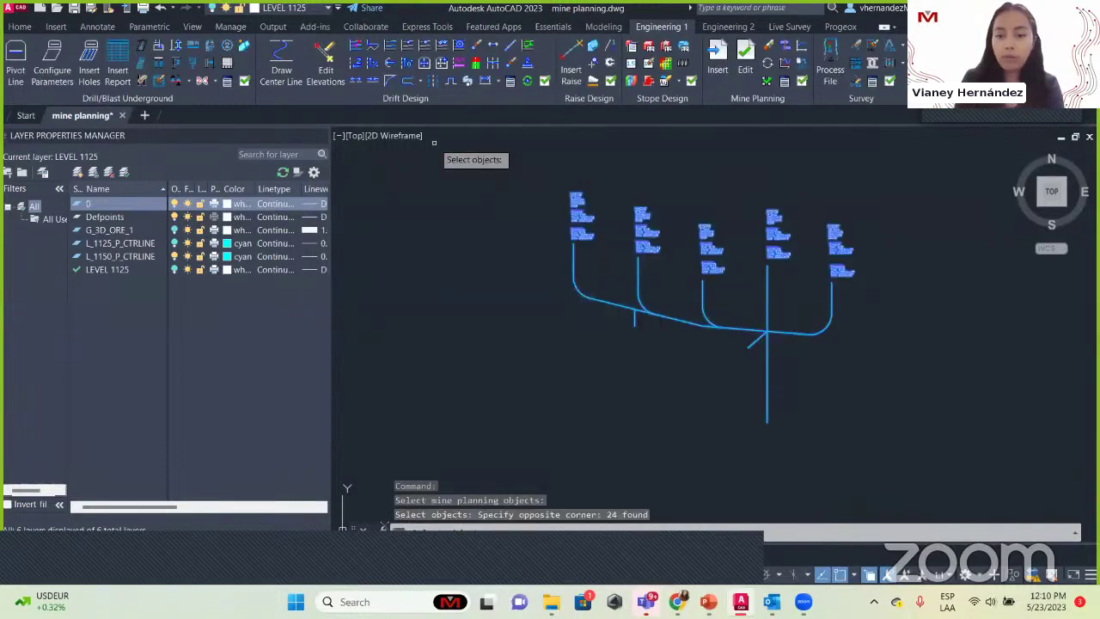
key("Return")
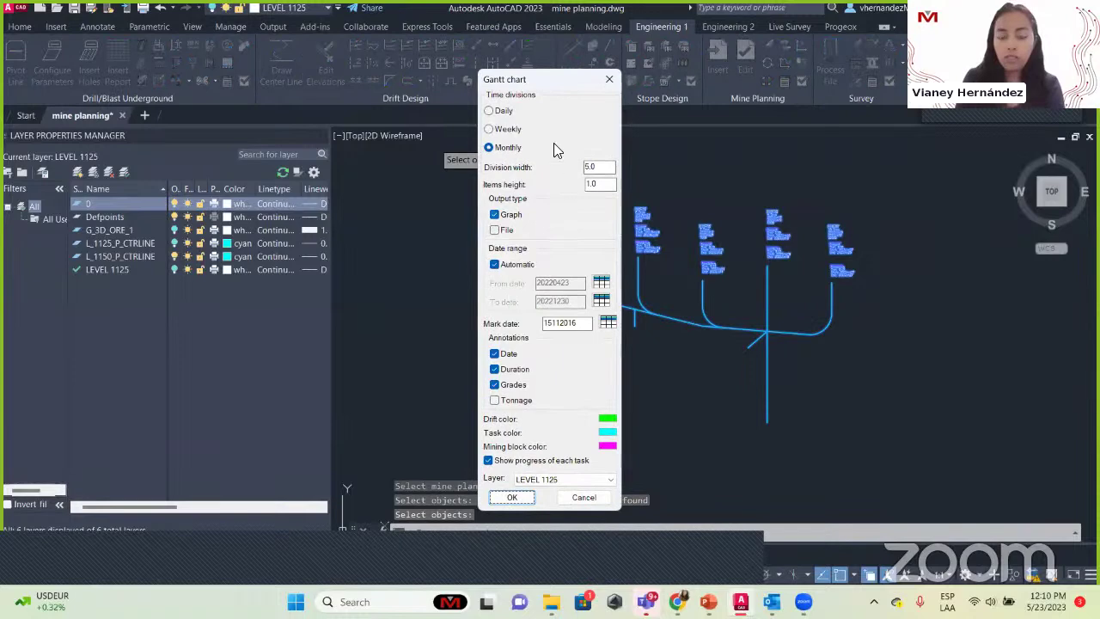
left_click_drag(533, 79, 580, 57)
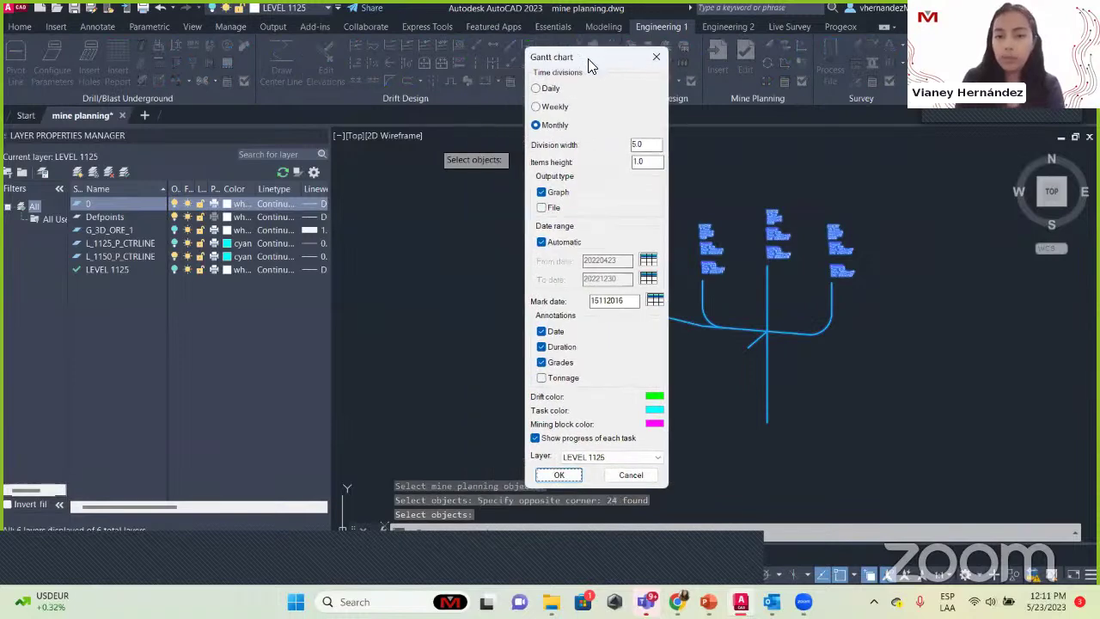
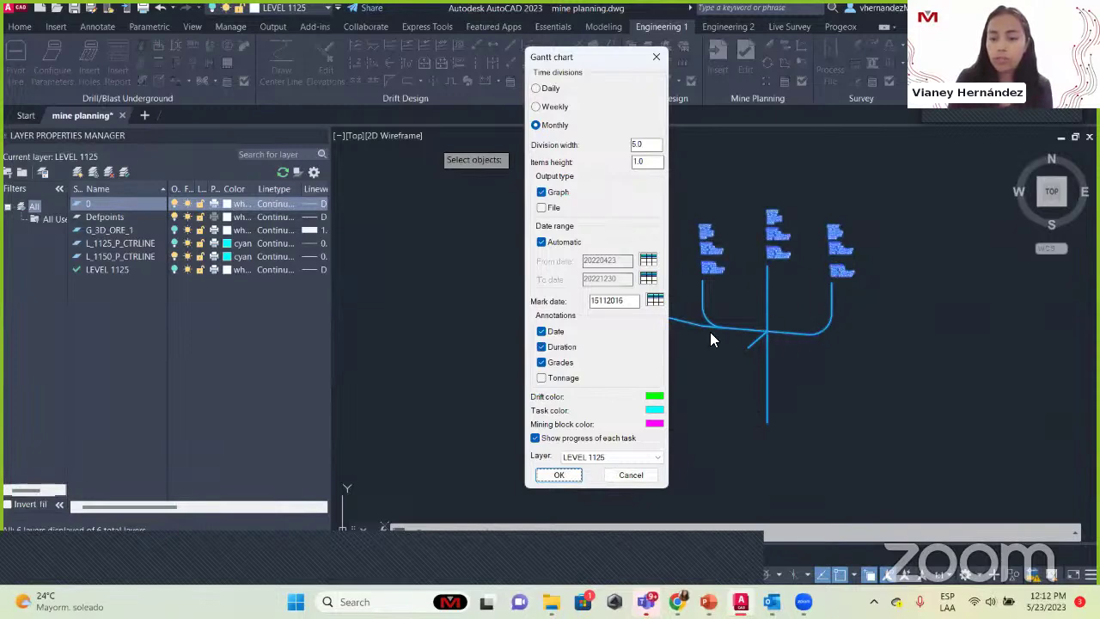
Step: Inspect the color choices for drifts and mining blocks in the Gantt chart settings
left_click(652, 396)
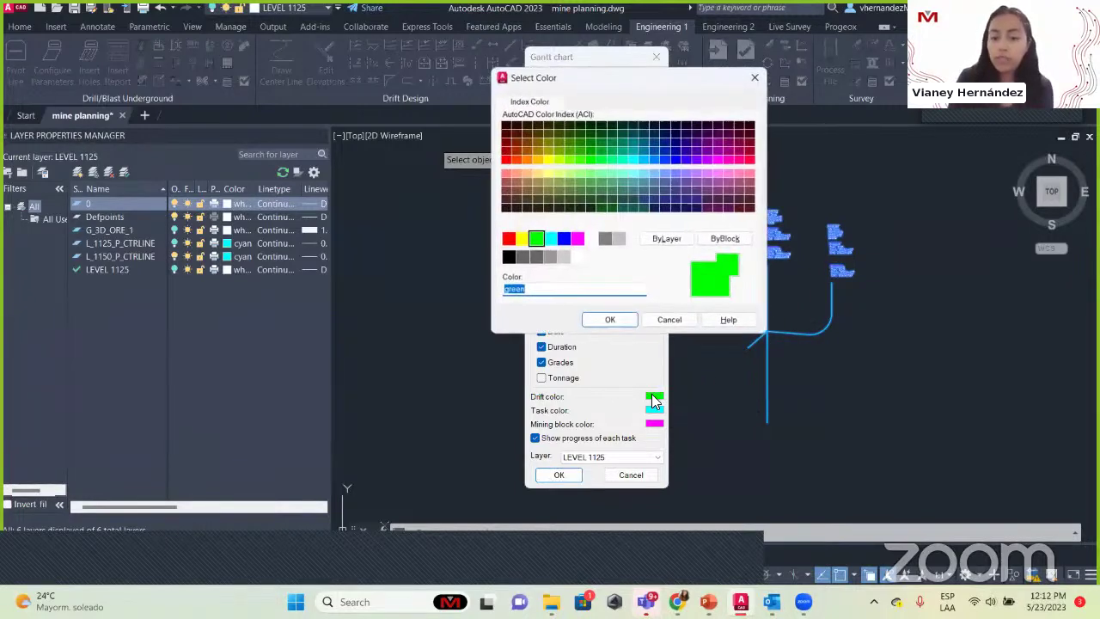
left_click(754, 78)
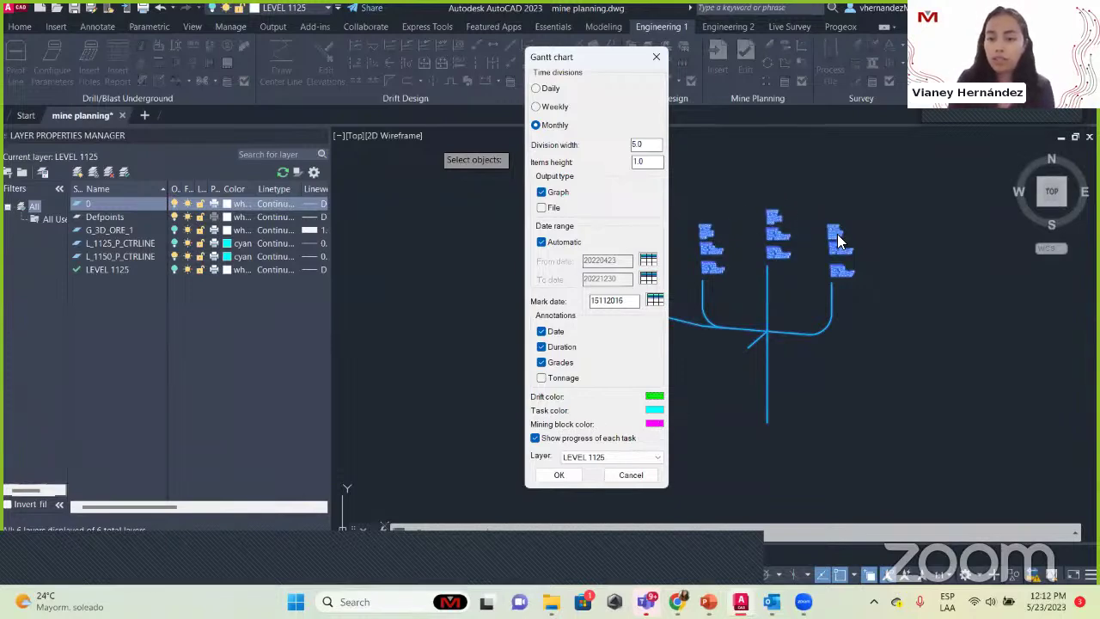
left_click(654, 424)
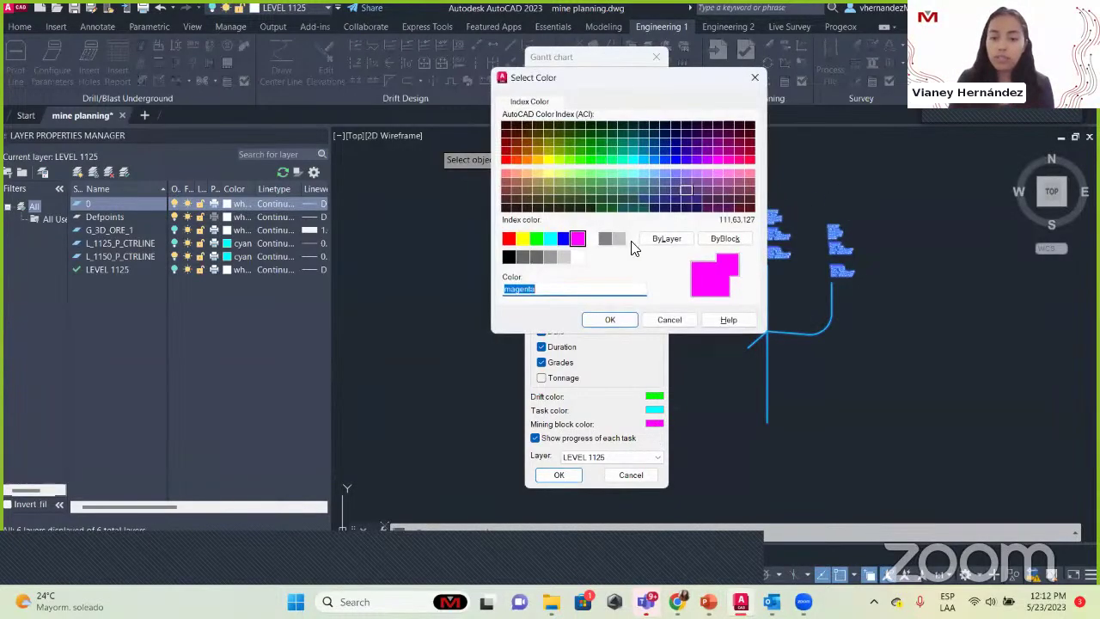
left_click(755, 78)
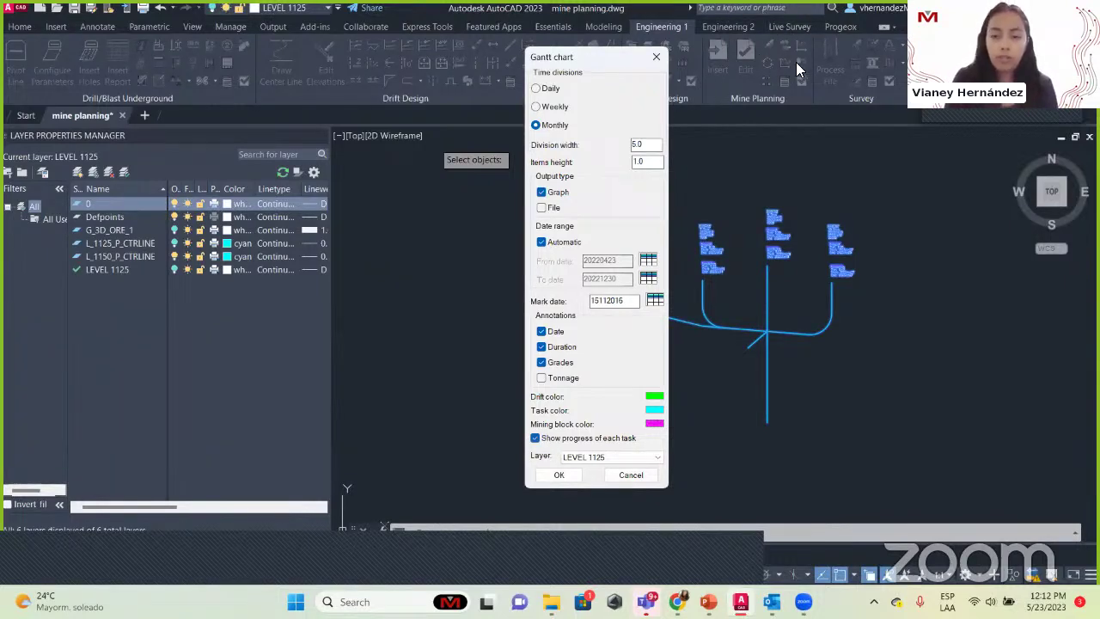
Step: Generate the monthly Gantt chart with layer L_1150_P_CTRLINE selected and place it in the empty area to the right of the drifts
left_click(610, 458)
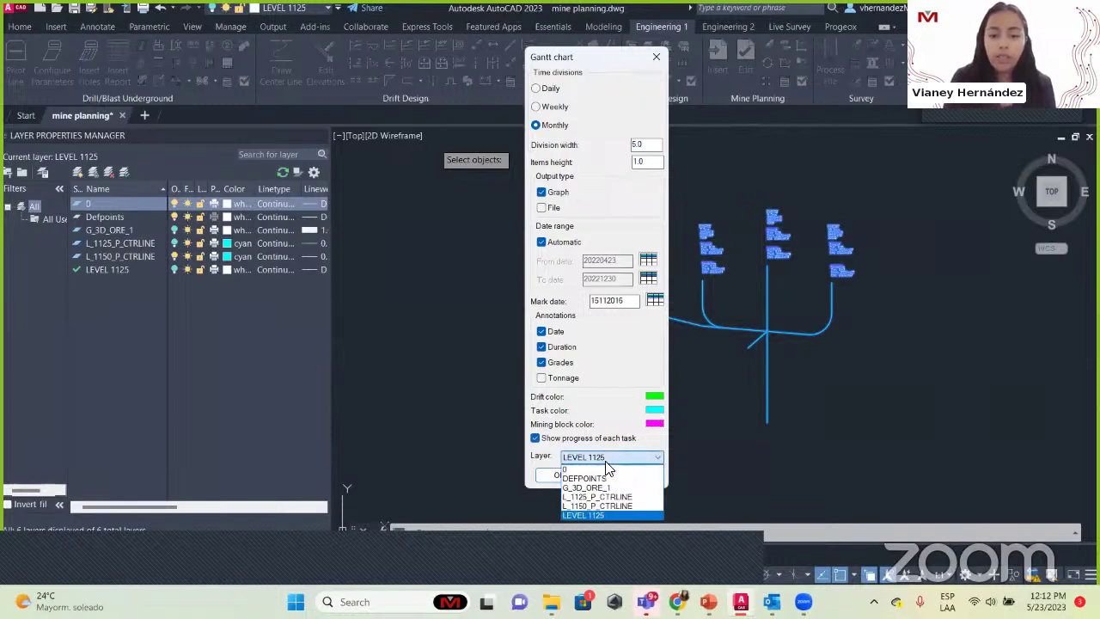
left_click(601, 508)
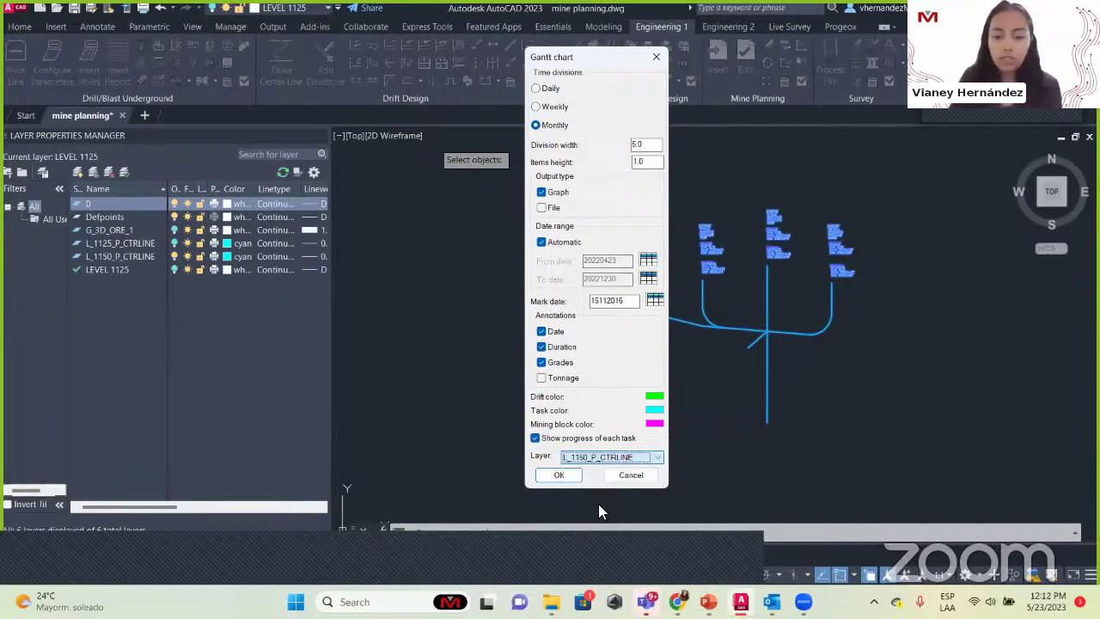
left_click(564, 477)
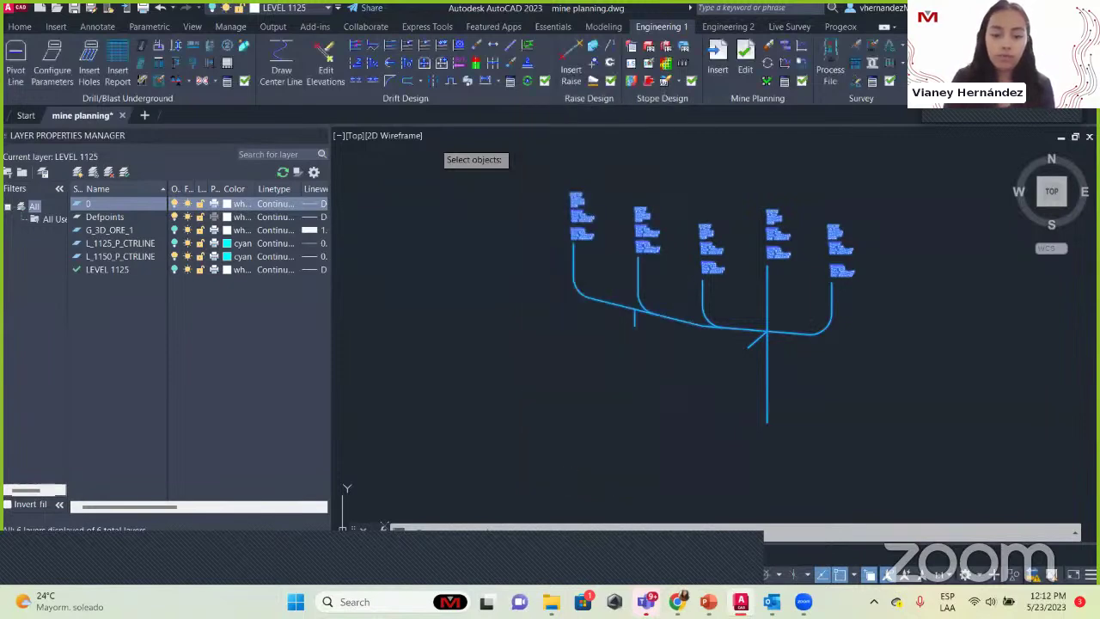
left_click(984, 267)
middle_click_drag(929, 332, 702, 250)
mouse_move(702, 186)
middle_mouse_down()
mouse_move(597, 260)
mouse_move(600, 281)
middle_mouse_up()
scroll(599, 280, "down", 3)
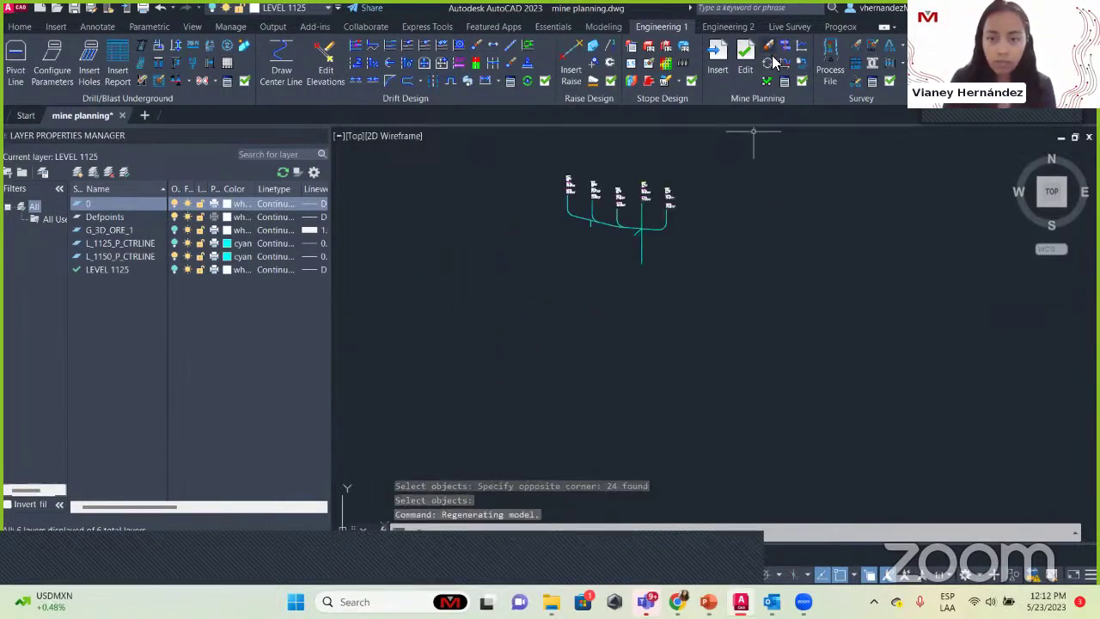
Step: Generate another monthly Gantt chart of all planning objects with layer LEVEL 1125 and place it to the lower right of the drifts
key("Return")
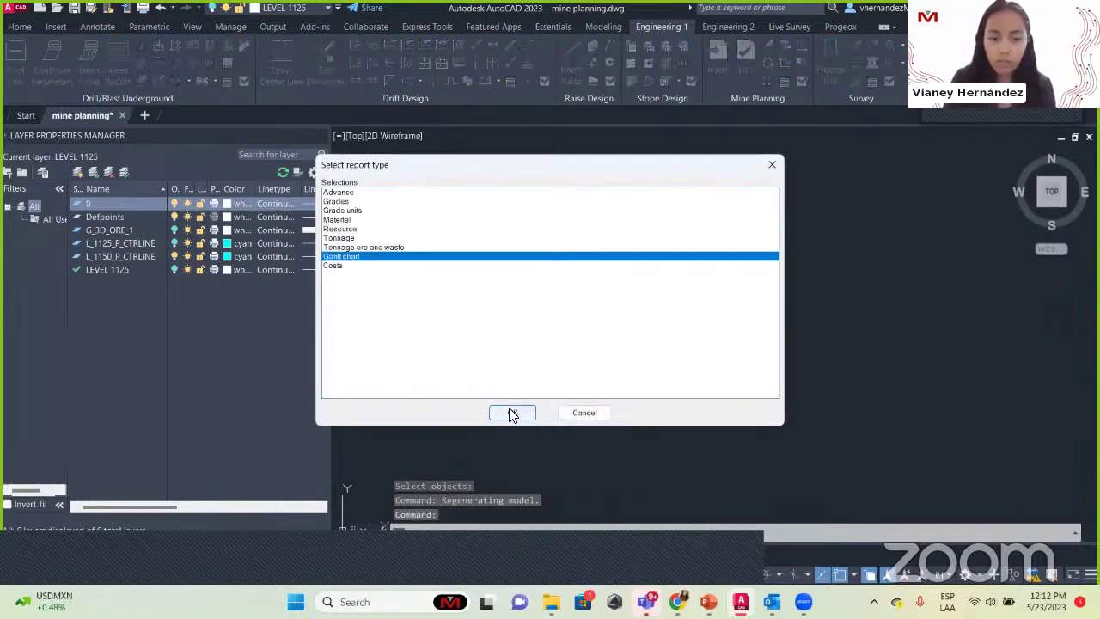
left_click(511, 407)
left_click(683, 315)
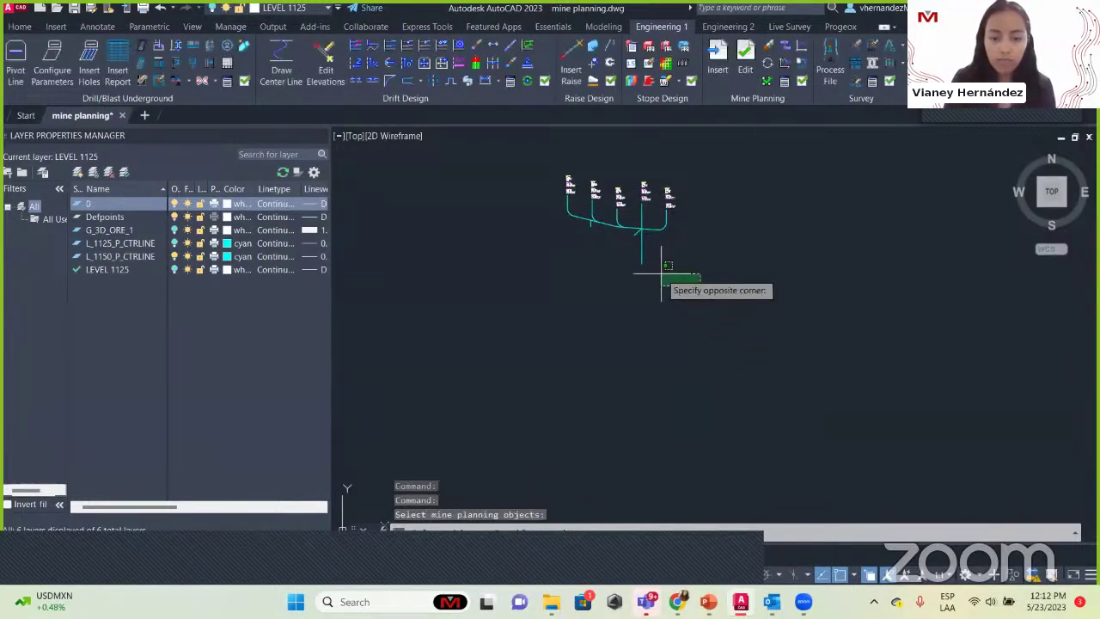
left_click(514, 161)
key("Return")
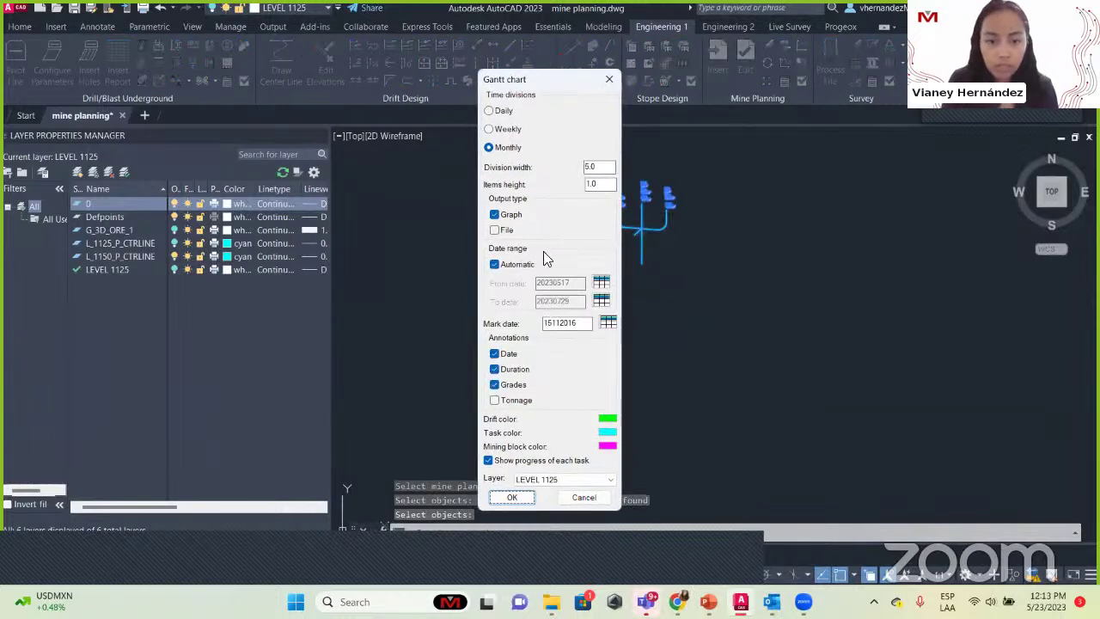
left_click(512, 498)
left_click(749, 268)
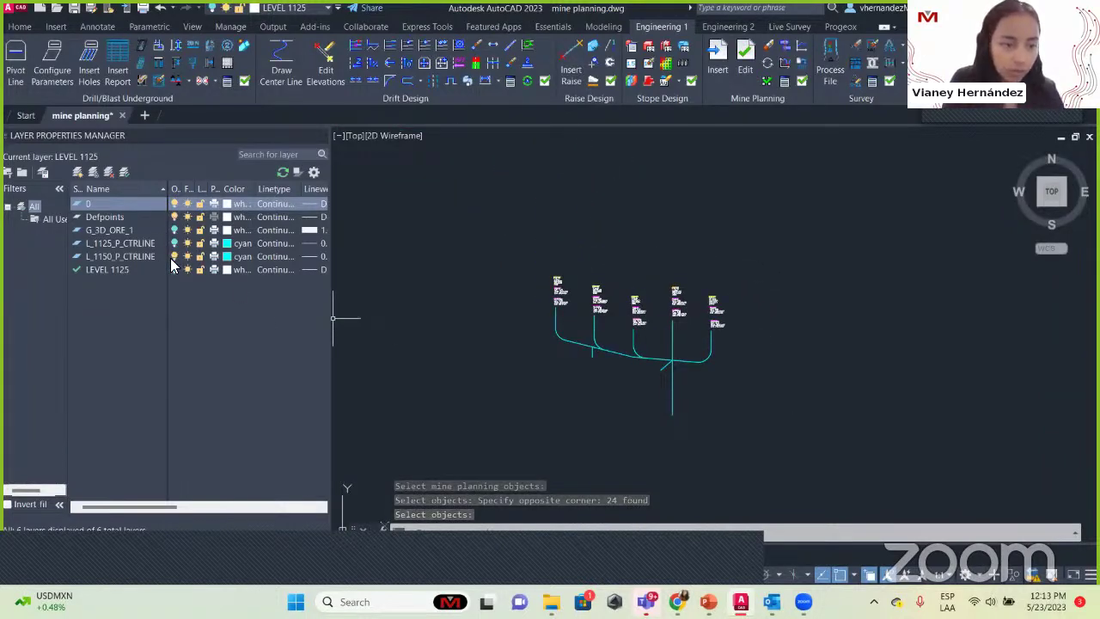
Step: Turn on layers L_1125_P_CTRLINE and LEVEL 1125, and toggle G_3D_ORE_1 on and off again
left_click(174, 230)
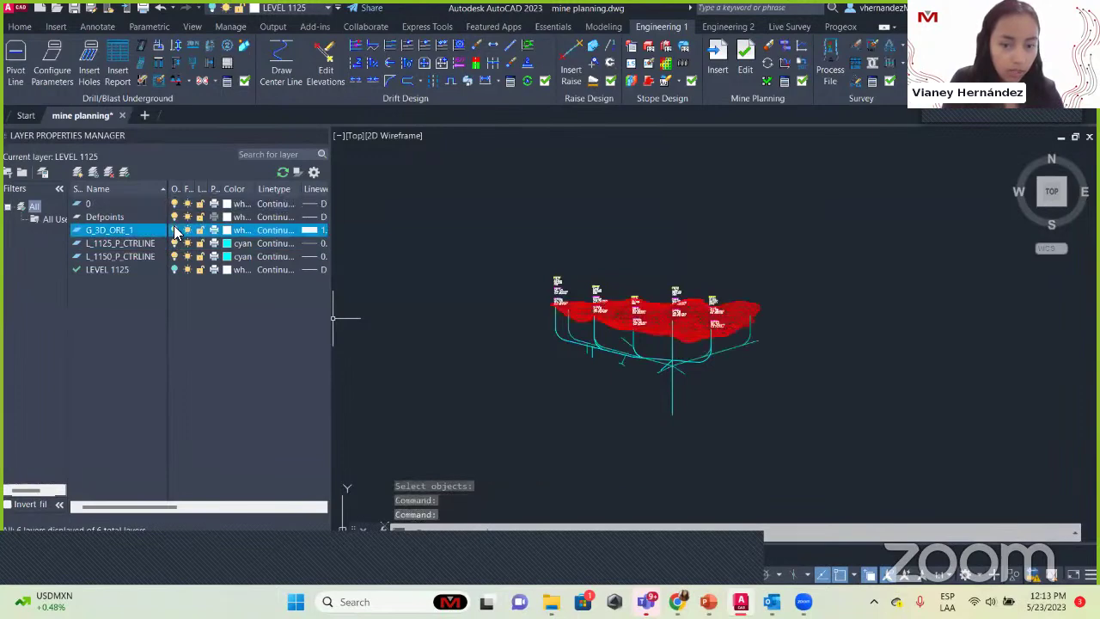
left_click(174, 231)
left_click(175, 270)
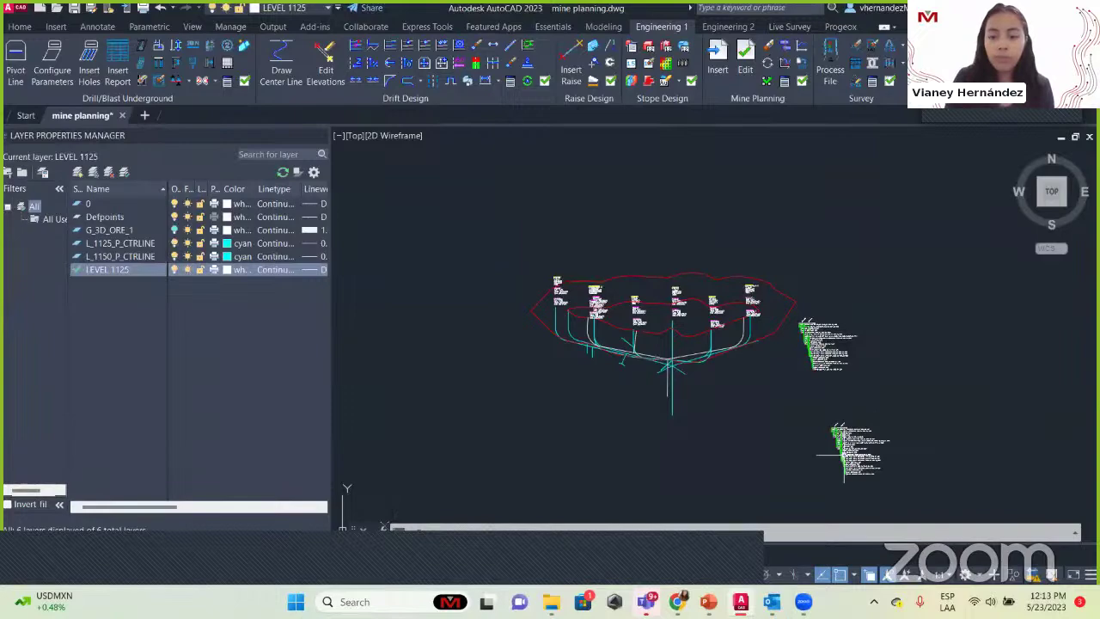
Step: Examine the lower Gantt chart's task rows and the month marks on its timeline
scroll(849, 364, "up", 5)
scroll(678, 250, "up", 4)
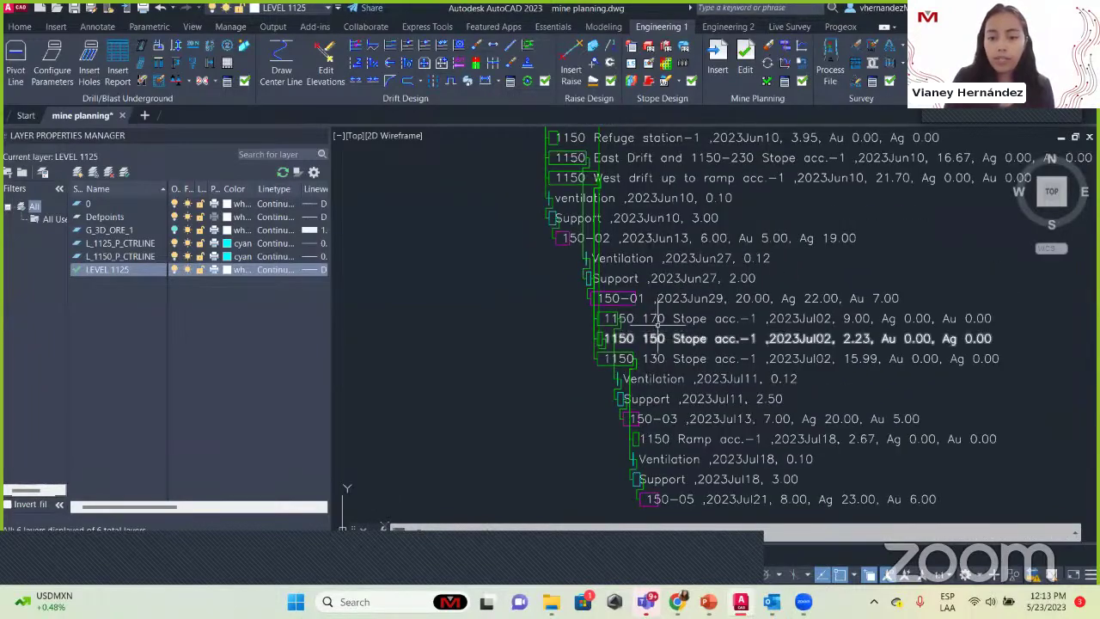
middle_click_drag(677, 251, 688, 444)
scroll(748, 194, "up", 2)
scroll(748, 194, "down", 2)
middle_click_drag(750, 225, 754, 338)
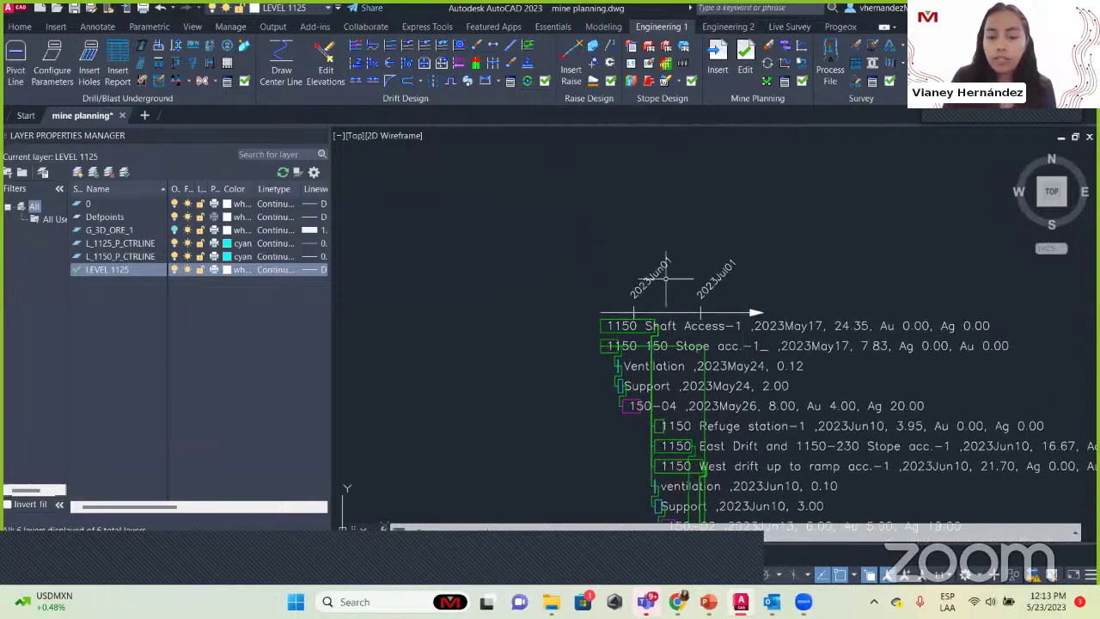
scroll(648, 273, "up", 6)
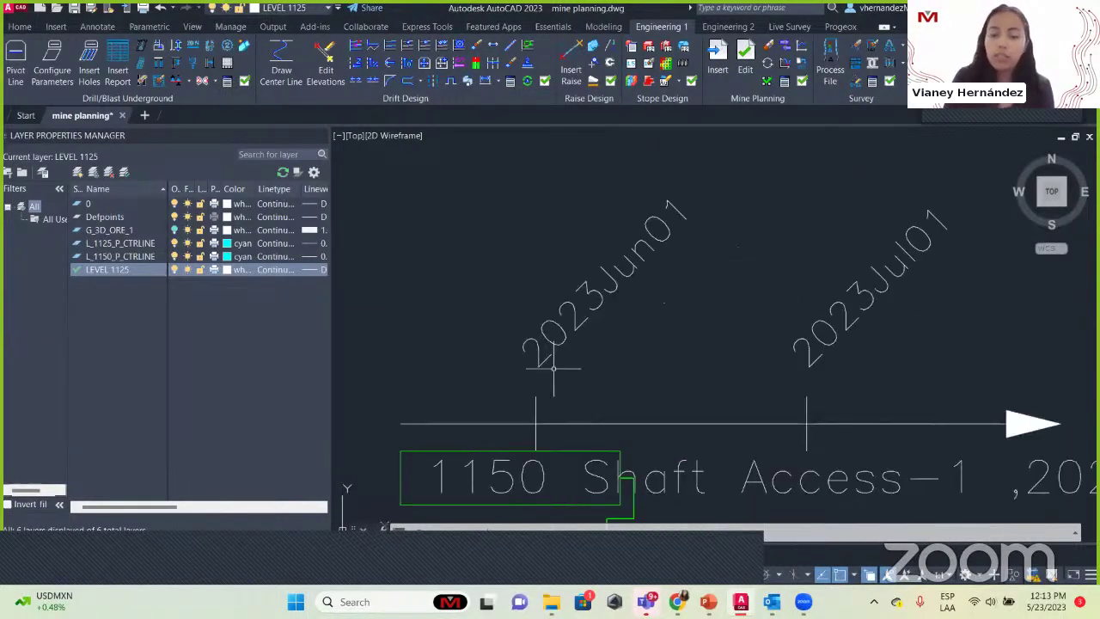
scroll(638, 335, "down", 4)
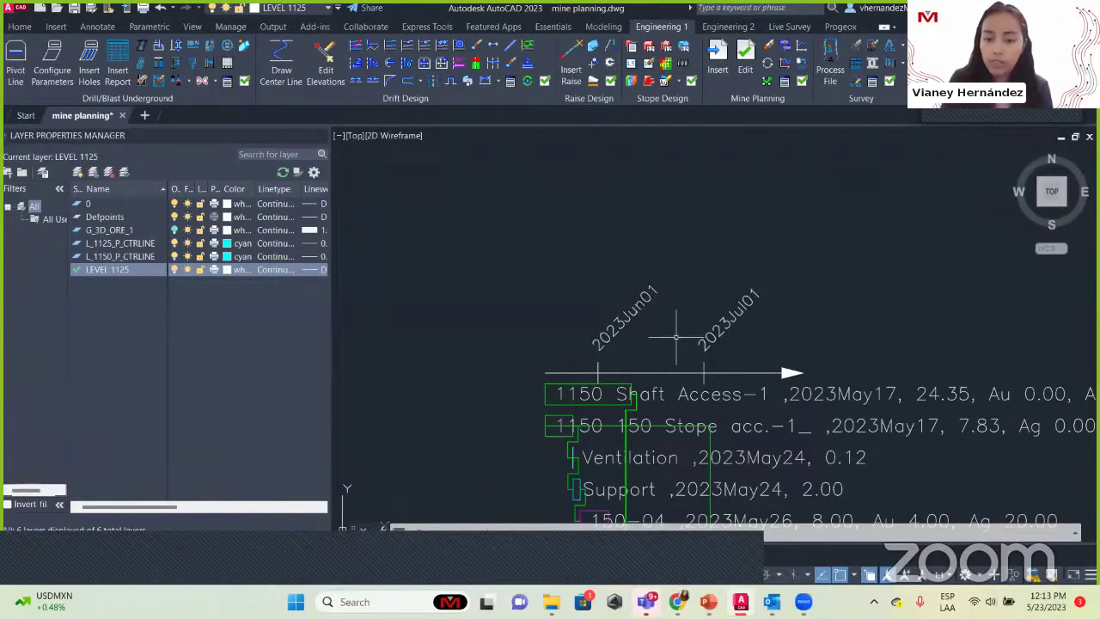
scroll(666, 327, "down", 3)
scroll(692, 302, "up", 5)
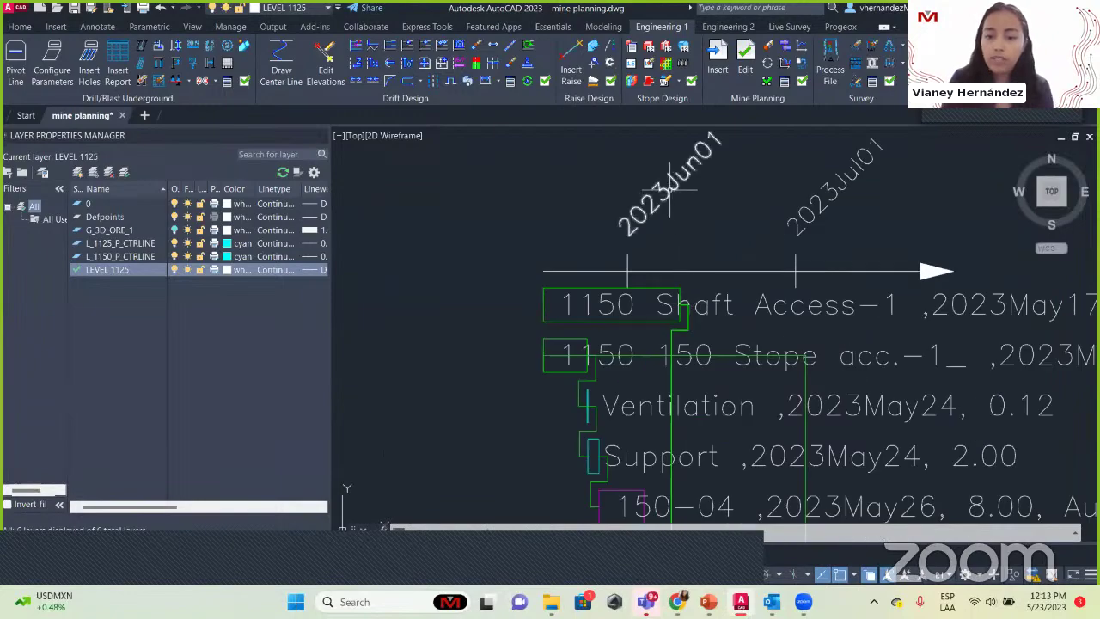
Step: Compare the chart's drift, ventilation, support and stope bars with their start dates and durations
scroll(655, 299, "down", 3)
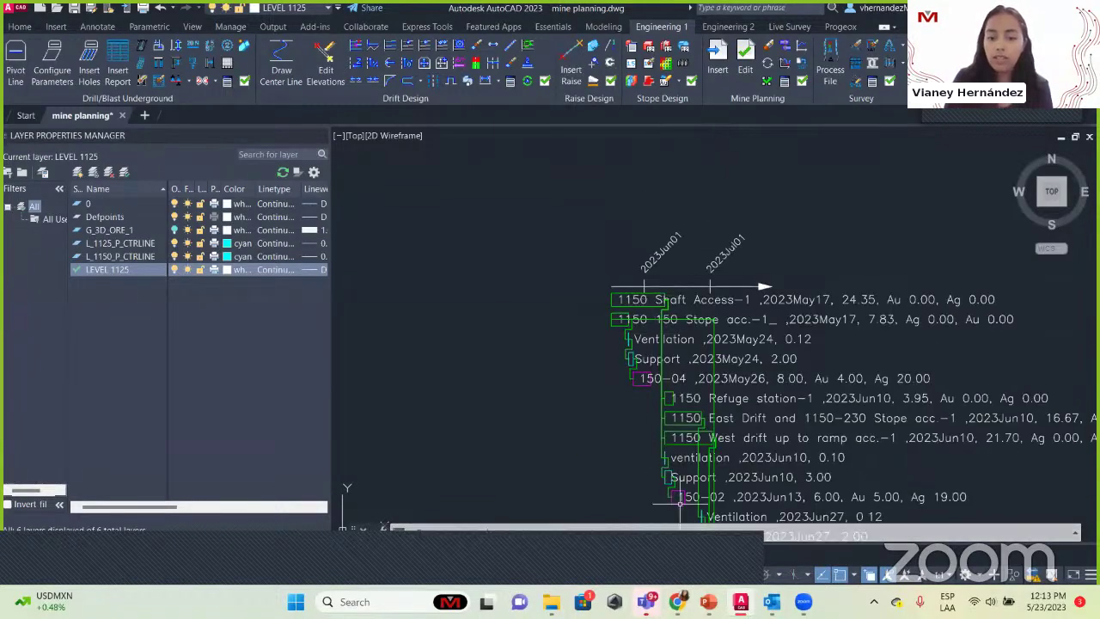
middle_click_drag(655, 299, 646, 209)
scroll(666, 395, "down", 2)
mouse_move(693, 460)
middle_mouse_down()
mouse_move(666, 289)
mouse_move(701, 422)
middle_mouse_up()
scroll(675, 262, "up", 4)
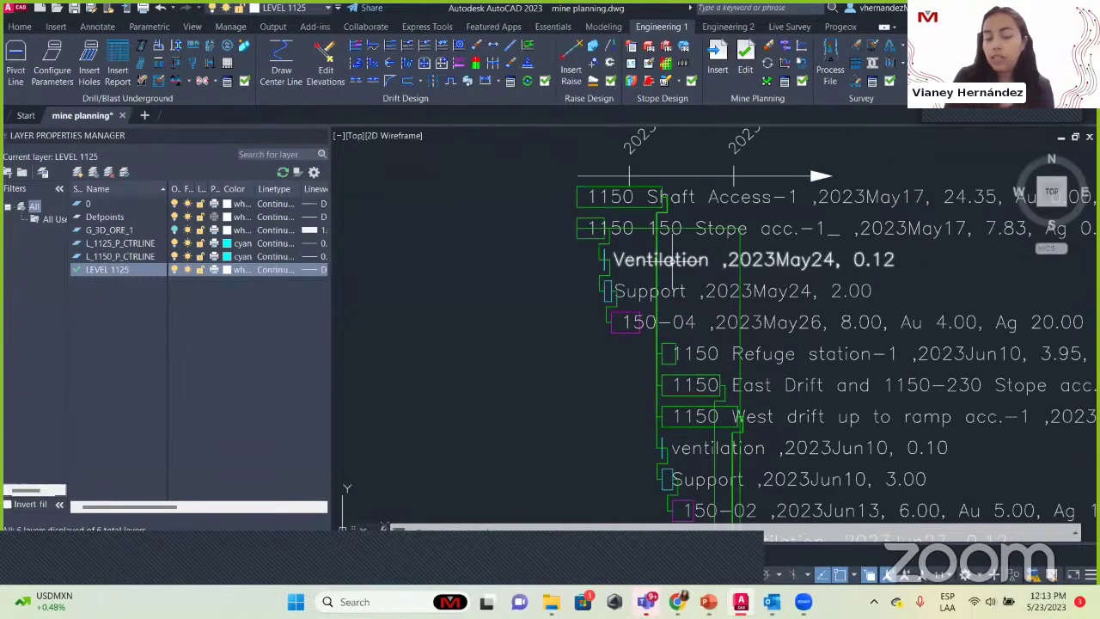
middle_click_drag(768, 229, 776, 355)
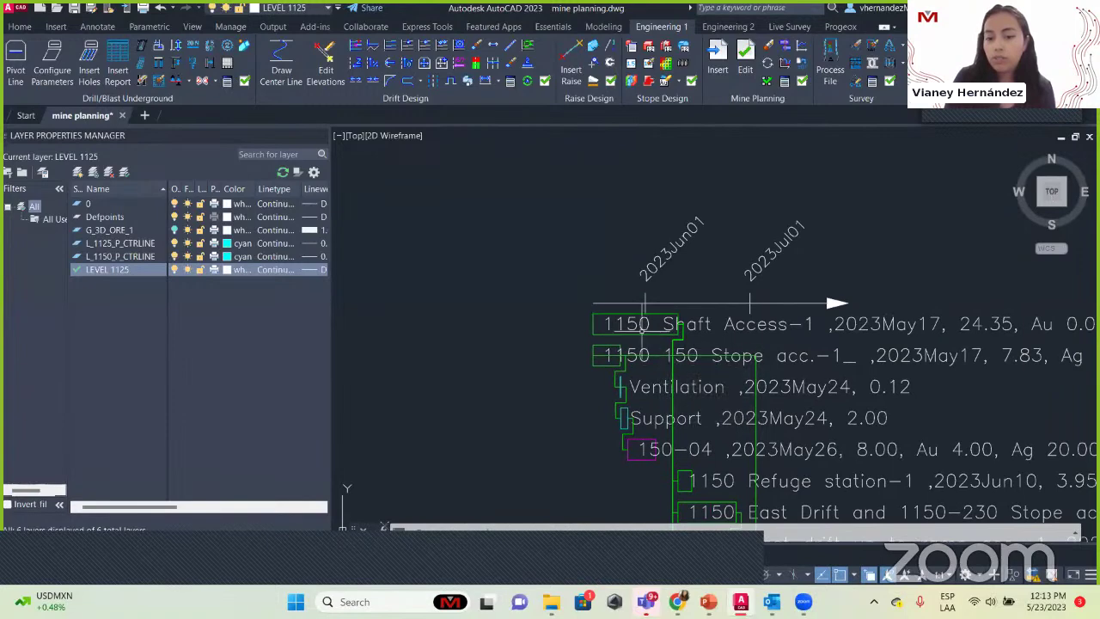
scroll(545, 290, "down", 9)
scroll(548, 292, "down", 3)
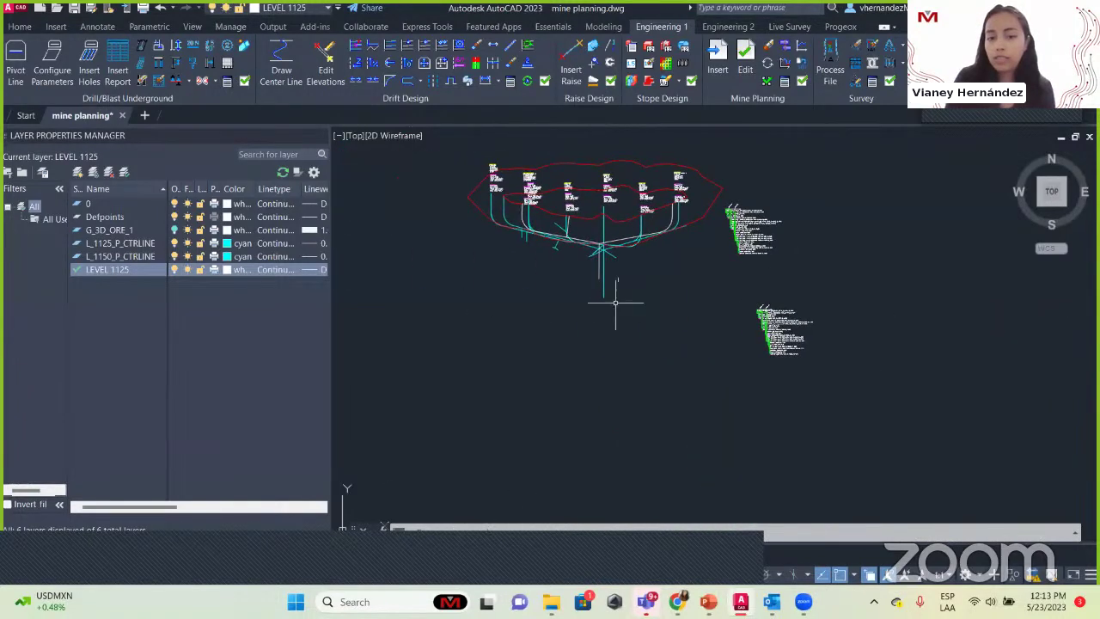
Step: Turn off the L_1125_P_CTRLINE and Defpoints layers and toggle the visibility of layer 0
scroll(613, 307, "up", 3)
left_click(175, 245)
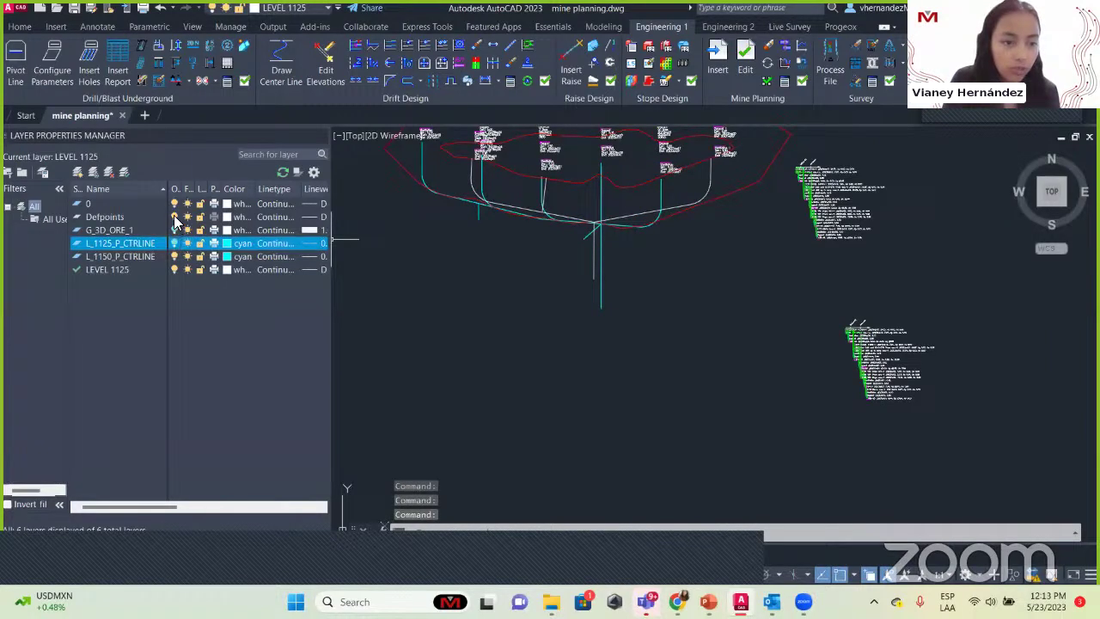
left_click(174, 217)
left_click(175, 204)
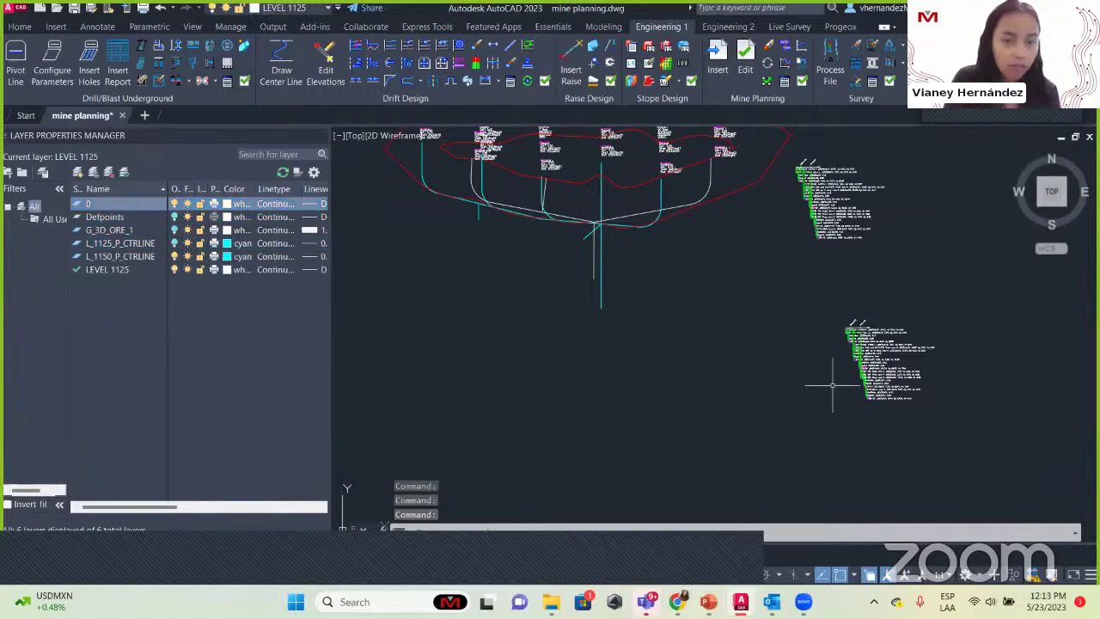
Step: Assign all the objects of the lower Gantt chart to layer L_1150_P_CTRLINE
scroll(673, 267, "up", 2)
middle_click_drag(675, 270, 615, 337)
scroll(615, 337, "down", 3)
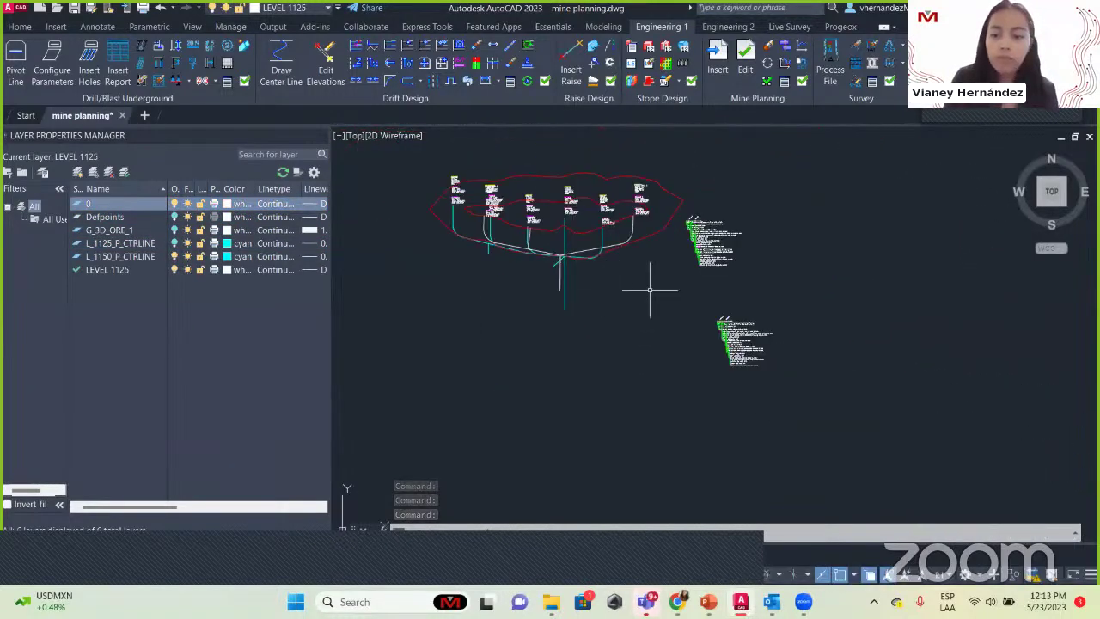
left_click(785, 381)
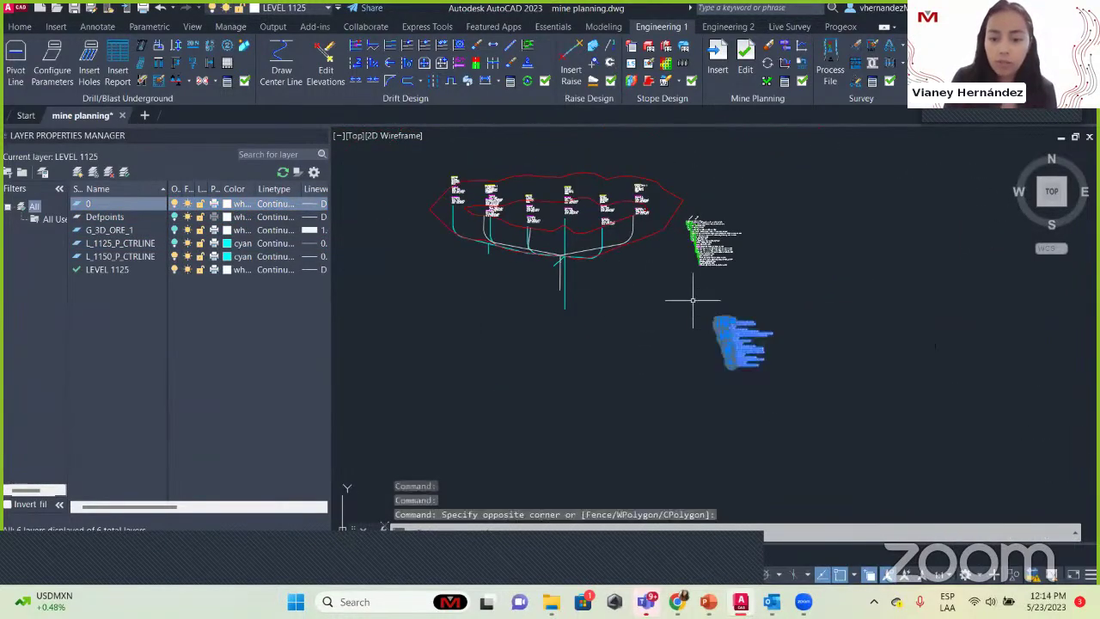
left_click(283, 8)
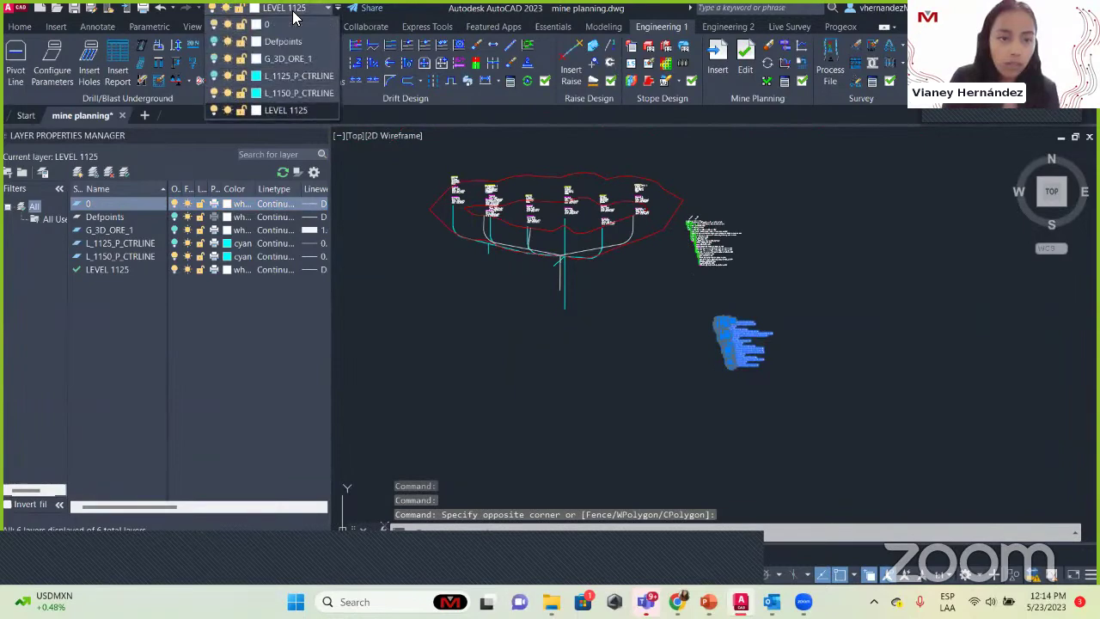
left_click(288, 93)
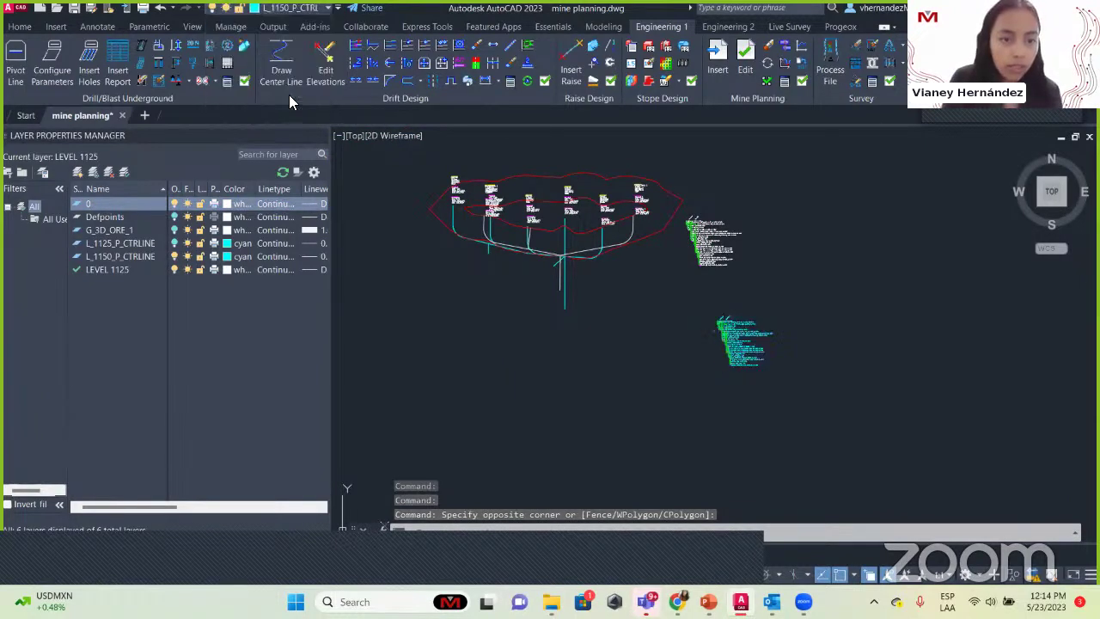
Step: Turn off layer LEVEL 1125 and make L_1150_P_CTRLINE the current layer
left_click(172, 269)
left_click(499, 287)
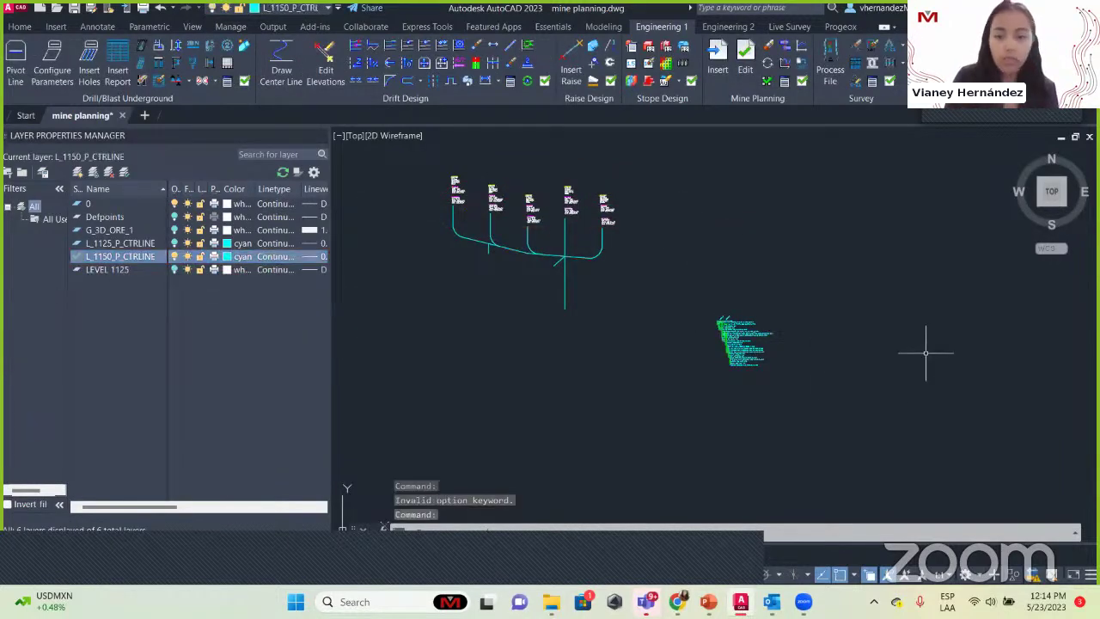
Step: Compare the level 1150 centerlines and their labels with the Gantt chart on the same layer
scroll(739, 369, "up", 3)
scroll(860, 429, "down", 3)
mouse_move(859, 429)
middle_mouse_down()
mouse_move(854, 446)
mouse_move(768, 327)
mouse_move(654, 310)
middle_mouse_up()
left_click(842, 437)
scroll(838, 425, "up", 5)
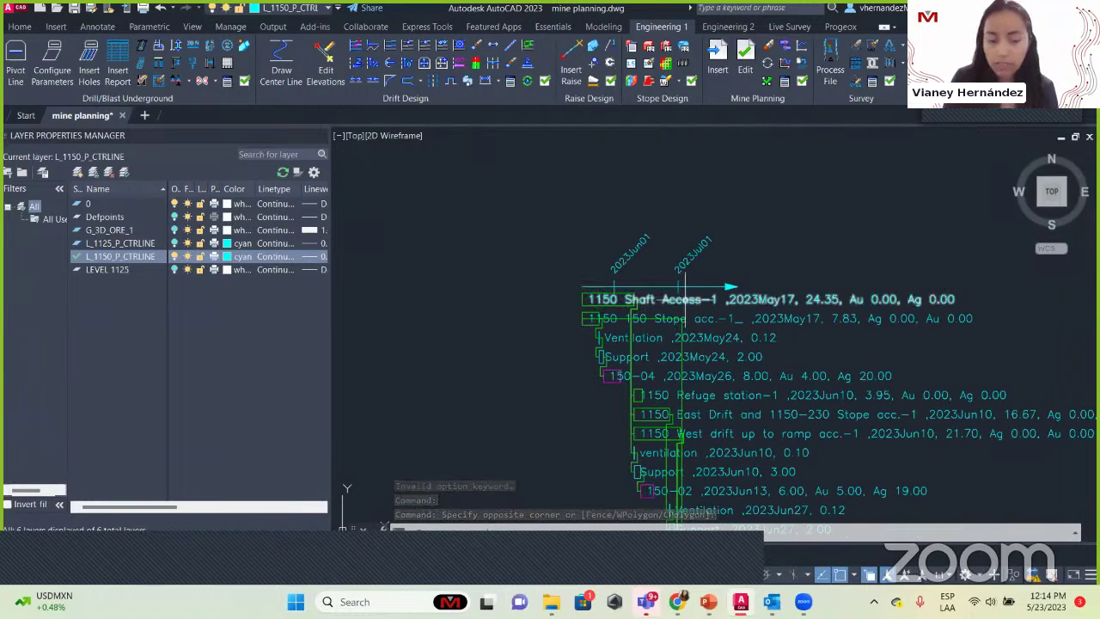
scroll(696, 311, "down", 5)
scroll(593, 297, "up", 6)
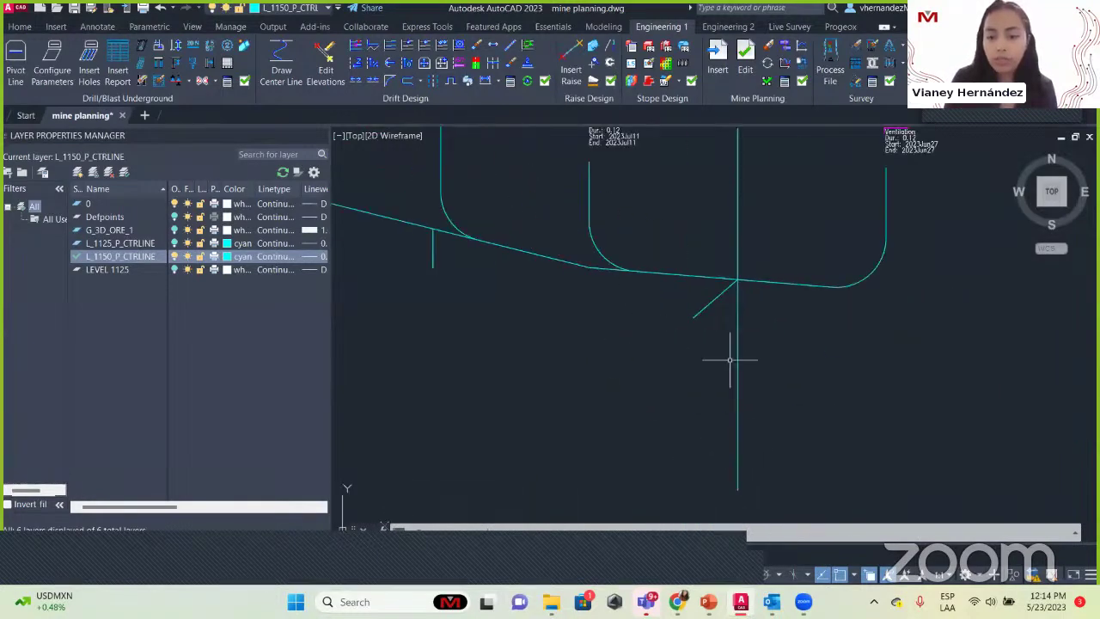
scroll(731, 361, "down", 8)
scroll(745, 334, "up", 8)
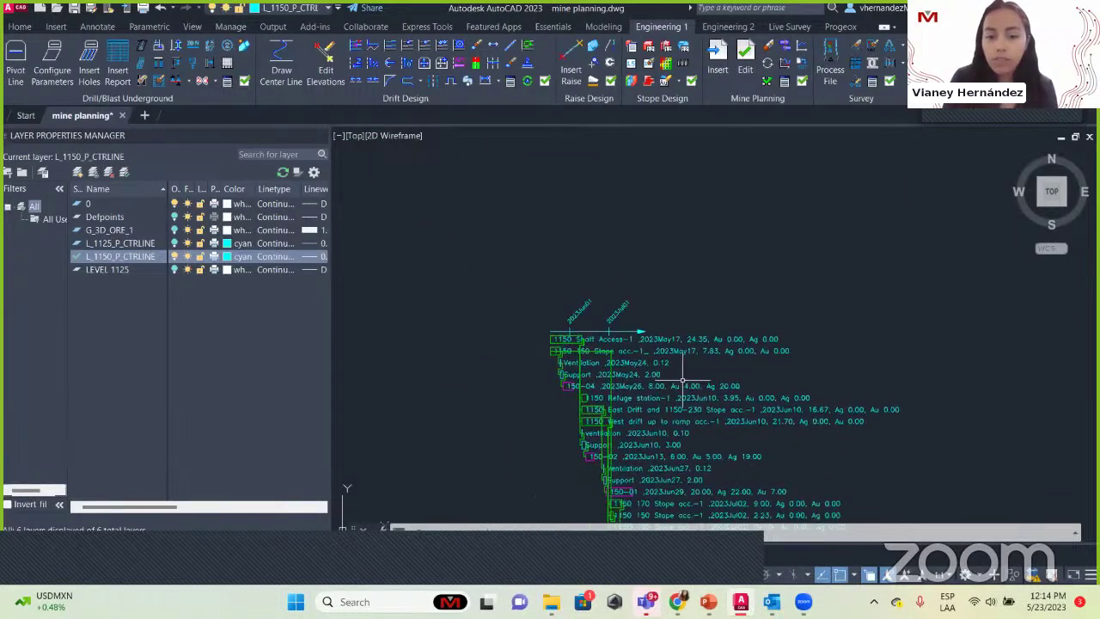
Step: Read the 1150 Gantt chart's rows from Shaft Access-1 down, following their start dates, durations and link lines
scroll(688, 361, "up", 4)
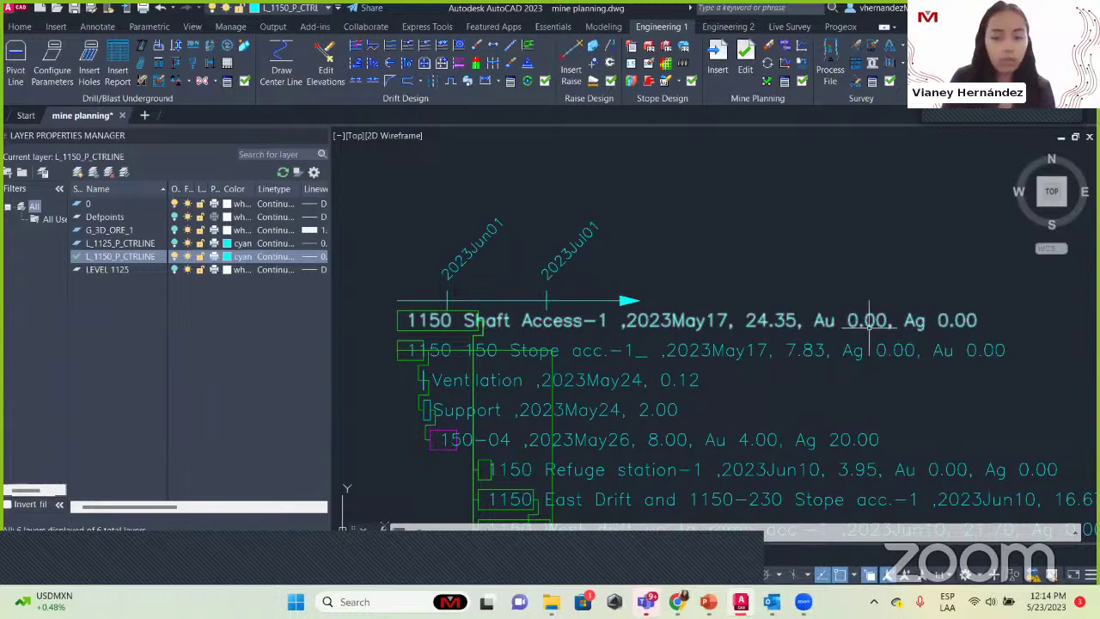
mouse_move(688, 355)
middle_mouse_down()
mouse_move(651, 255)
mouse_move(562, 134)
middle_mouse_up()
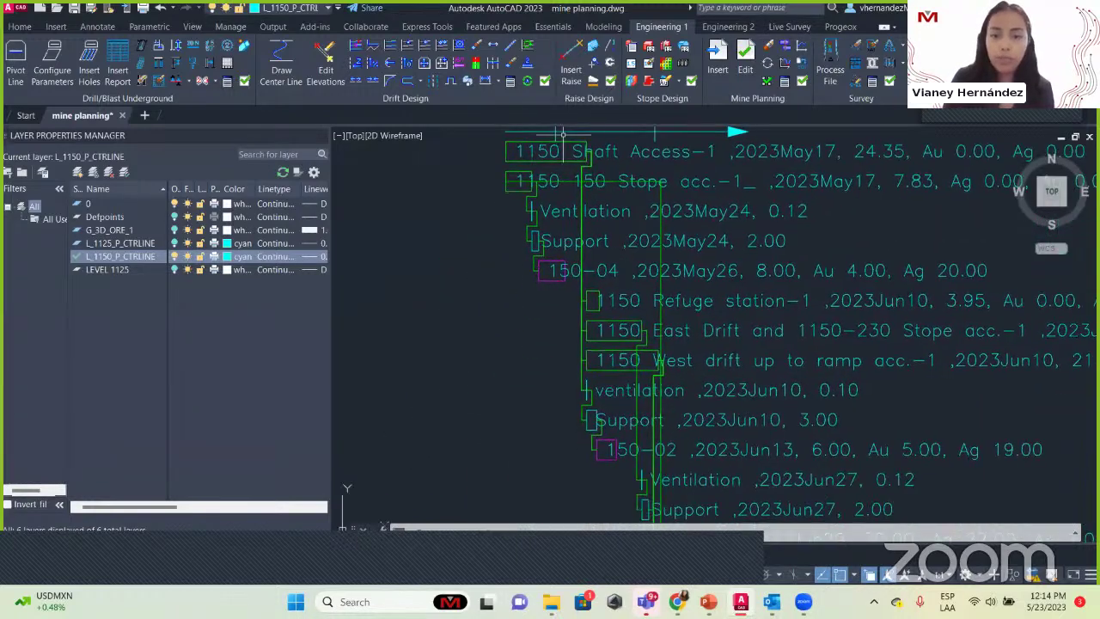
scroll(568, 319, "down", 8)
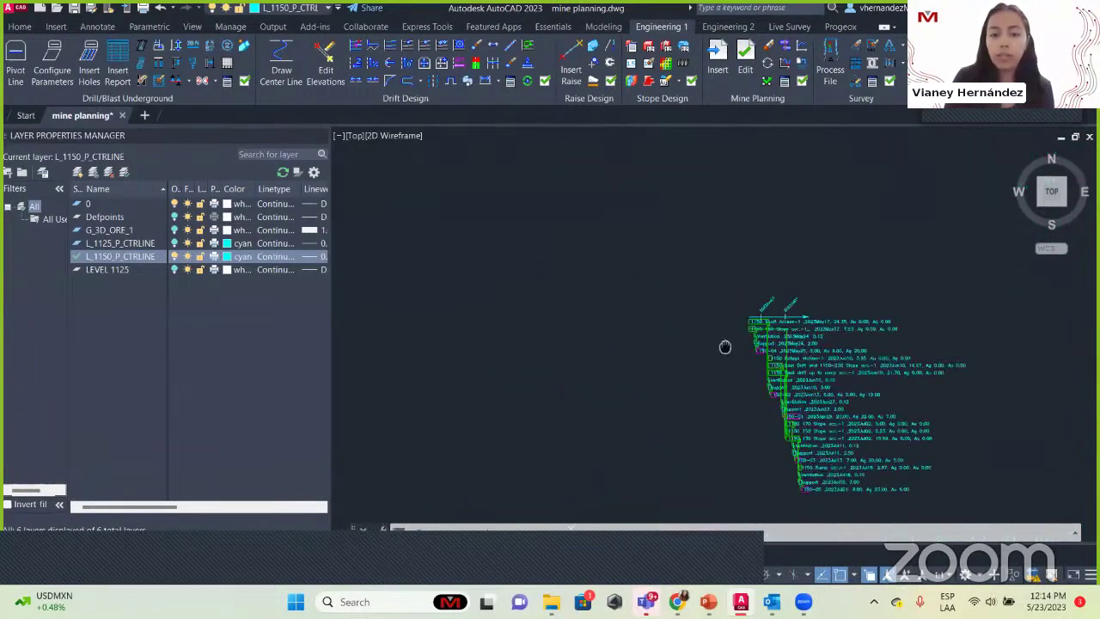
scroll(934, 437, "up", 6)
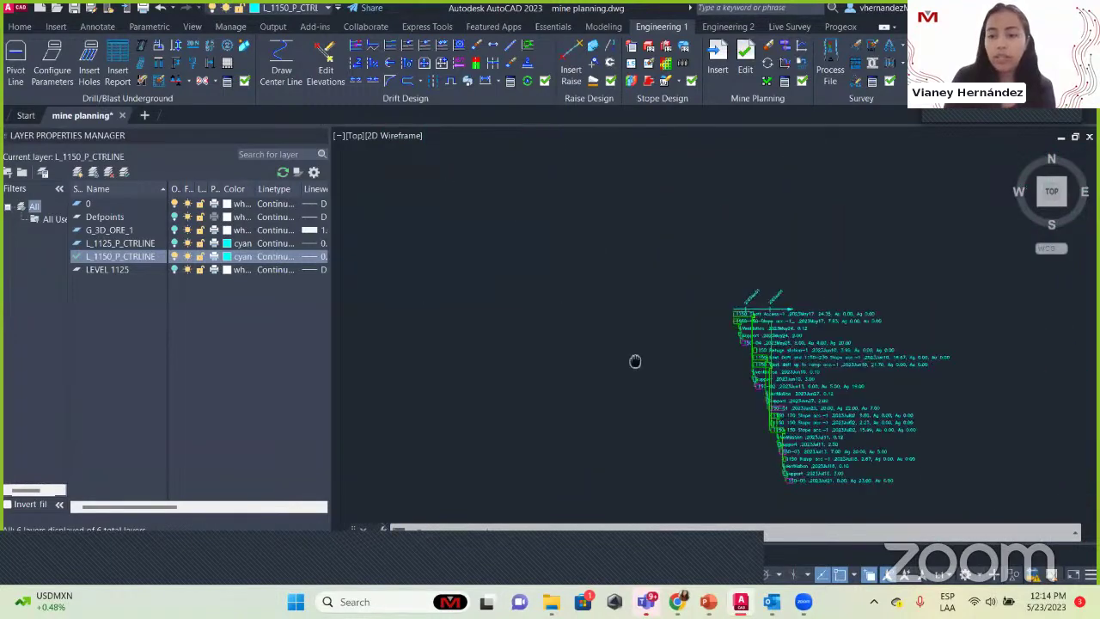
mouse_move(780, 247)
middle_mouse_down()
mouse_move(579, 265)
mouse_move(592, 344)
middle_mouse_up()
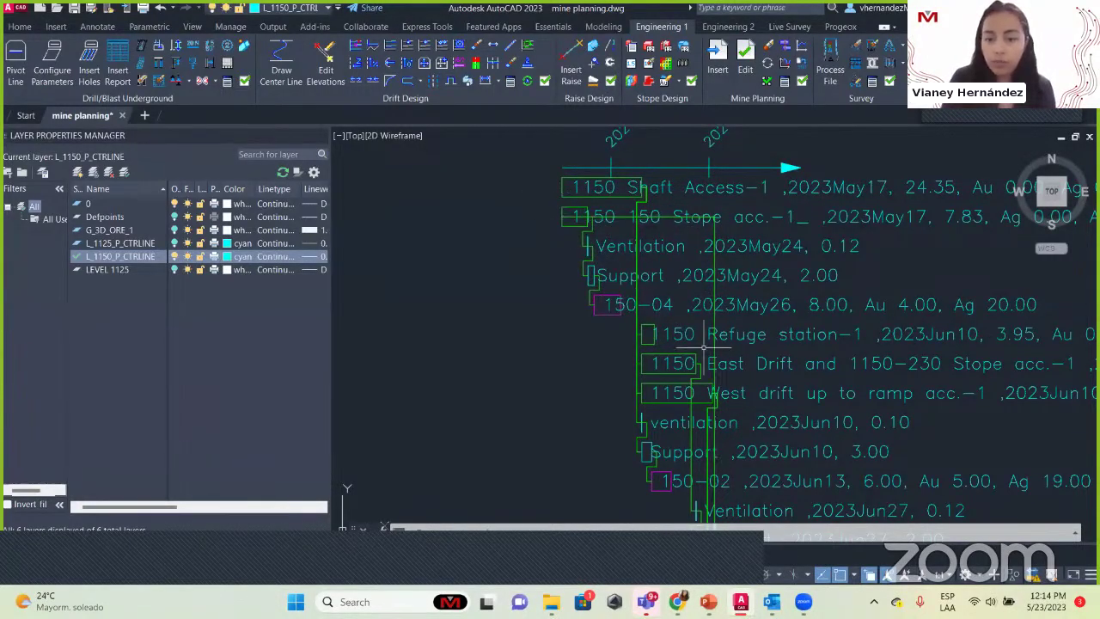
middle_click_drag(748, 447, 757, 213)
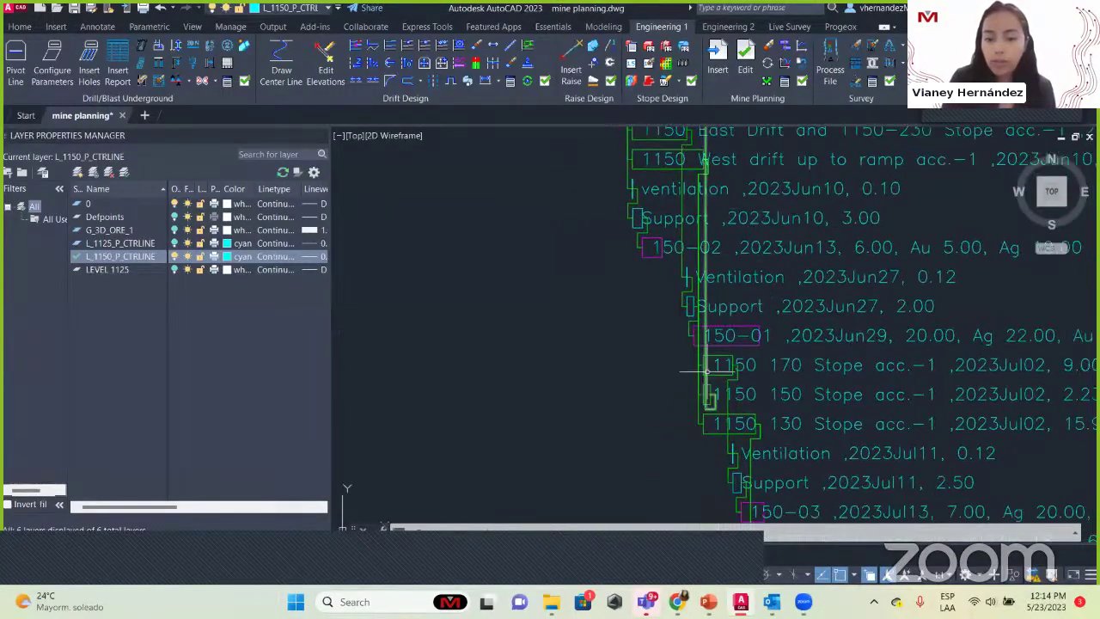
scroll(705, 370, "down", 4)
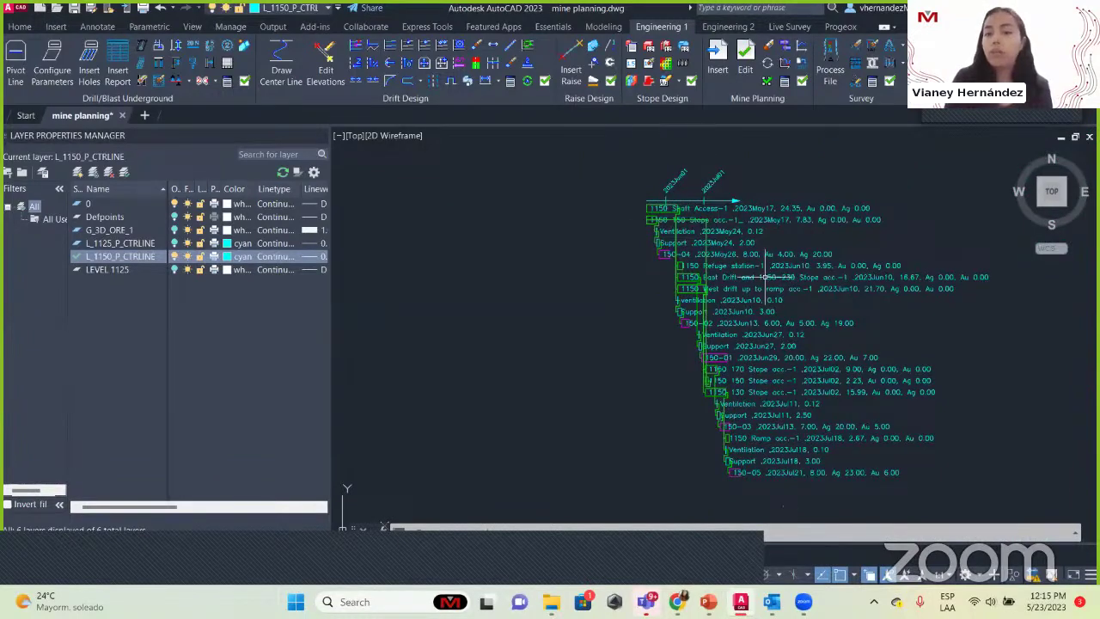
Step: Examine the ventilation, support and magenta 150-04 stope bars with their start dates and durations
scroll(679, 262, "up", 6)
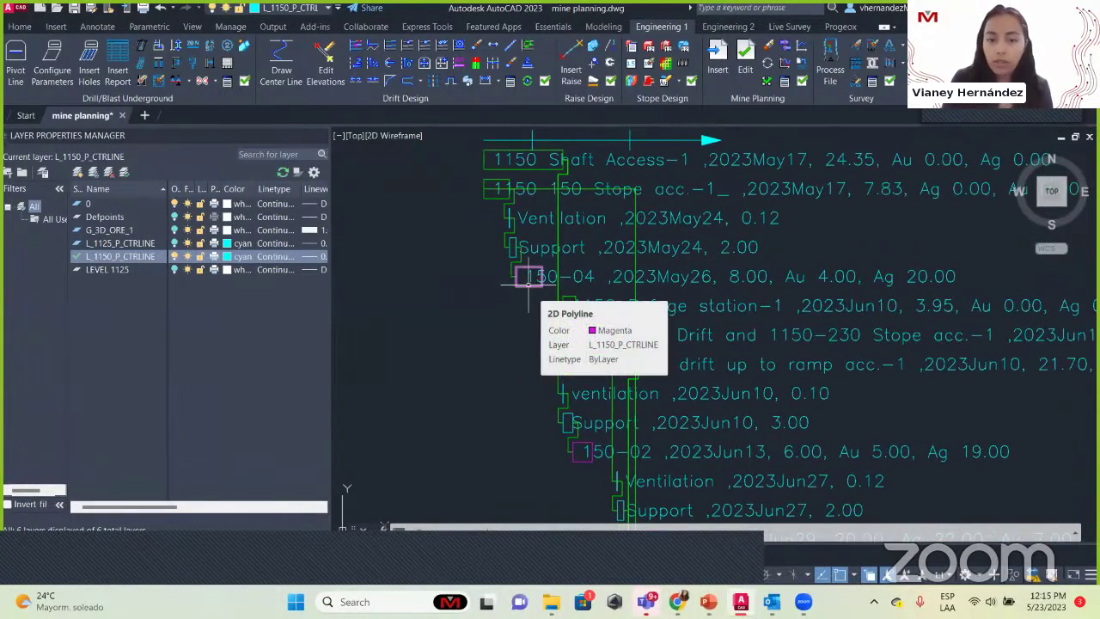
scroll(501, 243, "up", 4)
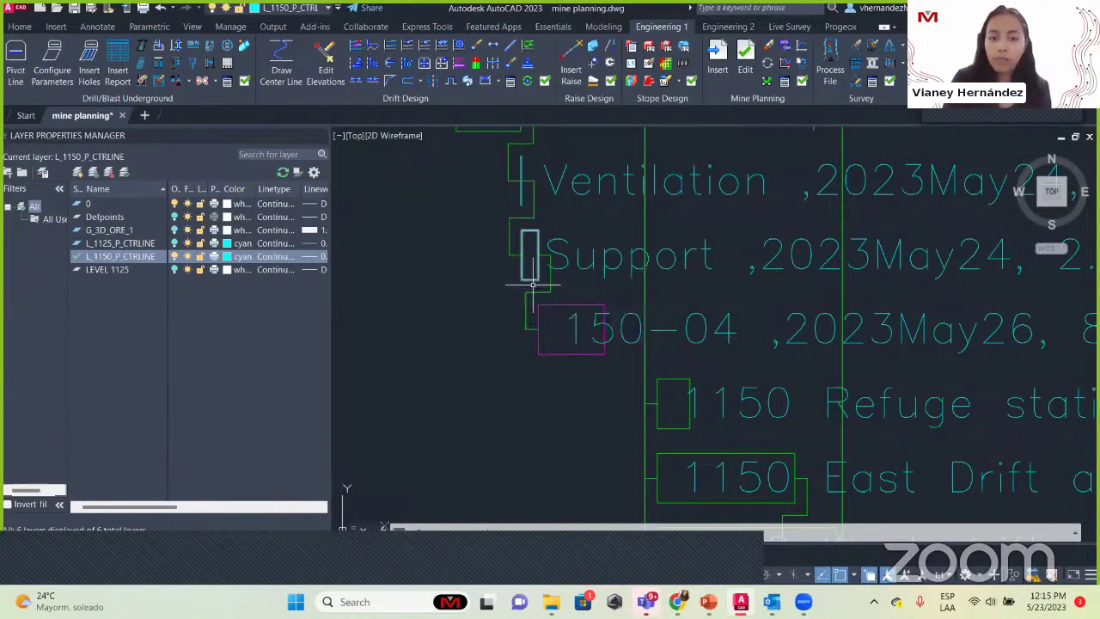
mouse_move(596, 249)
middle_mouse_down()
mouse_move(510, 280)
mouse_move(445, 322)
middle_mouse_up()
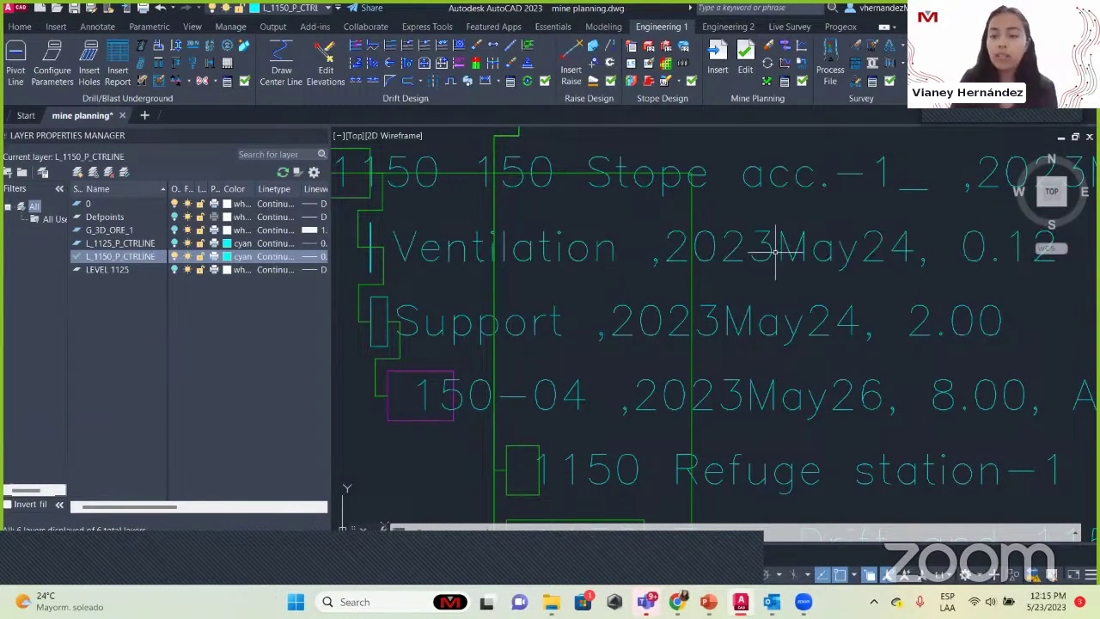
scroll(785, 252, "down", 1)
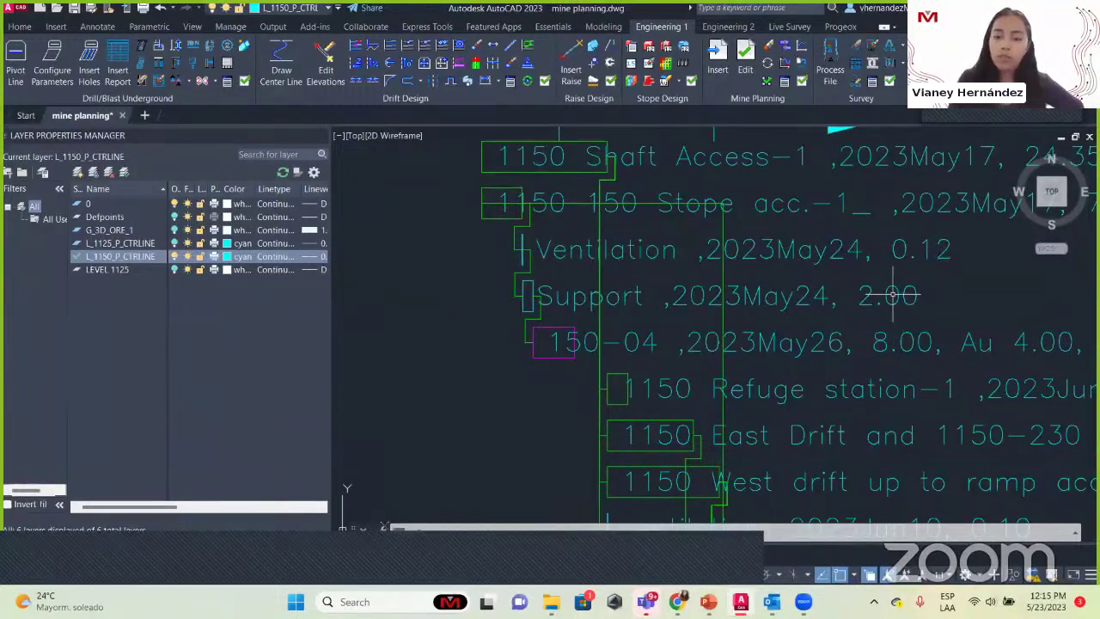
mouse_move(833, 395)
middle_mouse_down()
mouse_move(805, 343)
mouse_move(680, 275)
mouse_move(707, 282)
middle_mouse_up()
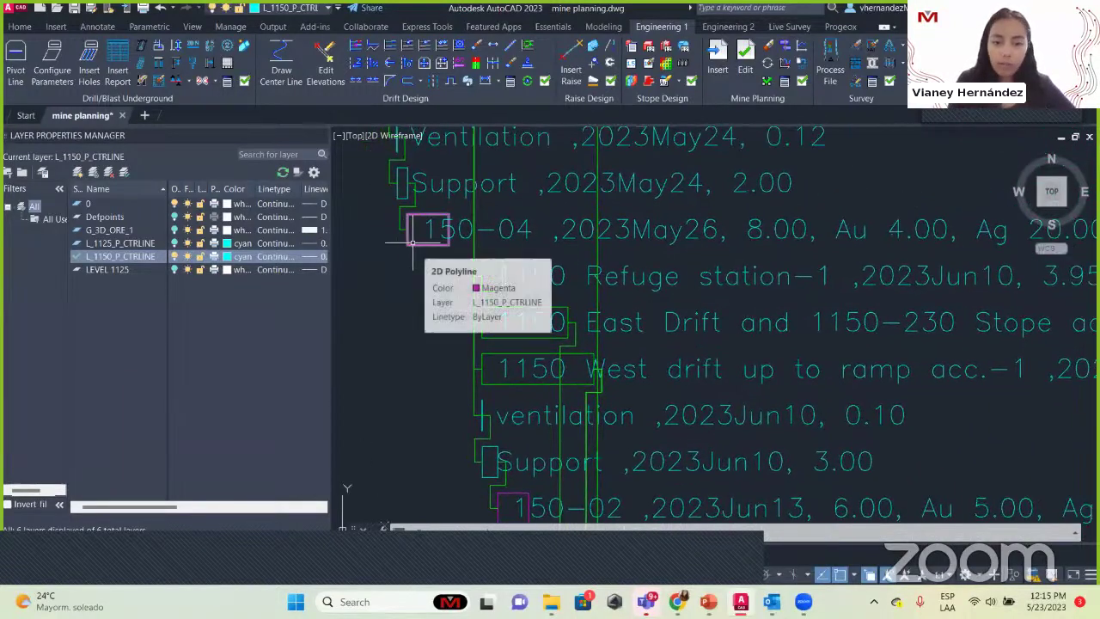
scroll(432, 243, "up", 4)
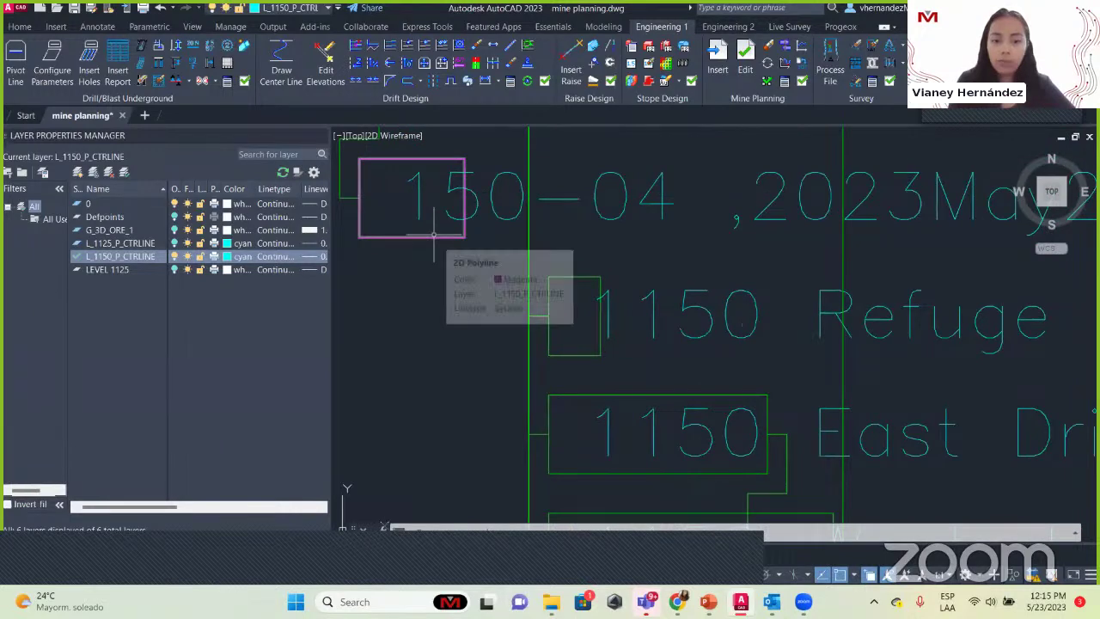
scroll(434, 235, "down", 2)
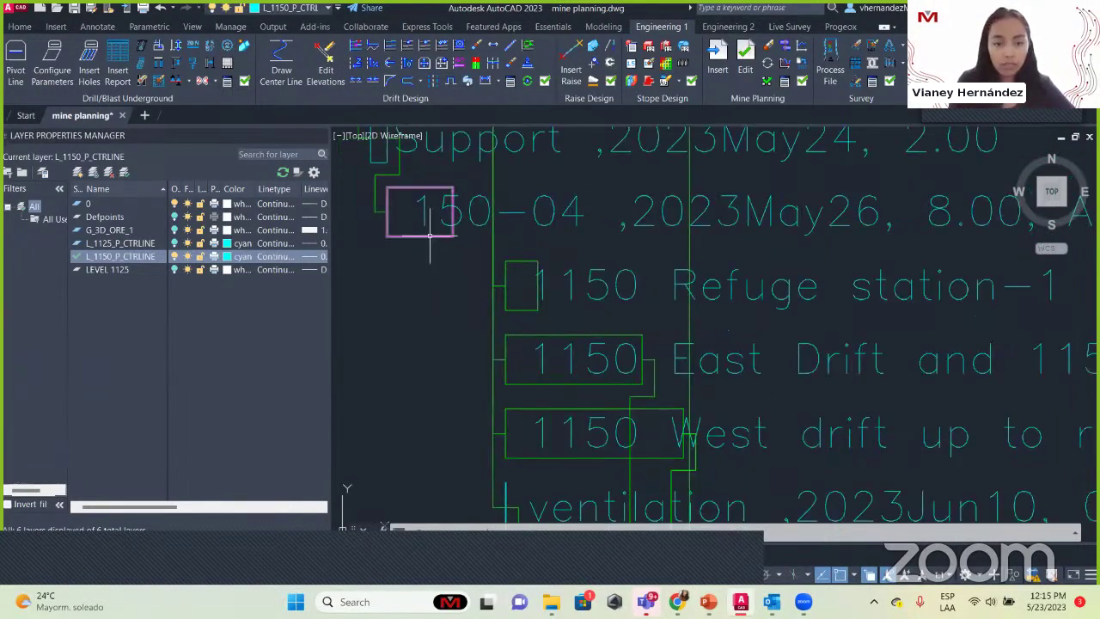
scroll(430, 238, "down", 2)
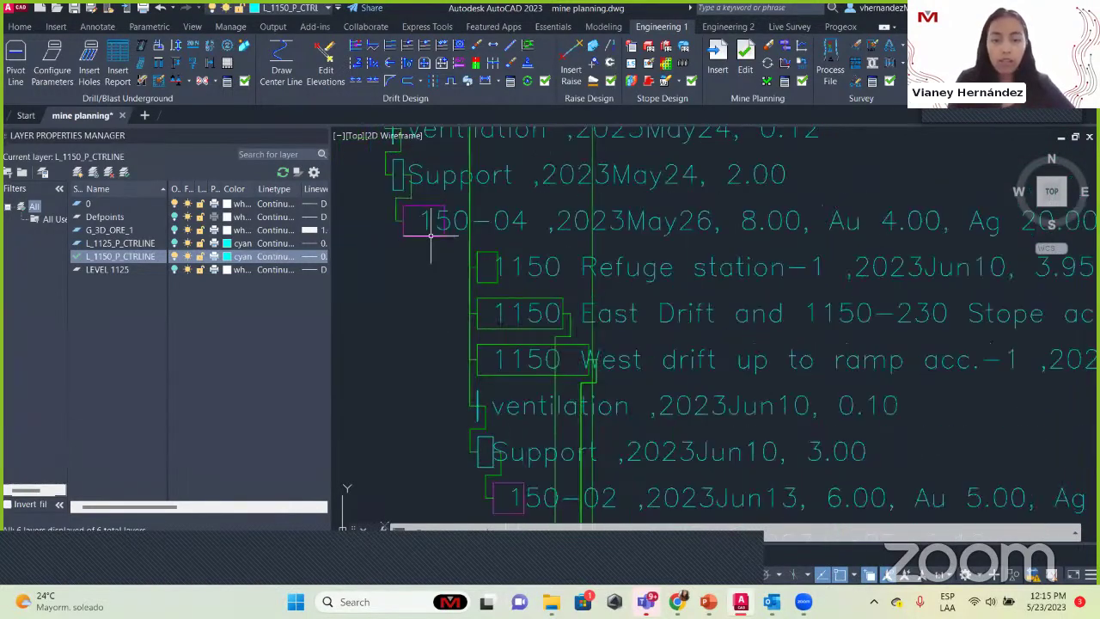
middle_click_drag(636, 302, 601, 364)
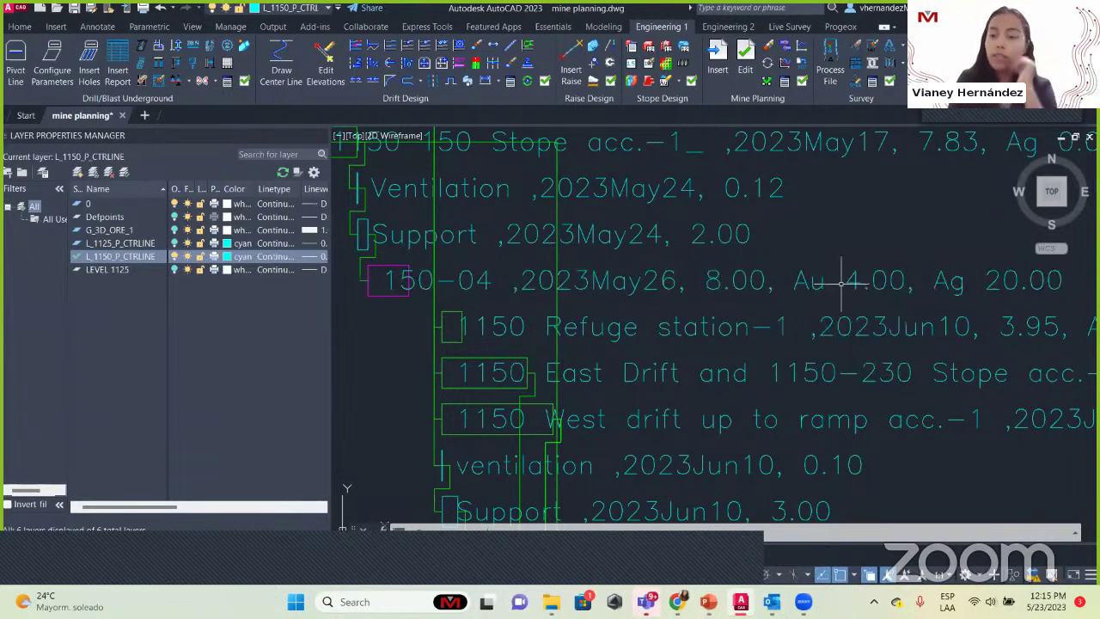
Step: Review the Au and Ag grades listed for the stopes, from 150-04 down to 150-05
scroll(896, 284, "down", 2)
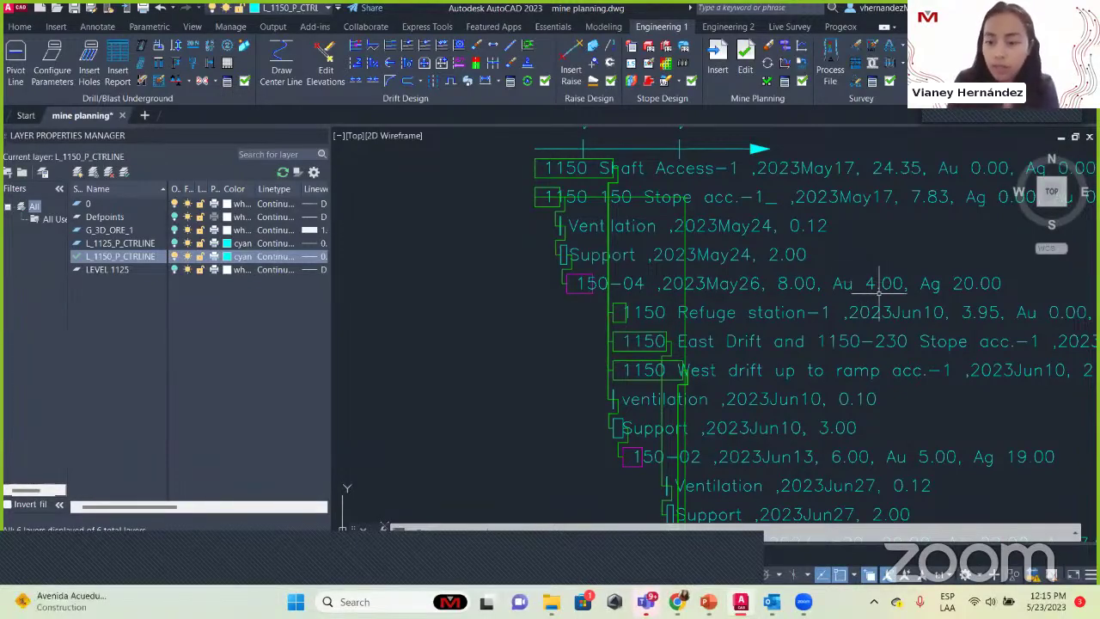
scroll(875, 283, "up", 2)
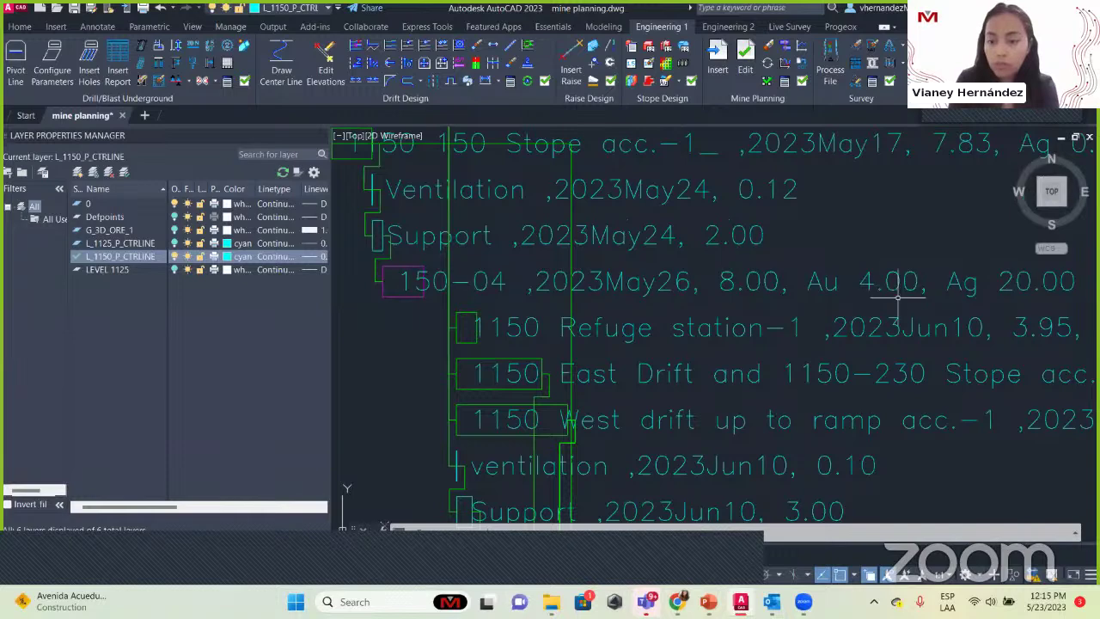
middle_click_drag(989, 296, 934, 297)
scroll(890, 292, "down", 2)
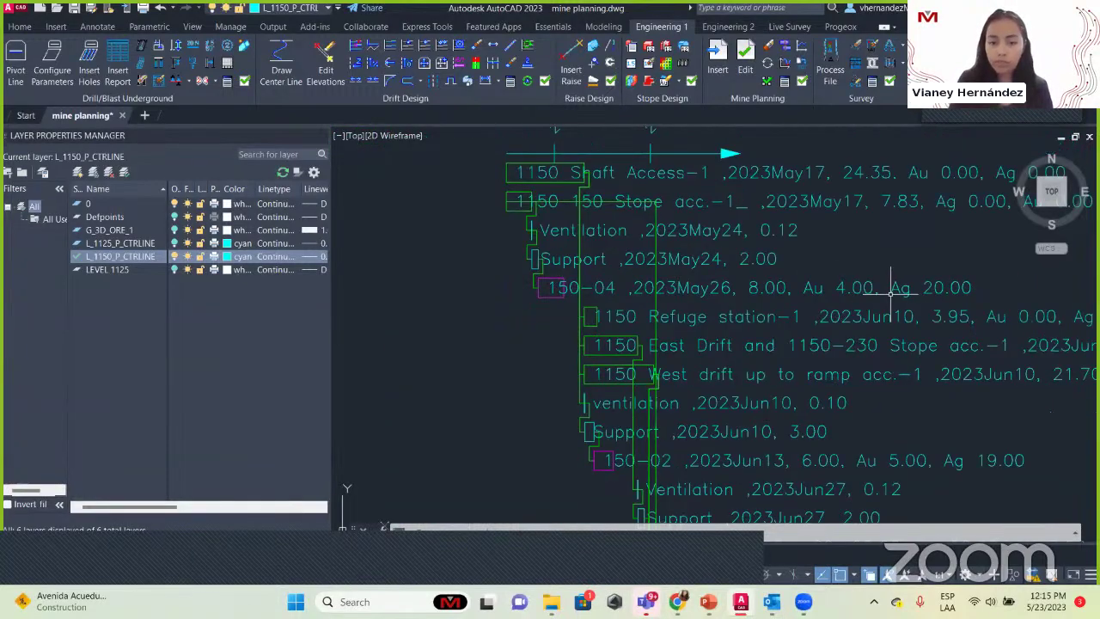
middle_click_drag(725, 440, 680, 277)
scroll(774, 413, "down", 2)
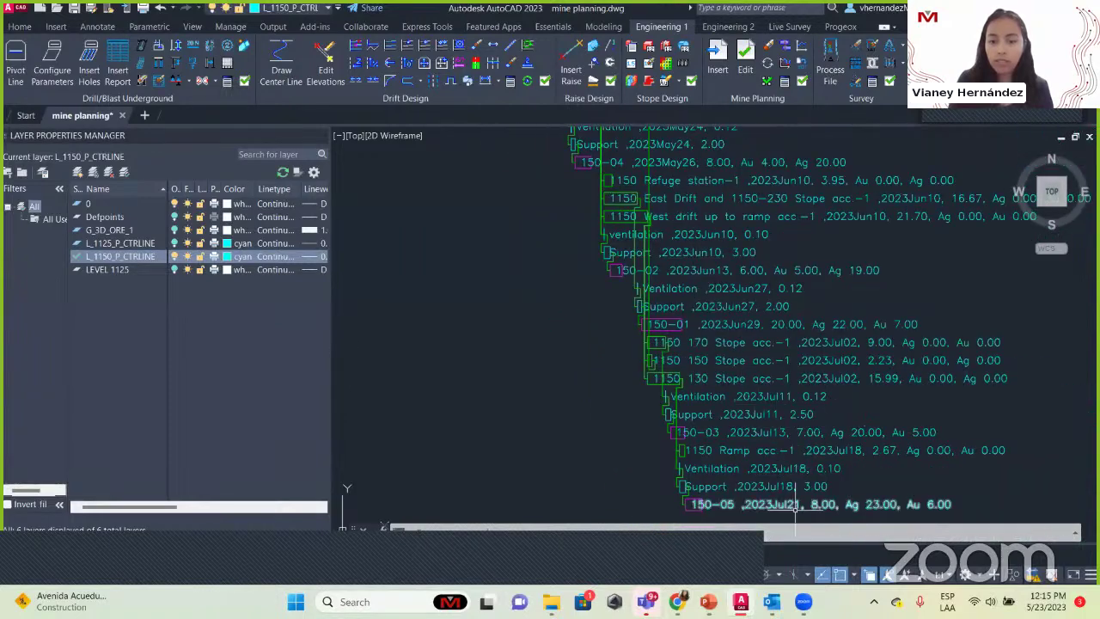
scroll(789, 419, "down", 1)
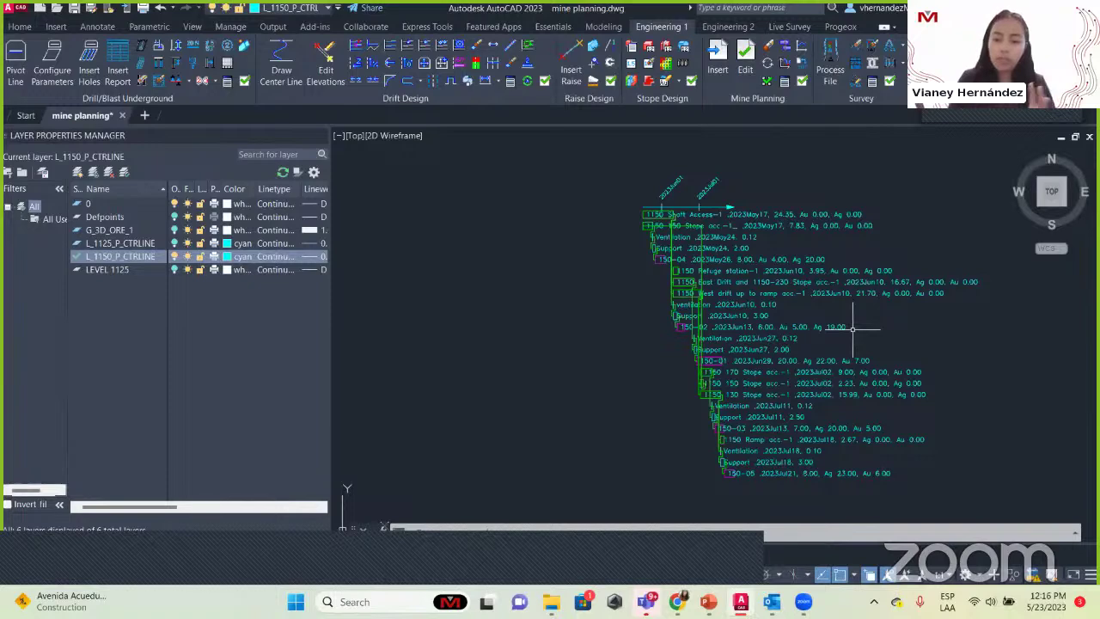
scroll(725, 318, "up", 5)
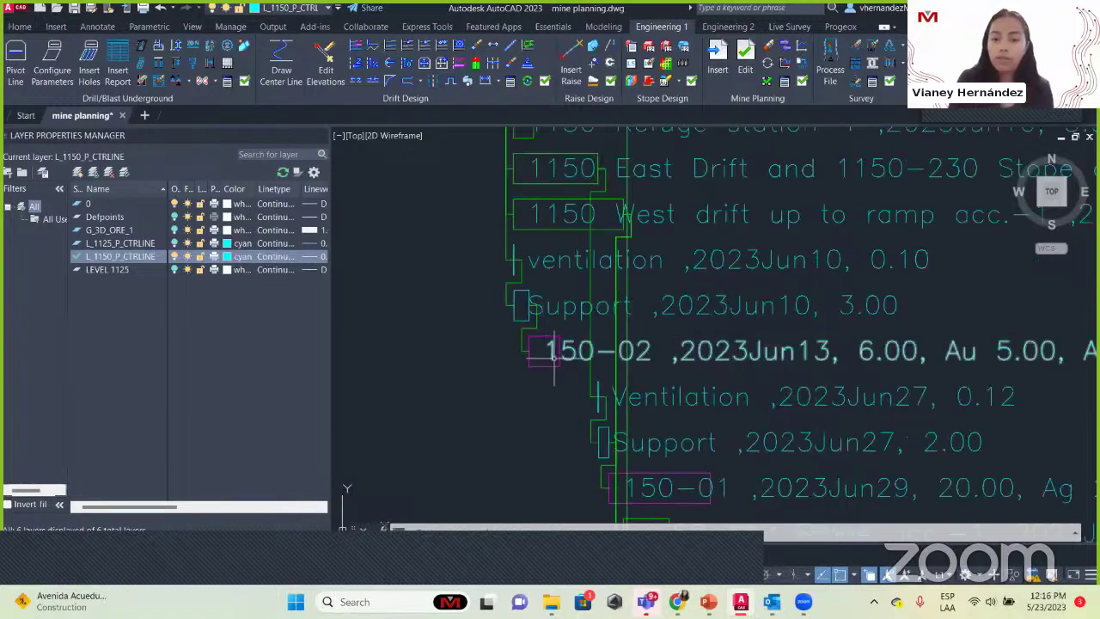
scroll(556, 363, "down", 3)
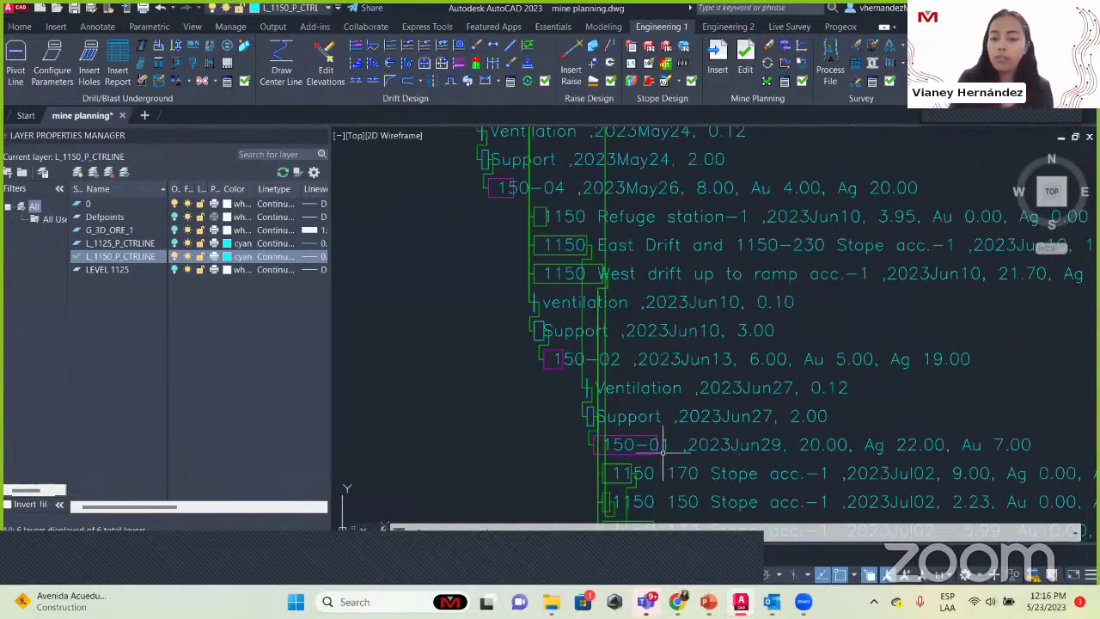
scroll(704, 290, "down", 3)
scroll(713, 286, "up", 5)
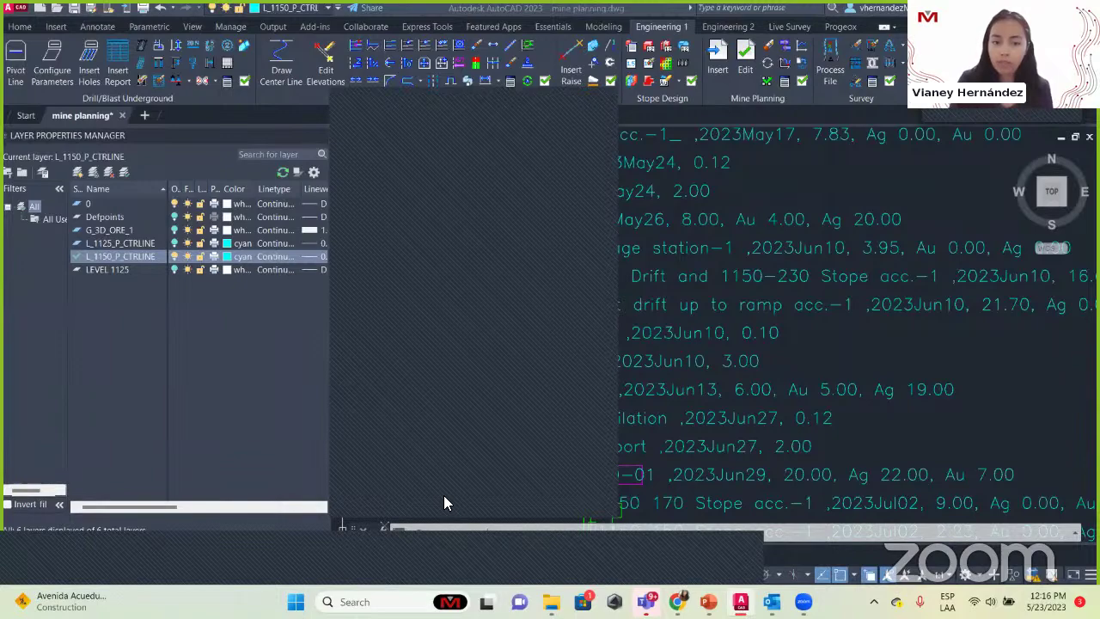
scroll(589, 419, "down", 5)
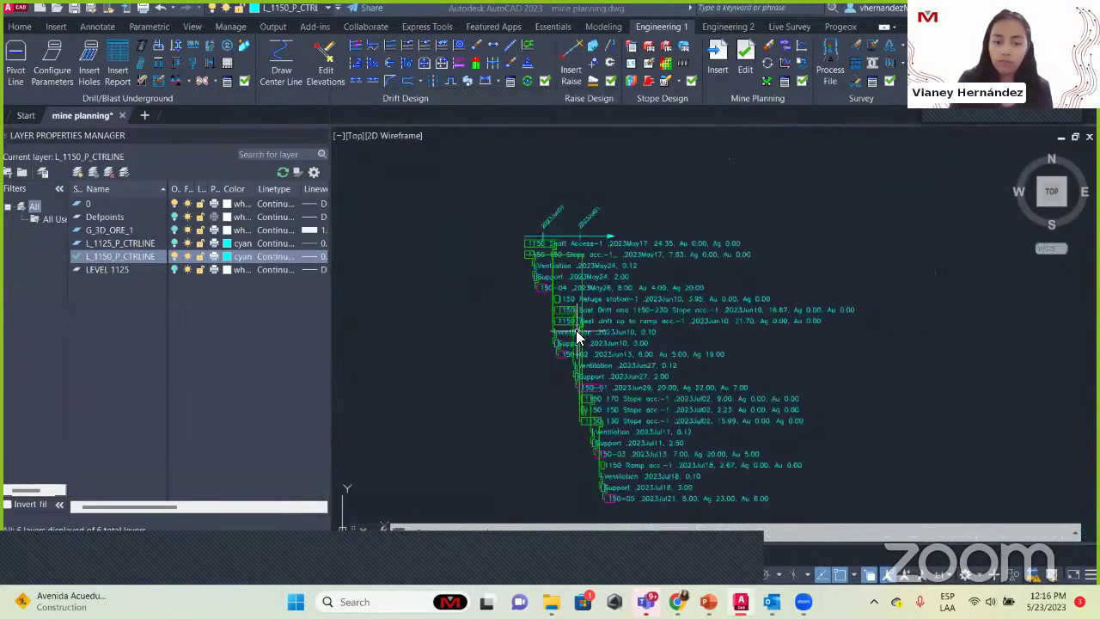
Step: Turn off layer L_1150_P_CTRLINE and turn on LEVEL 1125 to show that level with its Gantt chart
middle_click_drag(534, 331, 706, 297)
scroll(553, 278, "down", 3)
middle_click_drag(555, 277, 663, 336)
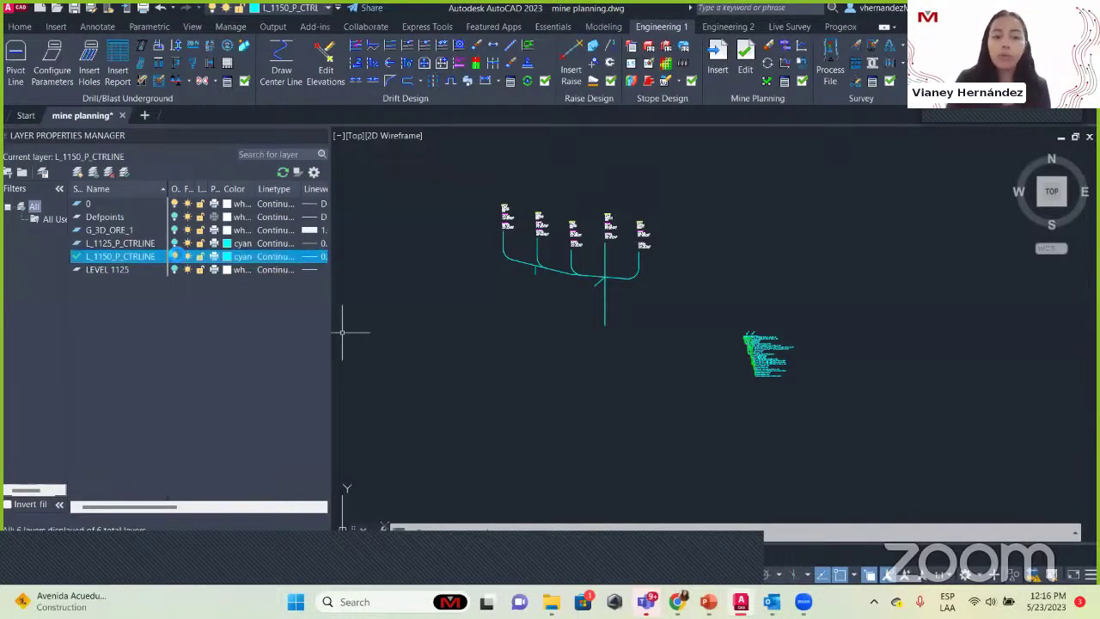
left_click(174, 256)
left_click(421, 276)
left_click(173, 269)
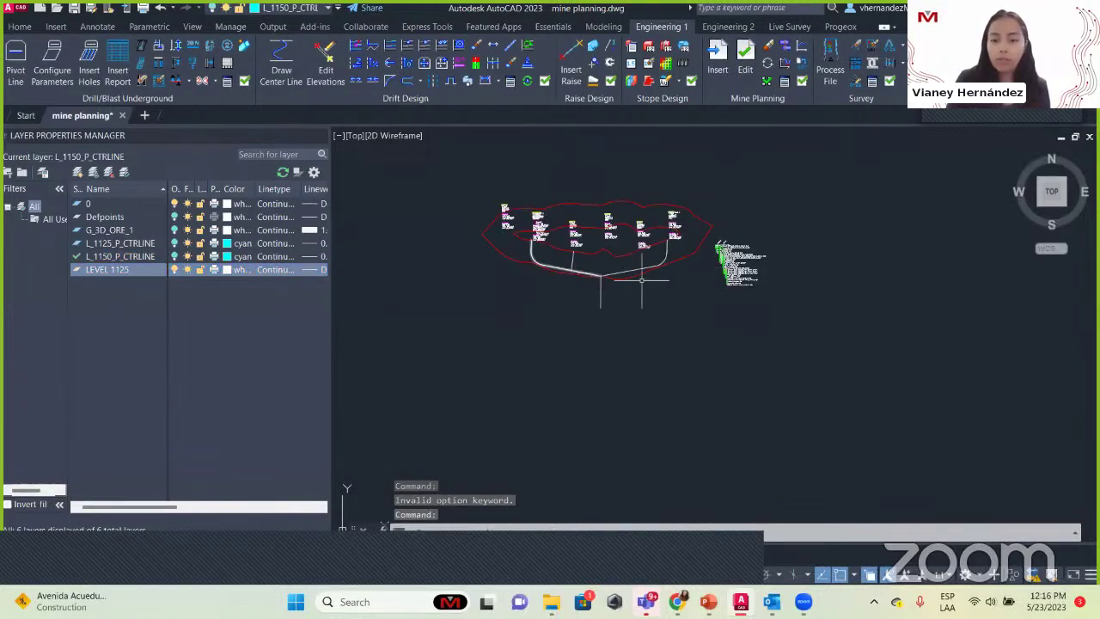
Step: Delete the whole Gantt chart beside the level 1125 drawing, both its text rows and its green bars
left_click(785, 310)
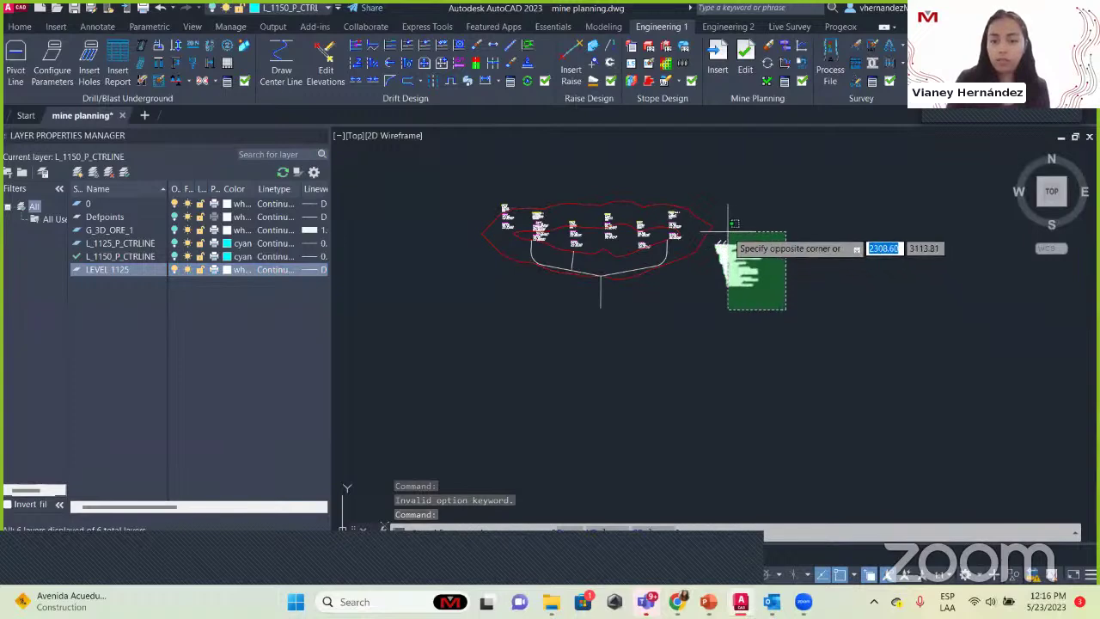
left_click(727, 231)
key("Delete")
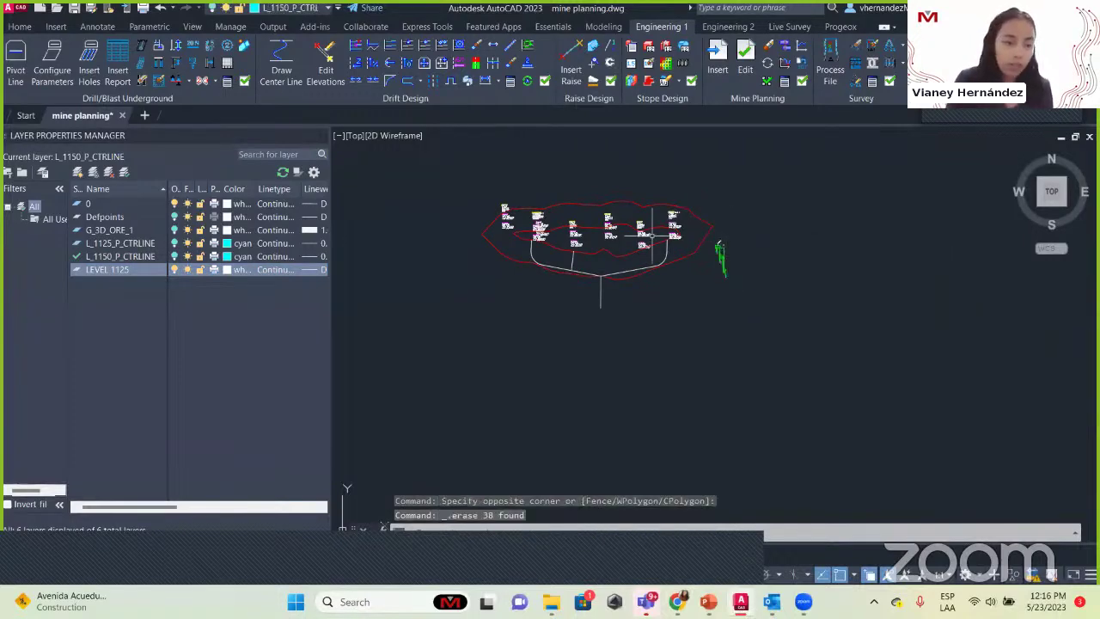
left_click(805, 288)
left_click(717, 230)
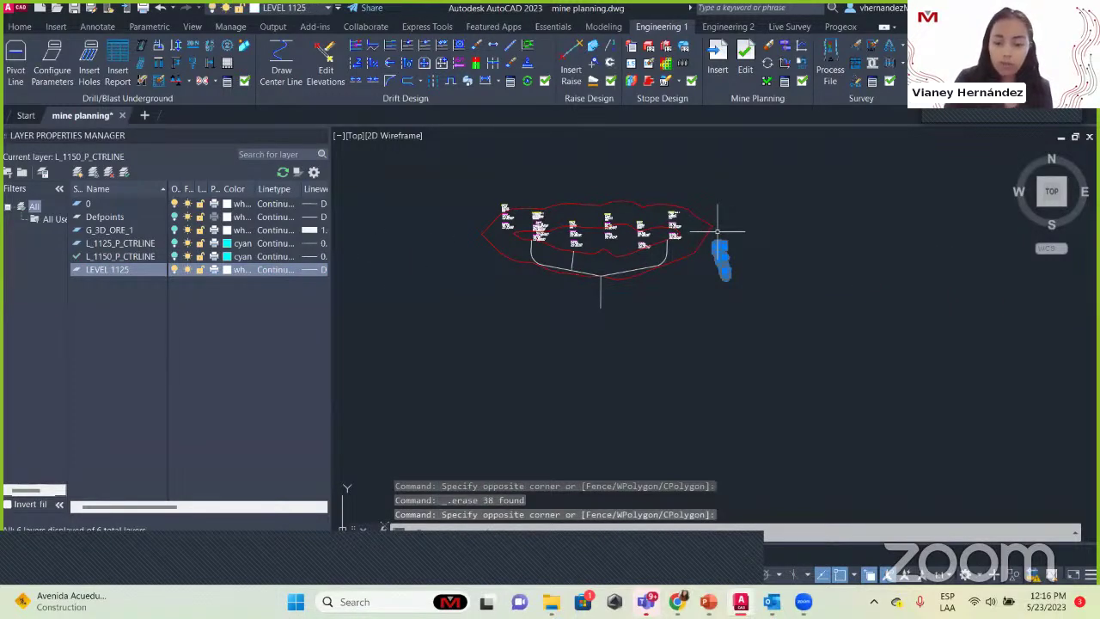
key("Delete")
Step: Turn off layer LEVEL 1125 and turn on L_1150_P_CTRLINE to show level 1150 with its Gantt chart
left_click(174, 270)
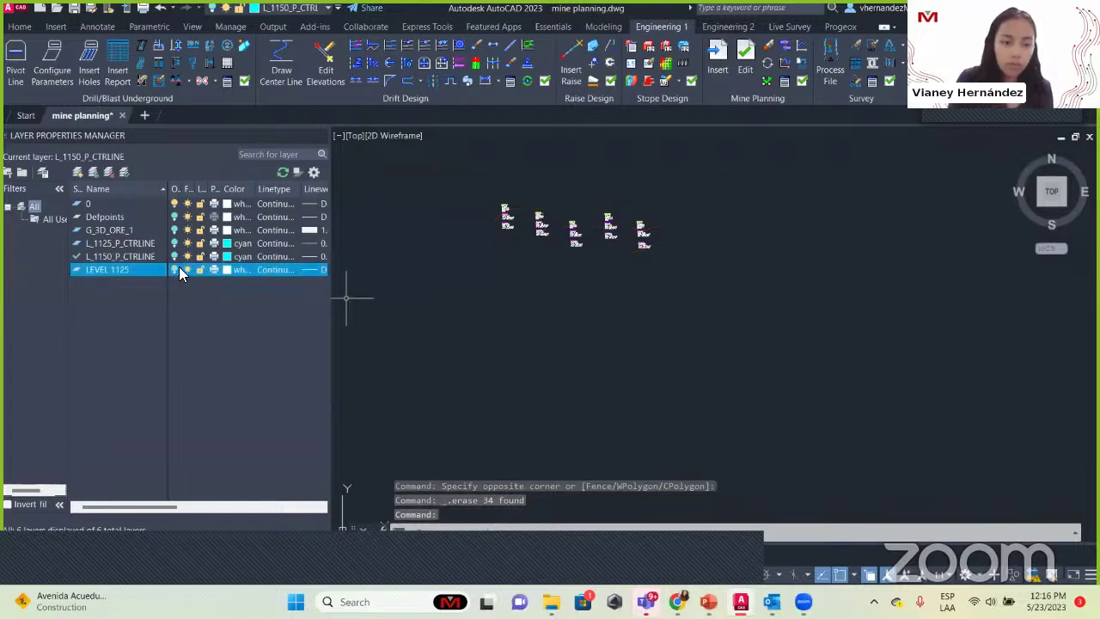
left_click(172, 257)
mouse_move(608, 344)
middle_mouse_down()
mouse_move(550, 309)
mouse_move(744, 400)
middle_mouse_up()
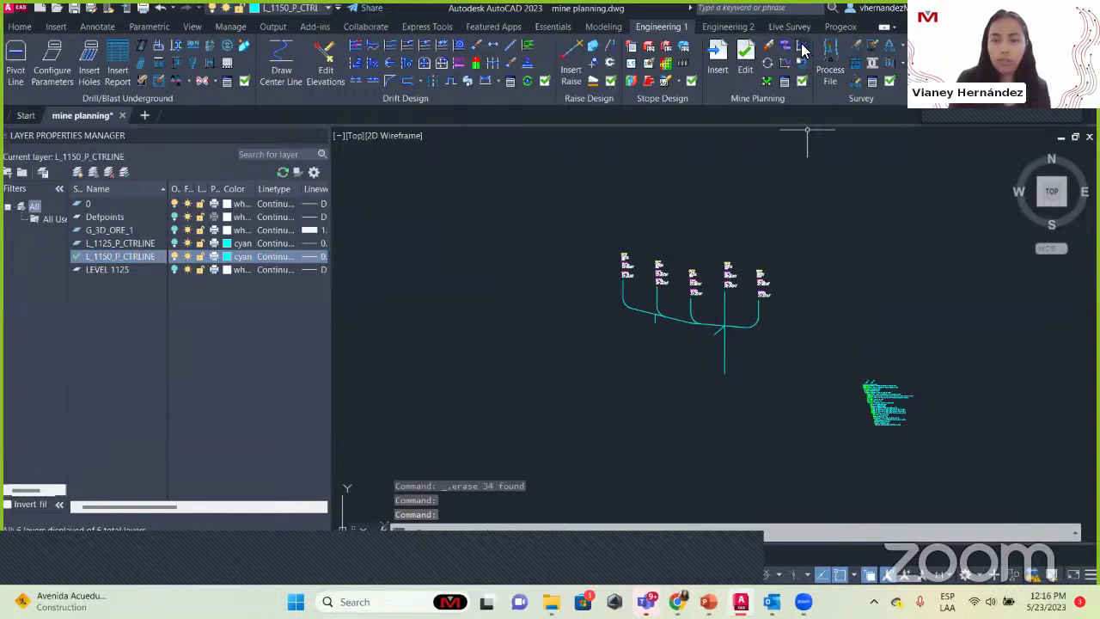
Step: Set the progress of the 1150 Shaft Access-1 drift to 25 m done, dated 20230523
left_click(801, 51)
left_click(771, 164)
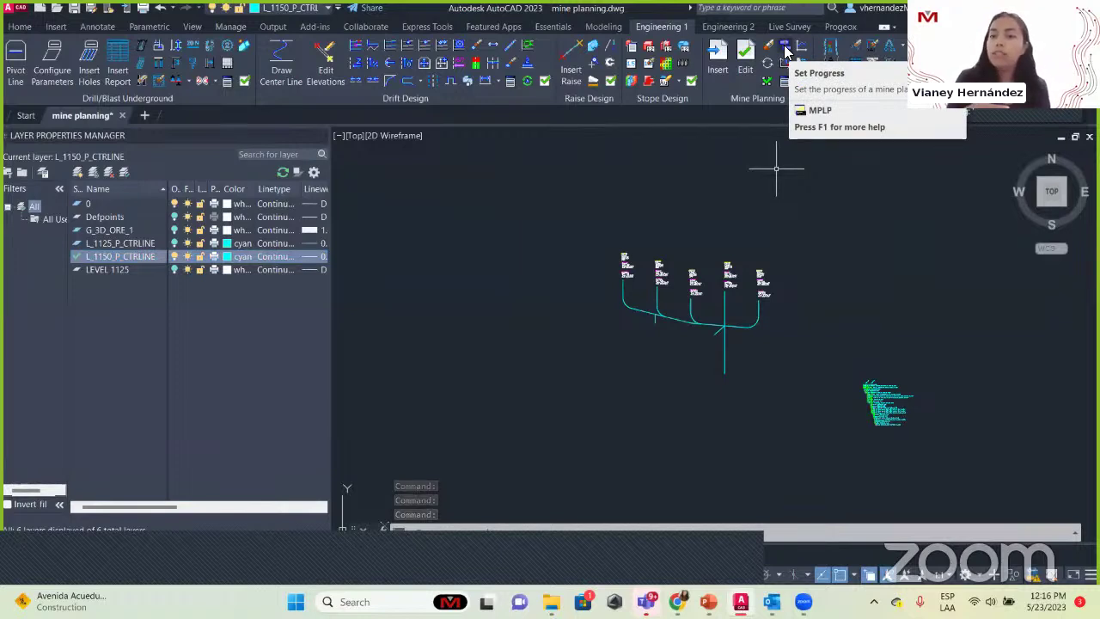
left_click(785, 52)
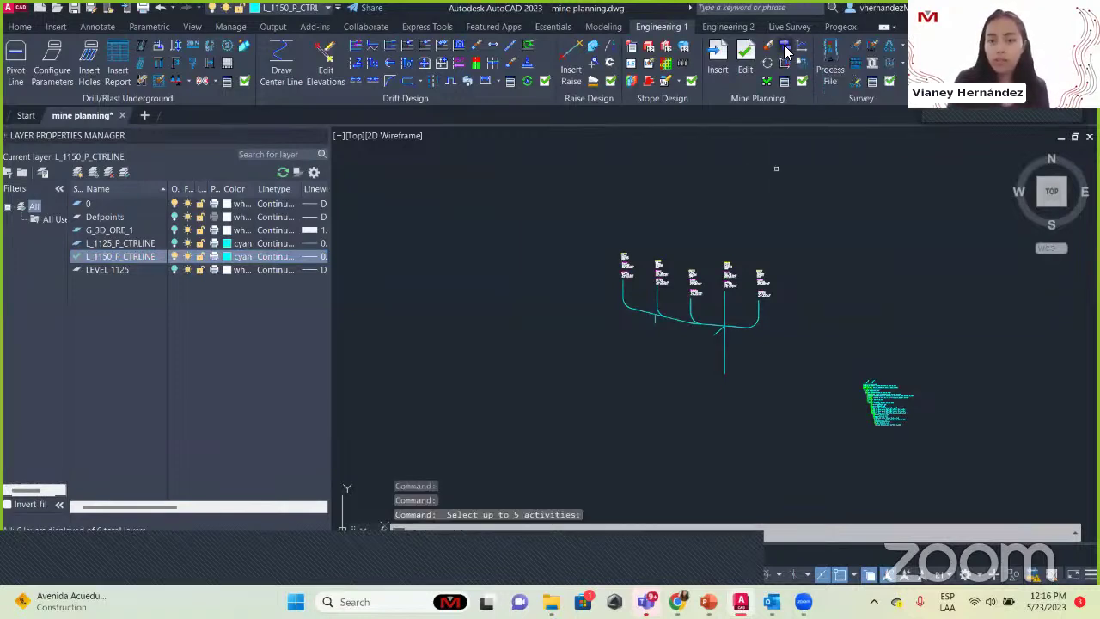
left_click(727, 366)
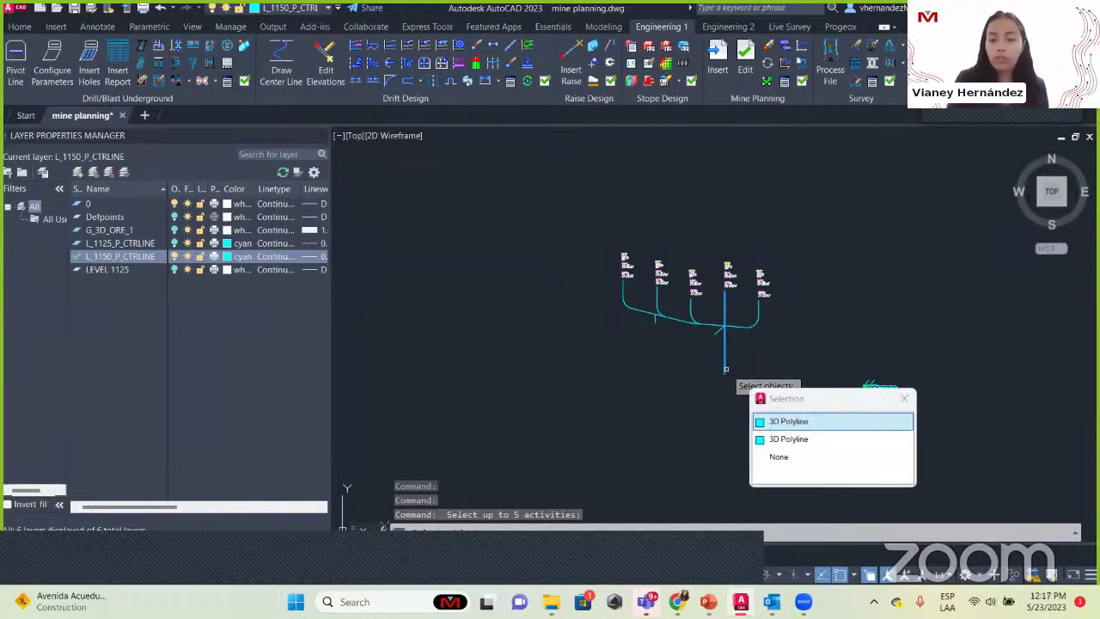
left_click(811, 421)
key("Return")
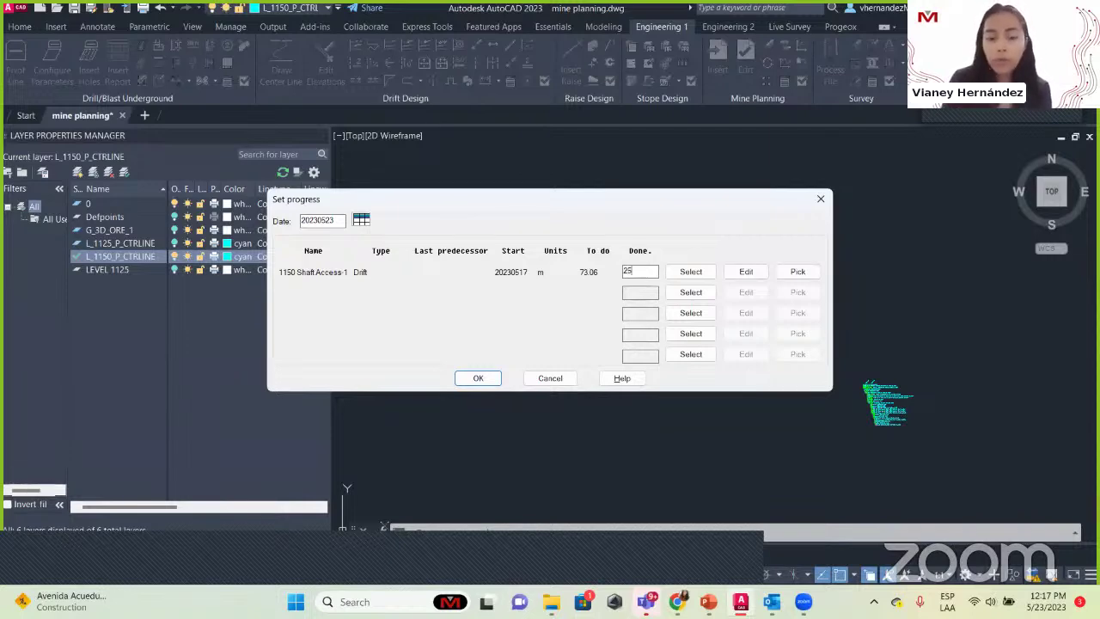
left_click(479, 378)
Step: Update the graphics of all objects in the 1150 Gantt chart
scroll(963, 412, "up", 6)
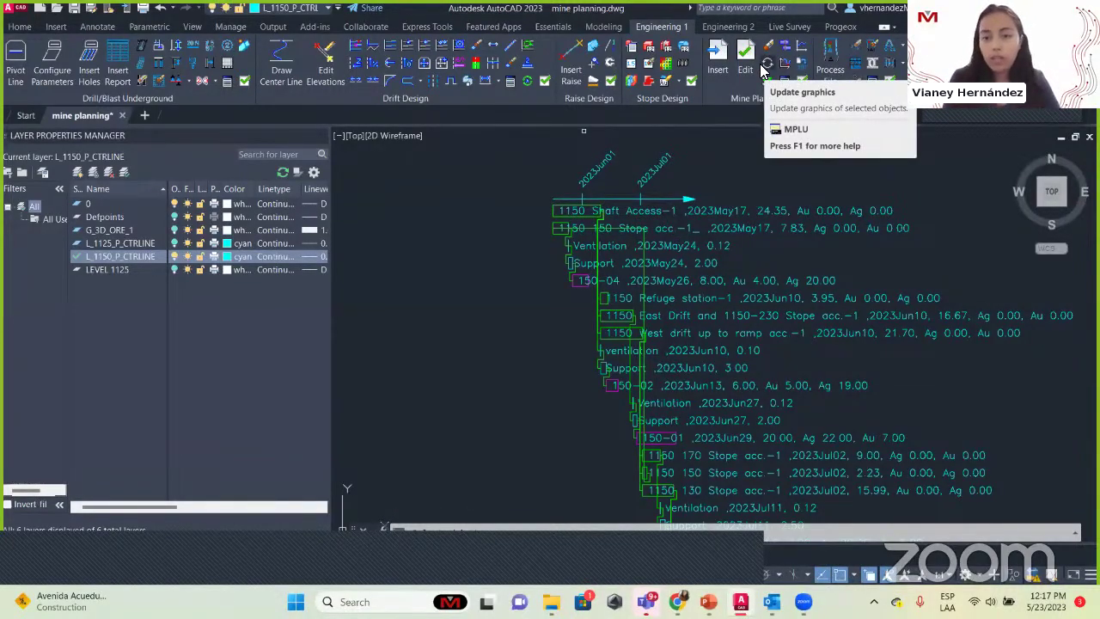
key("Escape")
scroll(581, 351, "down", 6)
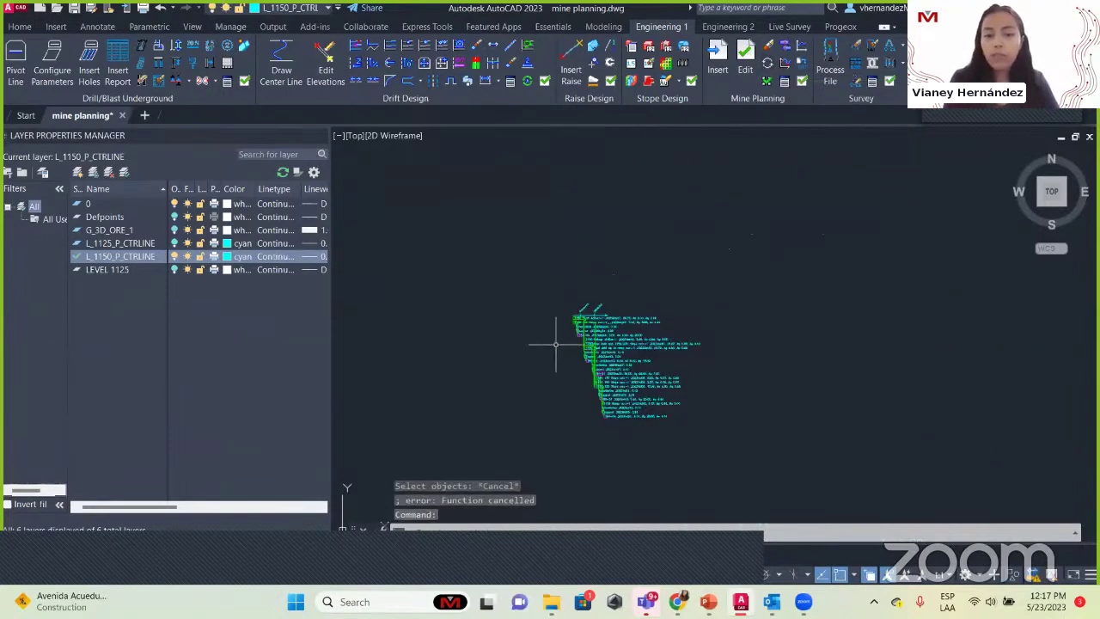
scroll(676, 357, "down", 3)
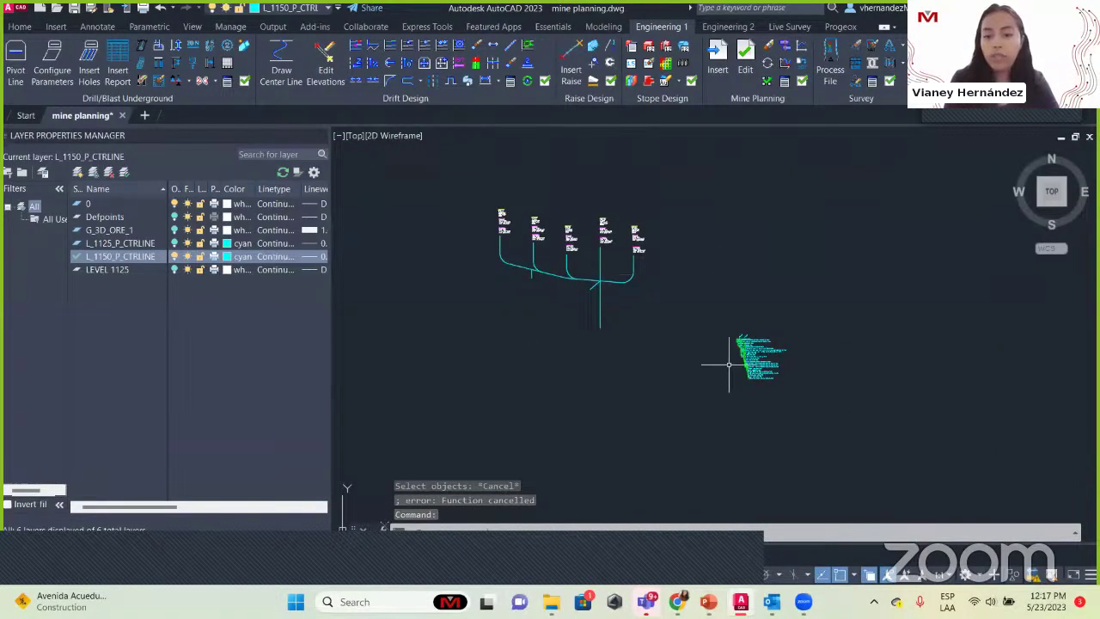
scroll(778, 406, "up", 4)
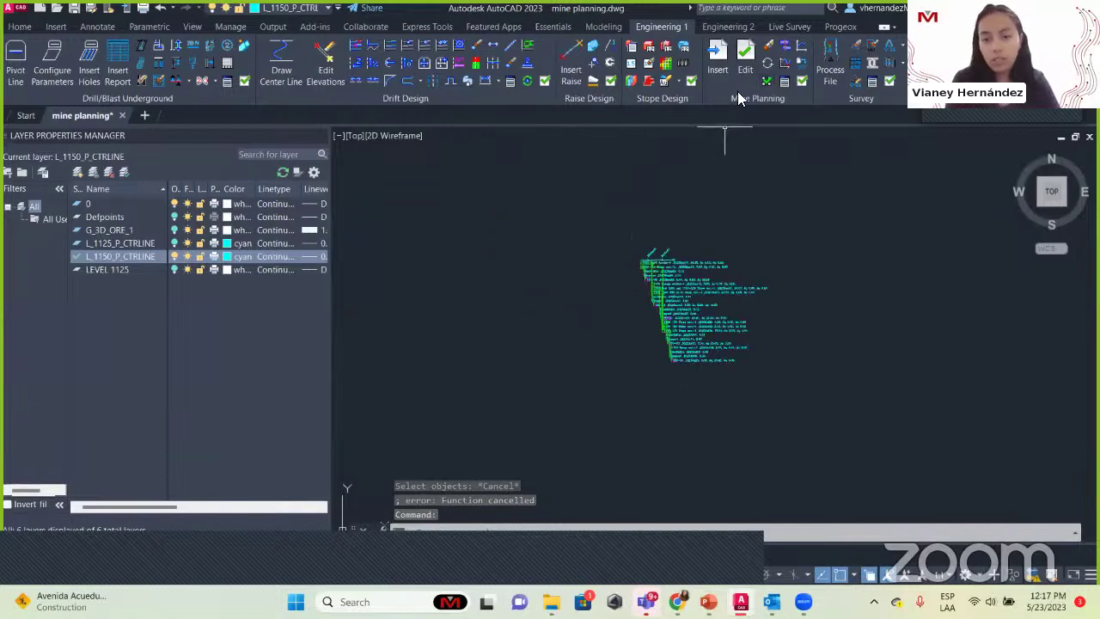
left_click(745, 60)
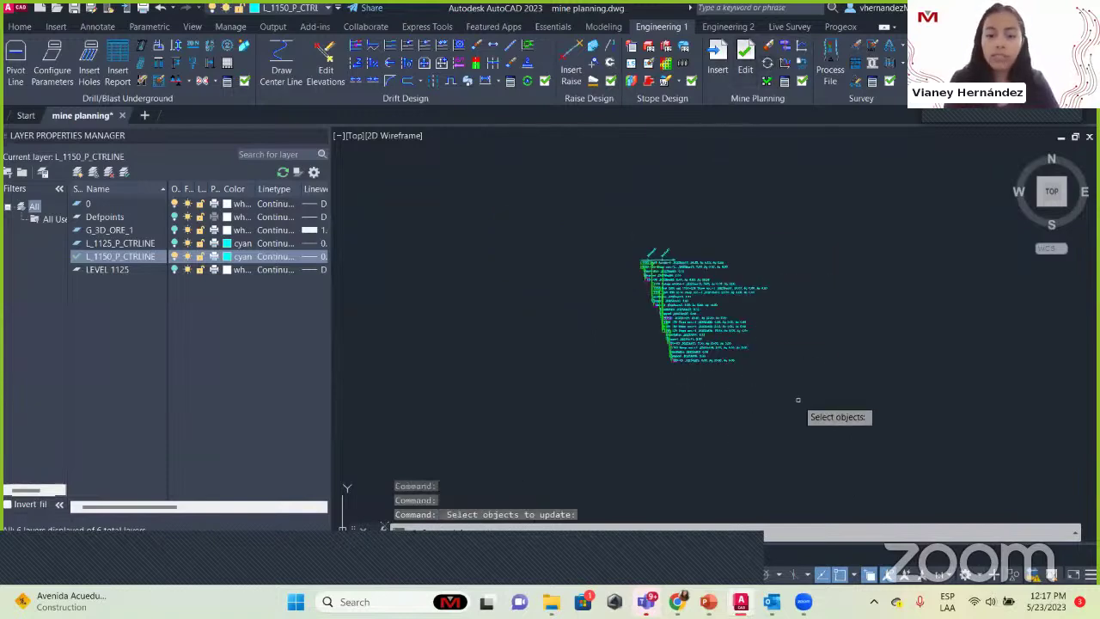
left_click(772, 382)
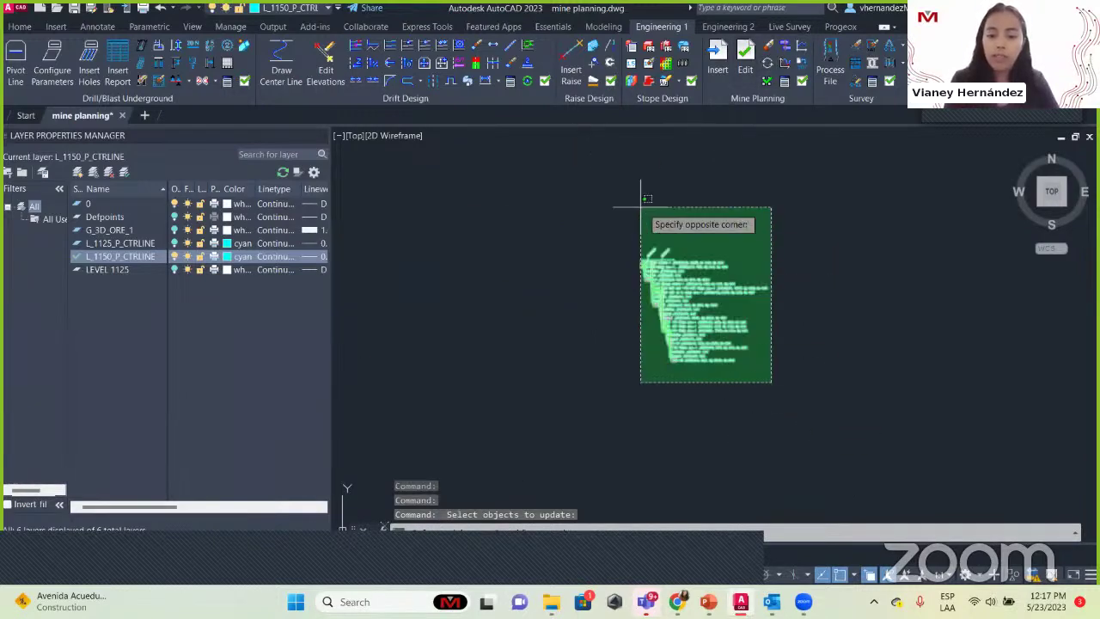
left_click(572, 193)
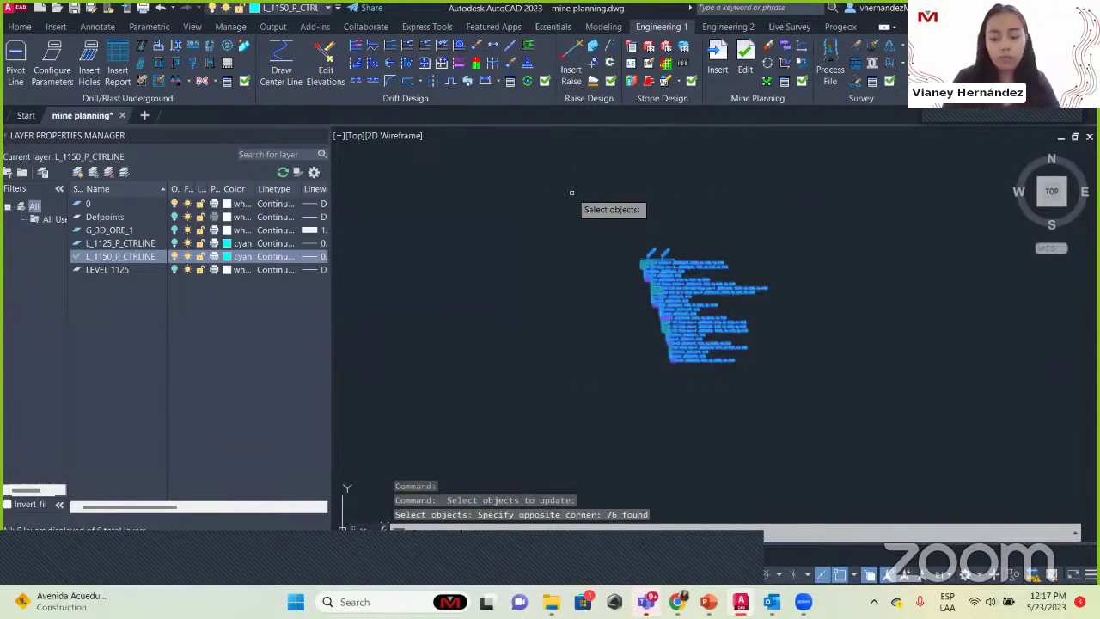
key("Return")
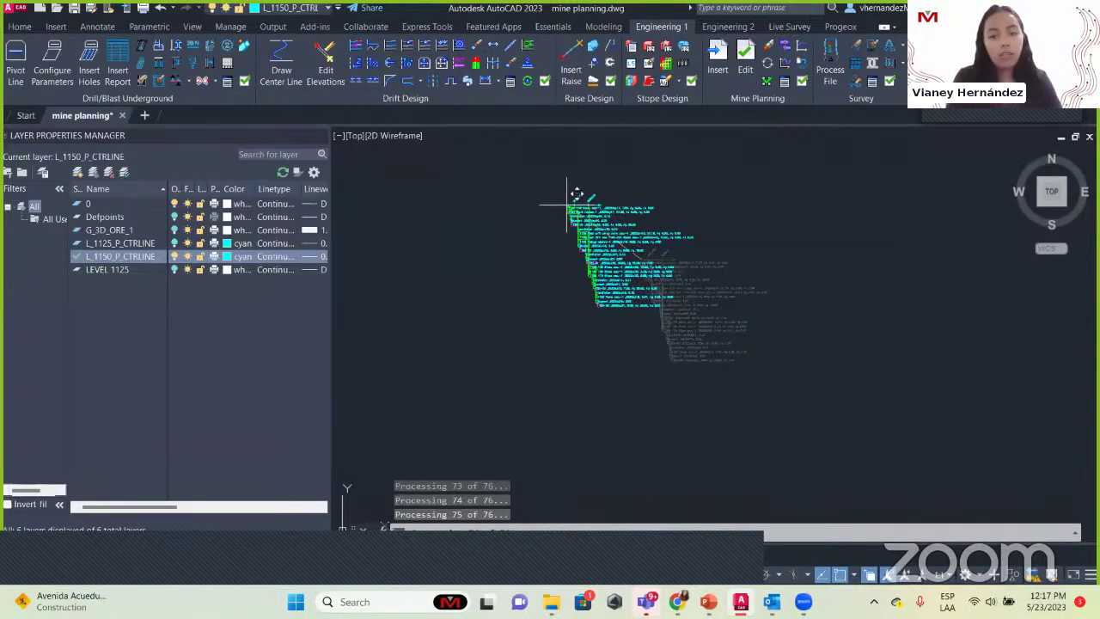
Step: Examine the filled progress portion of the Shaft Access-1 bar and the rows around it in the updated Gantt chart
scroll(566, 206, "up", 10)
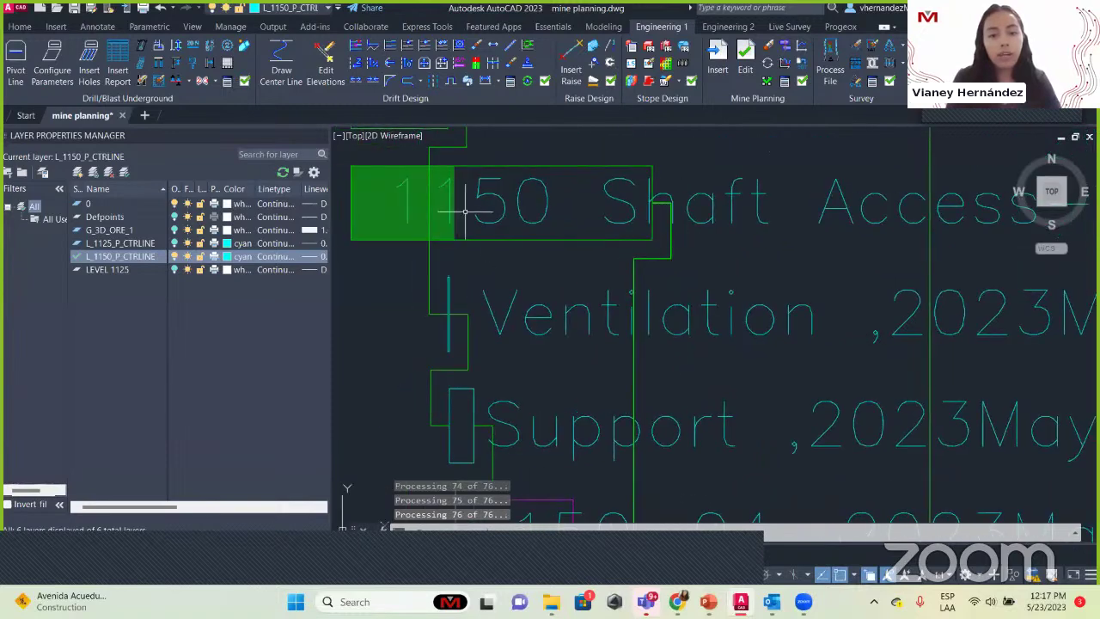
scroll(448, 214, "down", 4)
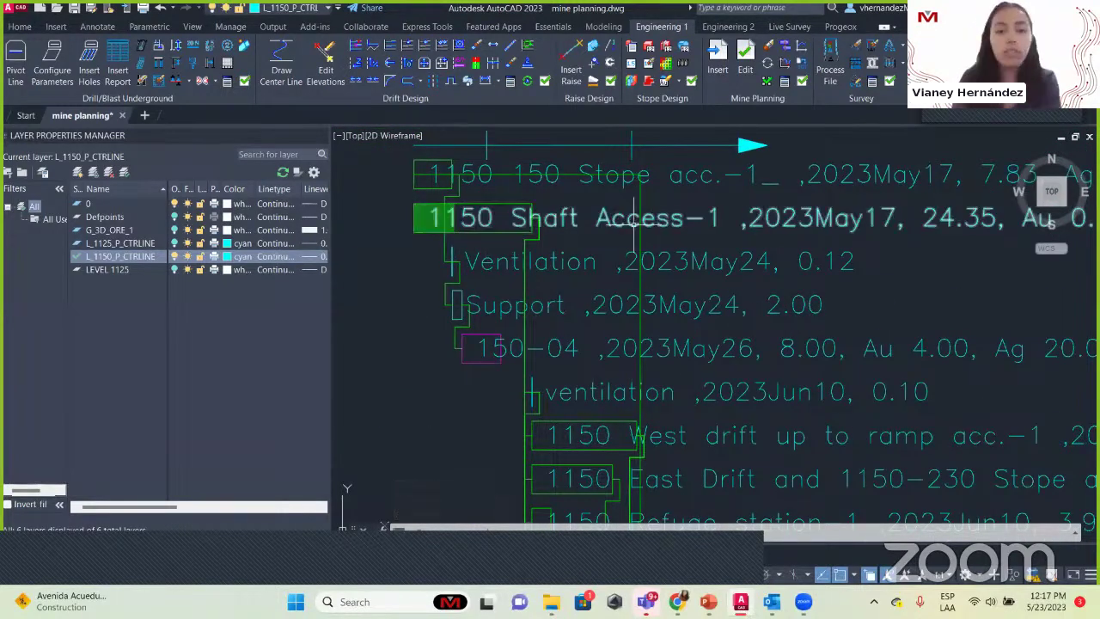
scroll(693, 215, "down", 2)
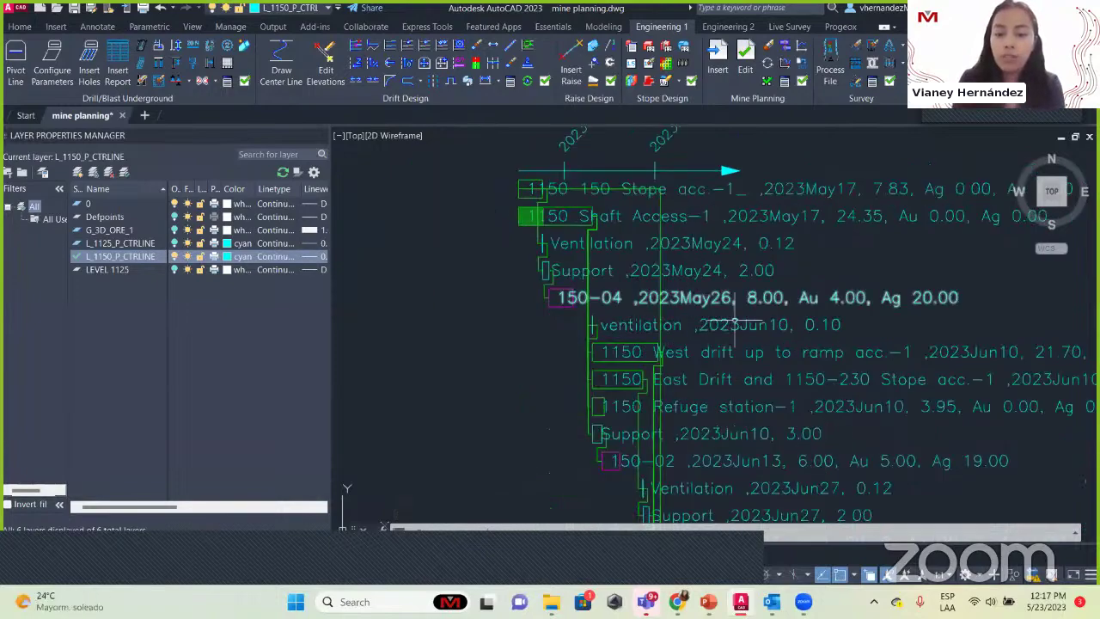
scroll(805, 440, "down", 3)
scroll(643, 321, "up", 2)
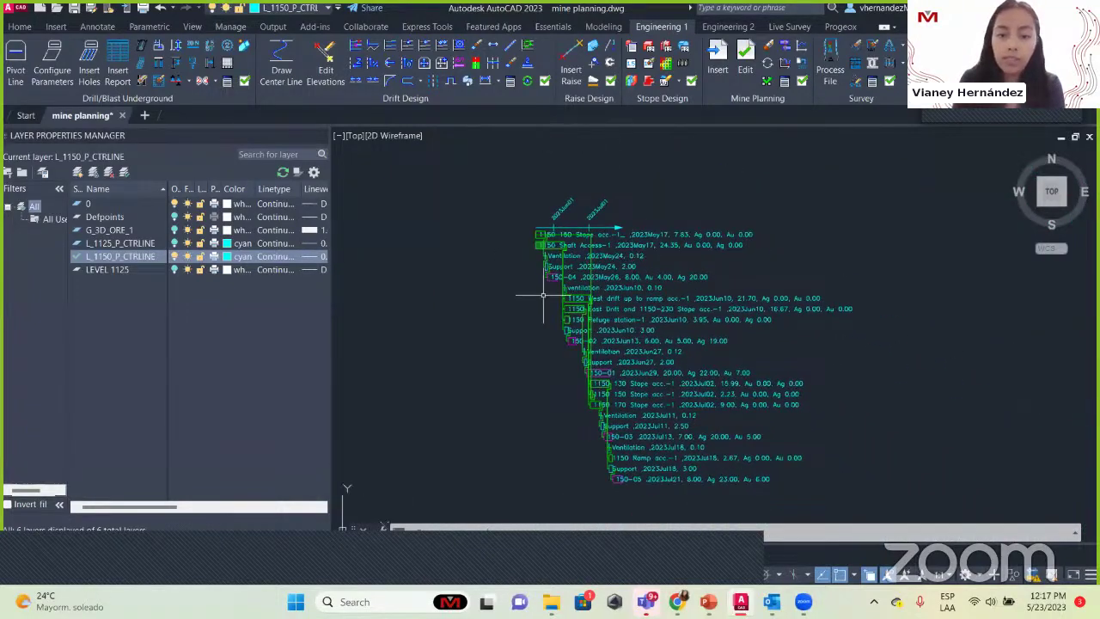
scroll(545, 275, "up", 3)
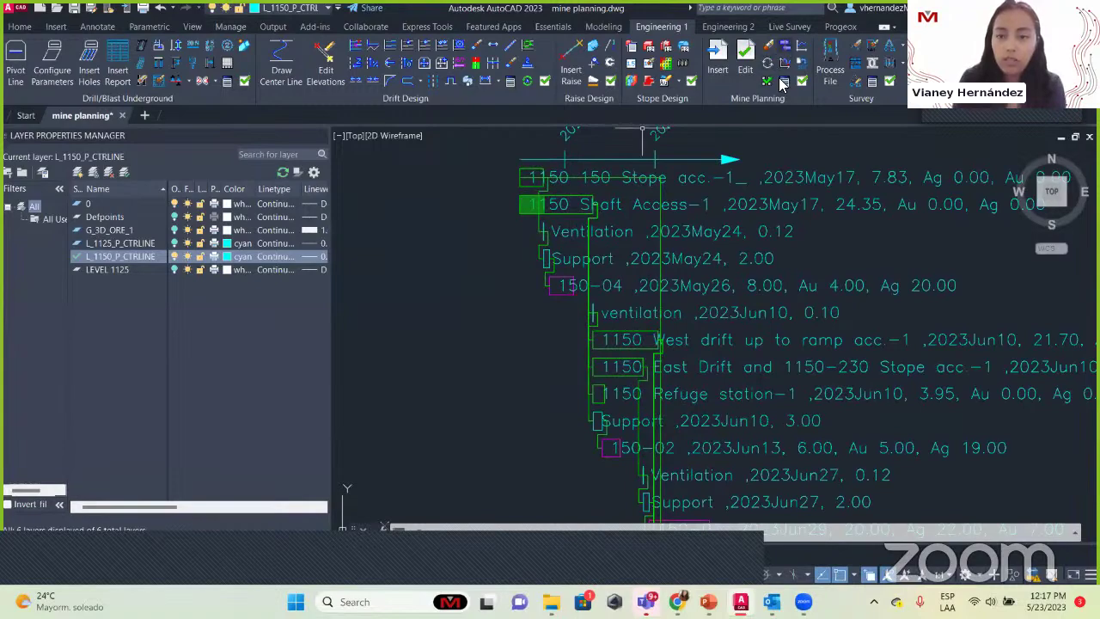
scroll(576, 275, "down", 4)
scroll(483, 226, "up", 6)
middle_click_drag(483, 226, 894, 200)
scroll(644, 278, "down", 3)
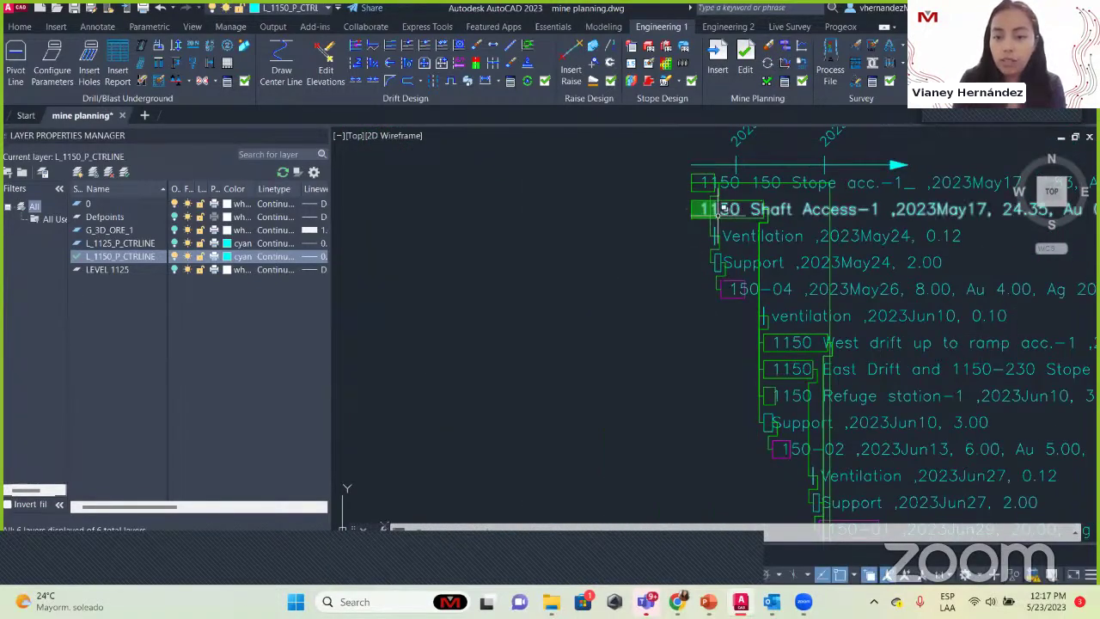
scroll(718, 211, "up", 4)
scroll(679, 202, "down", 7)
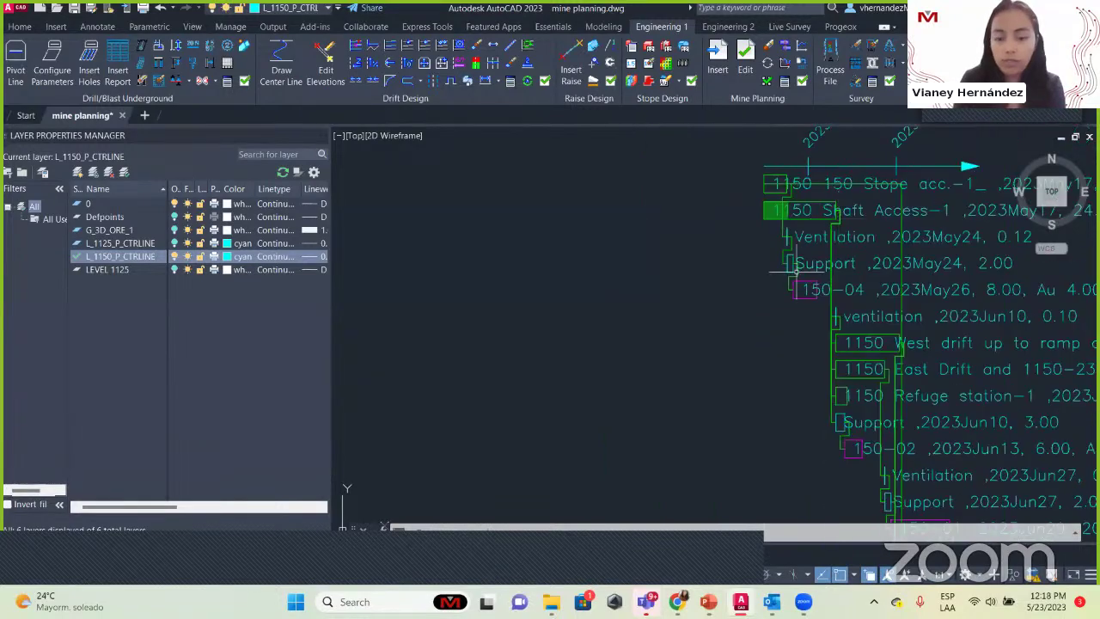
middle_click_drag(636, 189, 653, 242)
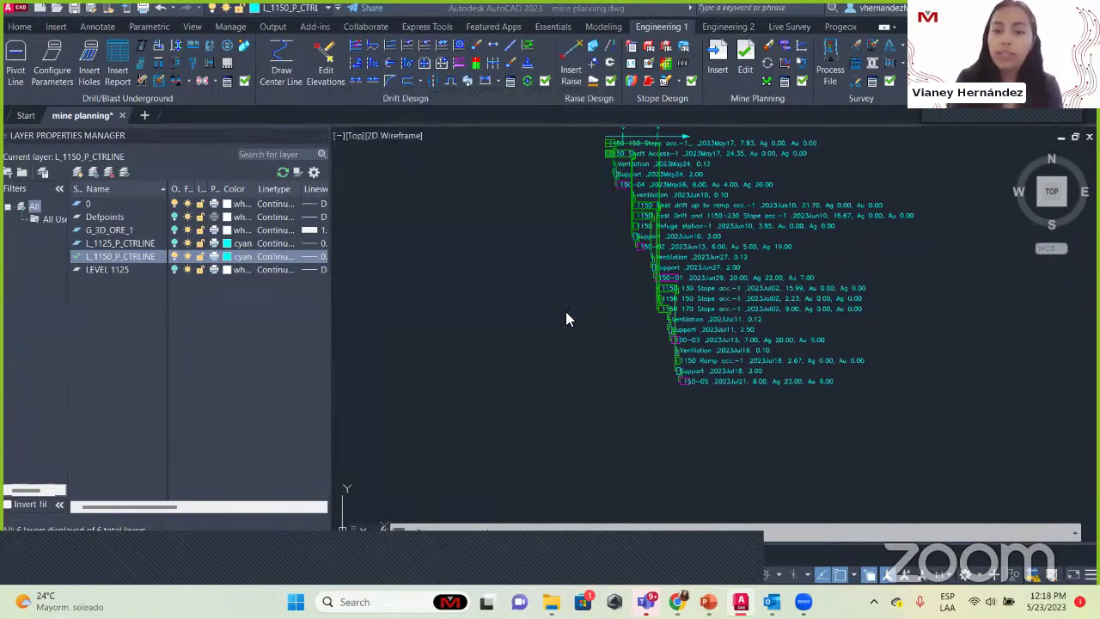
Step: Read the durations and dates in the stope, support and ventilation labels of 150-02 and 150-01 on the level drawing
scroll(563, 311, "down", 4)
middle_click_drag(439, 259, 761, 501)
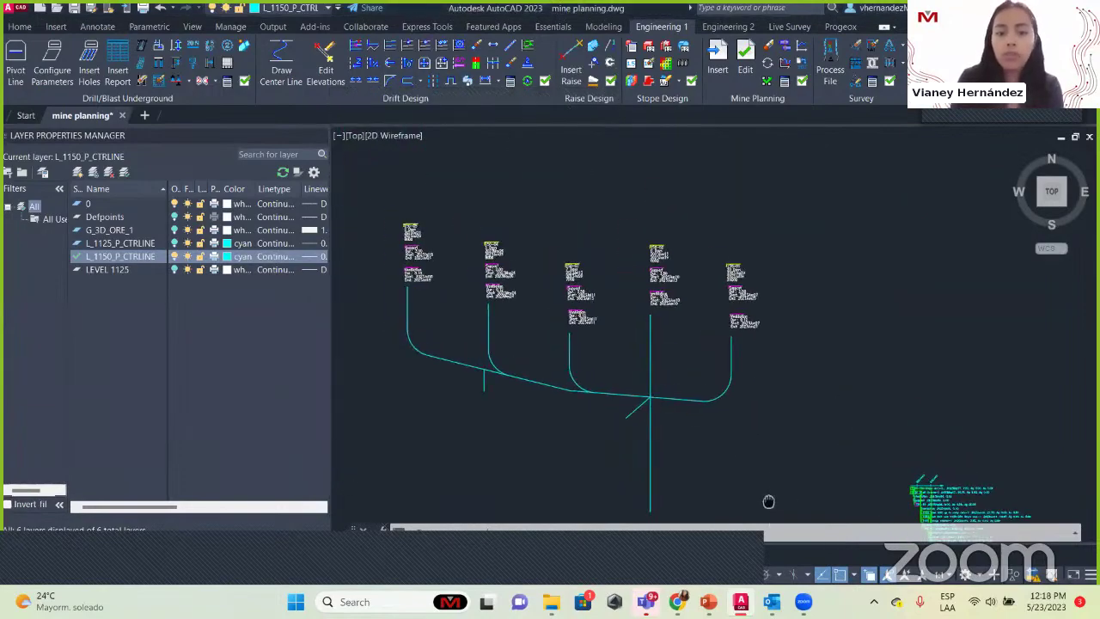
scroll(651, 307, "up", 3)
middle_click_drag(737, 355, 557, 367)
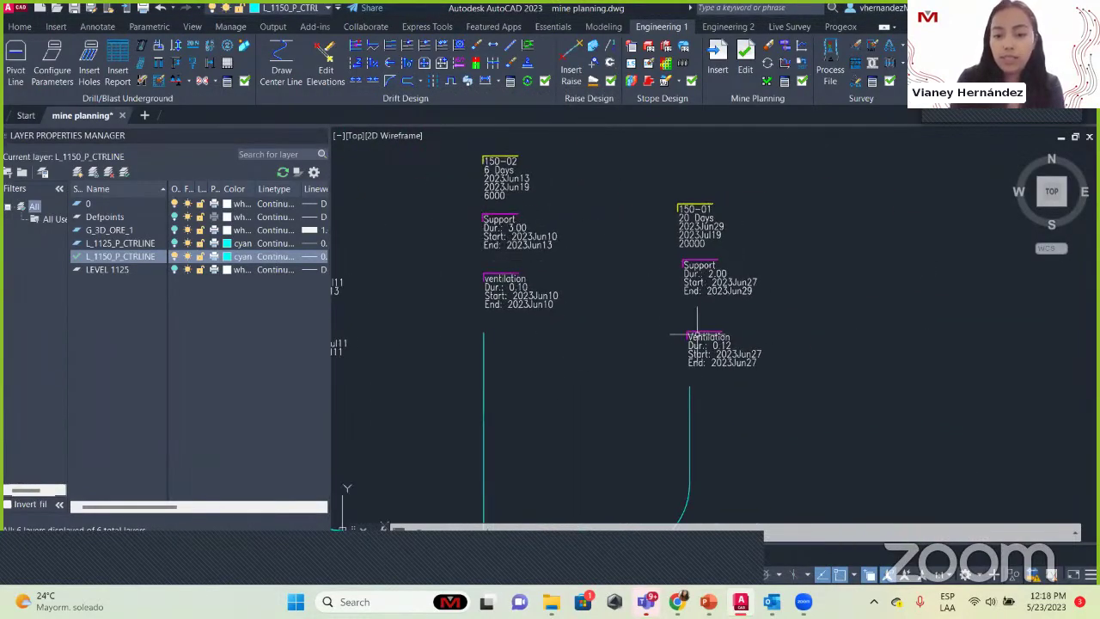
scroll(658, 349, "up", 2)
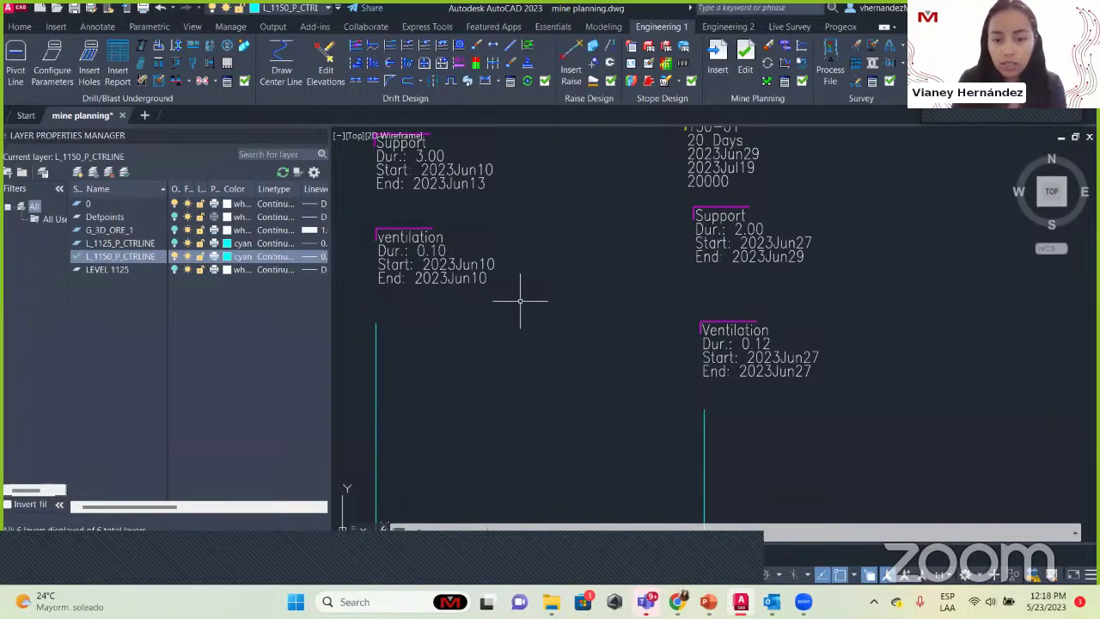
Step: Compare the stope, support and ventilation dates of 150-03, 150-04 and 150-05 with those of the other level 1150 stopes
scroll(404, 318, "down", 3)
scroll(773, 387, "up", 3)
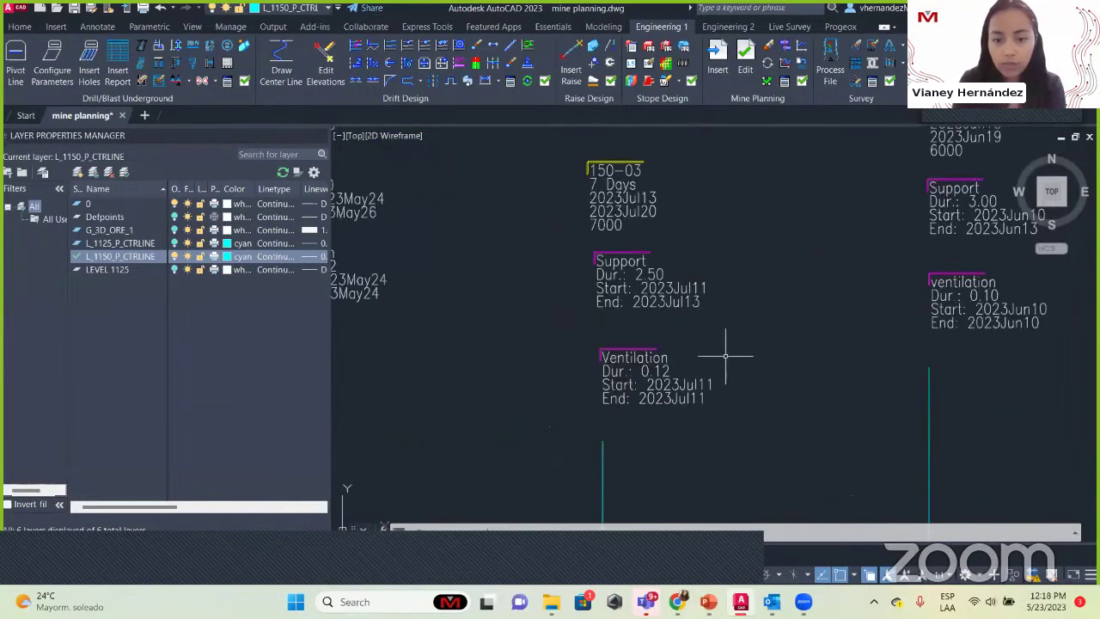
mouse_move(557, 385)
middle_mouse_down()
mouse_move(730, 358)
mouse_move(730, 371)
mouse_move(876, 395)
middle_mouse_up()
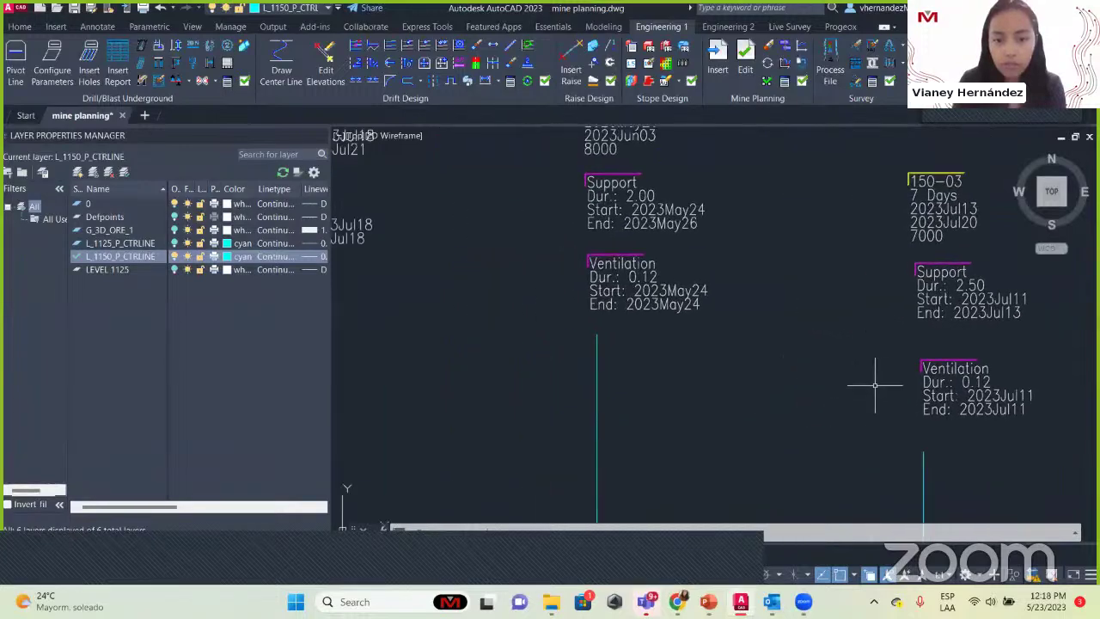
scroll(867, 384, "down", 2)
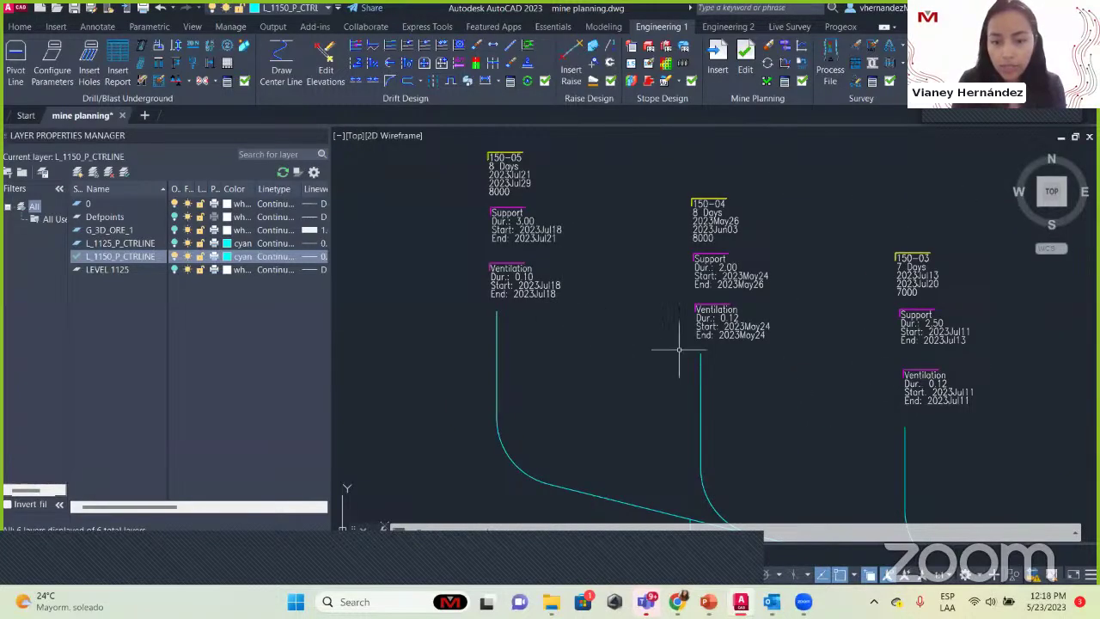
middle_click_drag(815, 418, 382, 335)
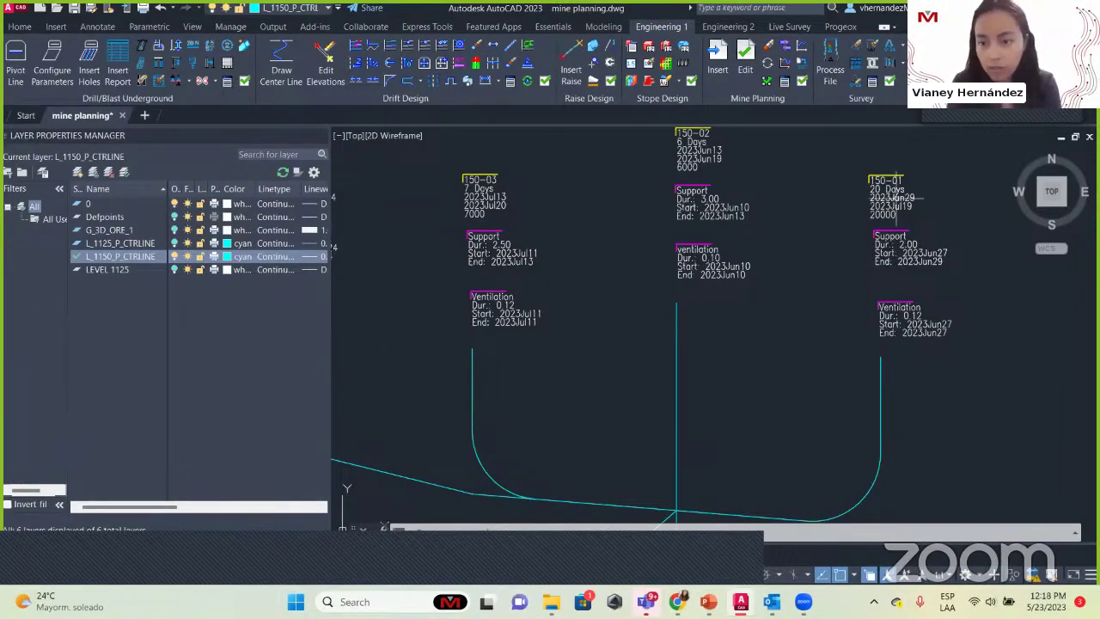
scroll(902, 213, "up", 2)
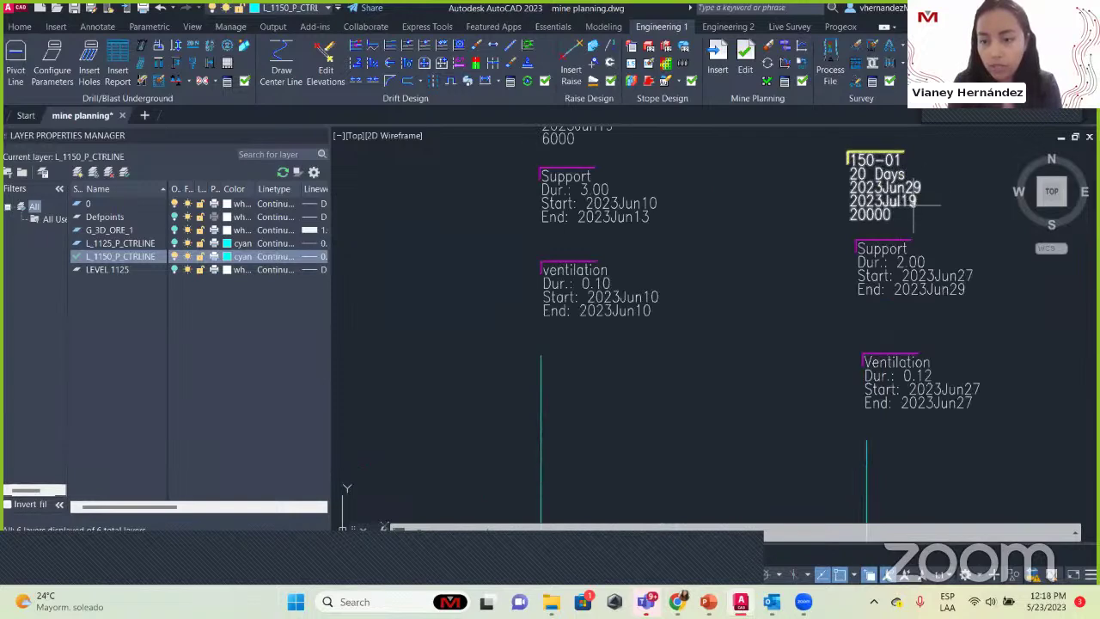
scroll(688, 283, "down", 5)
scroll(511, 287, "up", 3)
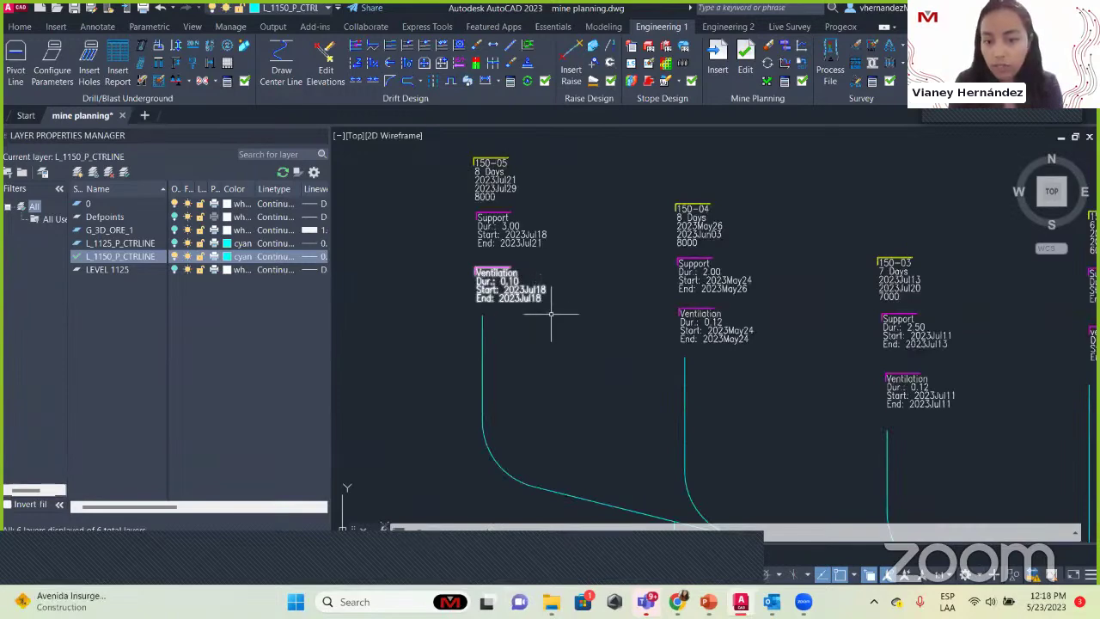
scroll(543, 305, "down", 2)
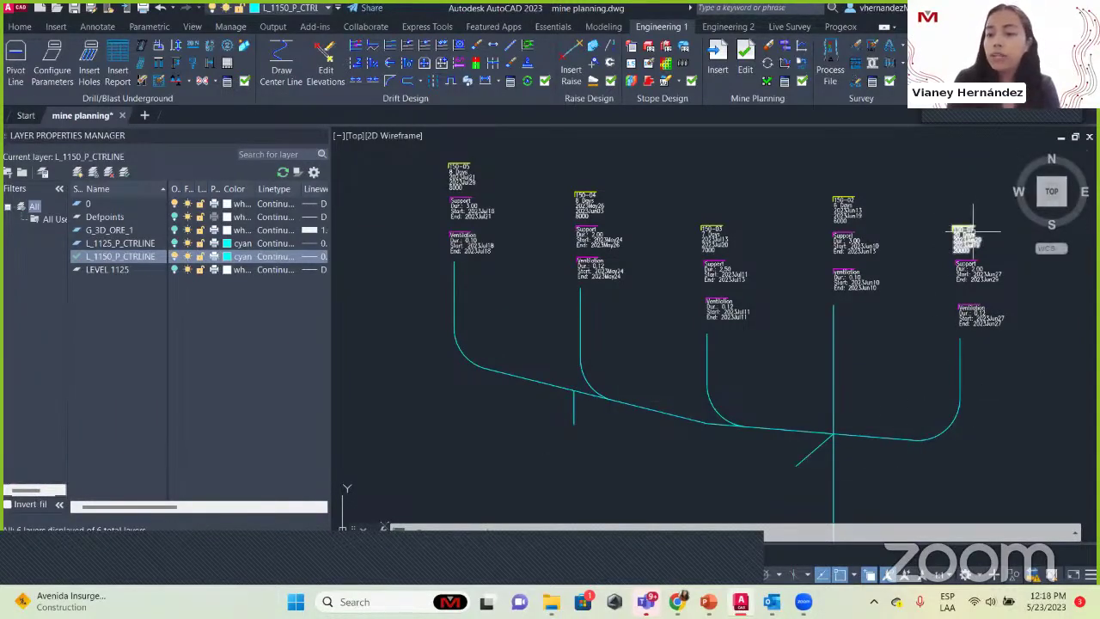
Step: Review the stope, support and ventilation labels of 150-01 and 150-05 and the level 1150 layout they belong to
scroll(967, 238, "up", 5)
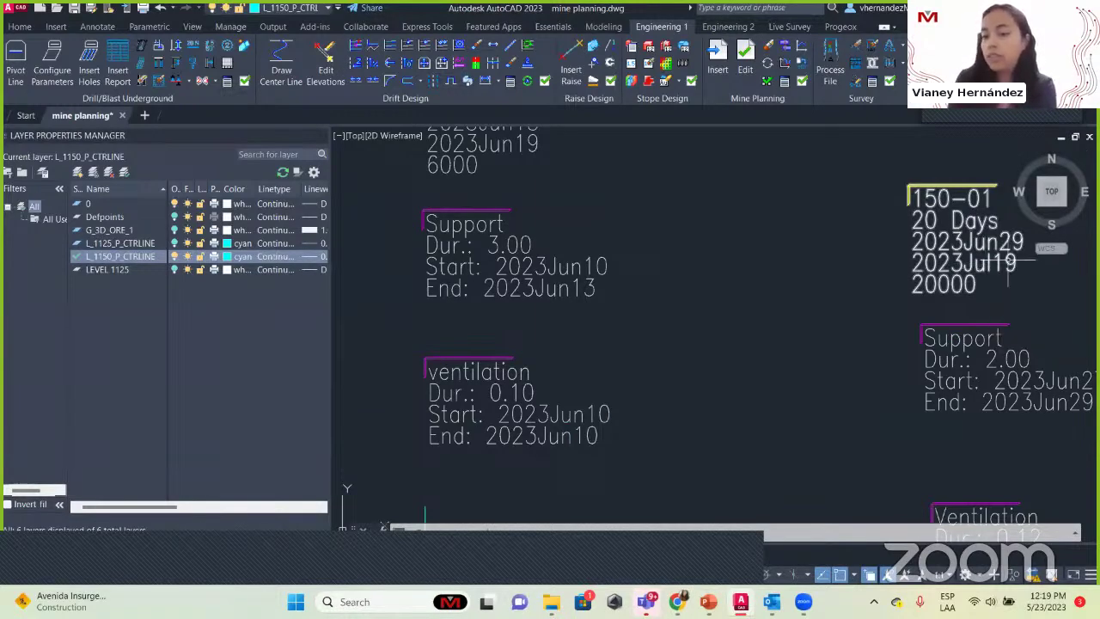
scroll(1008, 262, "down", 2)
scroll(1008, 262, "up", 3)
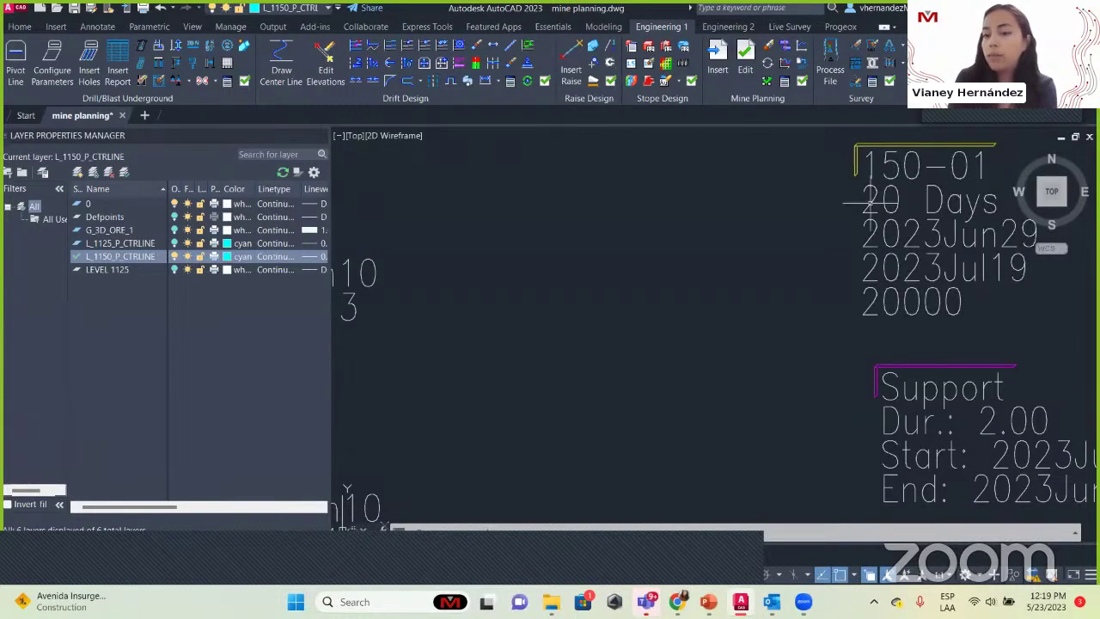
mouse_move(962, 267)
middle_mouse_down()
mouse_move(533, 366)
mouse_move(613, 312)
middle_mouse_up()
scroll(809, 325, "down", 5)
scroll(613, 312, "up", 6)
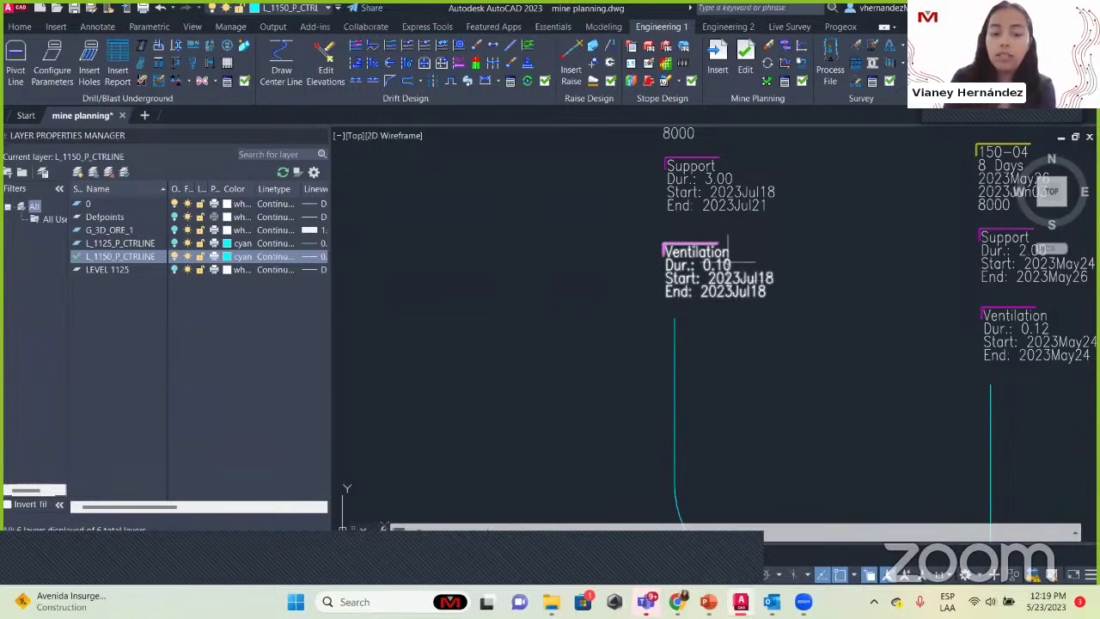
scroll(748, 292, "down", 5)
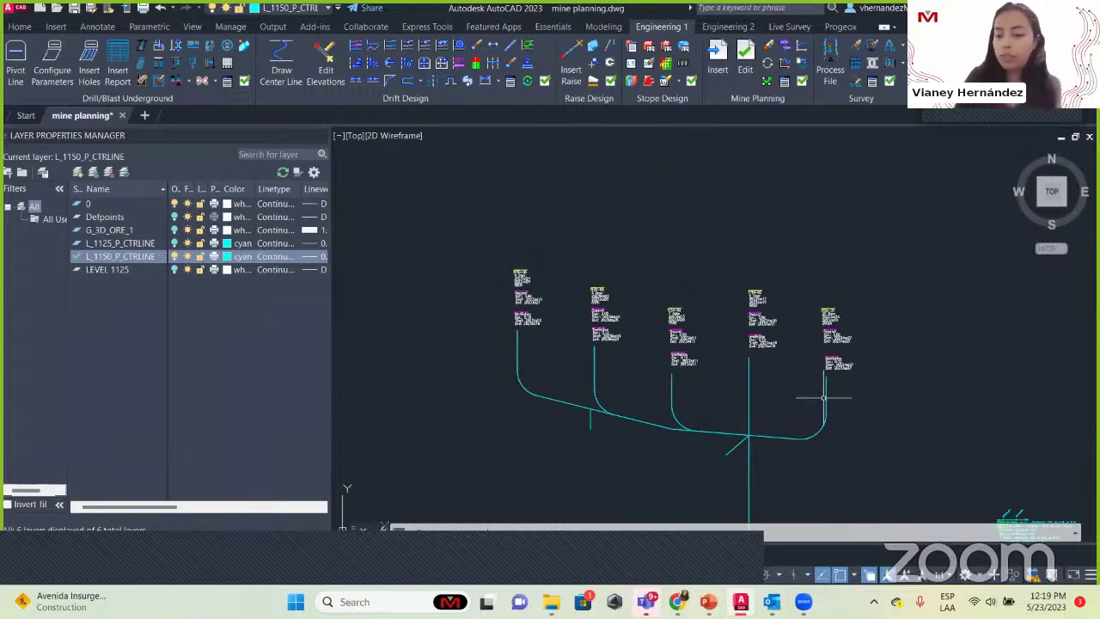
scroll(823, 397, "down", 3)
middle_click_drag(876, 459, 781, 351)
scroll(748, 315, "up", 5)
scroll(649, 243, "down", 2)
scroll(707, 304, "down", 3)
scroll(675, 257, "up", 4)
scroll(589, 221, "up", 2)
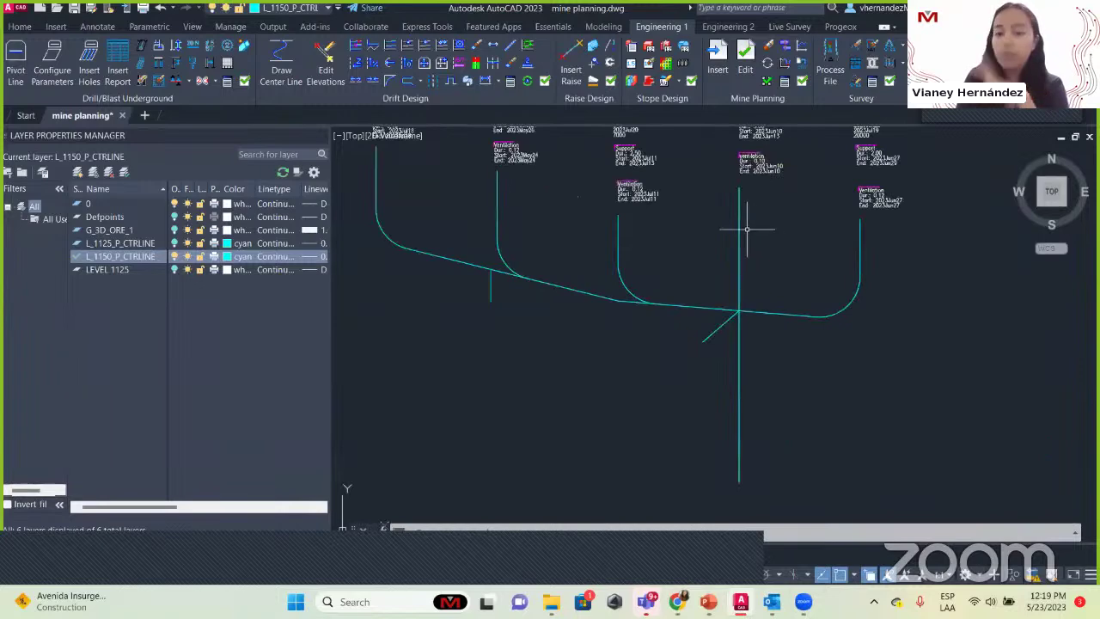
Step: Compare the bars and start dates of the drifts, ventilation, support and stopes along the 1150 Gantt chart
scroll(746, 230, "down", 3)
middle_click_drag(851, 369, 493, 273)
scroll(633, 310, "up", 5)
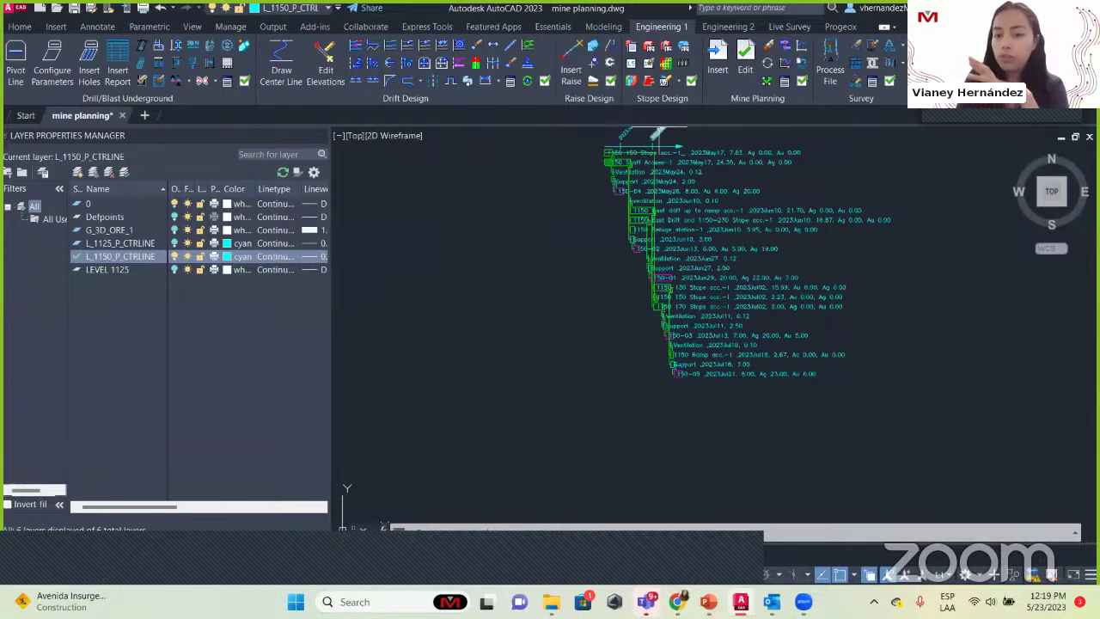
scroll(675, 257, "up", 3)
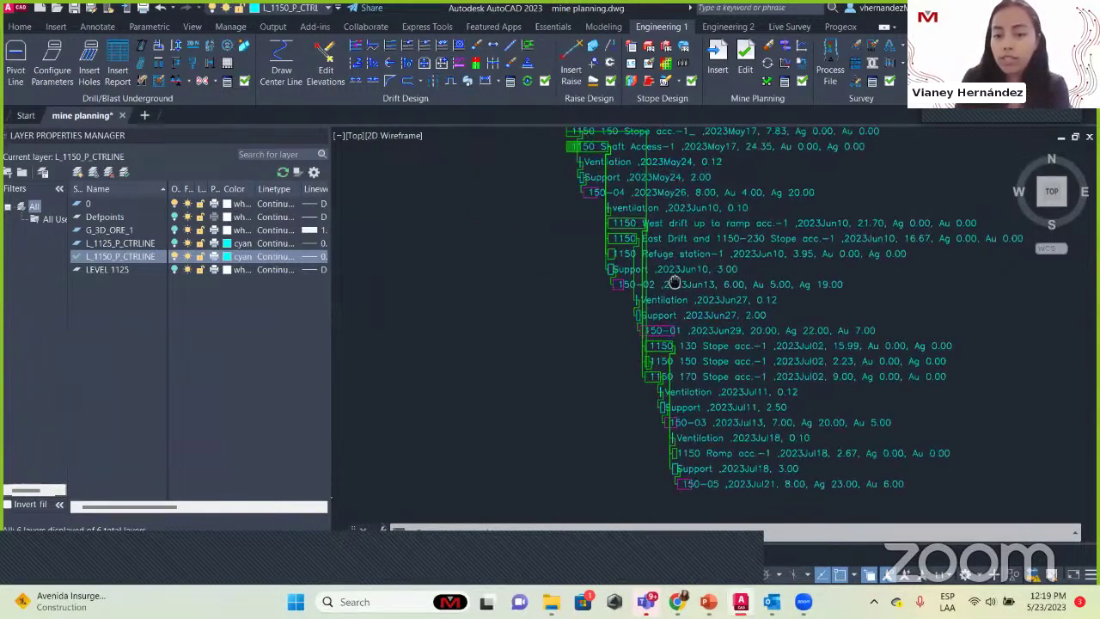
middle_click_drag(675, 282, 639, 356)
scroll(608, 319, "up", 6)
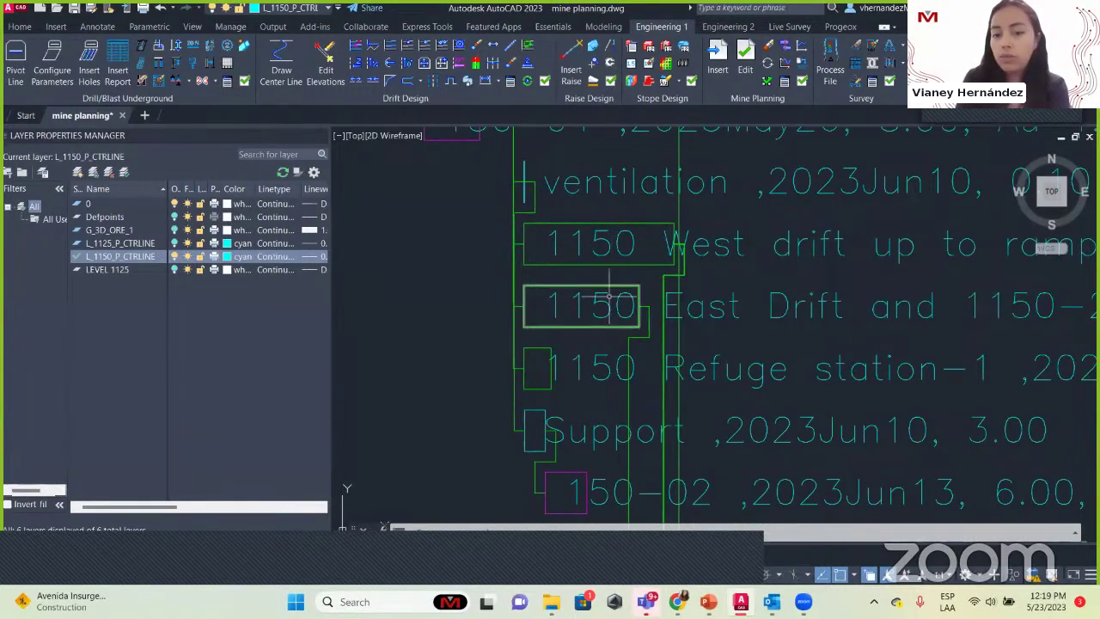
scroll(610, 256, "down", 2)
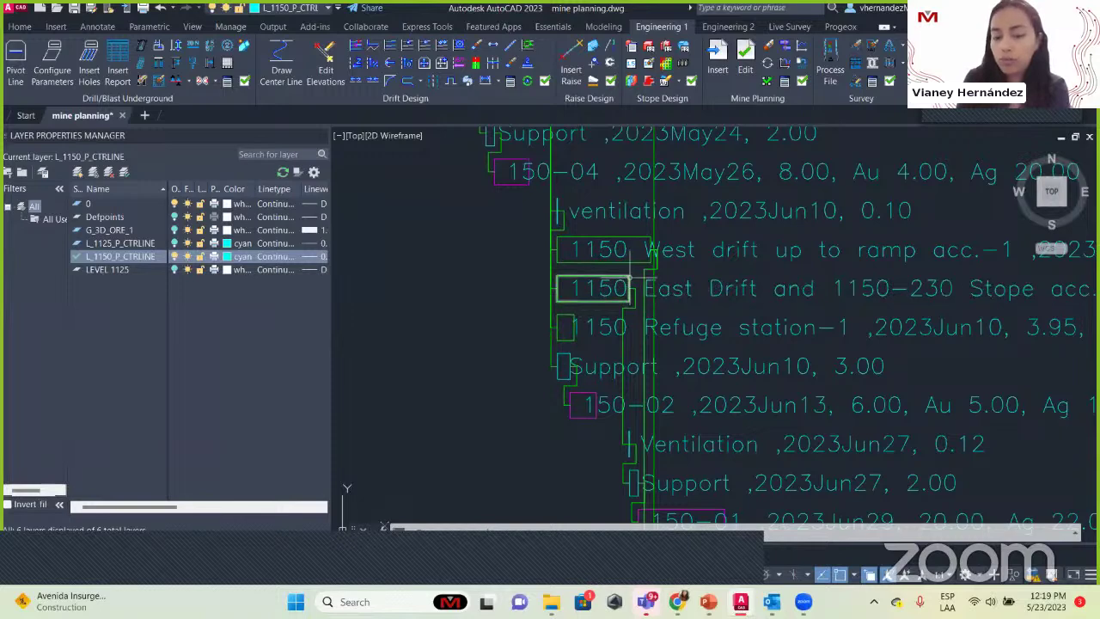
scroll(631, 274, "down", 2)
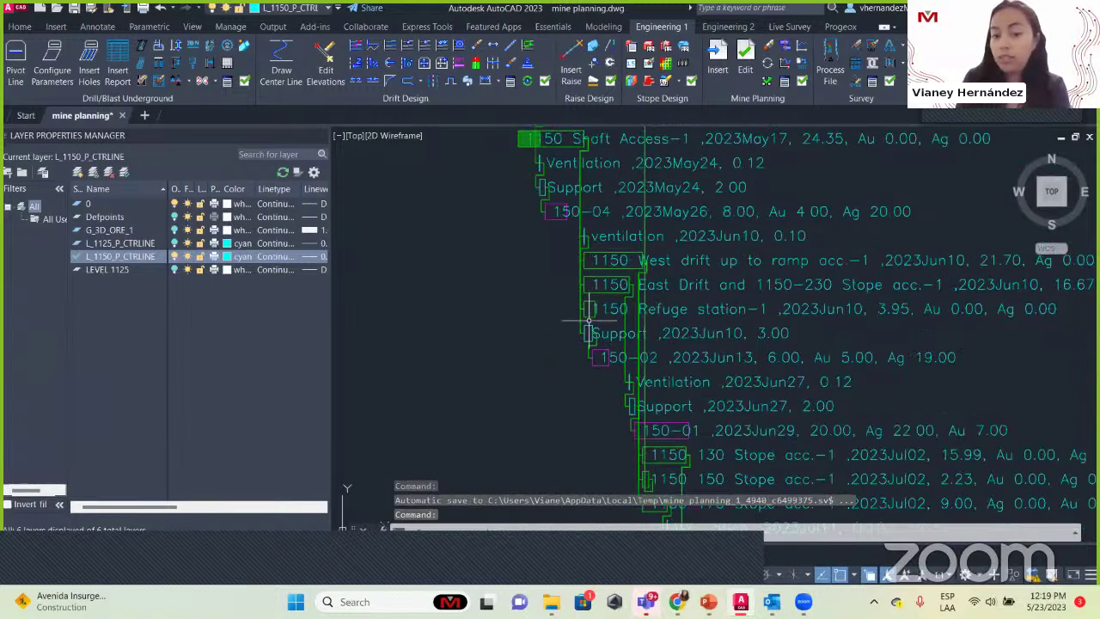
scroll(704, 435, "down", 2)
middle_click_drag(705, 438, 660, 329)
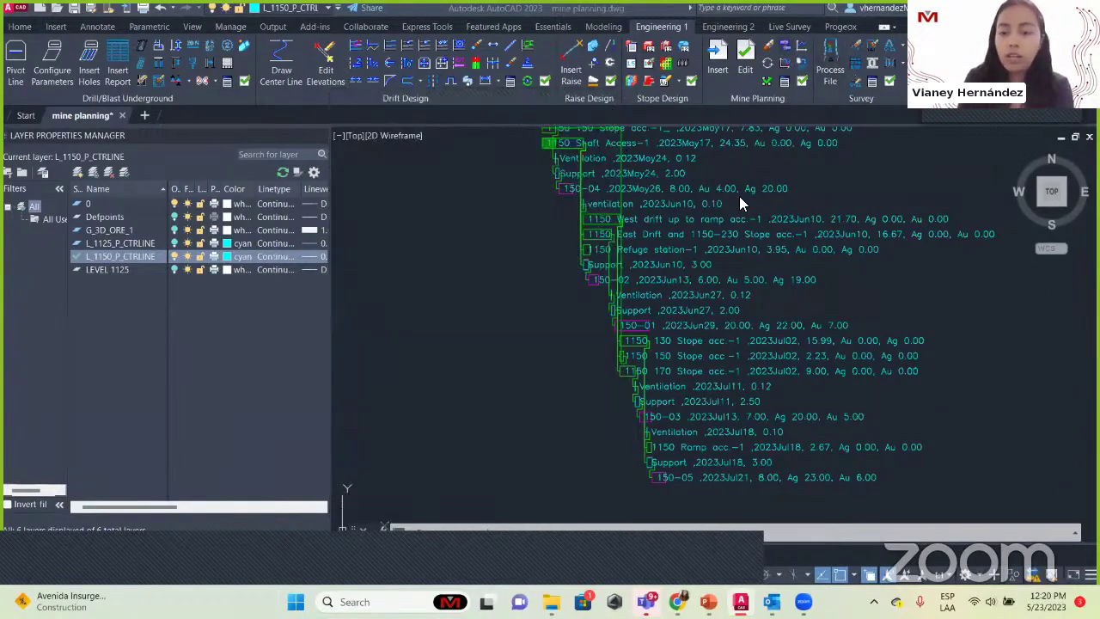
Step: Record 20 % progress for the Ventilation task of stope 150-01
scroll(759, 172, "down", 4)
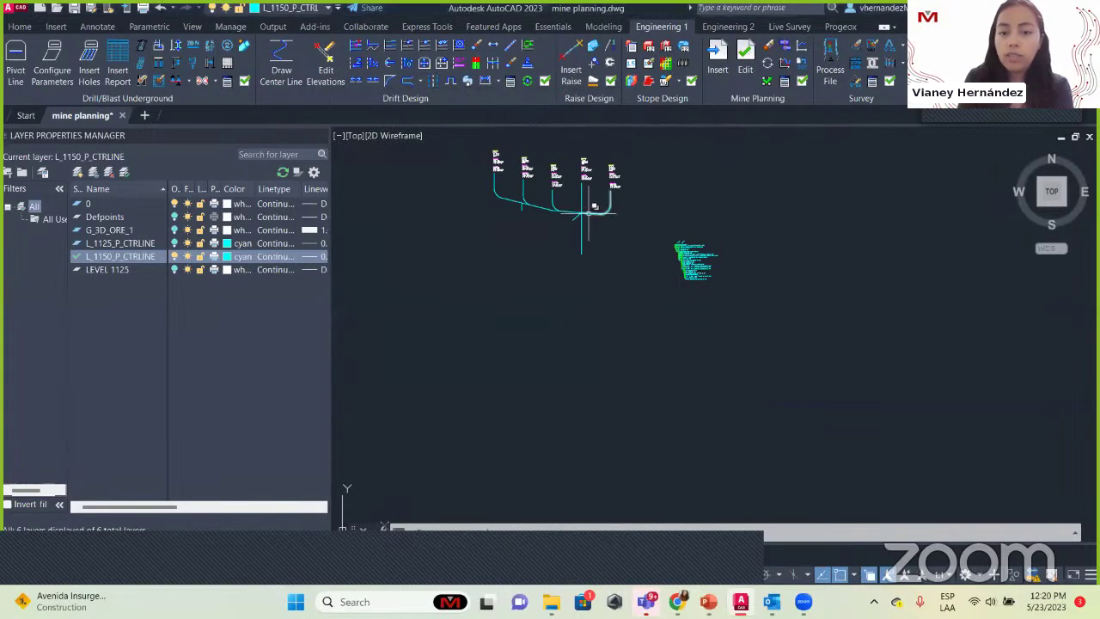
middle_click_drag(588, 214, 629, 283)
scroll(638, 252, "up", 5)
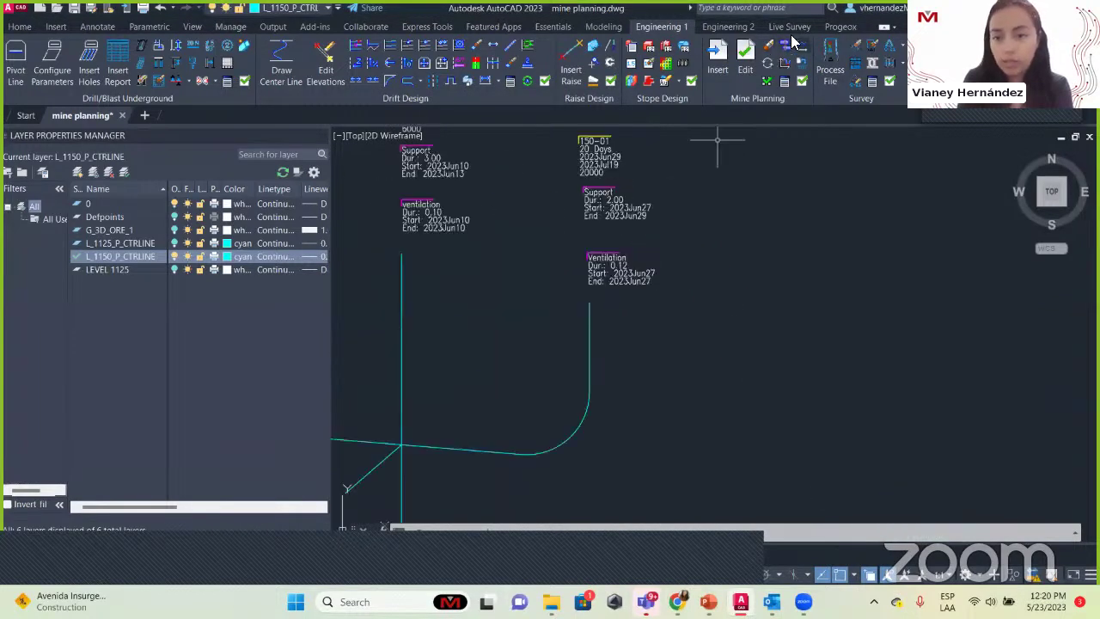
left_click(787, 49)
left_click(612, 268)
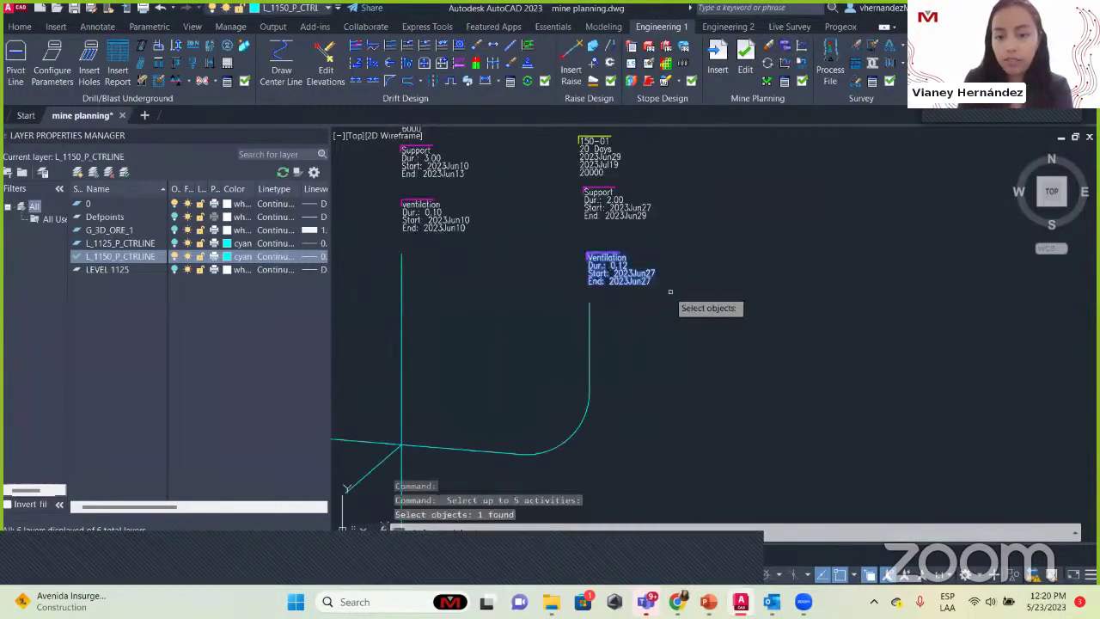
key("Return")
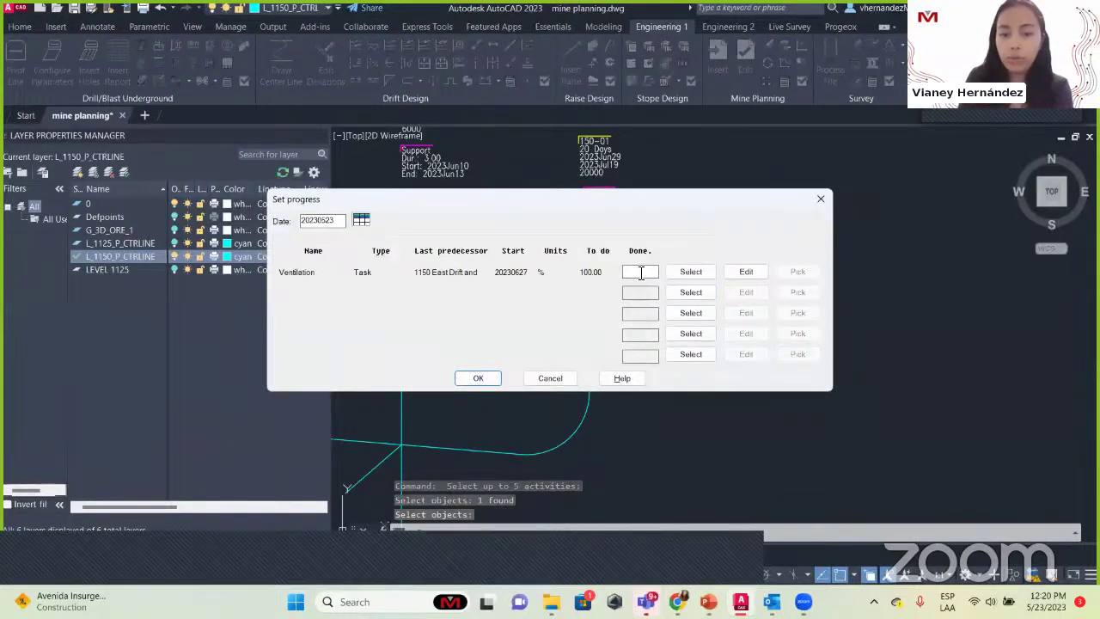
left_click(641, 272)
type("20")
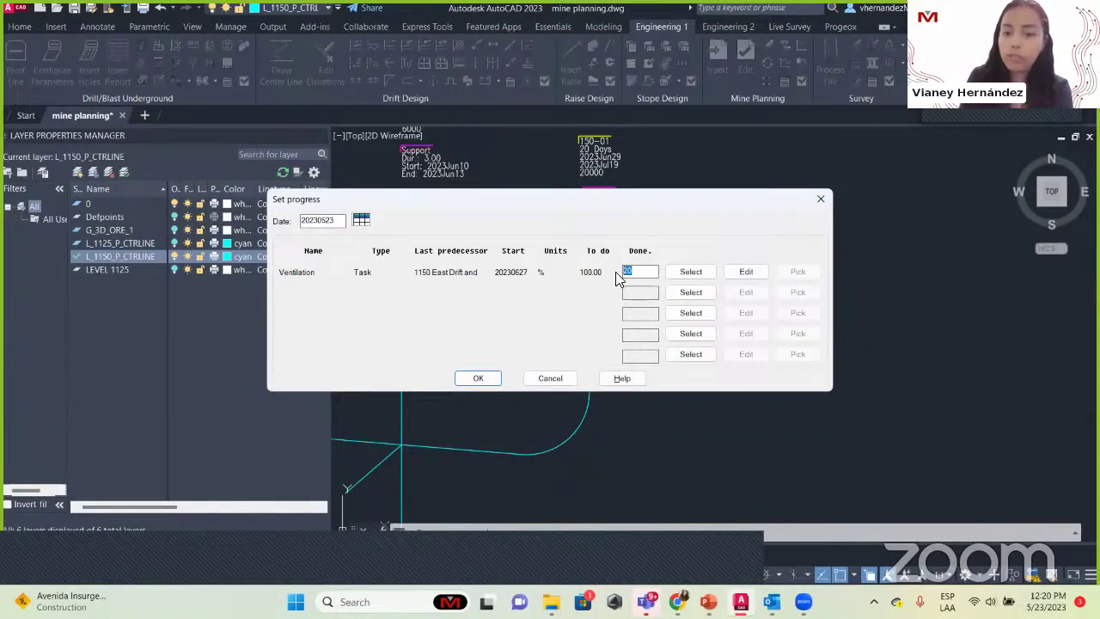
left_click(481, 378)
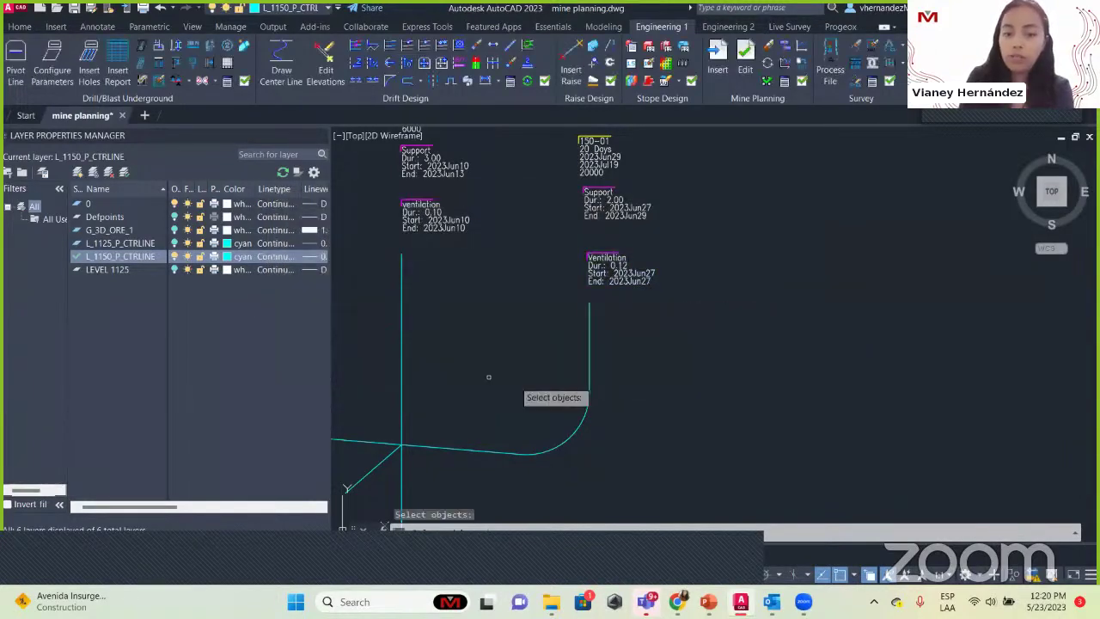
scroll(707, 418, "down", 5)
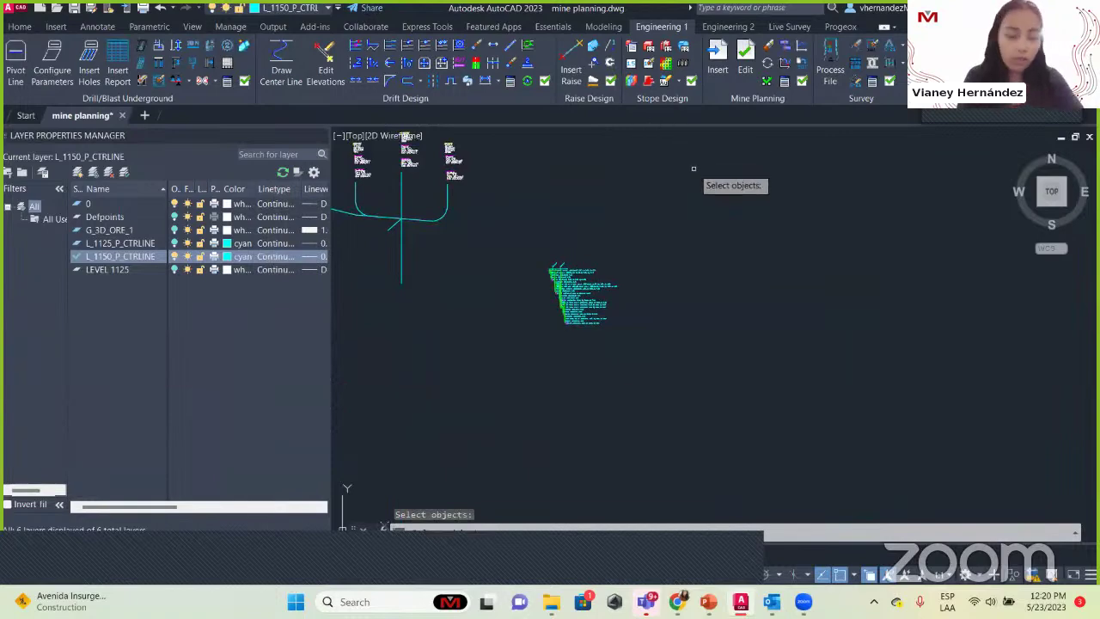
key("Escape")
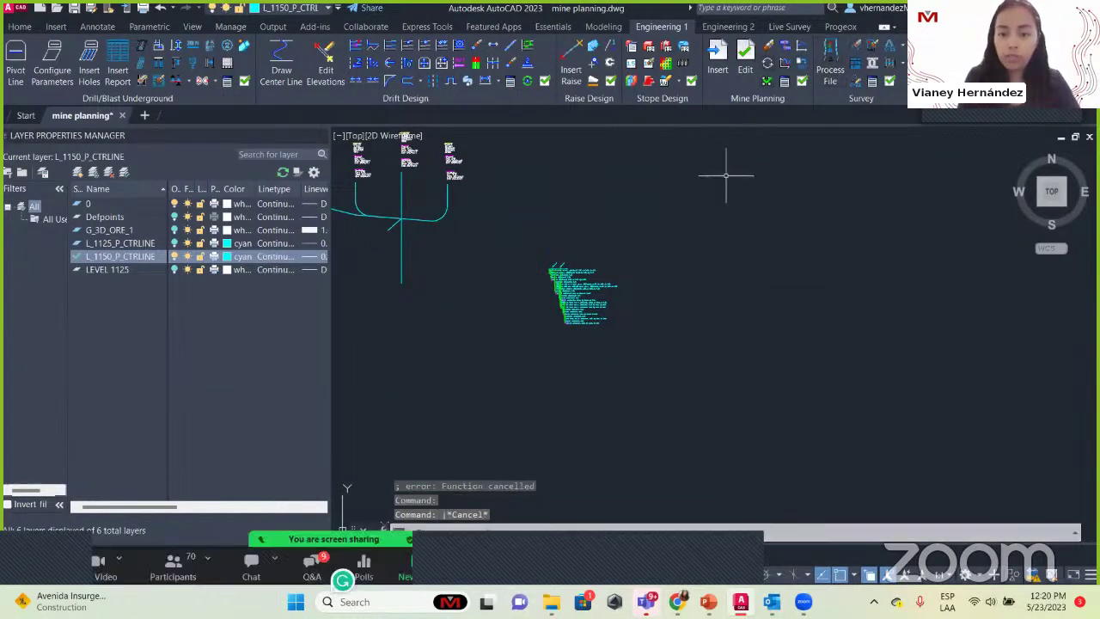
Step: Update the graphics of the whole 1150 Gantt chart with the Ventilation progress of 150-01
left_click(638, 340)
key("Escape")
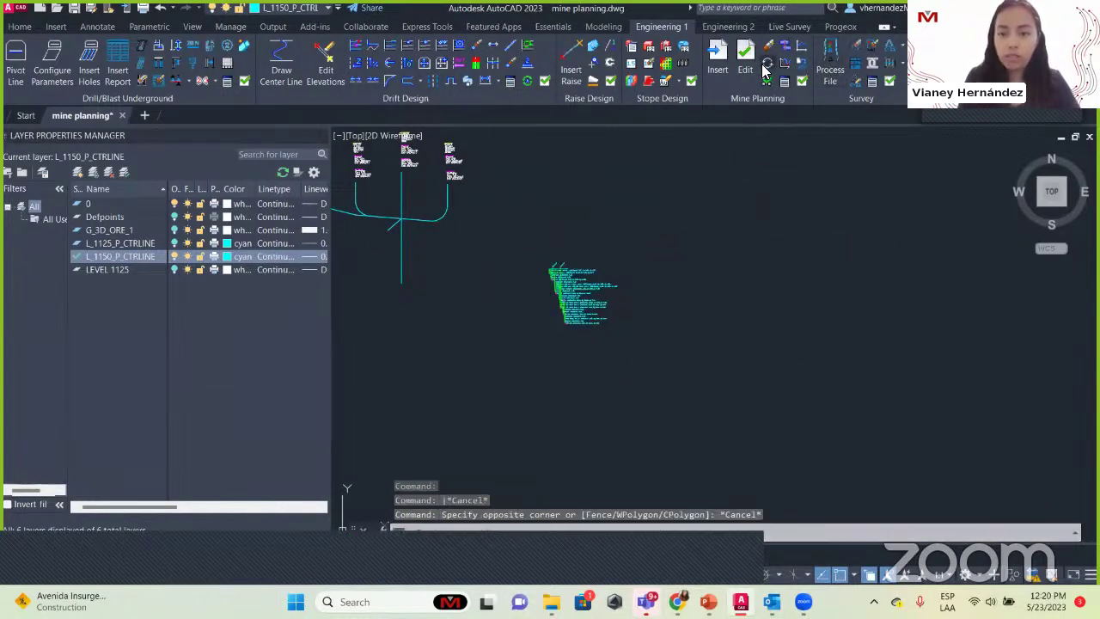
left_click(764, 71)
left_click(631, 348)
left_click(520, 234)
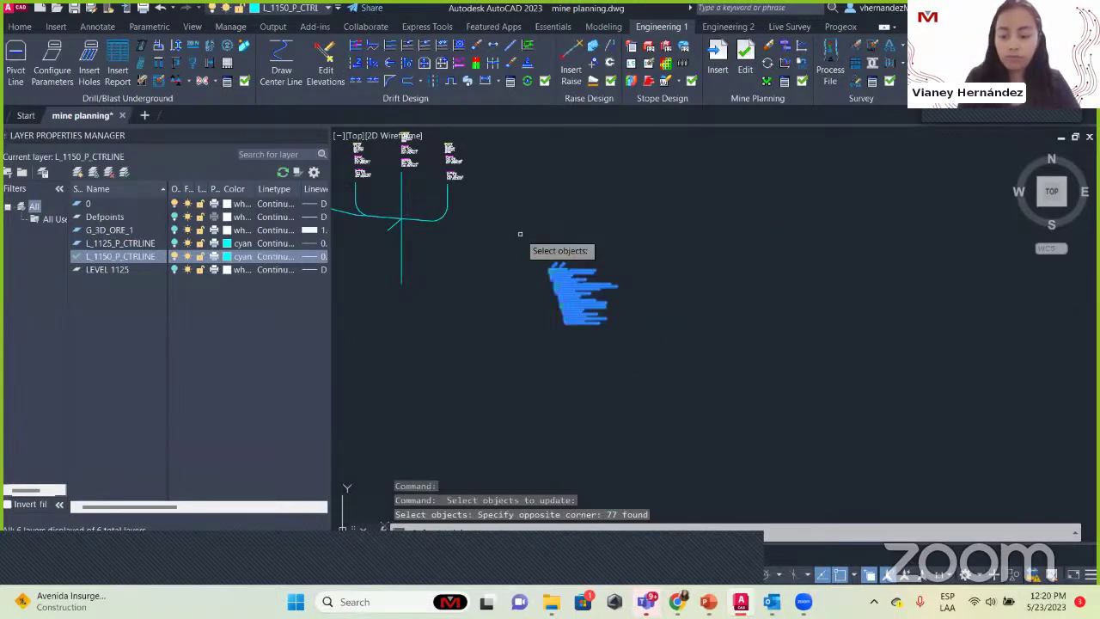
key("Return")
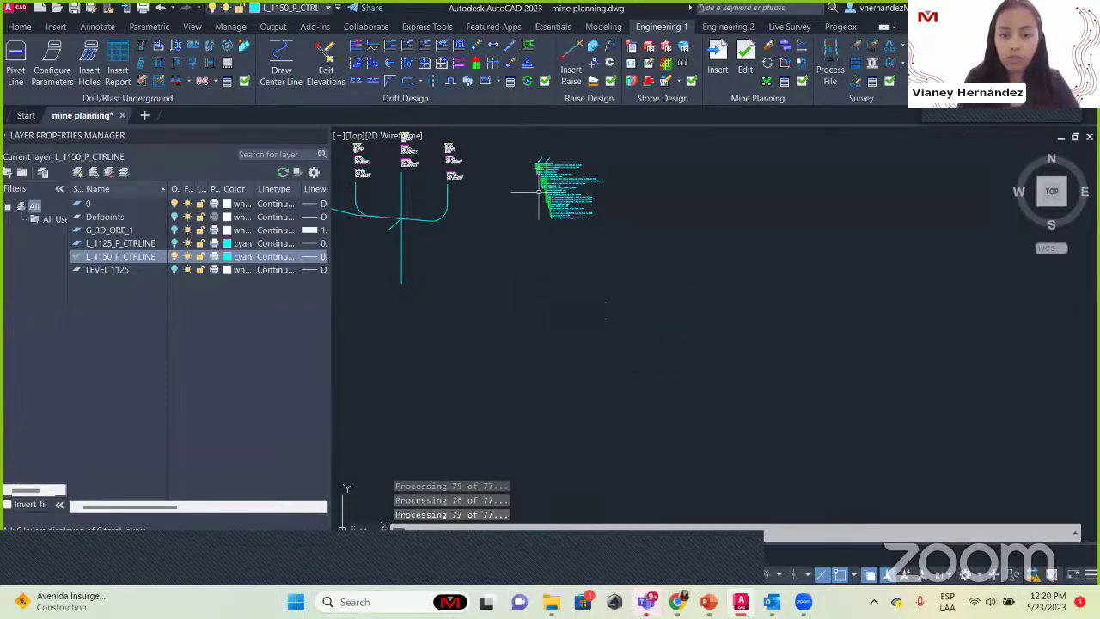
Step: Examine the Ventilation bar of 150-01 and the neighbouring rows in the updated 1150 Gantt chart
scroll(540, 187, "up", 5)
middle_click_drag(582, 371, 593, 146)
mouse_move(491, 339)
middle_mouse_down()
mouse_move(564, 305)
mouse_move(587, 256)
middle_mouse_up()
scroll(559, 226, "up", 5)
scroll(575, 245, "down", 6)
scroll(583, 238, "up", 6)
scroll(591, 256, "down", 6)
scroll(615, 378, "up", 5)
mouse_move(620, 404)
middle_mouse_down()
mouse_move(620, 323)
mouse_move(632, 326)
mouse_move(658, 404)
mouse_move(684, 438)
middle_mouse_up()
scroll(770, 311, "down", 5)
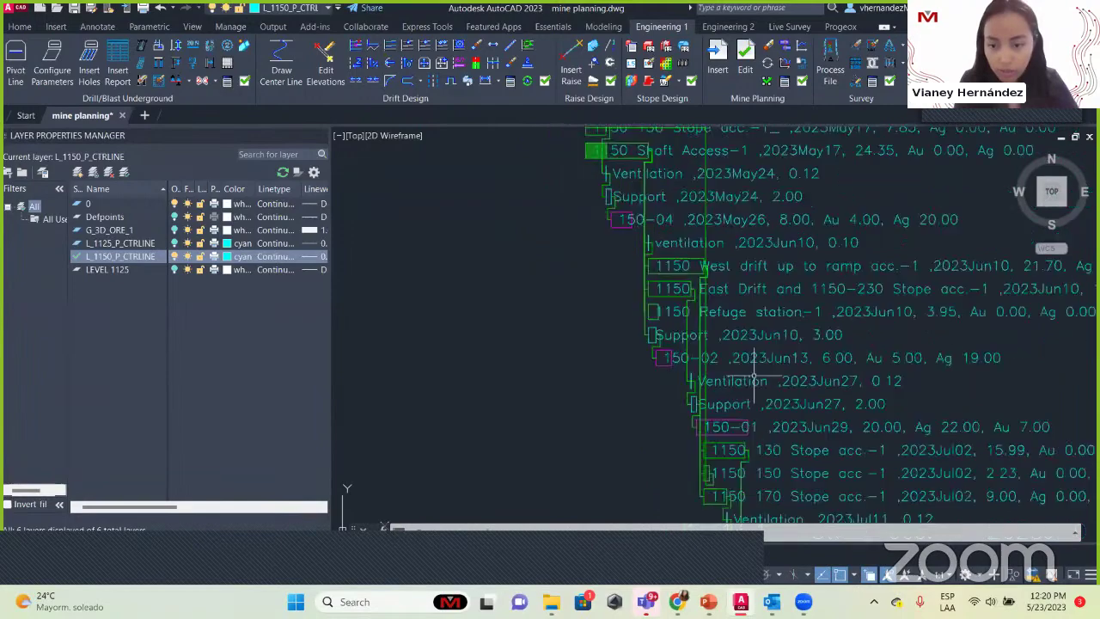
Step: Record progress for the Support task of stope 150-02
scroll(793, 373, "up", 3)
mouse_move(559, 332)
middle_mouse_down()
mouse_move(793, 373)
mouse_move(582, 313)
middle_mouse_up()
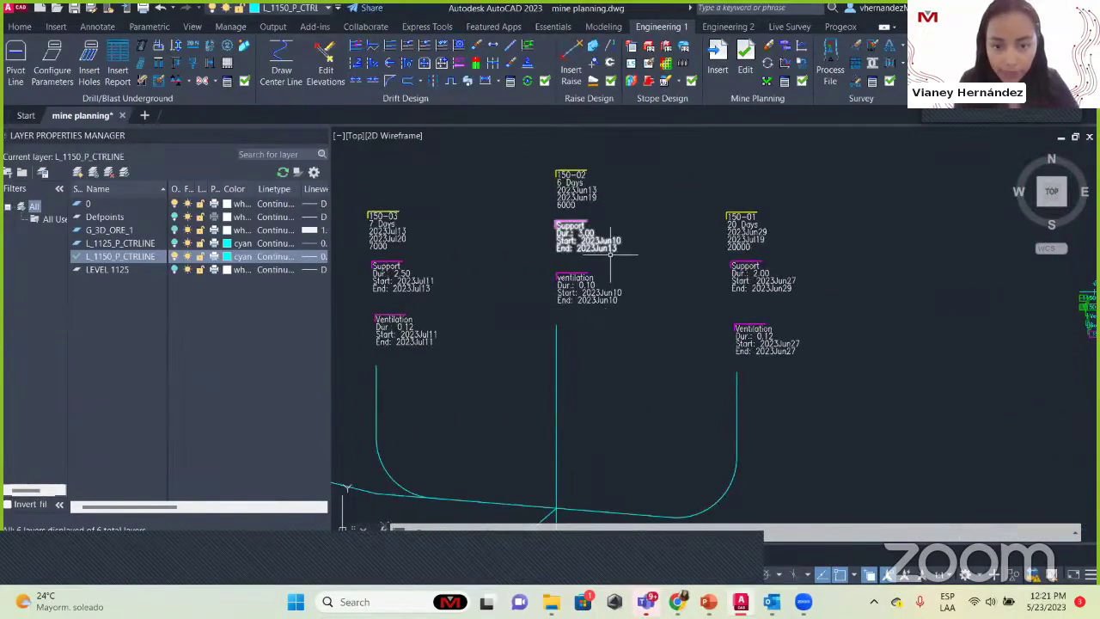
left_click(782, 53)
left_click(593, 239)
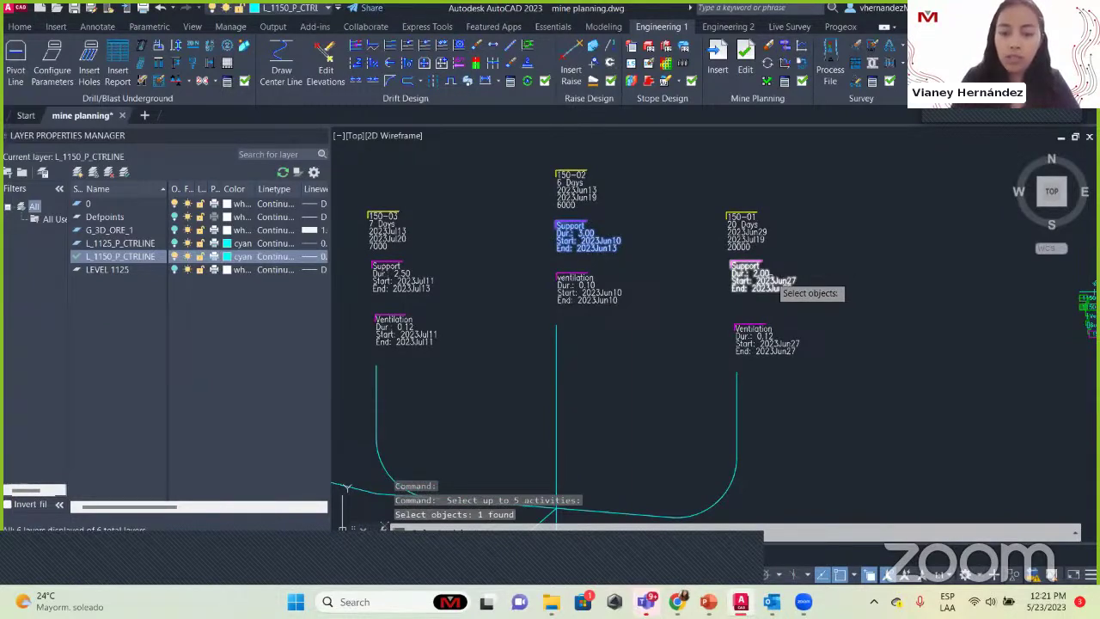
key("Return")
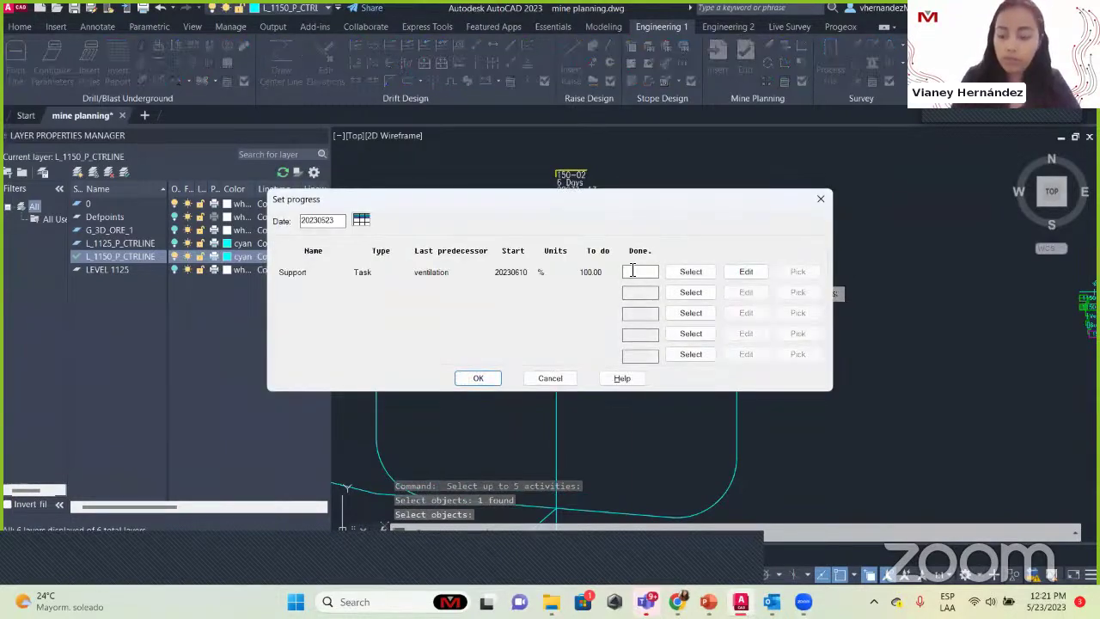
left_click(478, 378)
Step: Update the 1150 Gantt chart graphics again with the Support progress of 150-02
scroll(860, 374, "down", 4)
scroll(734, 410, "down", 4)
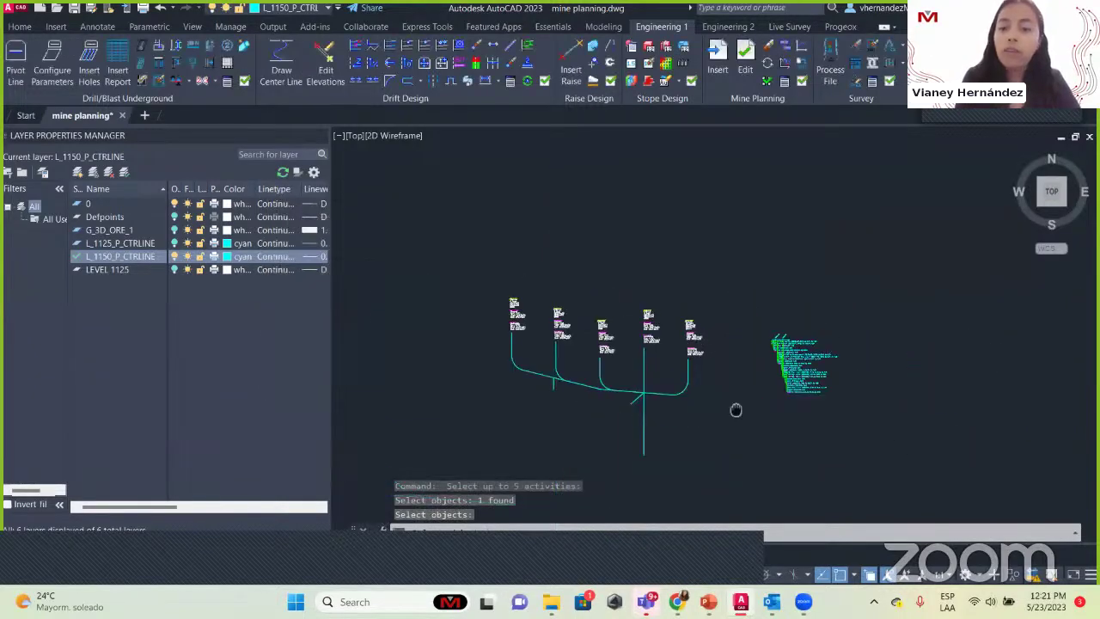
left_click(695, 410)
left_click(616, 320)
key("Return")
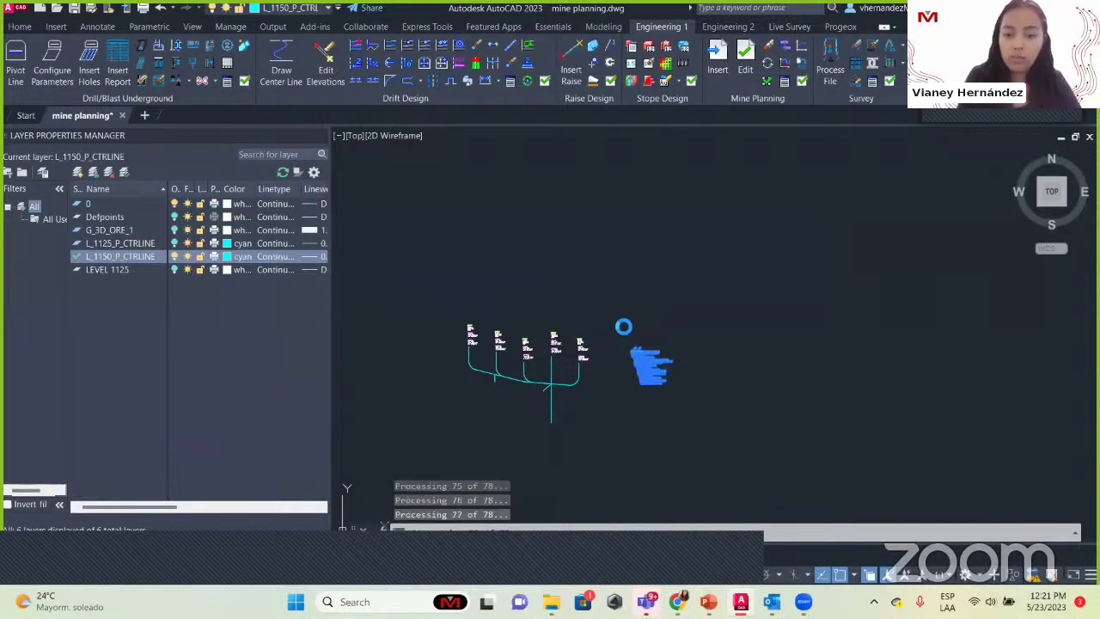
left_click(626, 307)
Step: Examine the Support bar of 150-02 and the remaining rows of the refreshed 1150 Gantt chart
scroll(637, 293, "up", 8)
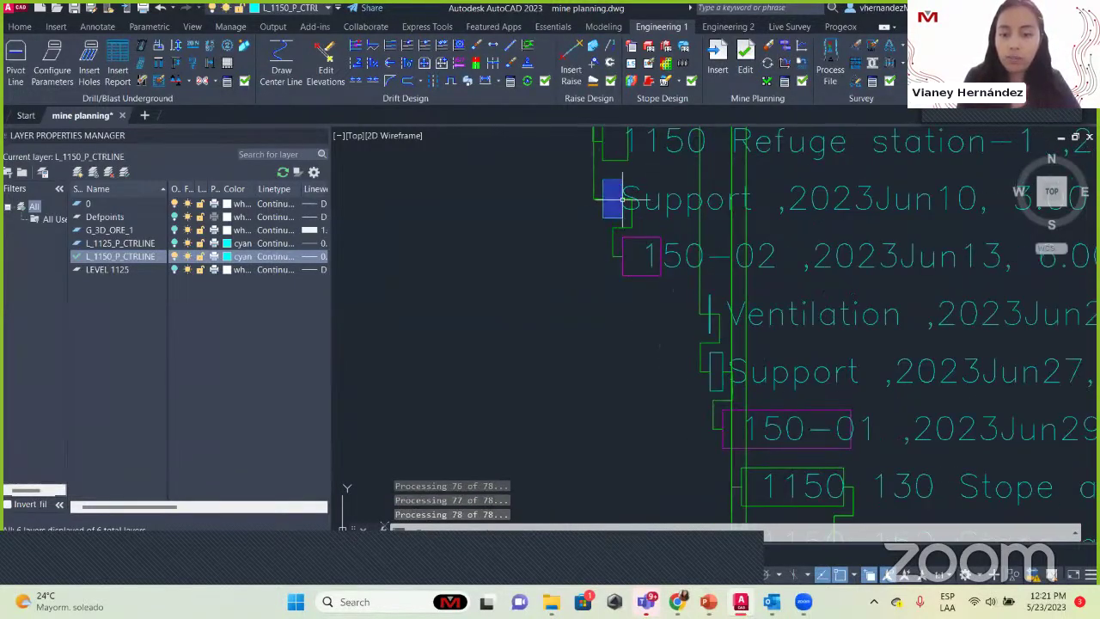
scroll(618, 204, "down", 8)
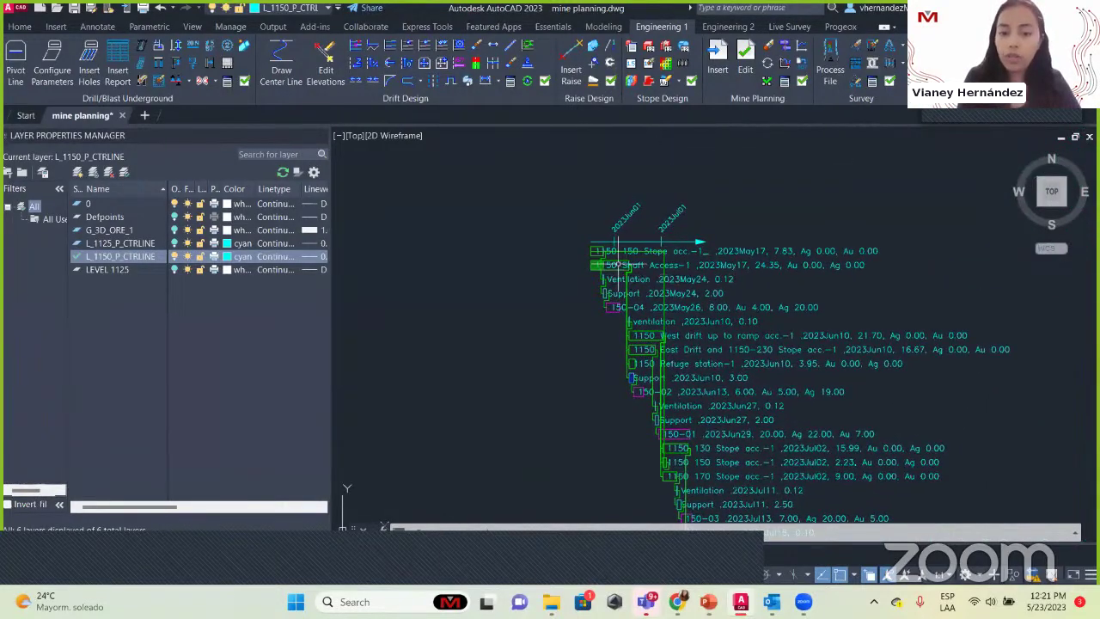
scroll(621, 331, "up", 4)
mouse_move(640, 448)
middle_mouse_down()
mouse_move(624, 386)
mouse_move(569, 289)
middle_mouse_up()
scroll(591, 220, "down", 2)
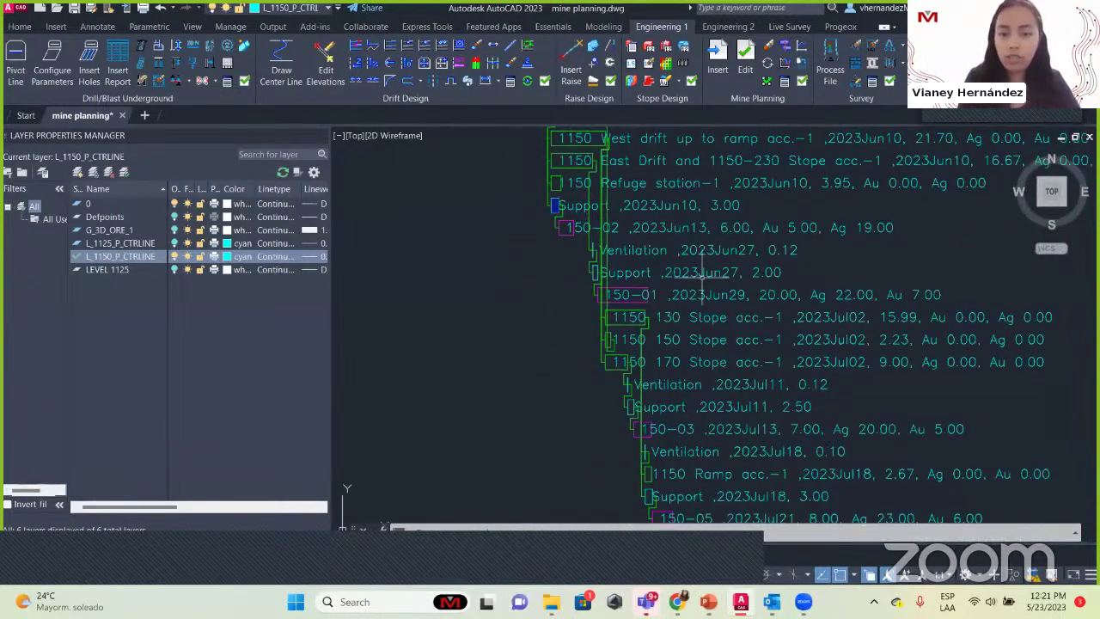
scroll(601, 344, "down", 2)
middle_click_drag(633, 477, 633, 444)
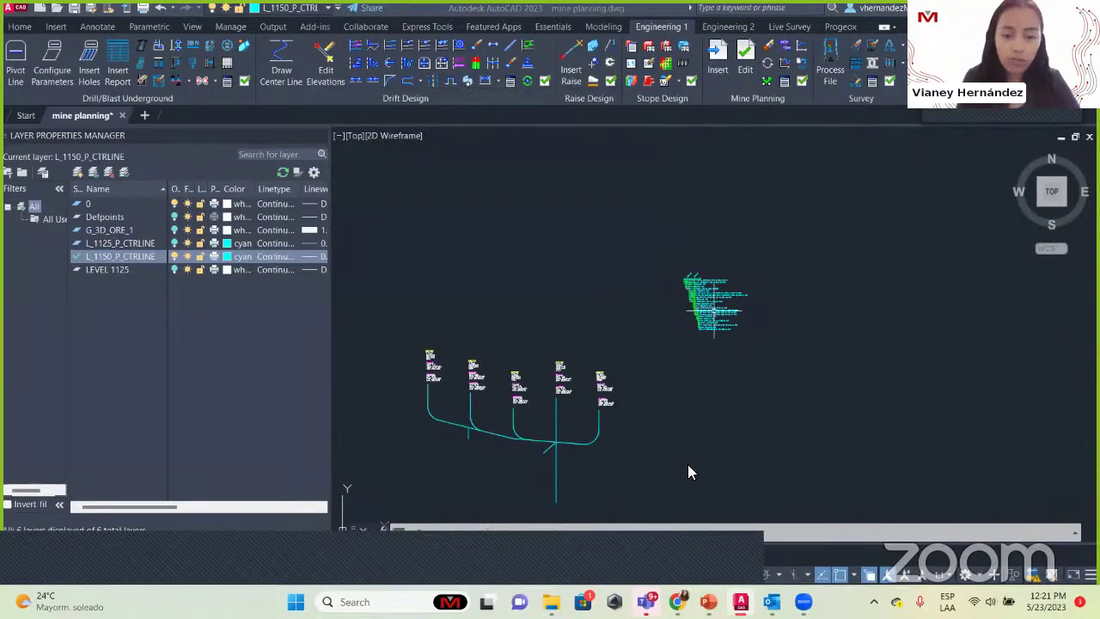
Step: Start a mine planning report for level 1150, choosing the Advance report type
mouse_move(648, 438)
middle_mouse_down()
mouse_move(714, 297)
mouse_move(745, 294)
middle_mouse_up()
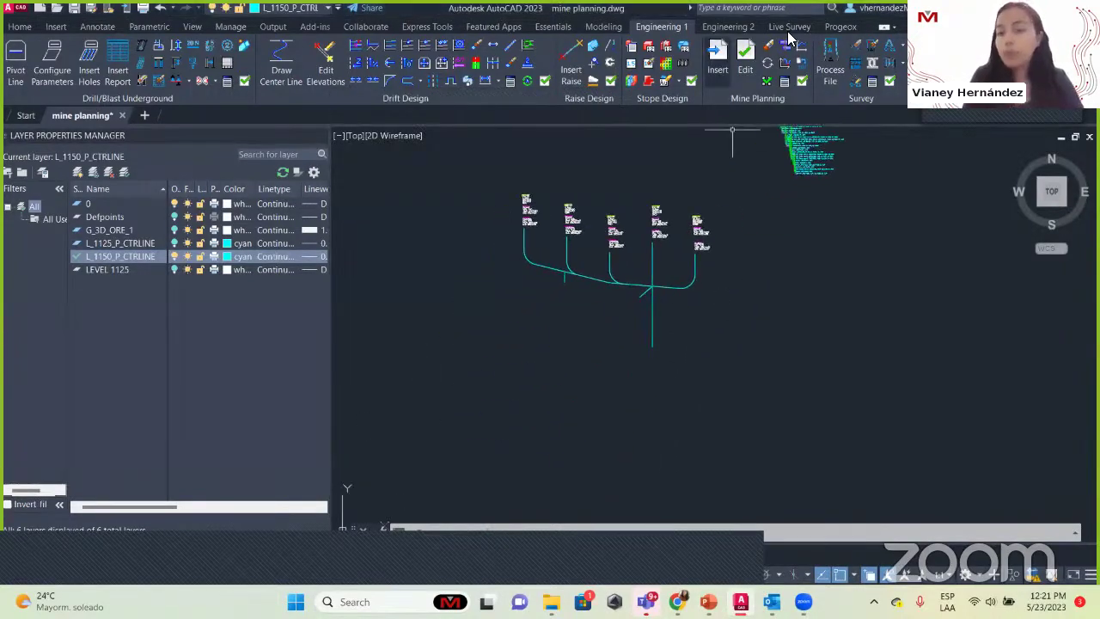
left_click(805, 48)
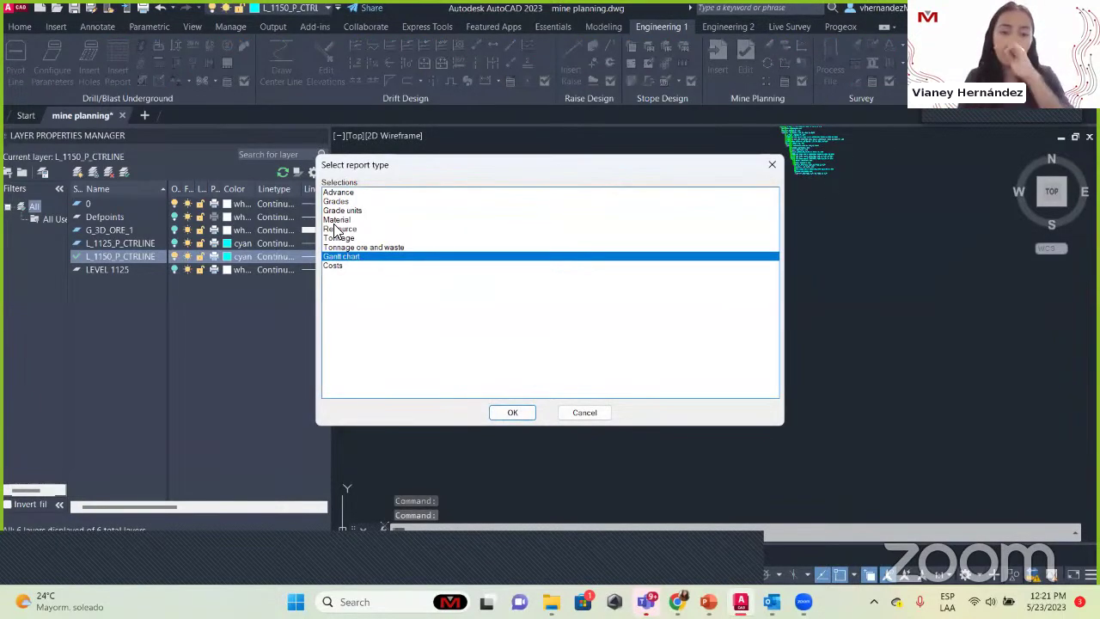
left_click(339, 193)
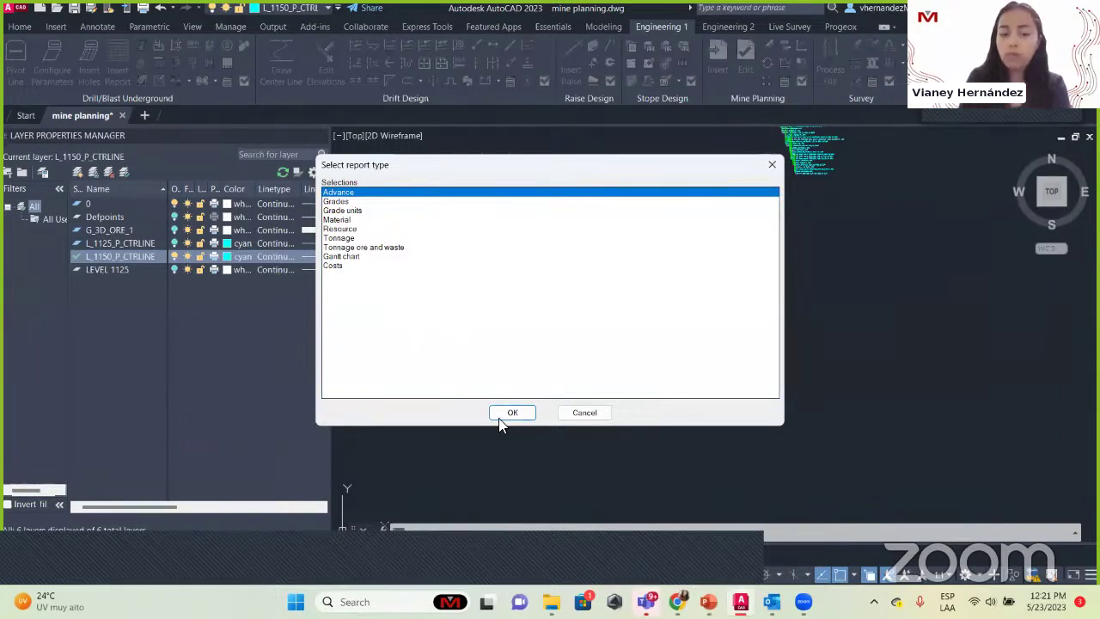
left_click(356, 220)
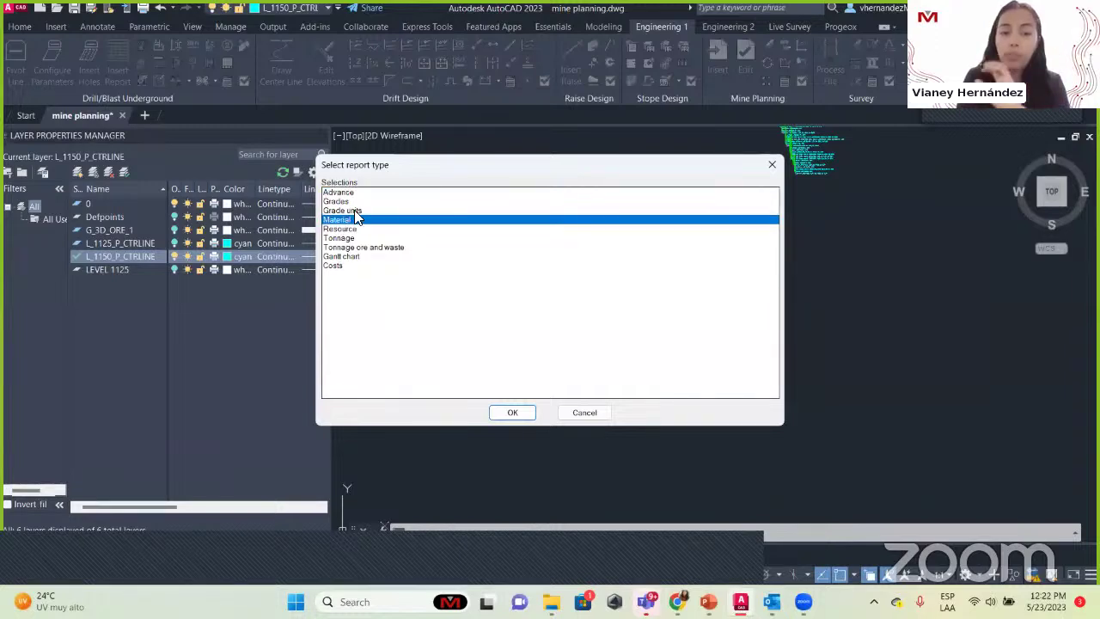
left_click(365, 214)
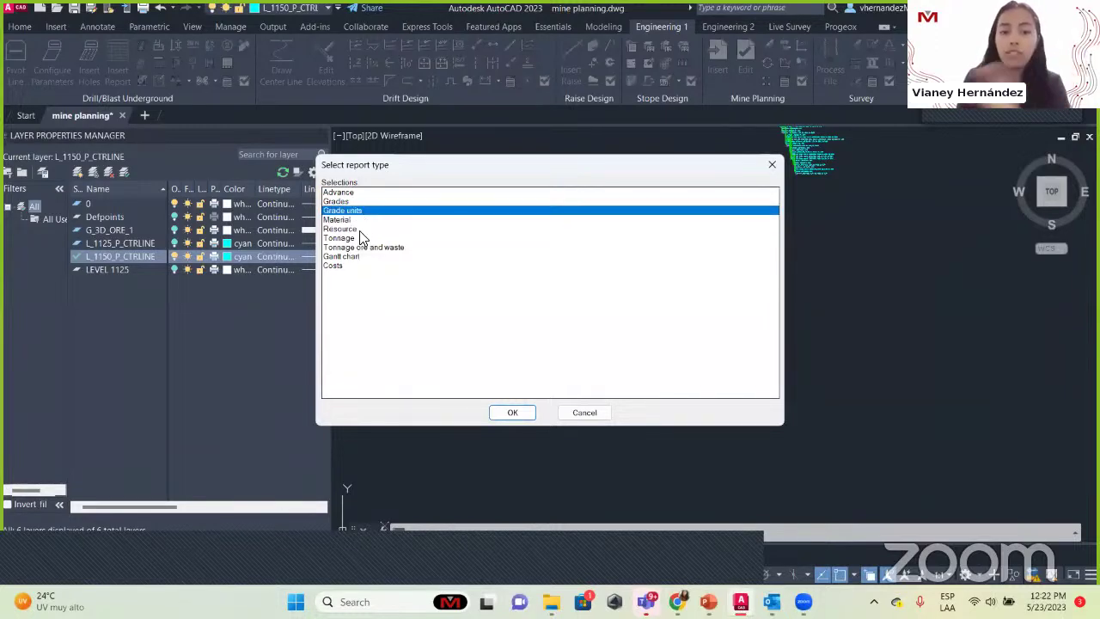
left_click(369, 239)
left_click(368, 268)
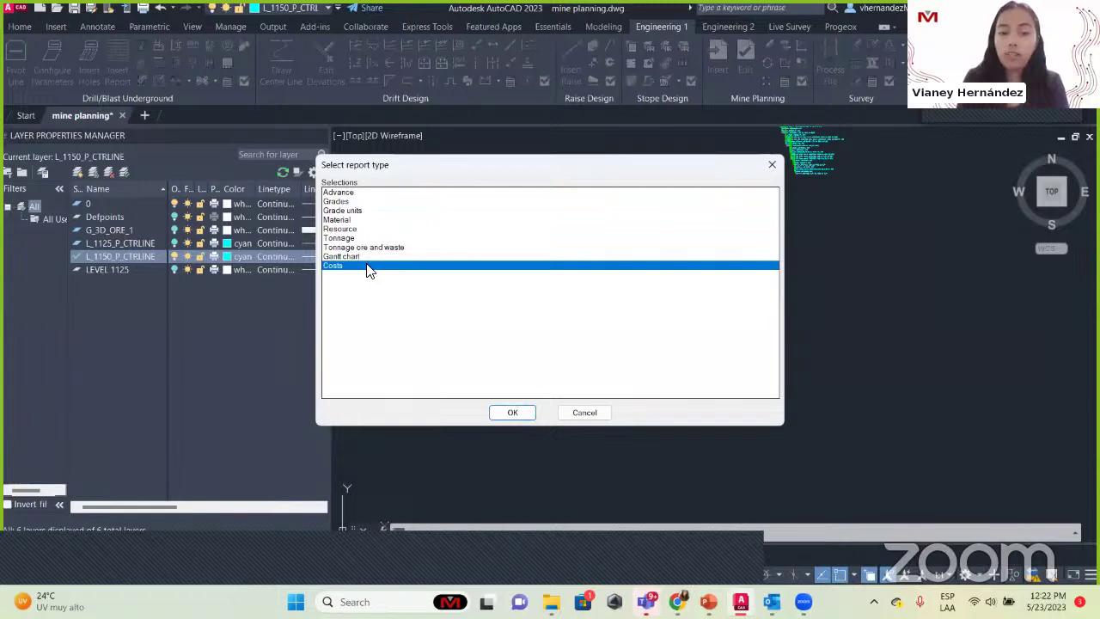
left_click(342, 194)
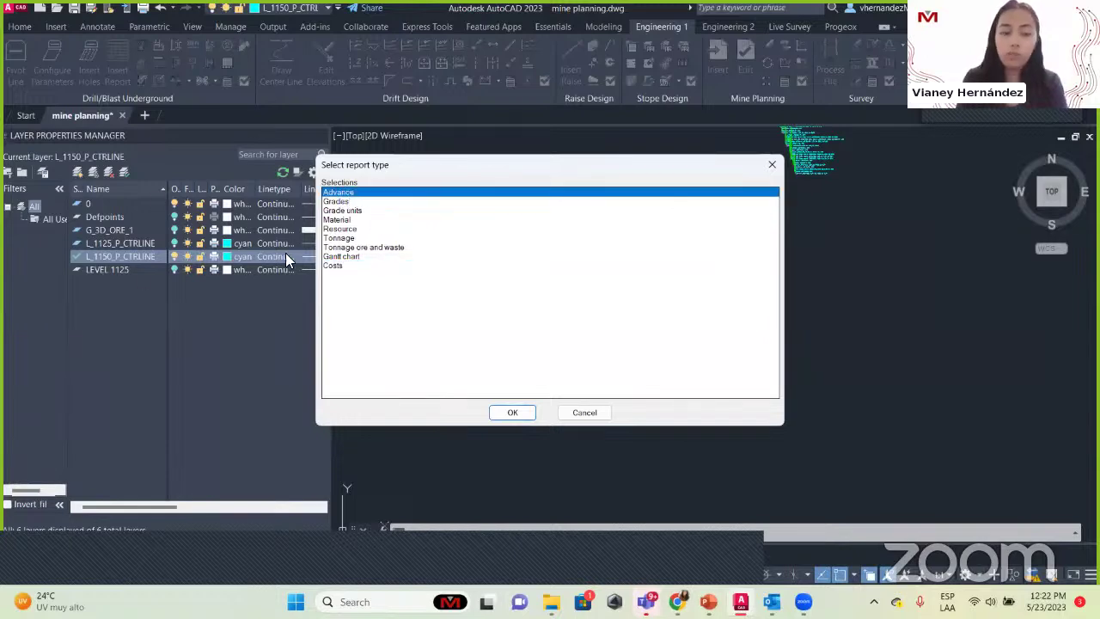
left_click(513, 414)
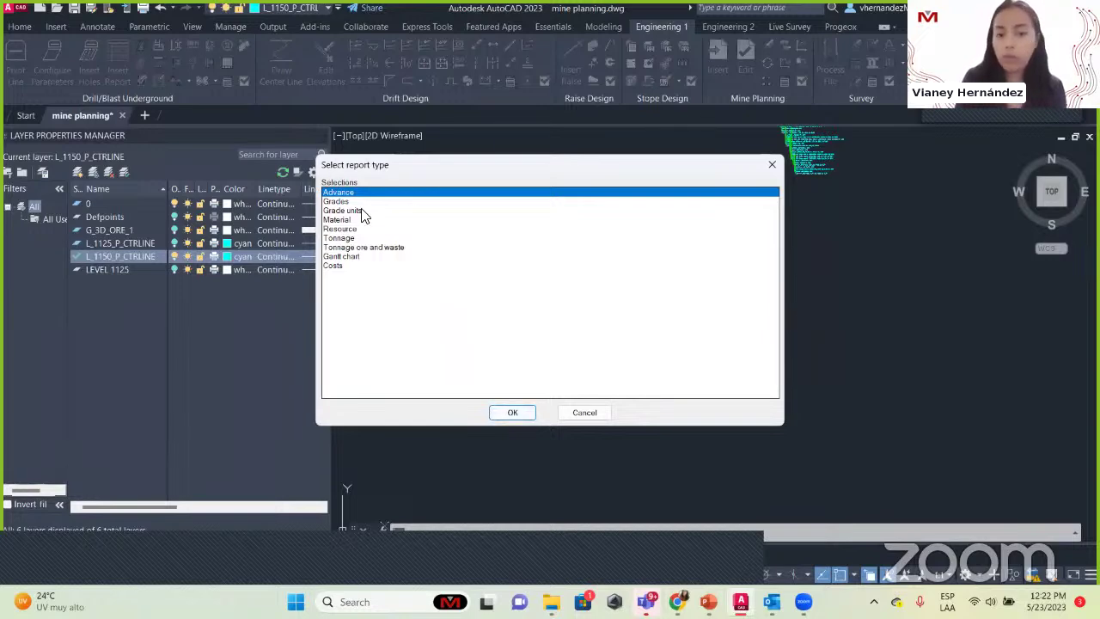
left_click(512, 414)
Step: Generate a monthly advance graph with subdivisions for all level 1150 drifts and place it beside the layout
left_click(721, 354)
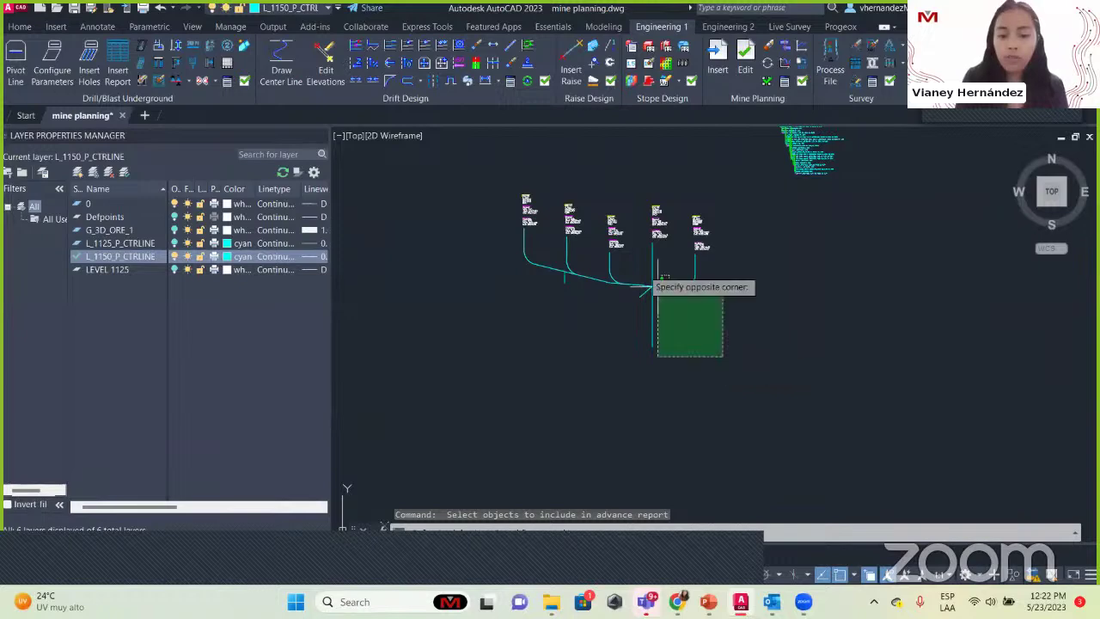
left_click(451, 168)
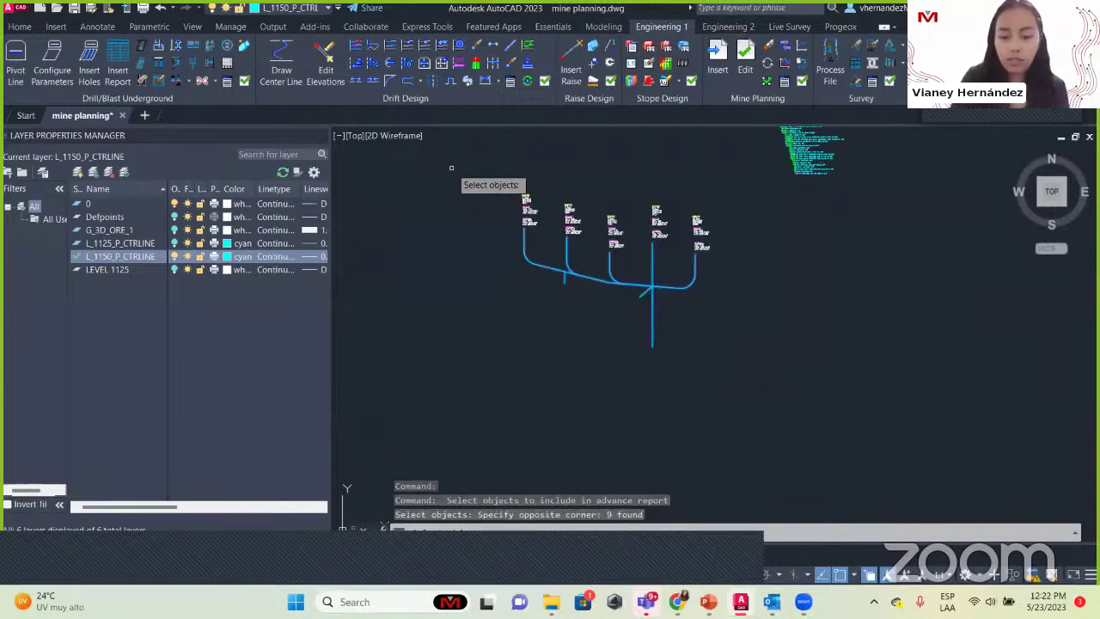
key("Return")
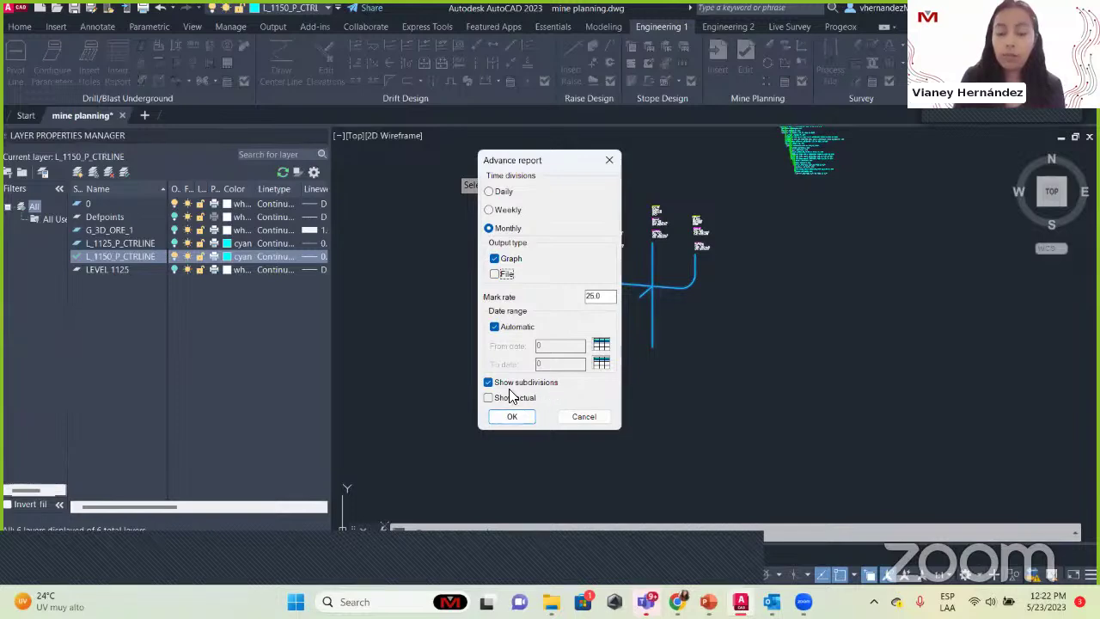
left_click(513, 416)
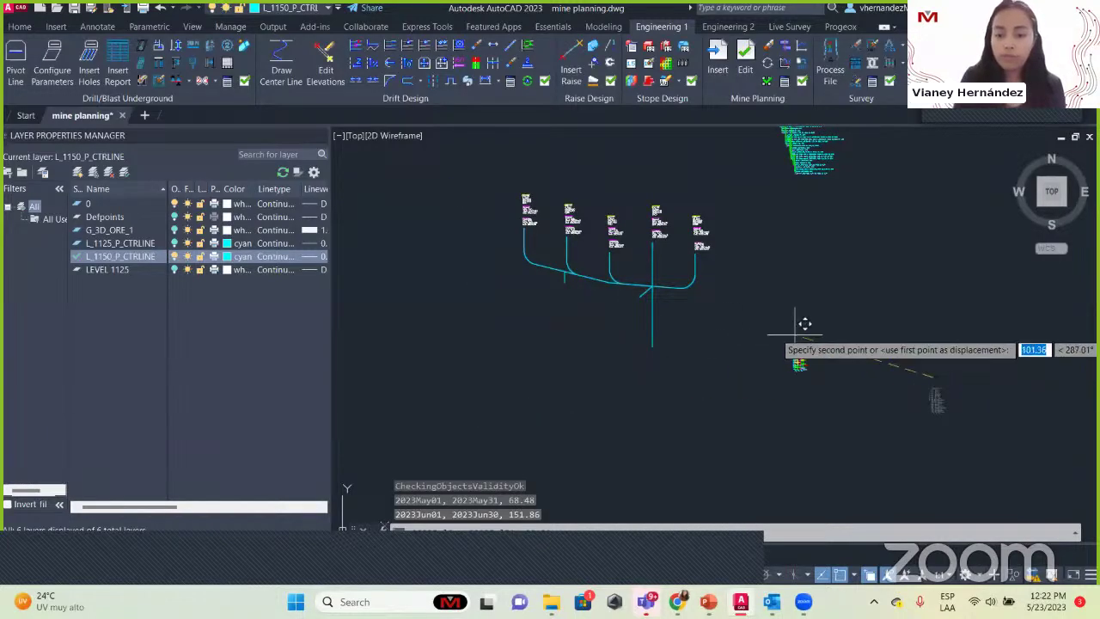
left_click(747, 348)
Step: Examine the advance rate chart's overall layout, its m/month scale and its monthly date axis
scroll(748, 348, "up", 3)
mouse_move(816, 352)
middle_mouse_down()
mouse_move(565, 417)
mouse_move(484, 422)
middle_mouse_up()
scroll(484, 421, "down", 2)
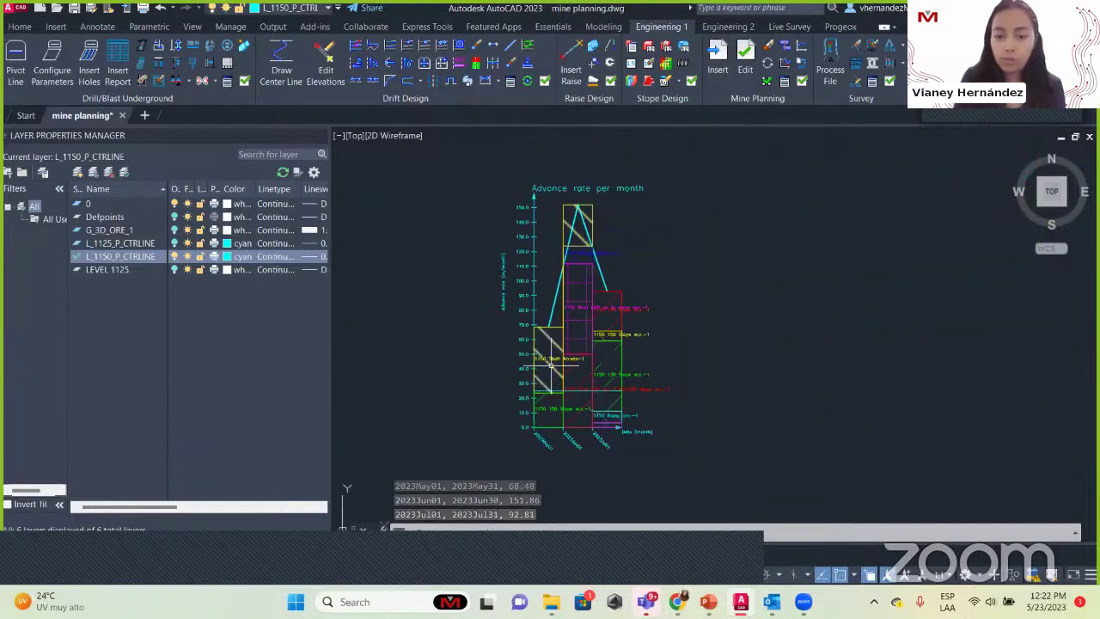
scroll(550, 366, "up", 3)
scroll(507, 331, "down", 2)
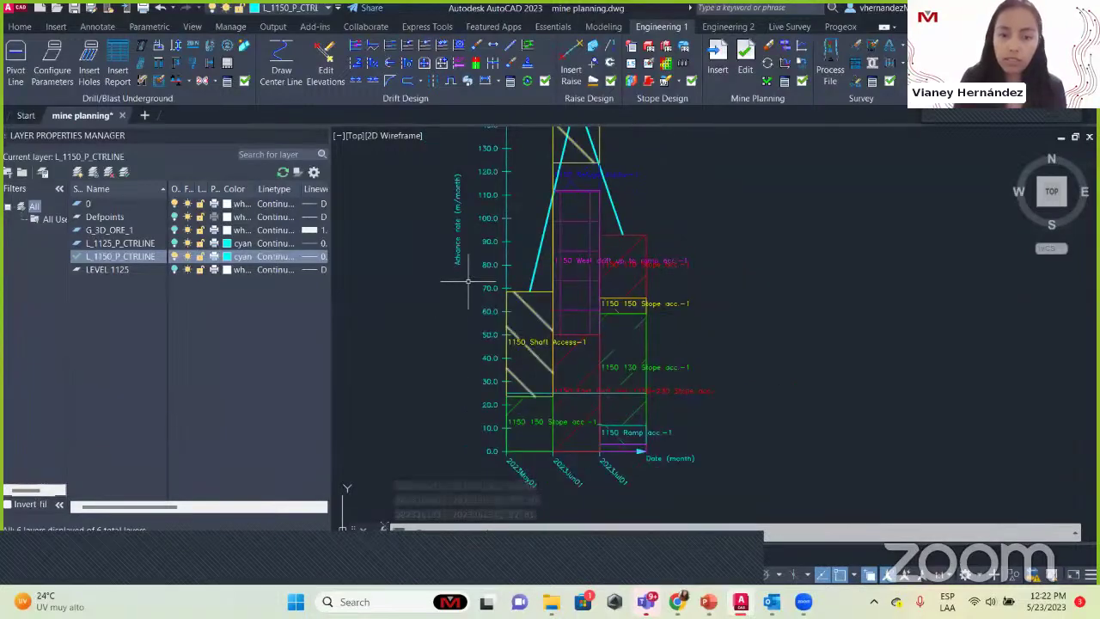
middle_click_drag(457, 238, 500, 247)
scroll(498, 217, "up", 3)
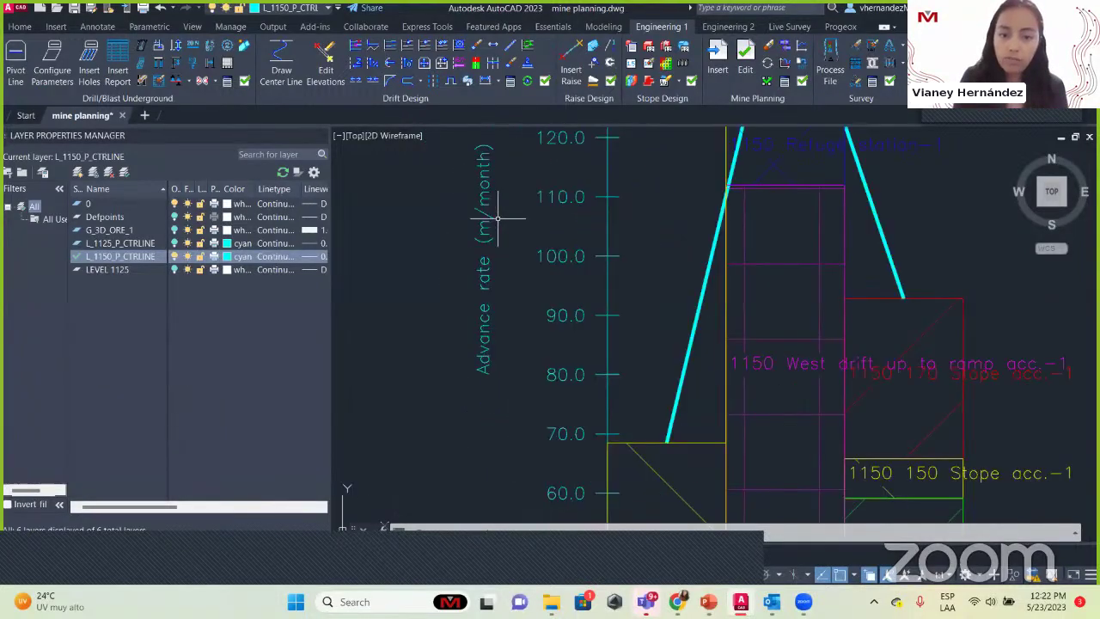
scroll(578, 214, "down", 3)
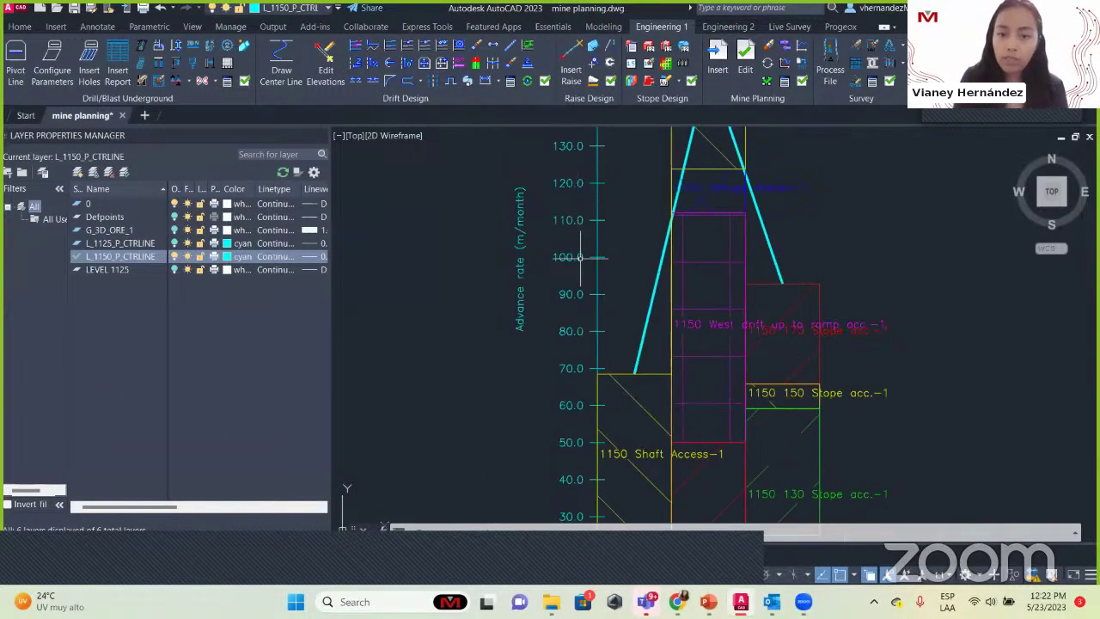
mouse_move(627, 382)
middle_mouse_down()
mouse_move(603, 253)
mouse_move(547, 371)
middle_mouse_up()
scroll(603, 332, "up", 3)
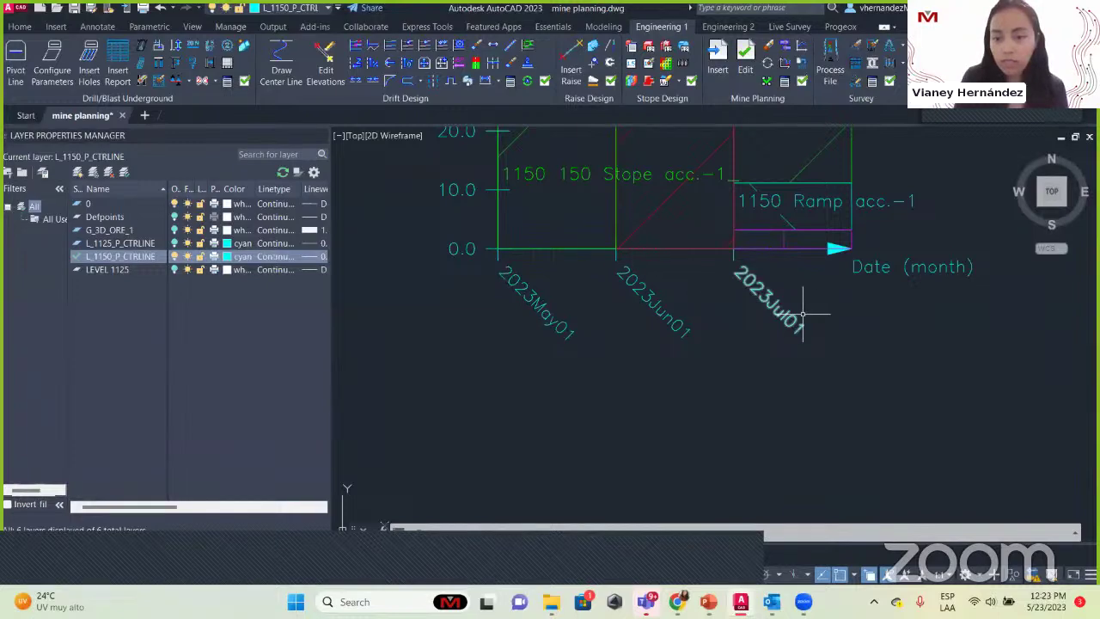
Step: Examine which 1150 drifts and stope accesses make up each month's column in the advance rate chart
scroll(776, 348, "down", 2)
middle_click_drag(776, 356, 791, 479)
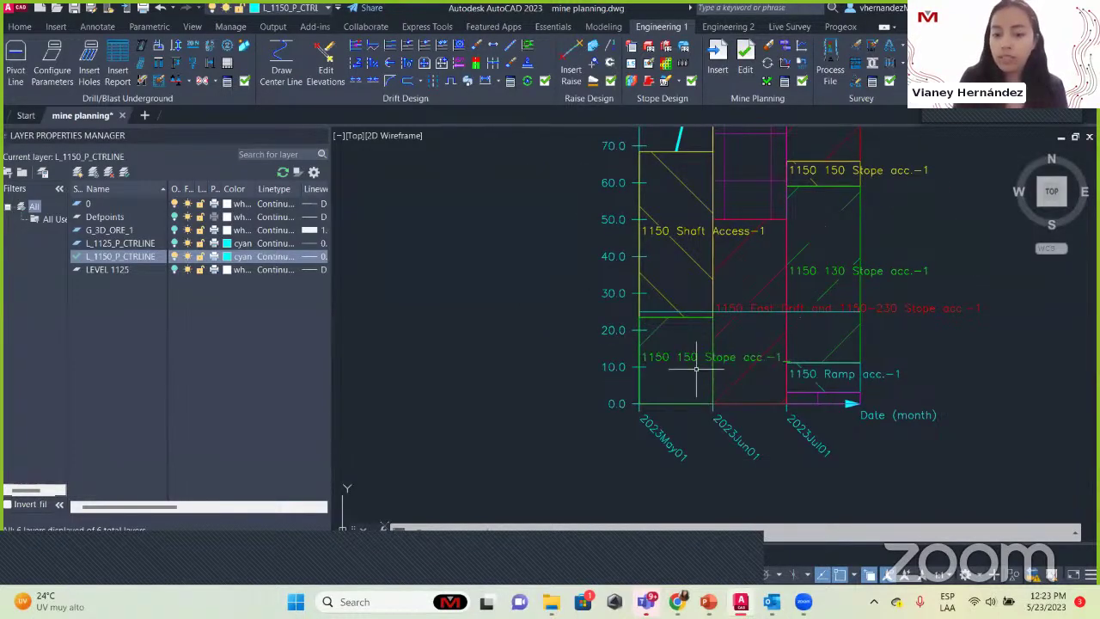
scroll(696, 369, "up", 2)
double_click(699, 356)
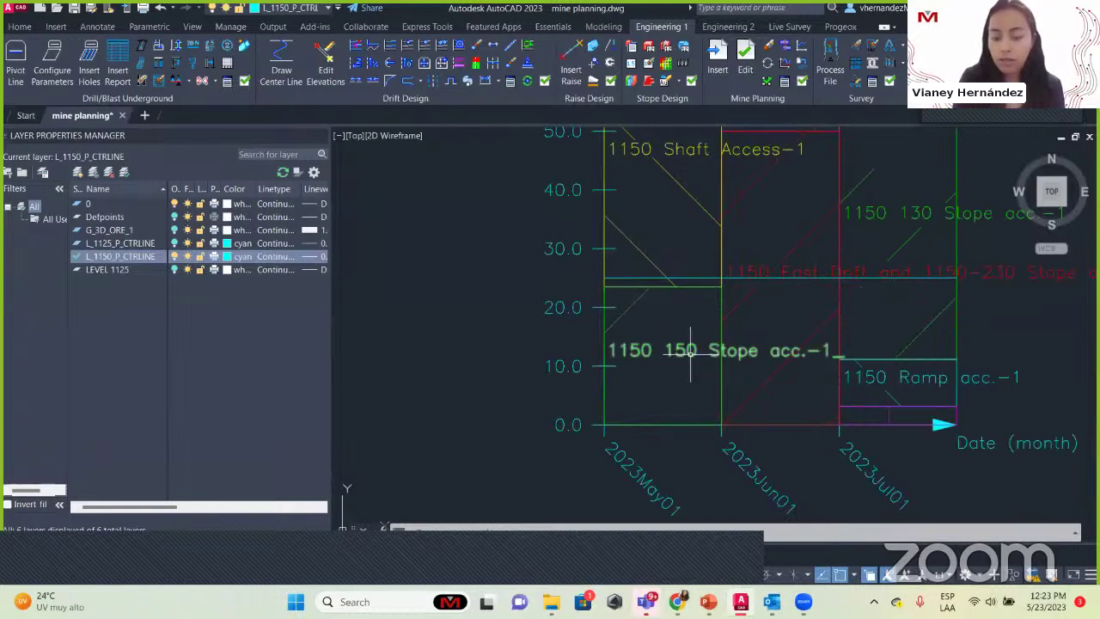
left_click(703, 395)
scroll(705, 393, "down", 3)
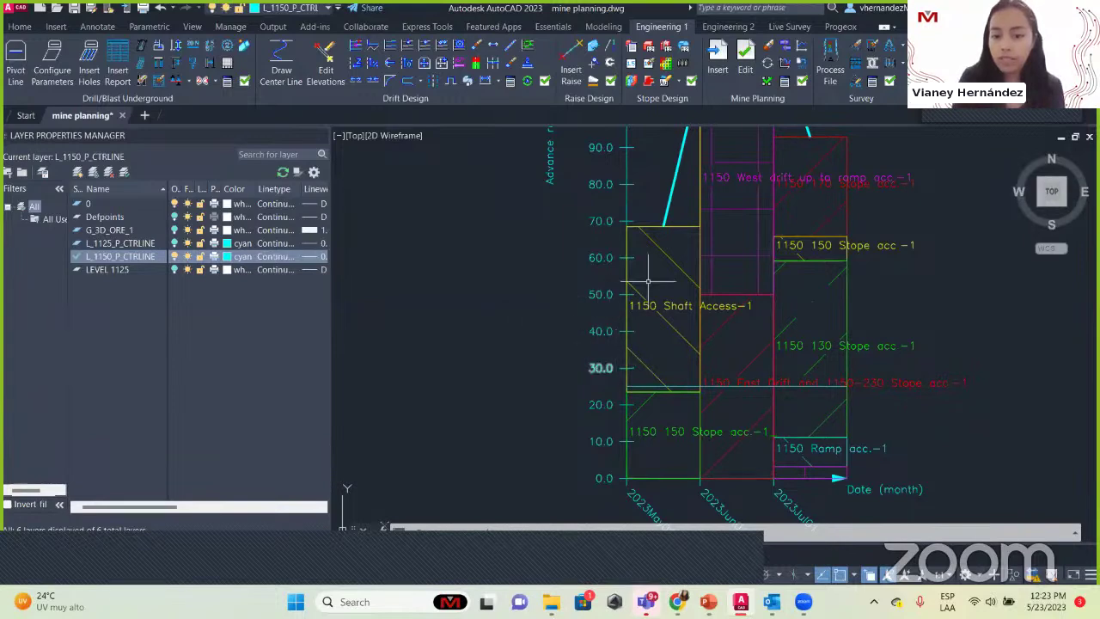
middle_click_drag(731, 400, 779, 443)
scroll(779, 442, "down", 2)
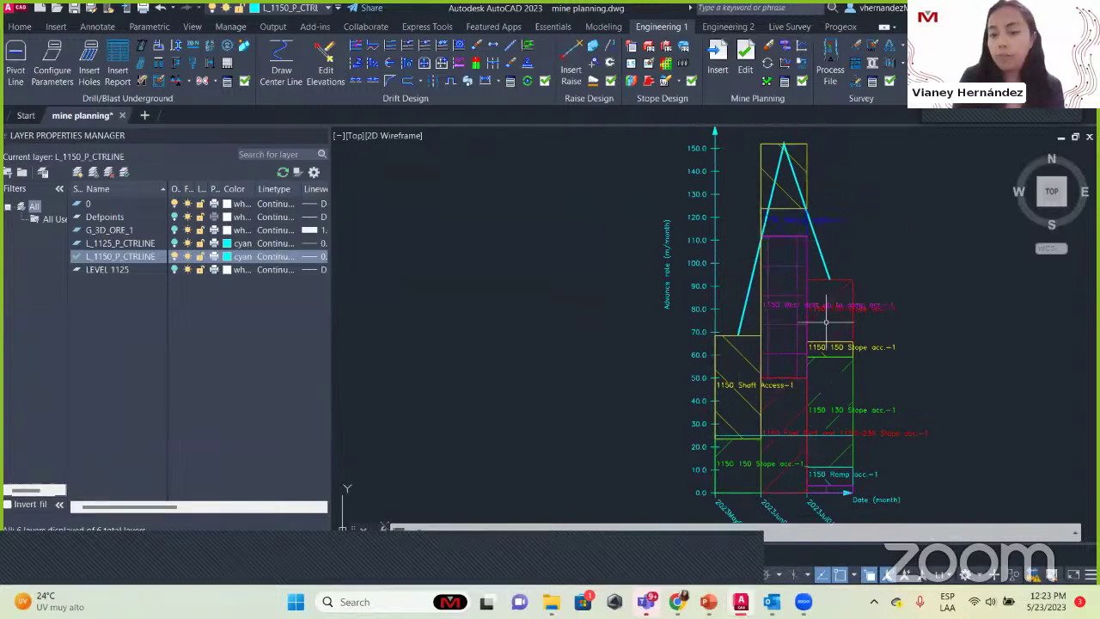
Step: Start a Grades report that includes all level 1150 drifts and stopes
scroll(843, 440, "down", 8)
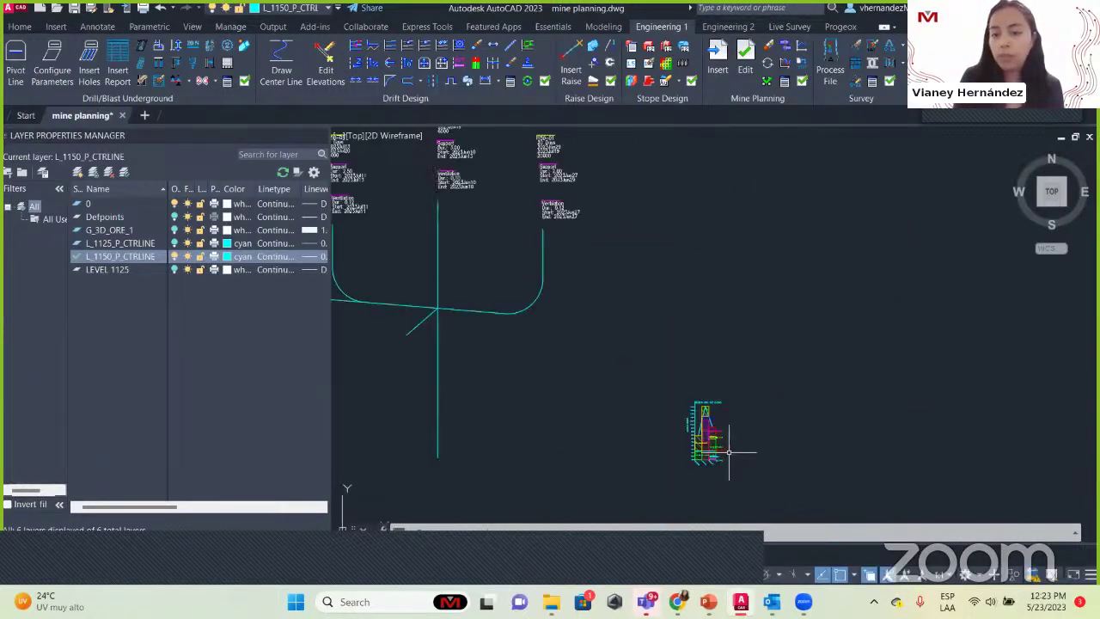
middle_click_drag(648, 368, 816, 400)
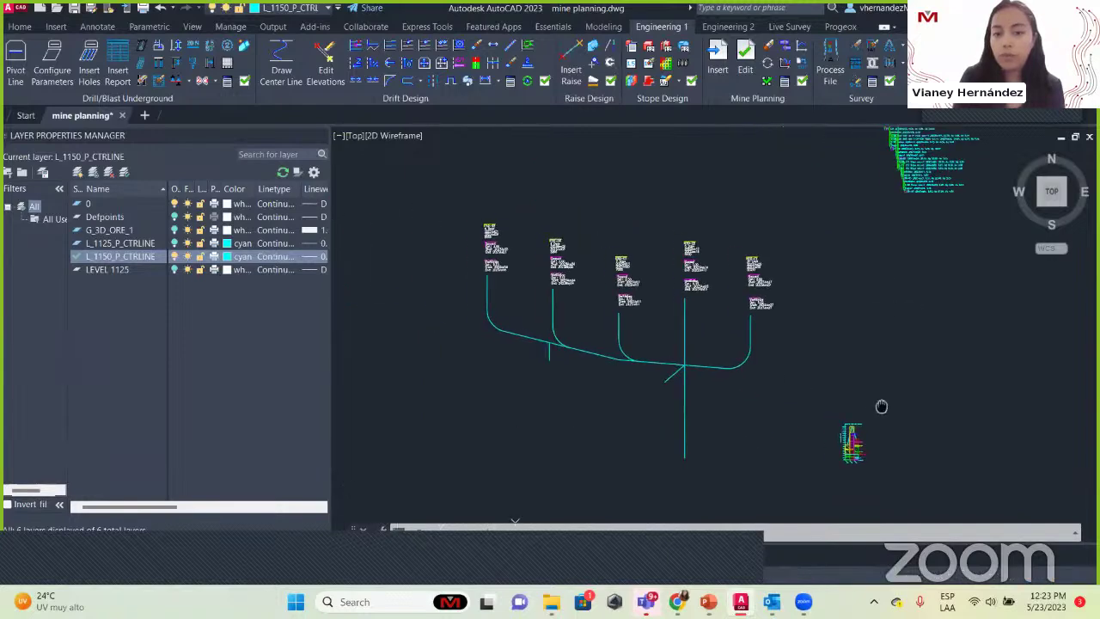
left_click(804, 51)
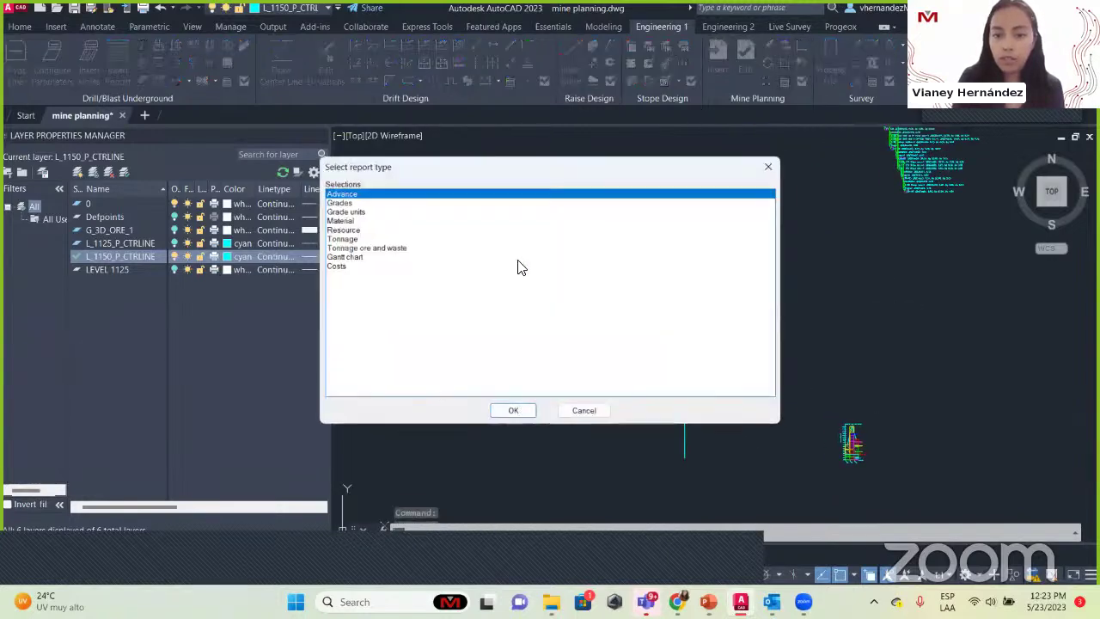
left_click(335, 203)
left_click(509, 413)
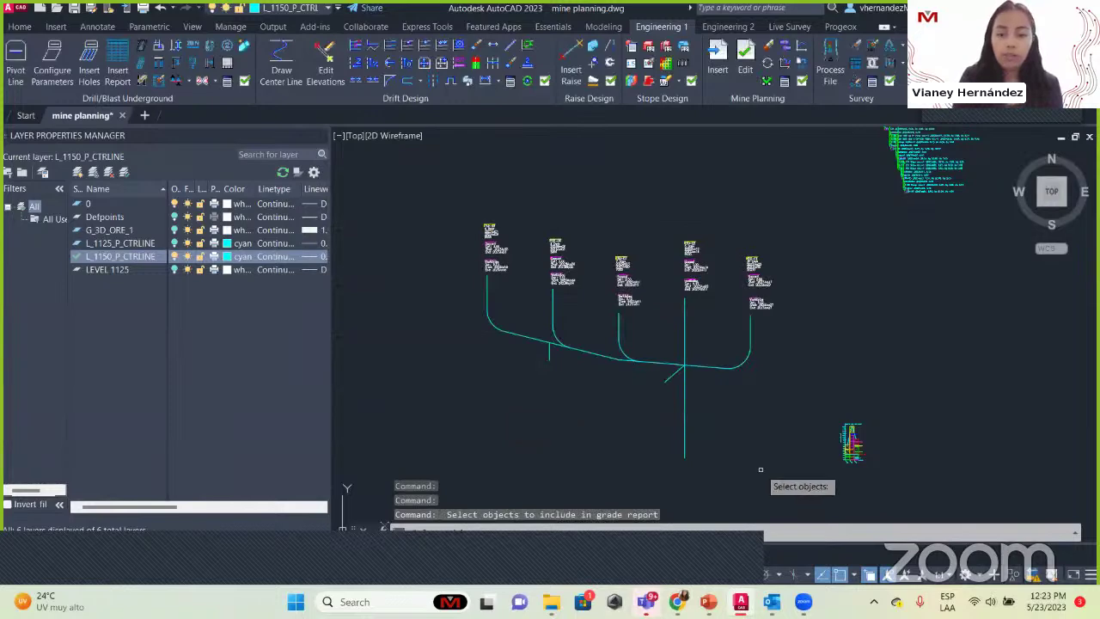
left_click_drag(797, 469, 418, 192)
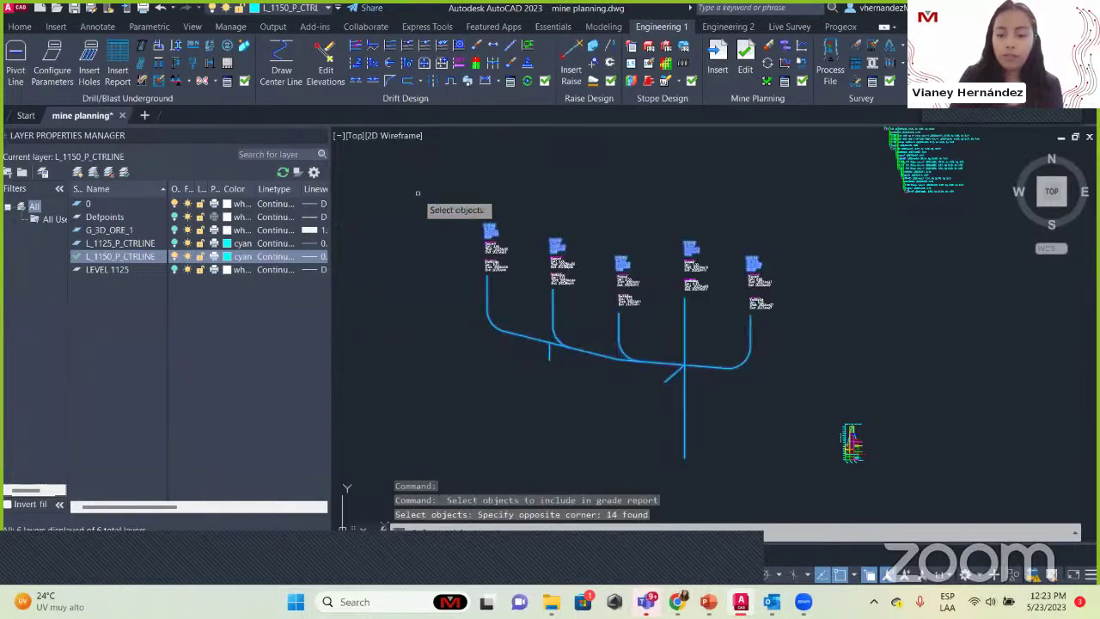
key("Return")
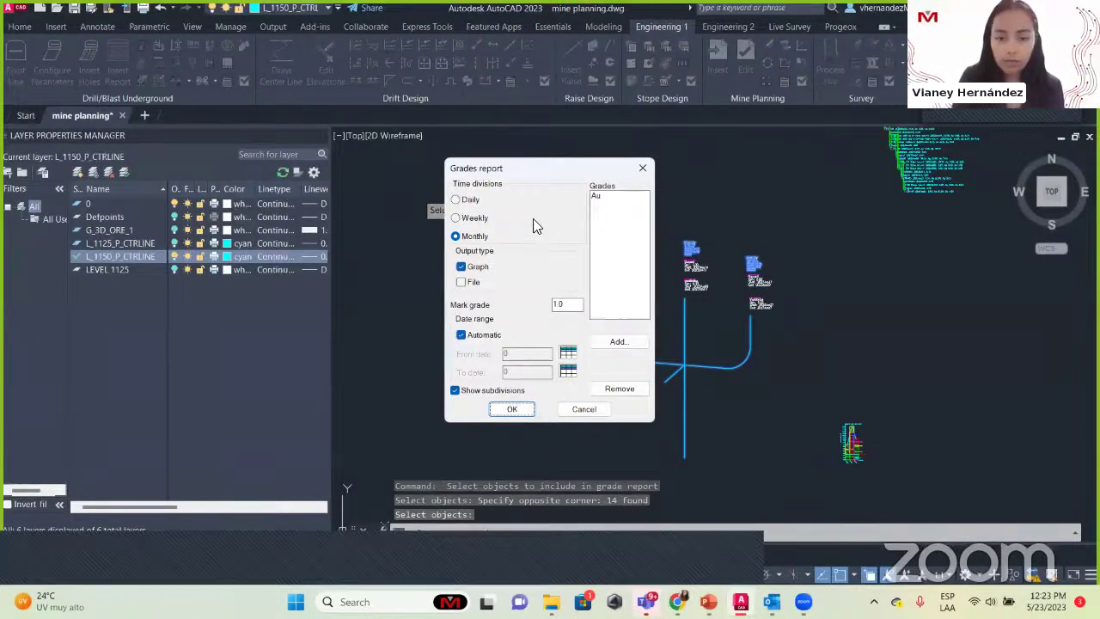
Step: Add Ag to the grades alongside Au and place the monthly grade graphs with subdivisions near the advance chart
left_click(614, 197)
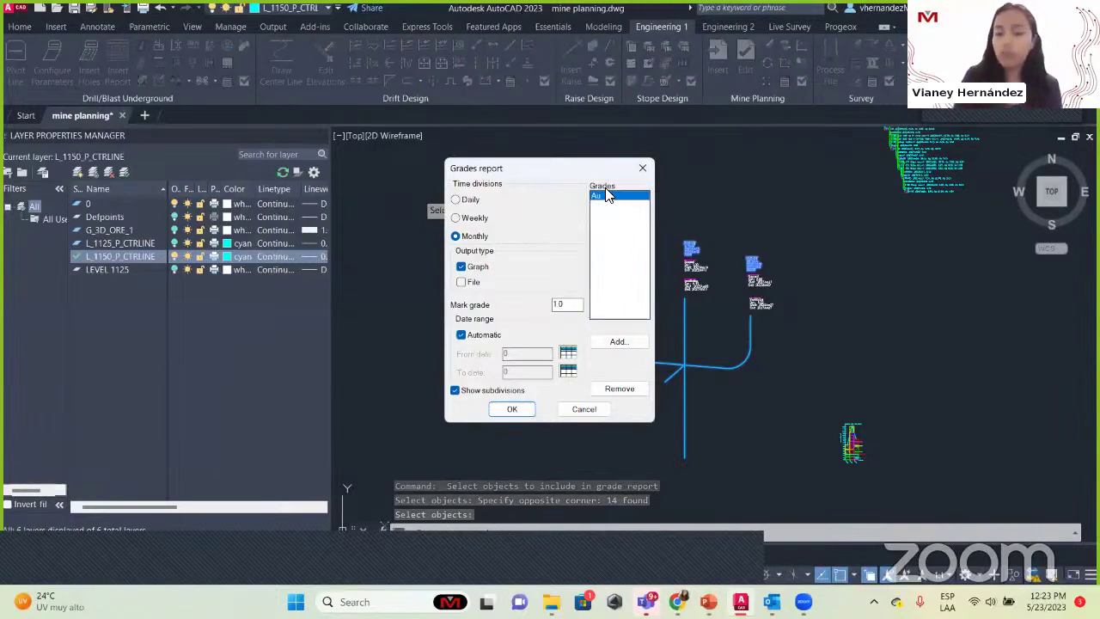
left_click(605, 342)
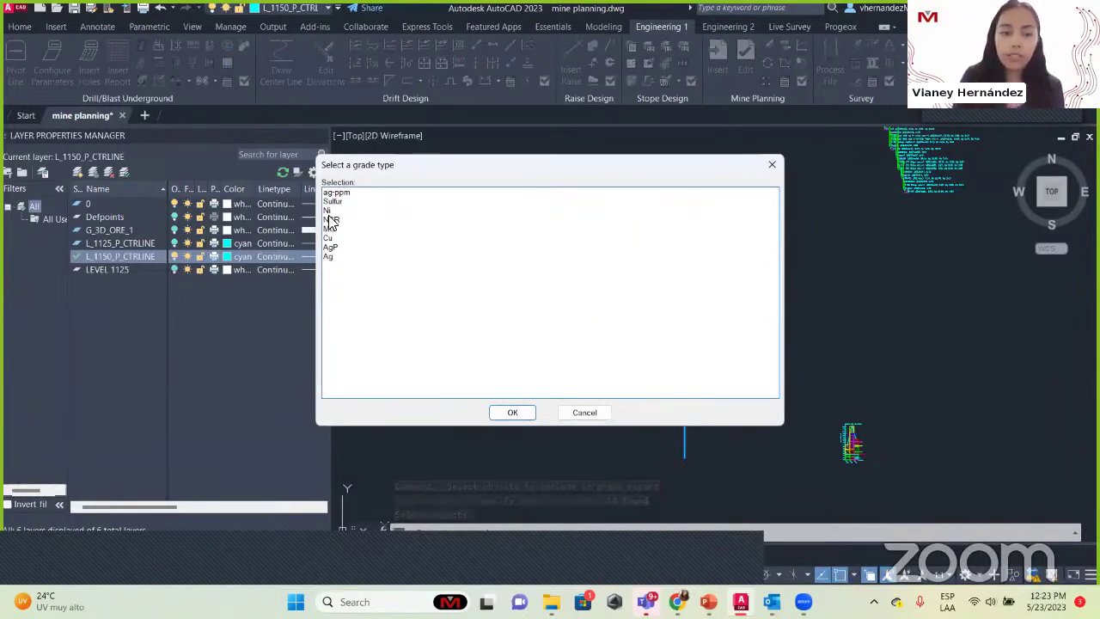
left_click(335, 257)
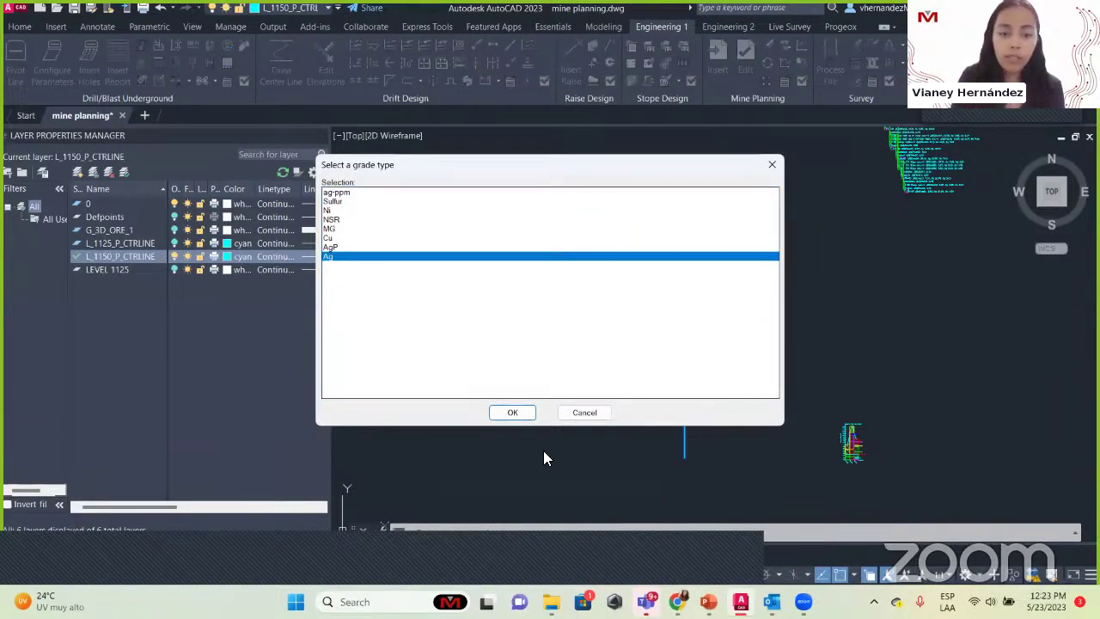
left_click(513, 413)
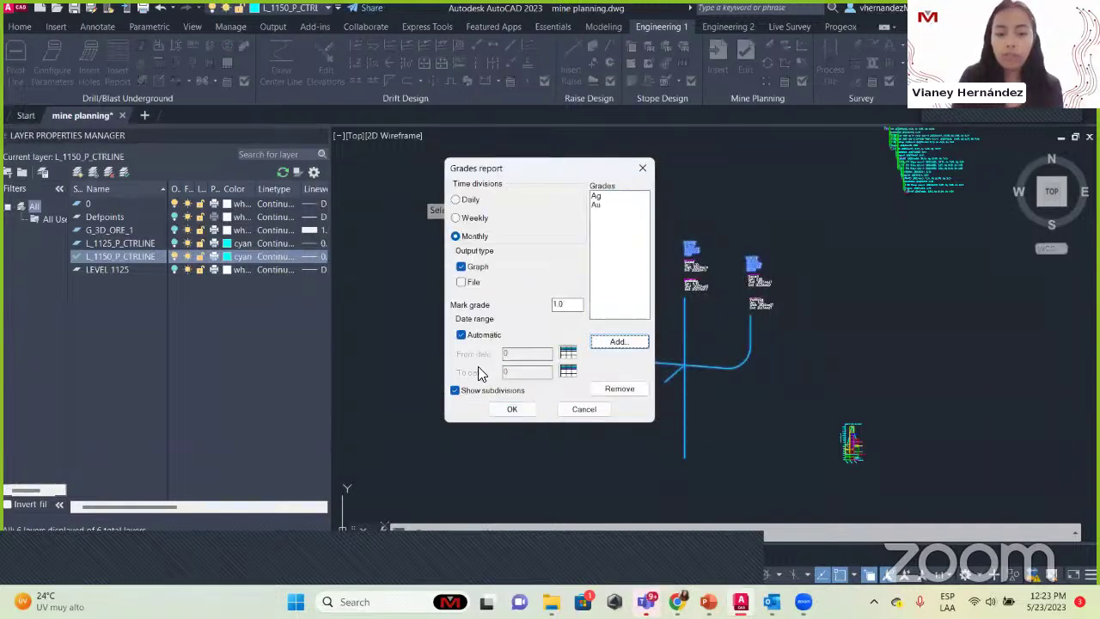
left_click(512, 410)
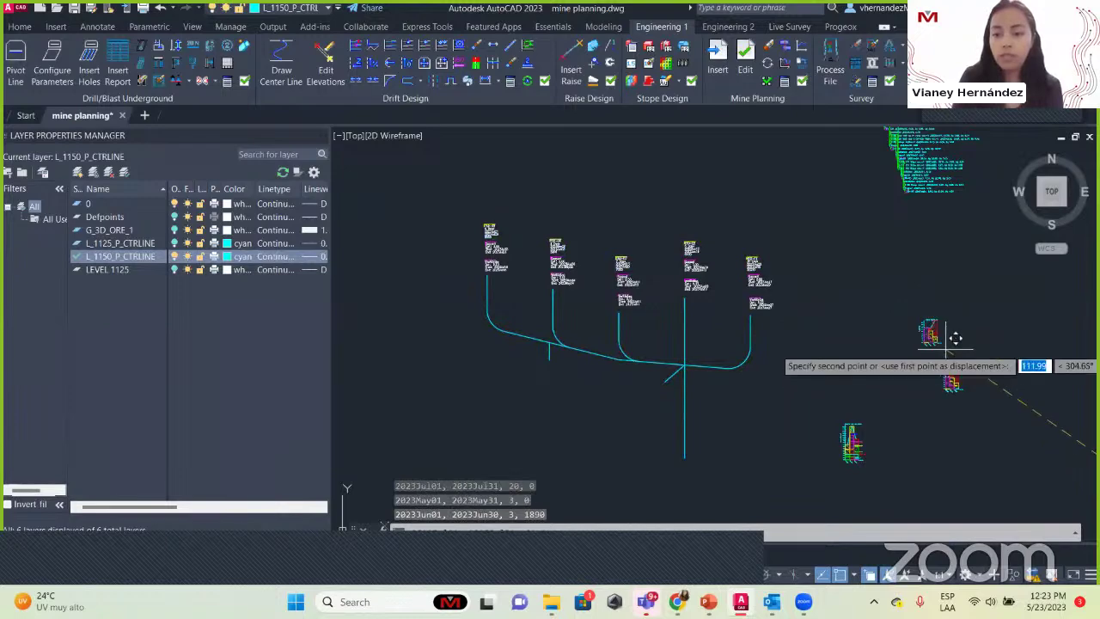
left_click(980, 305)
Step: Examine the Ag and Au grade charts, including the Au g/t scale and the stopes in each month
scroll(921, 362, "up", 3)
mouse_move(978, 353)
middle_mouse_down()
mouse_move(915, 347)
mouse_move(729, 266)
middle_mouse_up()
scroll(721, 244, "up", 2)
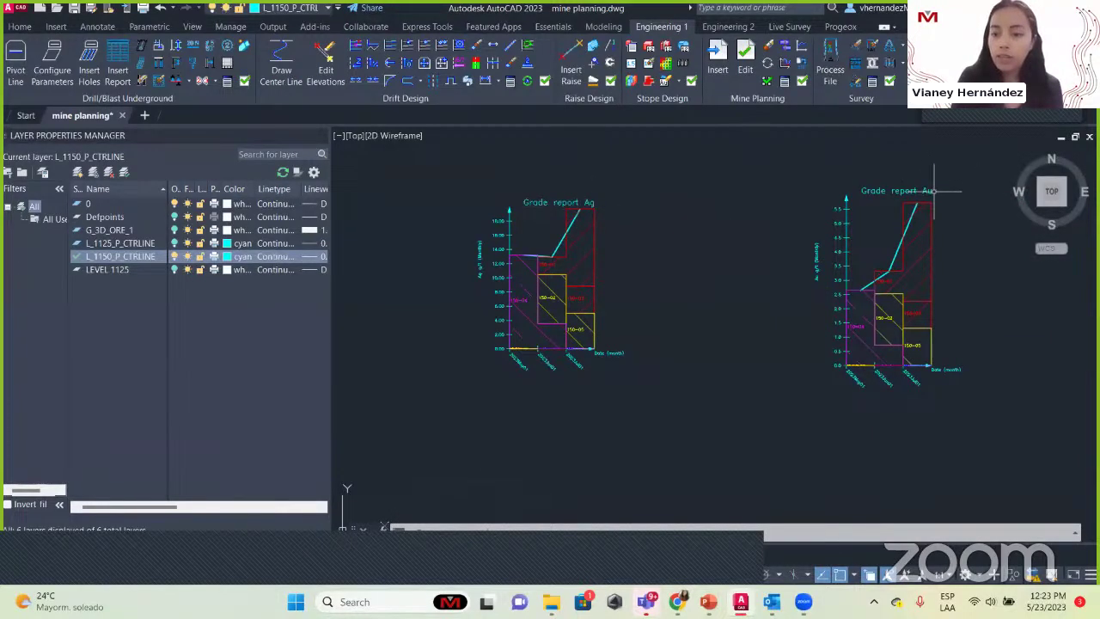
scroll(855, 271, "up", 4)
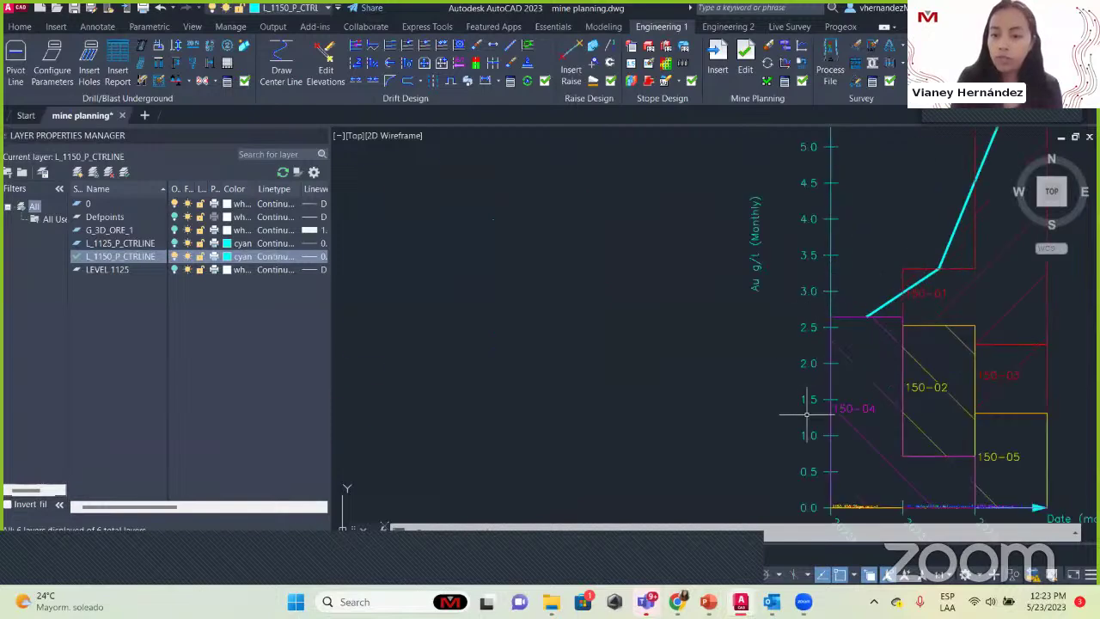
scroll(806, 440, "down", 2)
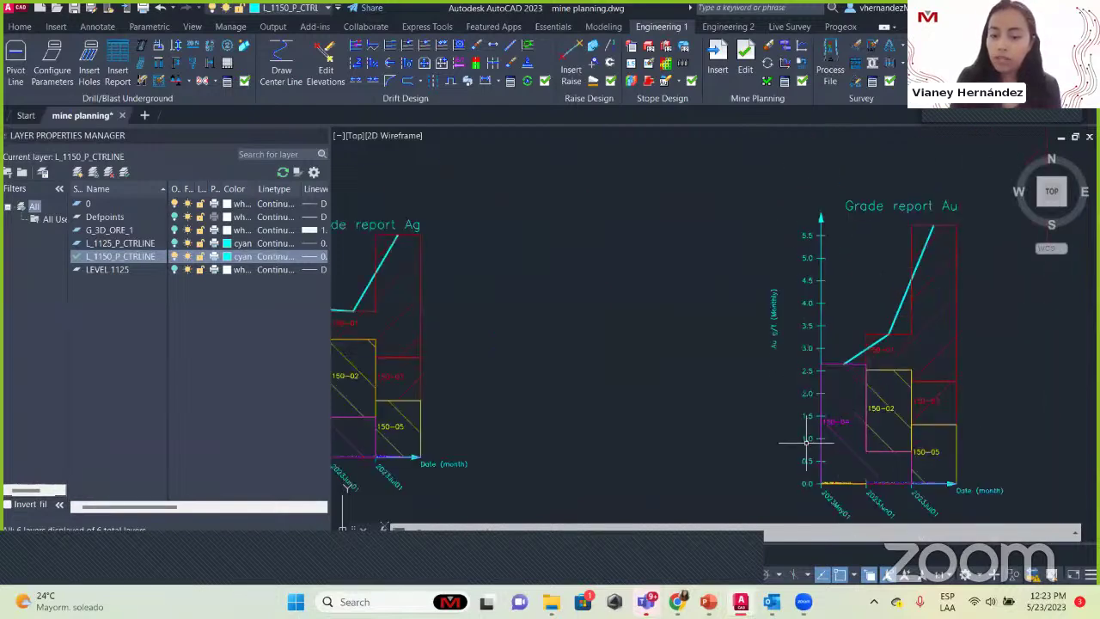
Step: Turn off layer 0 so the activity labels of the level 1150 drifts and stopes are hidden
middle_click_drag(533, 358, 857, 235)
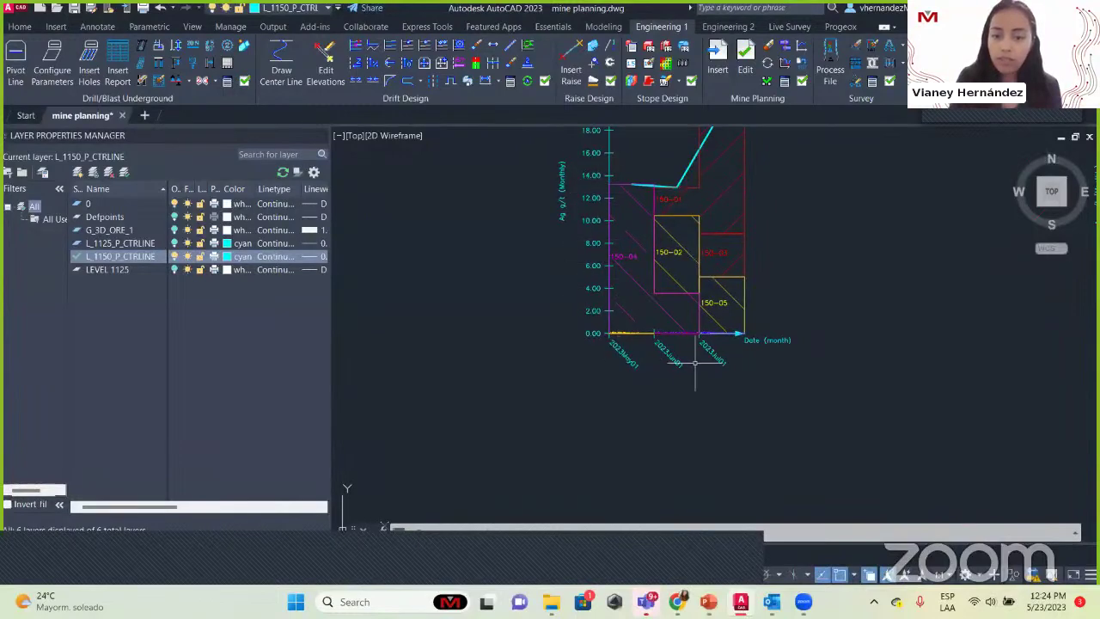
scroll(778, 370, "down", 2)
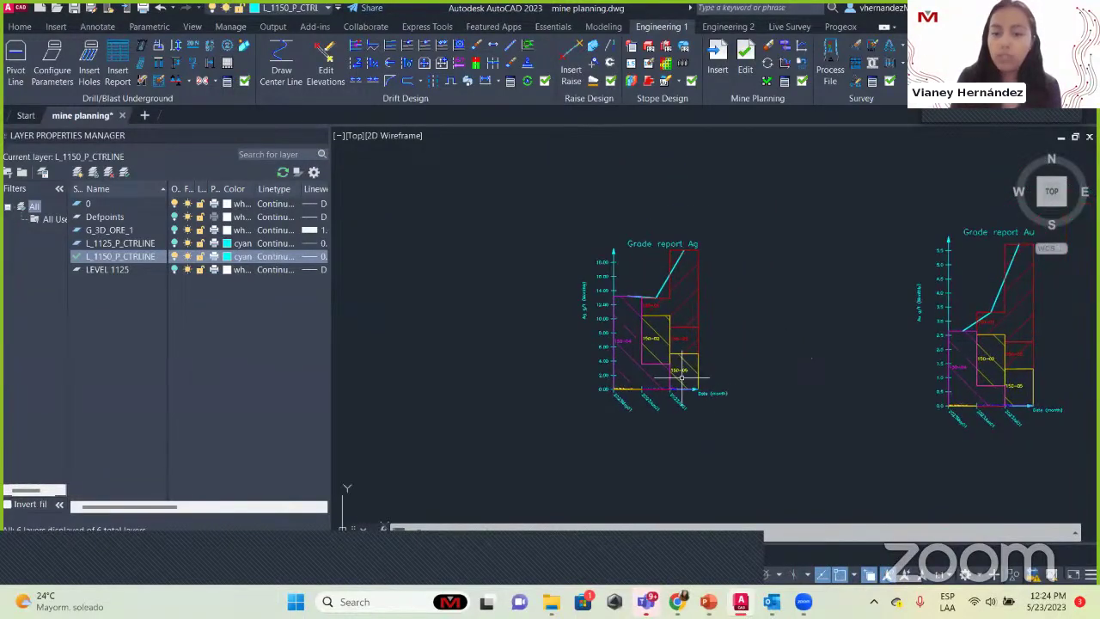
scroll(751, 341, "down", 2)
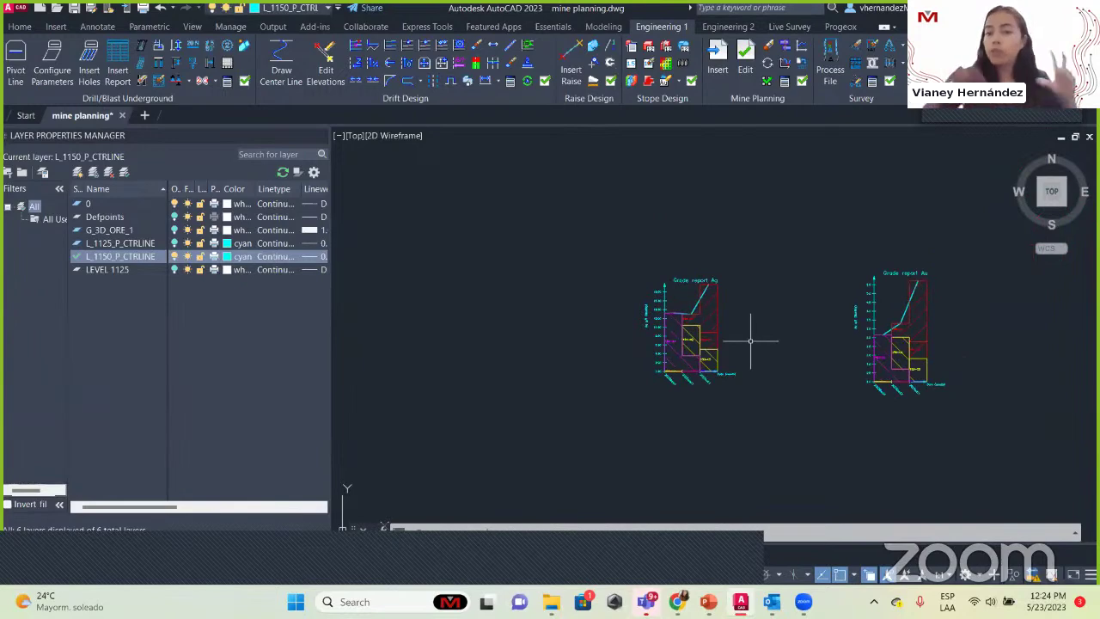
scroll(750, 342, "down", 2)
scroll(765, 245, "up", 5)
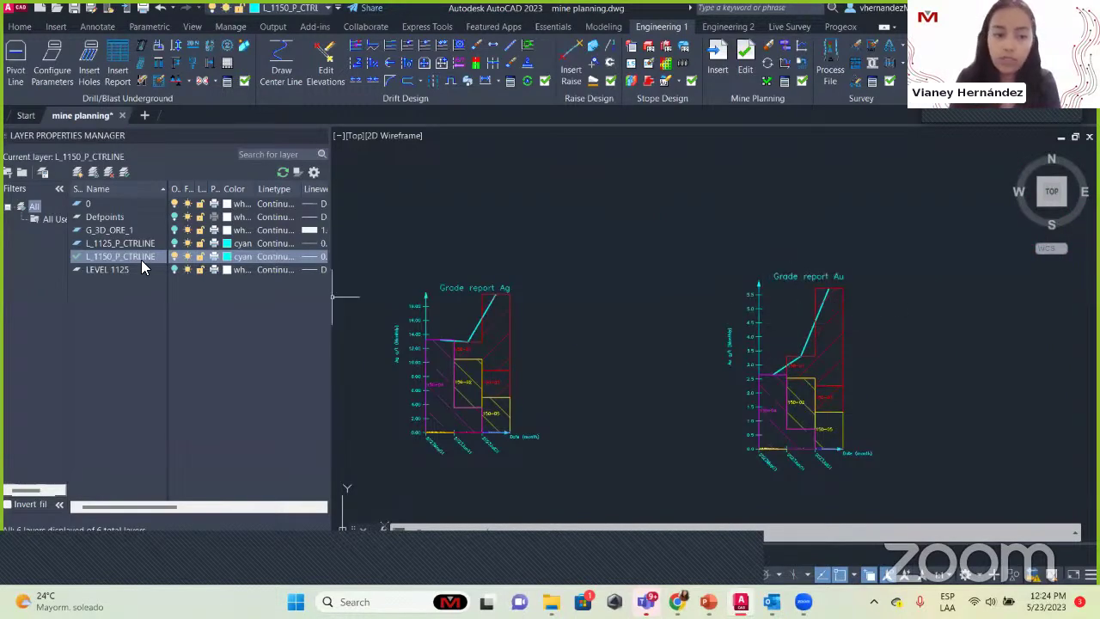
left_click(176, 257)
left_click(546, 290)
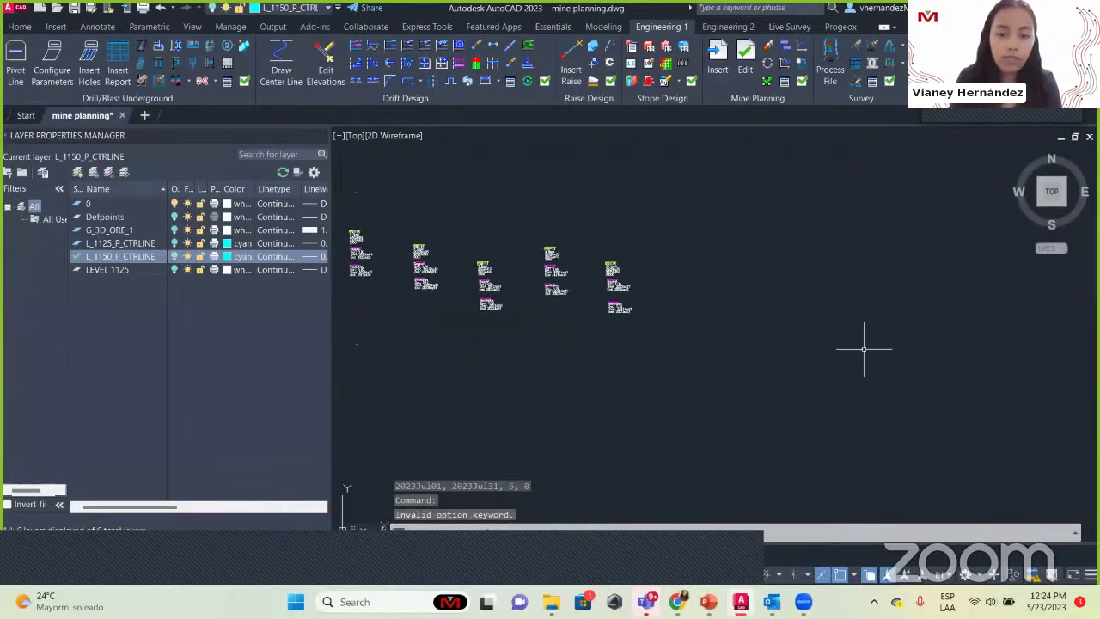
left_click(175, 256)
left_click(174, 204)
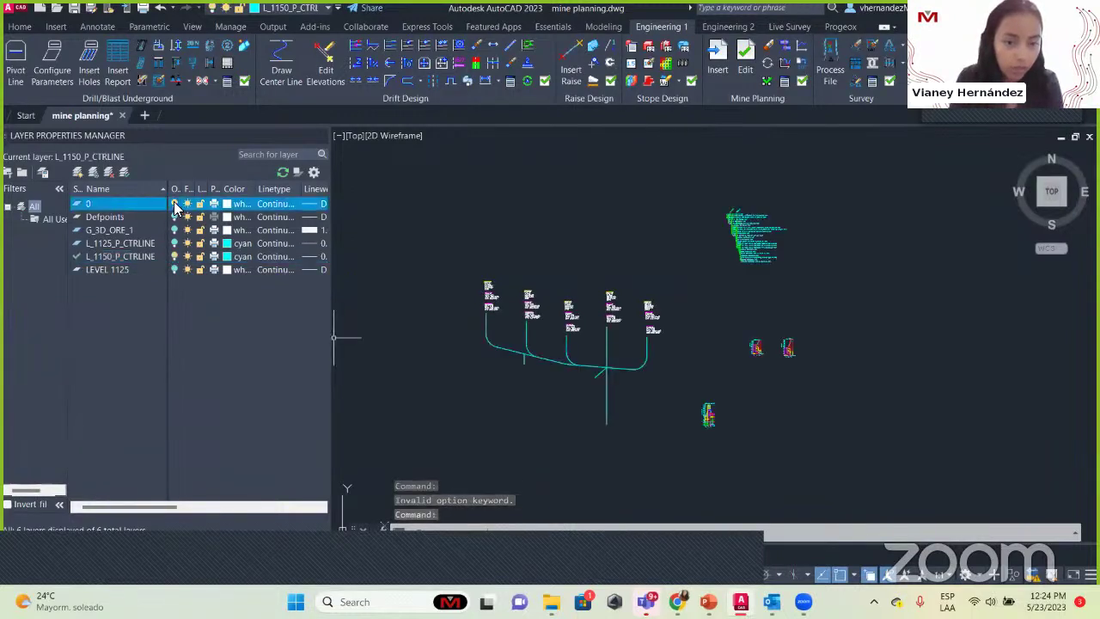
left_click(174, 203)
left_click(174, 204)
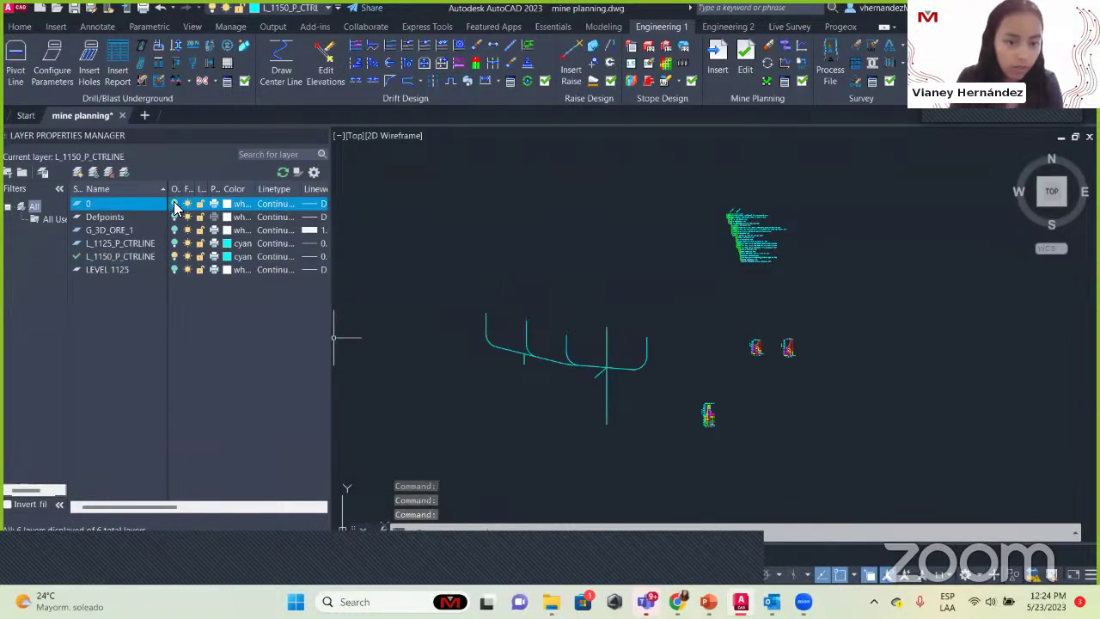
Step: Turn off layer L_1150_P_CTRLINE and turn on layer LEVEL 1125
left_click(174, 256)
left_click(467, 273)
left_click(175, 269)
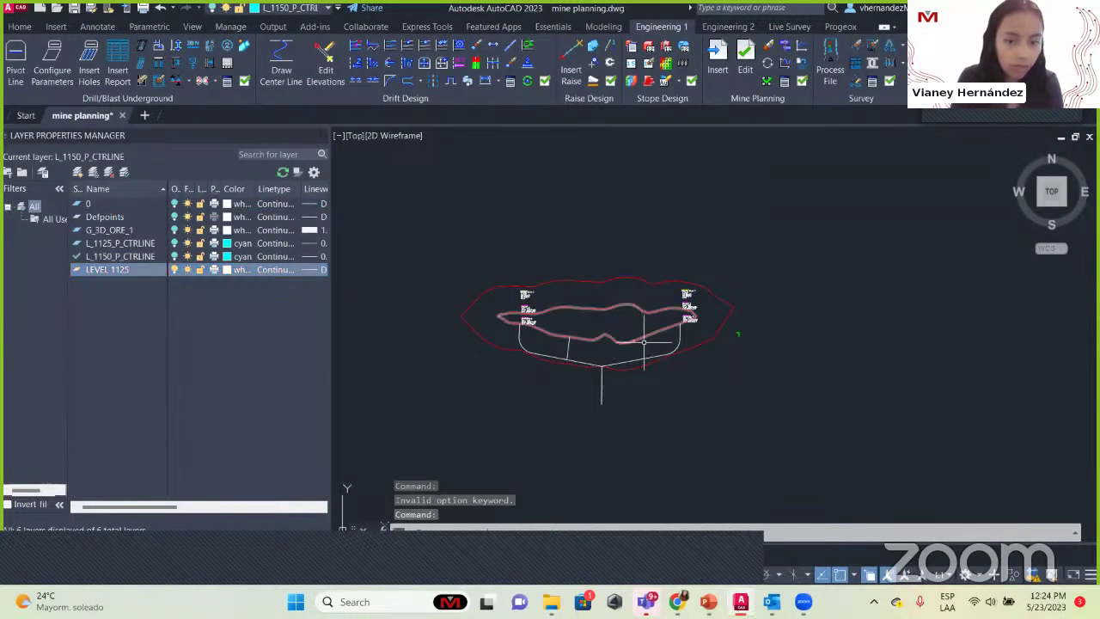
Step: Try to place a monthly Grades report for all level 1125 drifts and mining blocks beside the layout
left_click(799, 60)
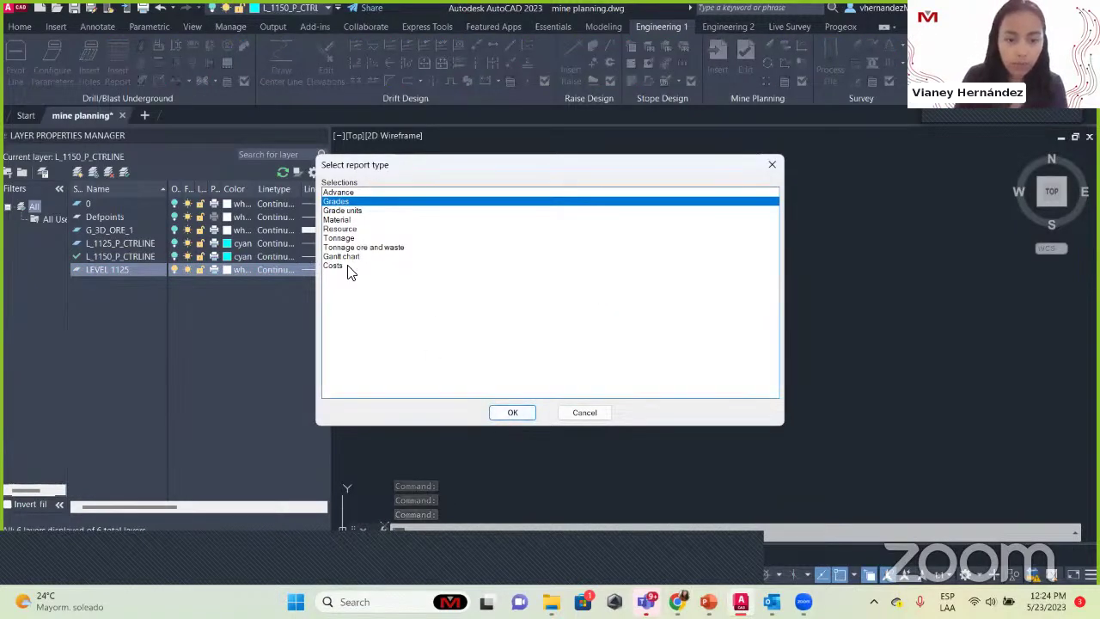
left_click(513, 412)
left_click(778, 364)
left_click(566, 240)
key("Return")
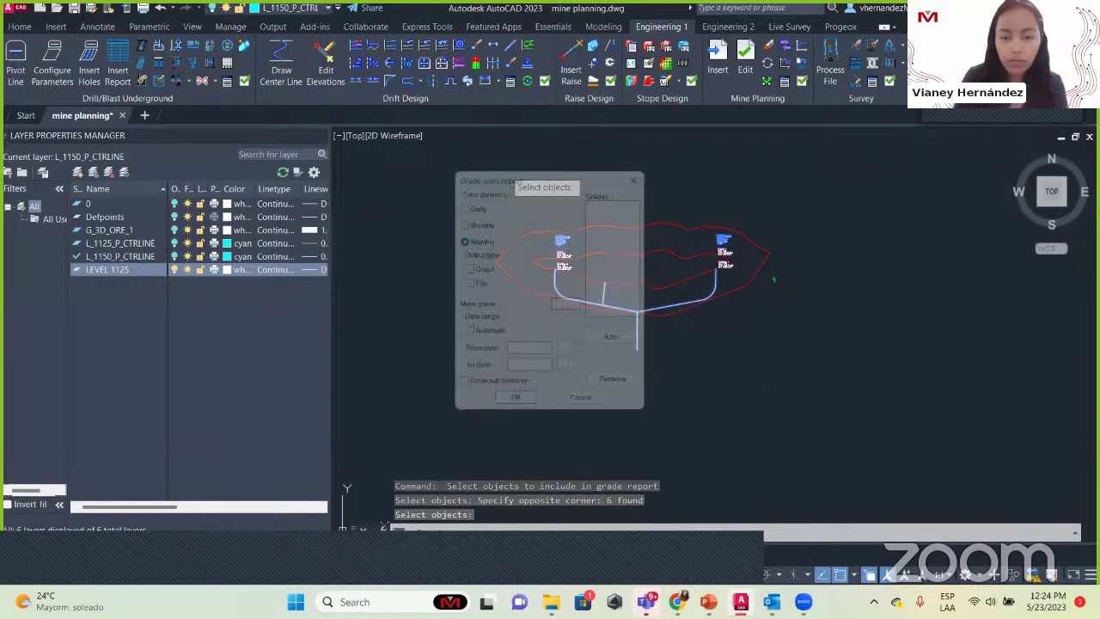
left_click(507, 411)
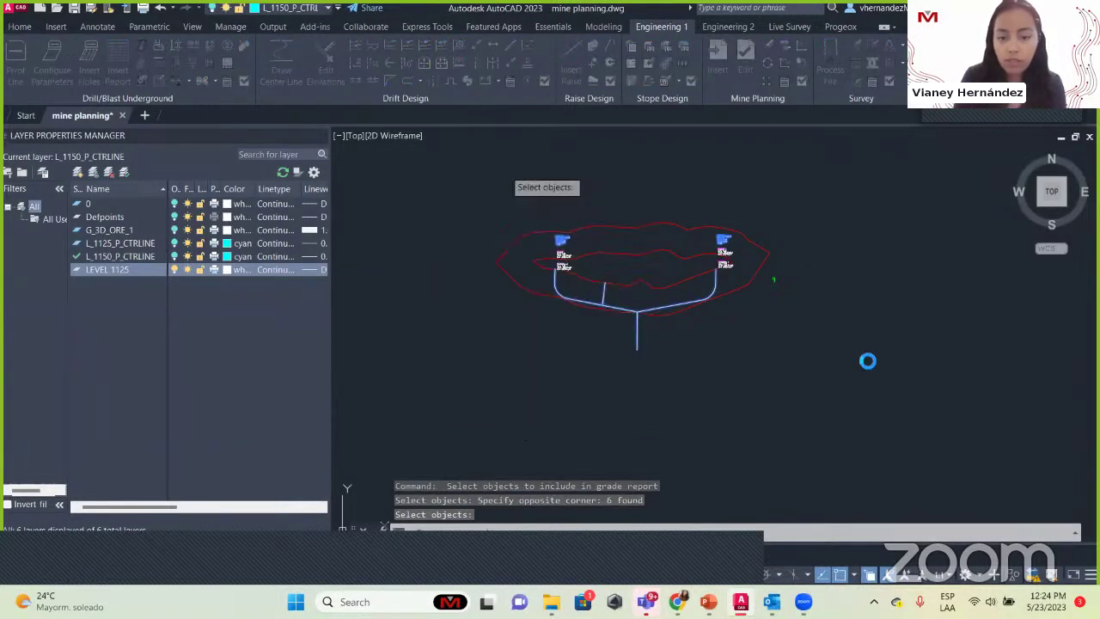
left_click(890, 284)
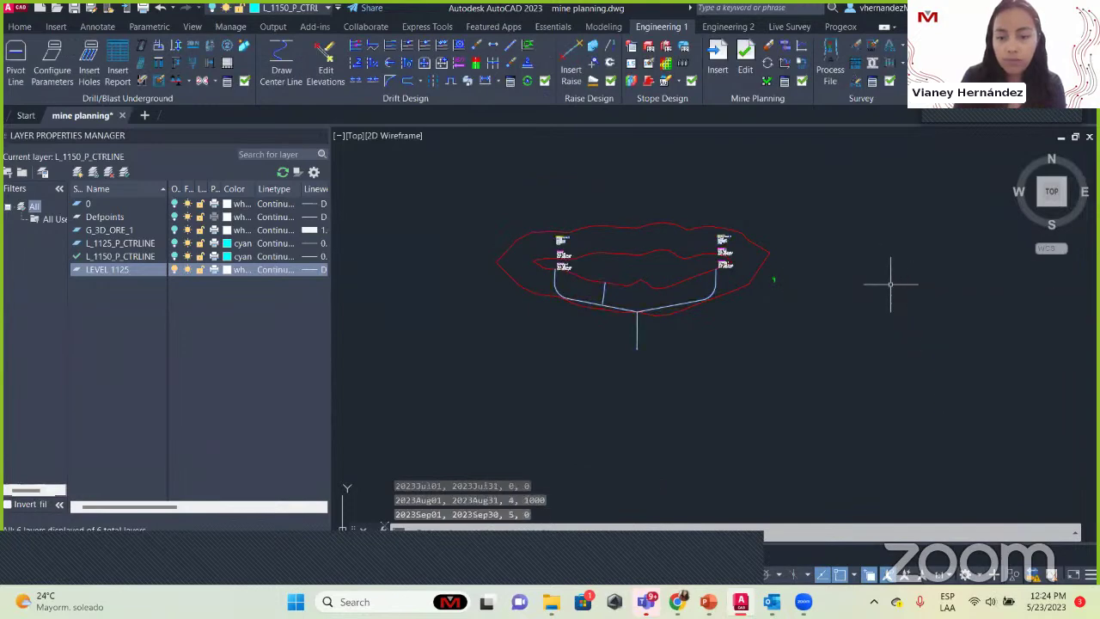
Step: Make LEVEL 1125 the current layer and place monthly Grades graphs for all its drifts and mining blocks beside the layout
double_click(70, 269)
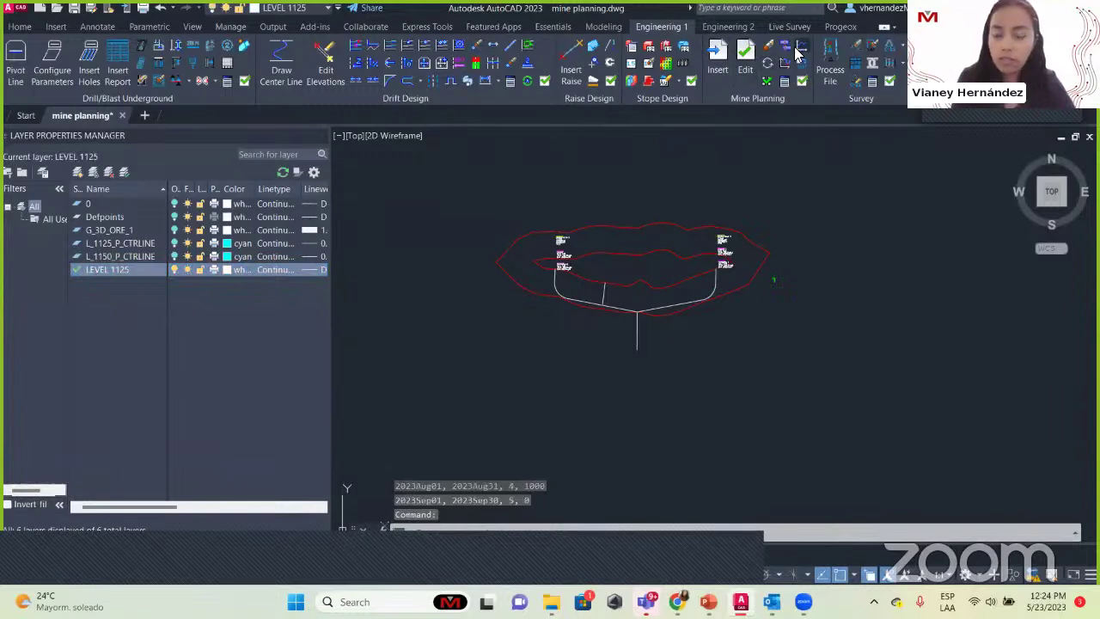
left_click(797, 49)
left_click(514, 407)
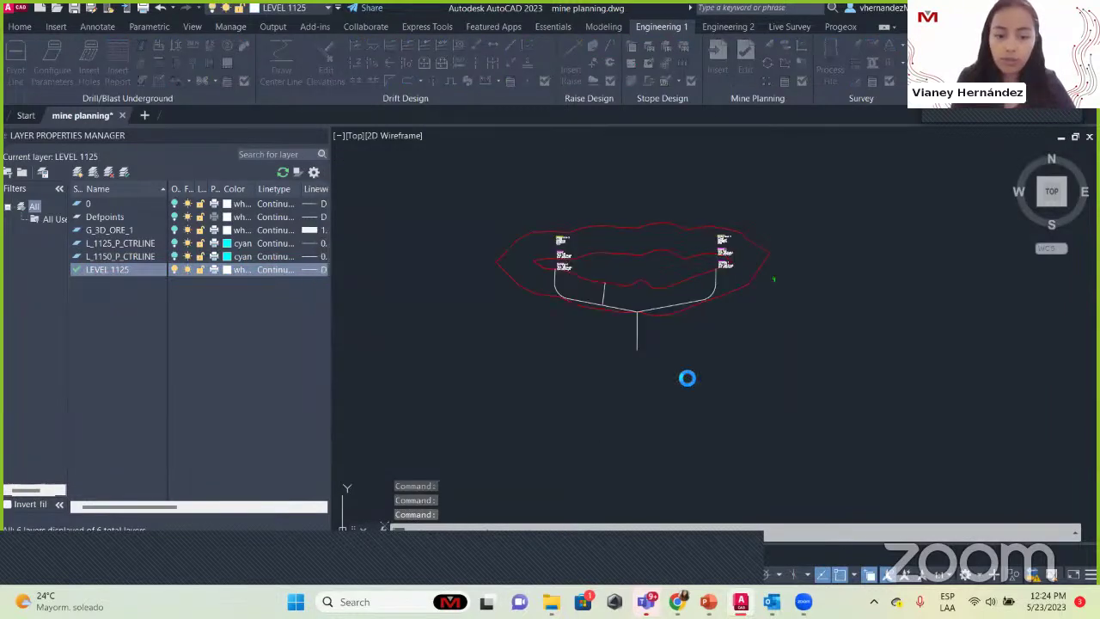
left_click(785, 359)
left_click(494, 181)
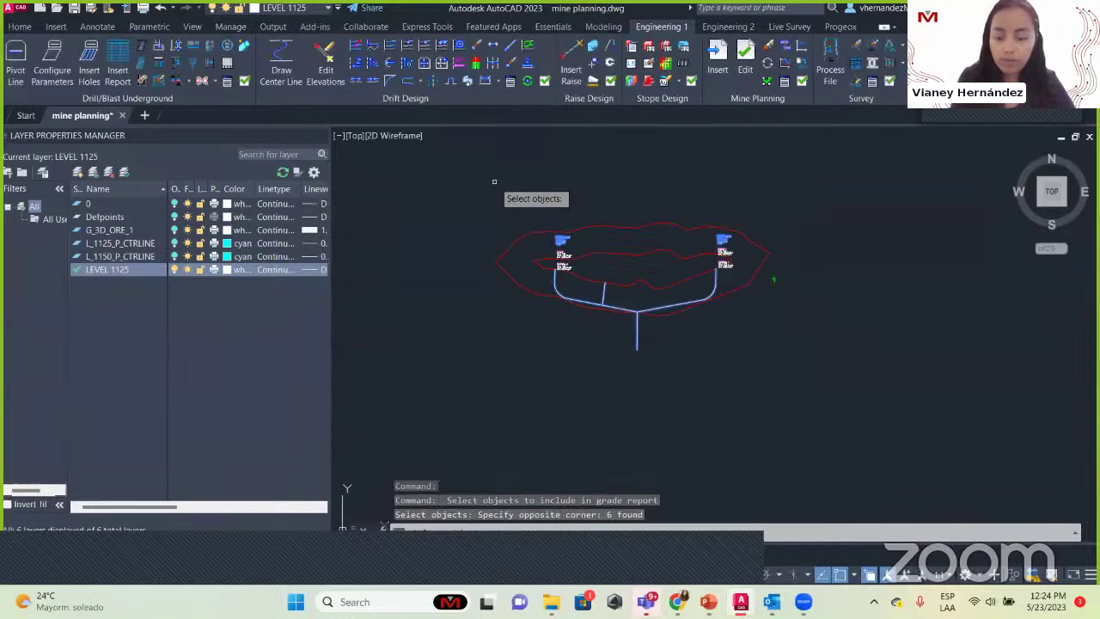
key("Return")
left_click(510, 409)
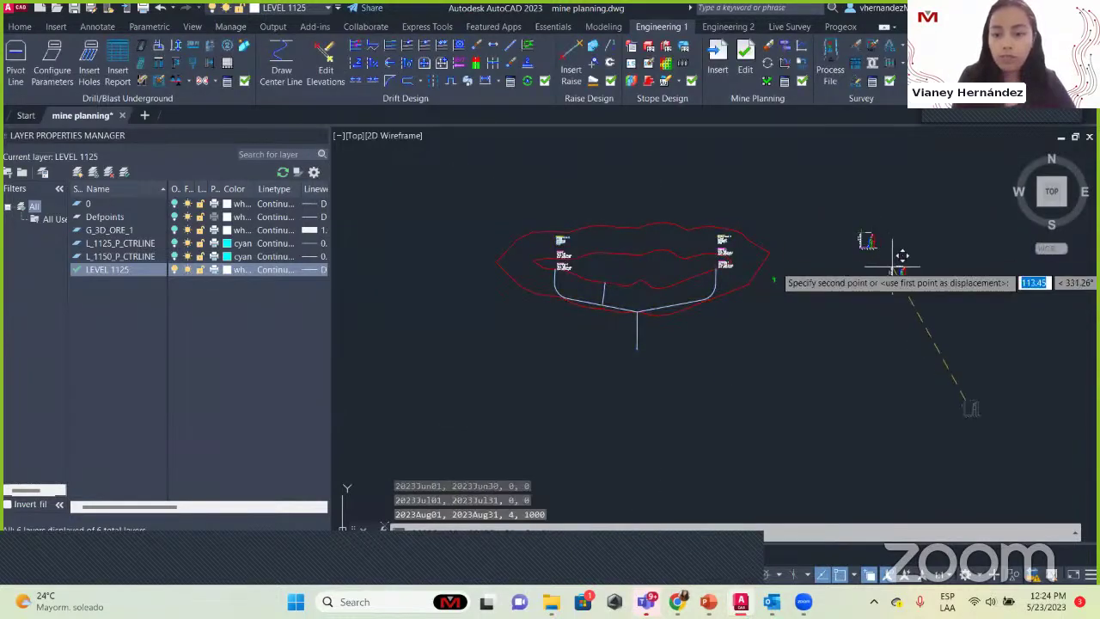
left_click(920, 206)
Step: Examine the May to July 2023 columns along the date axis of the level 1125 Ag grade chart
scroll(851, 275, "up", 4)
scroll(715, 315, "up", 6)
scroll(546, 292, "up", 6)
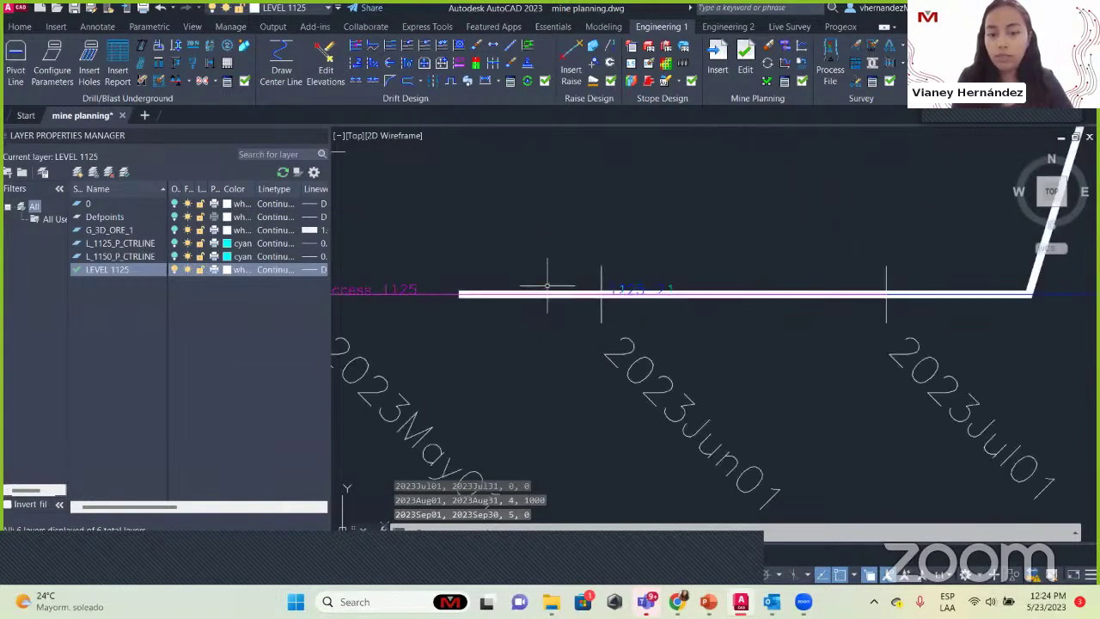
scroll(712, 292, "down", 2)
scroll(467, 204, "down", 10)
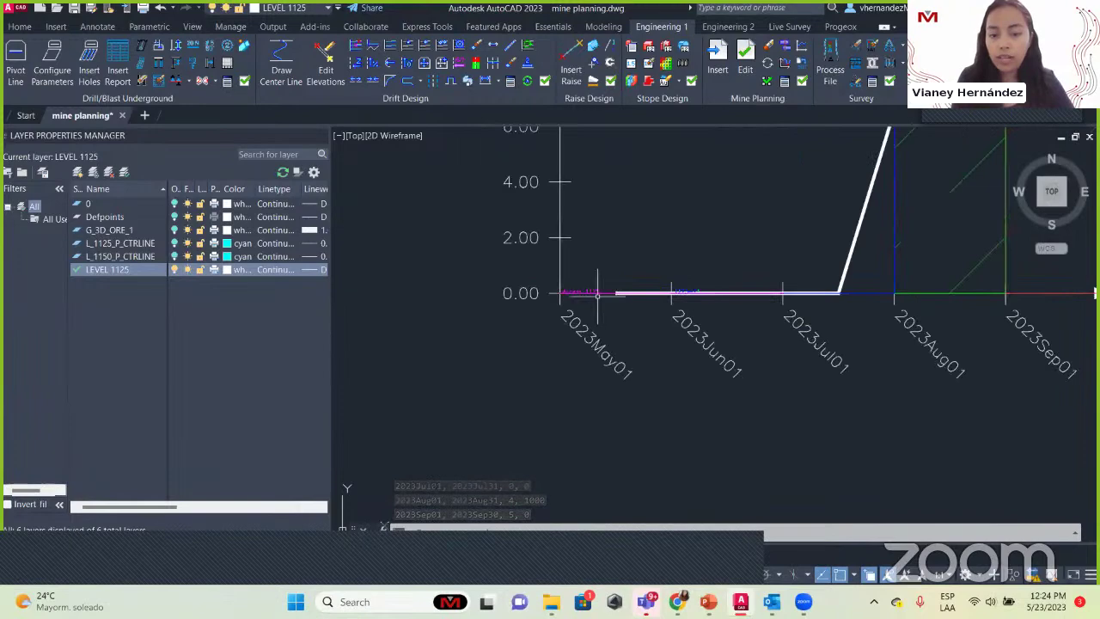
middle_click_drag(519, 358, 640, 311)
Step: Check the Au and Ag grades in the Access 1125 drift's settings and close them without changes
scroll(640, 311, "up", 4)
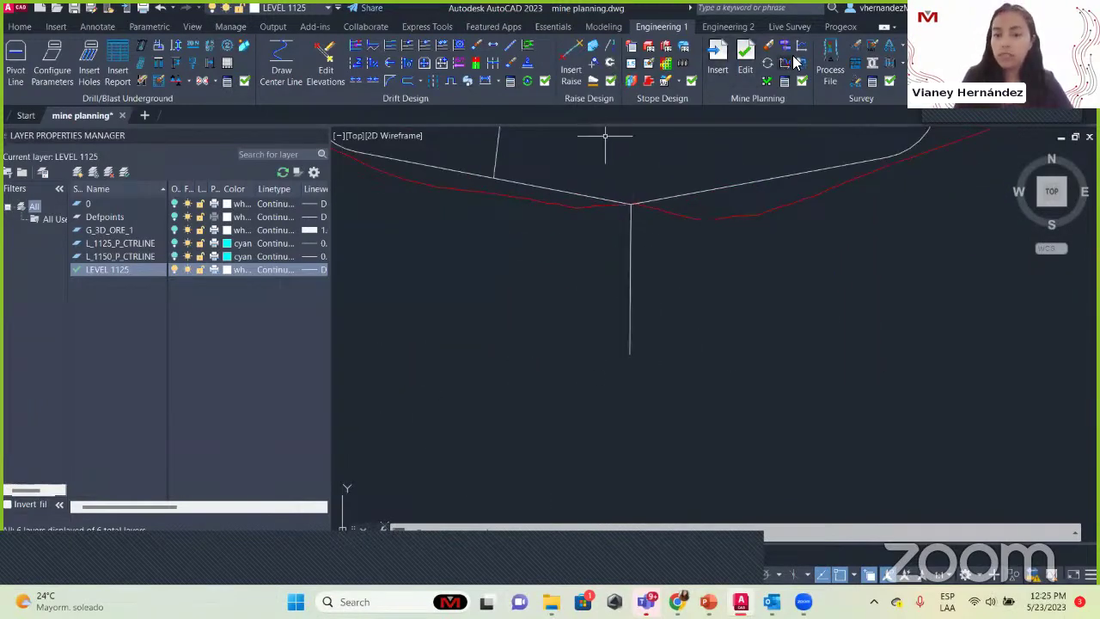
left_click(739, 67)
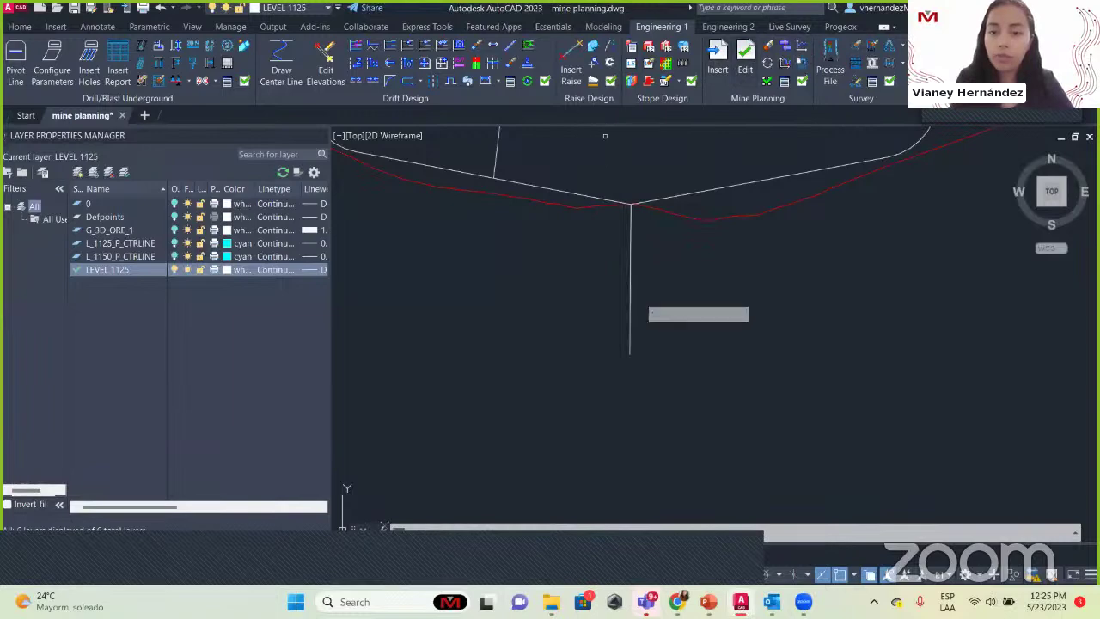
left_click(630, 331)
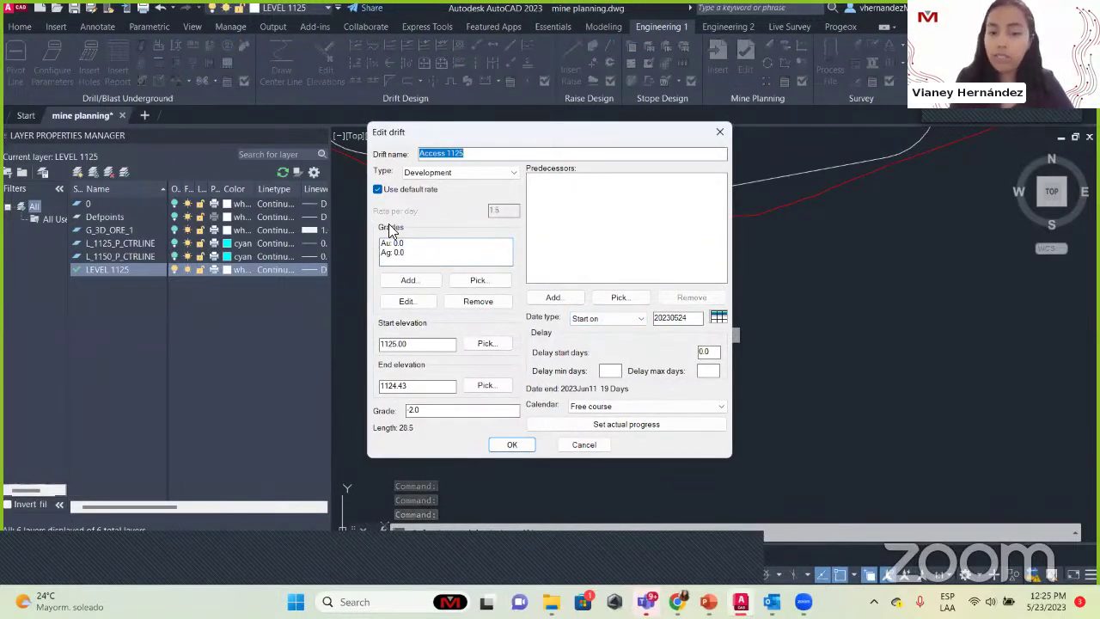
left_click(719, 132)
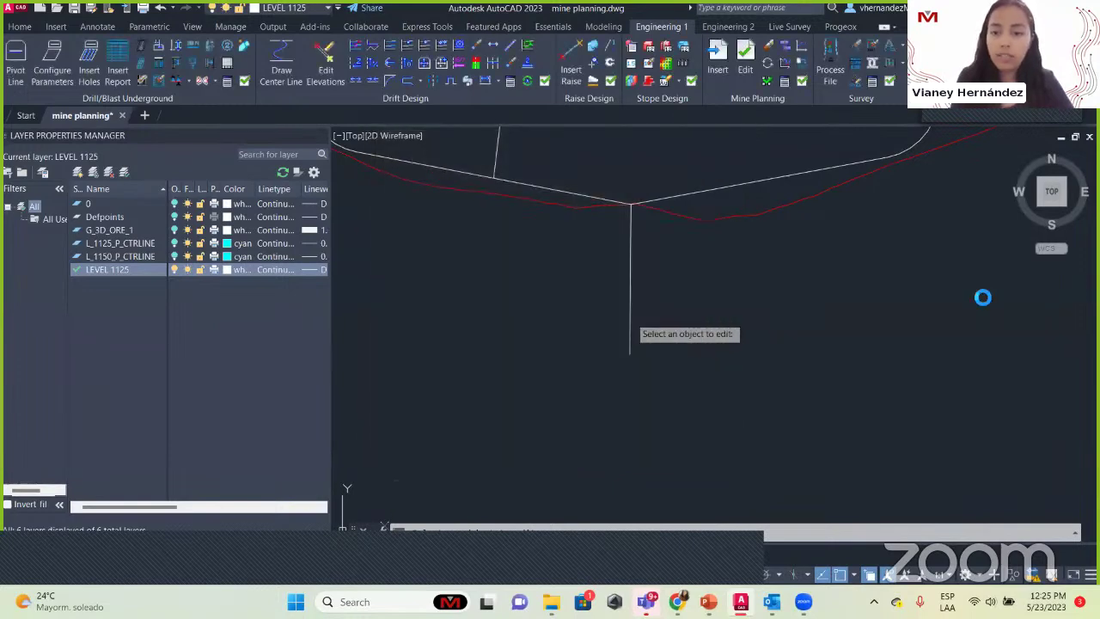
scroll(982, 297, "down", 10)
scroll(558, 289, "up", 2)
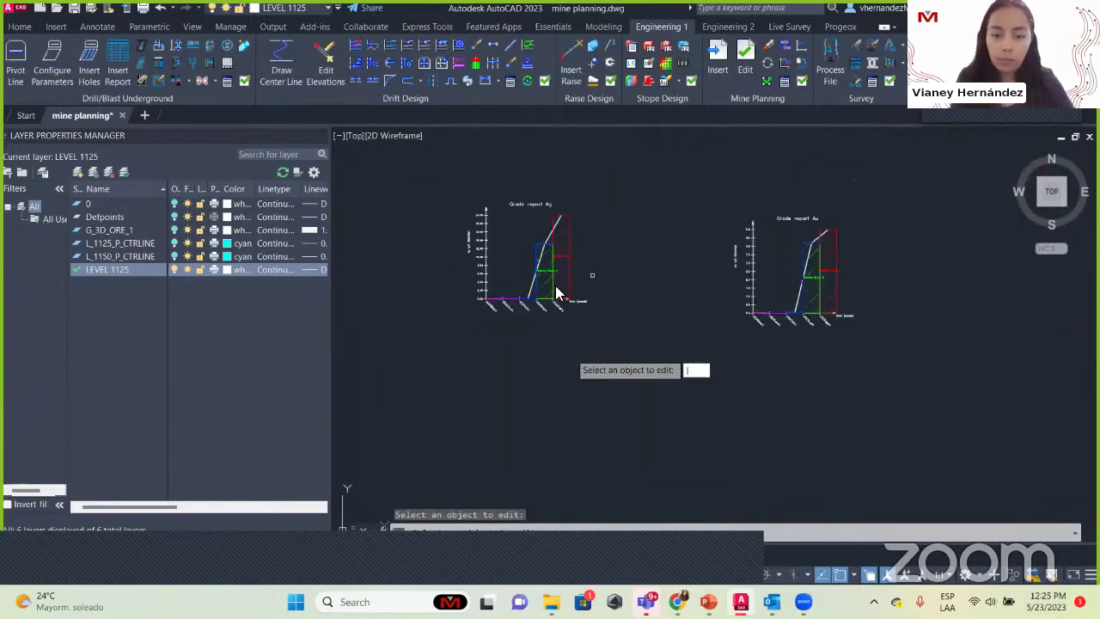
key("Escape")
Step: Examine the level 1125 Ag grade chart, including the monthly grade line and the columns of mining blocks 1 and 2
scroll(550, 305, "up", 6)
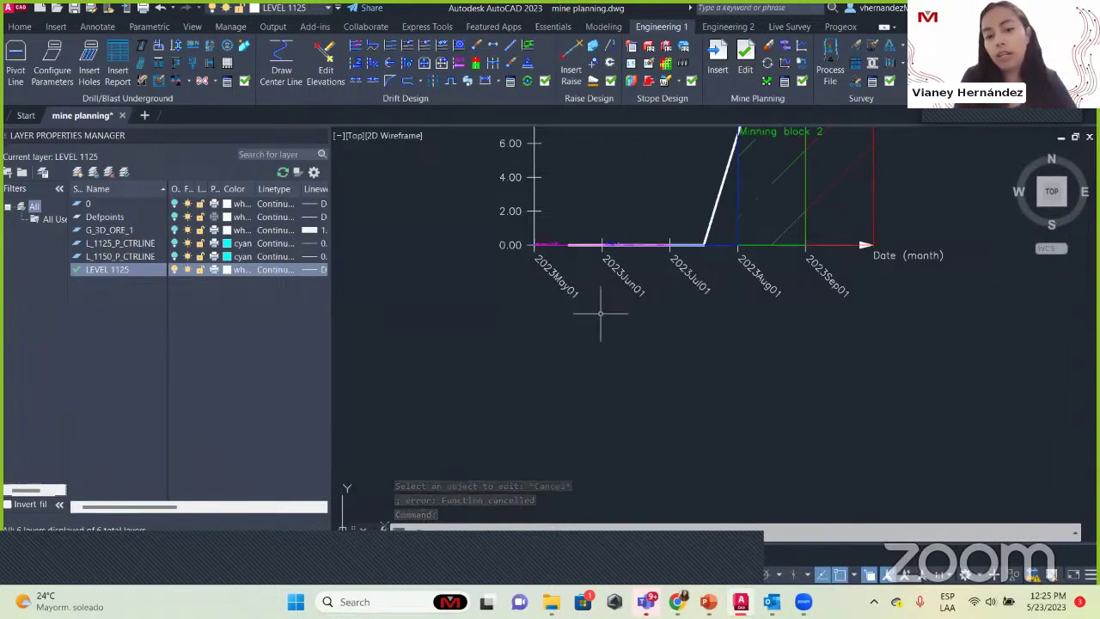
scroll(683, 369, "down", 2)
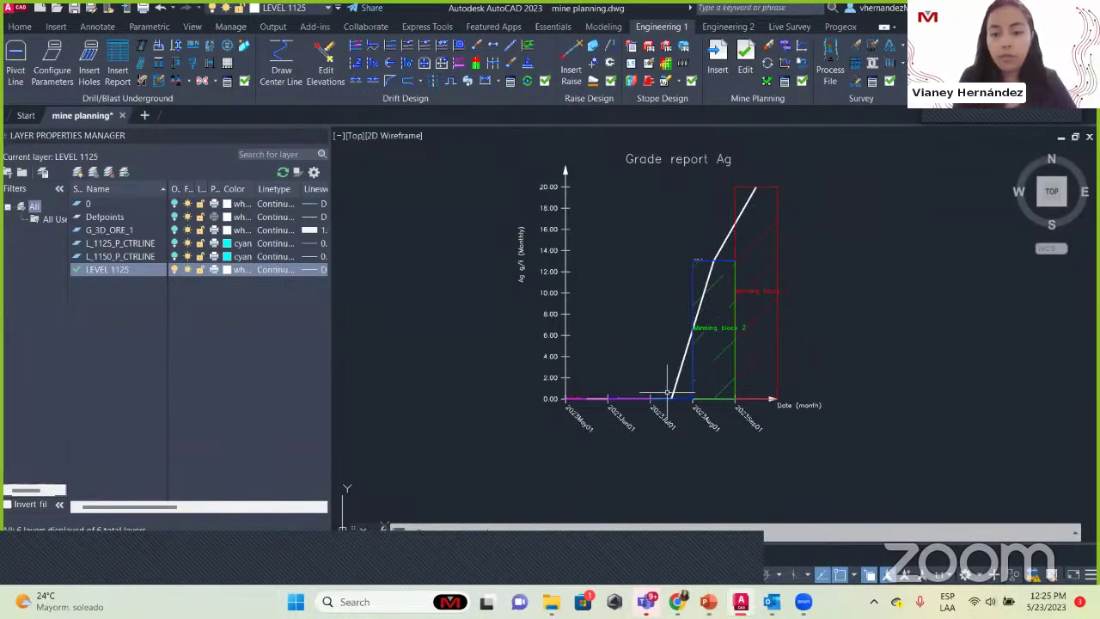
scroll(619, 421, "up", 1)
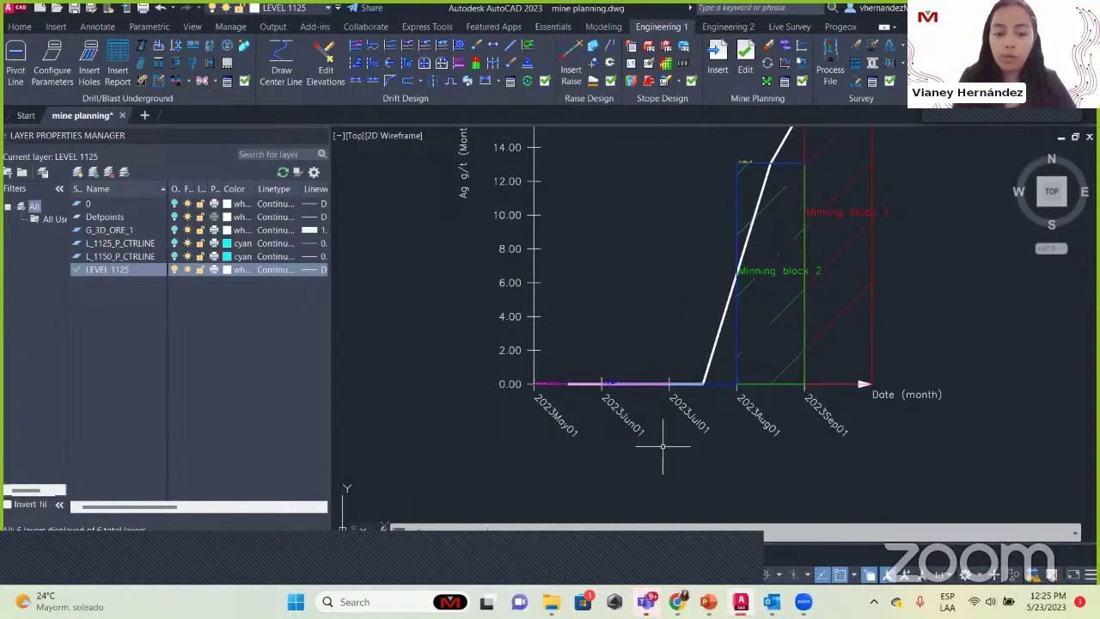
scroll(663, 446, "down", 1)
middle_click_drag(786, 443, 692, 442)
scroll(619, 401, "up", 5)
scroll(613, 312, "down", 3)
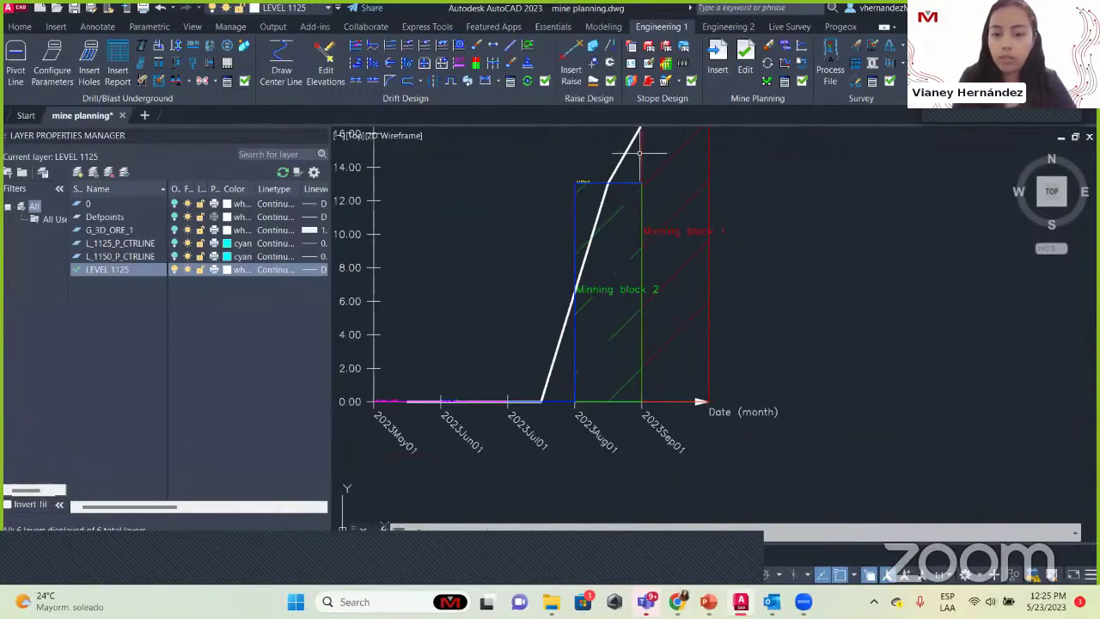
scroll(663, 266, "down", 5)
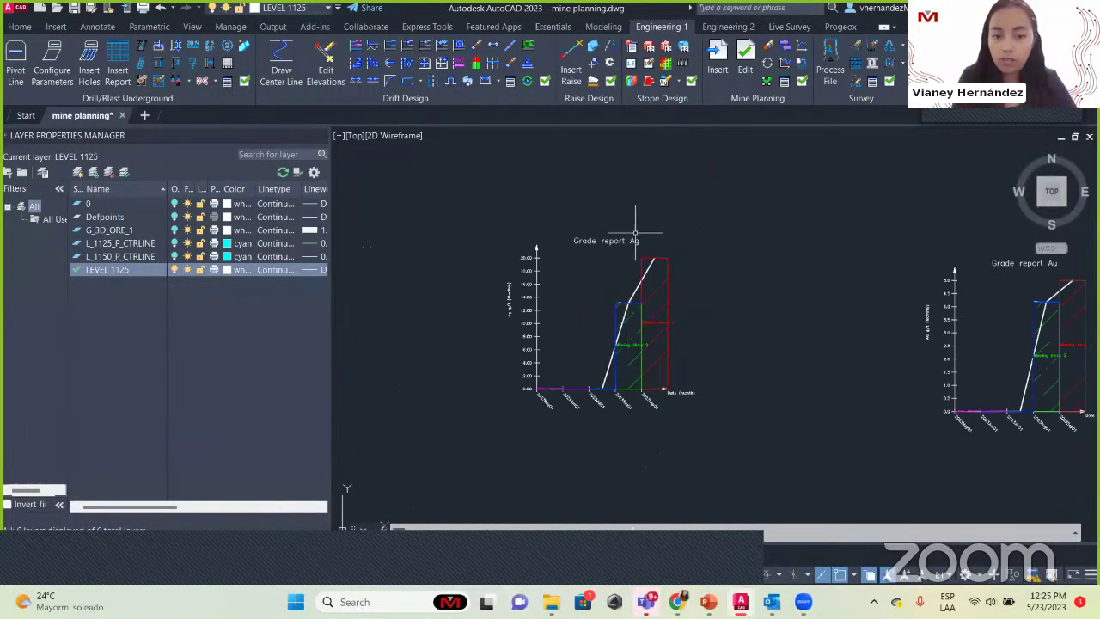
scroll(625, 350, "up", 4)
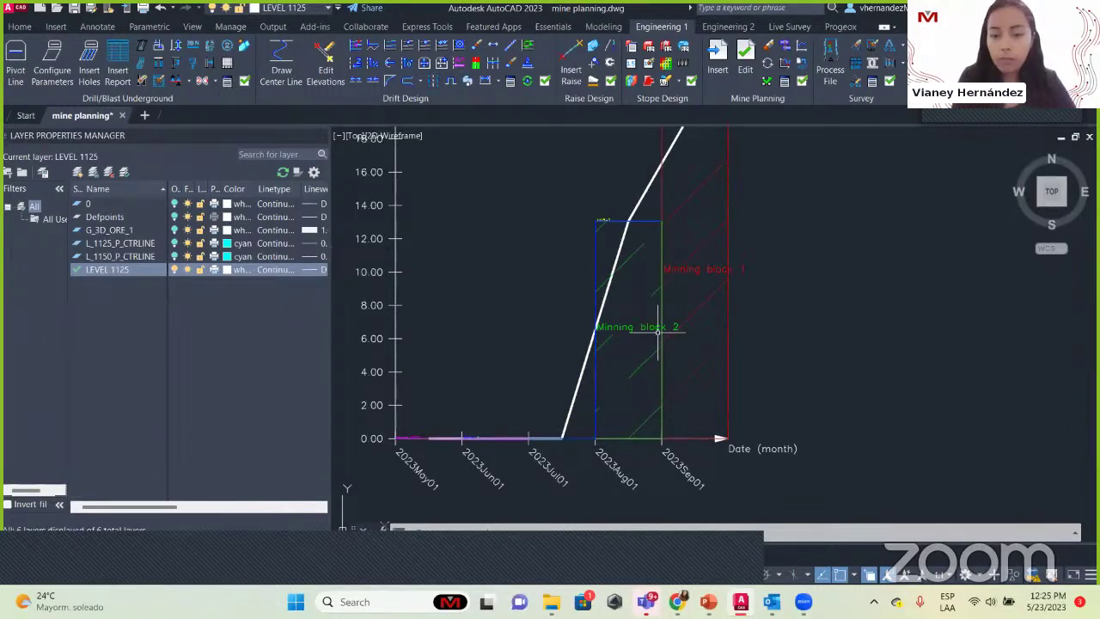
scroll(717, 269, "up", 2)
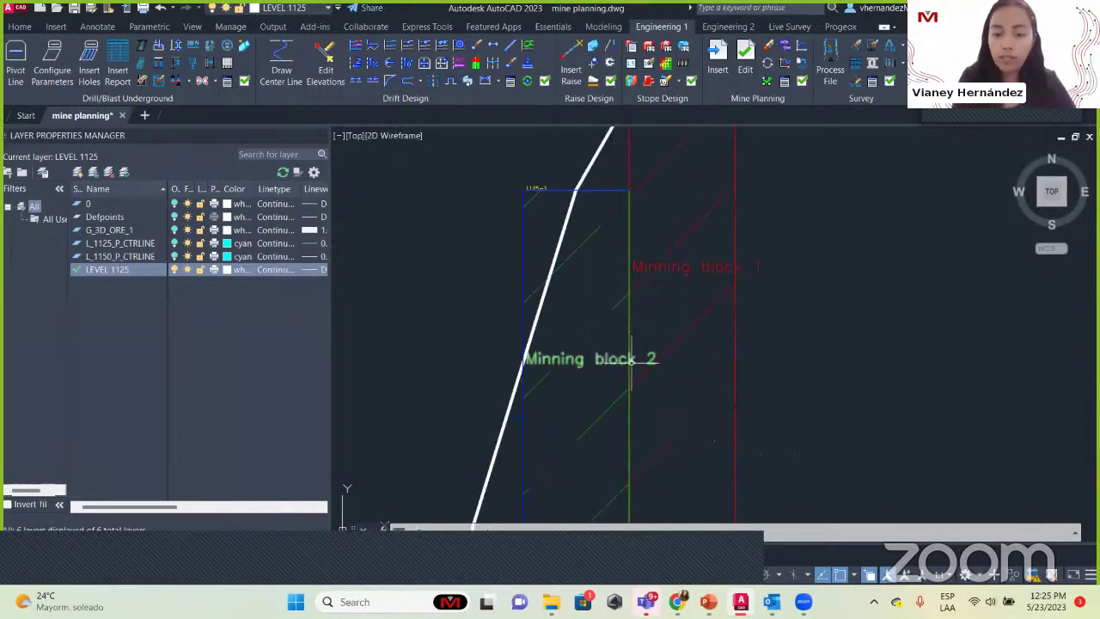
scroll(621, 367, "down", 5)
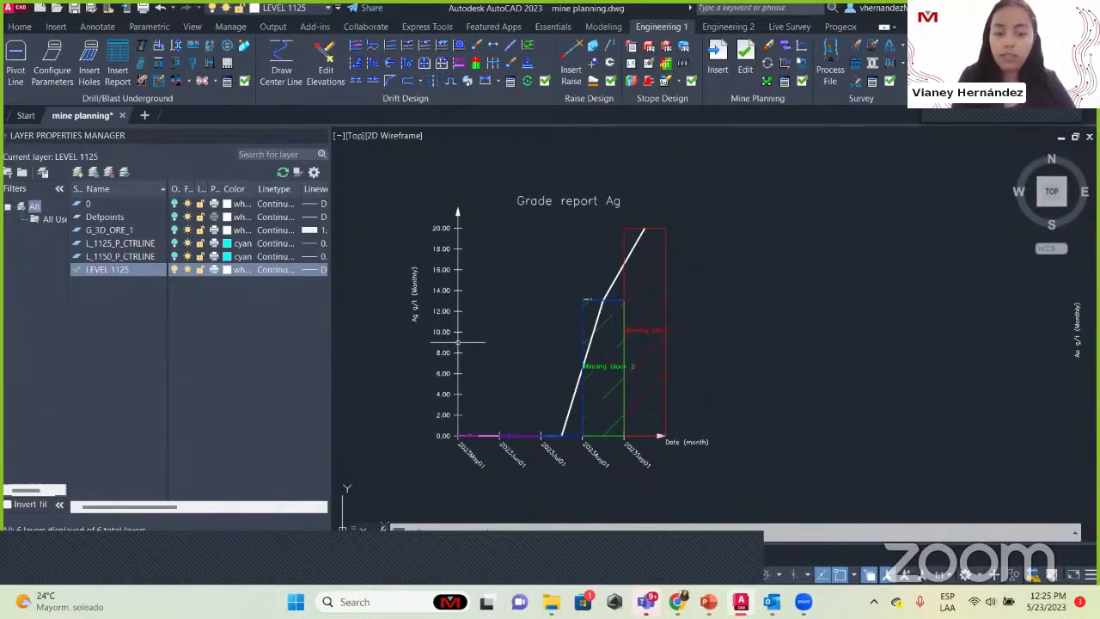
scroll(486, 349, "down", 4)
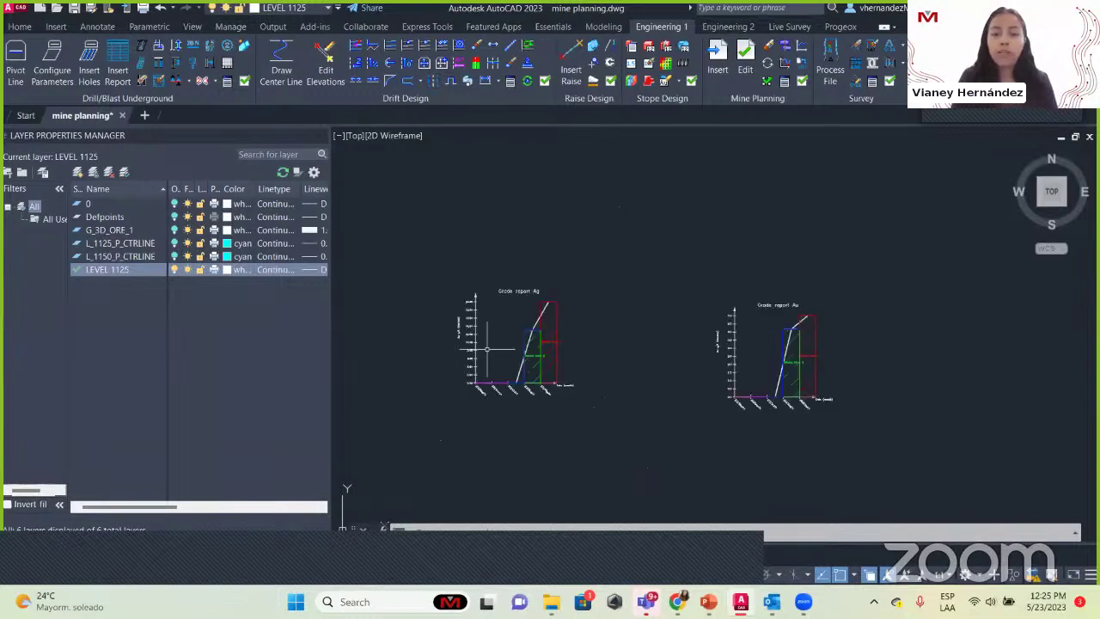
Step: Check the list of available mine planning report types, close it, and return to the level 1125 drift layout
left_click(805, 46)
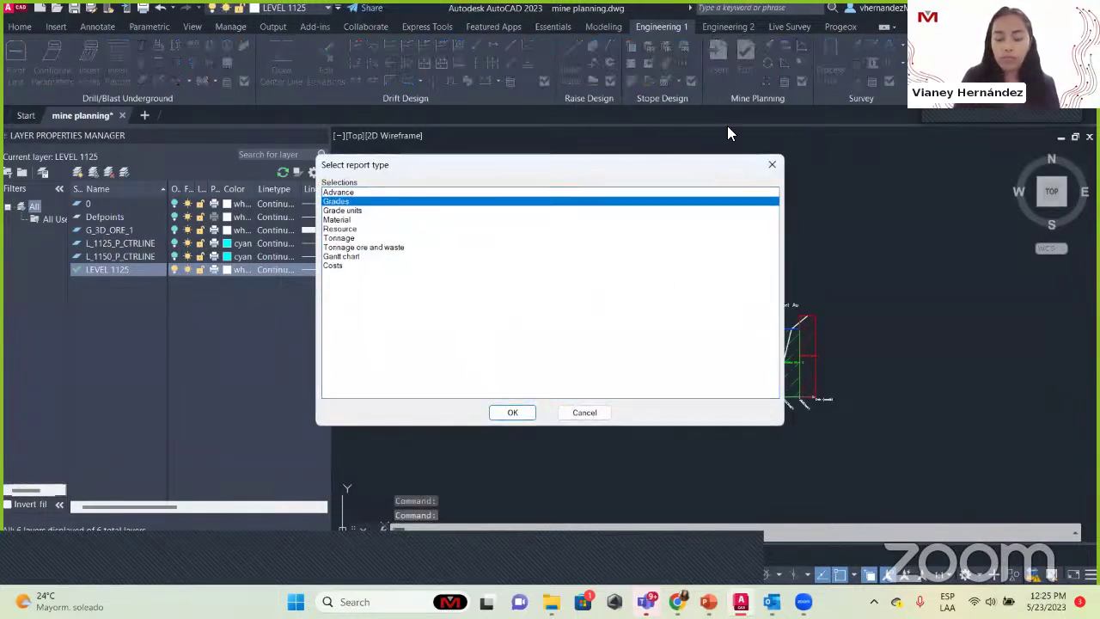
left_click(772, 169)
scroll(607, 344, "down", 4)
middle_click_drag(607, 343, 1006, 302)
scroll(732, 409, "down", 1)
middle_click_drag(732, 409, 744, 388)
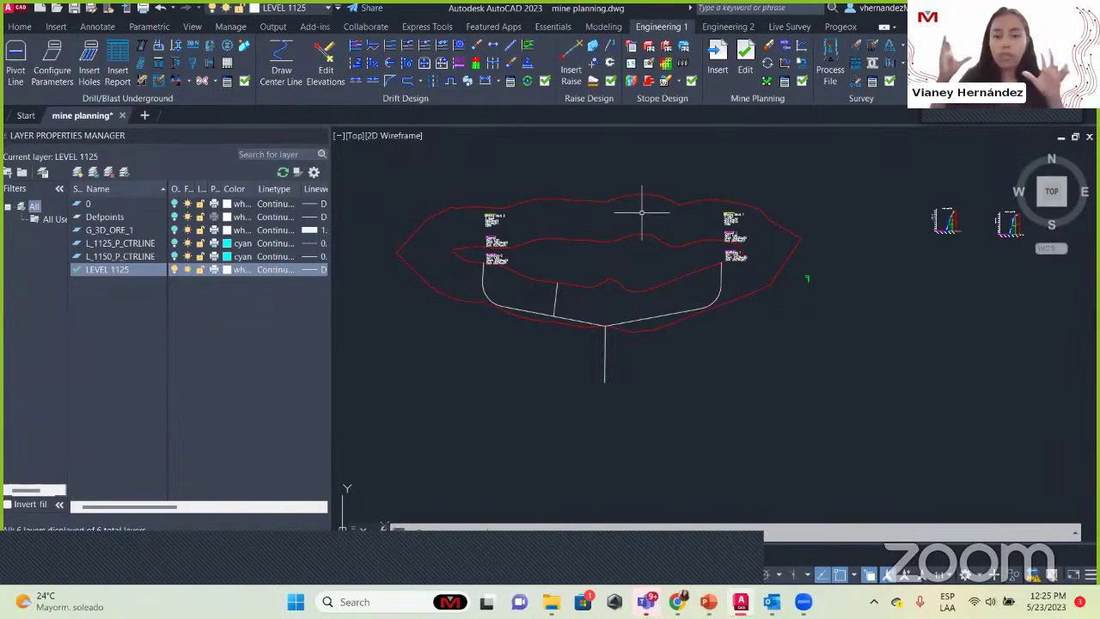
left_click(471, 81)
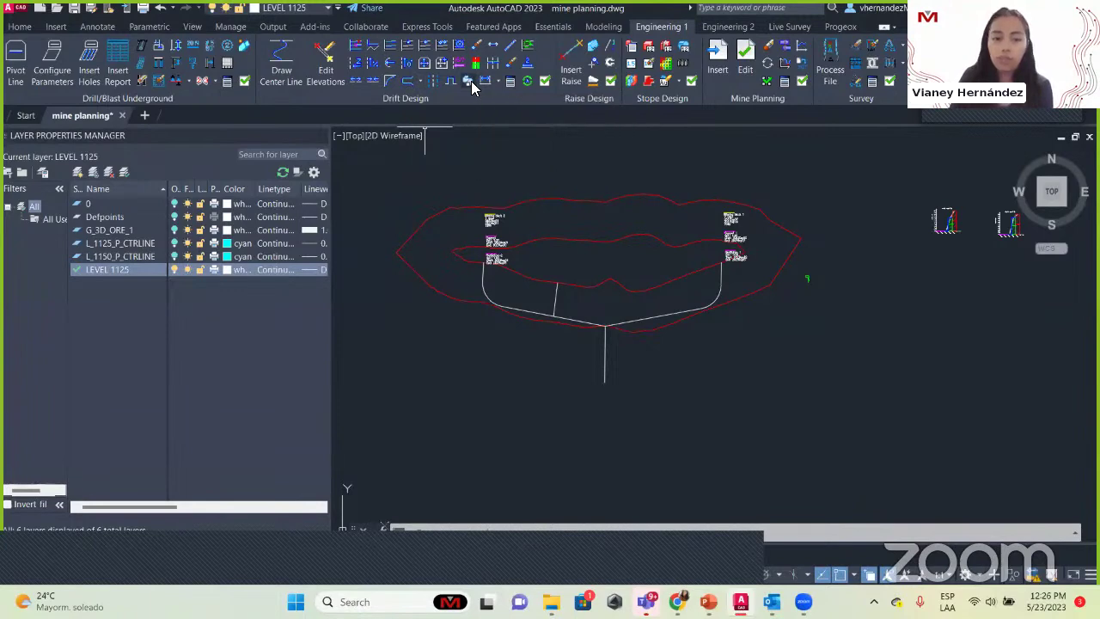
Step: Model the level 1125 east drift from its center line with the custom Rounded shape on layer 0, and turn layer 0 on
left_click(698, 308)
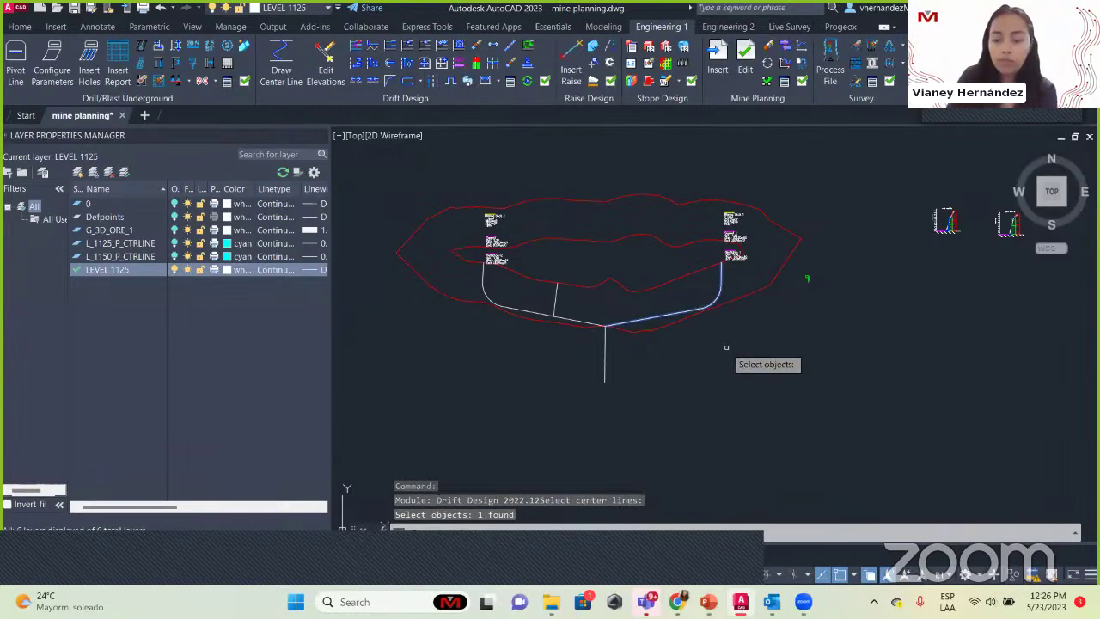
key("Return")
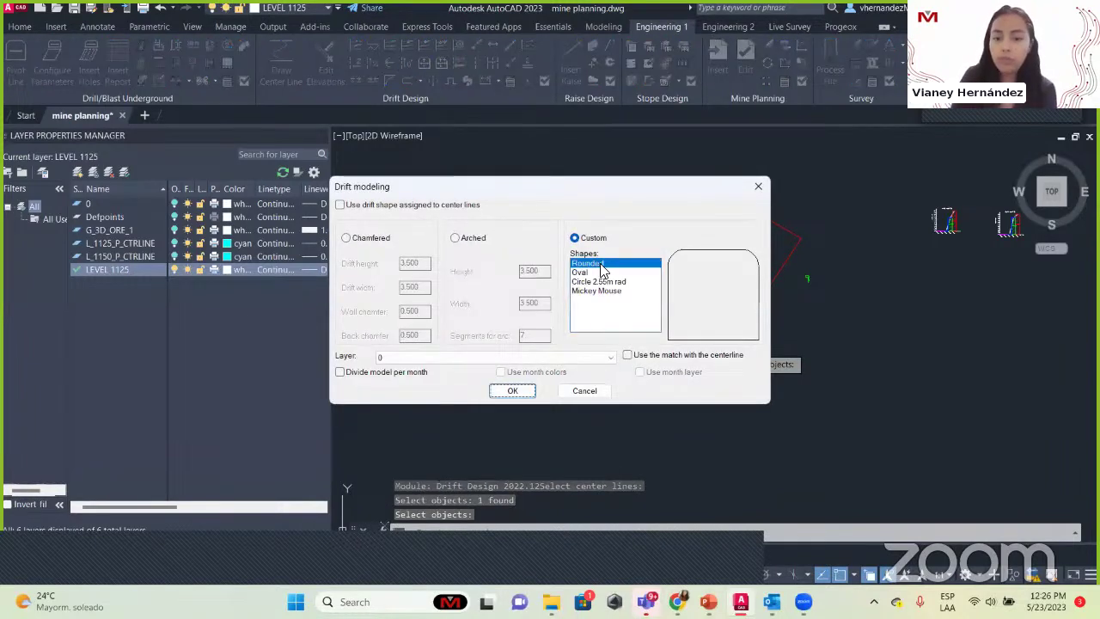
left_click(514, 389)
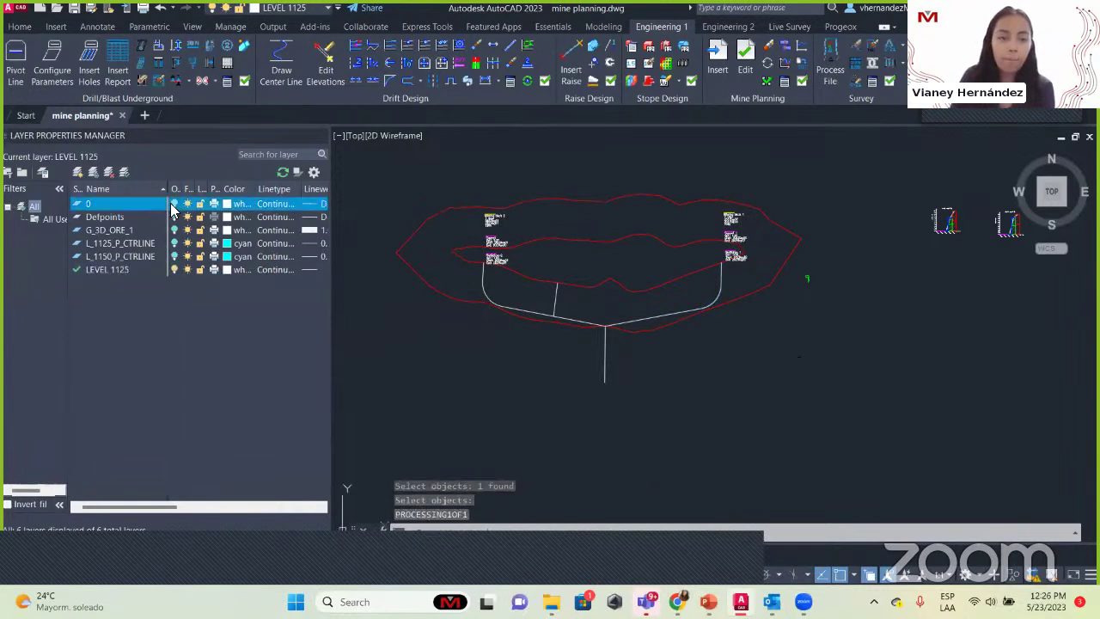
left_click(181, 205)
Step: Examine the modelled drift on level 1125 in 3D from several angles and return to plan view
mouse_move(696, 332)
middle_mouse_down()
mouse_move(649, 368)
mouse_move(807, 271)
mouse_move(675, 253)
mouse_move(671, 378)
mouse_move(663, 371)
mouse_move(687, 447)
mouse_move(712, 275)
middle_mouse_up()
scroll(645, 372, "up", 3)
scroll(695, 381, "down", 5)
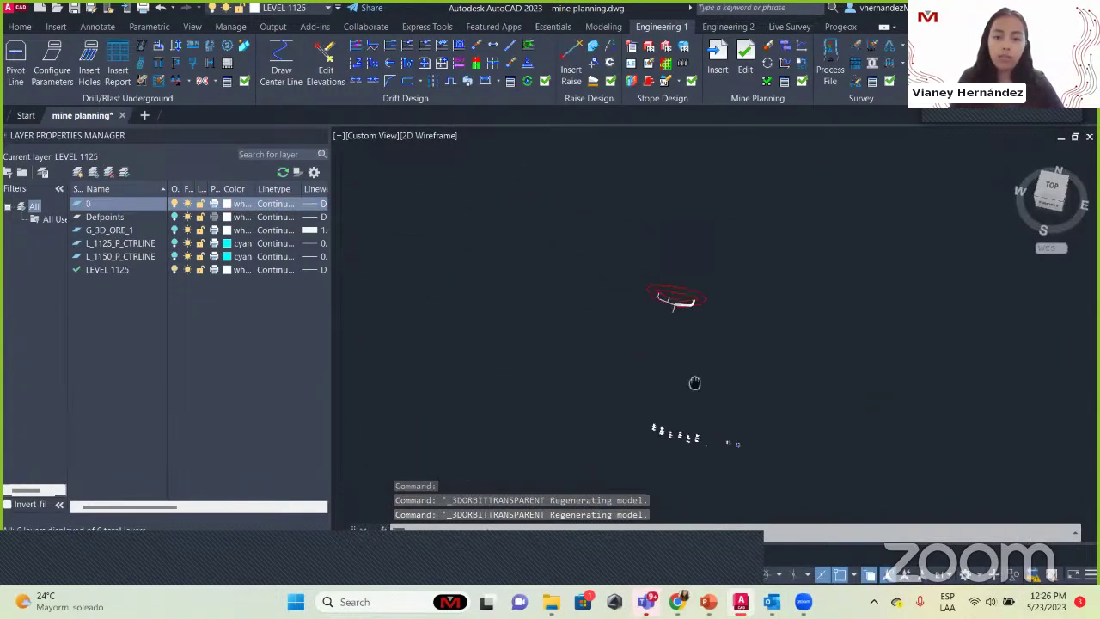
middle_click_drag(676, 357, 682, 403, "shift")
scroll(682, 403, "up", 8)
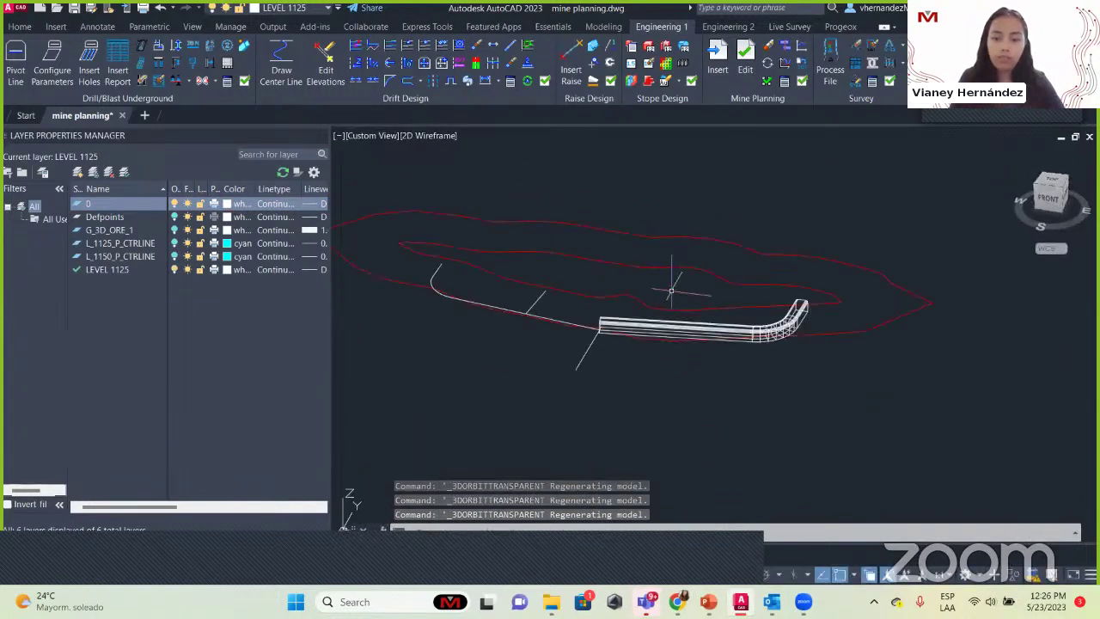
middle_click_drag(771, 422, 750, 463, "shift")
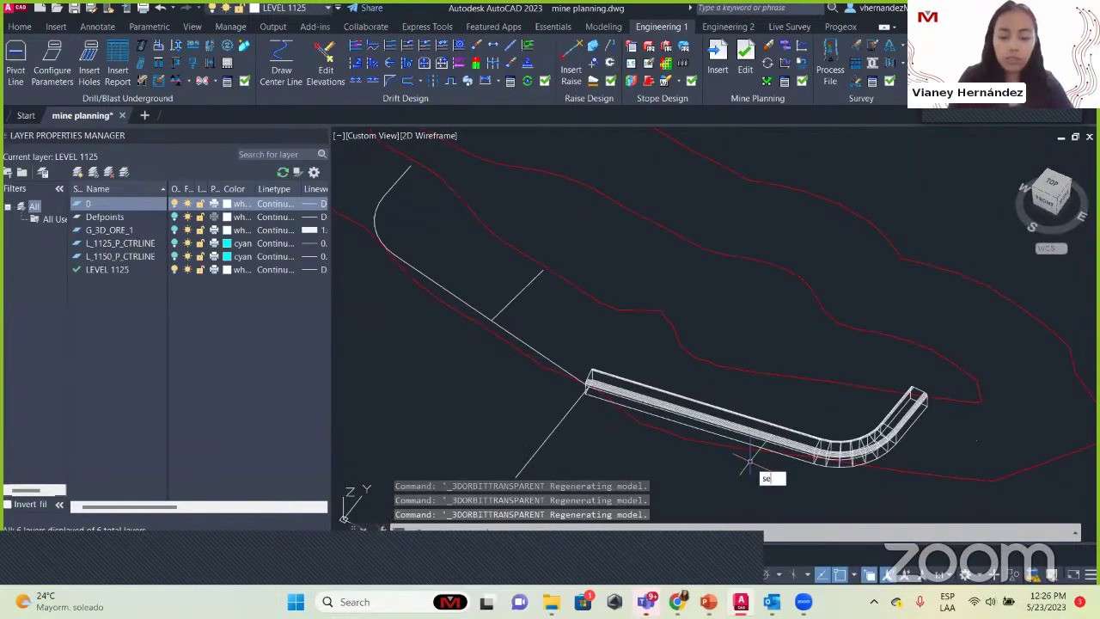
type("cp")
key("Return")
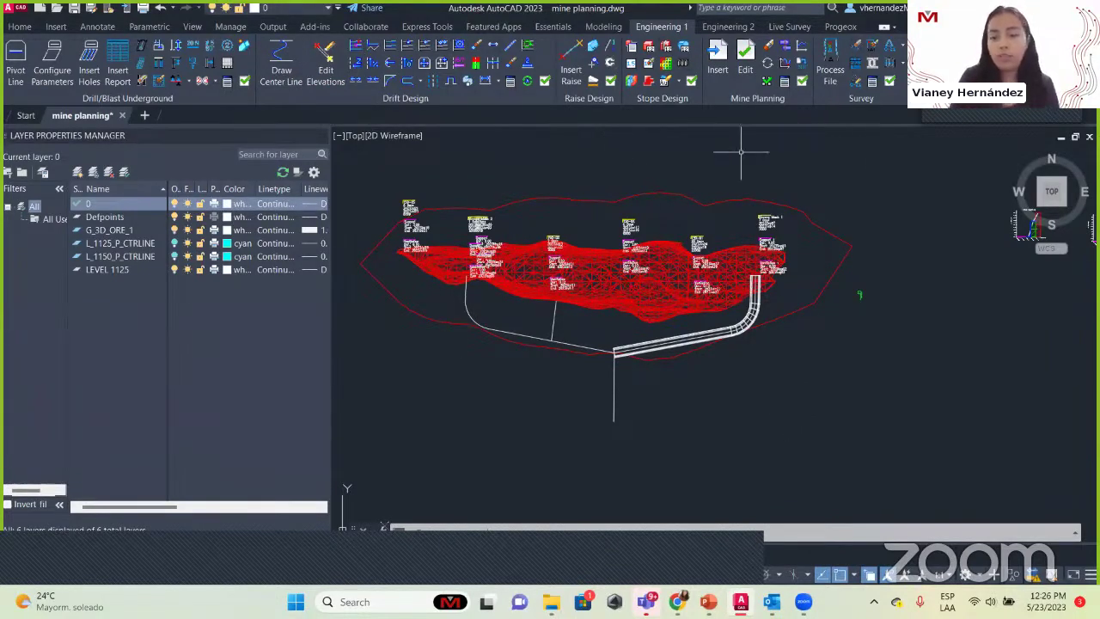
scroll(886, 309, "up", 2)
middle_click_drag(955, 283, 562, 297)
scroll(562, 298, "down", 3)
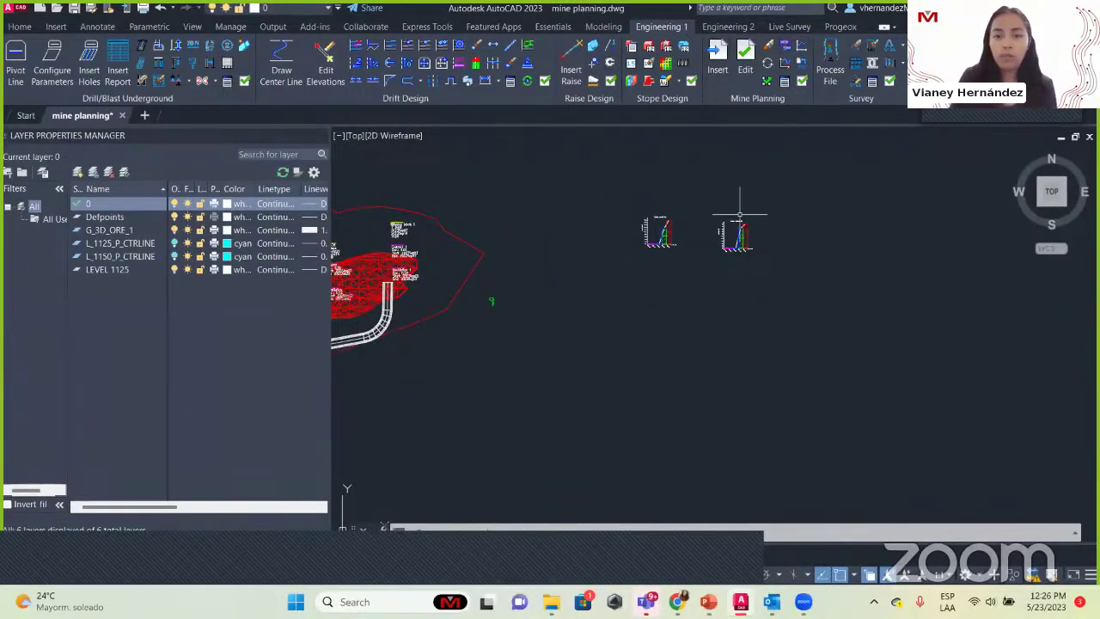
scroll(625, 253, "down", 4)
middle_click_drag(625, 253, 680, 266)
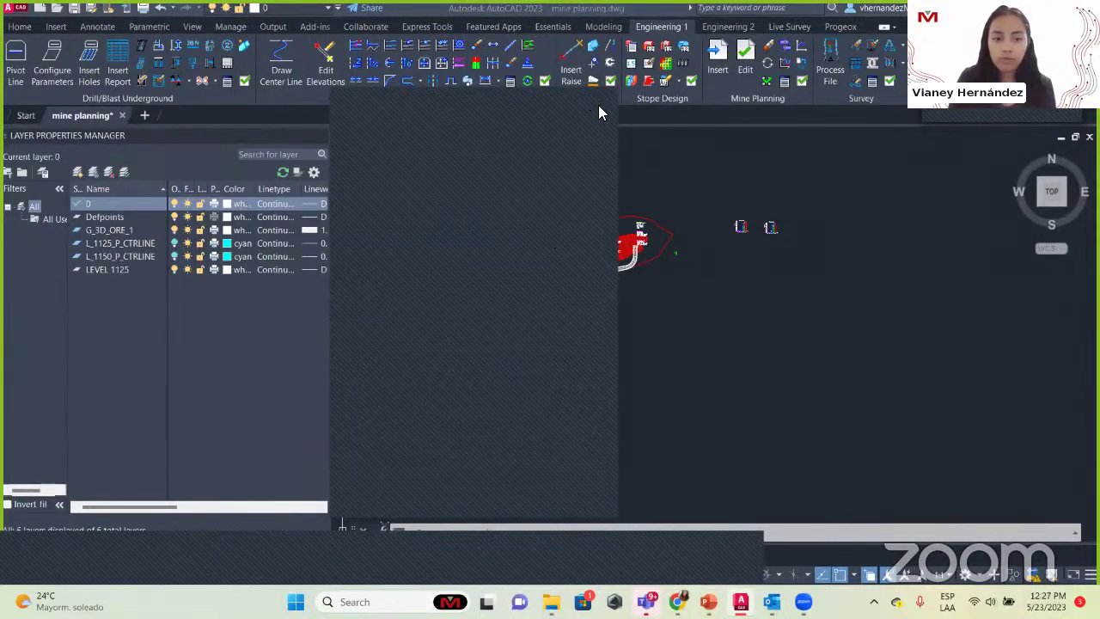
left_click(456, 433)
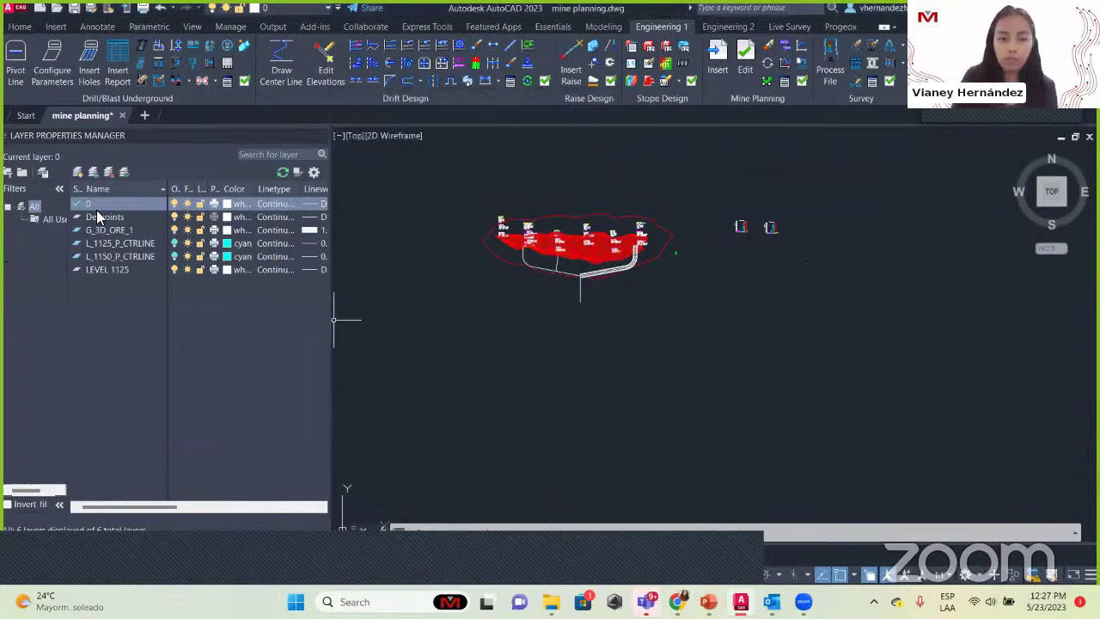
Step: Show only the L_1150_P_CTRLINE layer, turning off all other layers, including the current layer 0
left_click(172, 245)
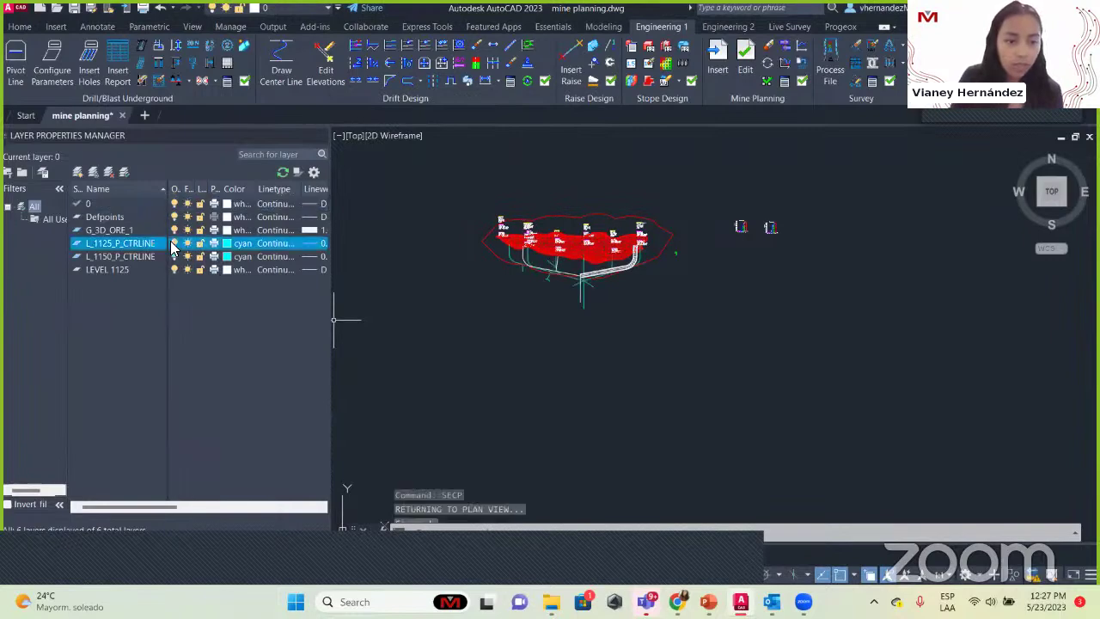
left_click(174, 254)
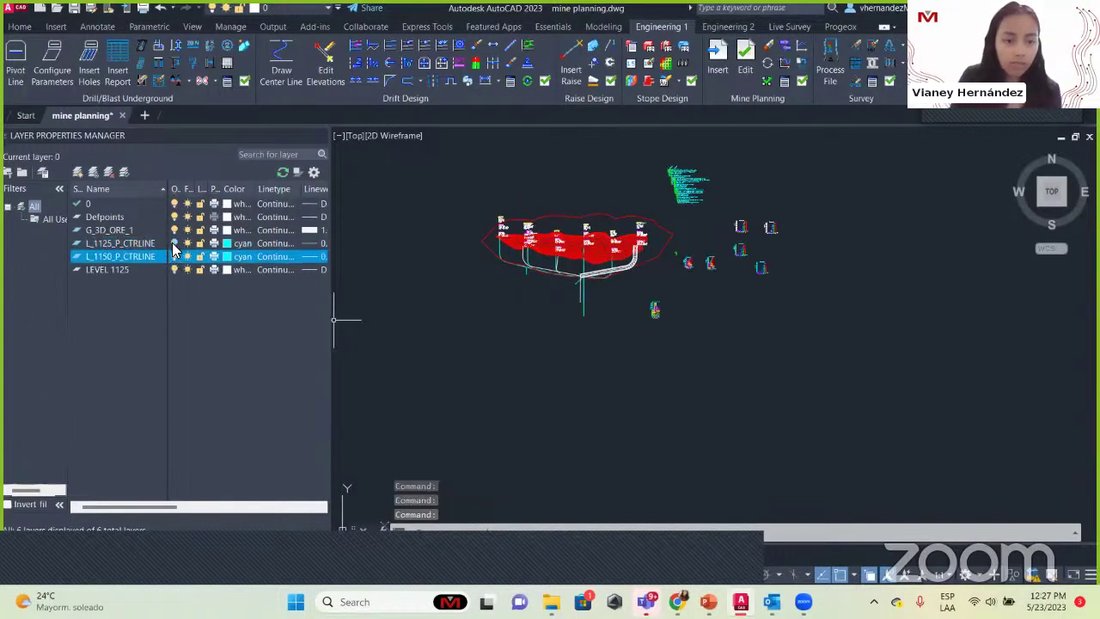
left_click(174, 203)
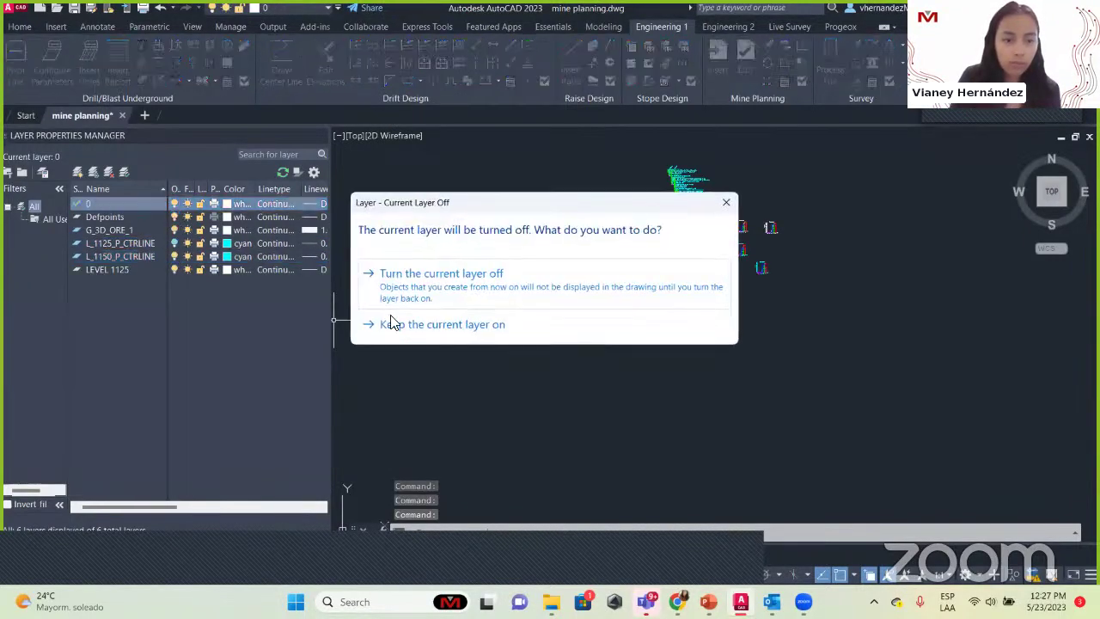
key("Escape")
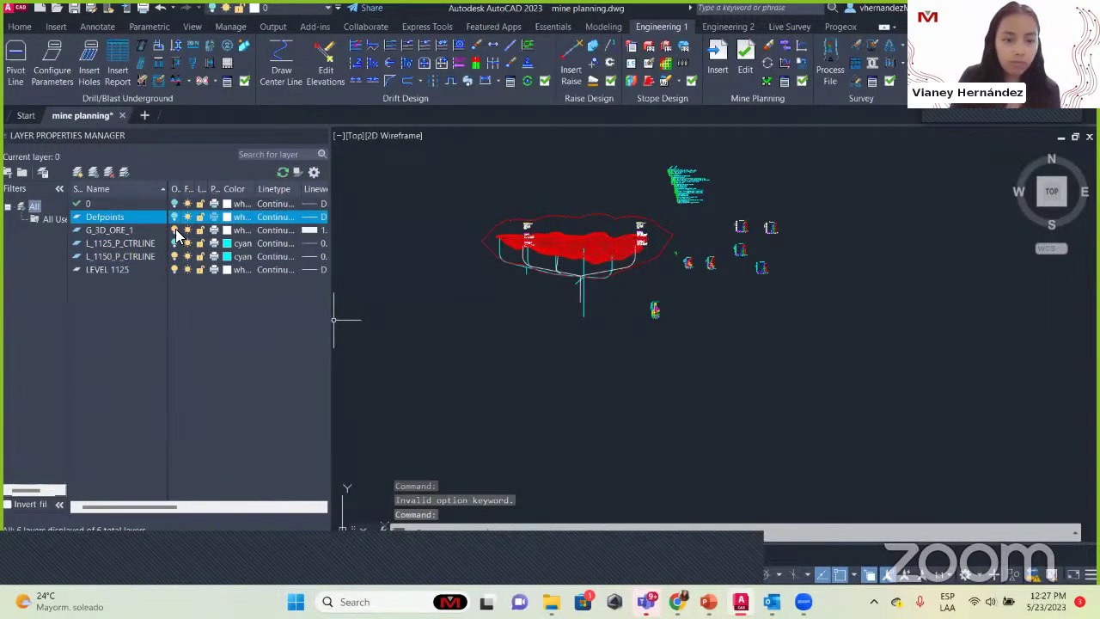
left_click(176, 230)
left_click(171, 271)
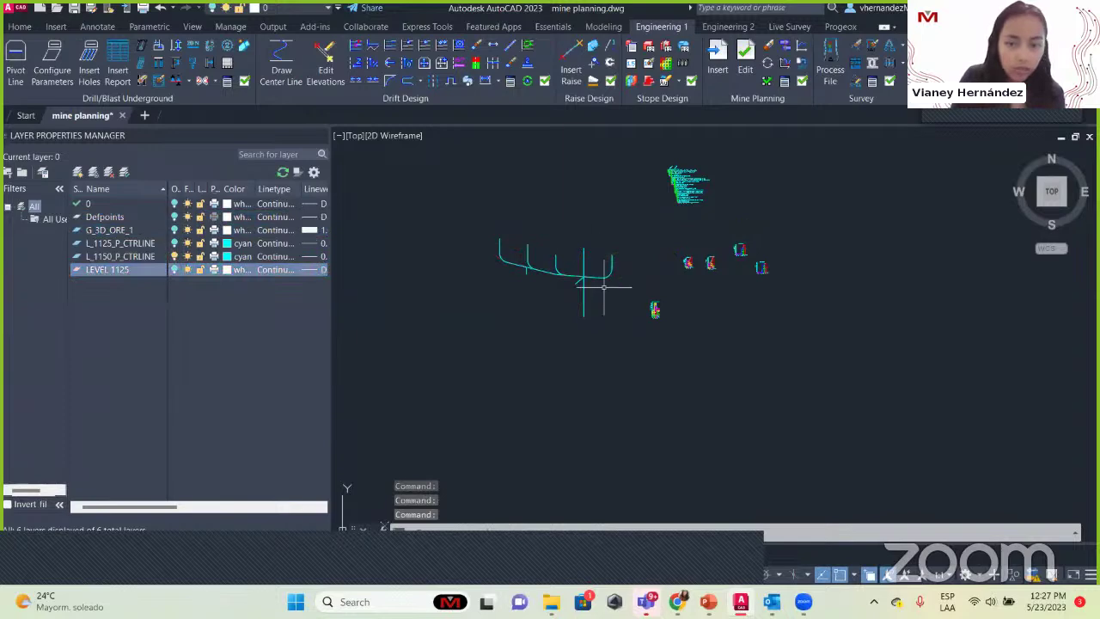
Step: Erase the old Gantt chart and report graphs beside the level 1150 center lines
left_click(820, 363)
left_click(612, 129)
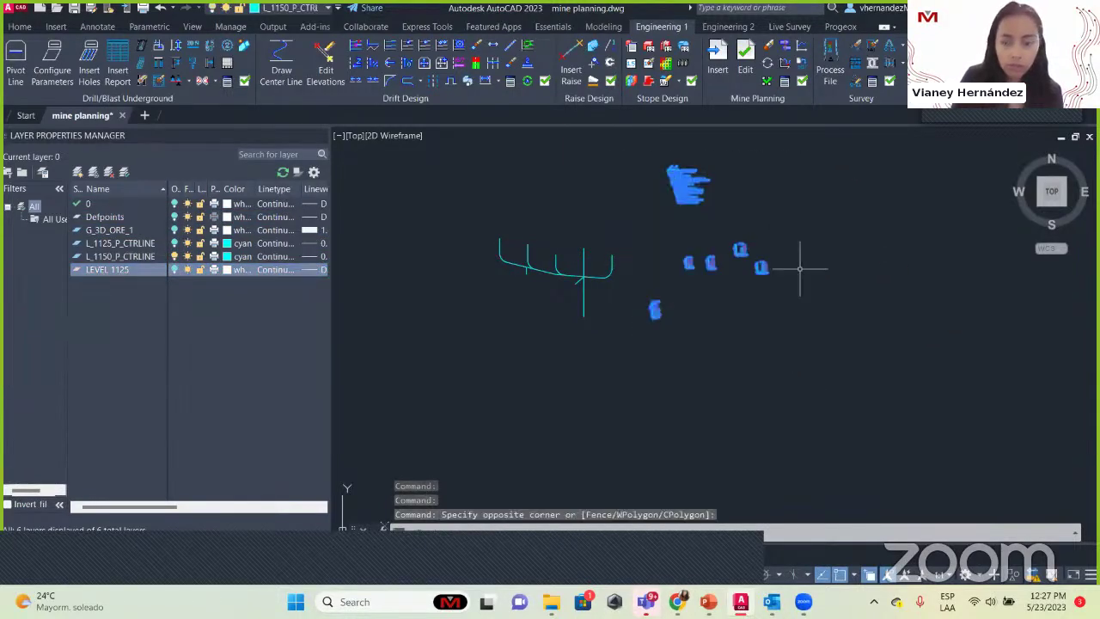
key("Delete")
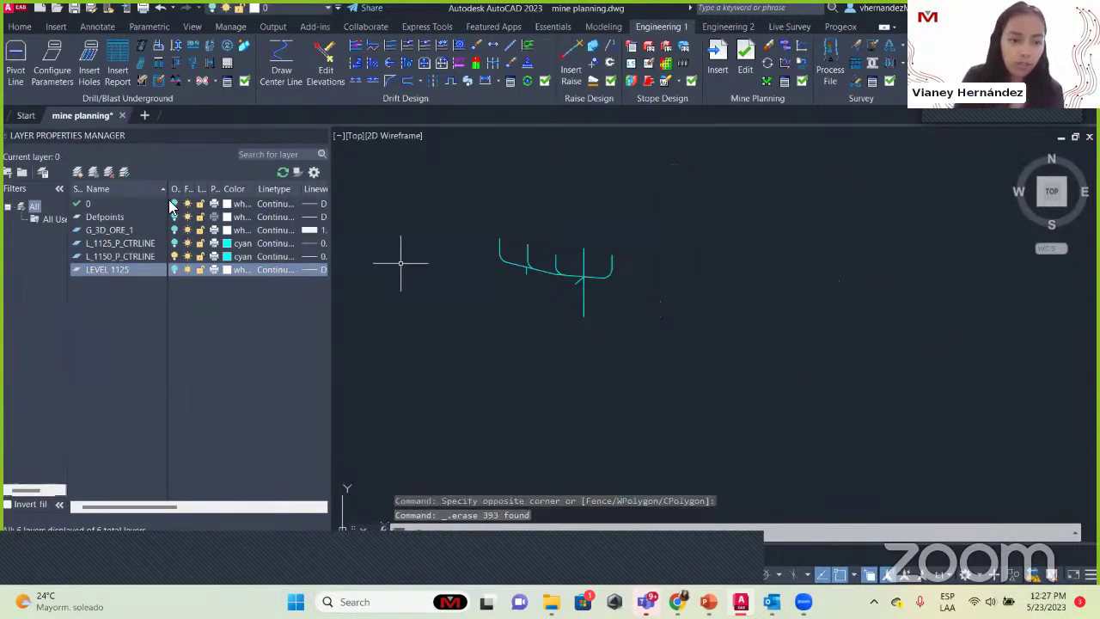
Step: Turn layer 0 back on and delete the 3D drift model from it
left_click(172, 205)
scroll(634, 290, "up", 3)
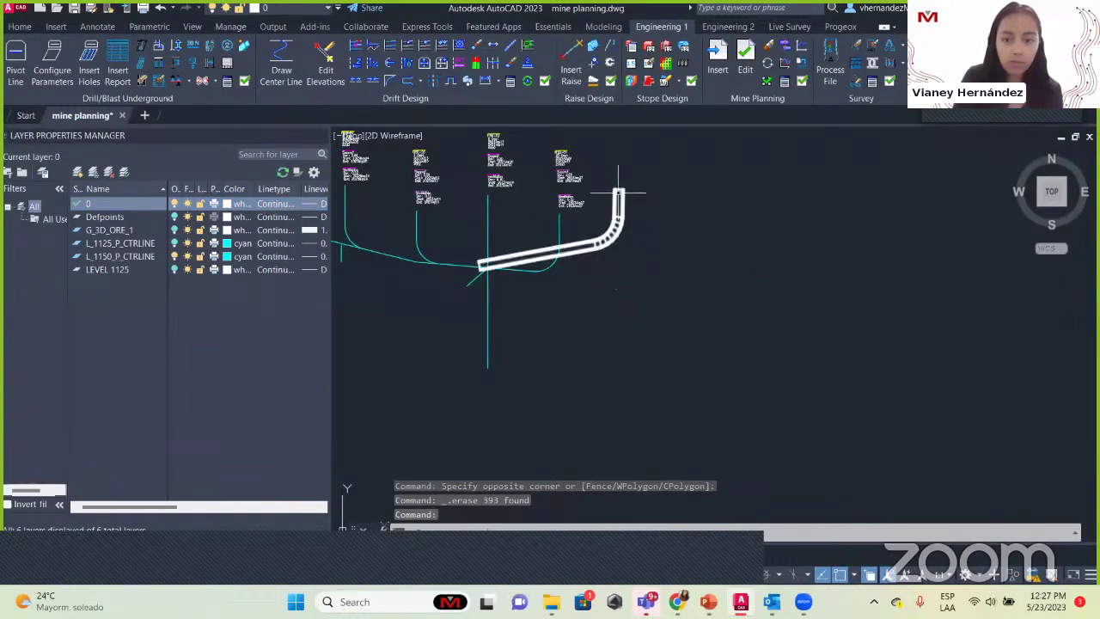
scroll(618, 193, "up", 5)
left_click(657, 220)
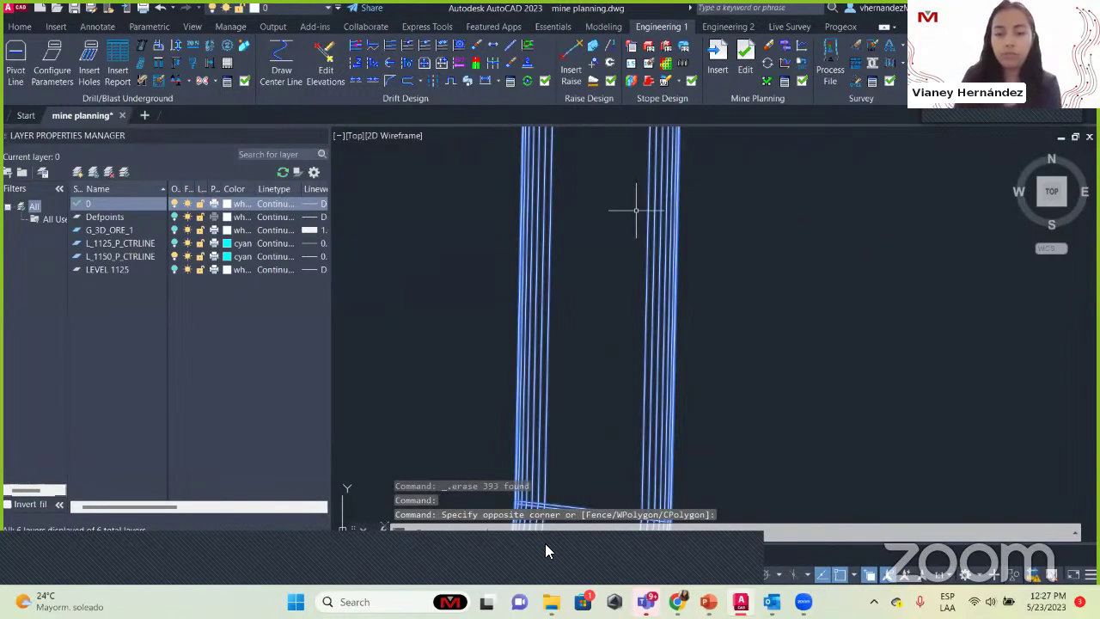
left_click(811, 330)
key("Delete")
scroll(570, 373, "down", 10)
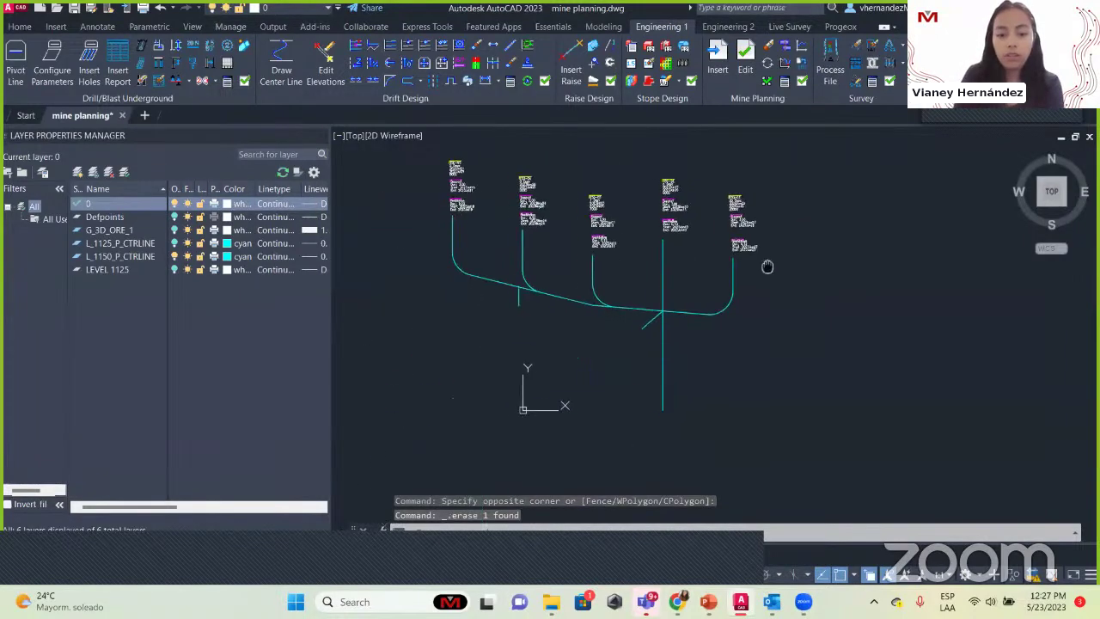
Step: Generate a monthly Gantt chart of all level 1150 objects on layer 0, with date, duration and grade annotations and task progress
left_click(794, 49)
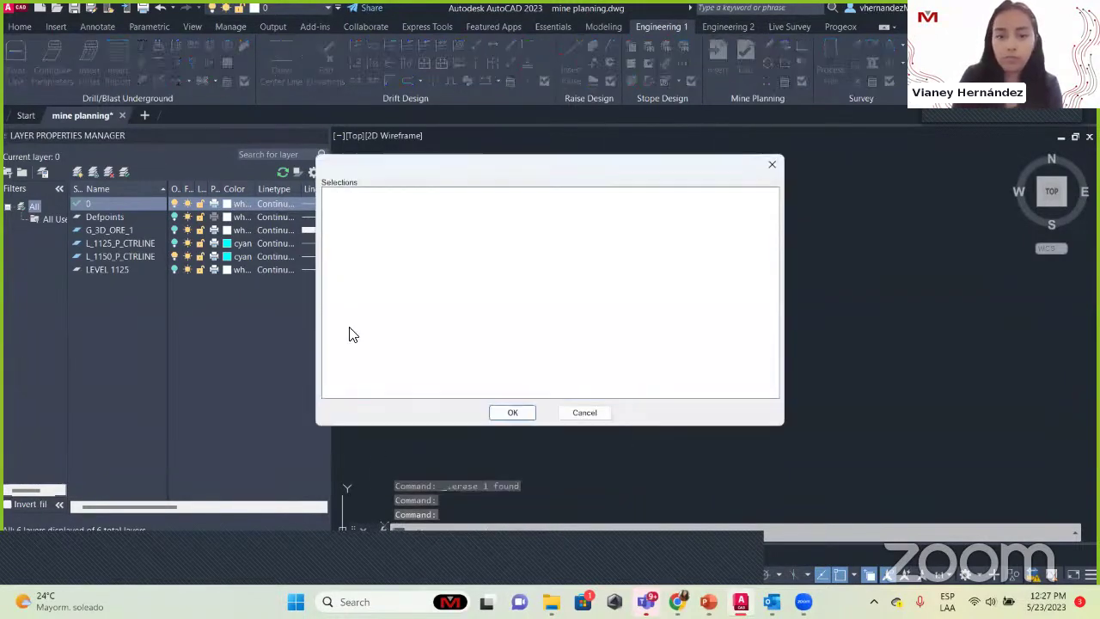
left_click(339, 256)
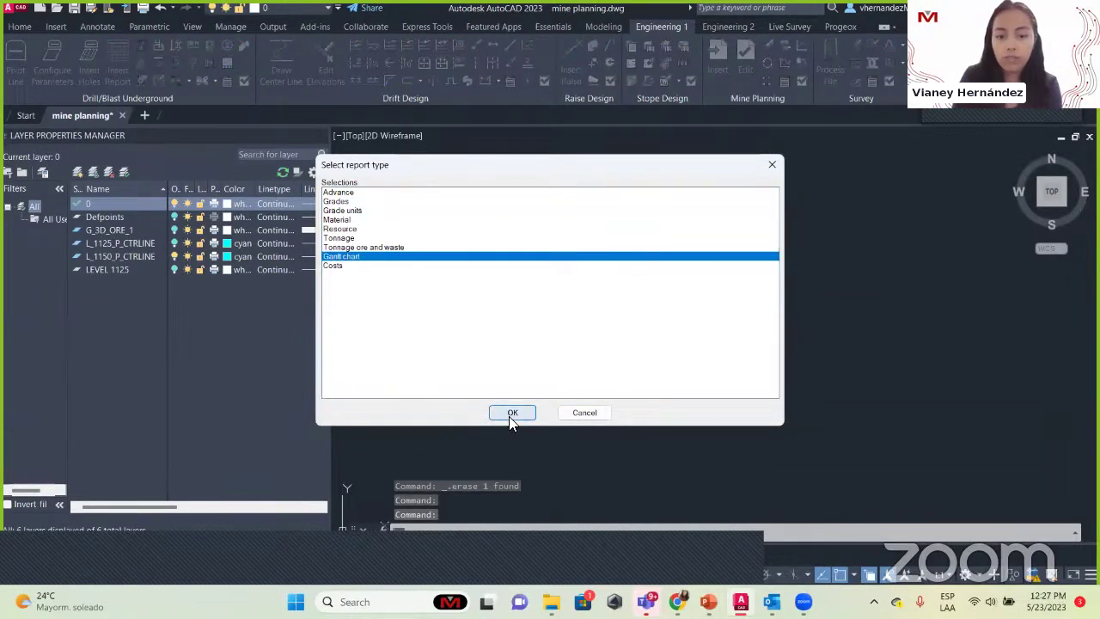
left_click(513, 413)
left_click(791, 371)
left_click(532, 168)
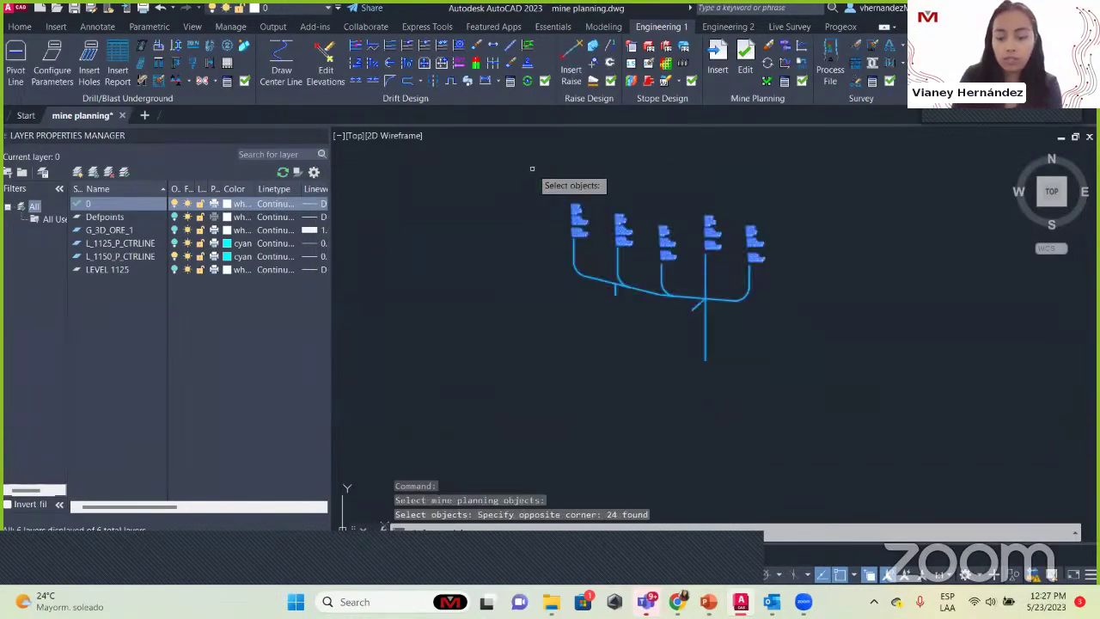
key("Return")
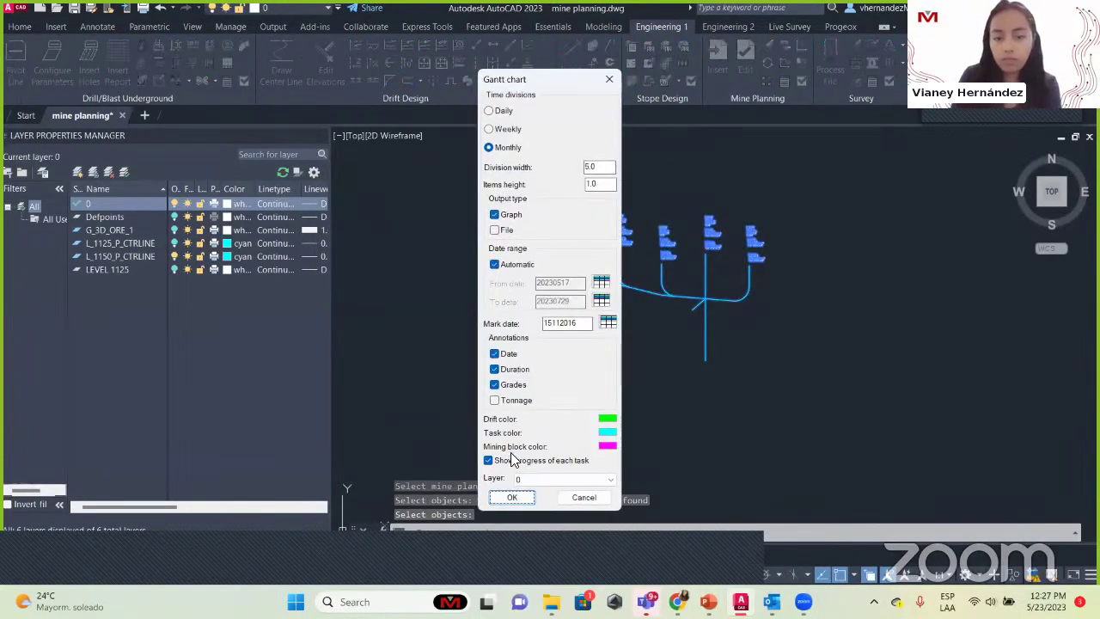
left_click(512, 498)
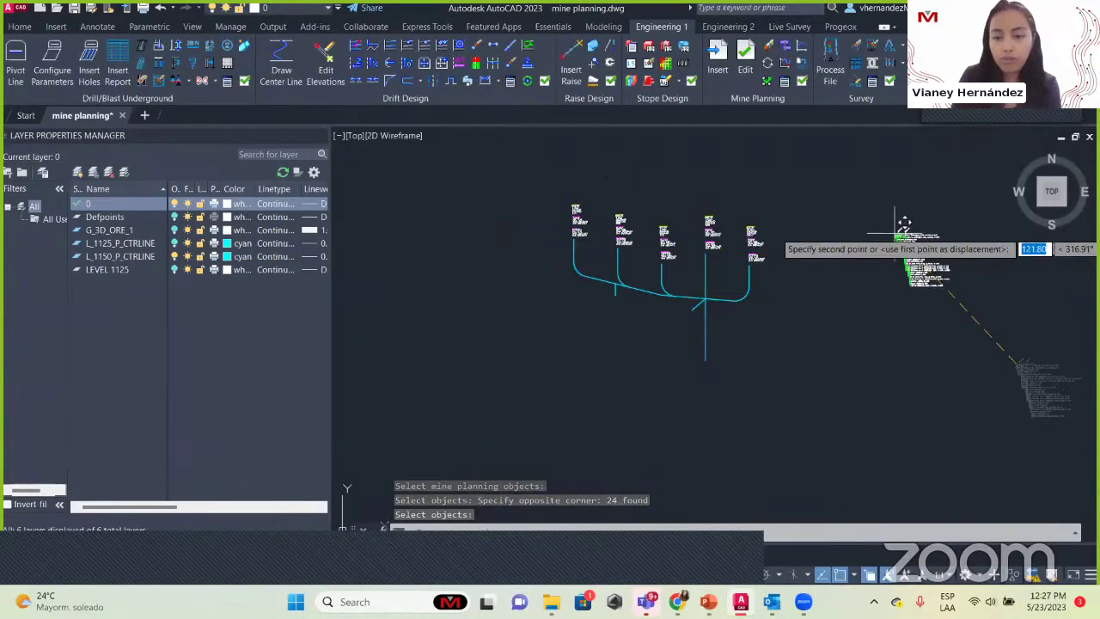
Step: Examine the date axis and the full sequence of tasks in the new level 1150 Gantt chart
scroll(756, 361, "up", 6)
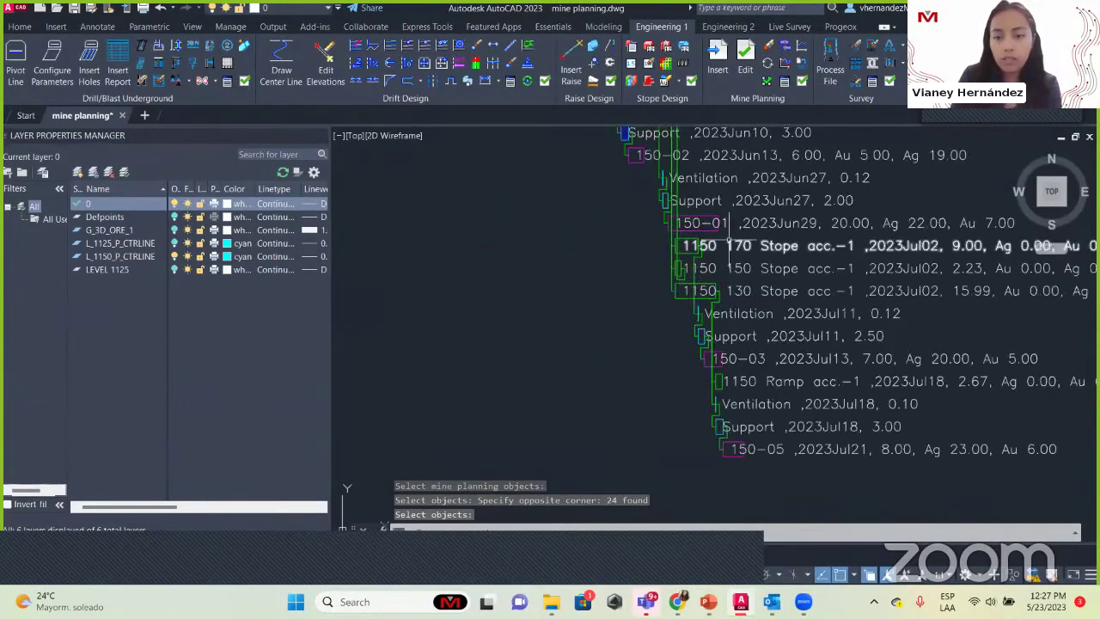
scroll(743, 441, "down", 6)
scroll(687, 322, "up", 6)
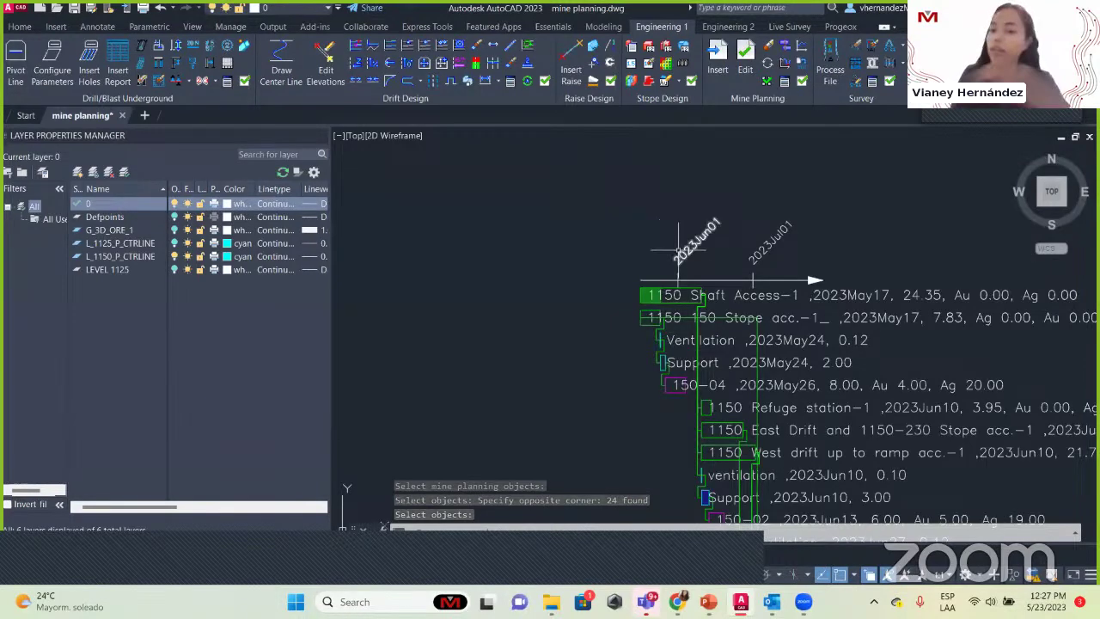
left_click(678, 249)
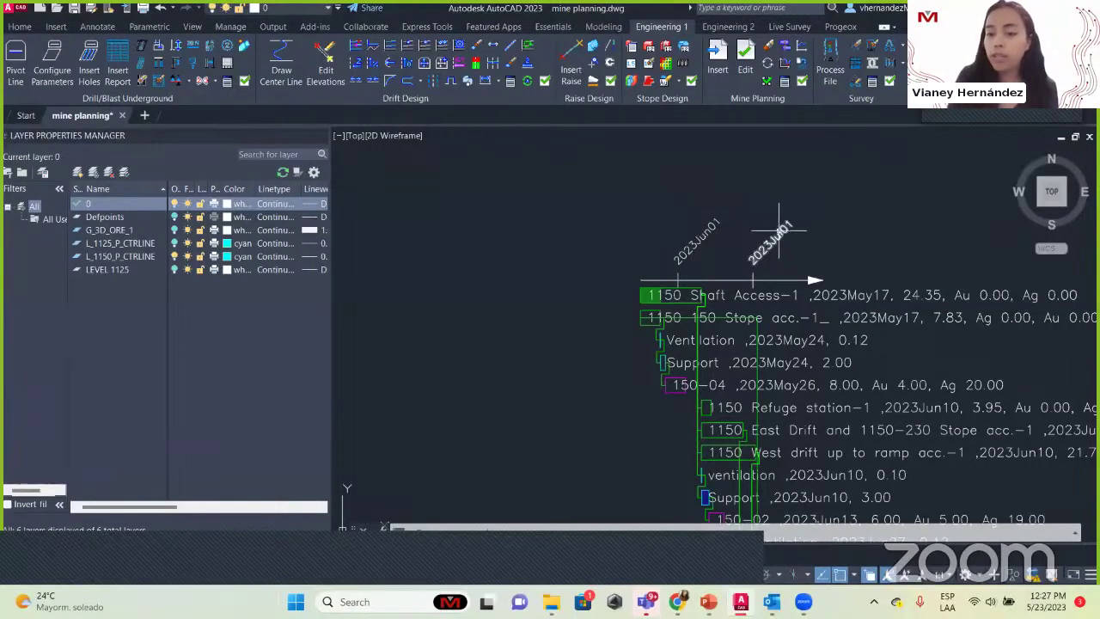
scroll(778, 232, "down", 3)
mouse_move(698, 448)
middle_mouse_down()
mouse_move(682, 445)
mouse_move(608, 276)
mouse_move(661, 419)
middle_mouse_up()
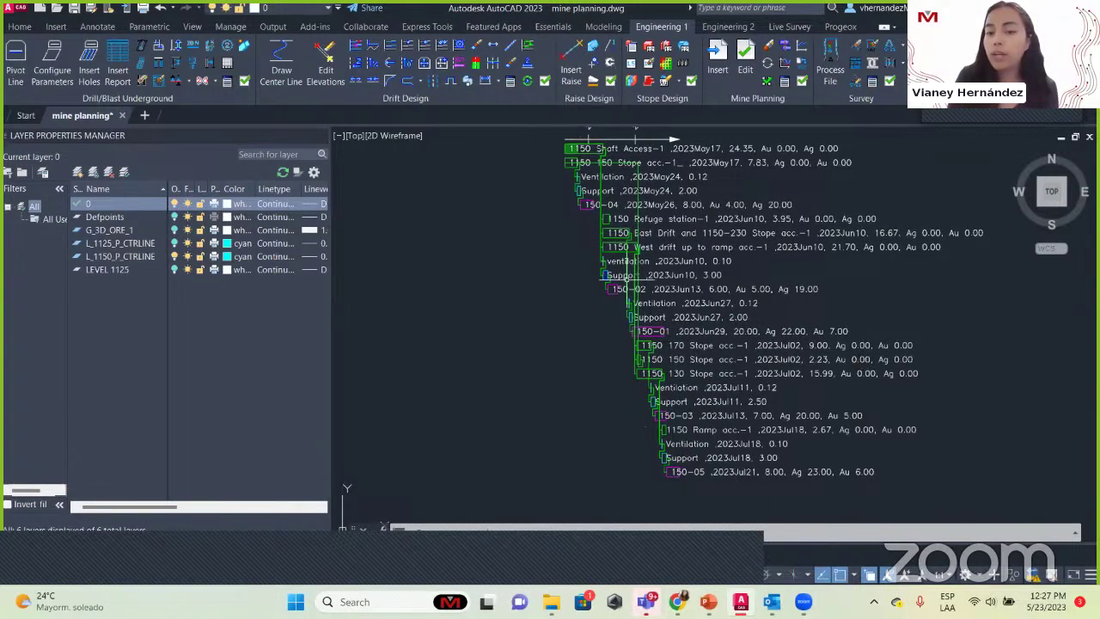
mouse_move(623, 226)
middle_mouse_down()
mouse_move(689, 275)
mouse_move(696, 345)
middle_mouse_up()
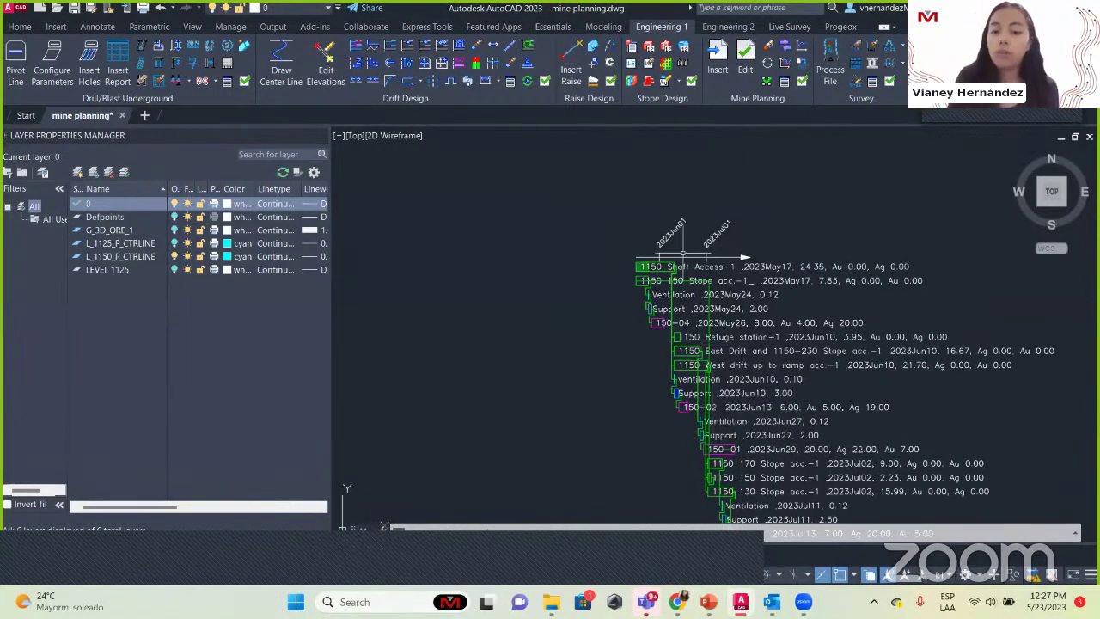
Step: Examine the Shaft Access progress bar and the dates, durations and grades of the first level 1150 tasks in the Gantt chart
scroll(683, 258, "up", 2)
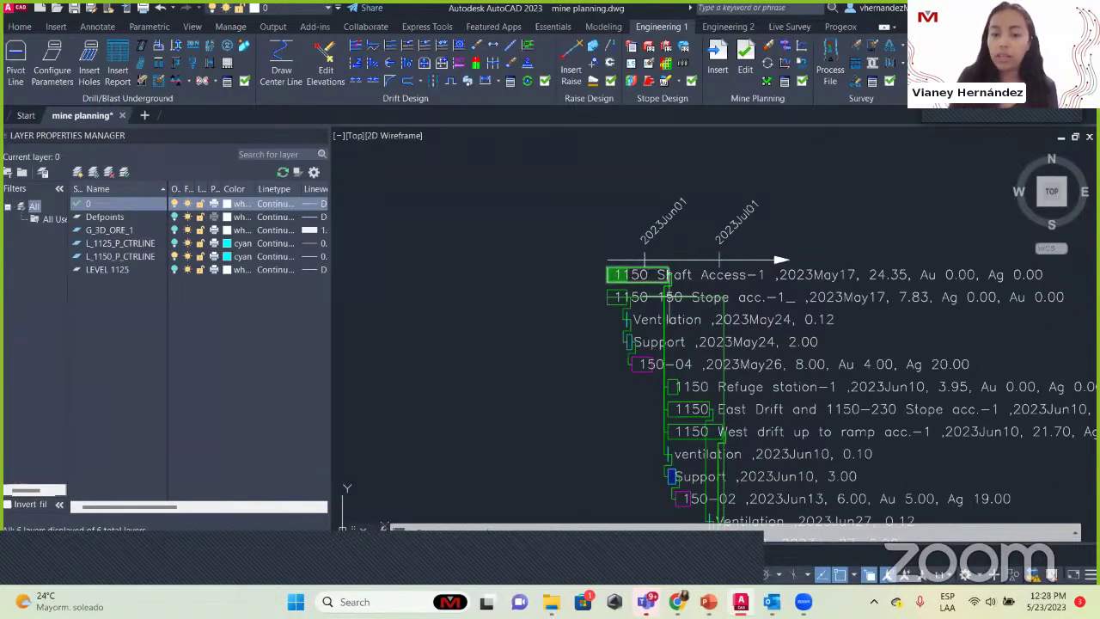
scroll(640, 274, "down", 2)
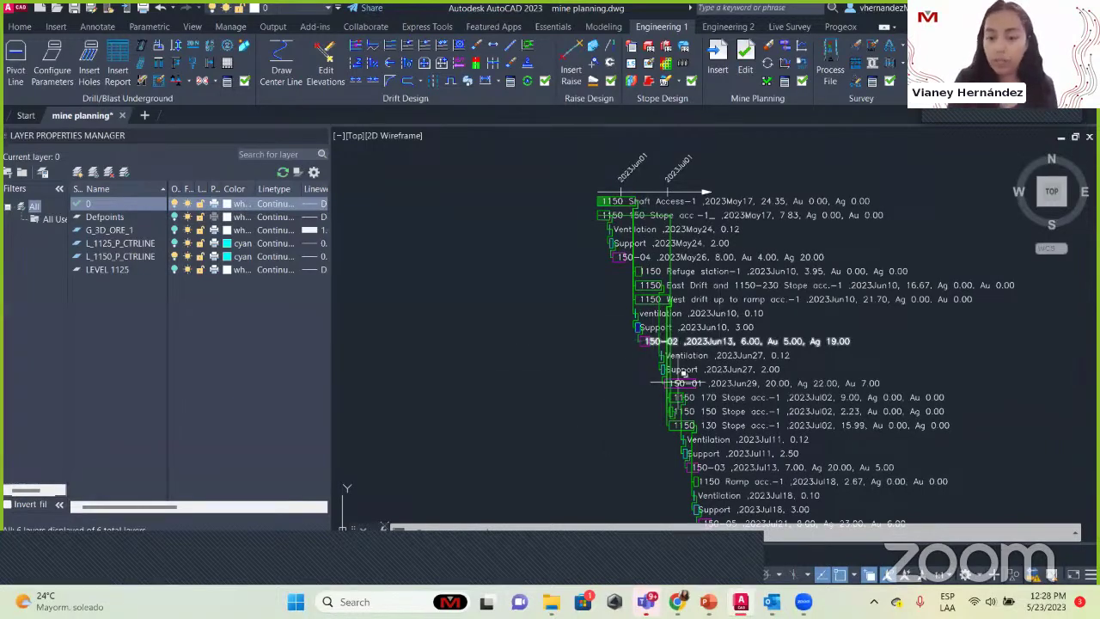
scroll(601, 192, "up", 4)
middle_click_drag(601, 193, 622, 362)
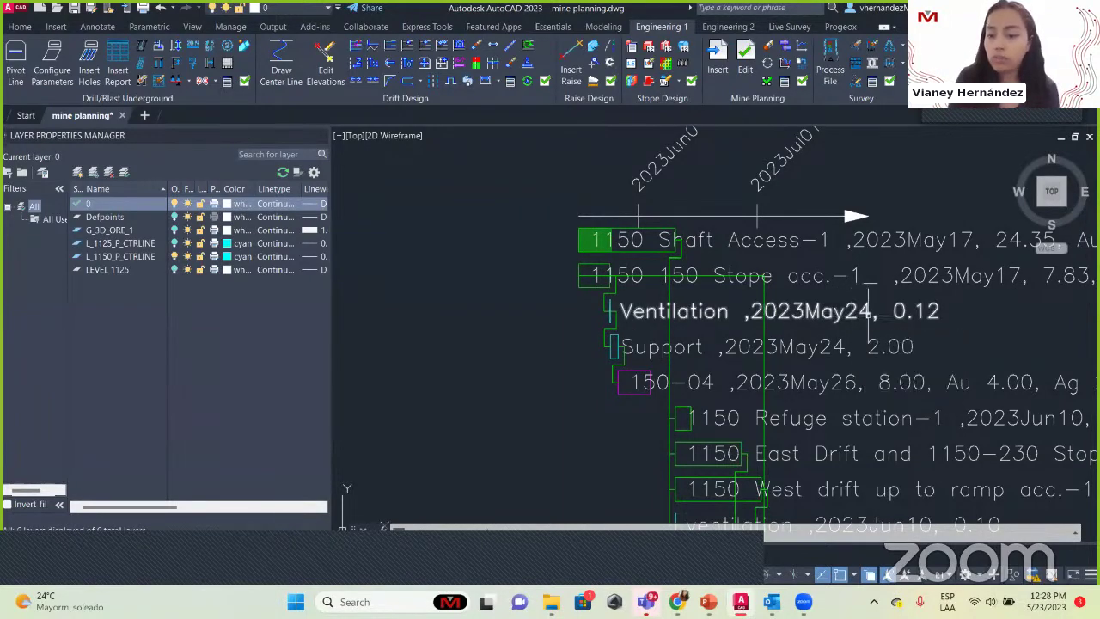
scroll(870, 314, "down", 3)
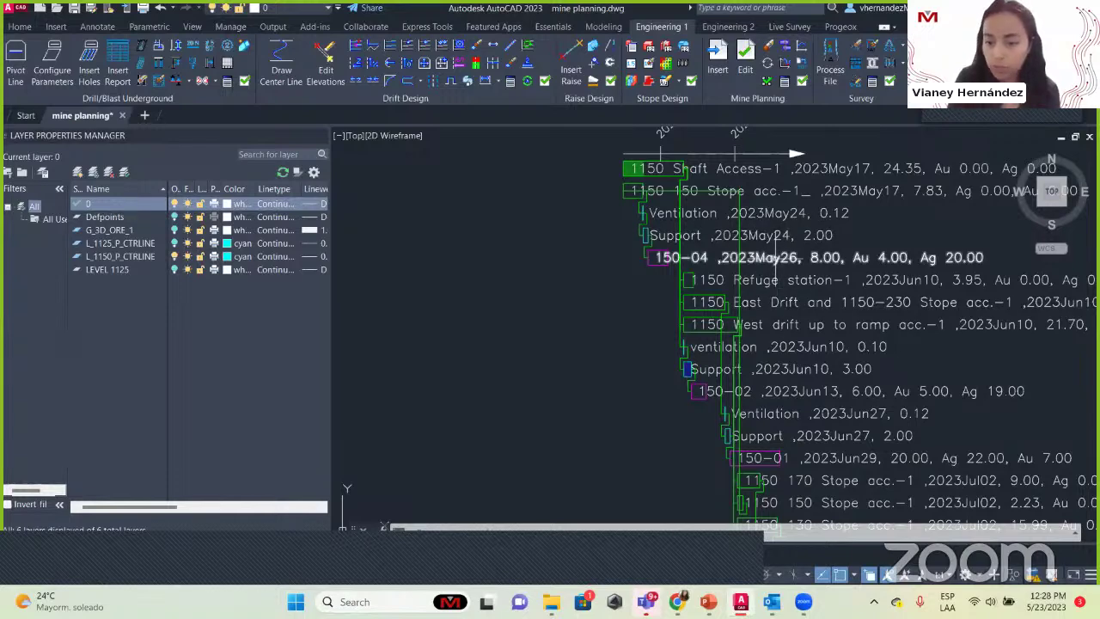
scroll(777, 277, "down", 2)
scroll(786, 284, "up", 2)
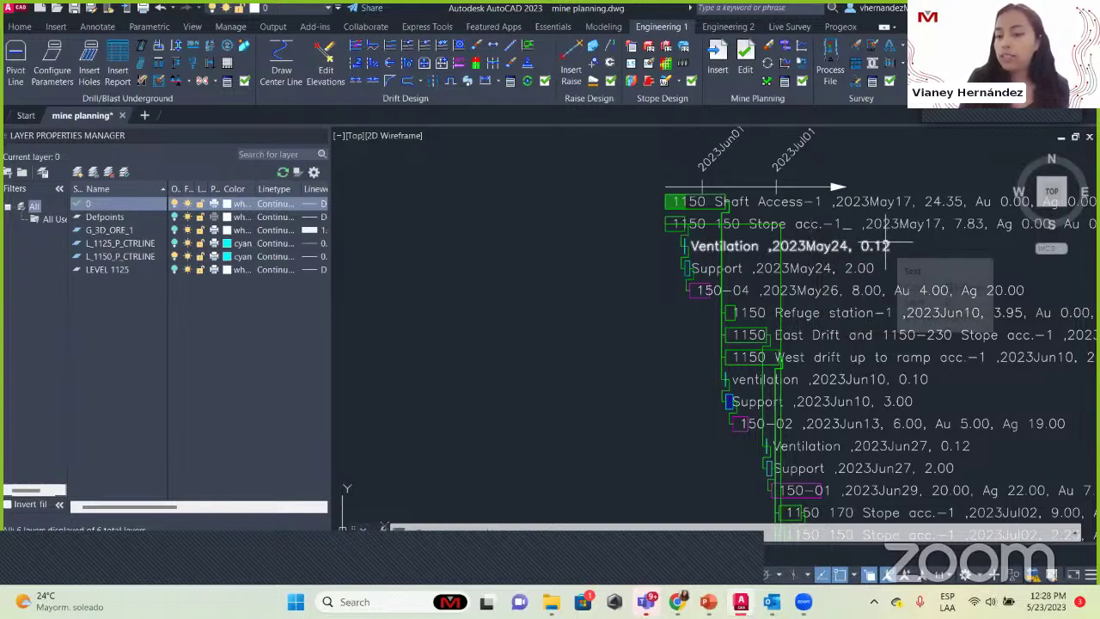
Step: Examine the labels and order of the level 1150 tasks along the Gantt chart, from Shaft Access-1 to stope 150-05
middle_click_drag(1031, 292, 1017, 293)
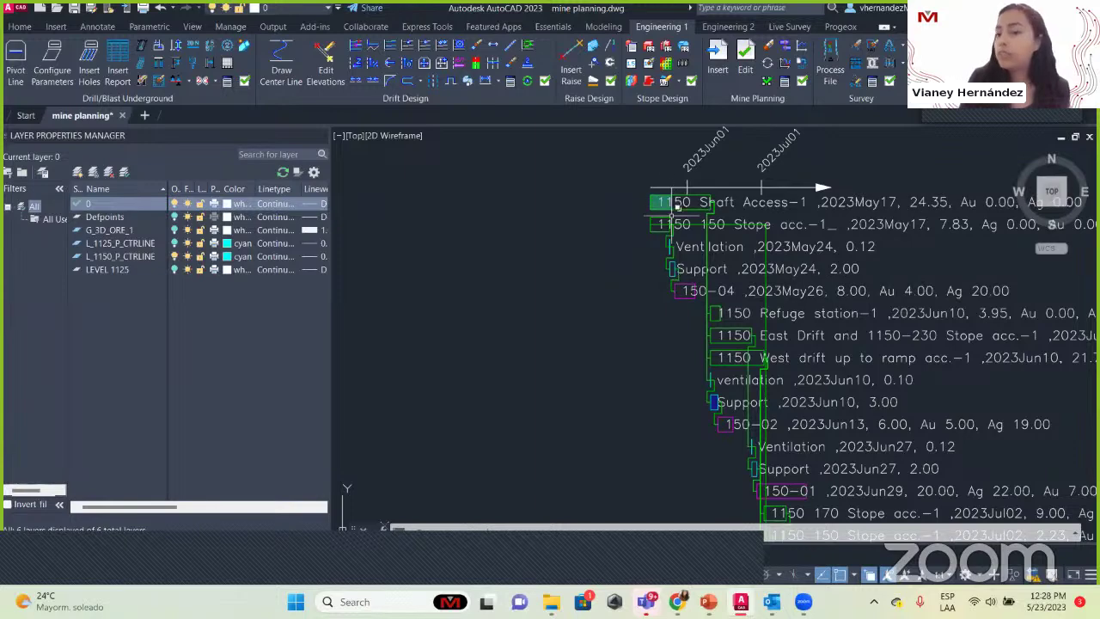
mouse_move(980, 327)
middle_mouse_down()
mouse_move(817, 319)
mouse_move(736, 351)
middle_mouse_up()
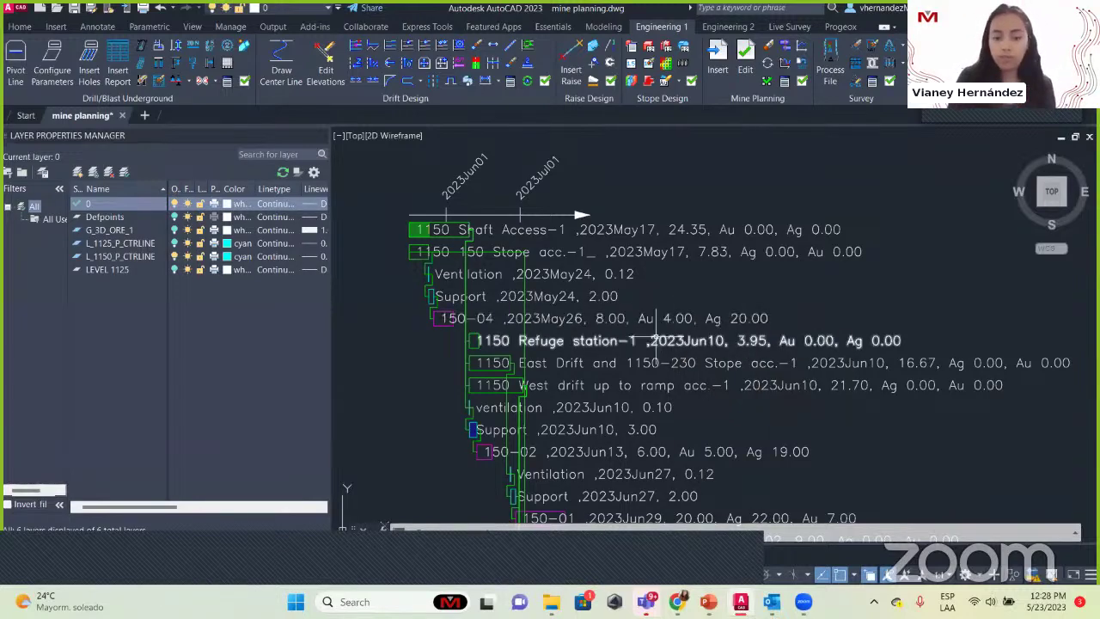
middle_click_drag(722, 360, 778, 295)
scroll(736, 404, "down", 4)
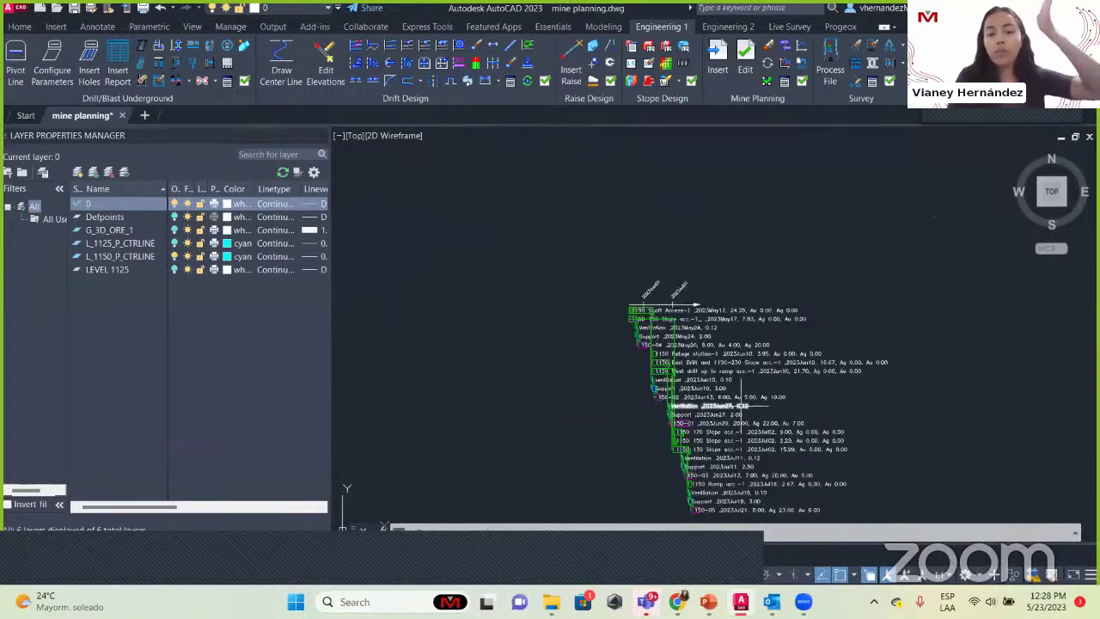
scroll(692, 453, "up", 2)
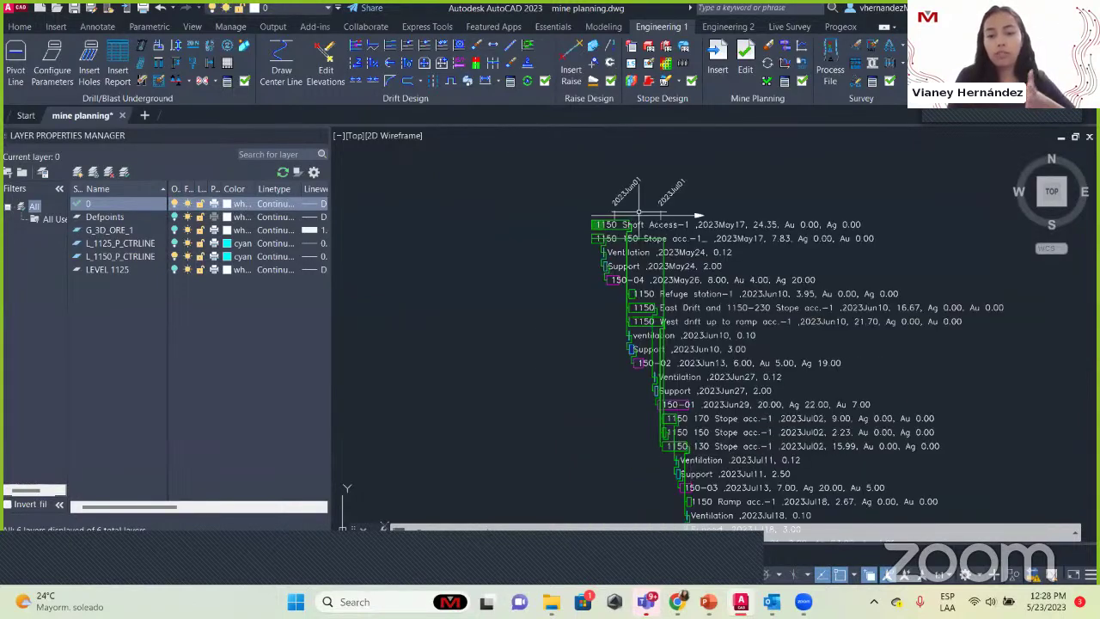
scroll(577, 219, "down", 4)
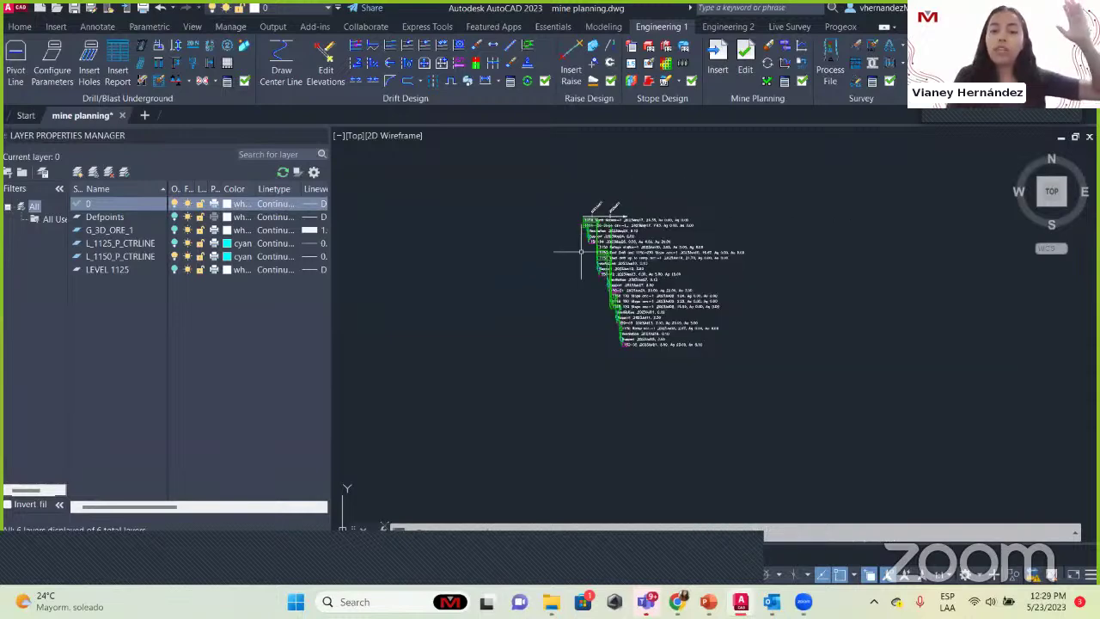
scroll(571, 232, "up", 2)
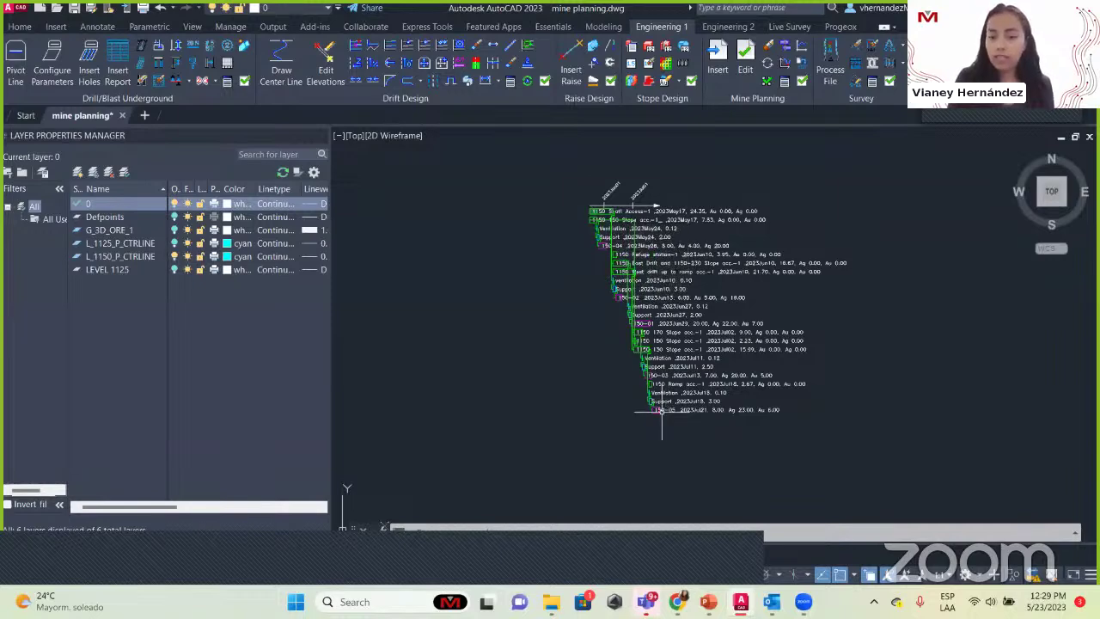
scroll(601, 214, "up", 4)
Step: Trace the dependency links in the Gantt chart from Shaft Access-1 to the Refuge station, East Drift and West drift tasks
scroll(678, 342, "down", 6)
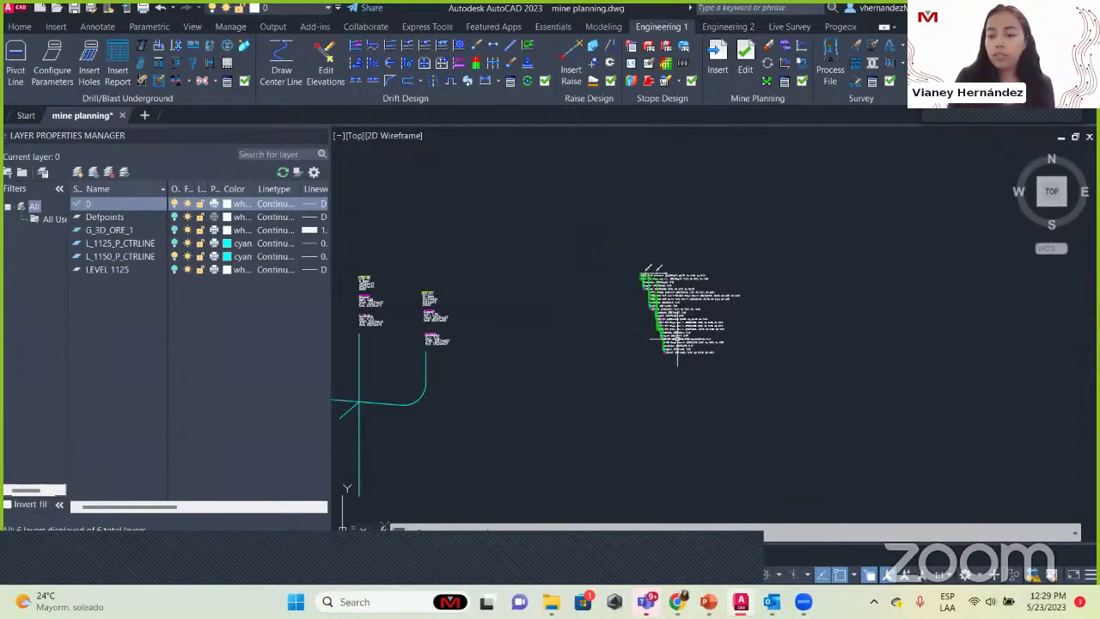
mouse_move(657, 202)
middle_mouse_down()
mouse_move(729, 209)
mouse_move(863, 286)
middle_mouse_up()
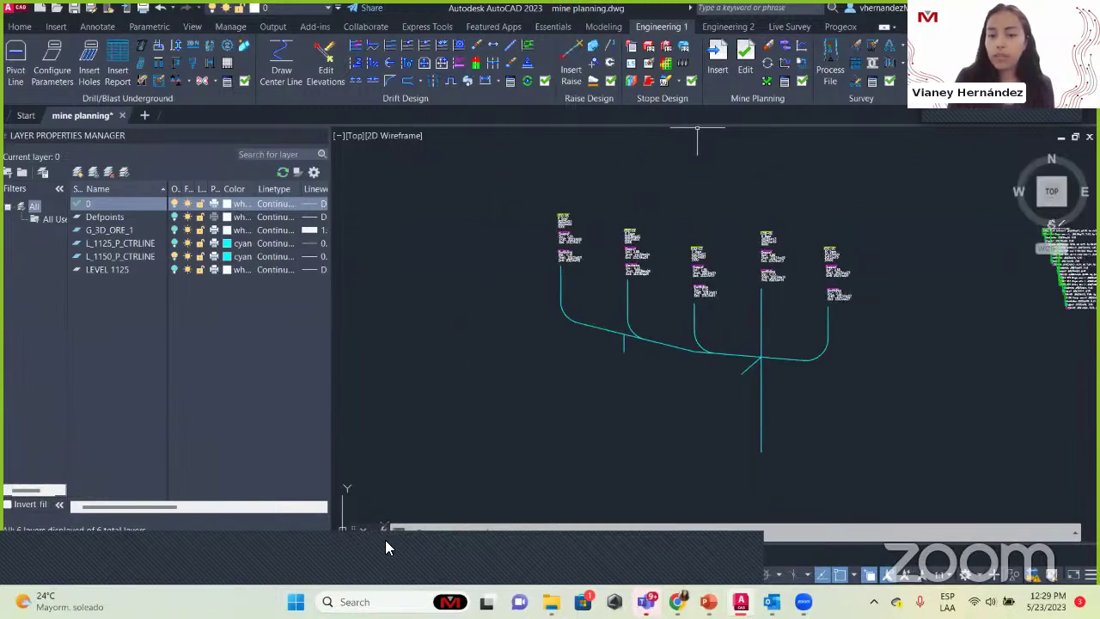
middle_click_drag(934, 386, 462, 412)
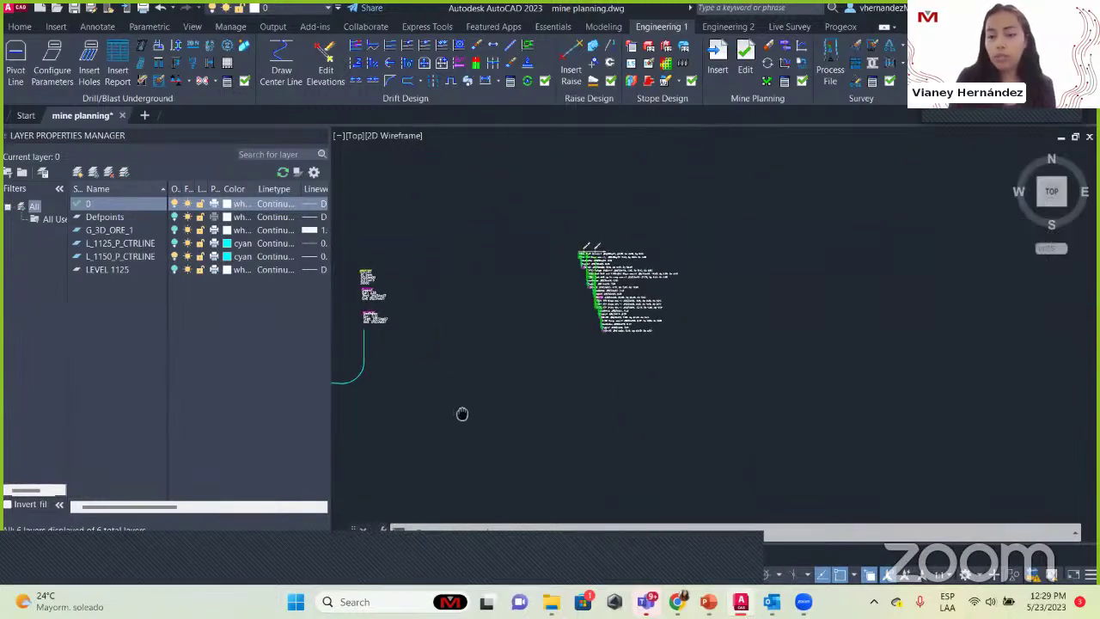
scroll(552, 261, "up", 2)
scroll(601, 307, "up", 2)
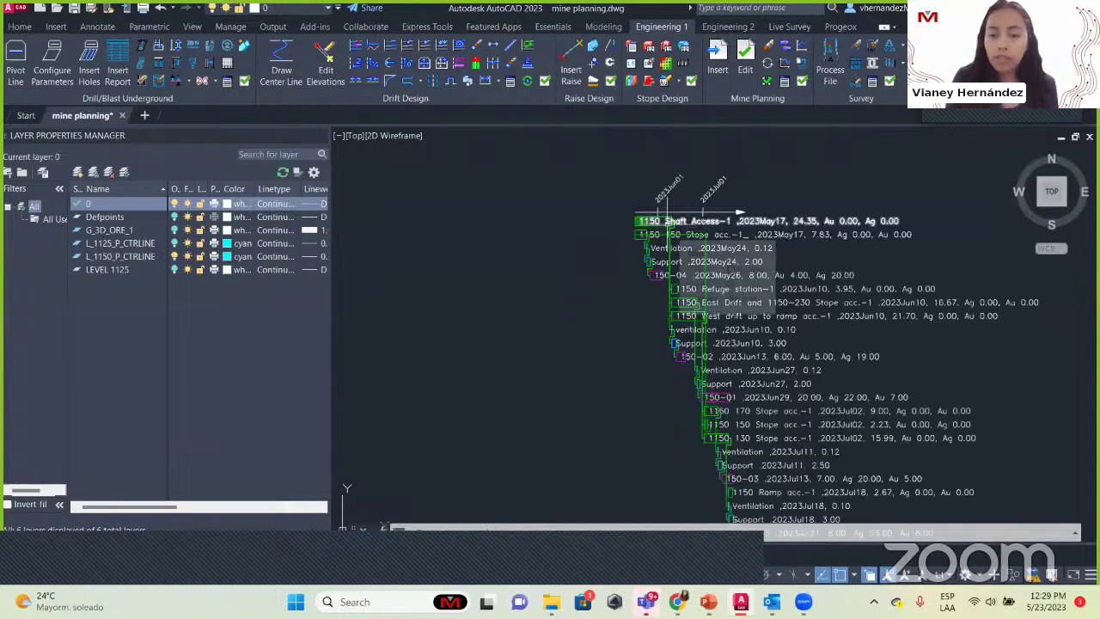
scroll(692, 348, "down", 2)
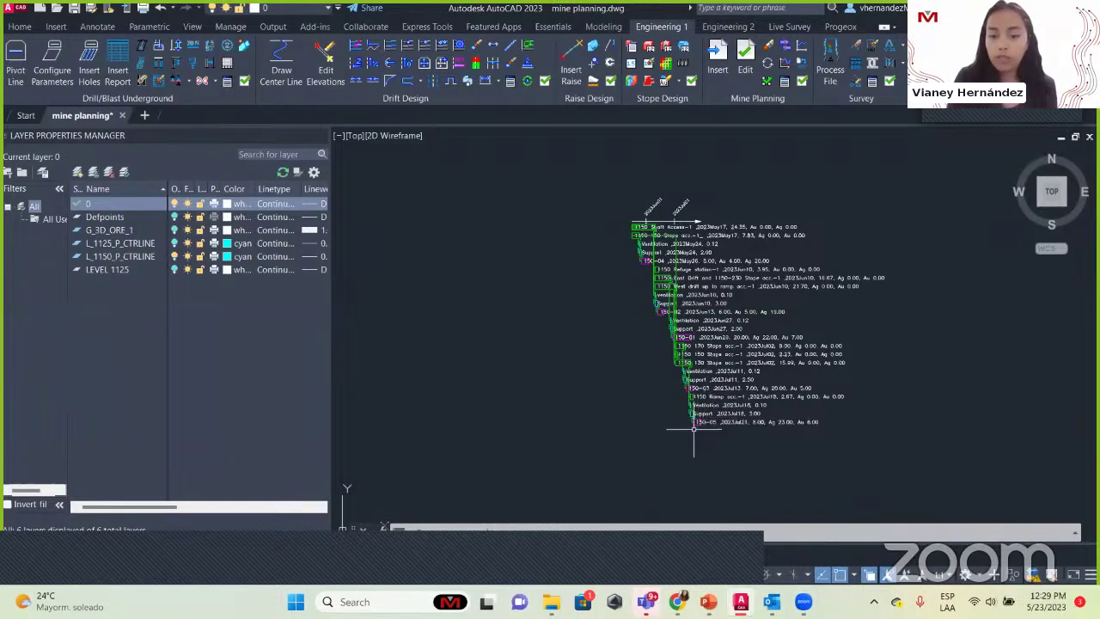
scroll(640, 258, "up", 5)
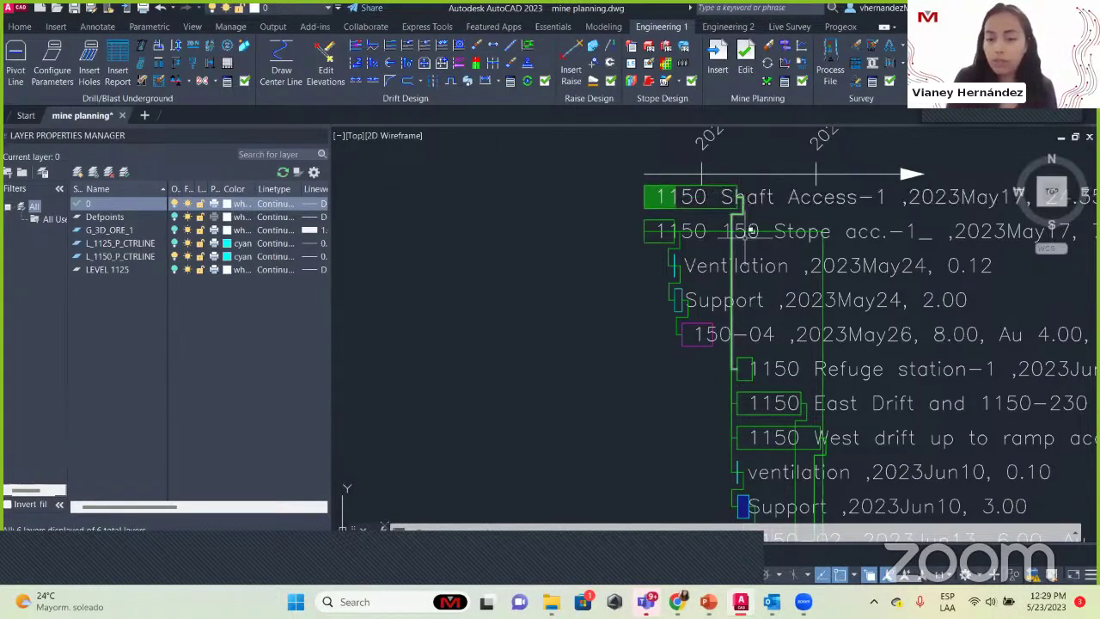
middle_click_drag(742, 491, 709, 335)
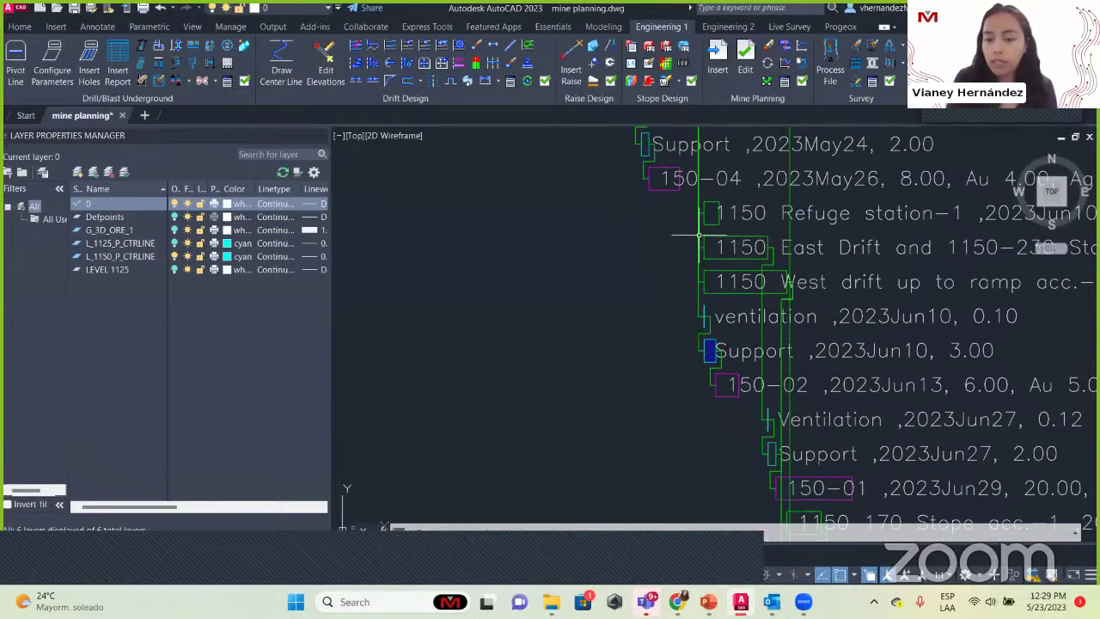
middle_click_drag(715, 221, 702, 390)
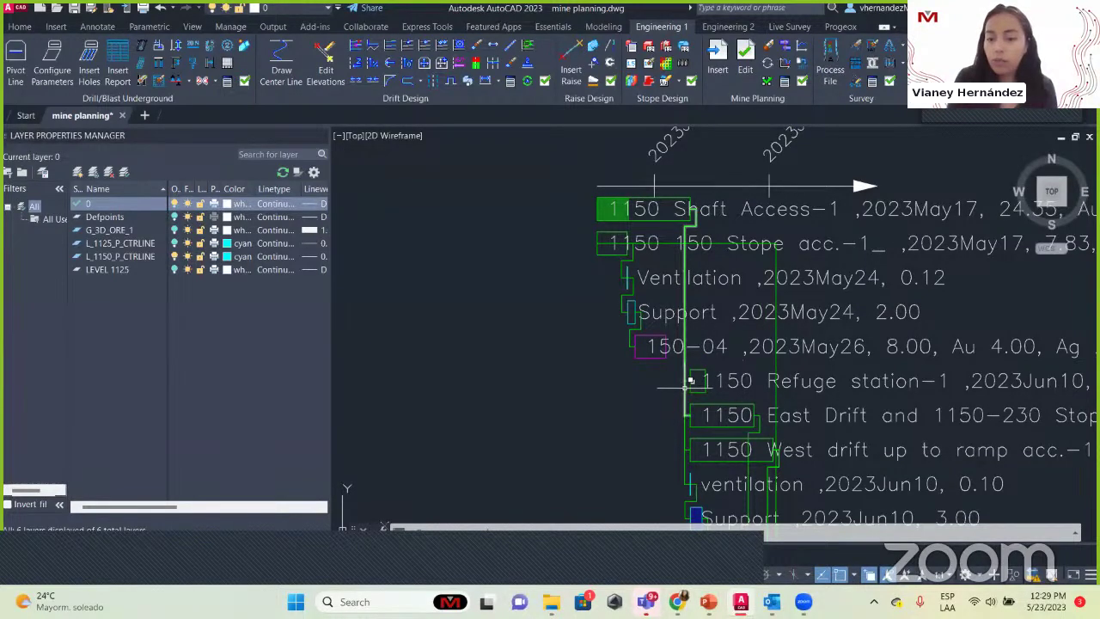
Step: Examine the junction of the shaft access with the drifts and the short branch on the level 1150 centerline layout
scroll(668, 387, "down", 3)
middle_click_drag(575, 398, 698, 338)
scroll(645, 319, "up", 5)
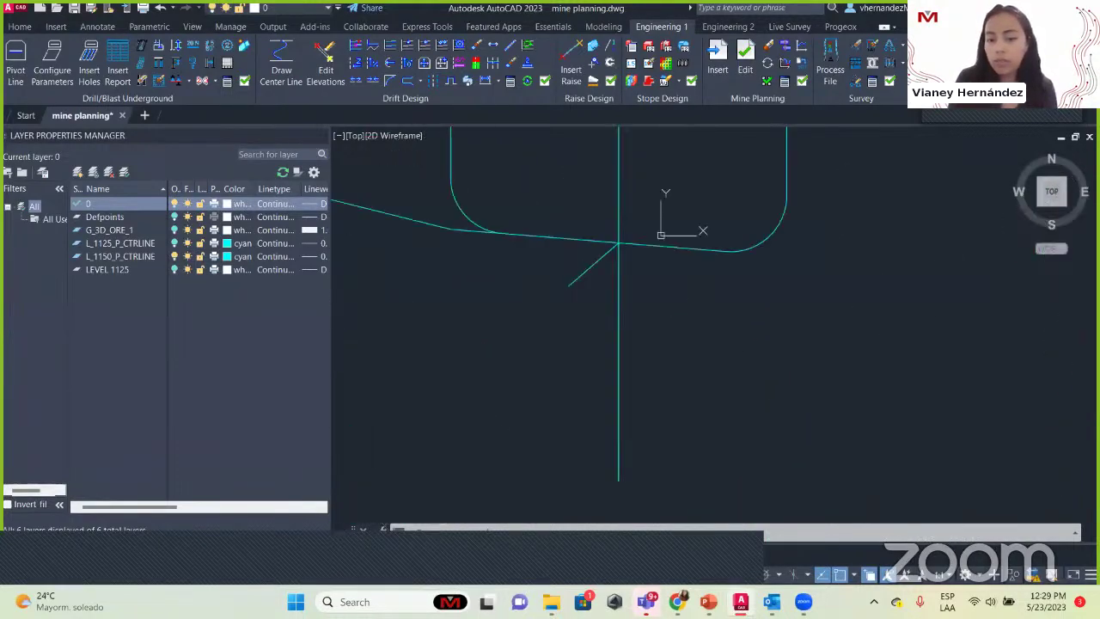
scroll(646, 240, "down", 5)
scroll(863, 206, "up", 3)
scroll(863, 206, "up", 2)
scroll(730, 413, "up", 5)
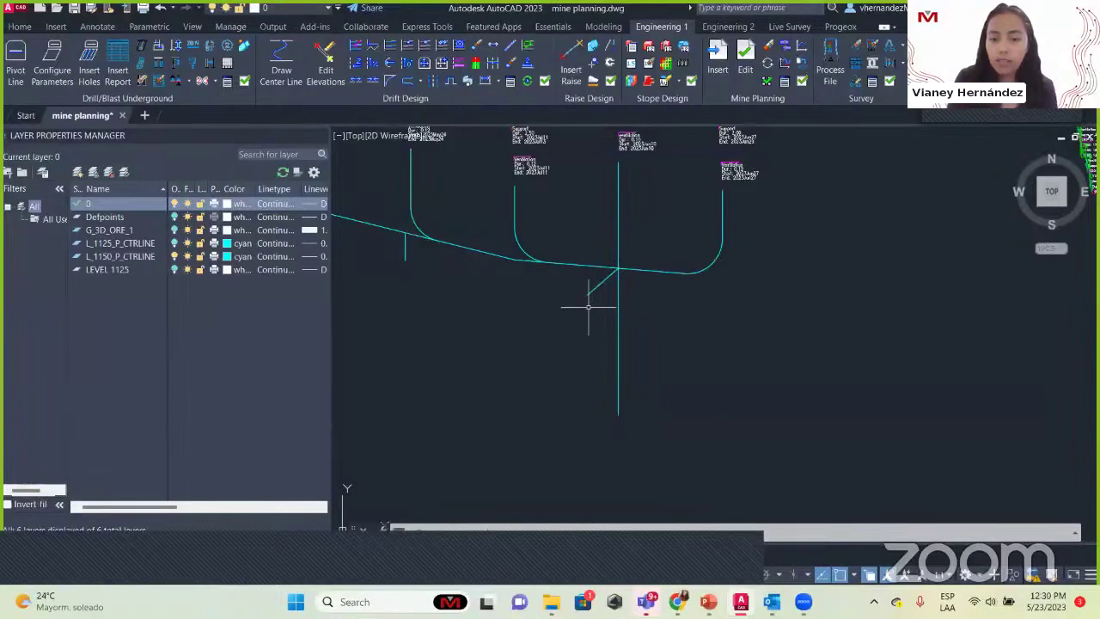
scroll(879, 263, "down", 3)
scroll(732, 265, "up", 1)
Step: Examine the filled progress bar of the 2023Jun10 Support task and its links to ventilation and stope 150-02
scroll(727, 192, "up", 5)
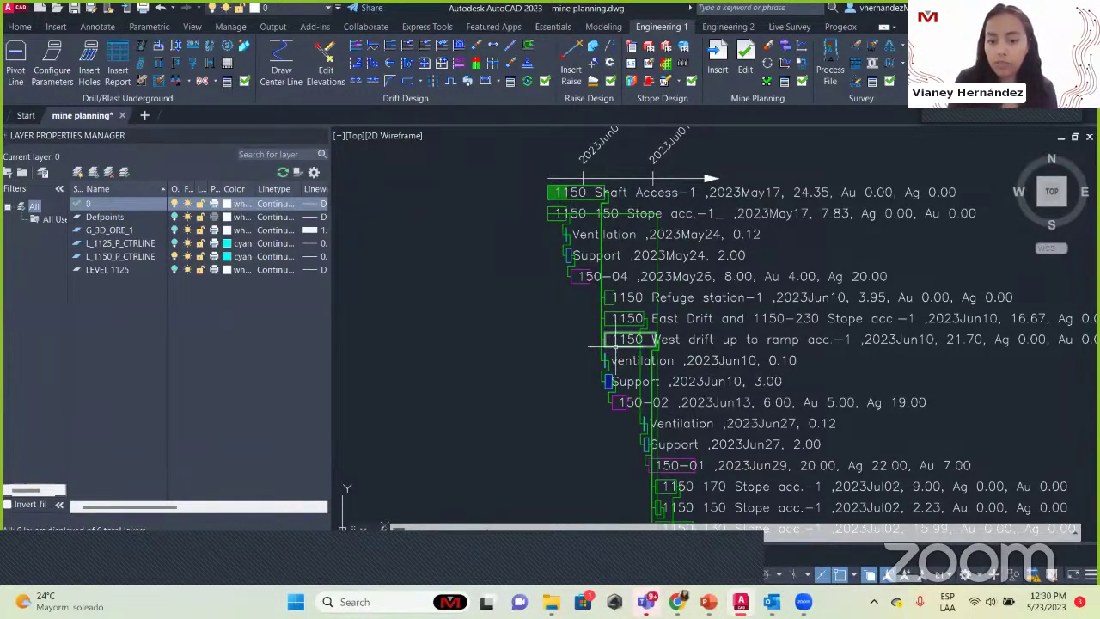
scroll(608, 362, "up", 2)
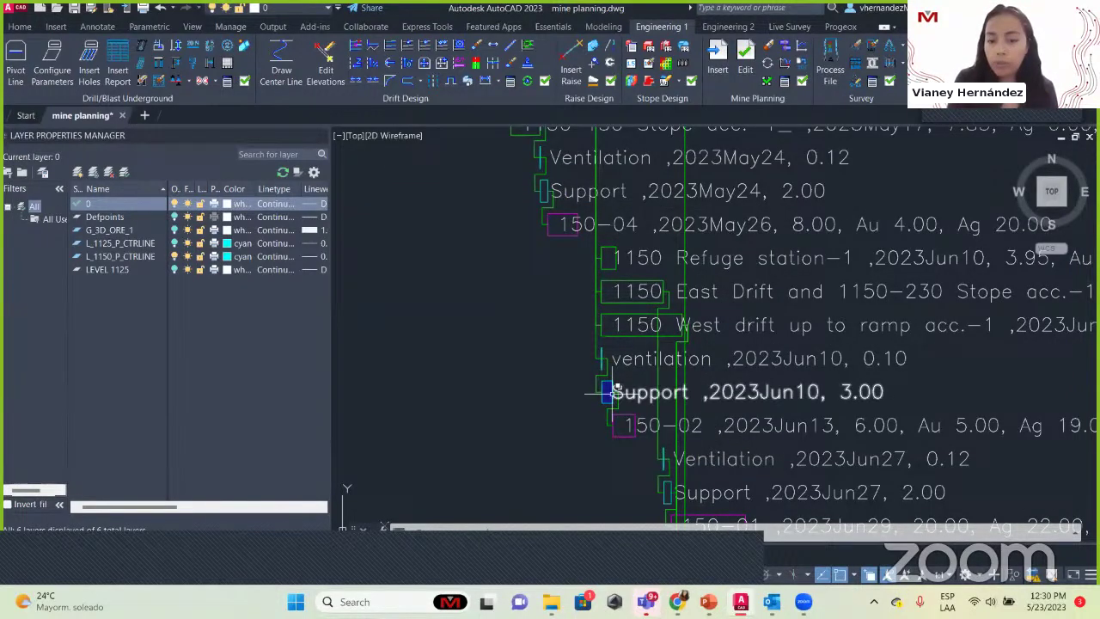
scroll(631, 434, "up", 4)
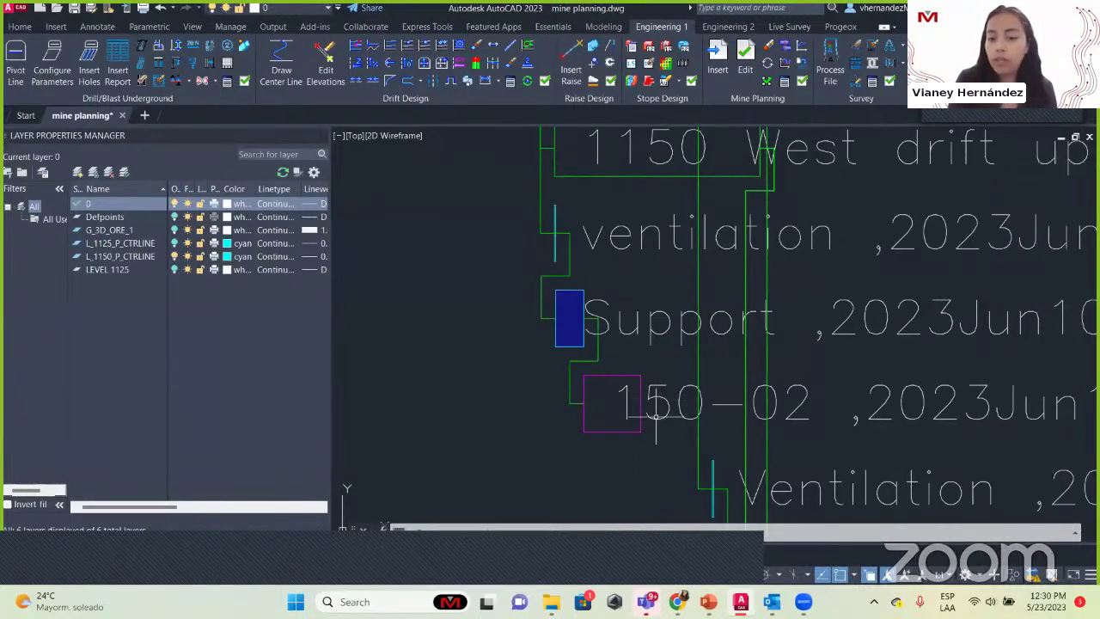
scroll(656, 415, "down", 2)
middle_click_drag(638, 450, 609, 364)
scroll(612, 357, "down", 2)
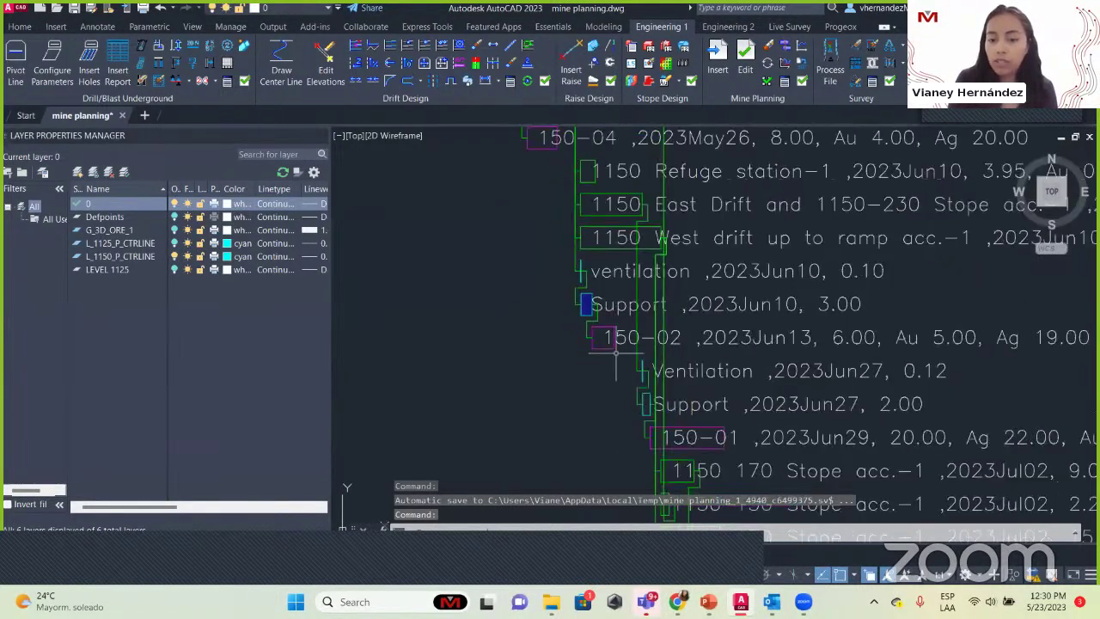
scroll(612, 337, "down", 4)
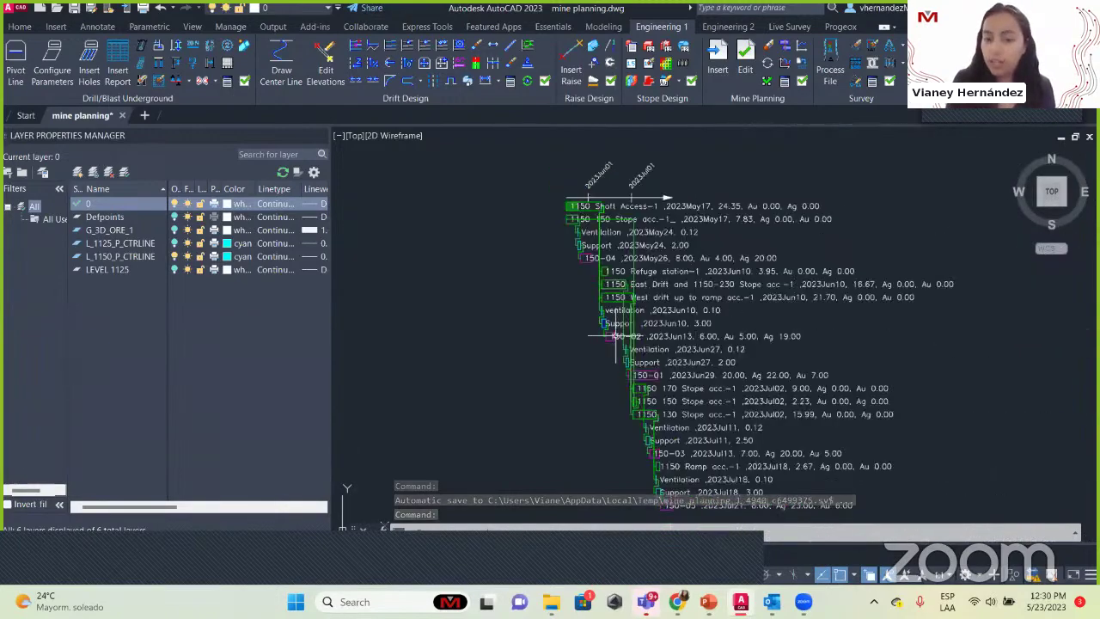
middle_click_drag(593, 278, 605, 306)
scroll(597, 277, "up", 2)
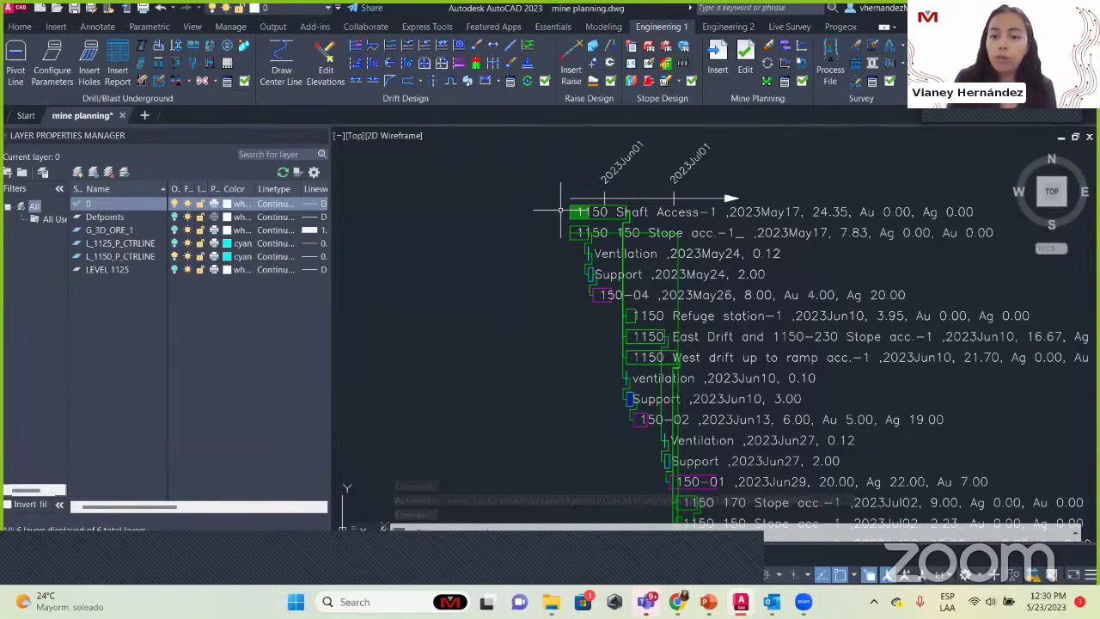
Step: Trace the link from the 1150 150 Stope acc.-1_ task down to the 170, 150 and 130 stope access tasks
scroll(580, 230, "up", 6)
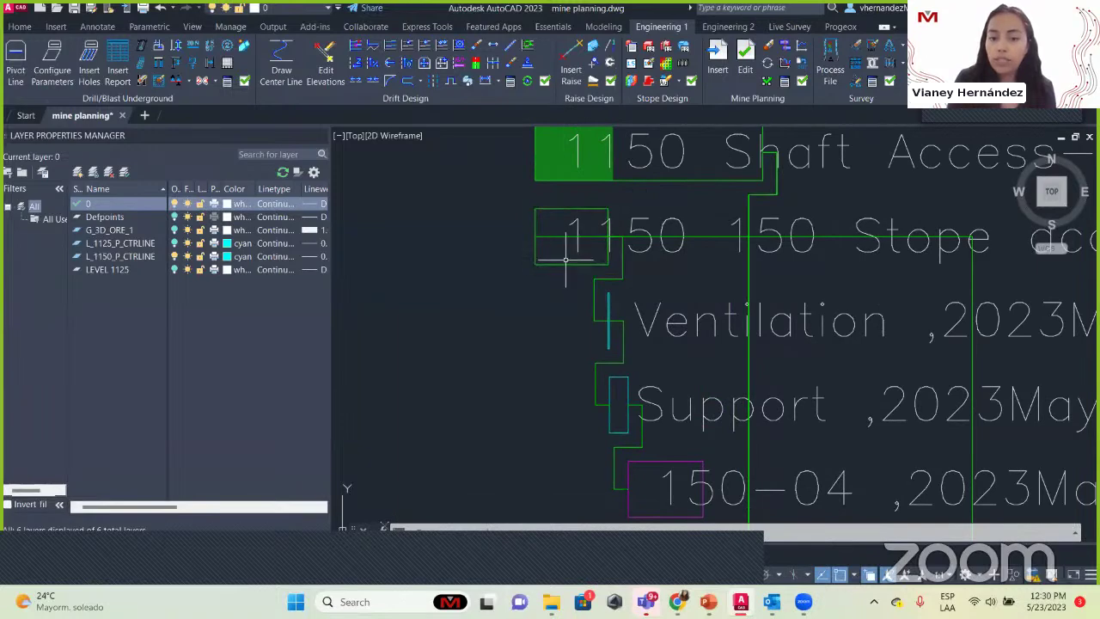
scroll(566, 267, "down", 2)
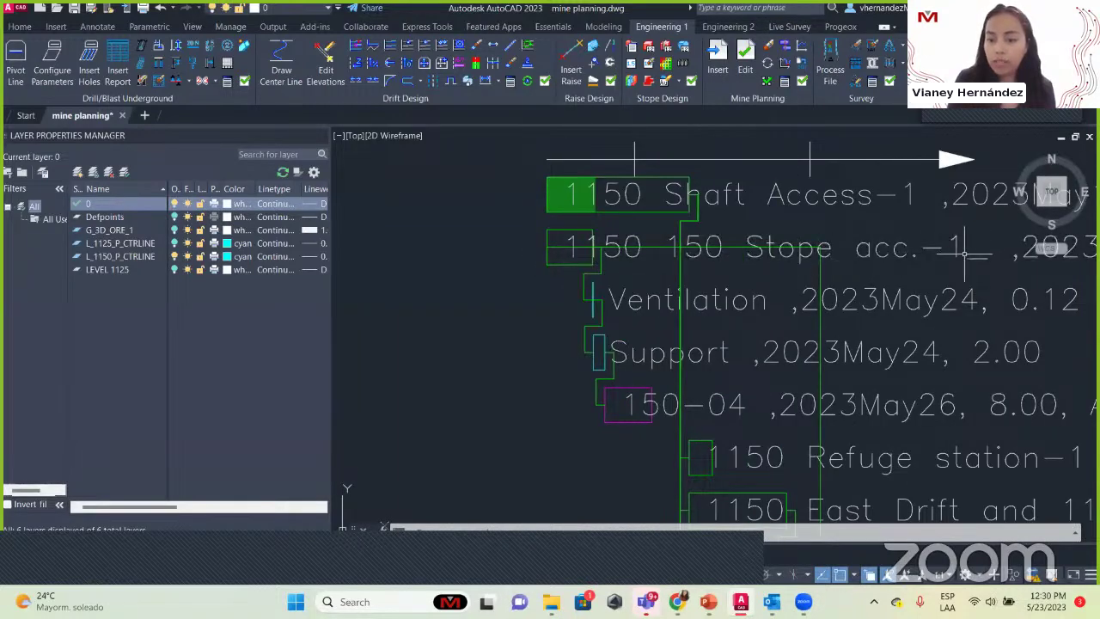
scroll(917, 255, "down", 2)
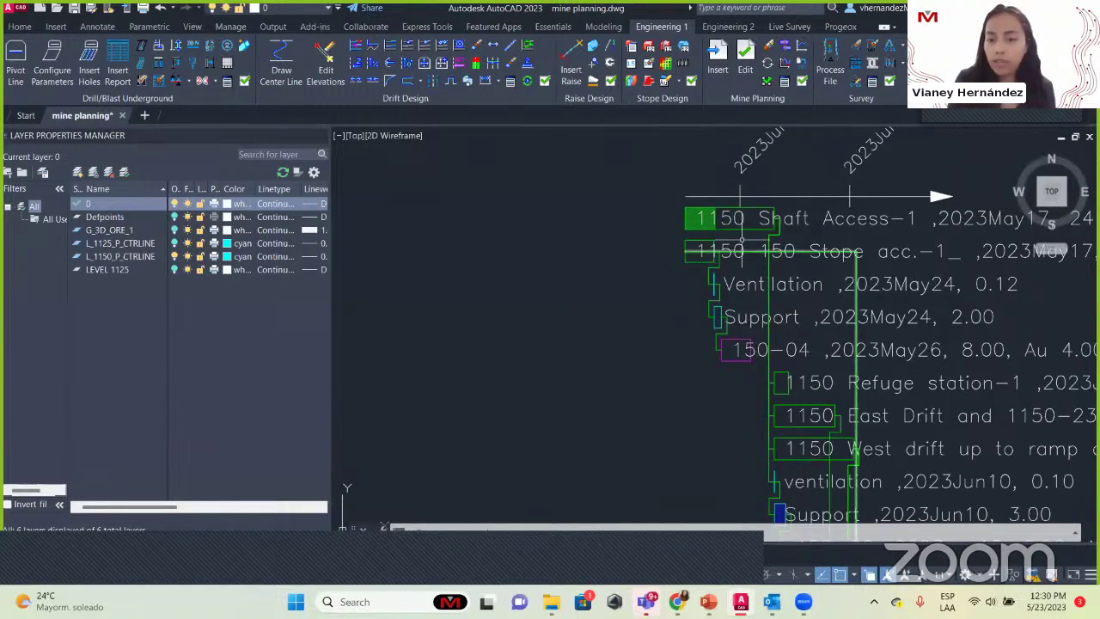
middle_click_drag(900, 434, 799, 157)
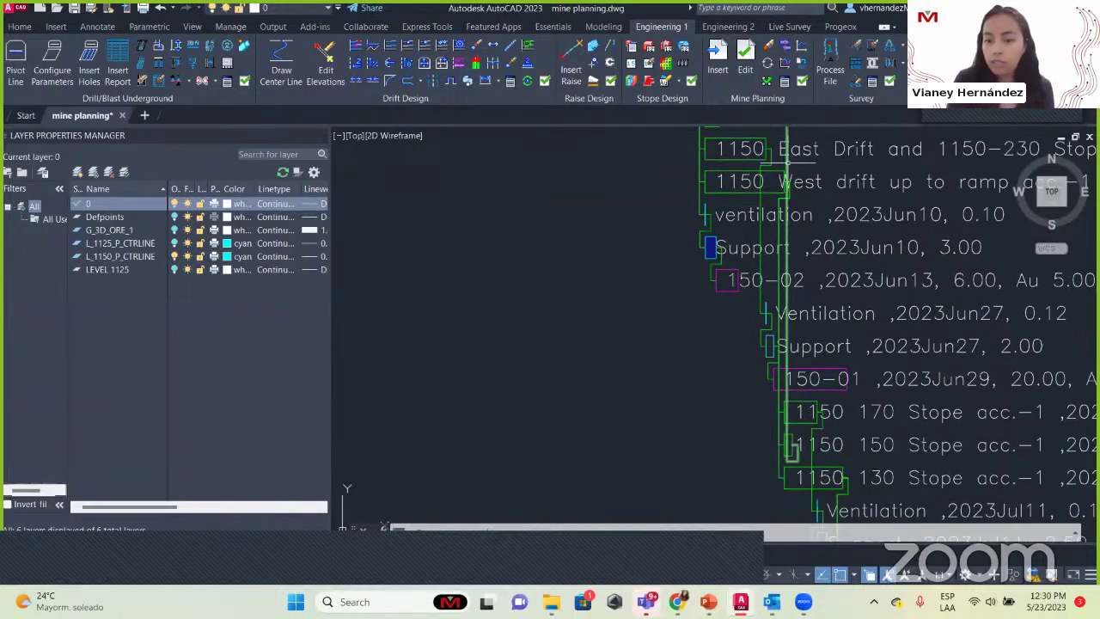
scroll(795, 449, "up", 4)
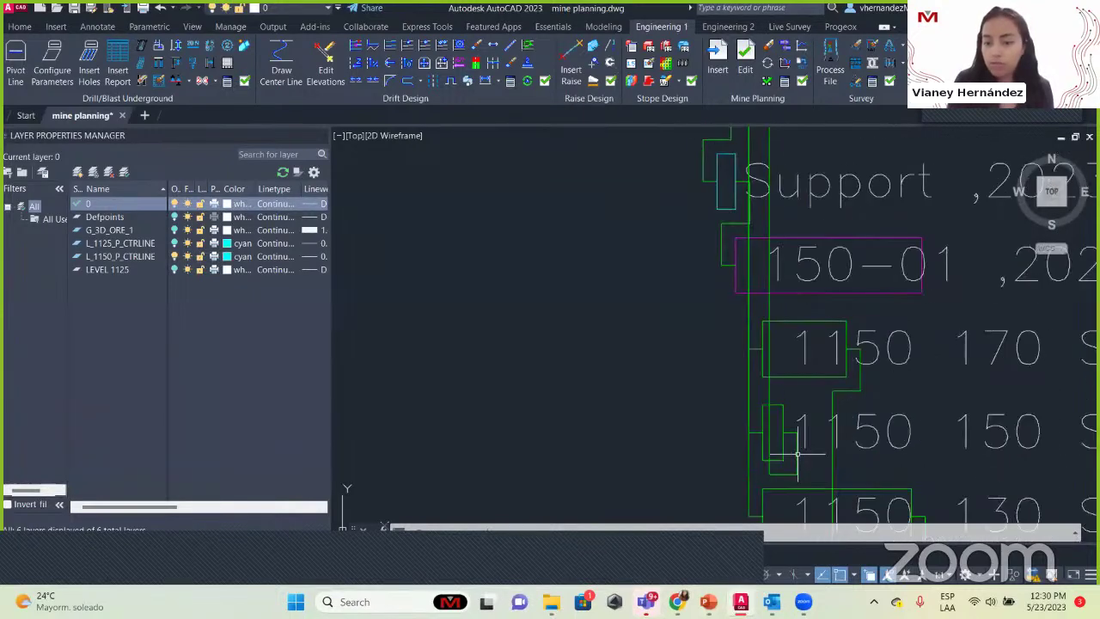
middle_click_drag(909, 449, 590, 366)
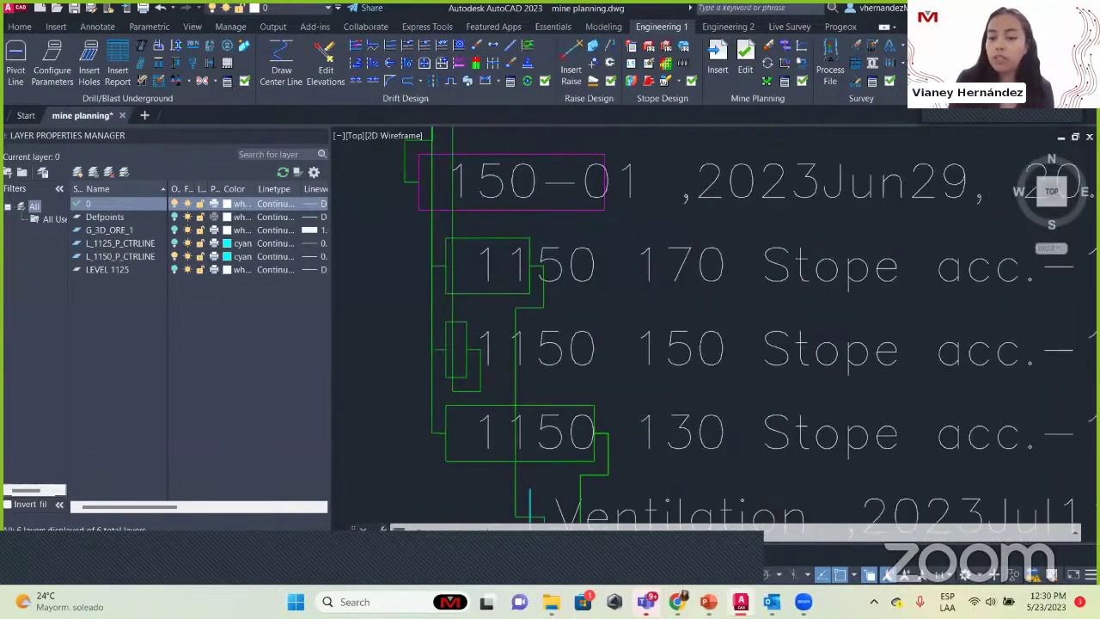
scroll(591, 365, "down", 2)
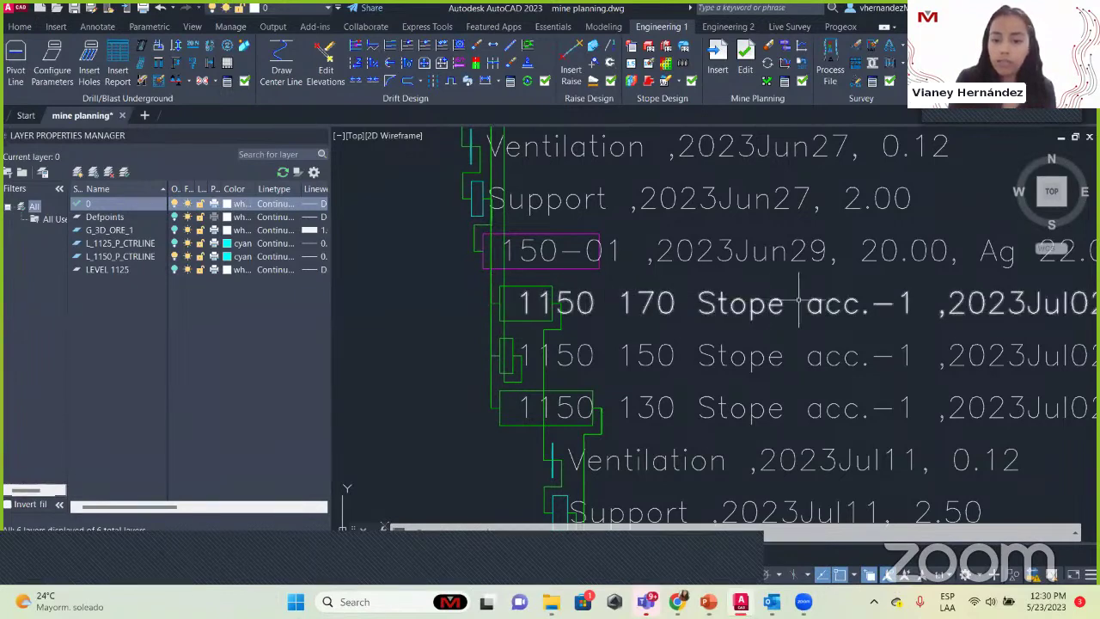
scroll(795, 416, "down", 4)
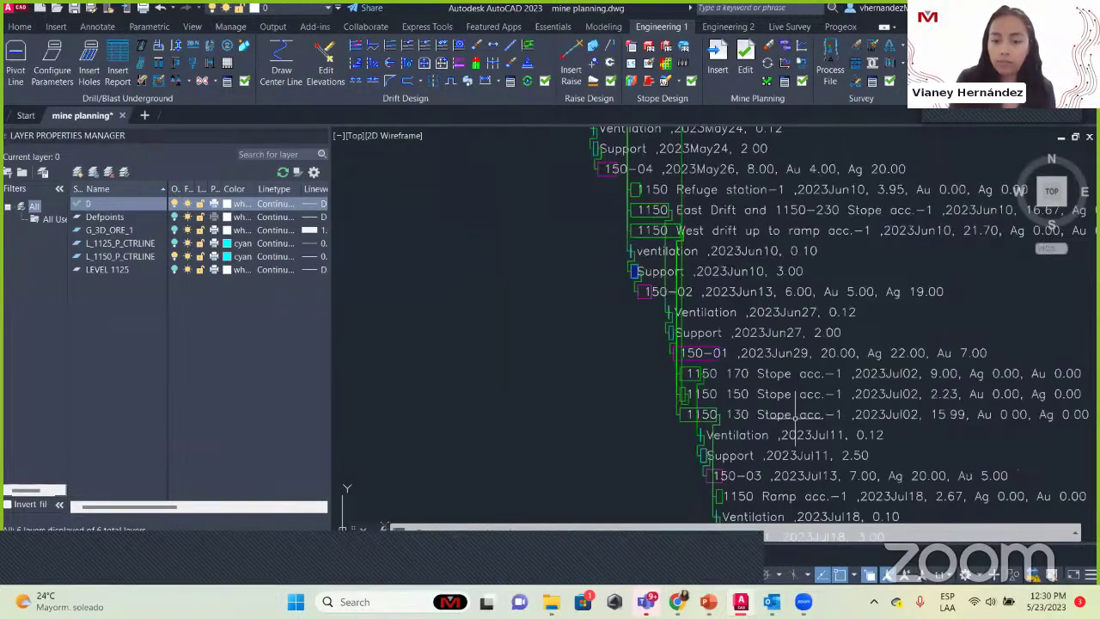
Step: Review the complete level 1150 Gantt chart with its date axis, task bars and dependency links
scroll(796, 415, "down", 2)
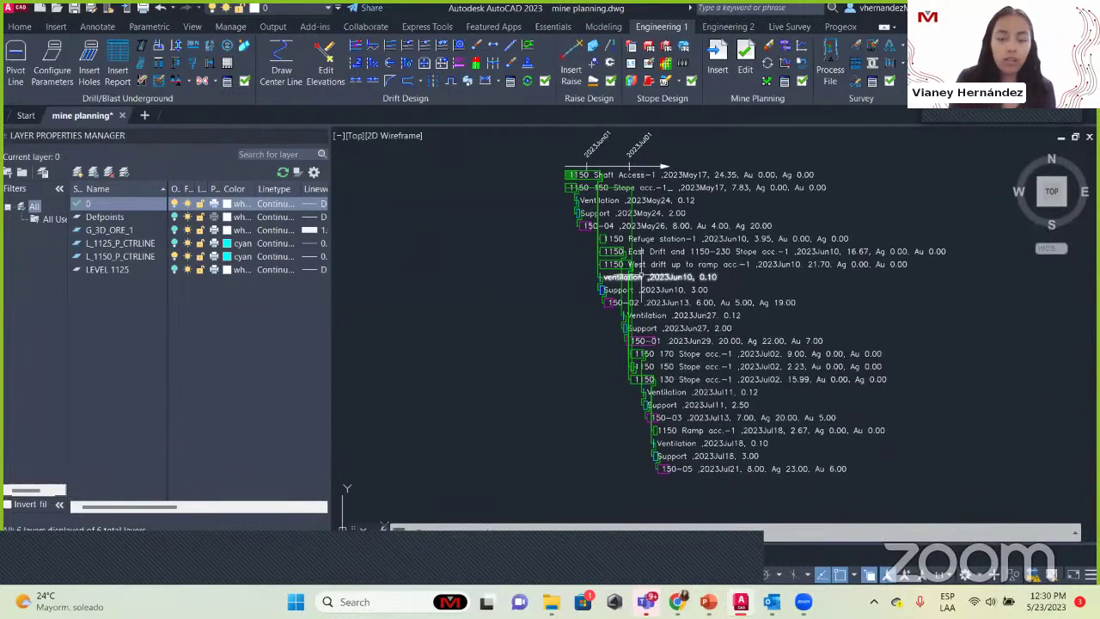
scroll(645, 412, "up", 2)
scroll(645, 412, "down", 2)
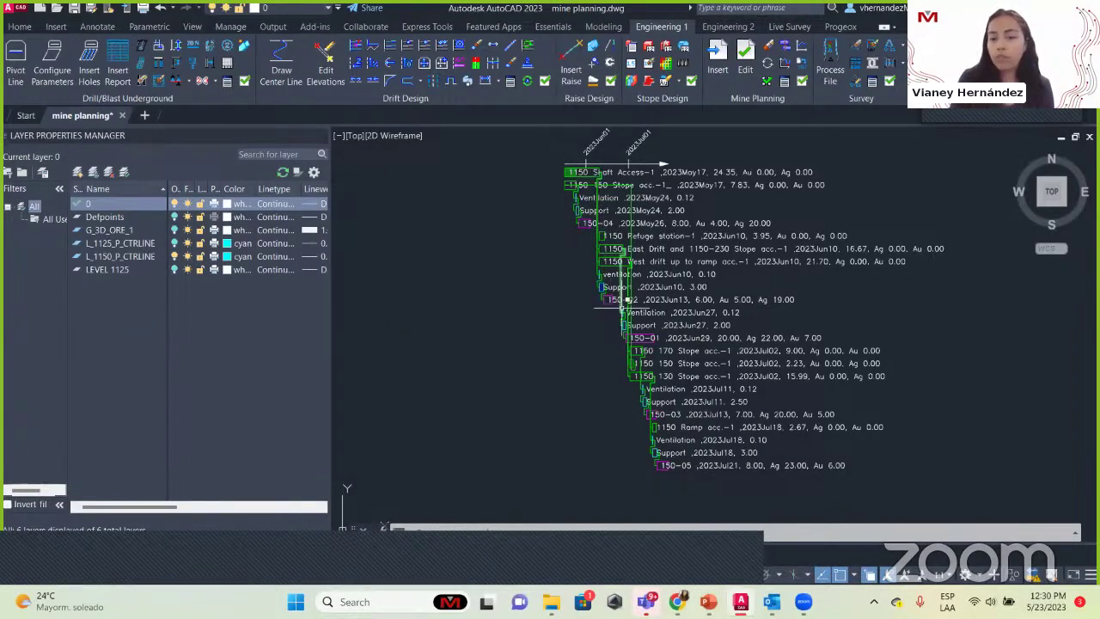
scroll(631, 361, "up", 1)
scroll(644, 374, "down", 3)
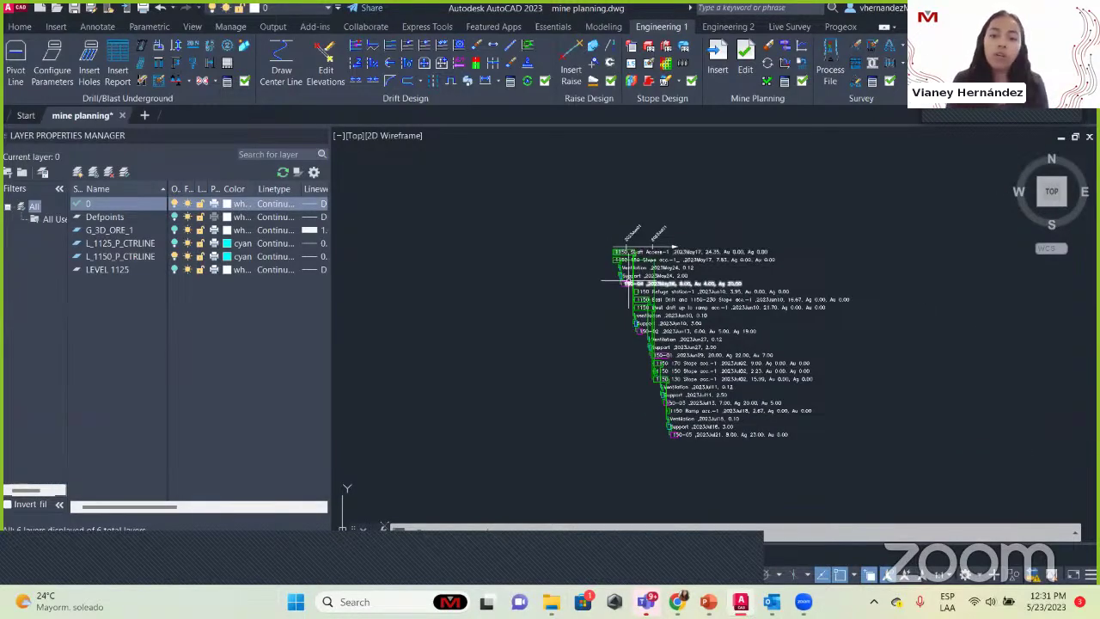
scroll(625, 275, "up", 3)
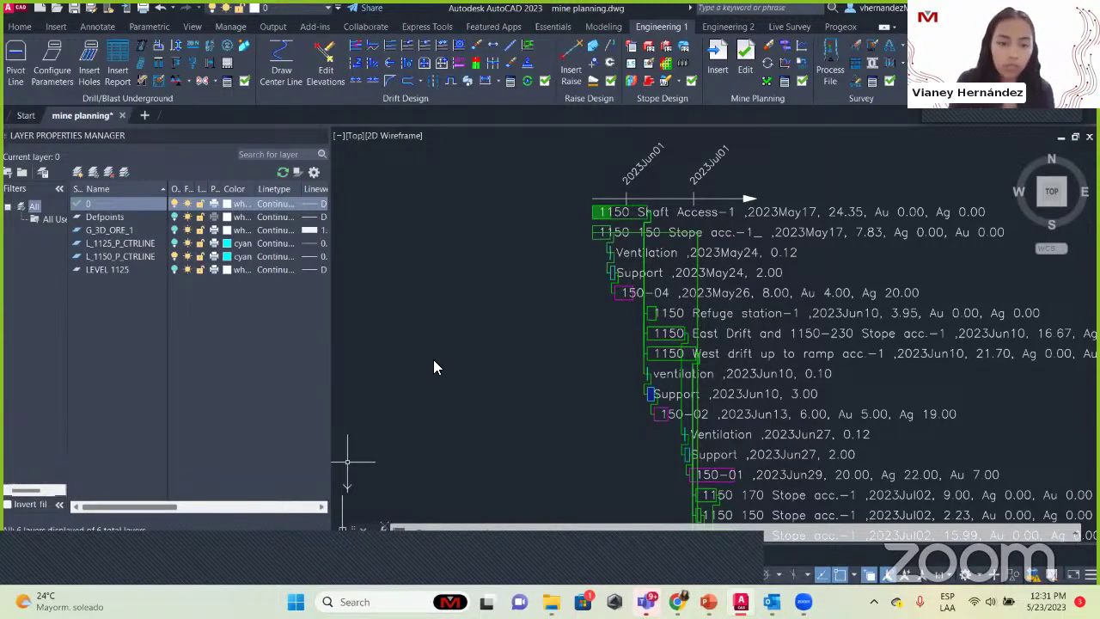
key("alt+Tab")
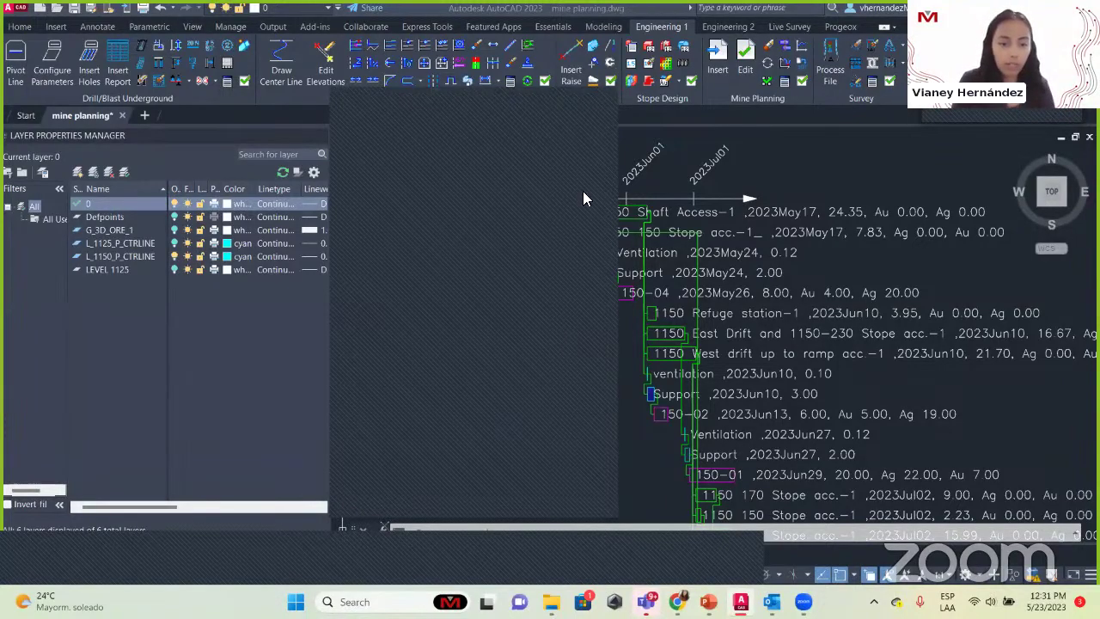
Step: Turn on the G_3D_ORE_1 layer to display the ore body together with the level 1150 centerline layout
scroll(442, 250, "down", 6)
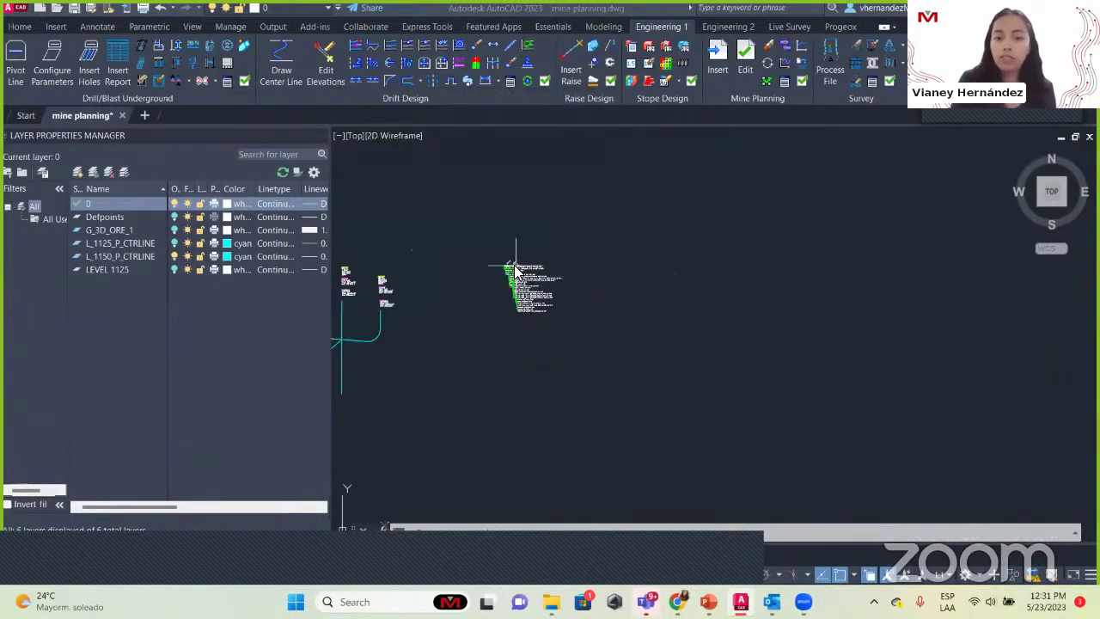
middle_click_drag(446, 284, 567, 233)
scroll(536, 275, "up", 5)
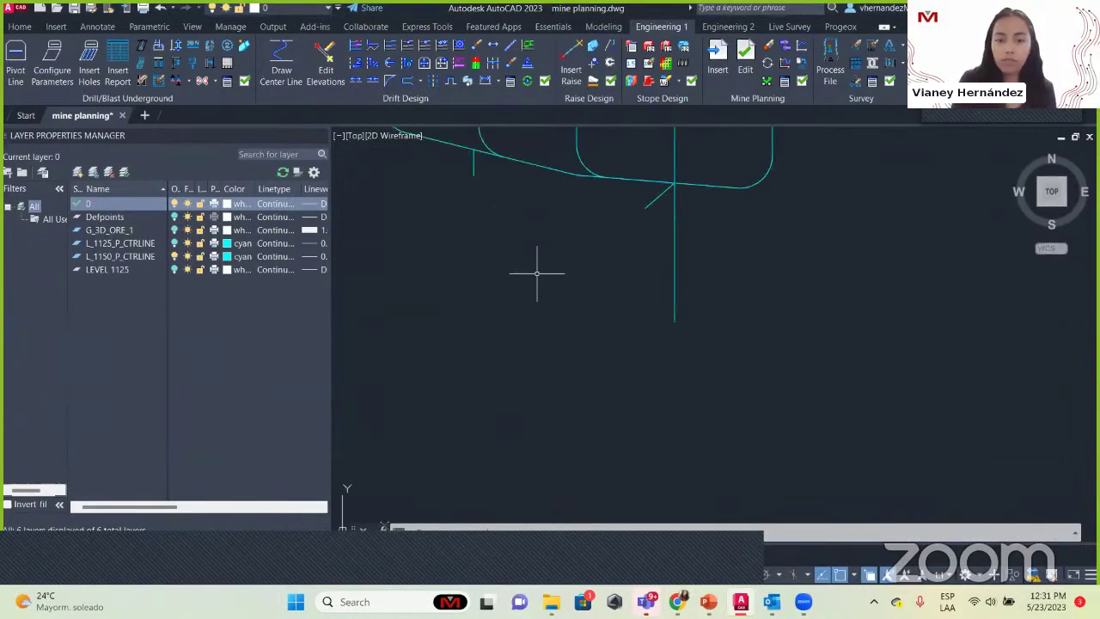
scroll(536, 272, "down", 4)
left_click(175, 229)
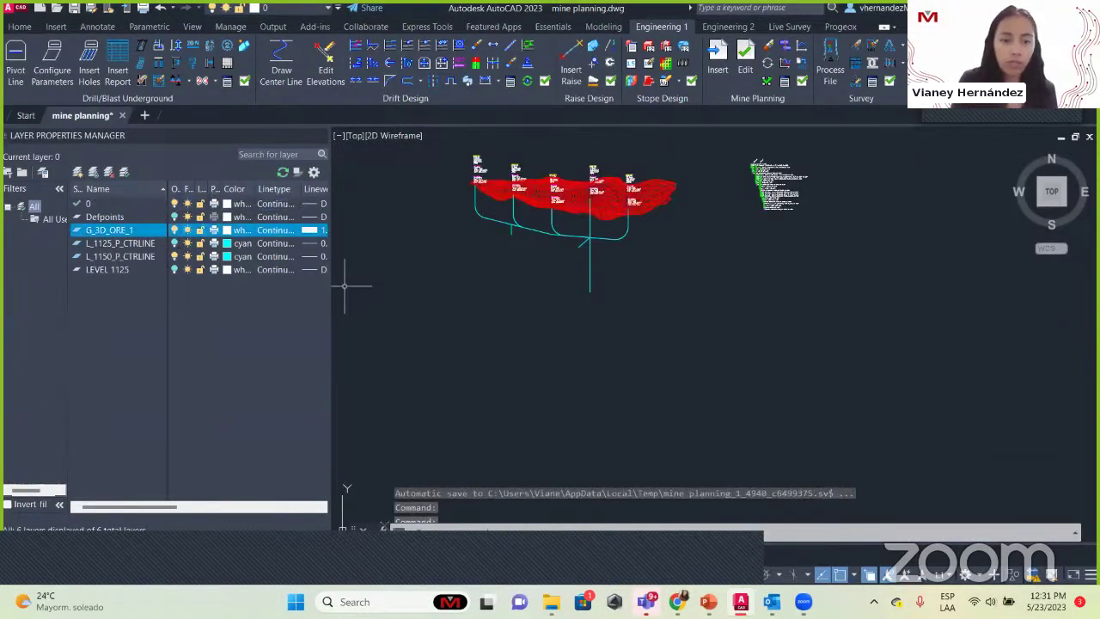
Step: Examine the ore body against the level 1150 stope accesses and their support and ventilation activity labels
scroll(645, 200, "up", 3)
scroll(646, 275, "down", 3)
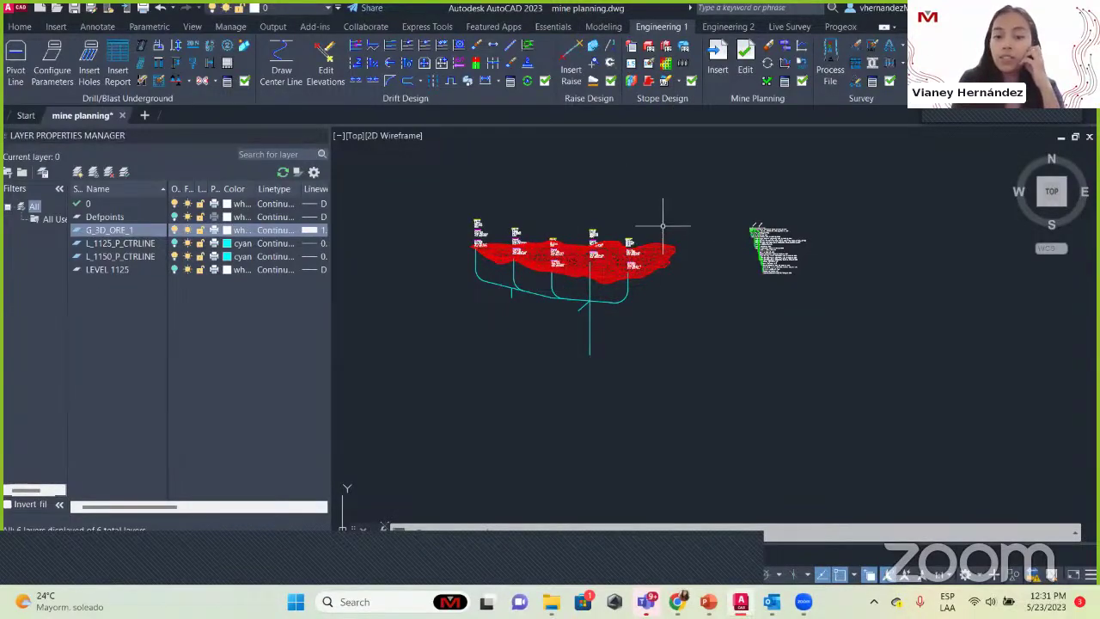
scroll(605, 275, "up", 4)
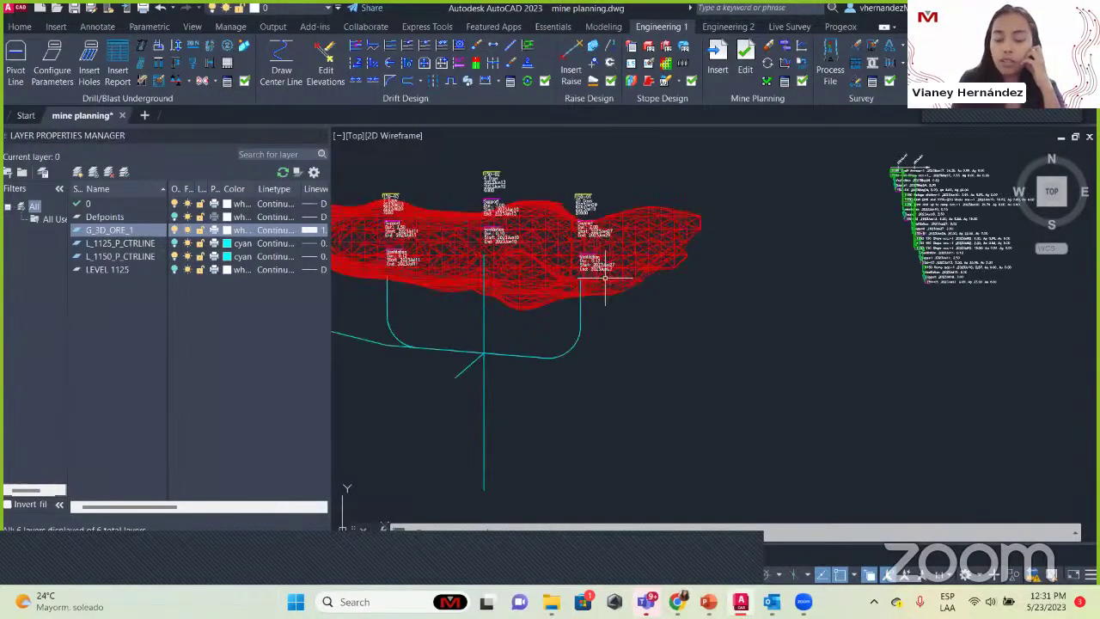
scroll(727, 344, "down", 3)
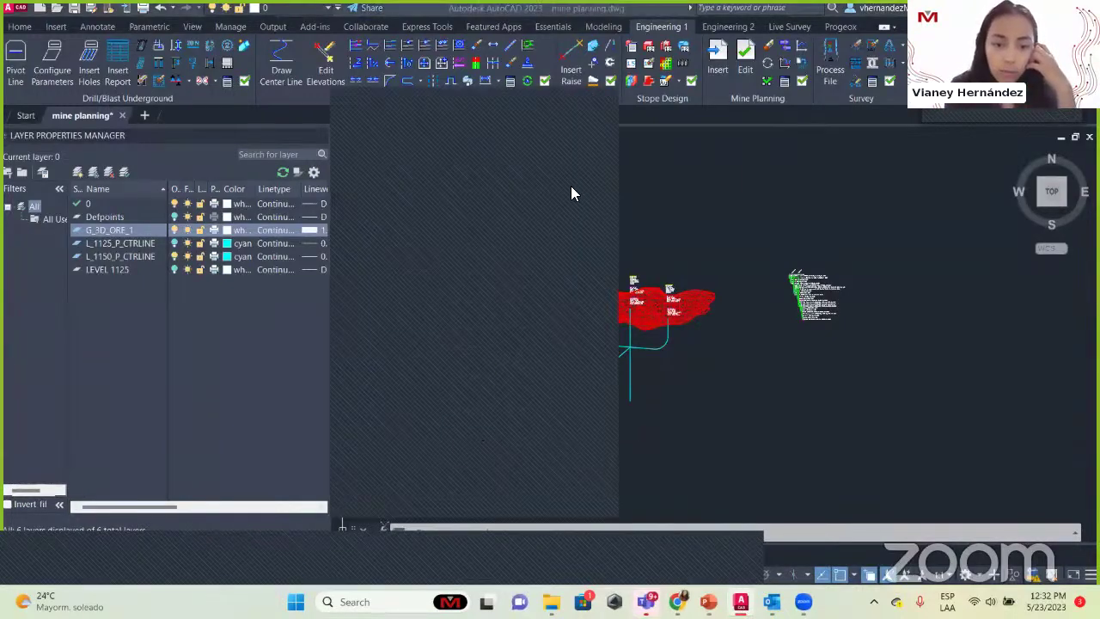
scroll(700, 345, "up", 6)
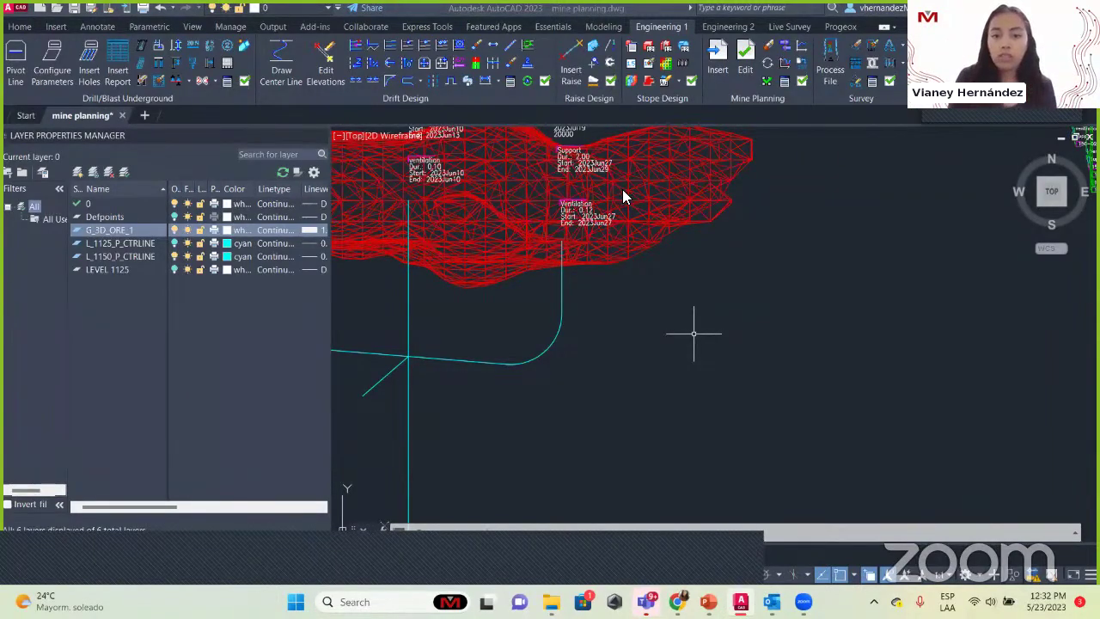
middle_click_drag(656, 288, 867, 368)
scroll(866, 368, "down", 2)
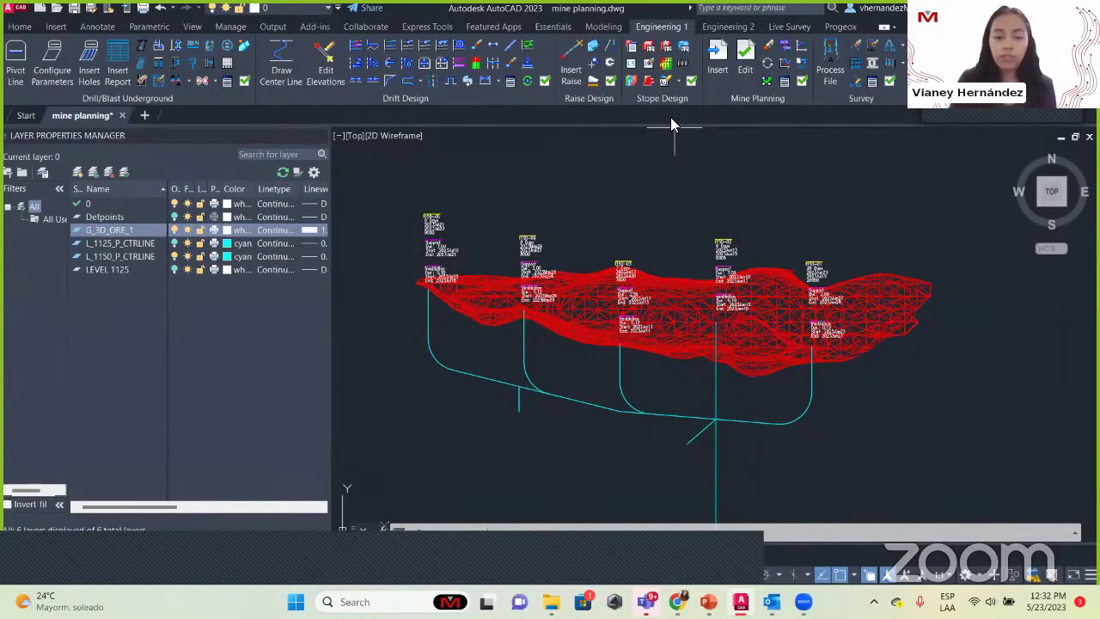
left_click(296, 571)
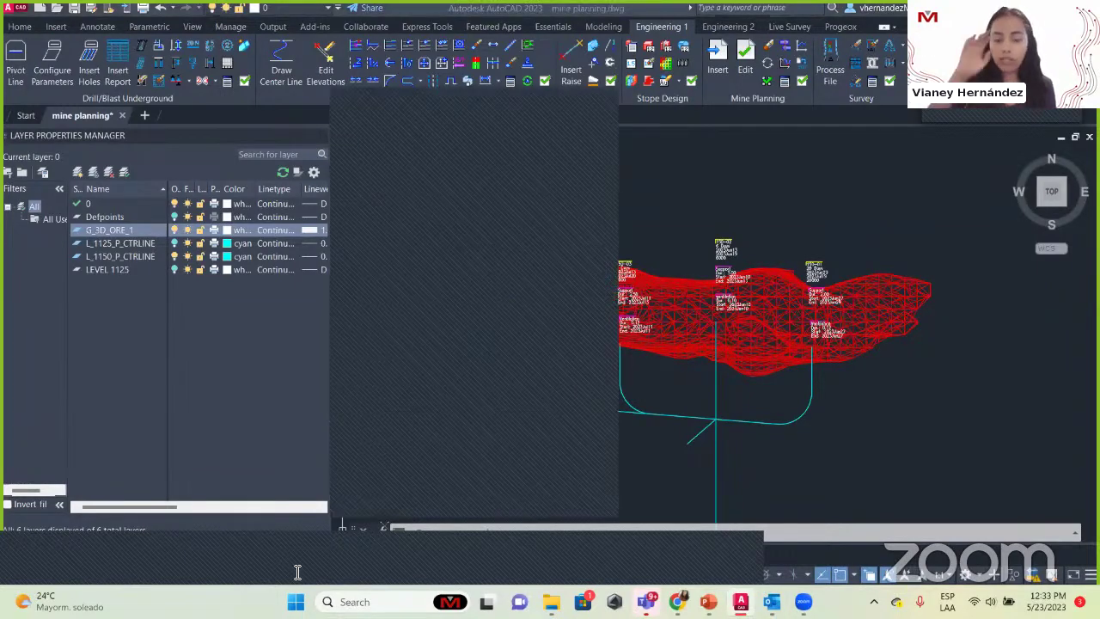